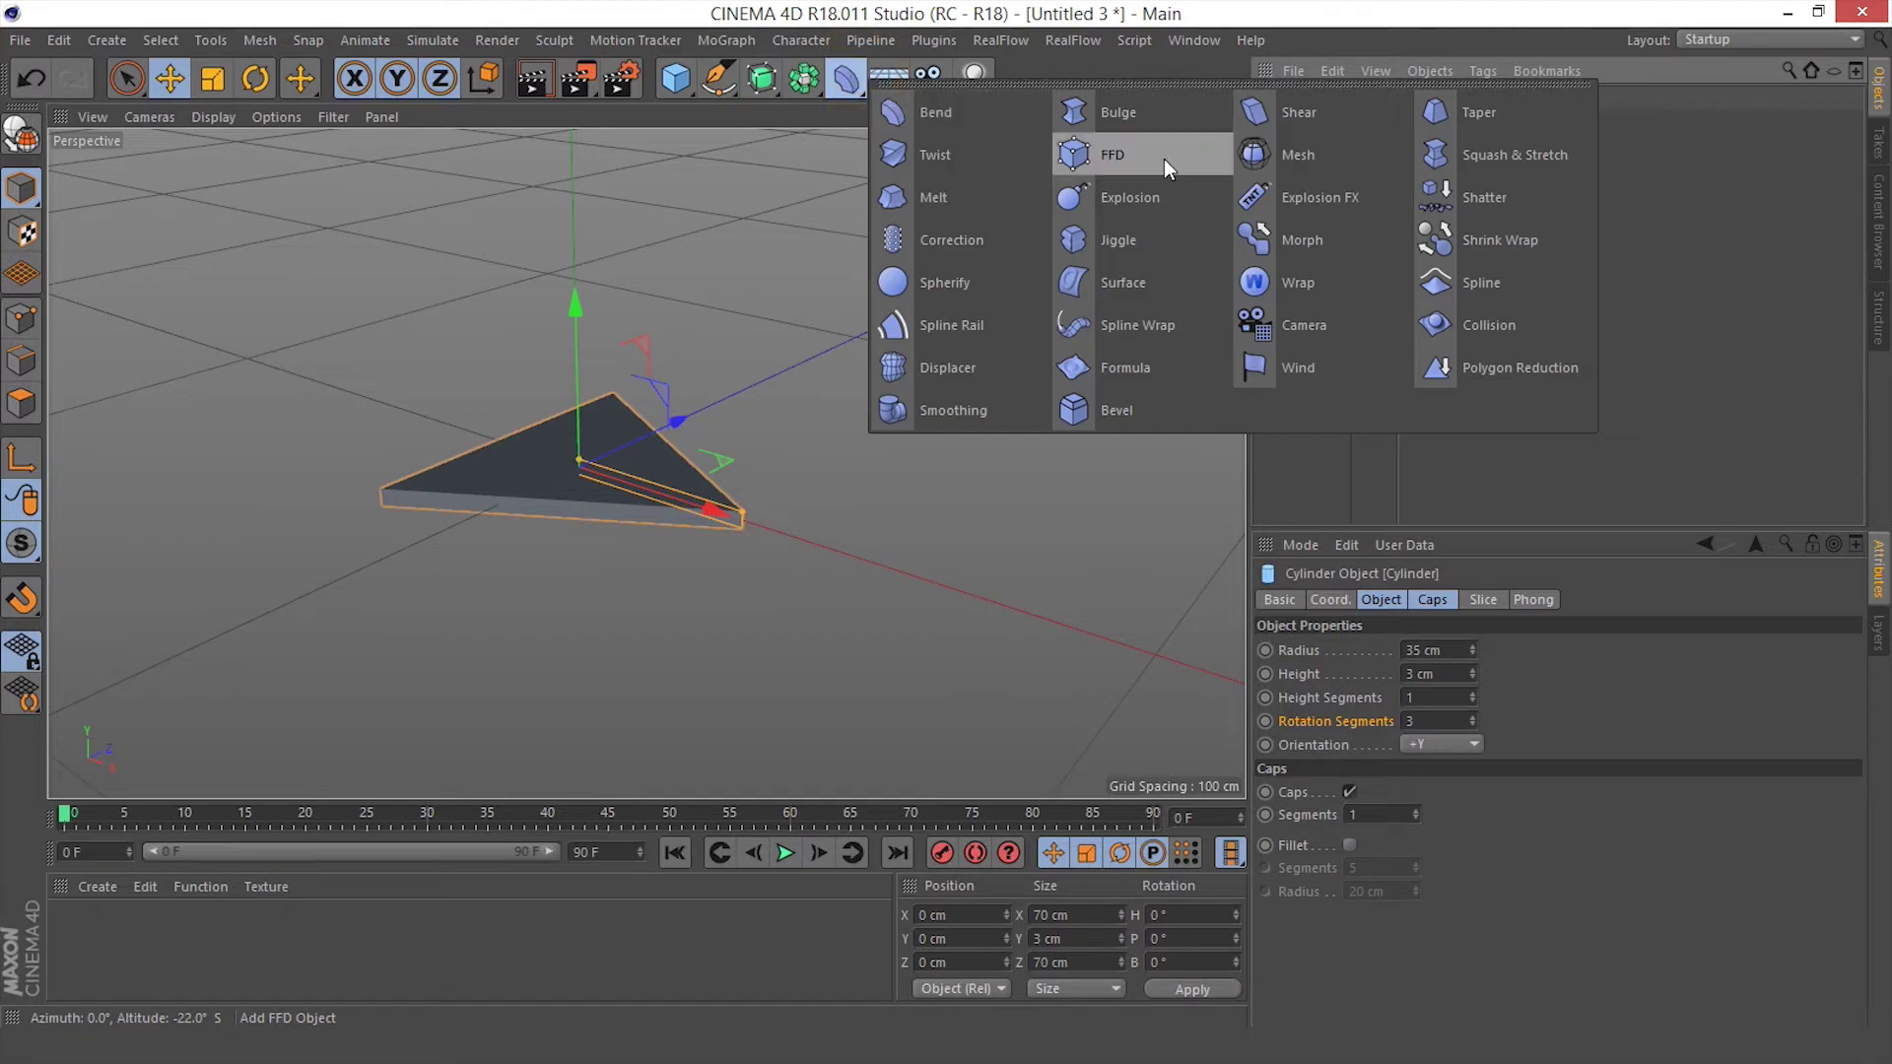
# Add a Taper deformer as a child of the three-sided cylinder
pyautogui.keyDown('shift'); pyautogui.click(1478, 111); pyautogui.keyUp('shift')
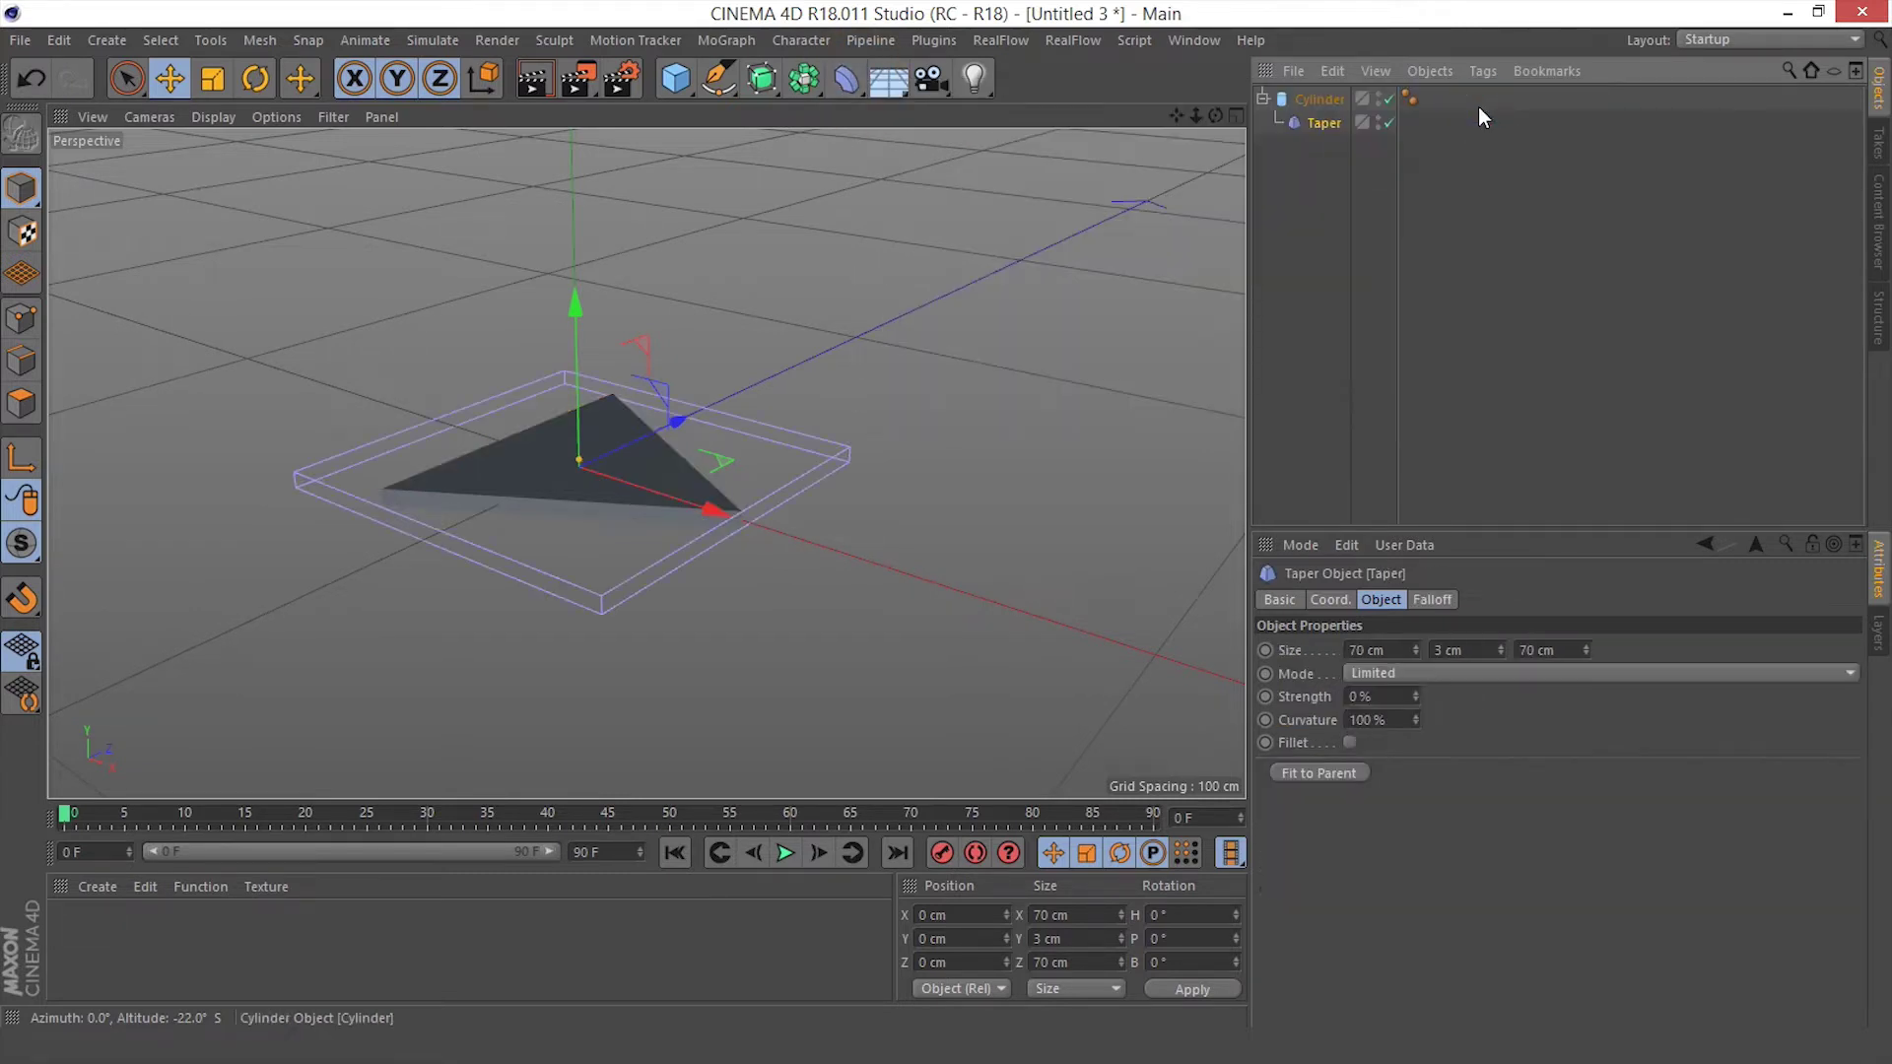
pyautogui.click(1322, 102)
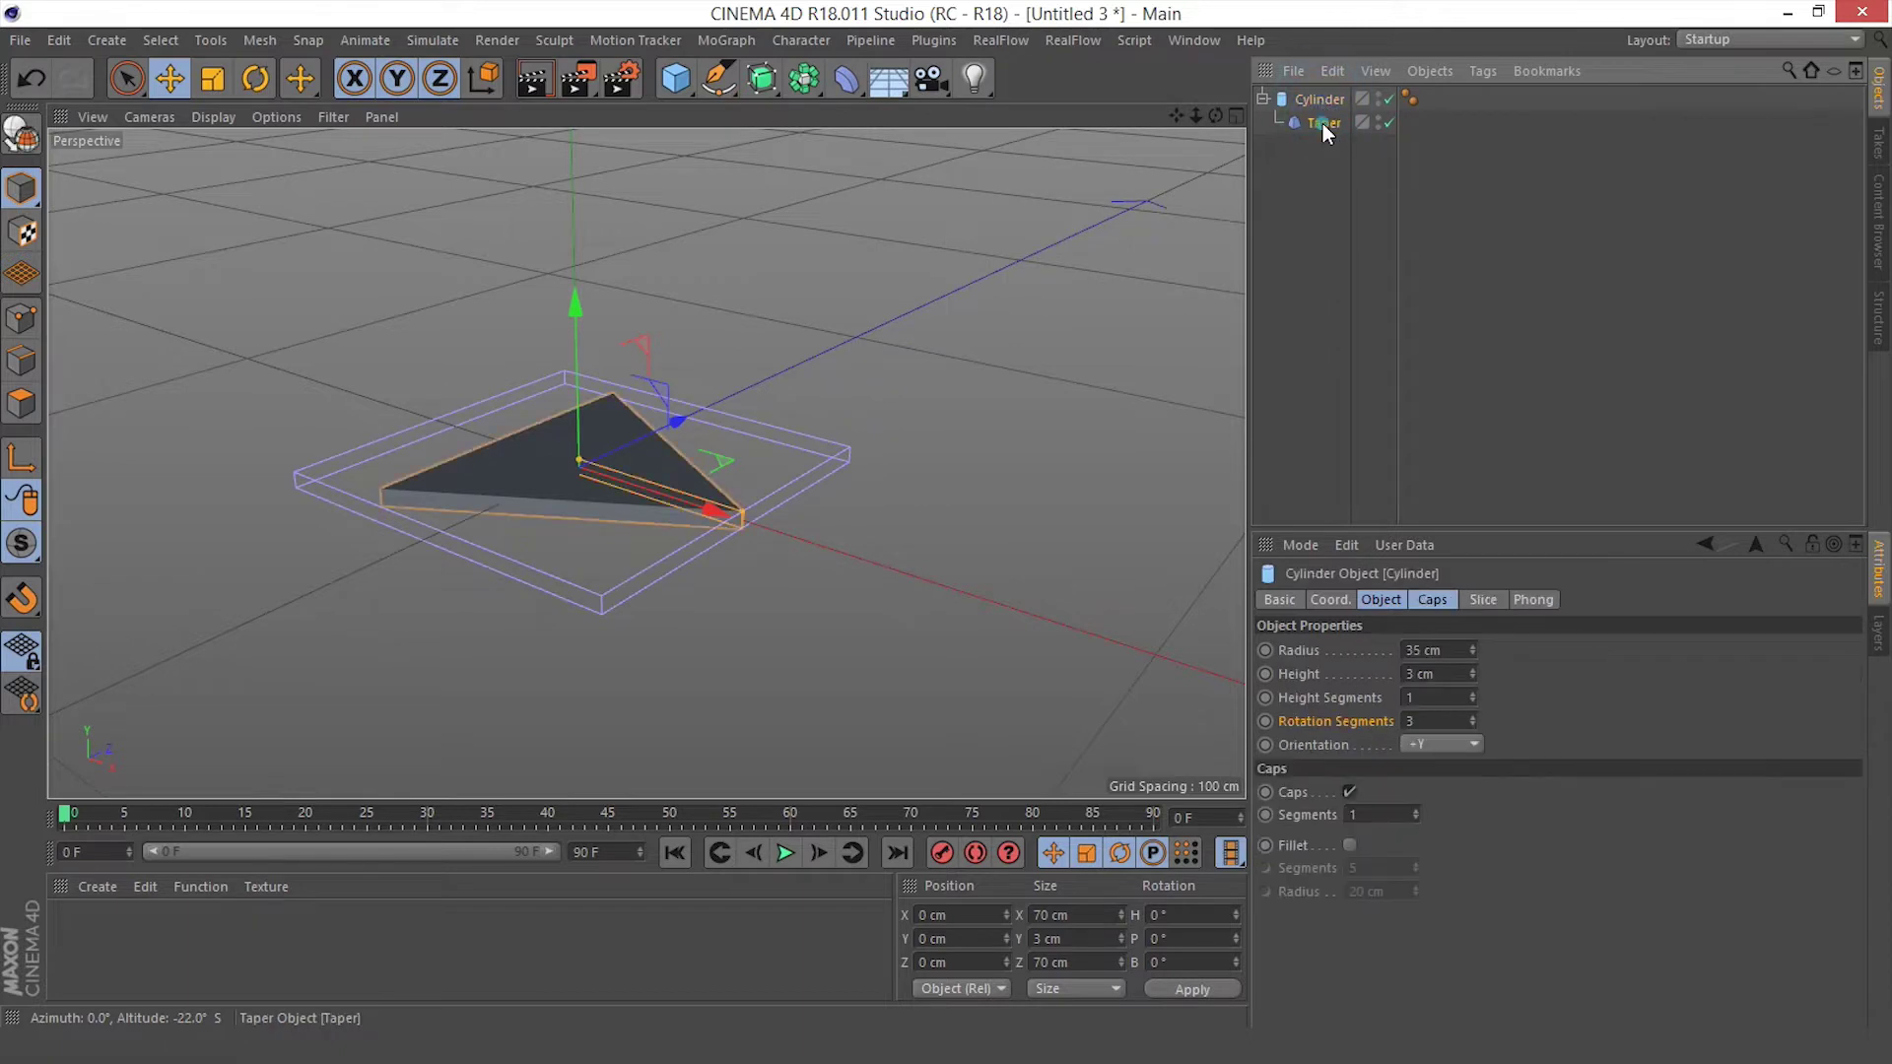
pyautogui.click(1322, 122)
pyautogui.moveTo(1319, 106)
pyautogui.mouseDown()
pyautogui.moveTo(1322, 156)
pyautogui.moveTo(1316, 102)
pyautogui.mouseUp()
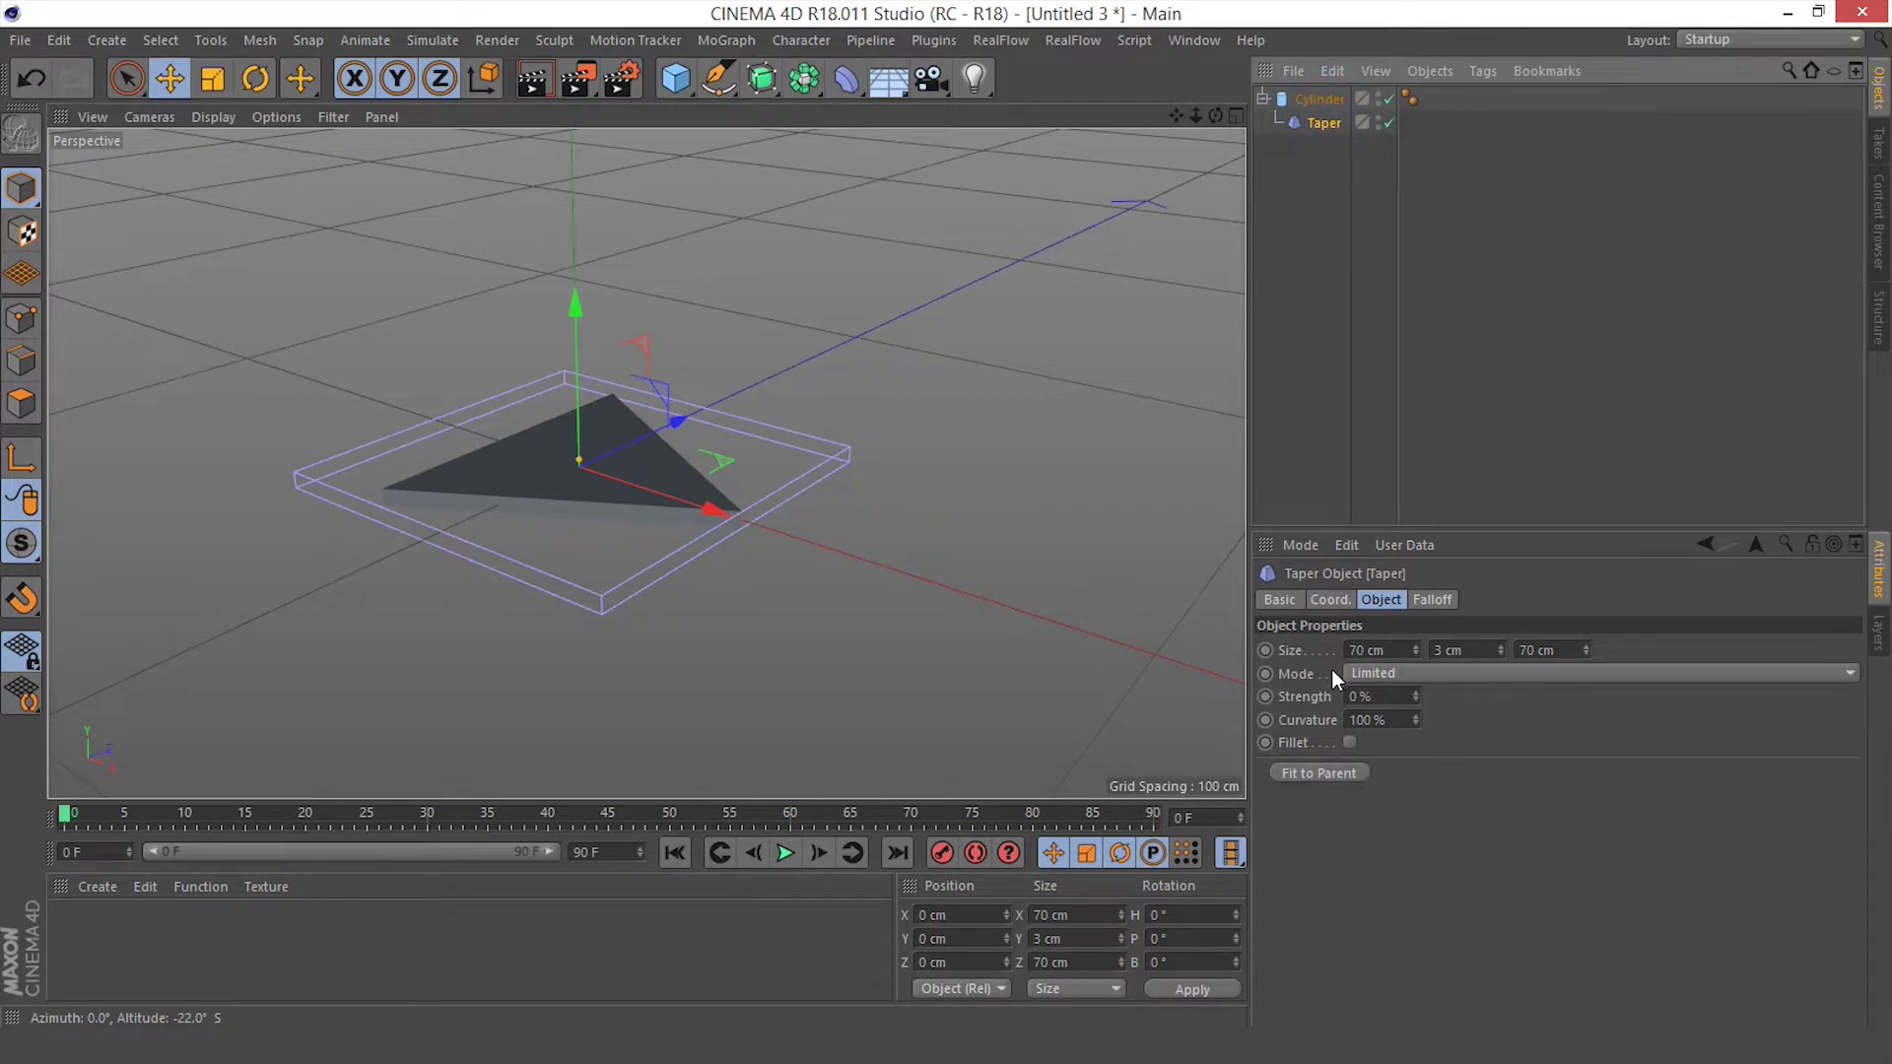
# Set the Taper deformer's strength to 15%
pyautogui.click(1309, 694)
pyautogui.moveTo(1377, 696); pyautogui.dragTo(1315, 685)
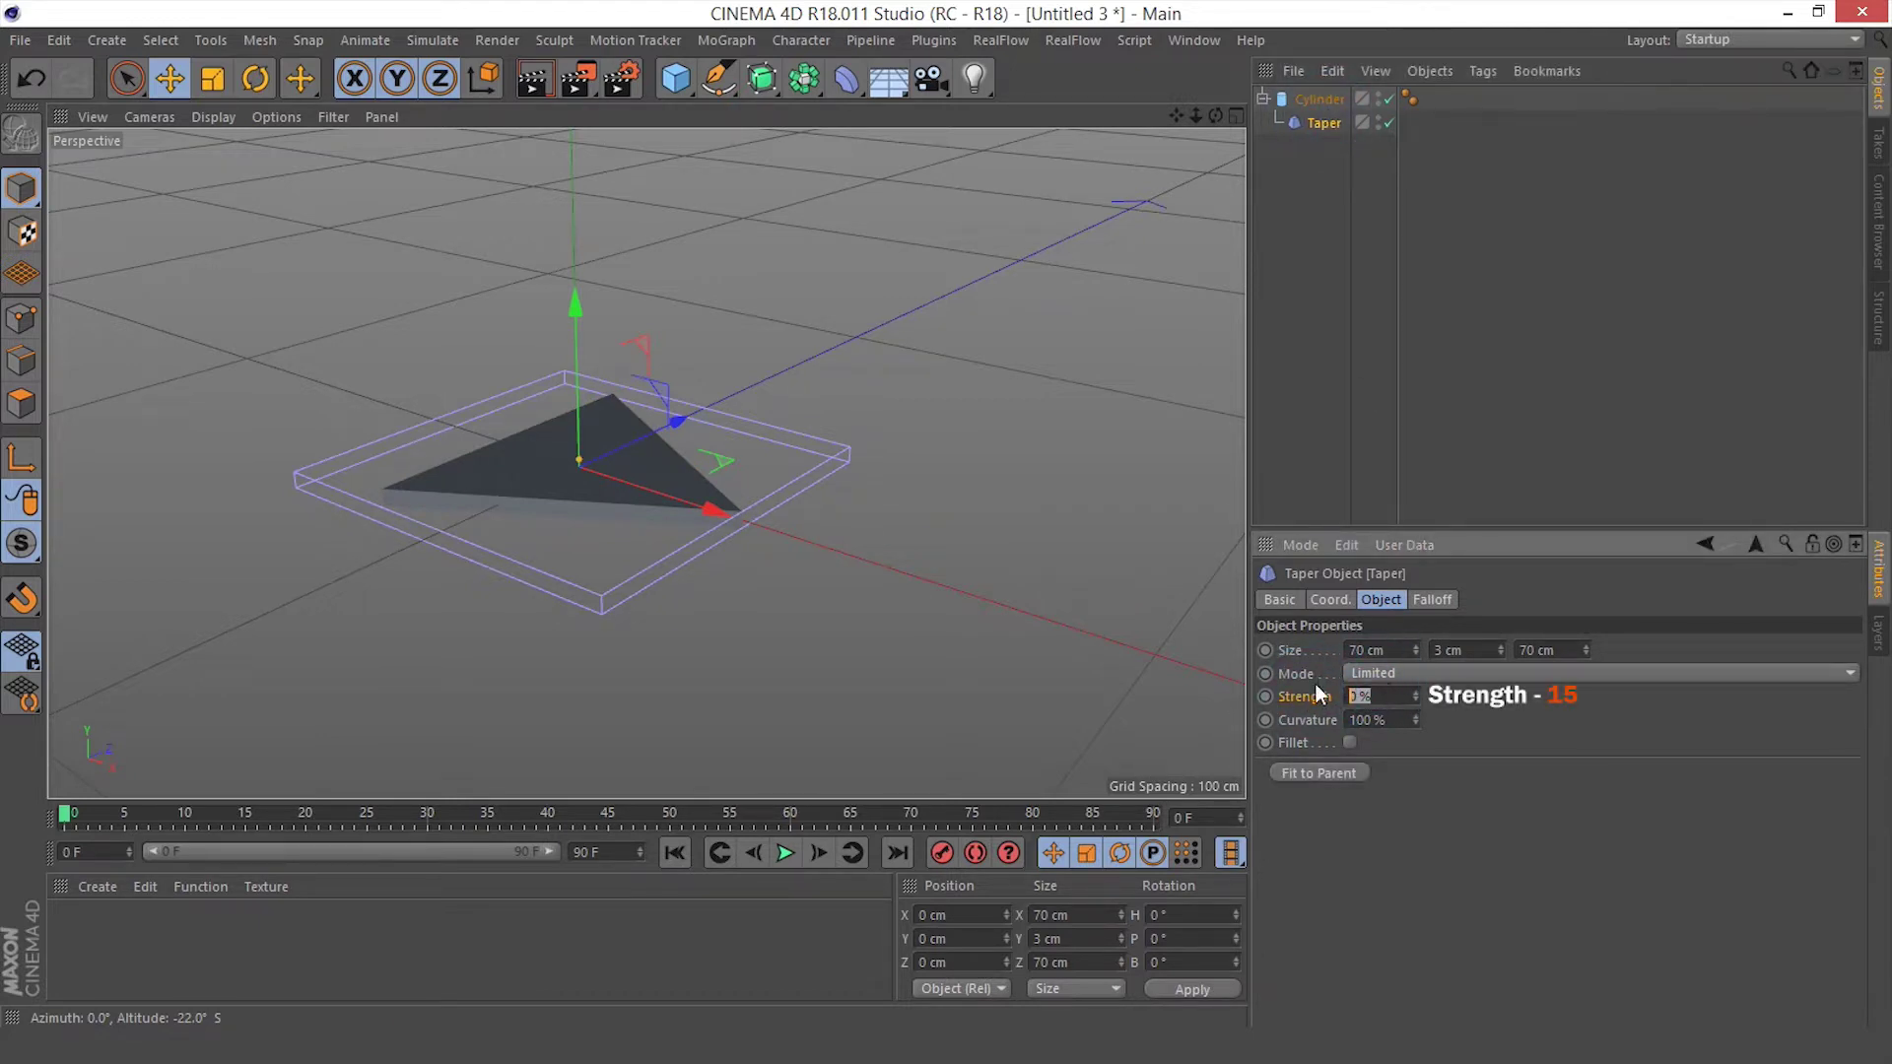
pyautogui.write('15')
pyautogui.press('Return')
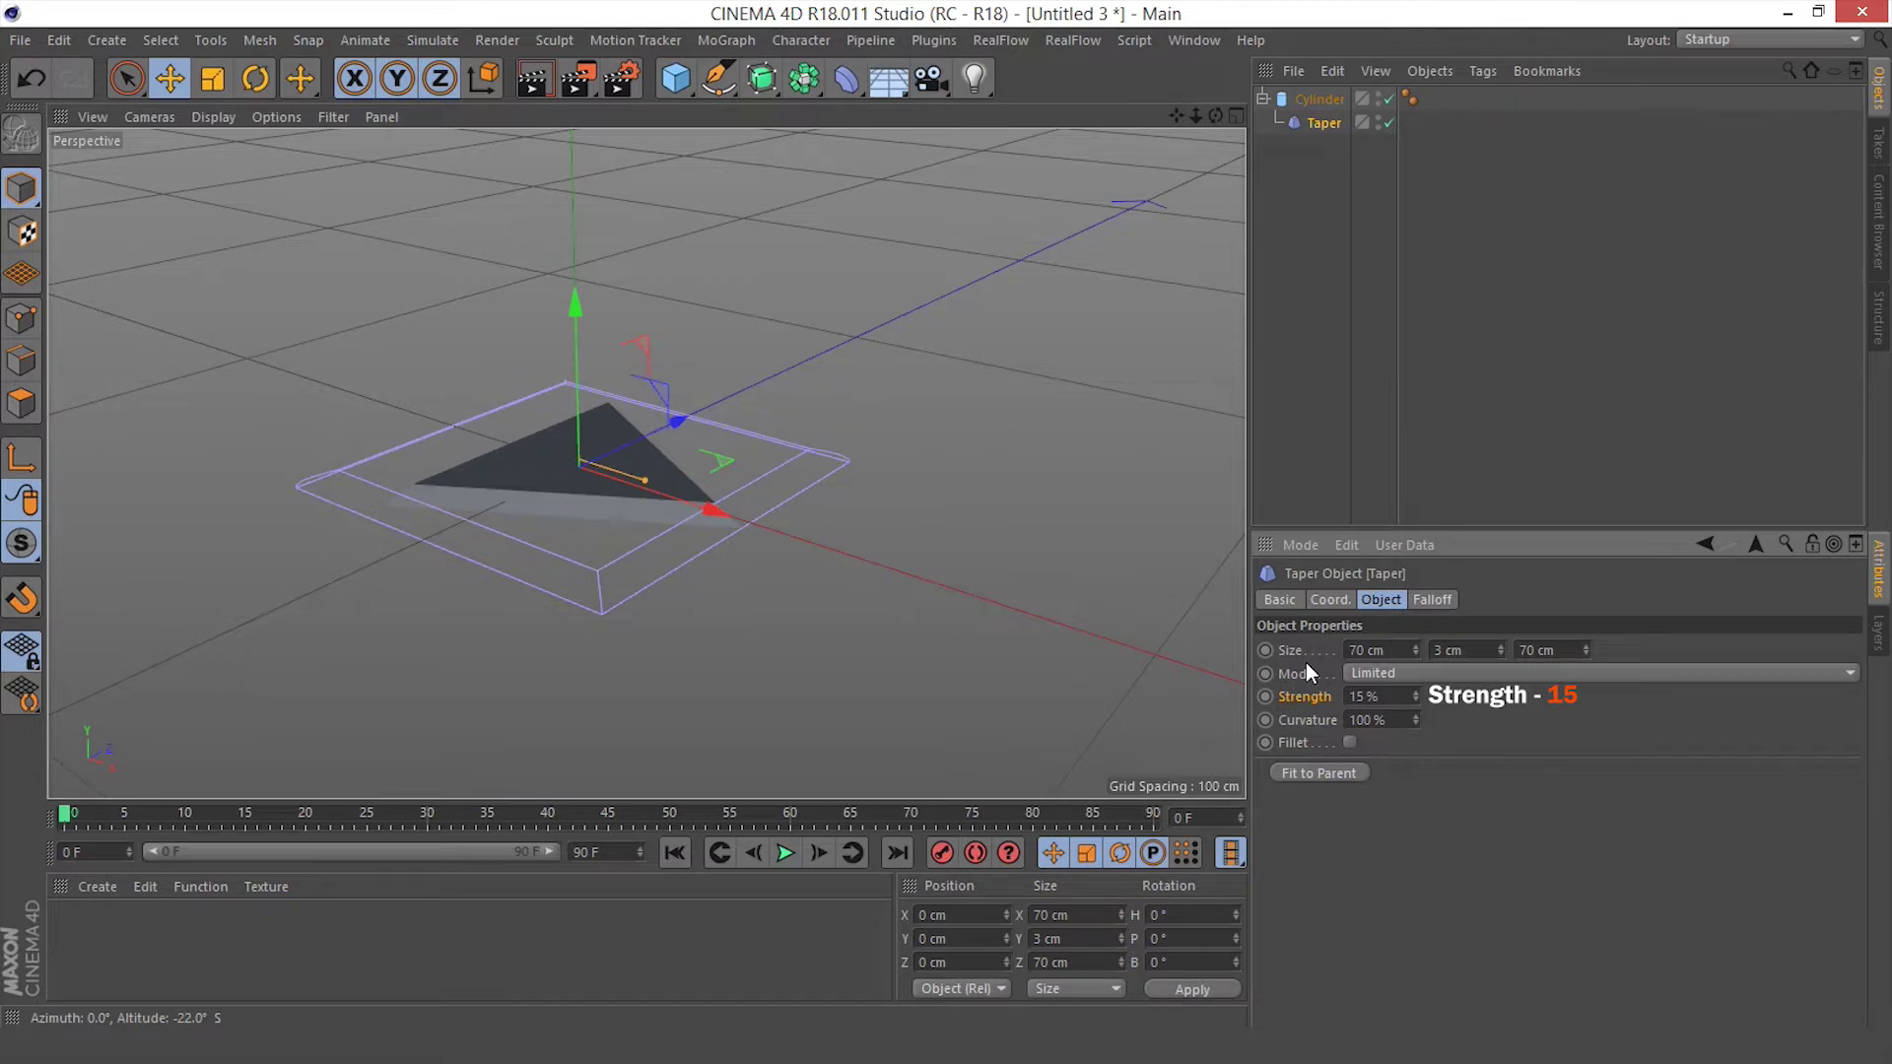
# Place the tapered cylinder inside a new MoGraph Cloner as its child
pyautogui.keyDown('alt'); pyautogui.moveTo(596, 486); pyautogui.dragTo(710, 485); pyautogui.keyUp('alt')
pyautogui.click(1262, 99)
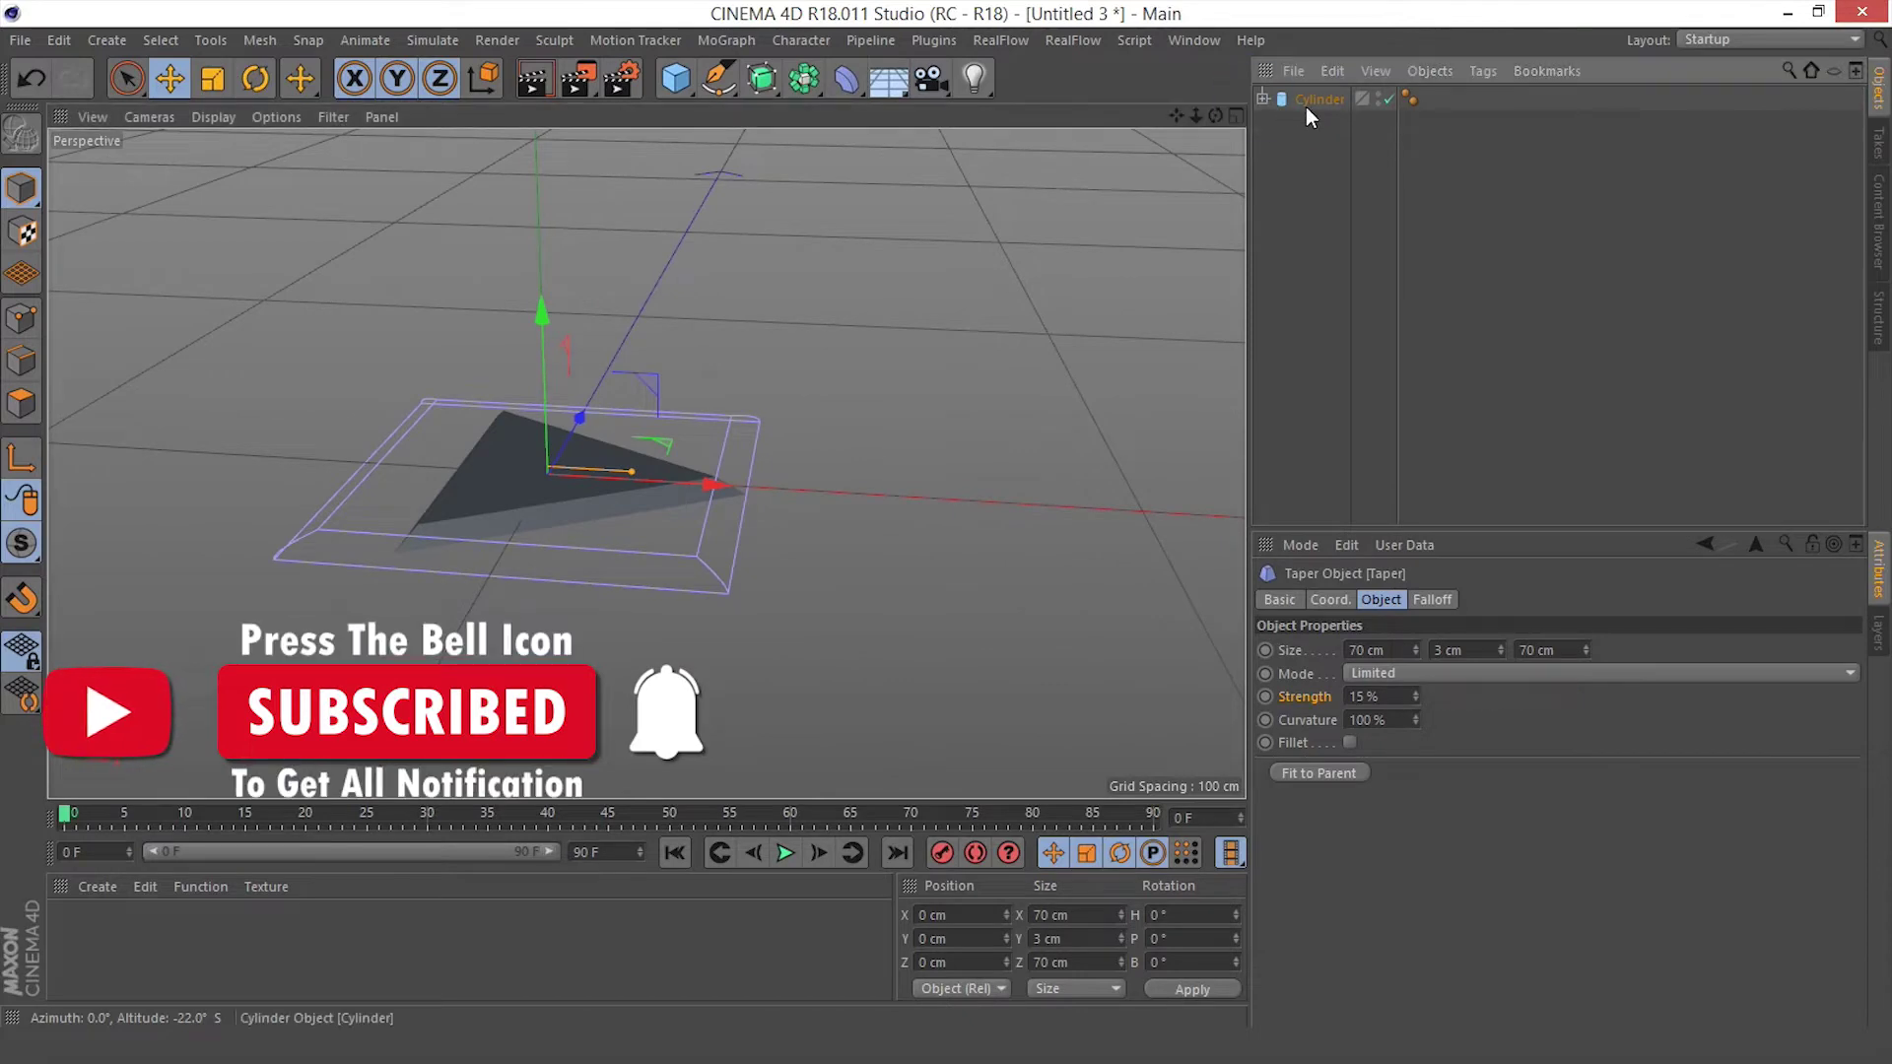
pyautogui.click(1313, 103)
pyautogui.click(725, 40)
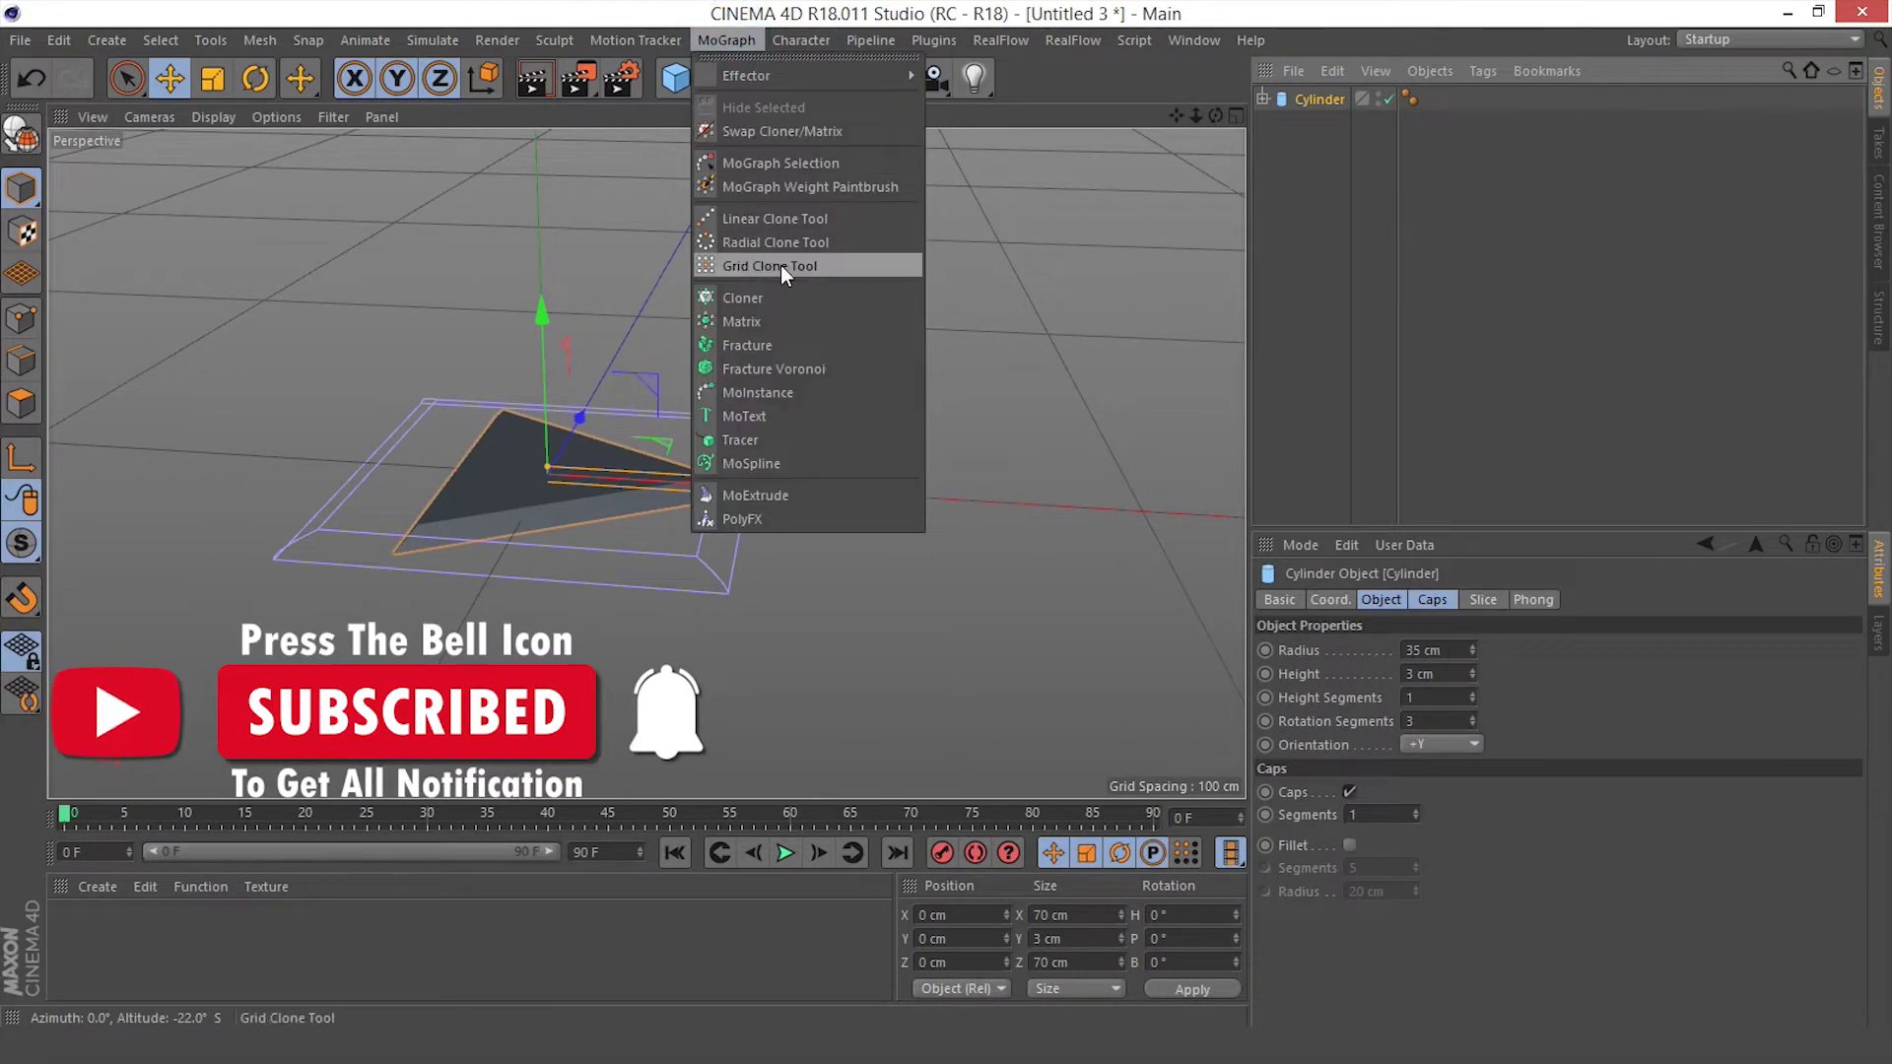
pyautogui.keyDown('alt'); pyautogui.click(767, 298); pyautogui.keyUp('alt')
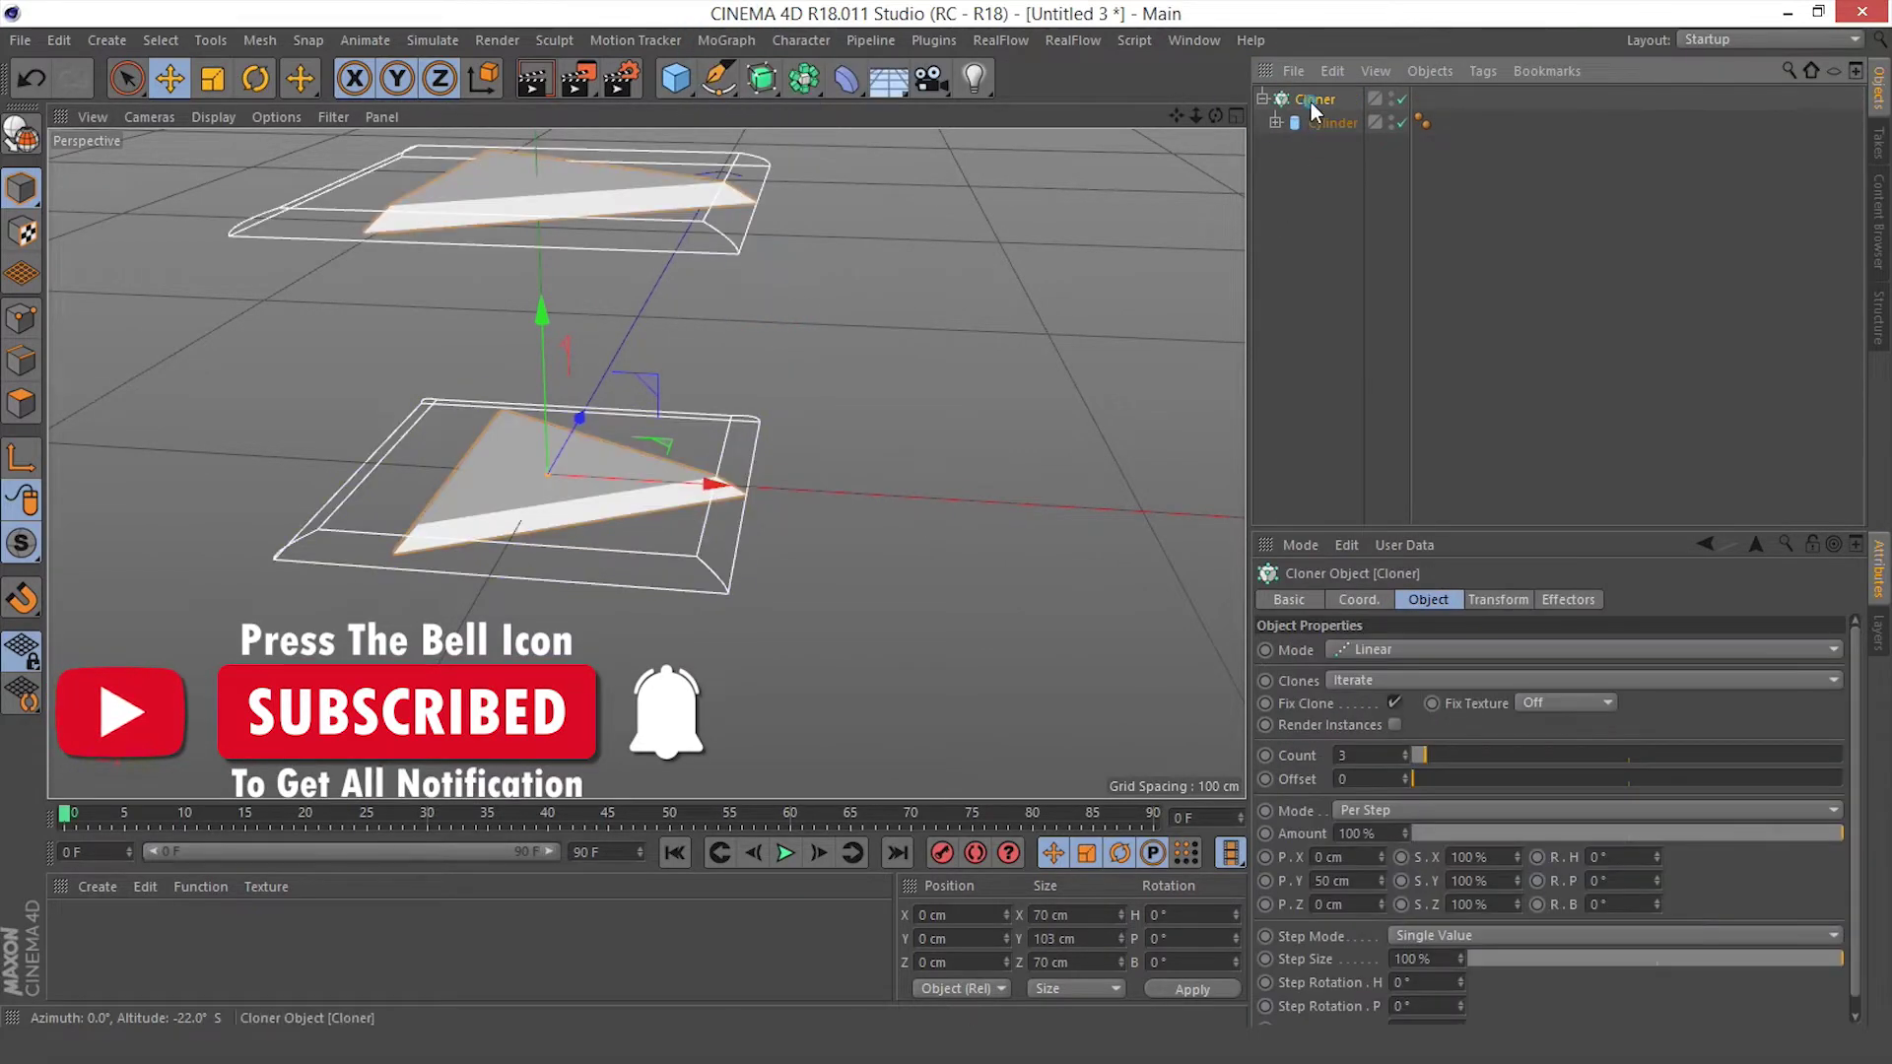
# Set the cloner to Radial mode with a count of 4, arranged in the XZ plane
pyautogui.scroll(-4, 895, 316)
pyautogui.keyDown('alt'); pyautogui.moveTo(649, 404); pyautogui.dragTo(647, 464, button='middle'); pyautogui.keyUp('alt')
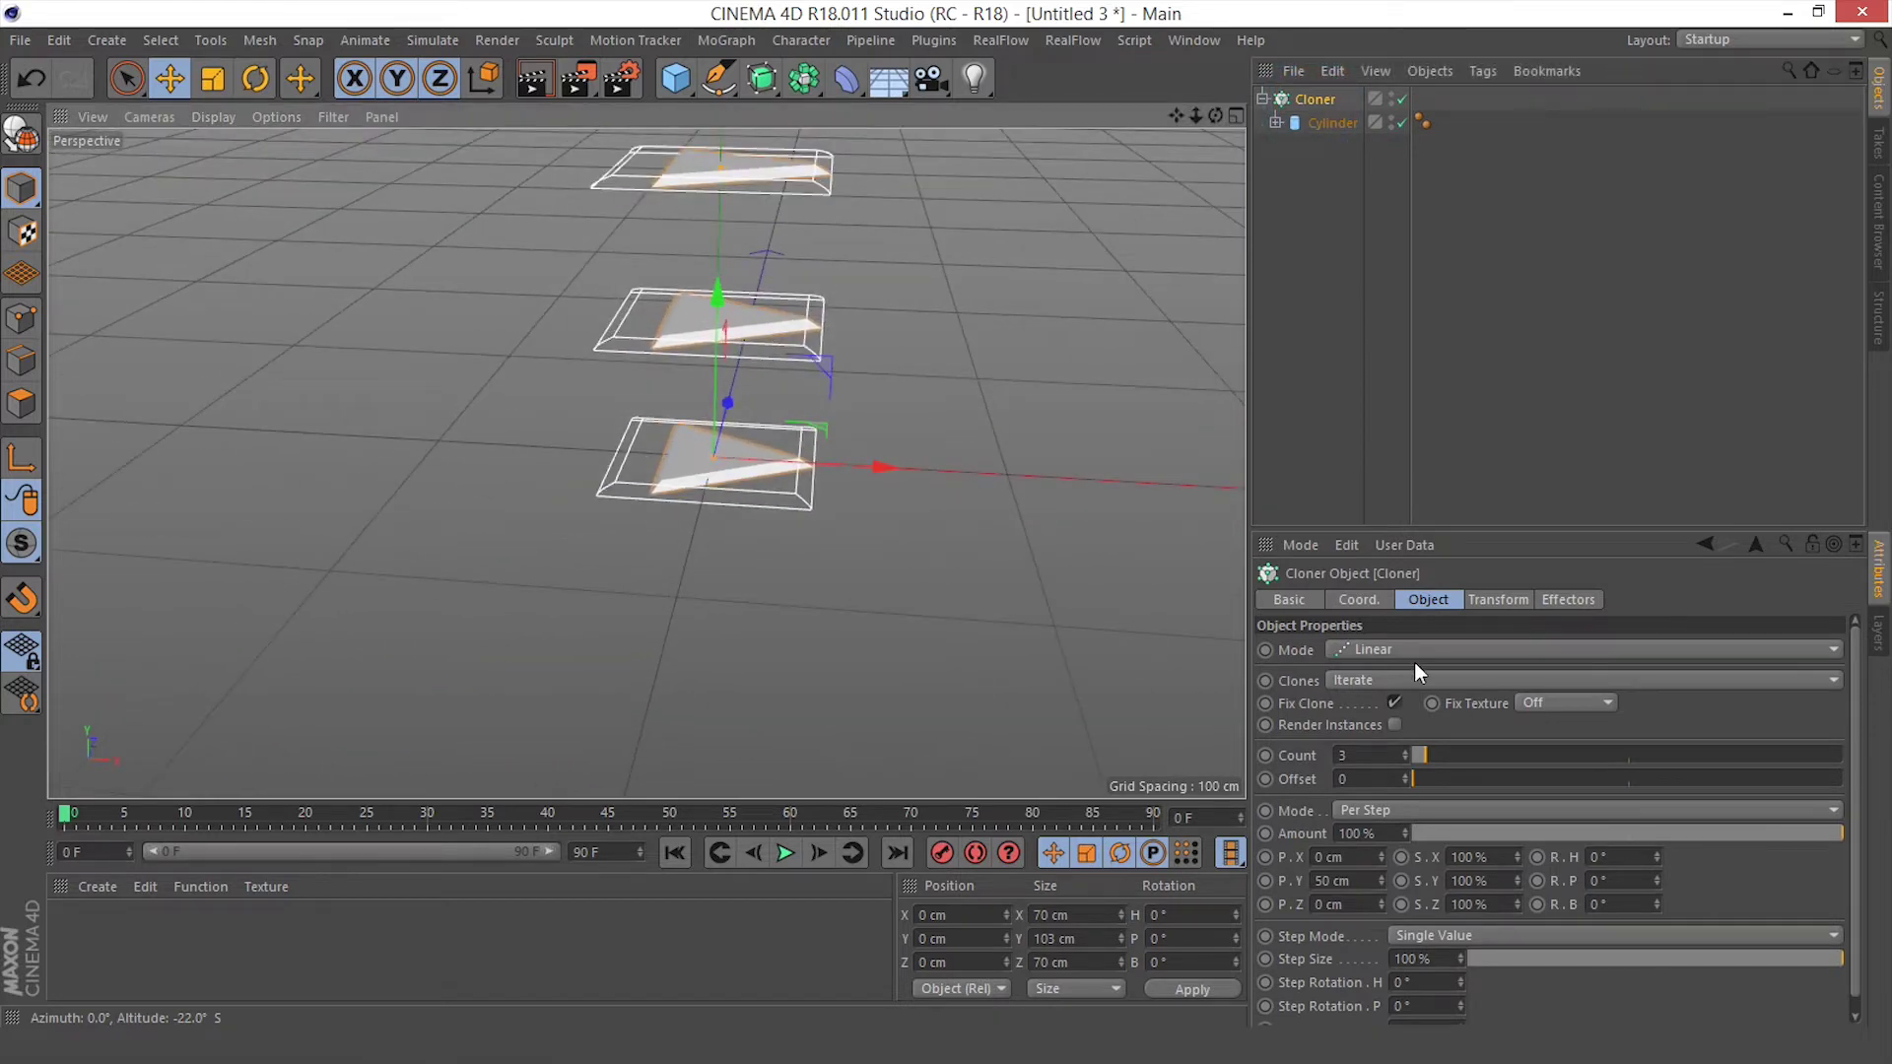
pyautogui.click(1352, 654)
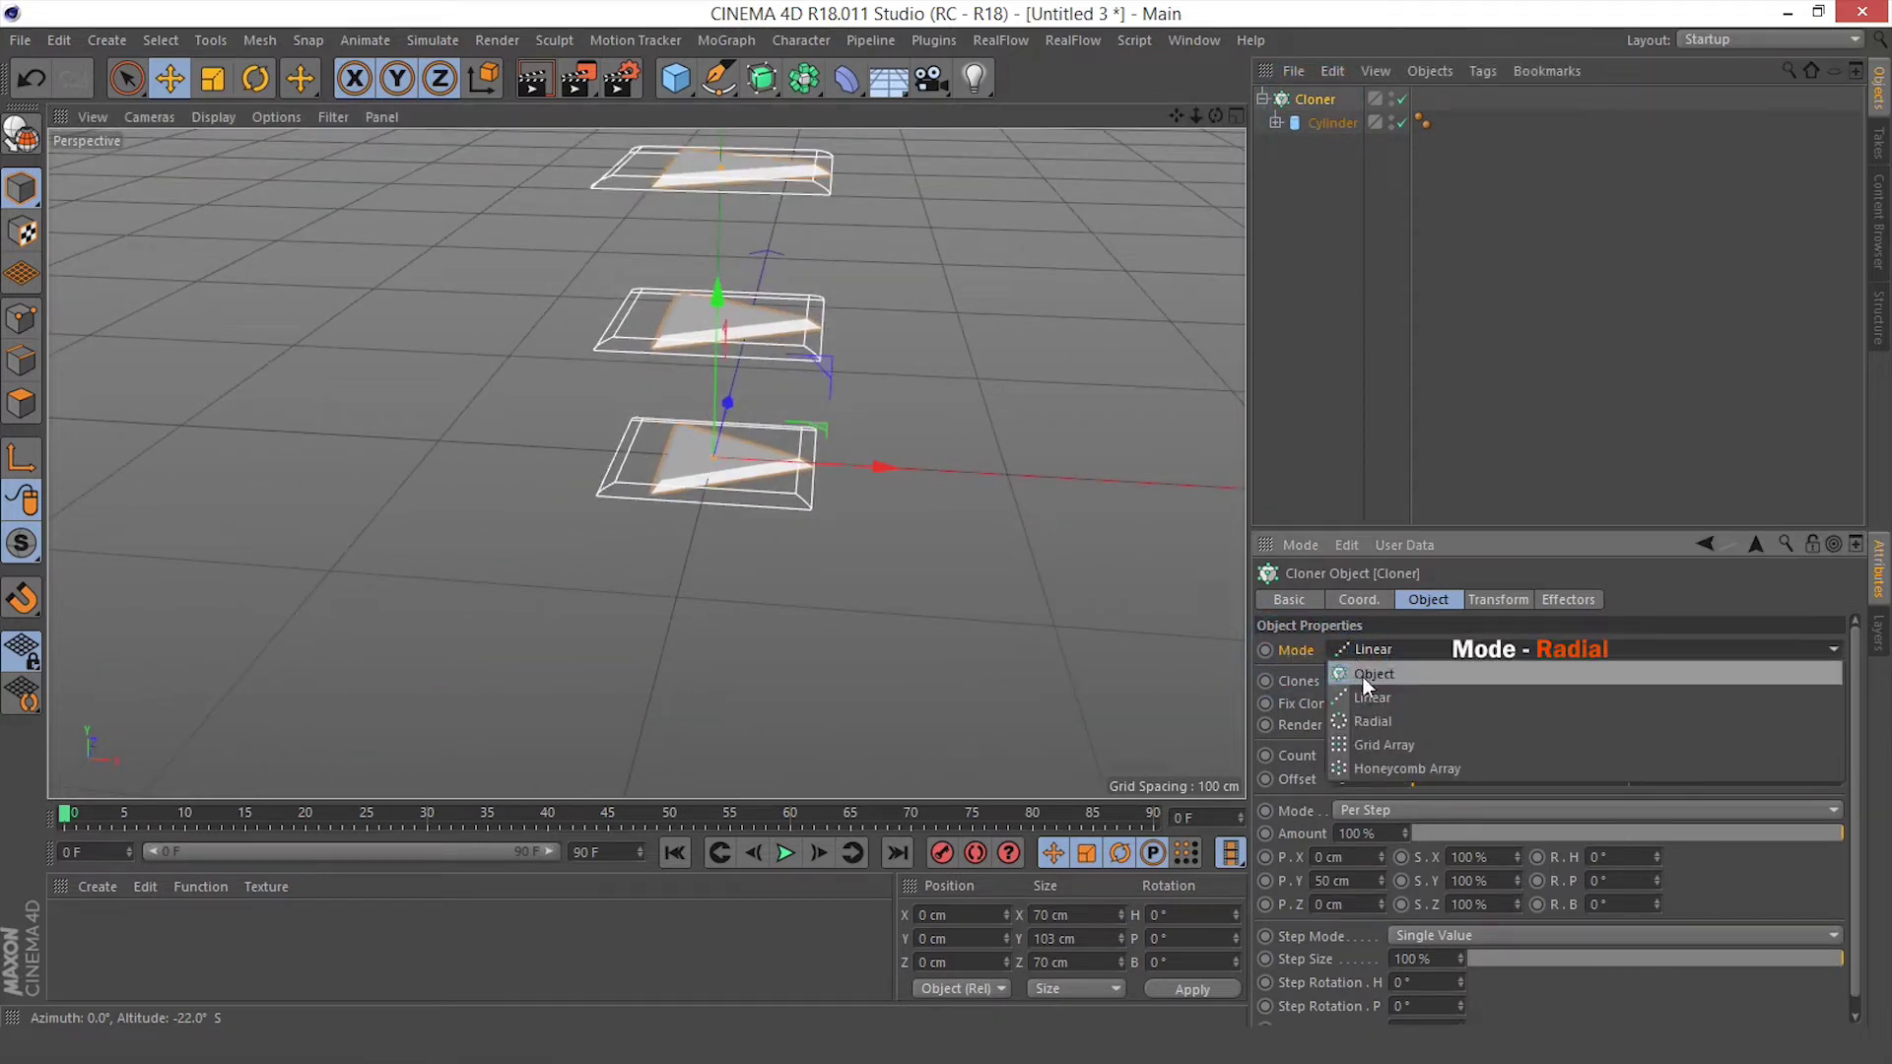
pyautogui.click(1371, 721)
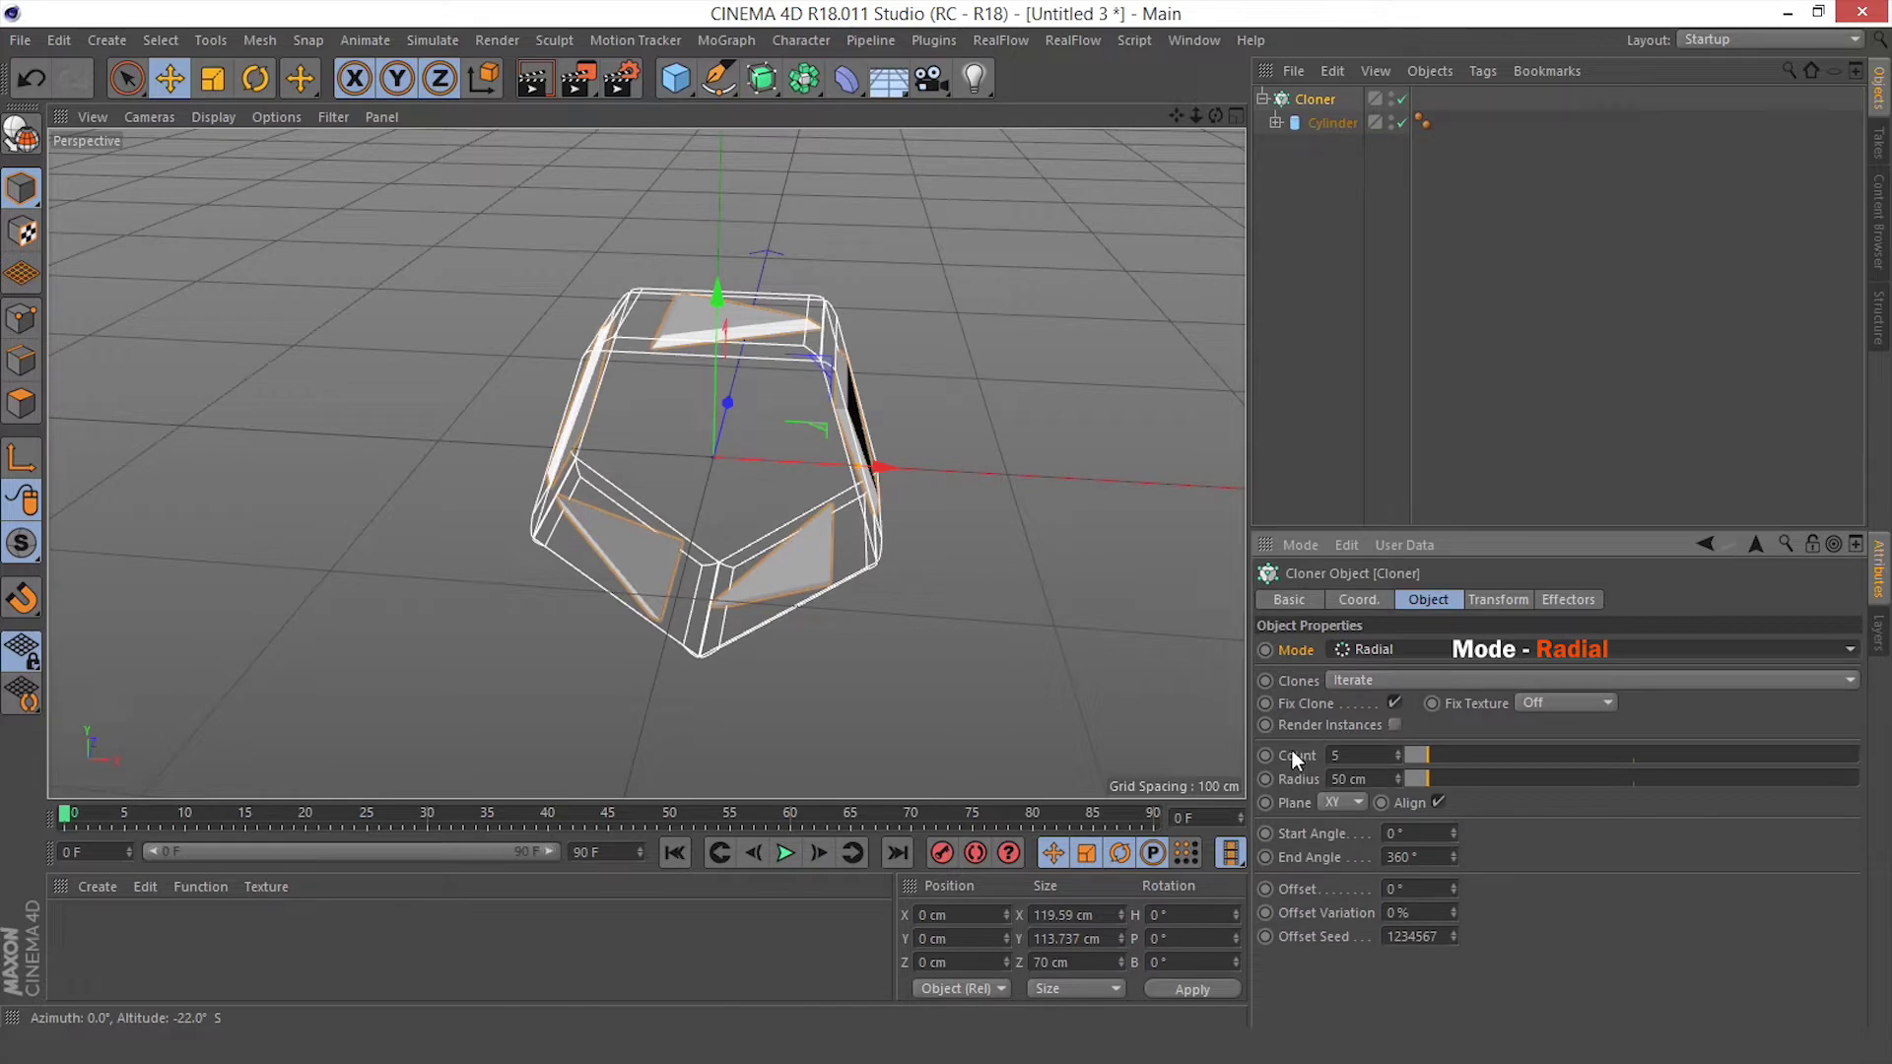
pyautogui.click(1291, 754)
pyautogui.moveTo(1349, 757); pyautogui.dragTo(1250, 731)
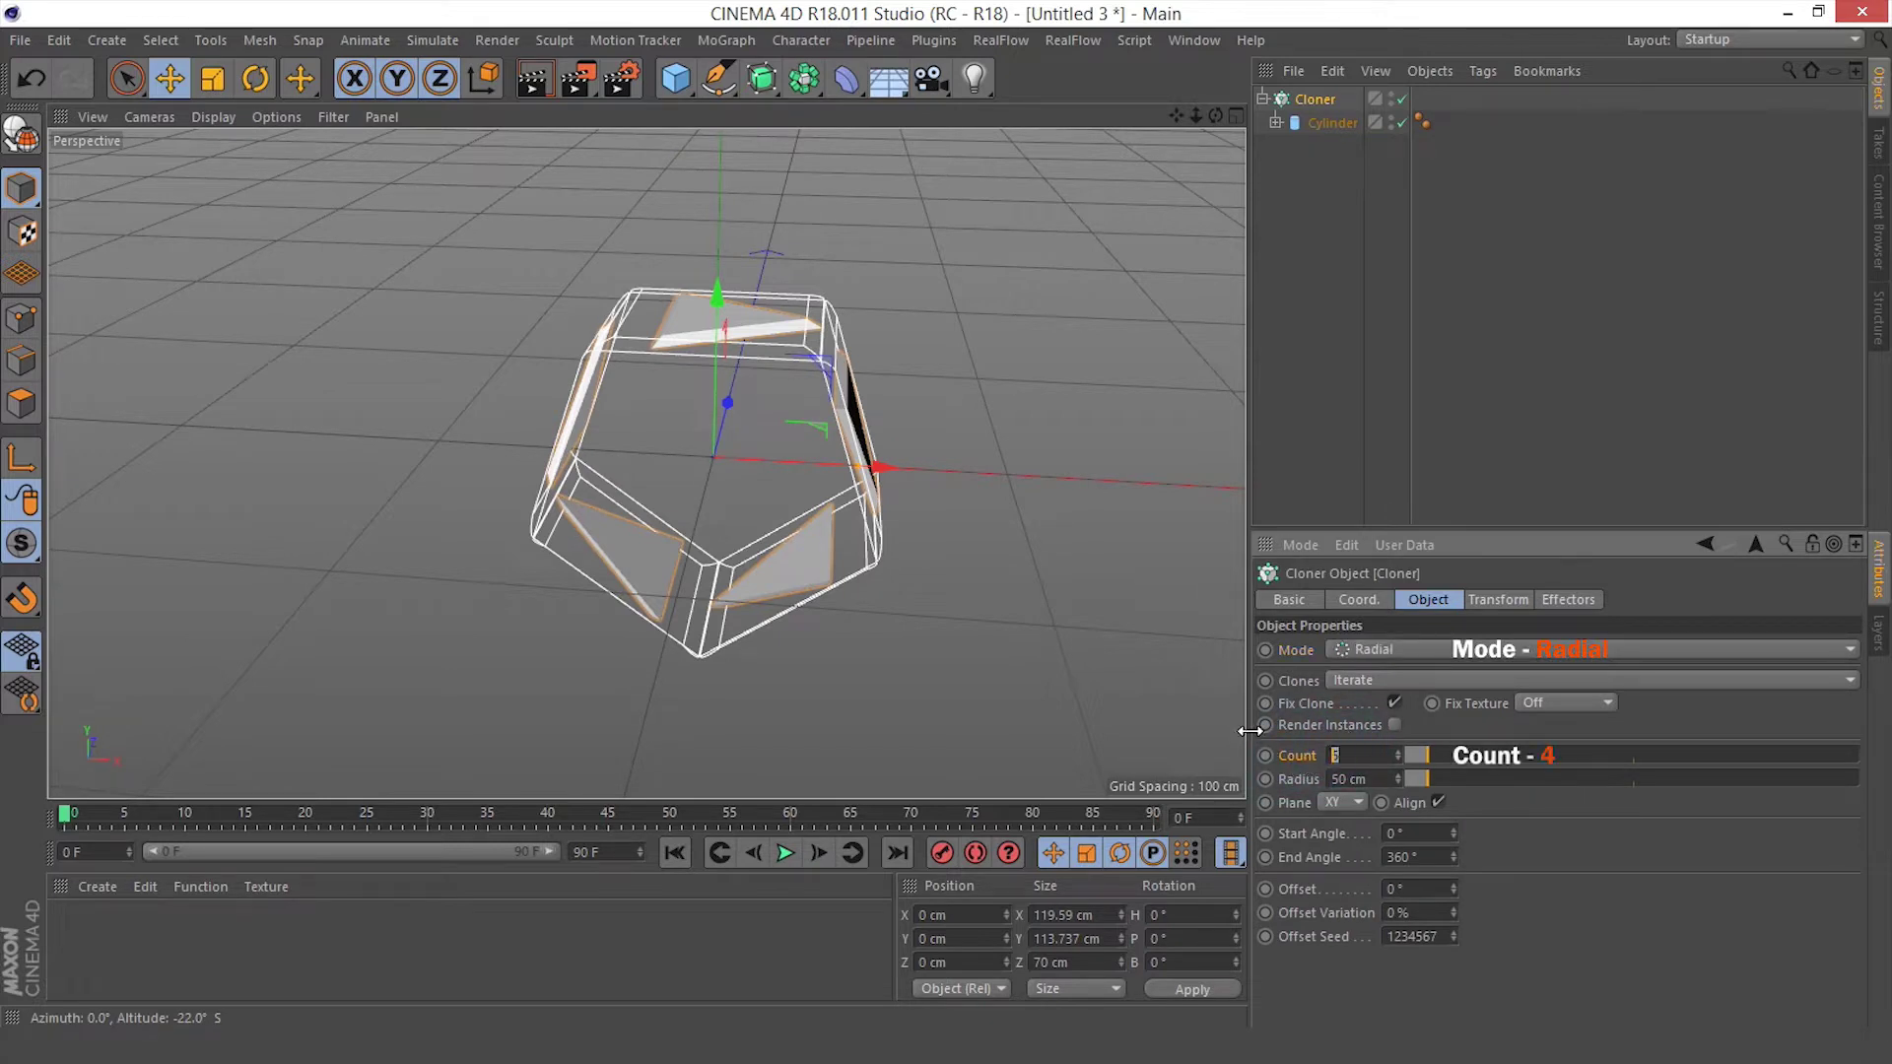
pyautogui.press('Return')
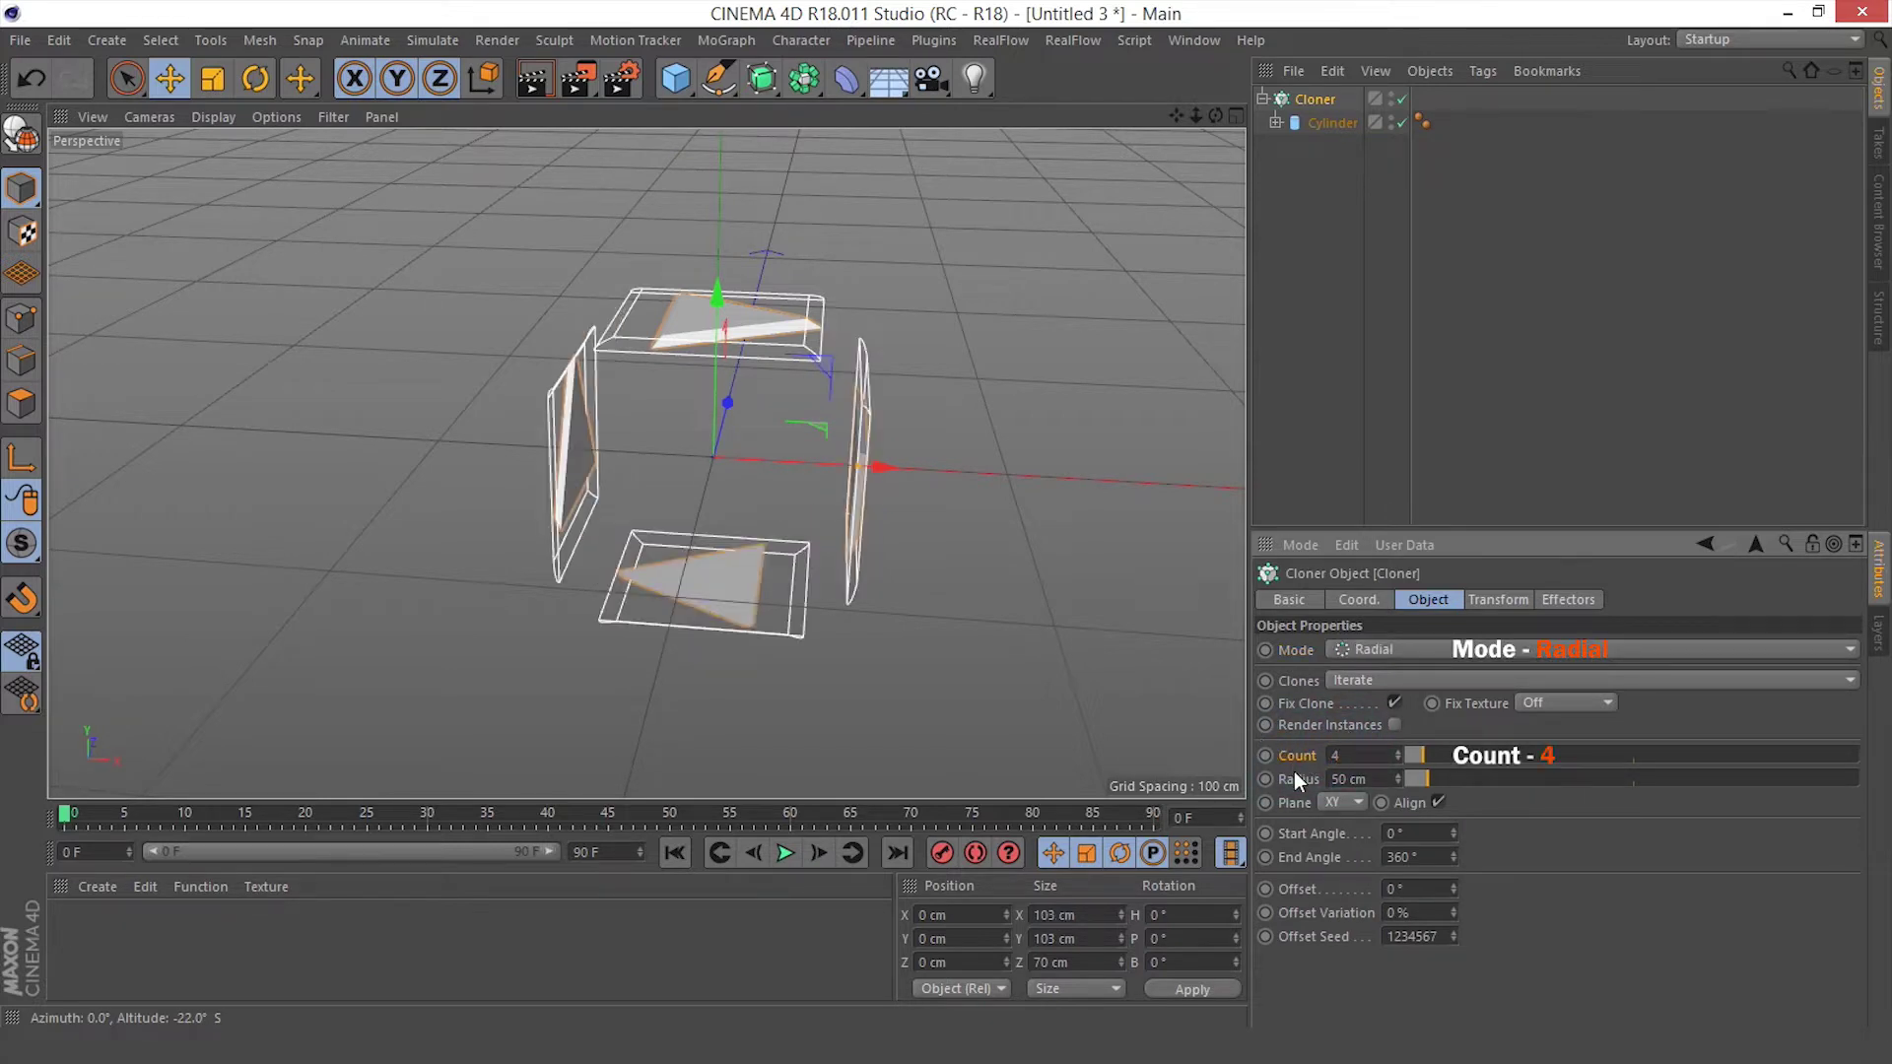
pyautogui.click(1336, 802)
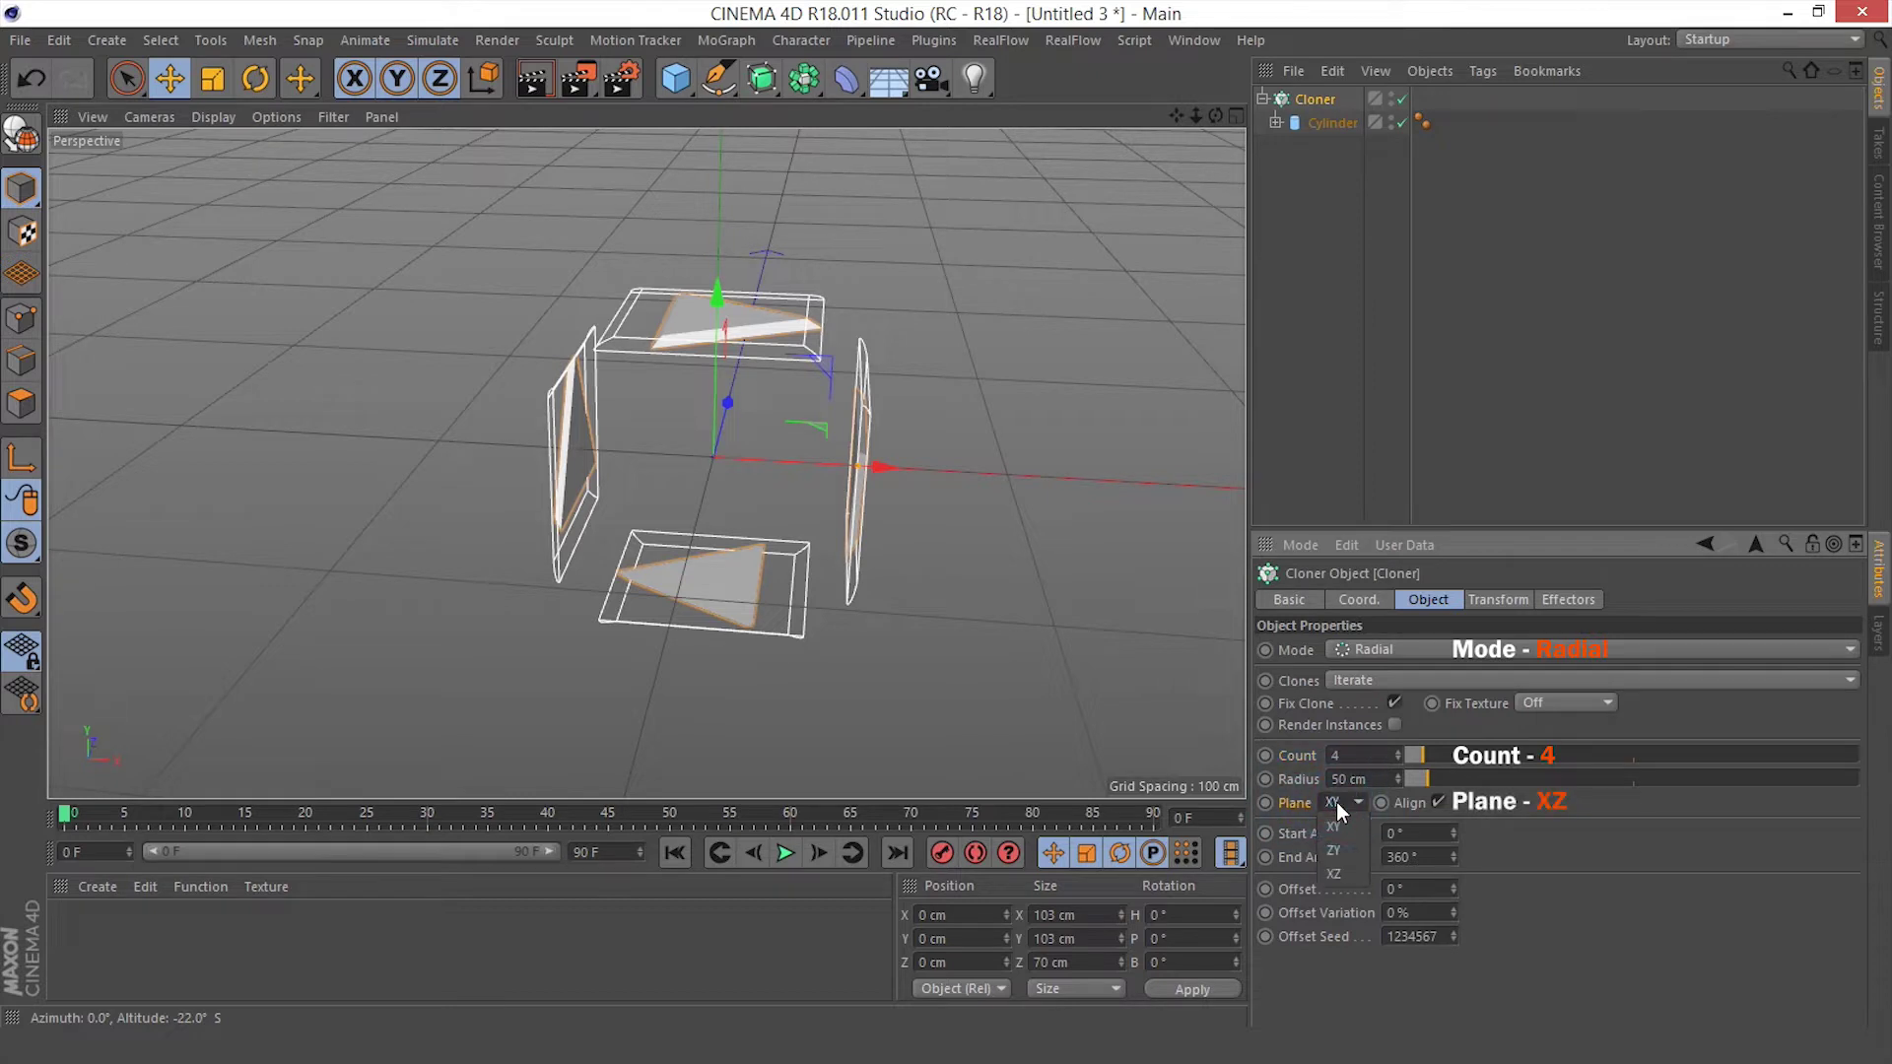
pyautogui.click(1336, 871)
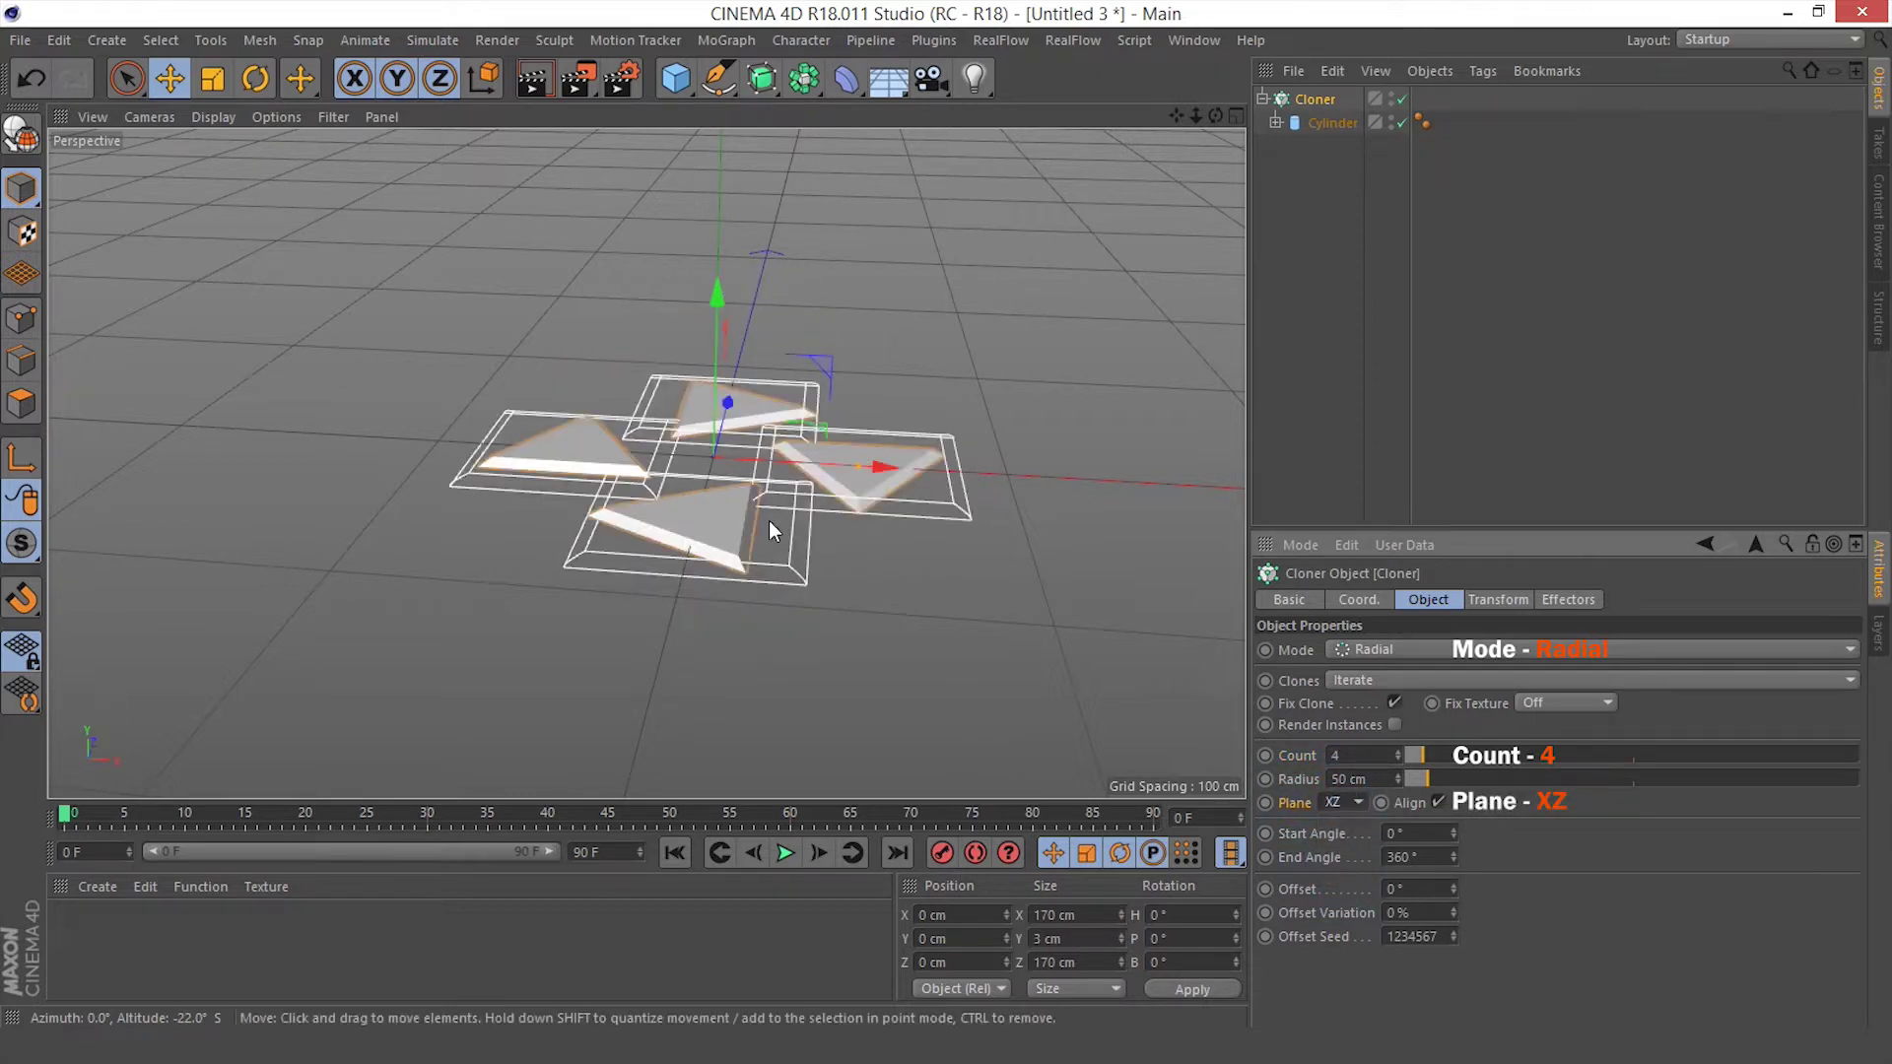
# Set the cloner's transform rotation R.H to 90° to turn all the triangular clones
pyautogui.scroll(4, 627, 436)
pyautogui.click(1499, 600)
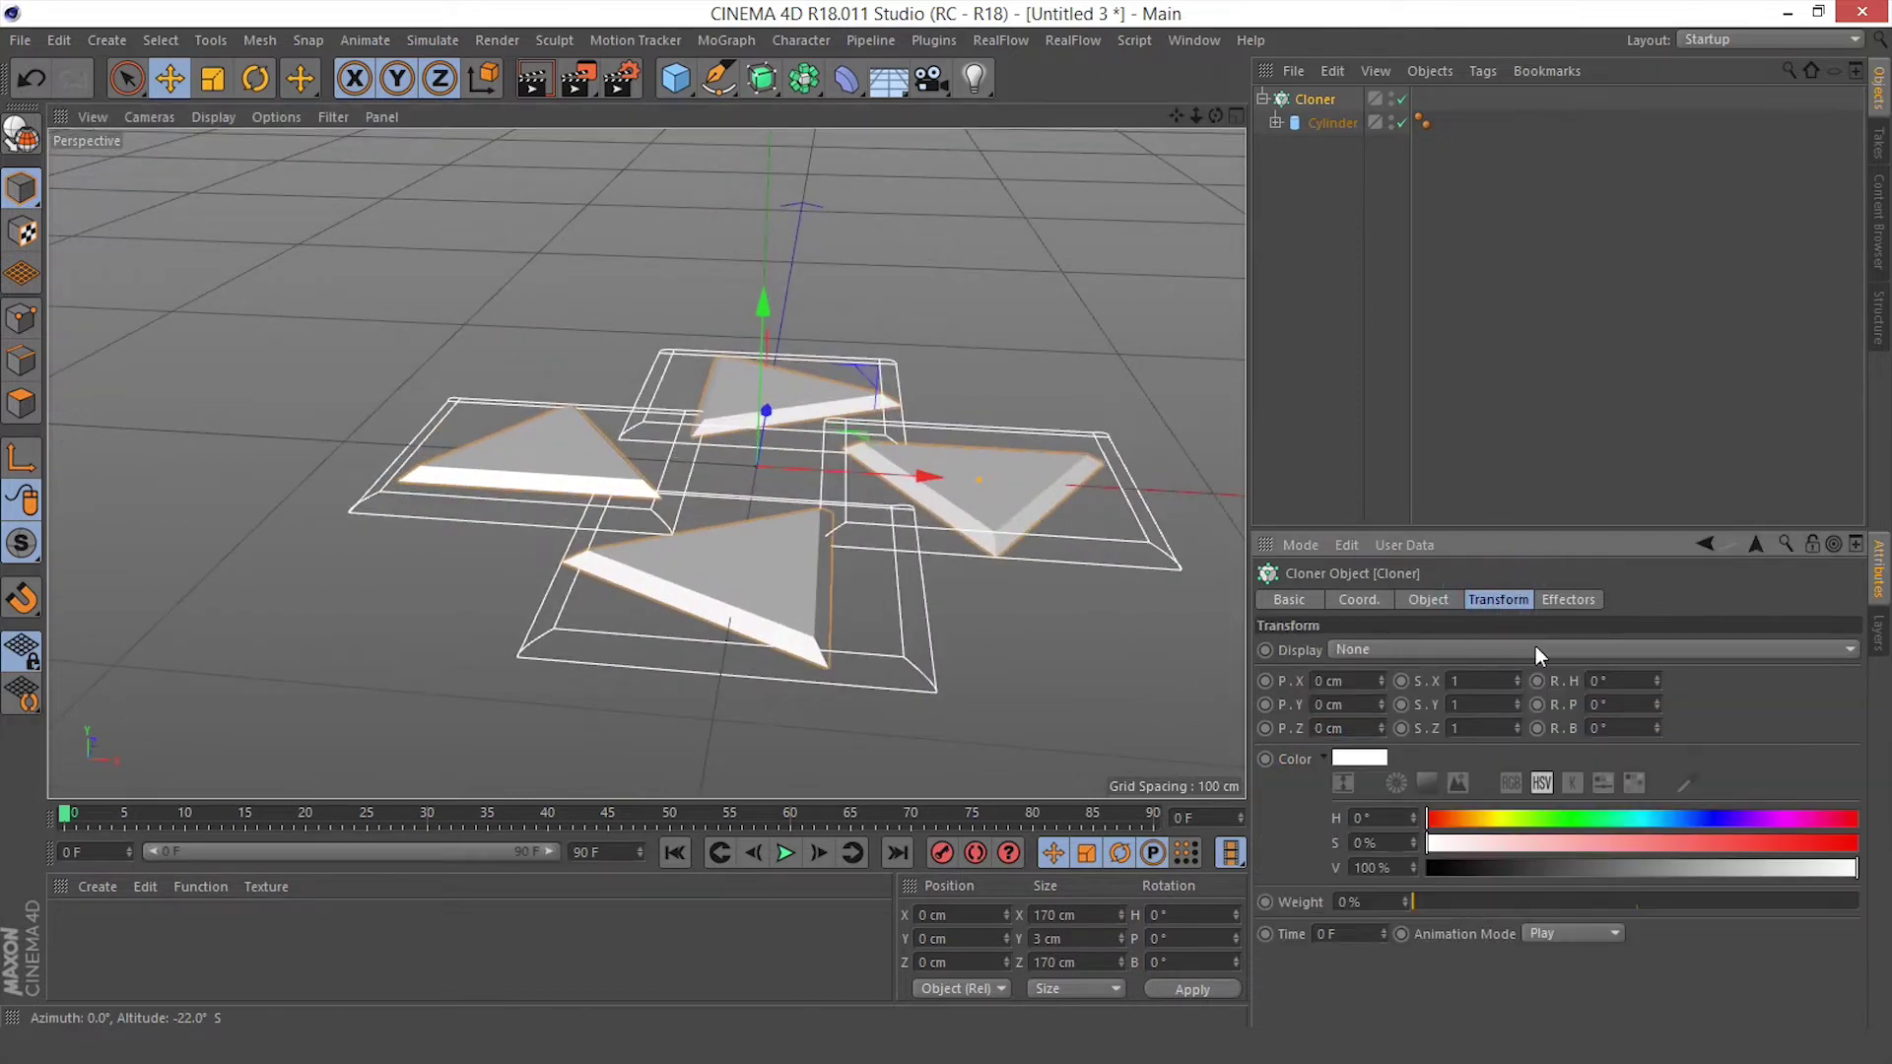
pyautogui.moveTo(1611, 676); pyautogui.dragTo(1565, 677)
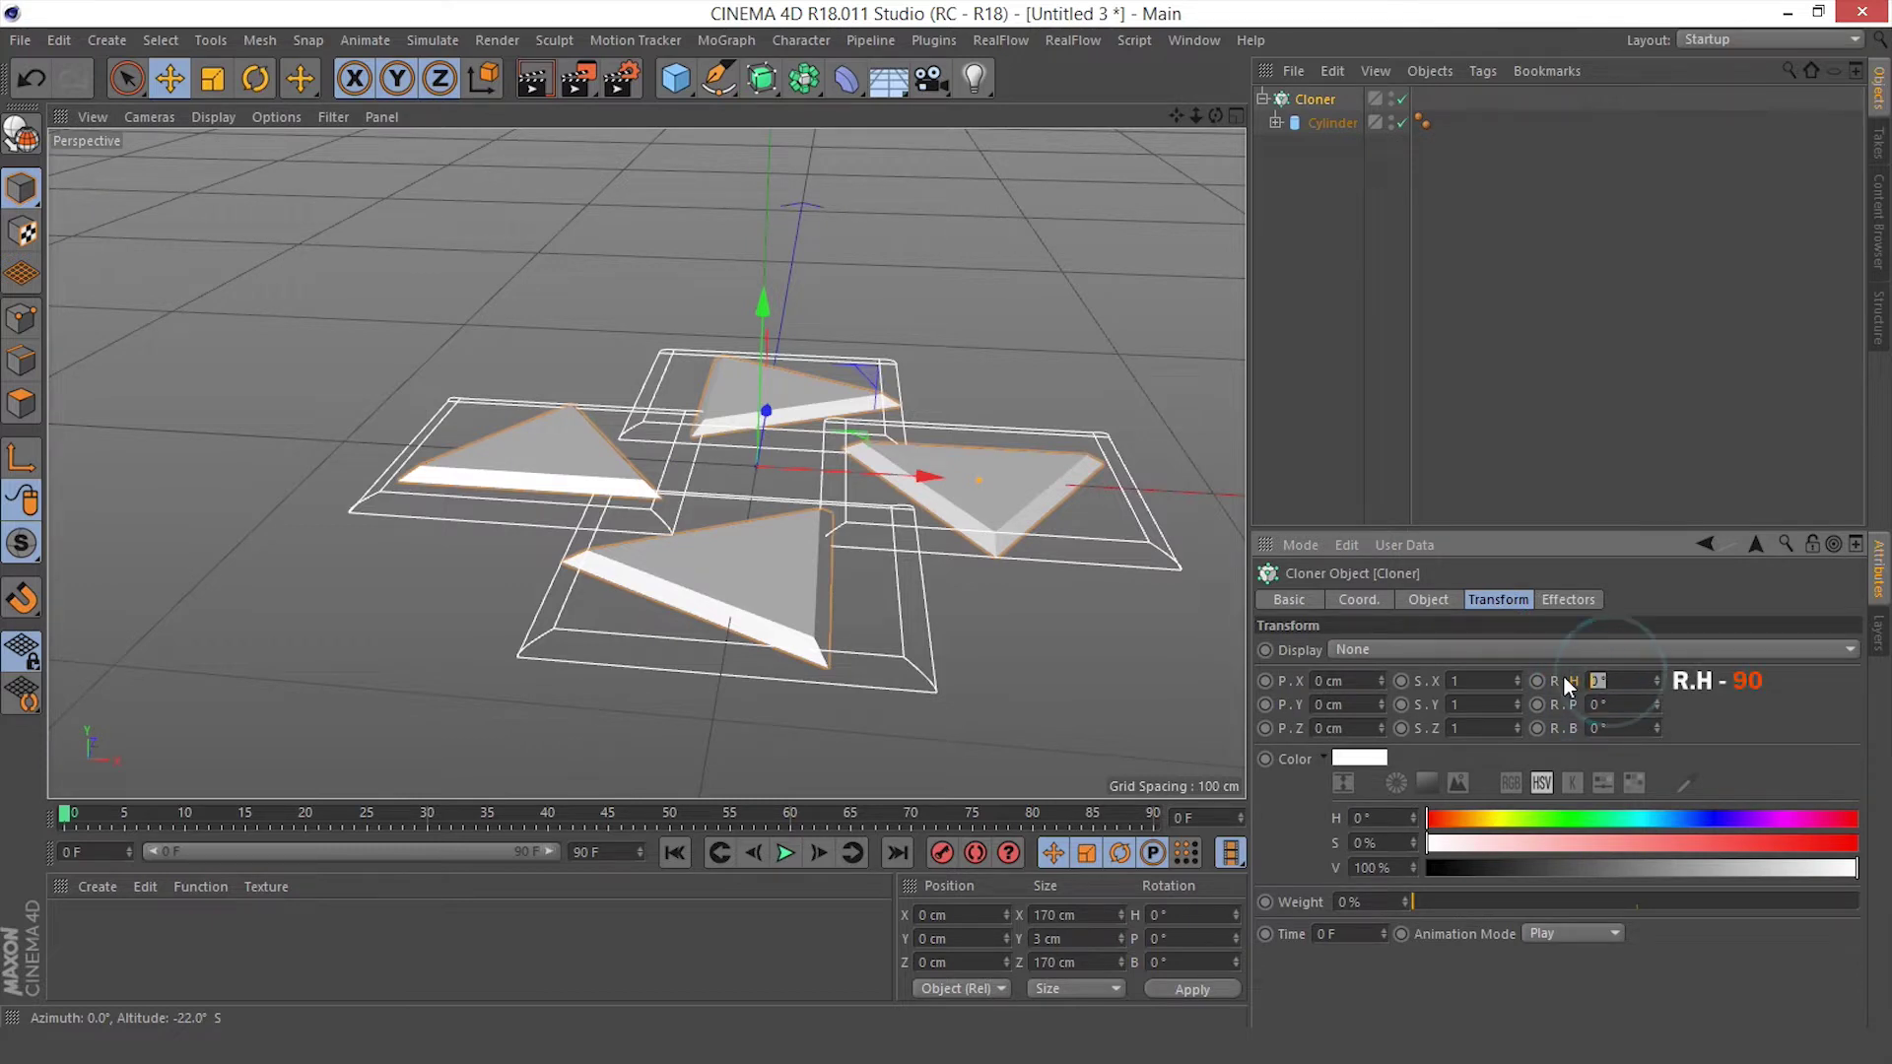
pyautogui.write('90')
pyautogui.press('Return')
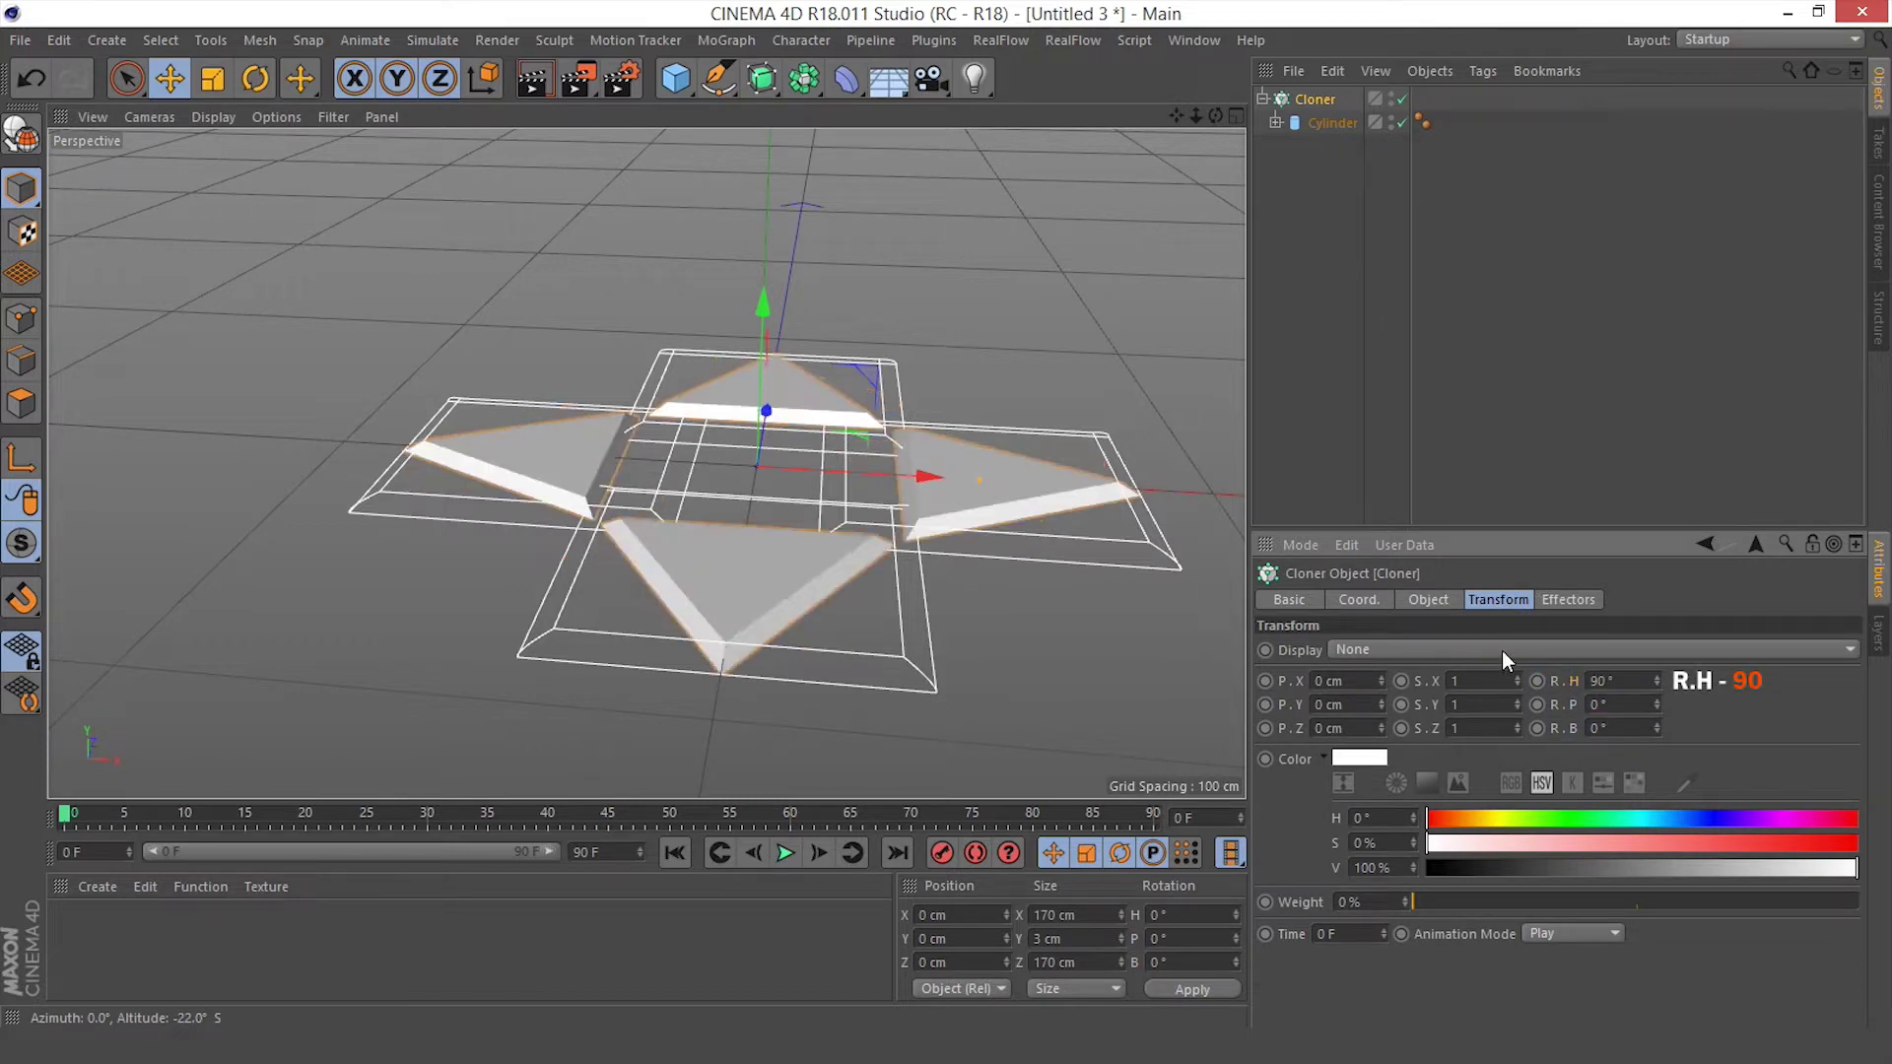
# Add a separate cylinder at the centre of the clones and set its rotation segments to 4
pyautogui.keyDown('alt'); pyautogui.moveTo(768, 477); pyautogui.dragTo(819, 518); pyautogui.keyUp('alt')
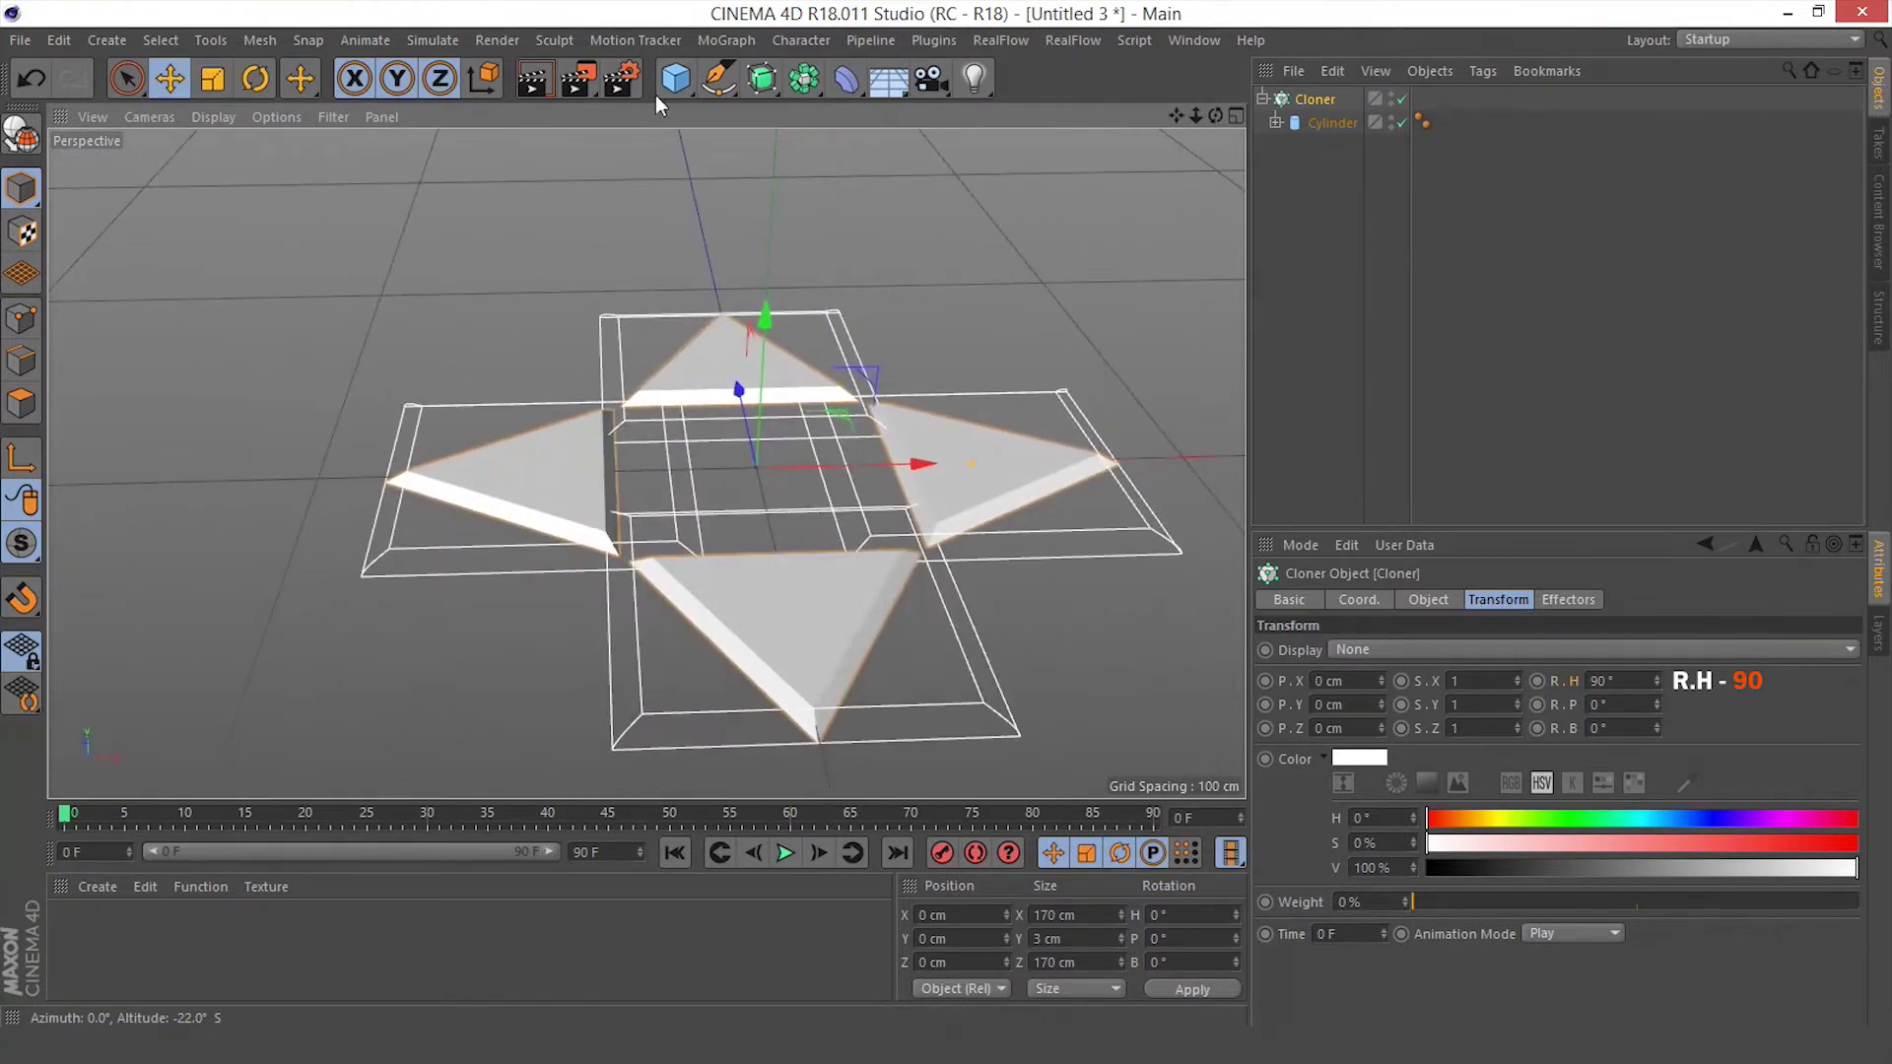
pyautogui.moveTo(666, 92); pyautogui.dragTo(1140, 112)
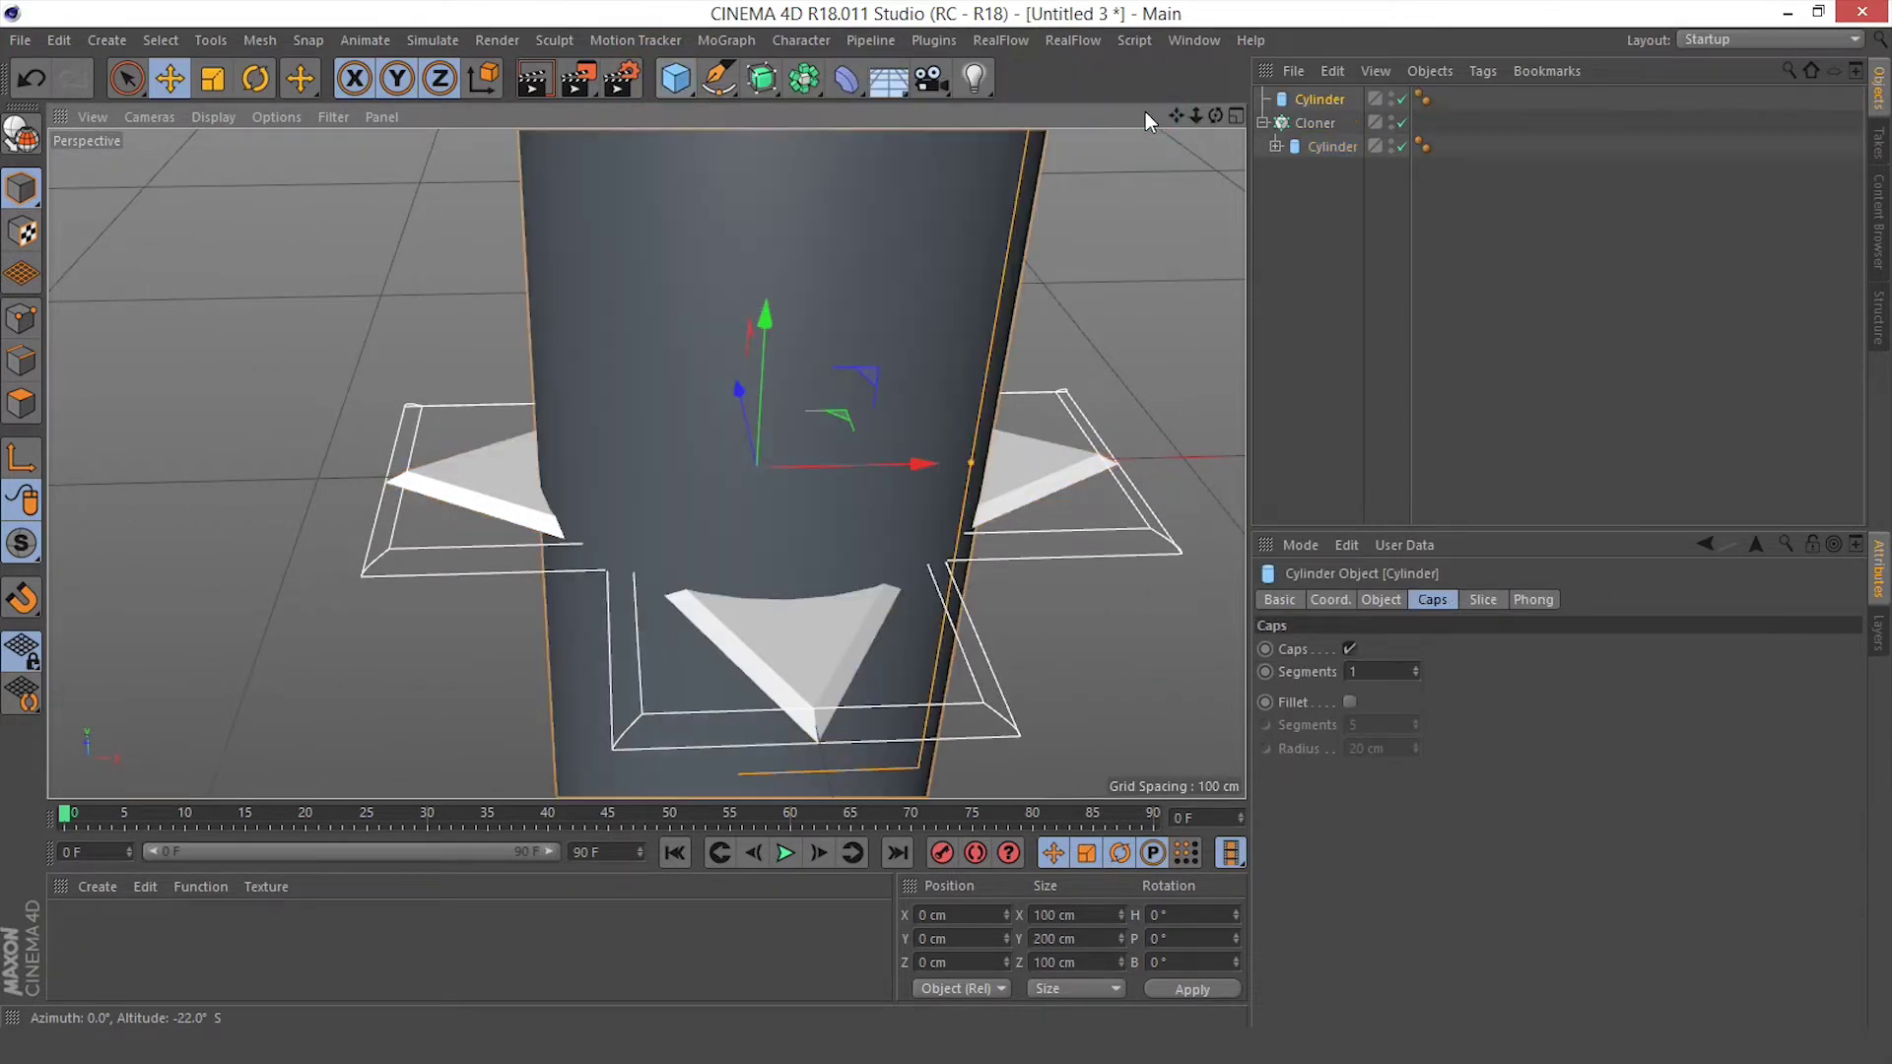
pyautogui.click(1263, 122)
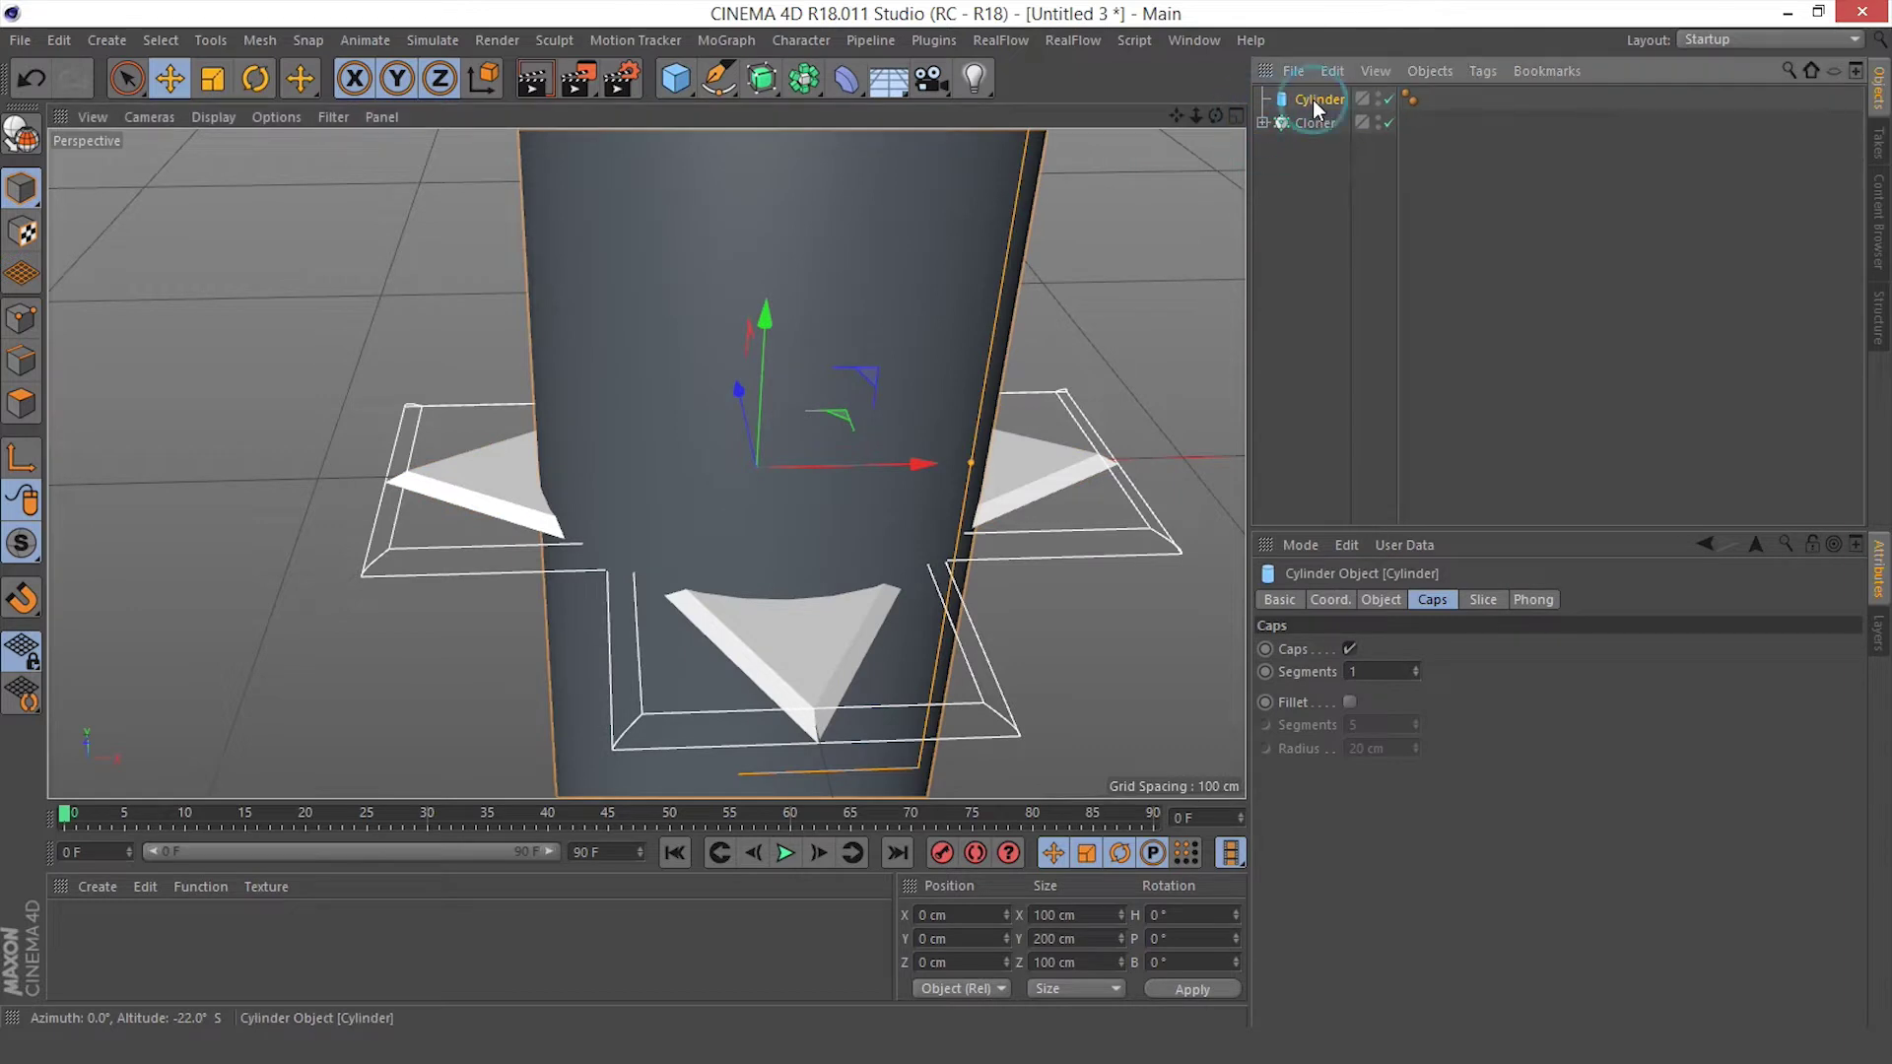
pyautogui.click(1377, 601)
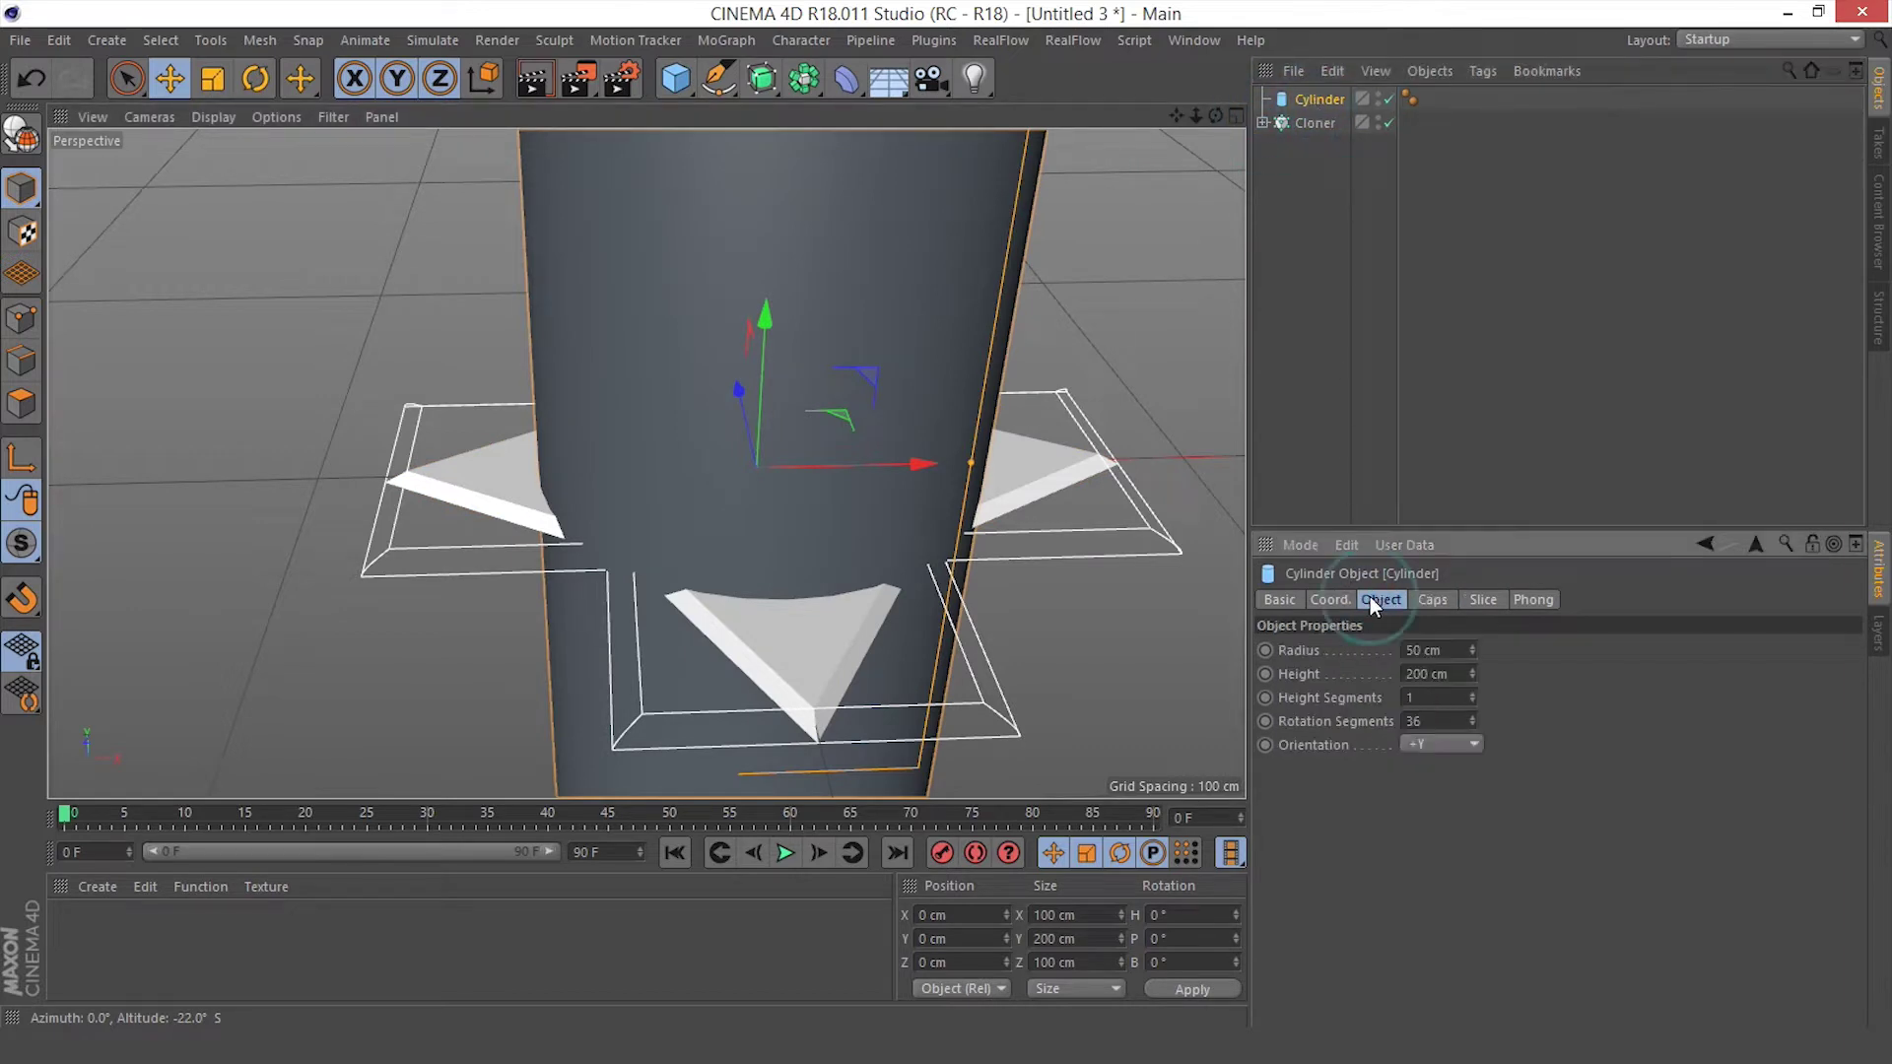
pyautogui.click(1310, 651)
pyautogui.click(1320, 723)
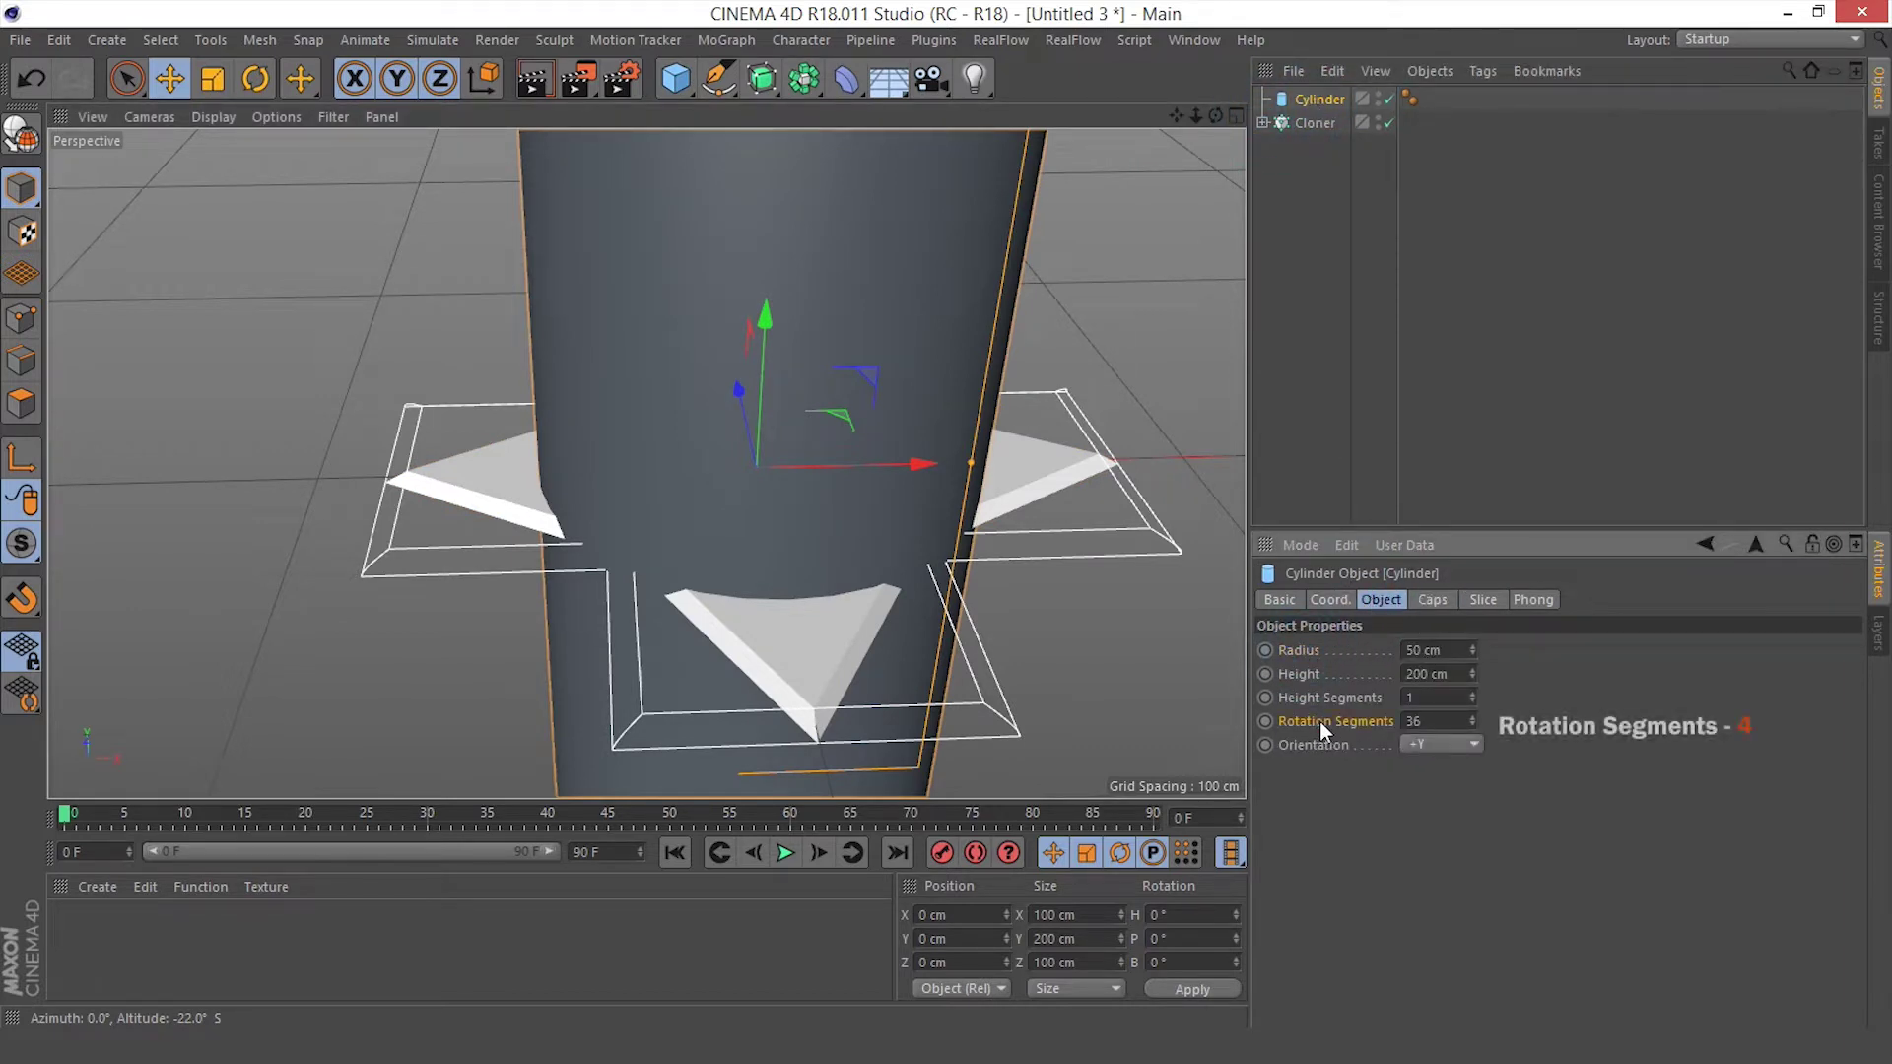
pyautogui.doubleClick(1416, 720)
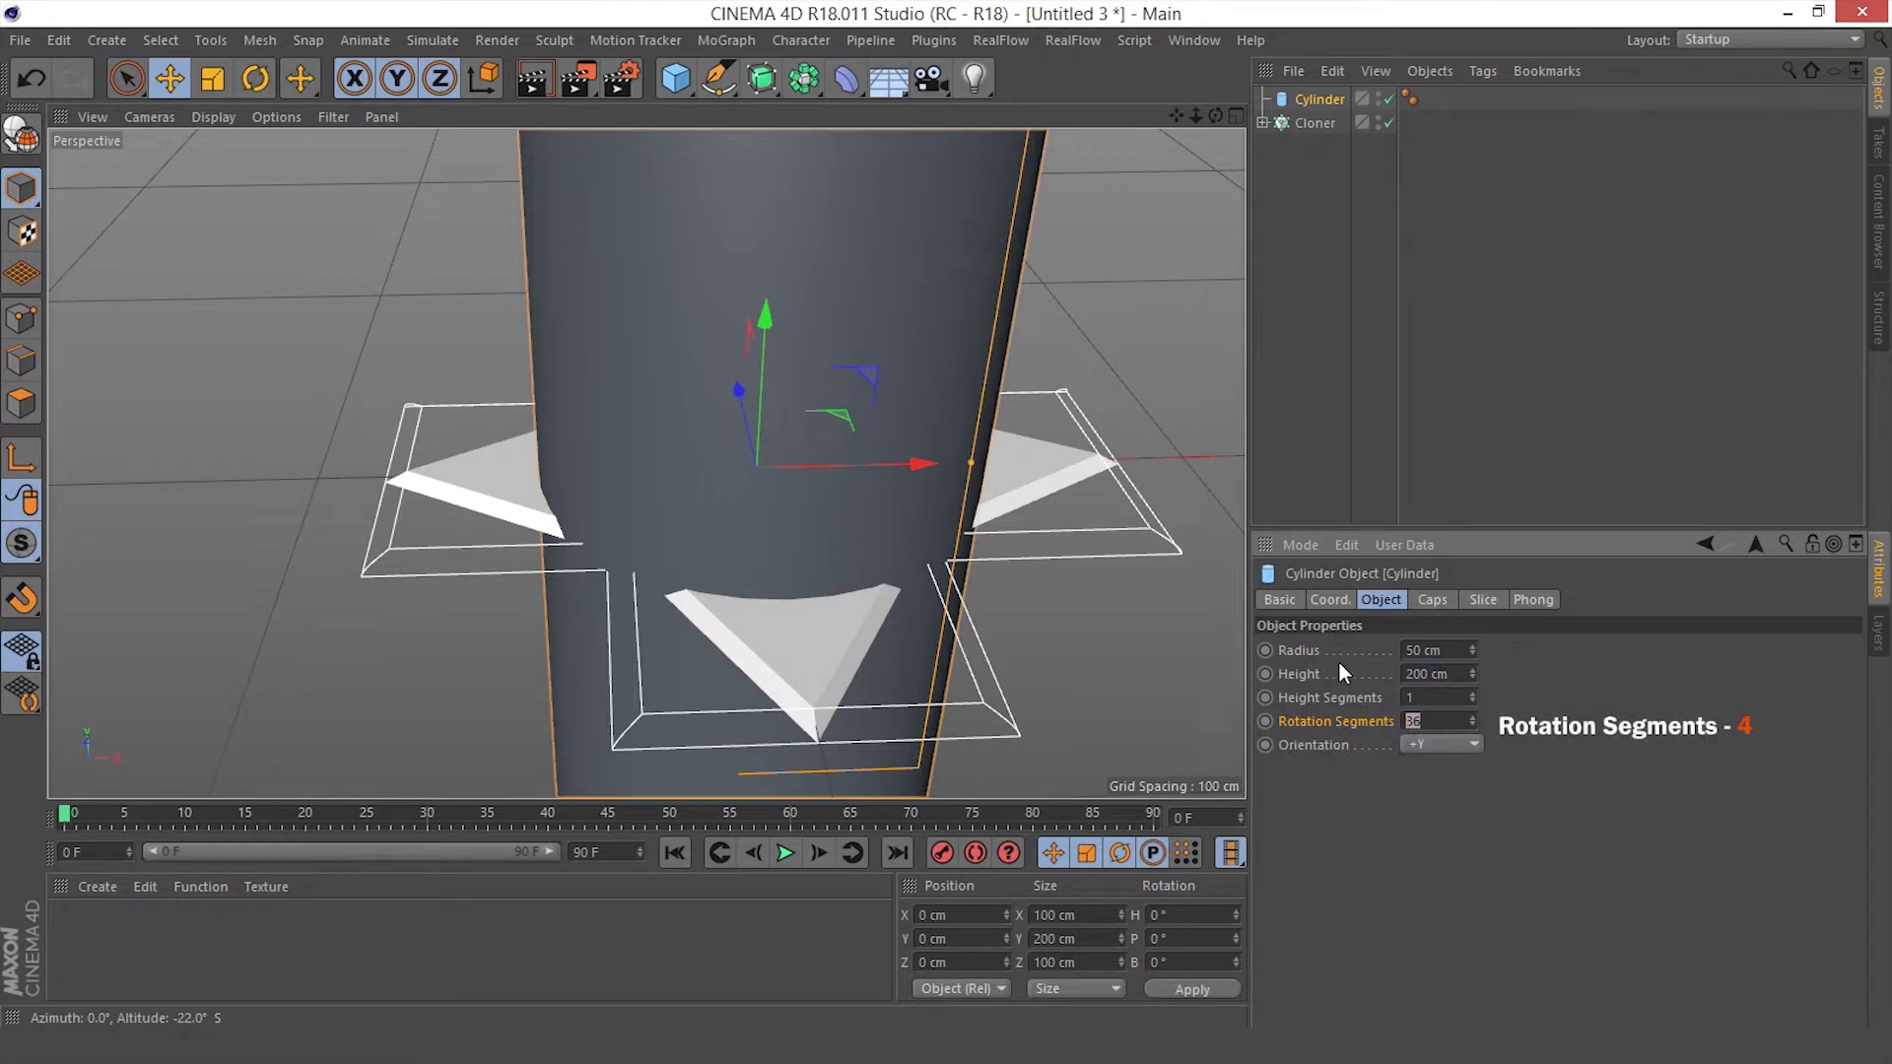
pyautogui.write('4')
pyautogui.press('Return')
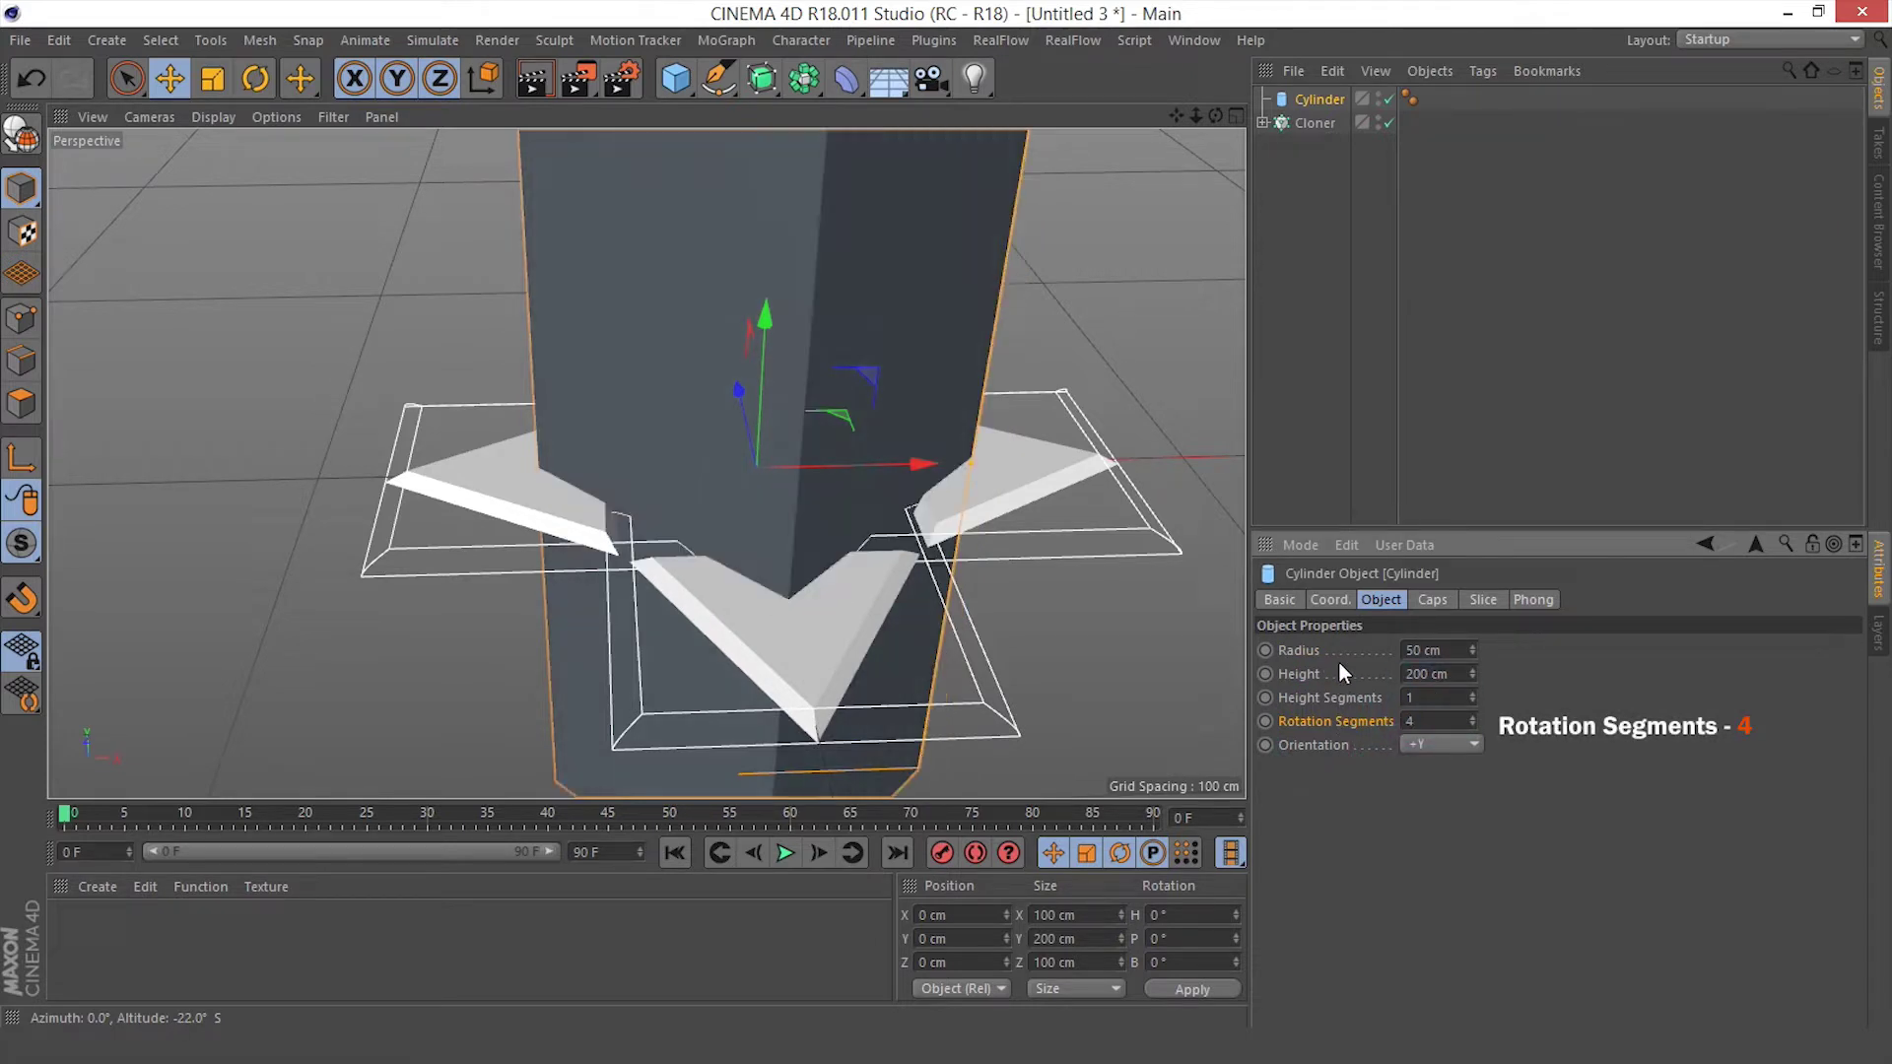
# Set the four-sided cylinder's height to 5 cm and its radius to 68 cm
pyautogui.keyDown('alt'); pyautogui.moveTo(997, 589); pyautogui.dragTo(962, 577); pyautogui.keyUp('alt')
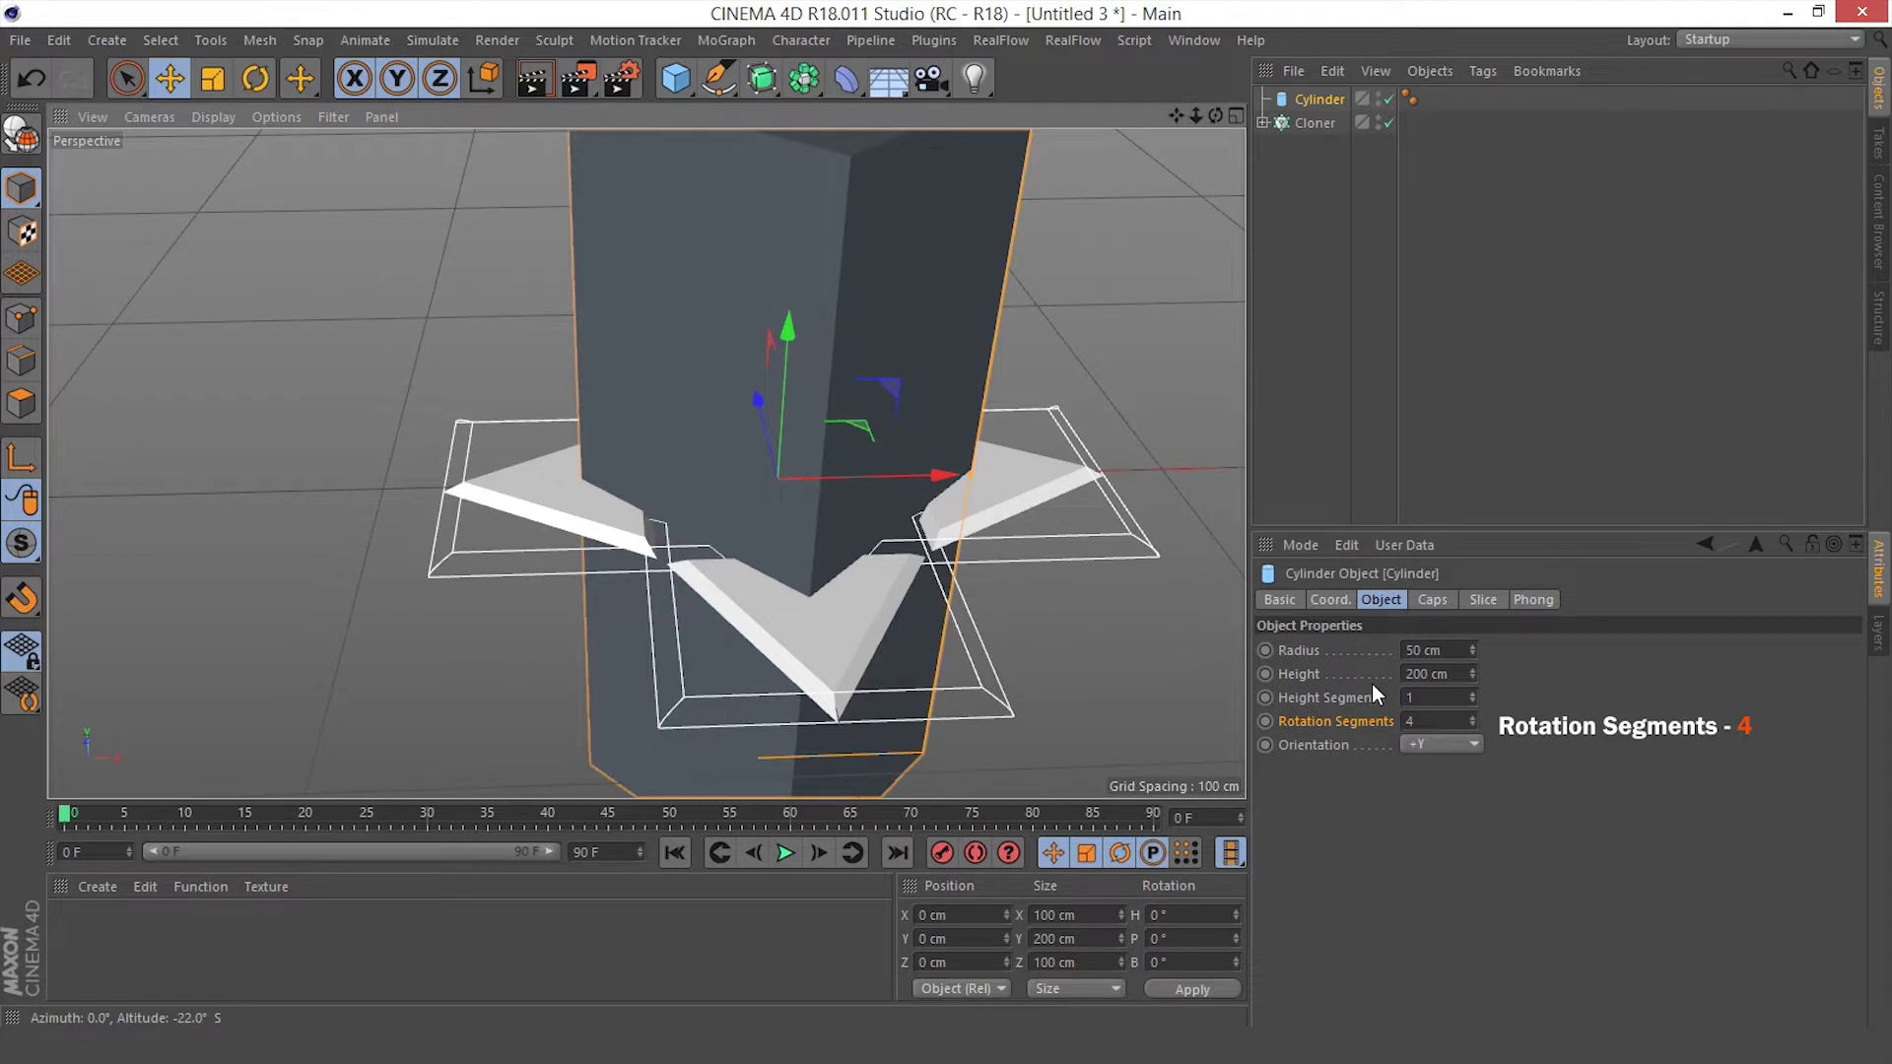
pyautogui.doubleClick(1425, 673)
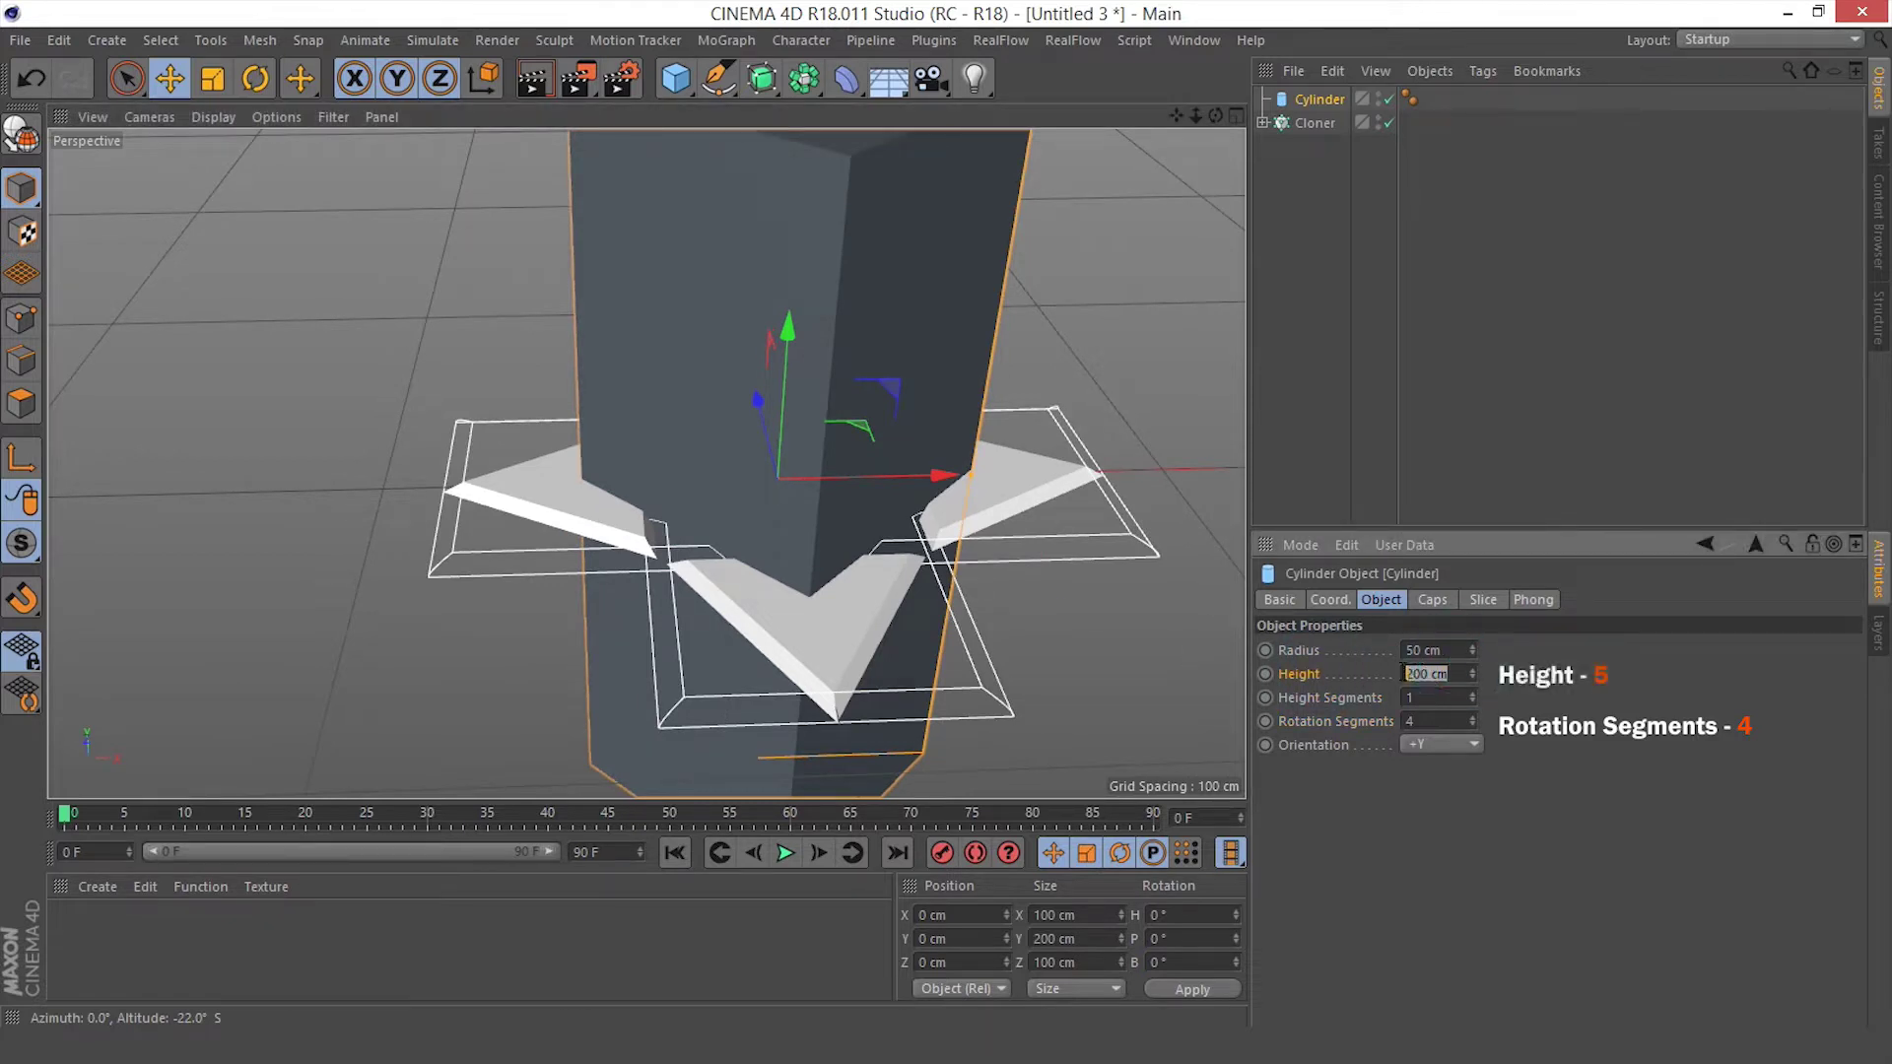
pyautogui.write('5')
pyautogui.press('Return')
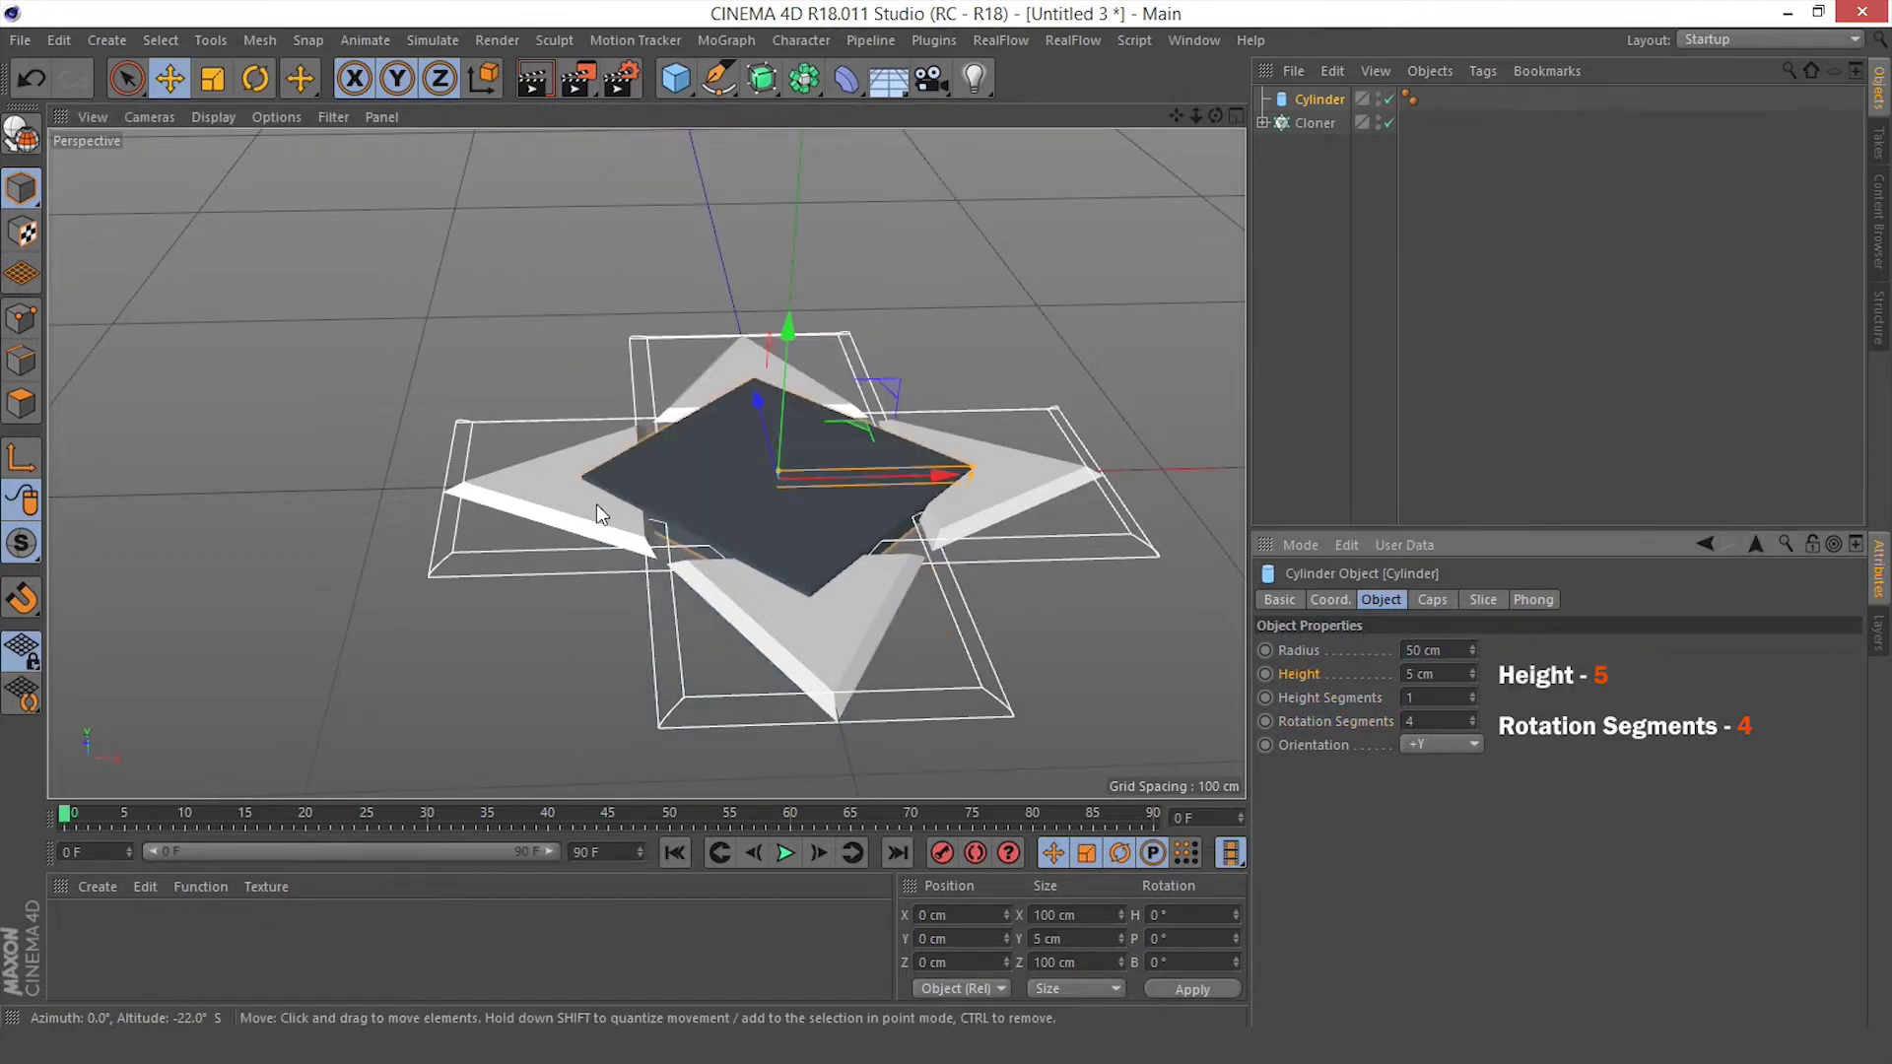
pyautogui.keyDown('alt'); pyautogui.moveTo(707, 566); pyautogui.dragTo(729, 622); pyautogui.keyUp('alt')
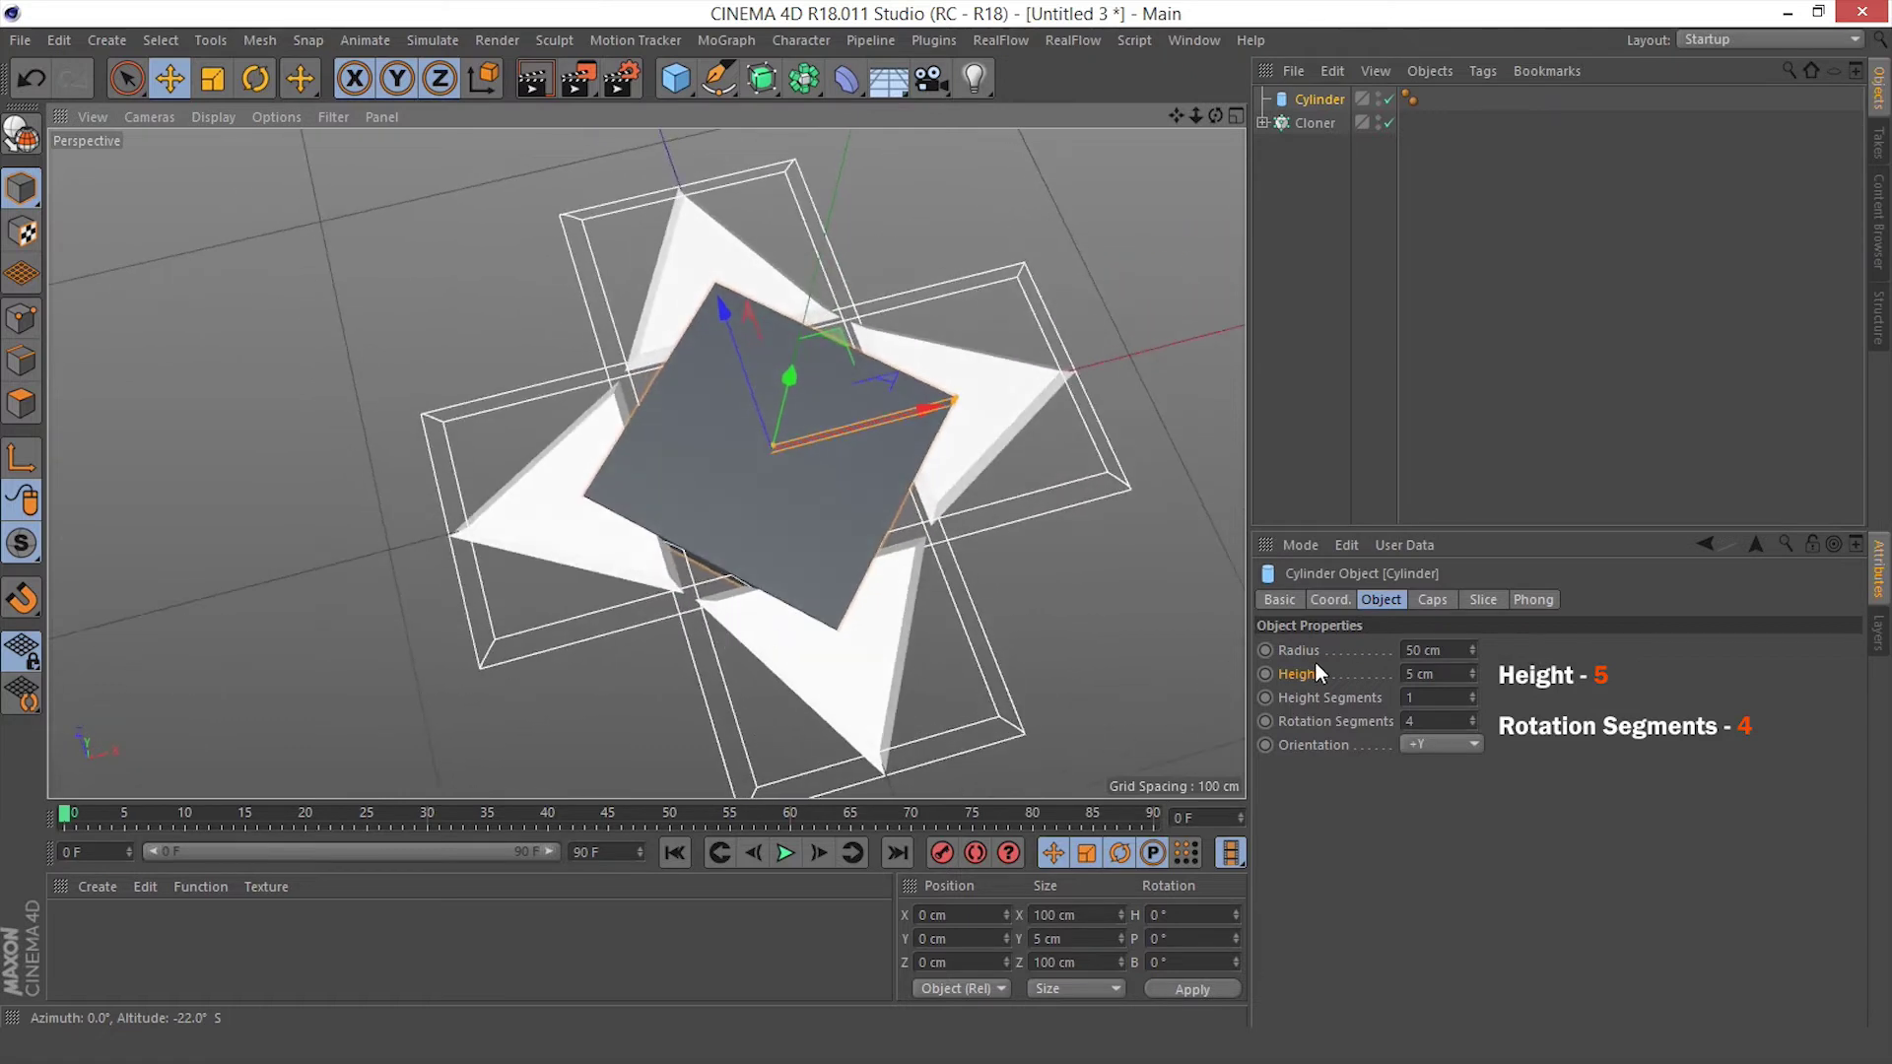
pyautogui.doubleClick(1442, 647)
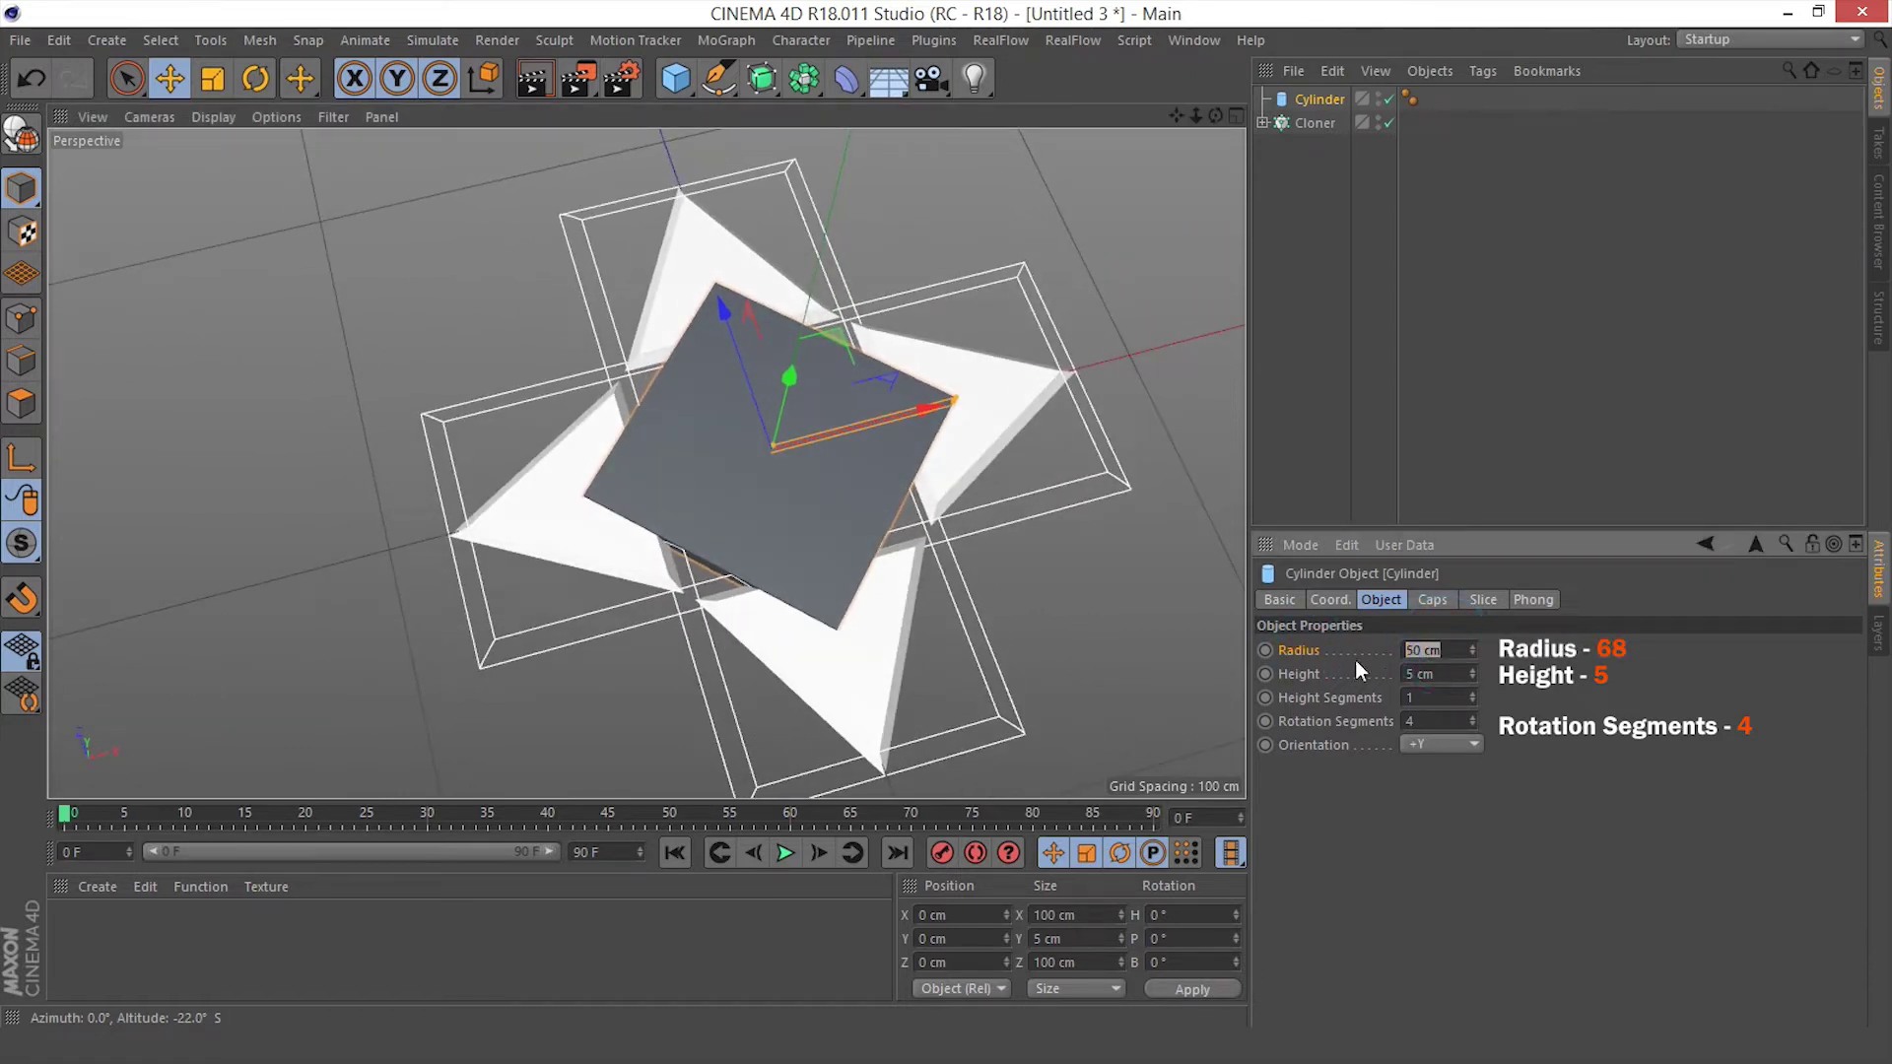
pyautogui.write('68')
pyautogui.press('Return')
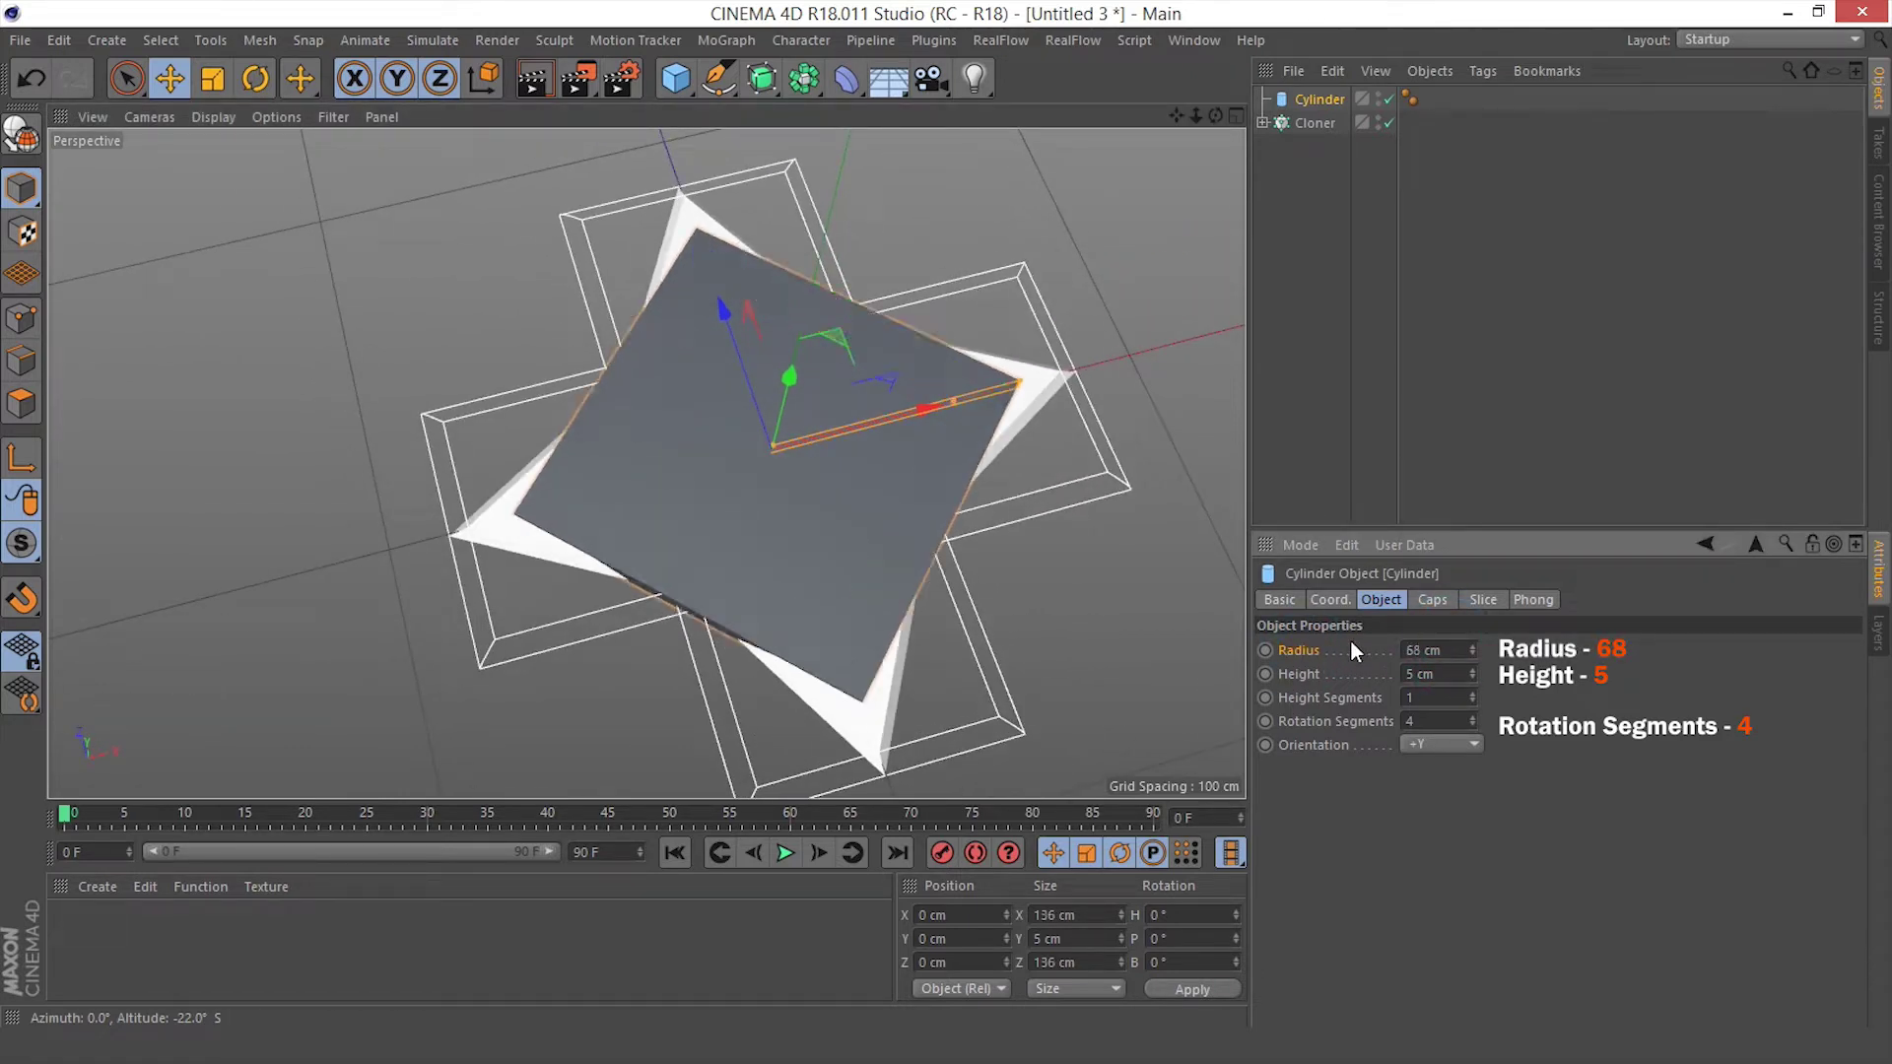
# Set the four-sided cylinder's cap segments to 4
pyautogui.keyDown('alt'); pyautogui.moveTo(819, 411); pyautogui.dragTo(741, 380); pyautogui.keyUp('alt')
pyautogui.click(1434, 599)
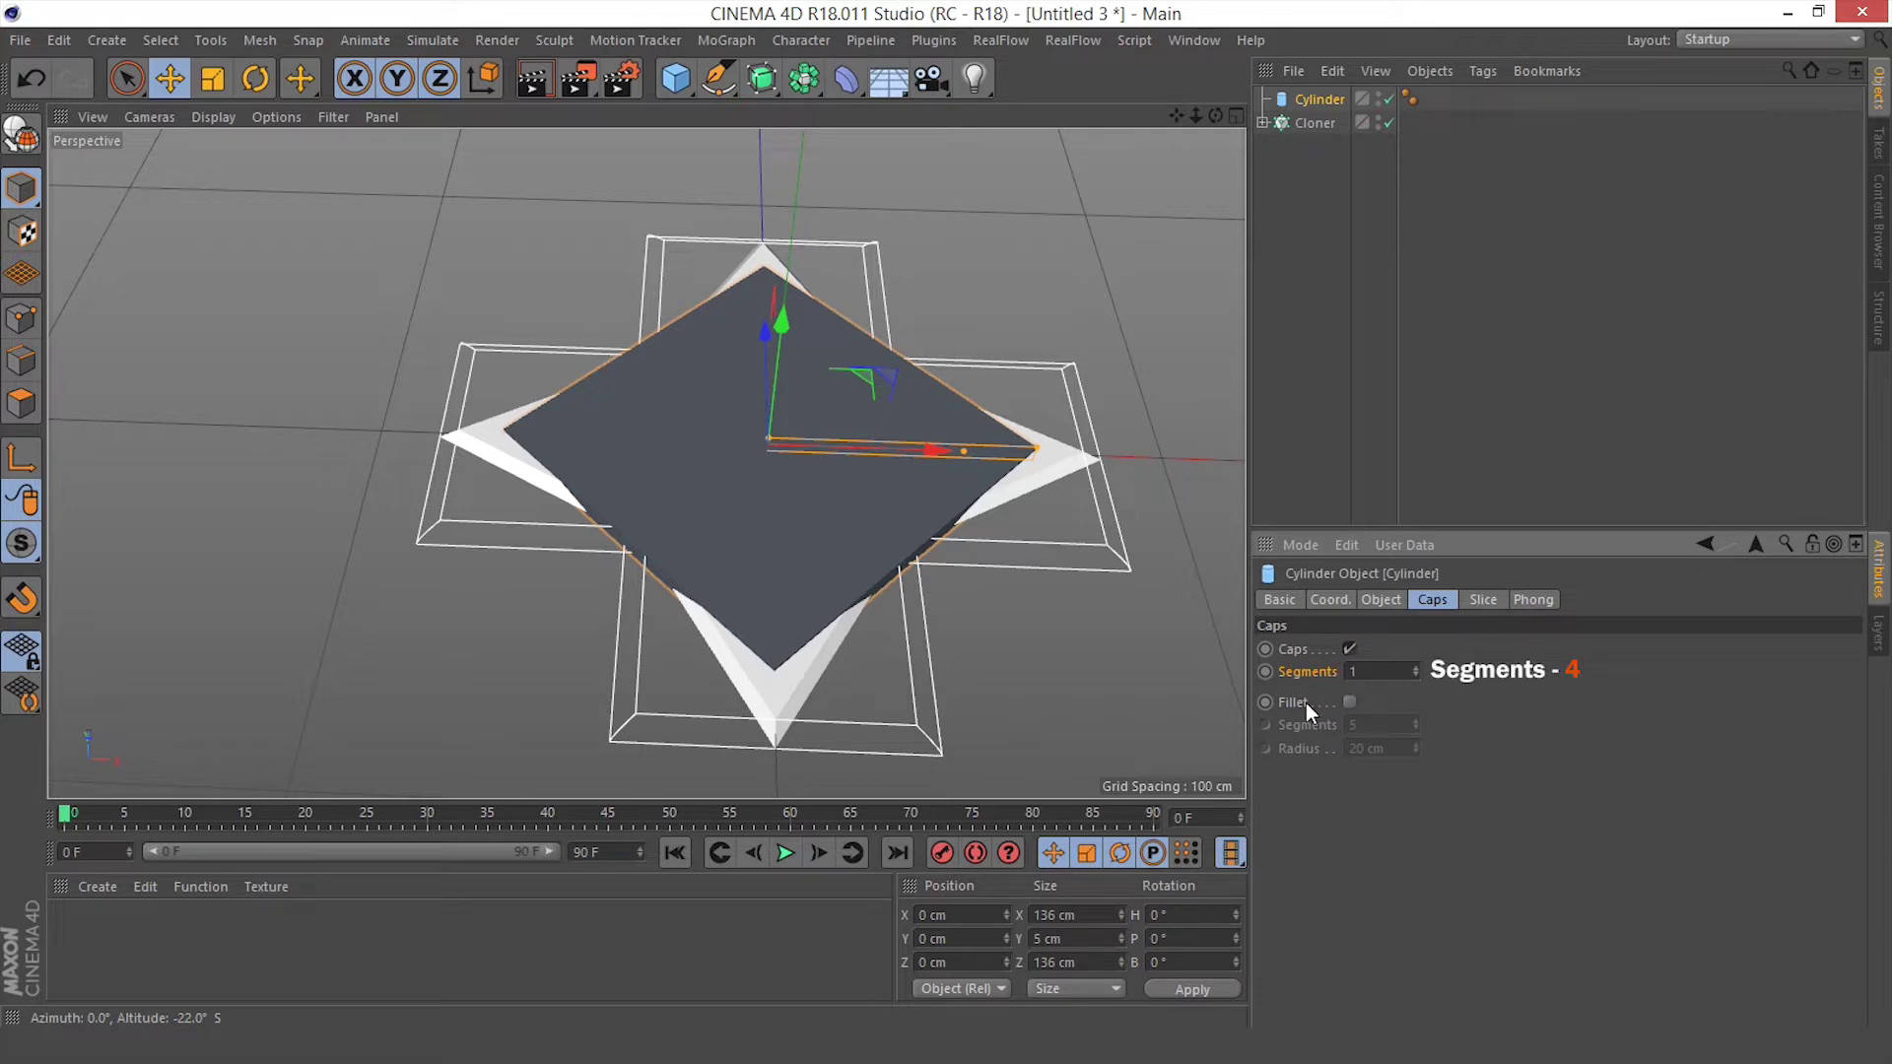
pyautogui.moveTo(1367, 670); pyautogui.dragTo(1281, 685)
pyautogui.write('4')
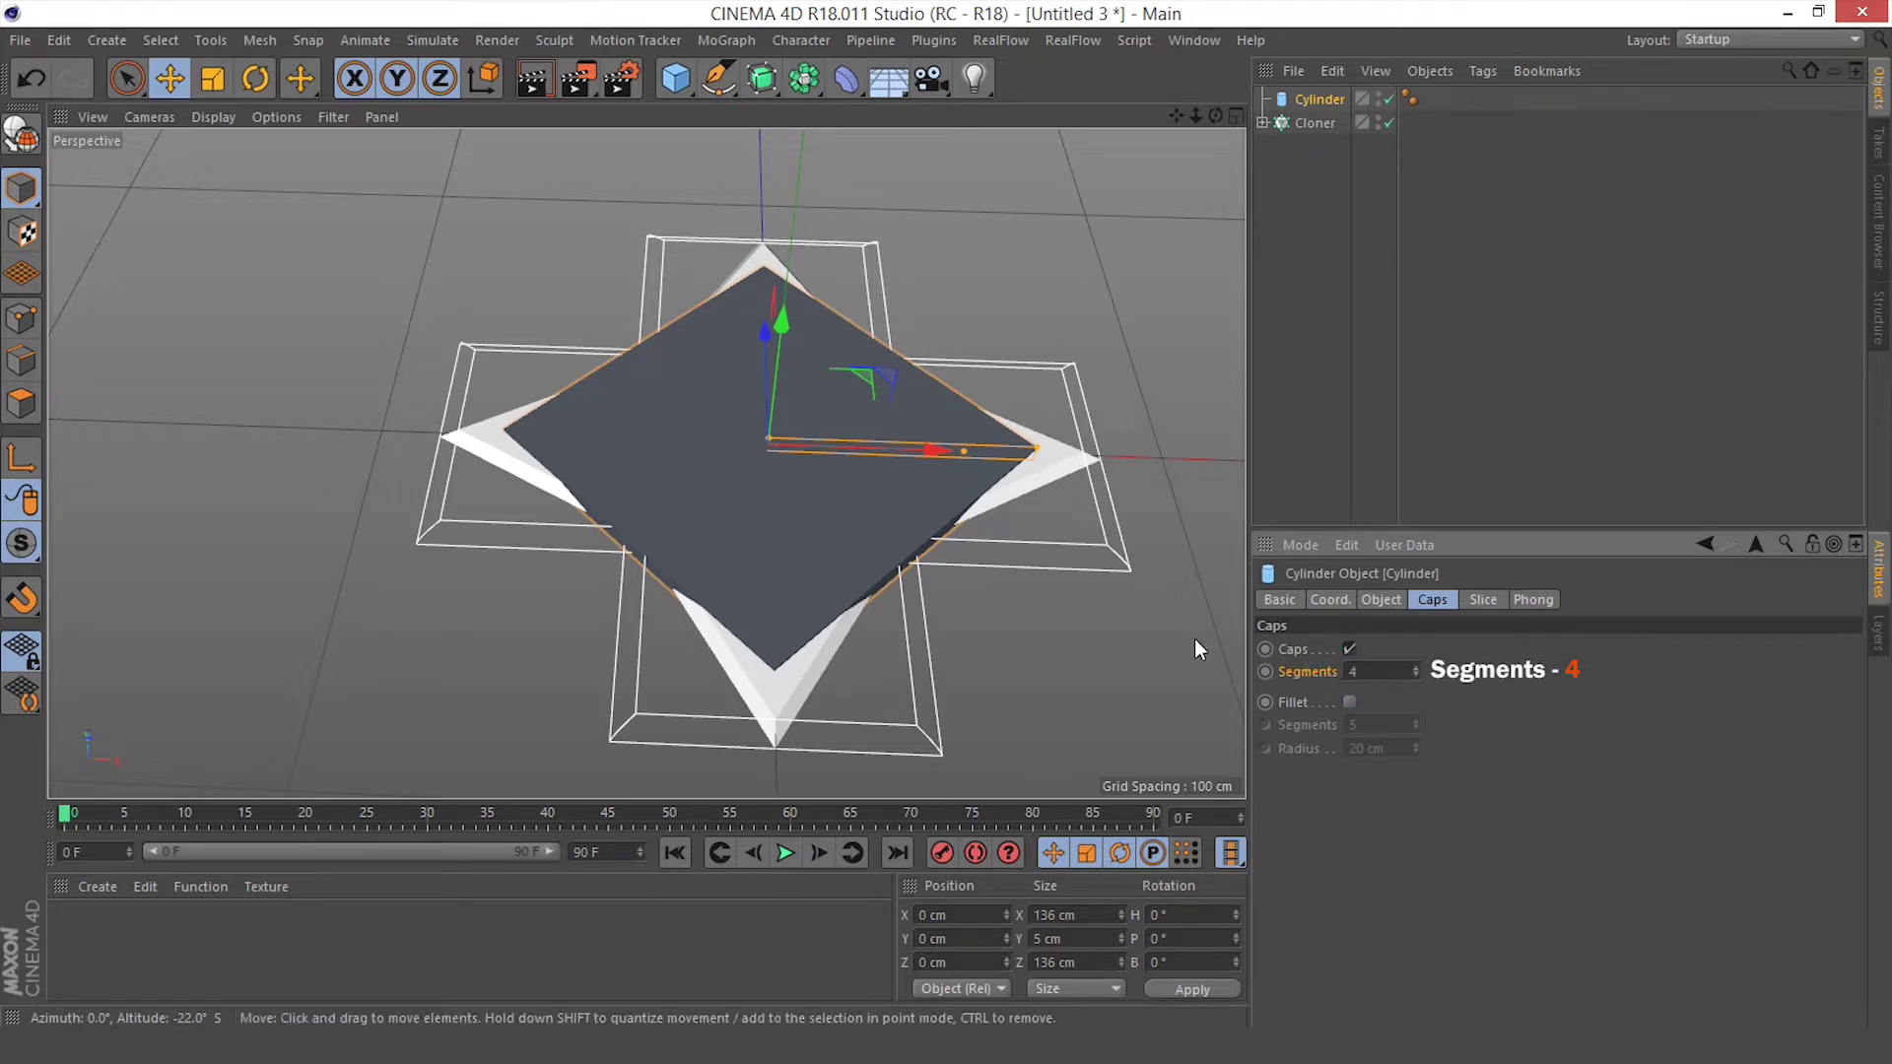
pyautogui.click(1381, 599)
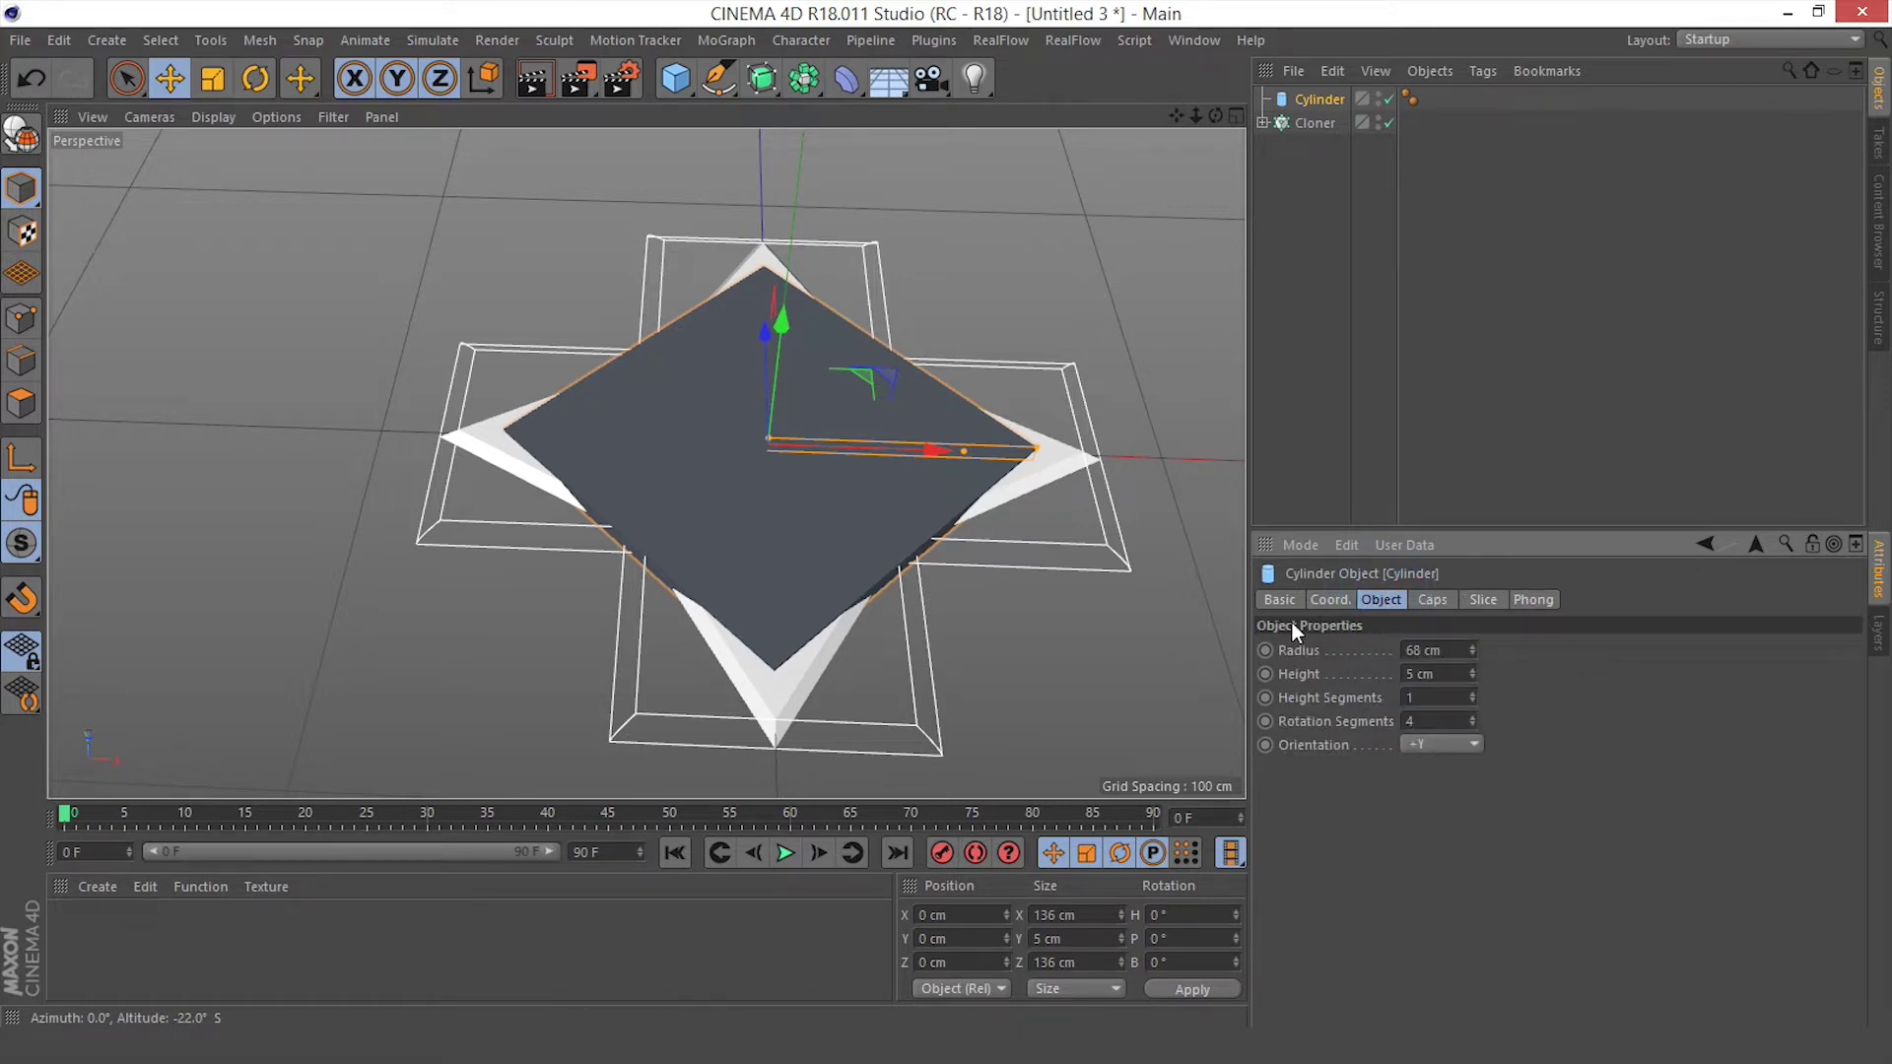
pyautogui.keyDown('alt'); pyautogui.moveTo(716, 429); pyautogui.dragTo(1087, 511); pyautogui.keyUp('alt')
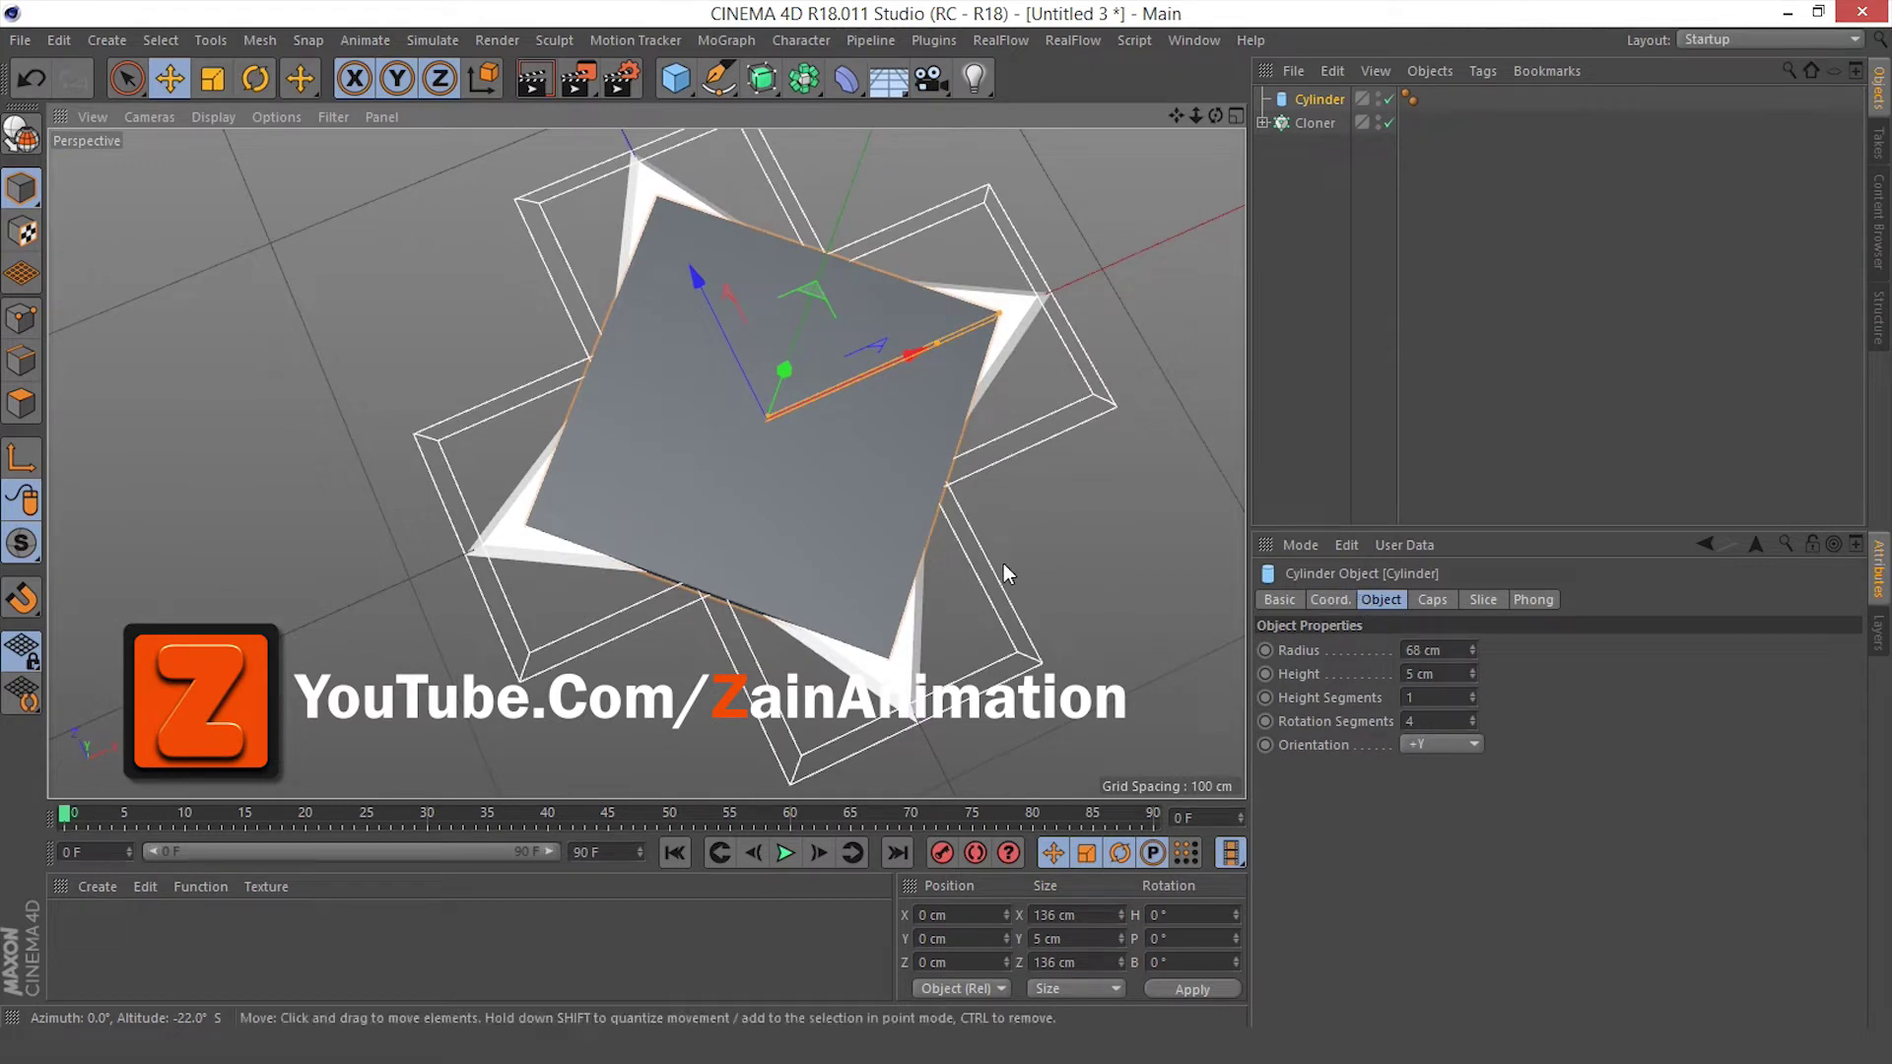
# Set the flat four-sided cylinder's height segments to 4
pyautogui.keyDown('alt'); pyautogui.moveTo(830, 494); pyautogui.dragTo(831, 446); pyautogui.keyUp('alt')
pyautogui.click(1362, 700)
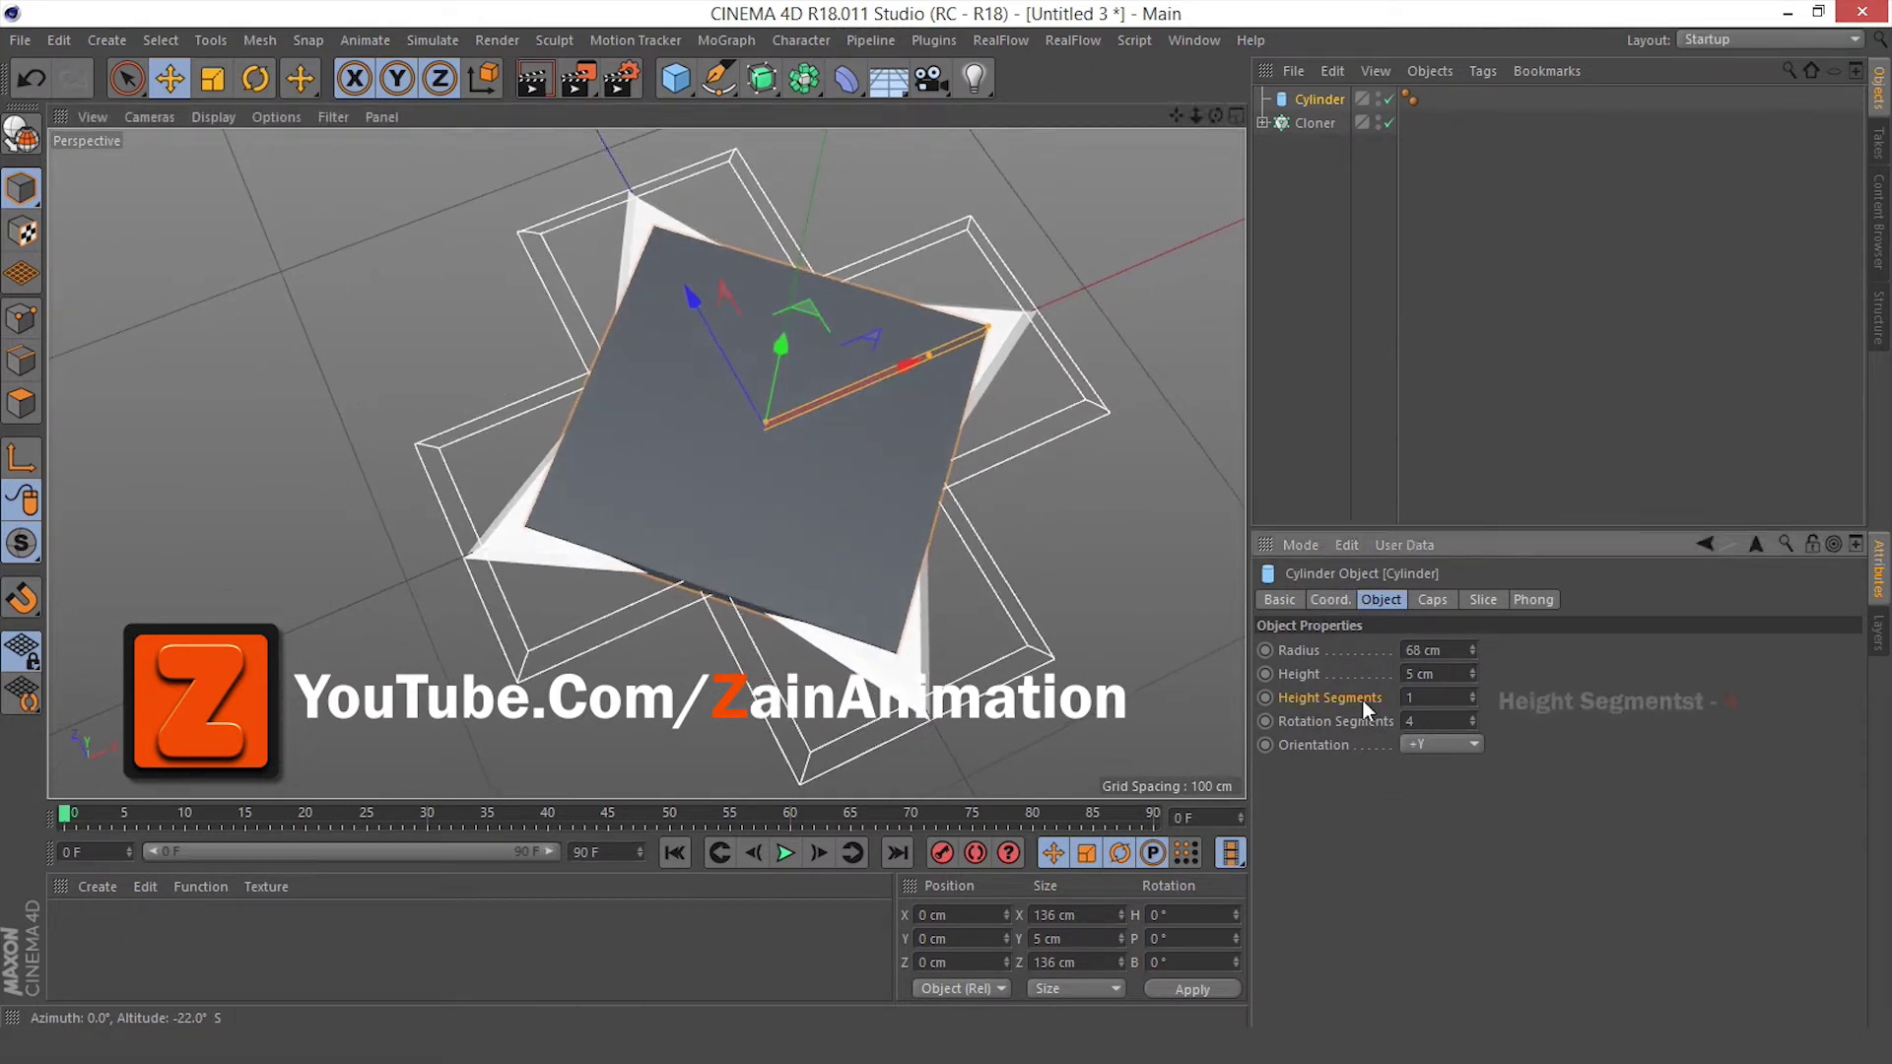
pyautogui.moveTo(1417, 699); pyautogui.dragTo(1395, 701)
pyautogui.write('4')
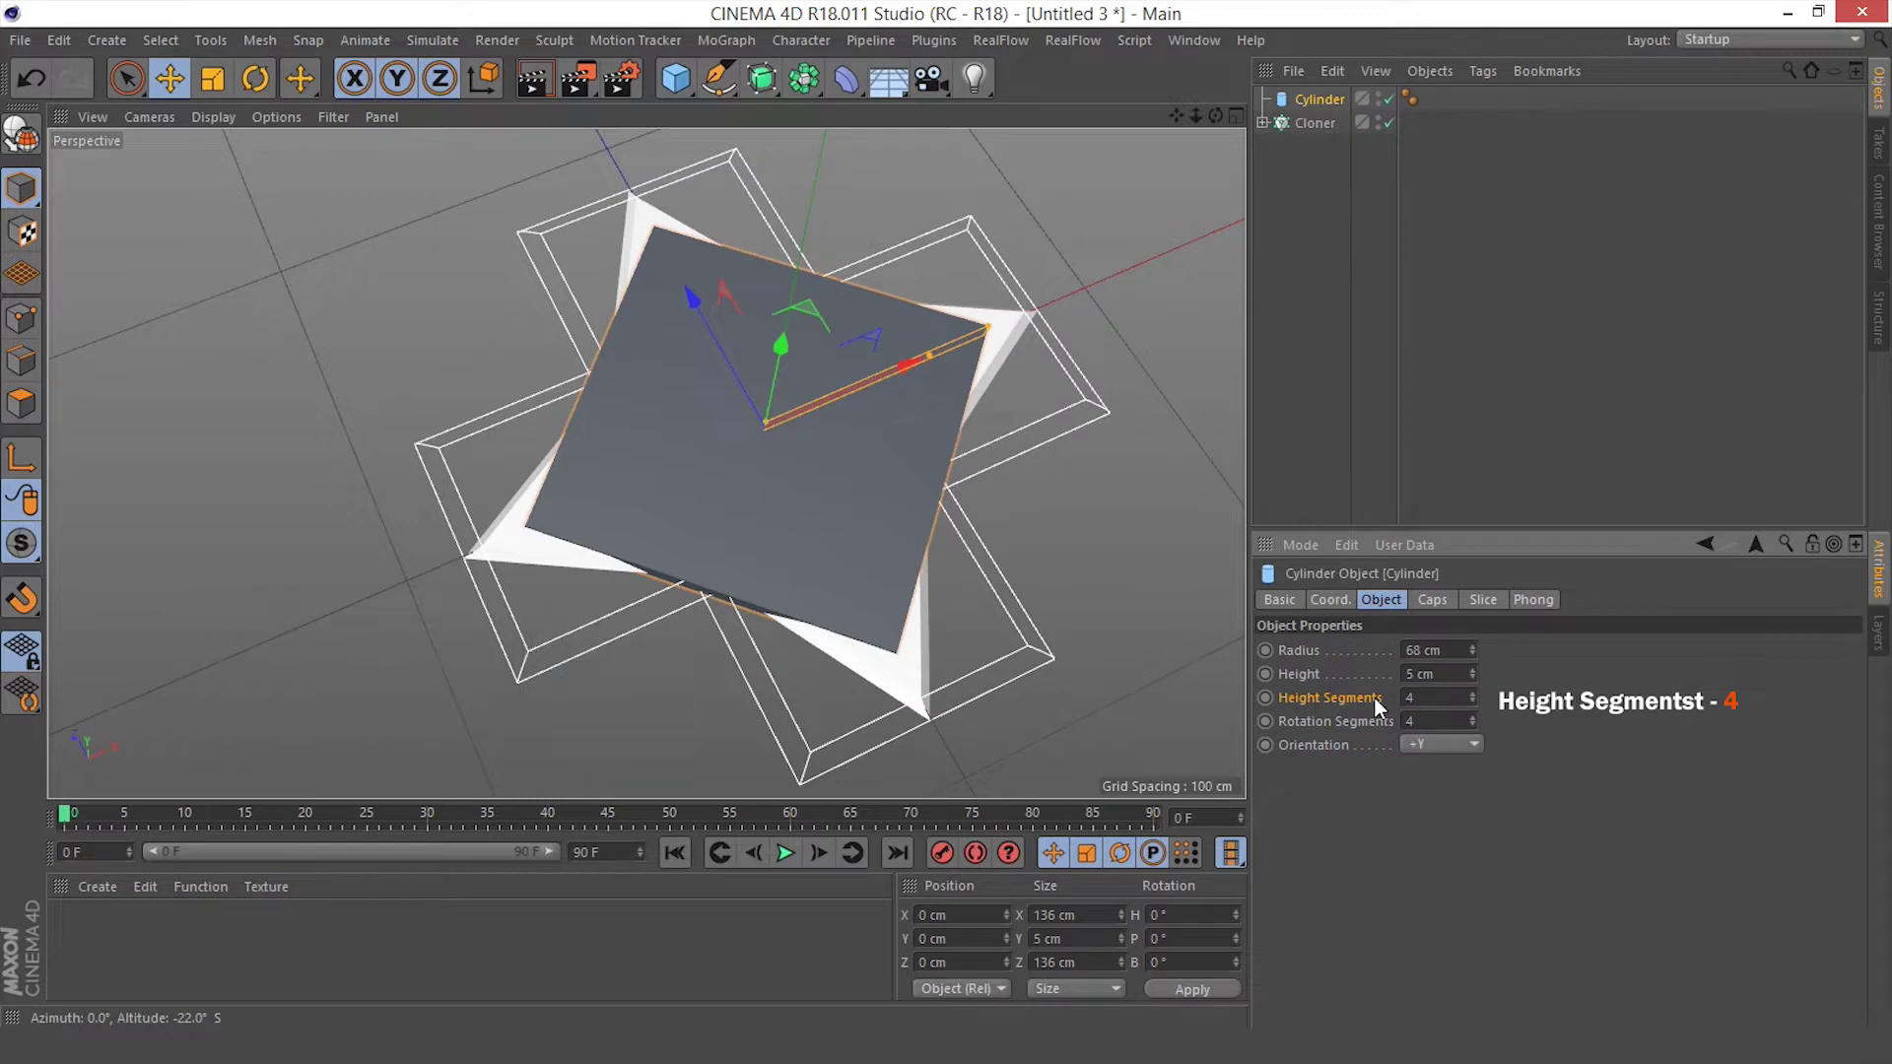
# Nest the cloner under the four-sided cylinder and rename that cylinder as Weapon
pyautogui.keyDown('alt'); pyautogui.moveTo(719, 440); pyautogui.dragTo(934, 257); pyautogui.keyUp('alt')
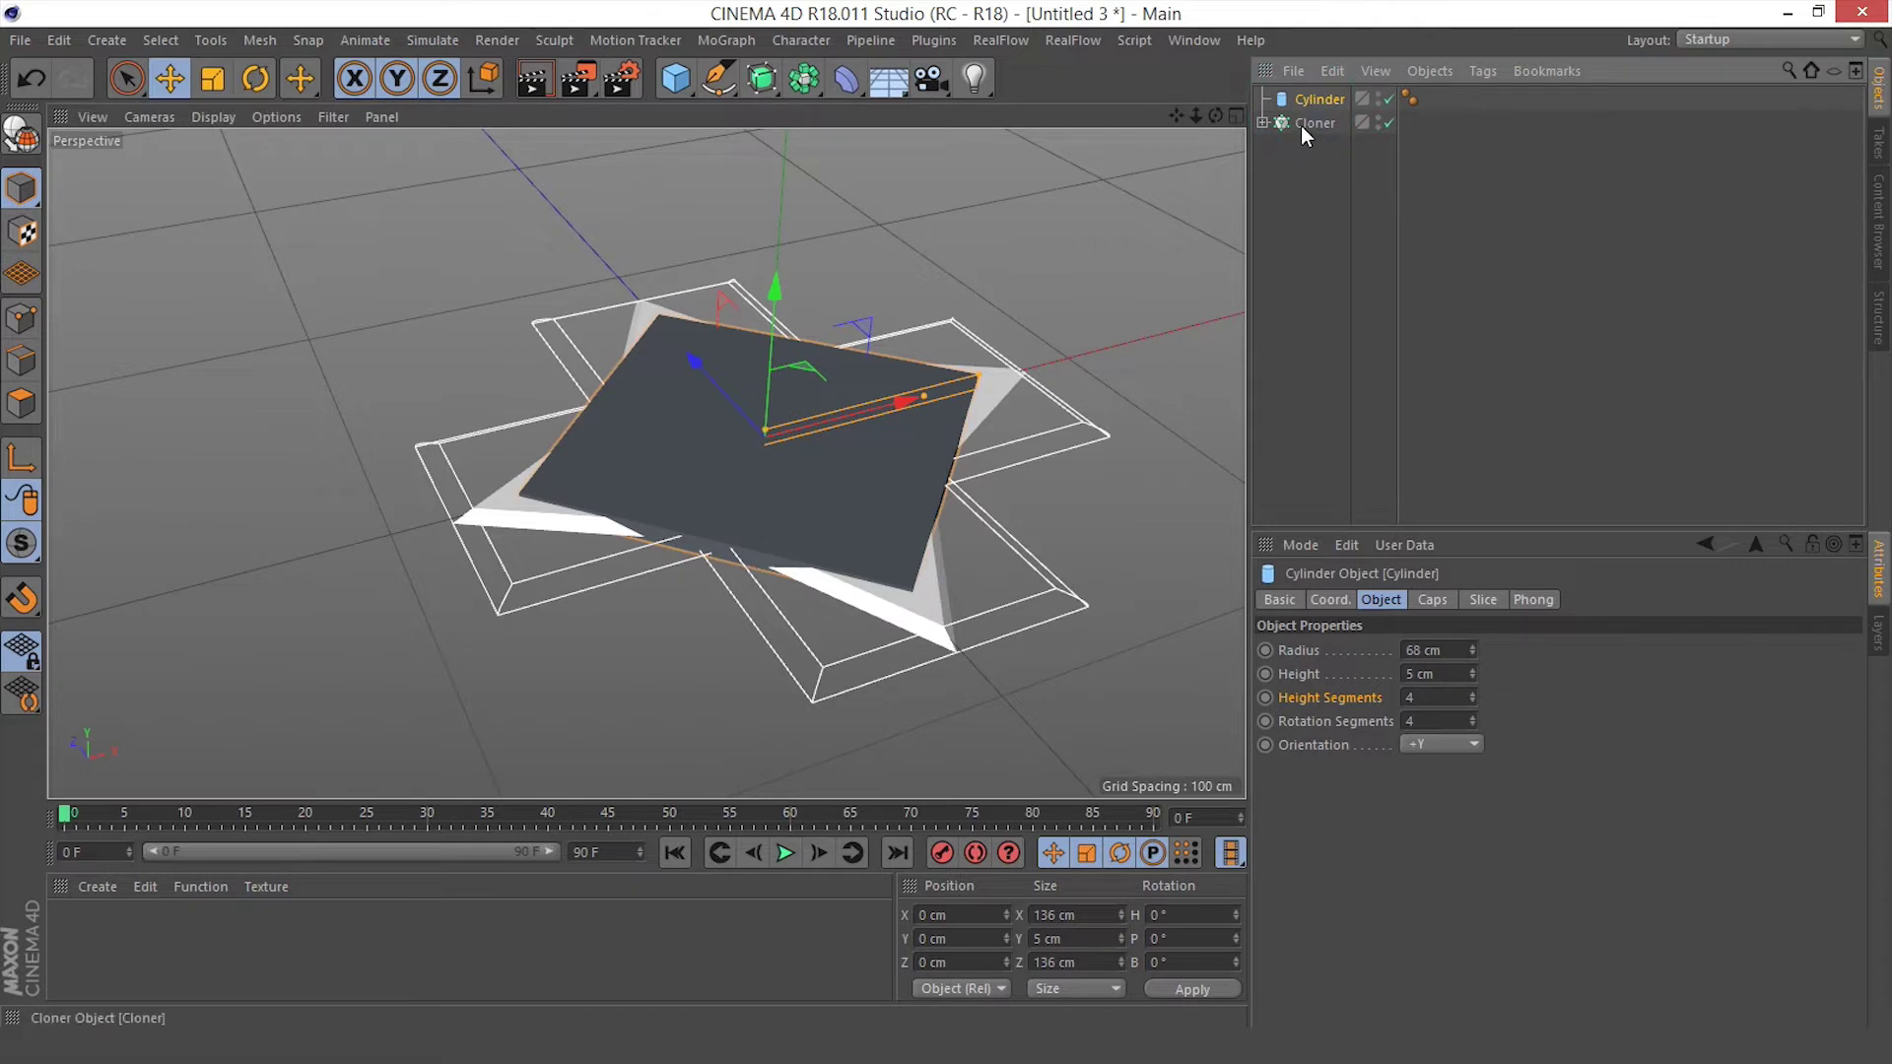
pyautogui.moveTo(1303, 122); pyautogui.dragTo(1328, 102)
pyautogui.click(1321, 103)
pyautogui.doubleClick(1320, 102)
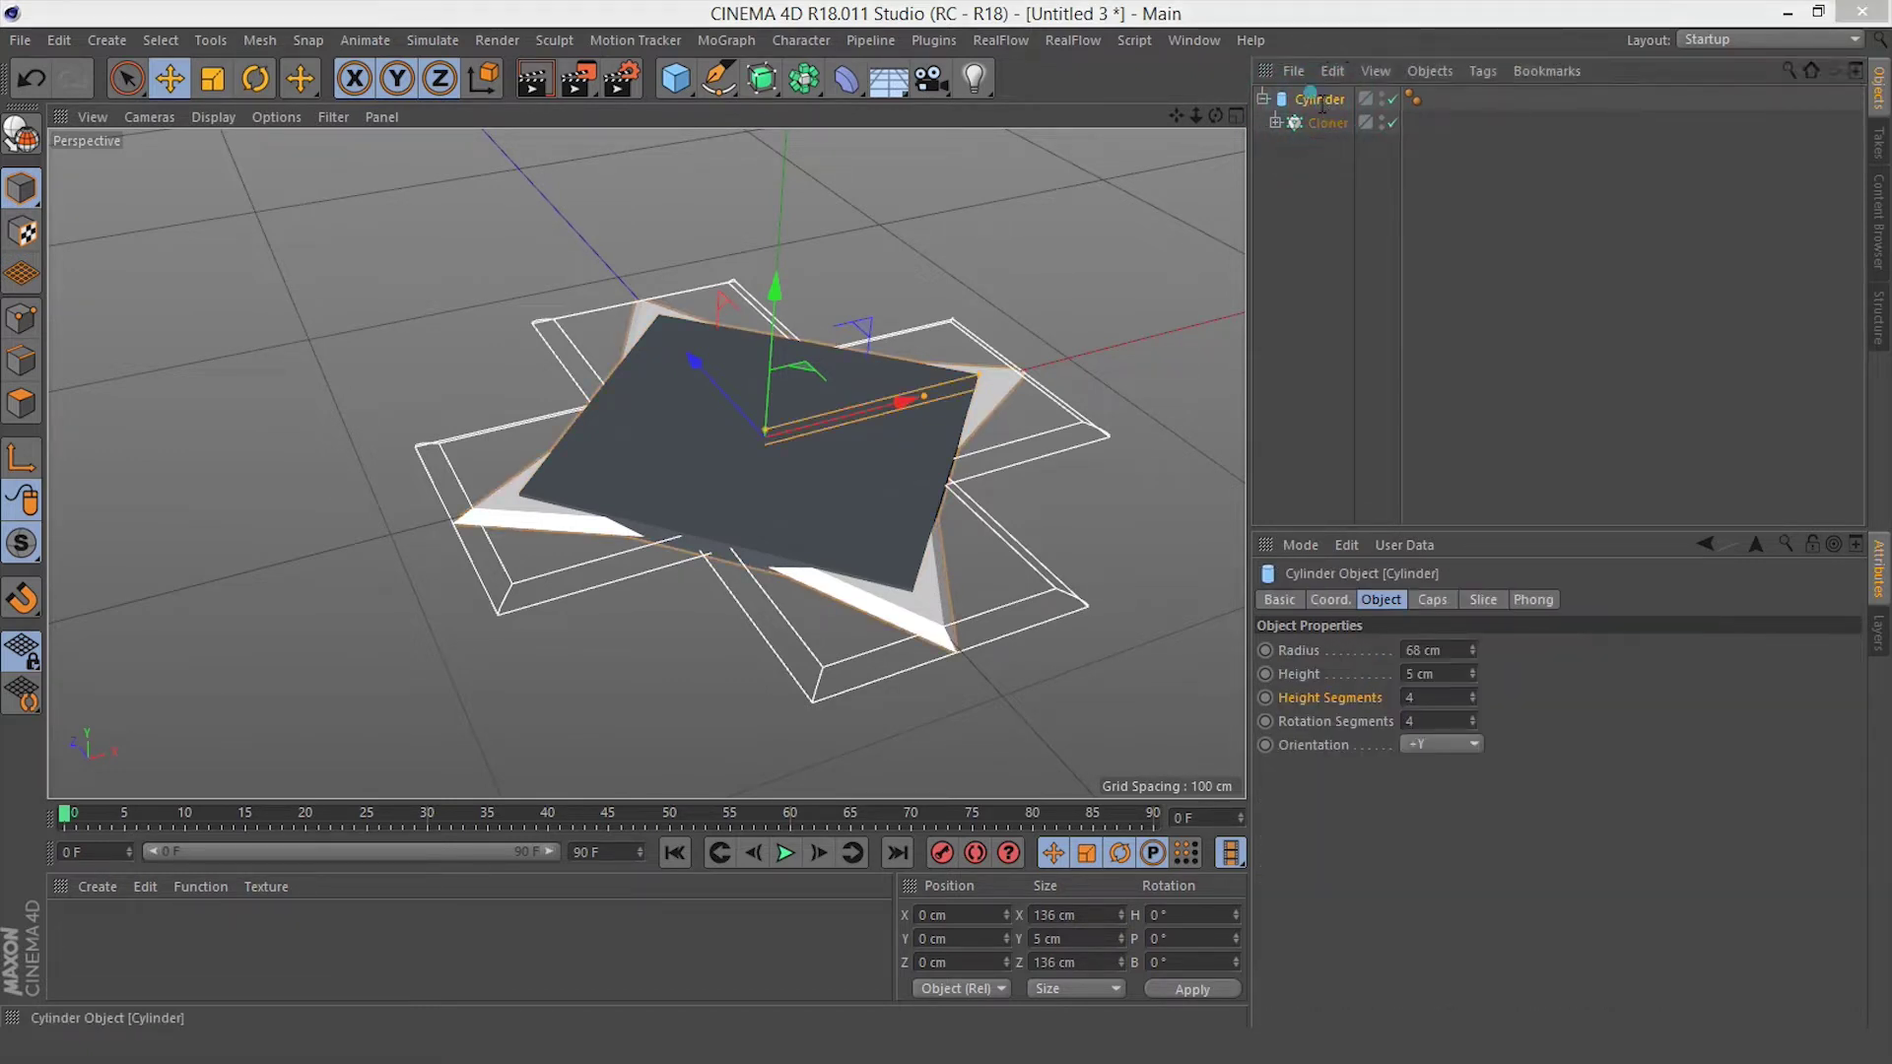
pyautogui.write('Weapon')
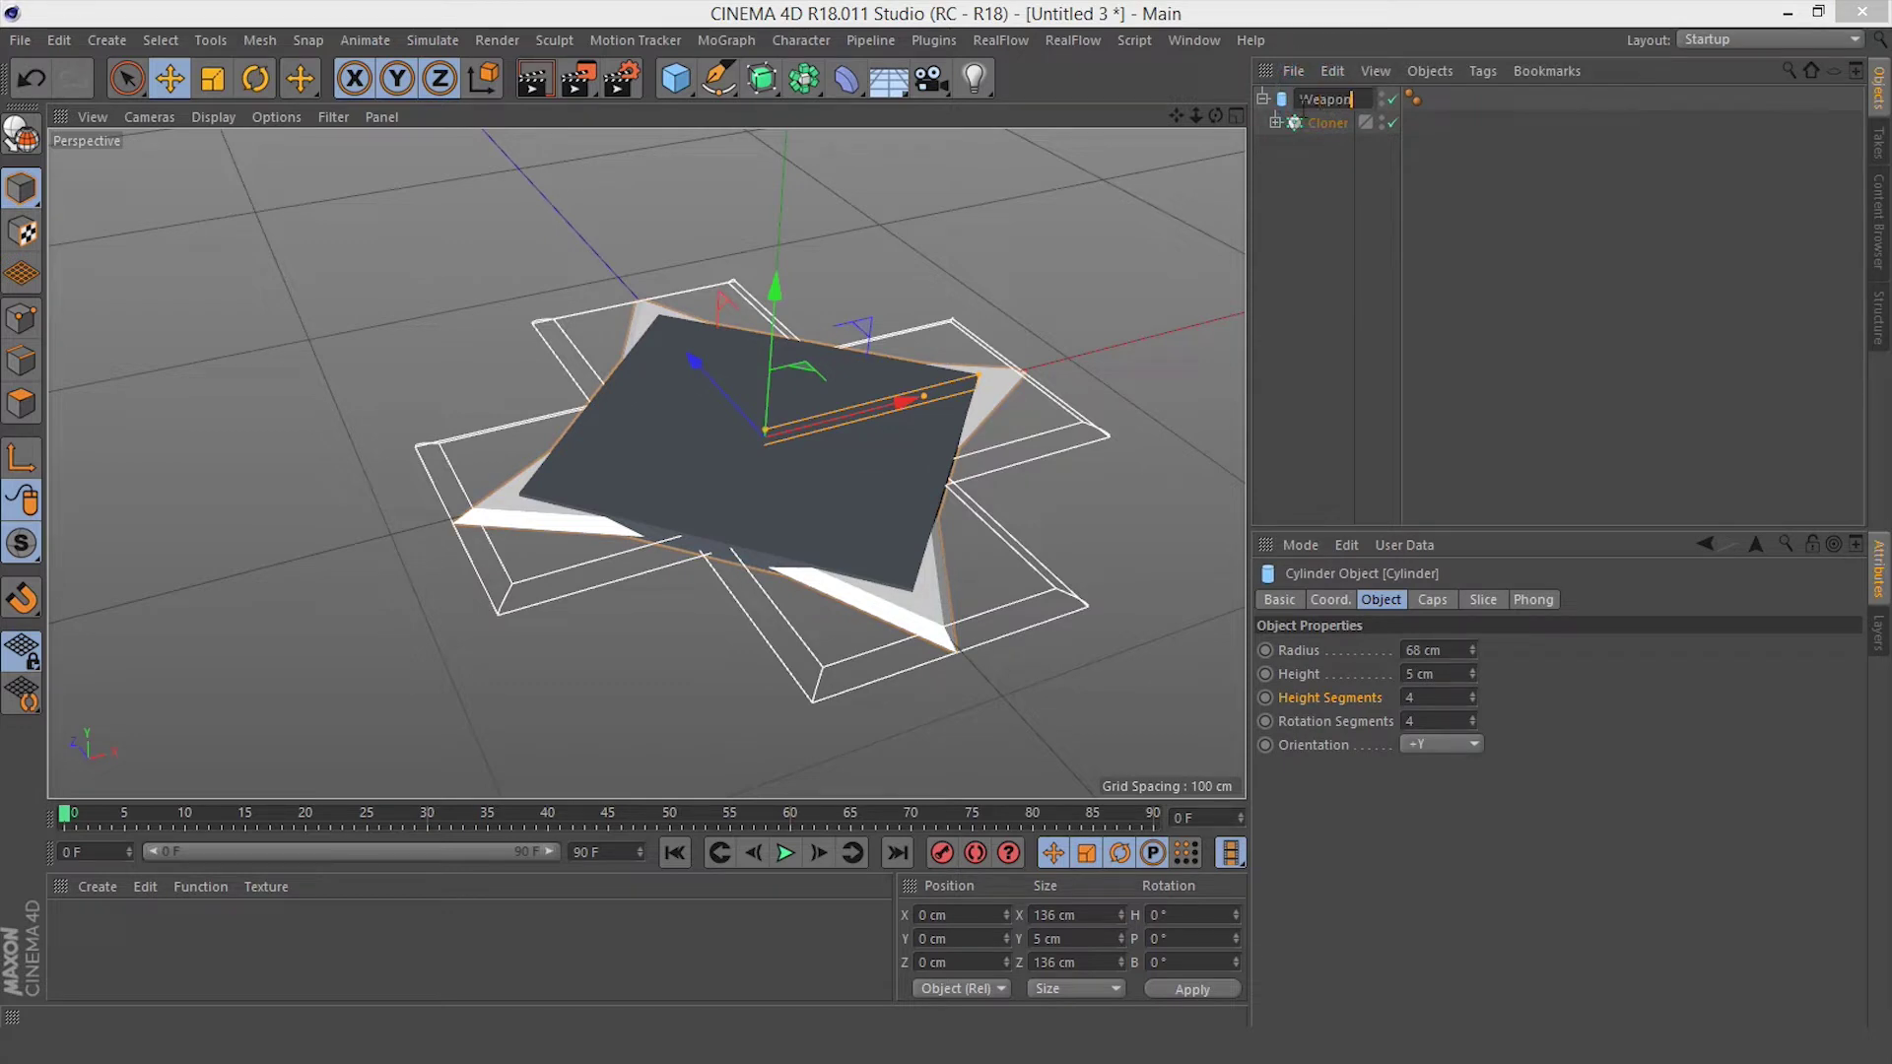
pyautogui.press('Return')
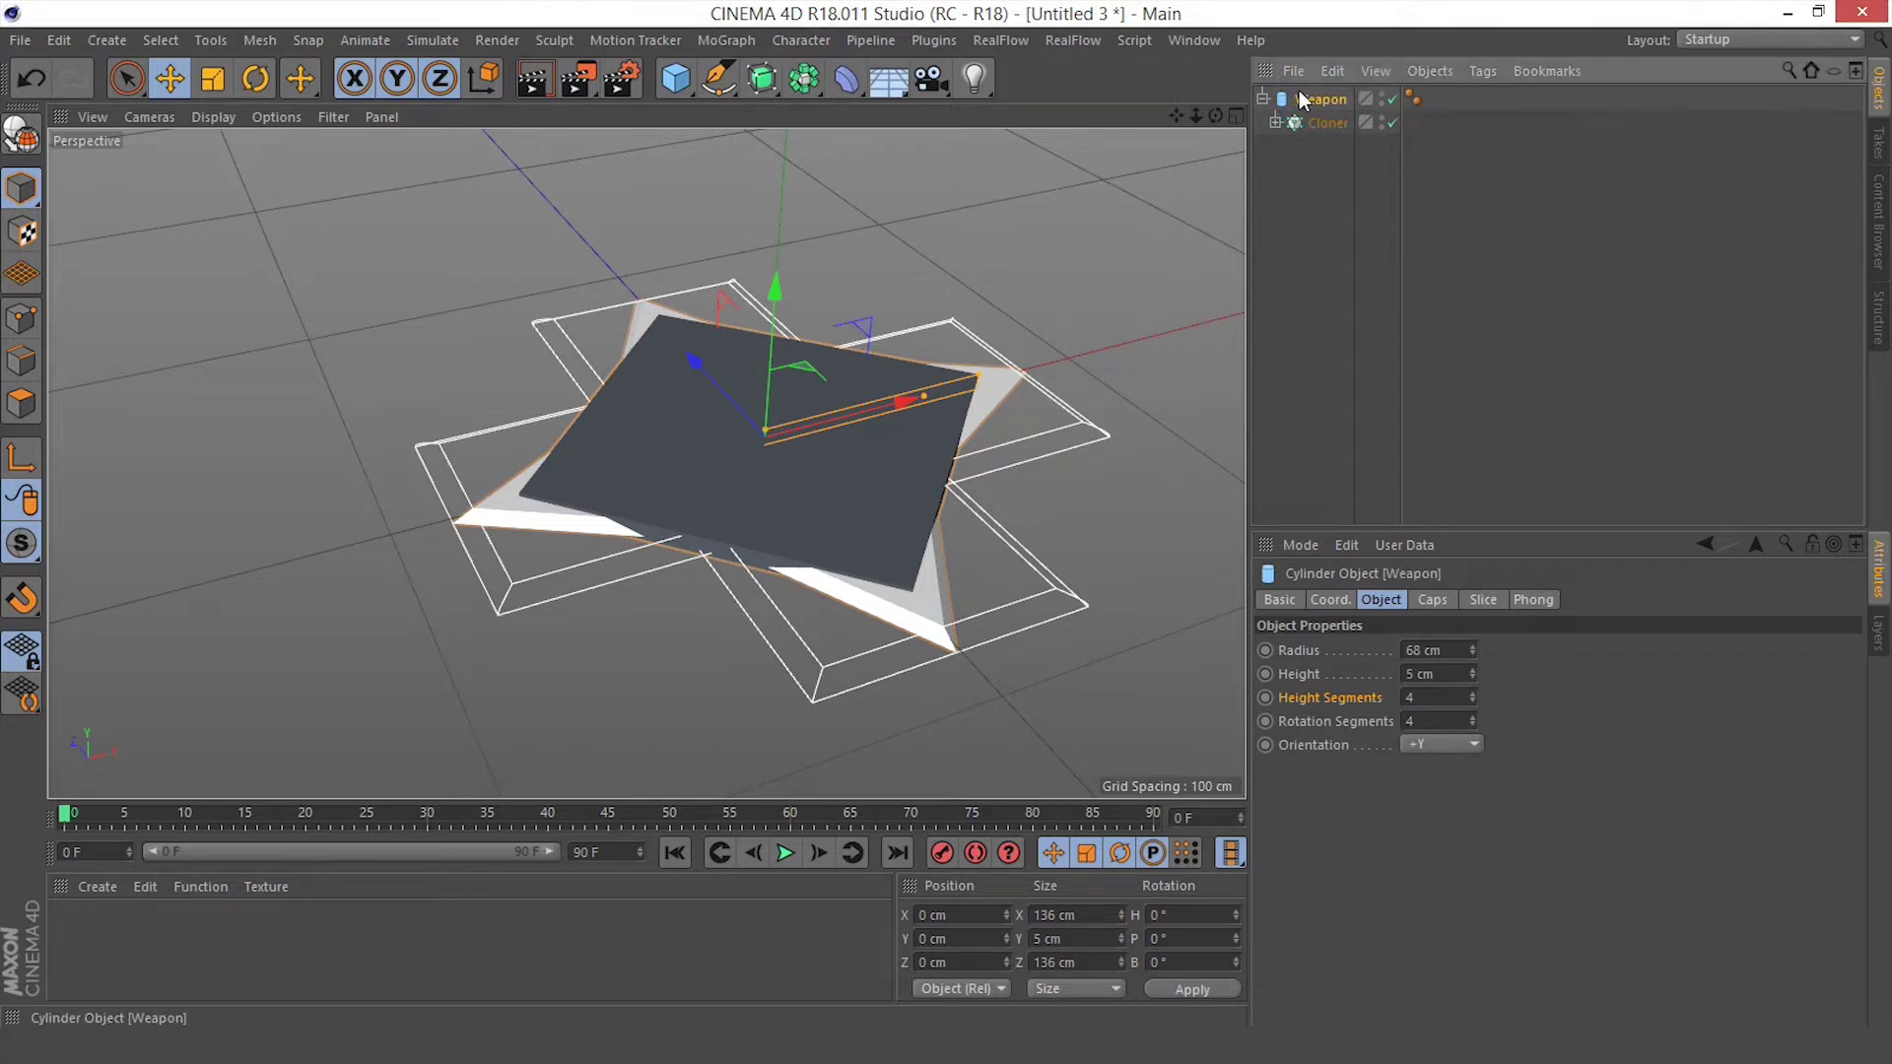
# Expand the Weapon hierarchy and give the Weapon object a Rigid Body simulation tag
pyautogui.click(1274, 123)
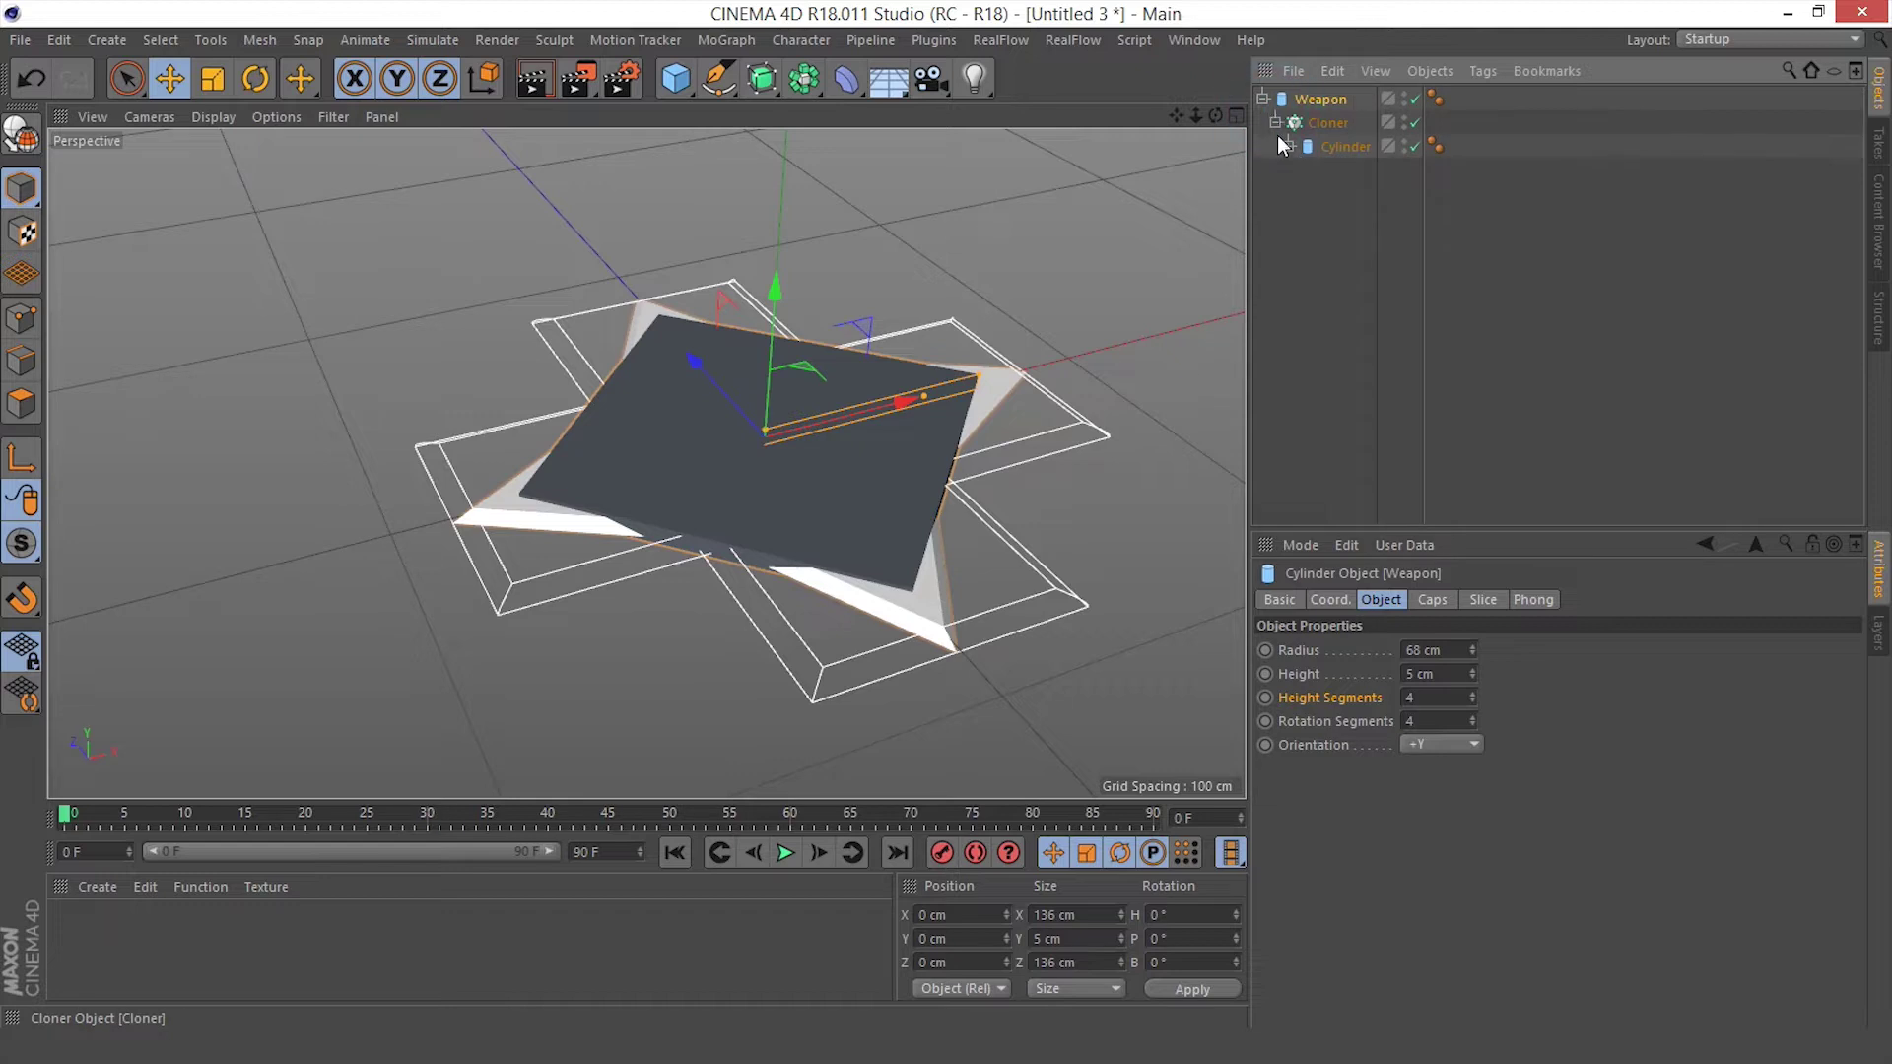
pyautogui.click(1288, 147)
pyautogui.rightClick(1323, 105)
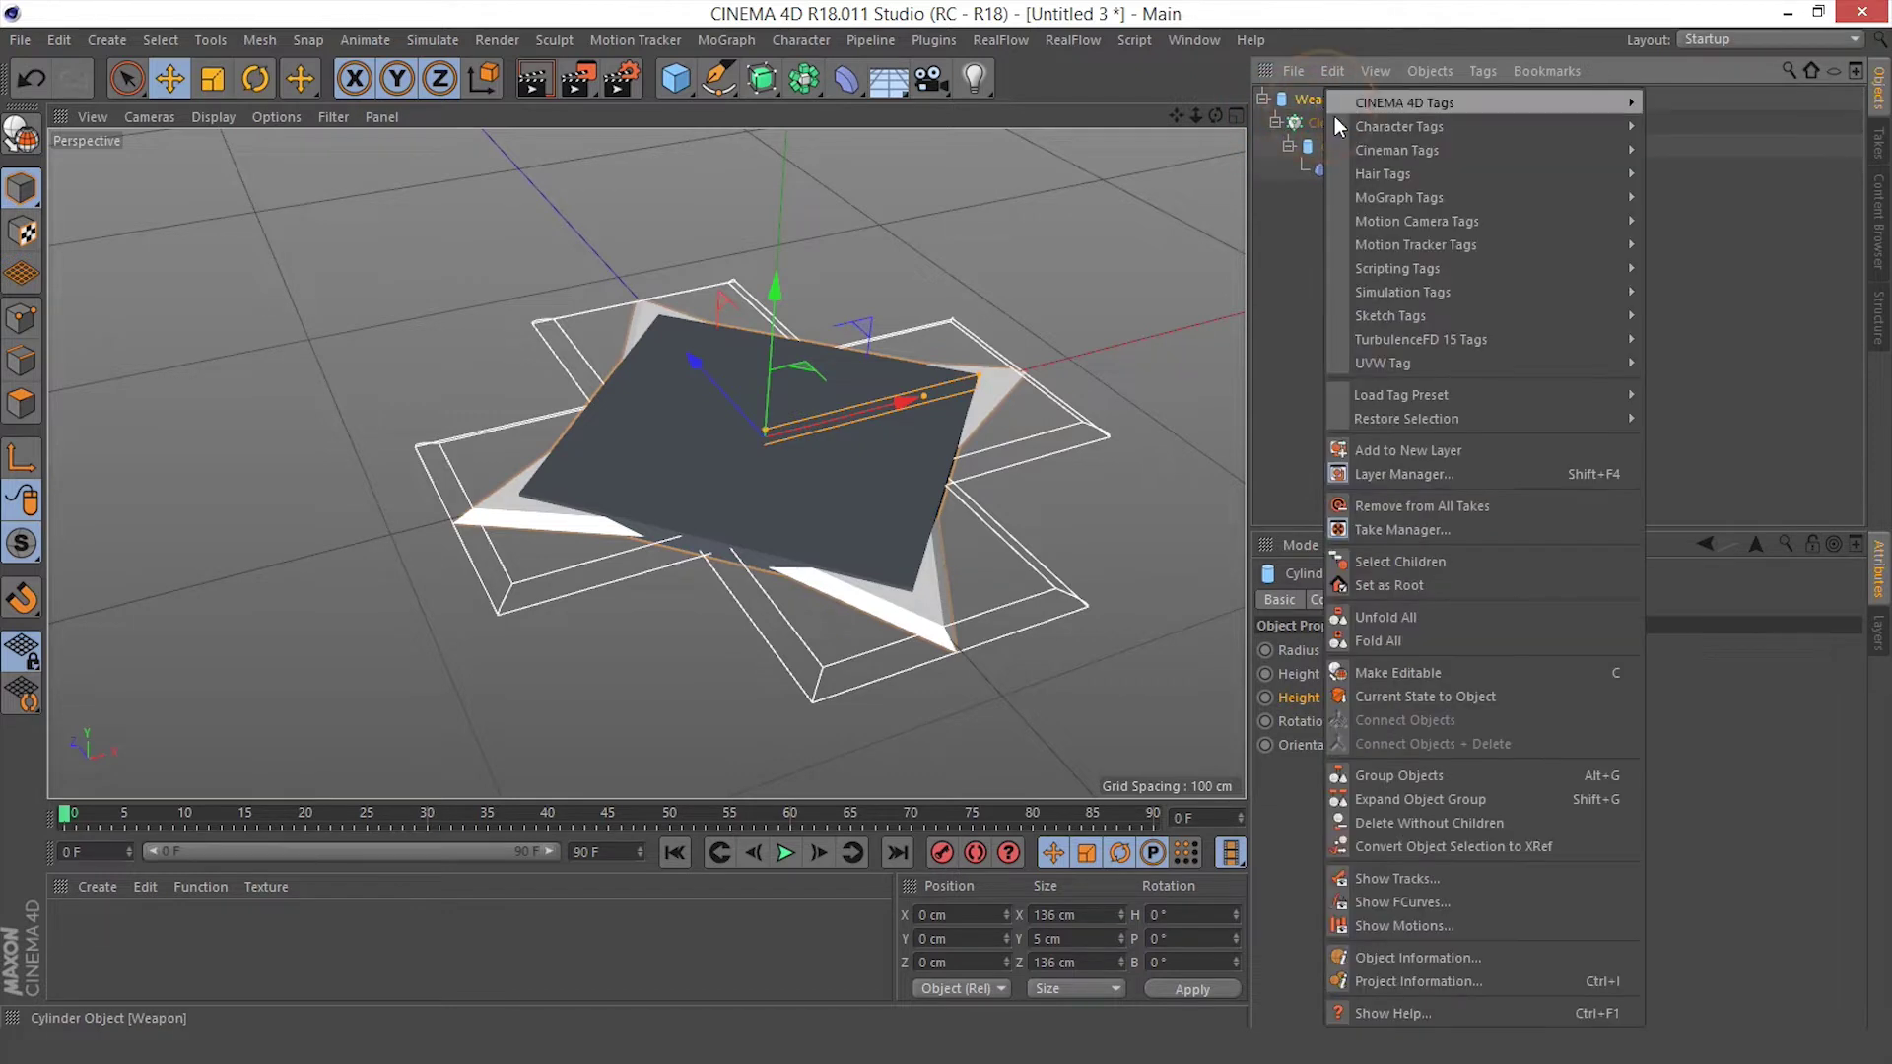
pyautogui.moveTo(1389, 276)
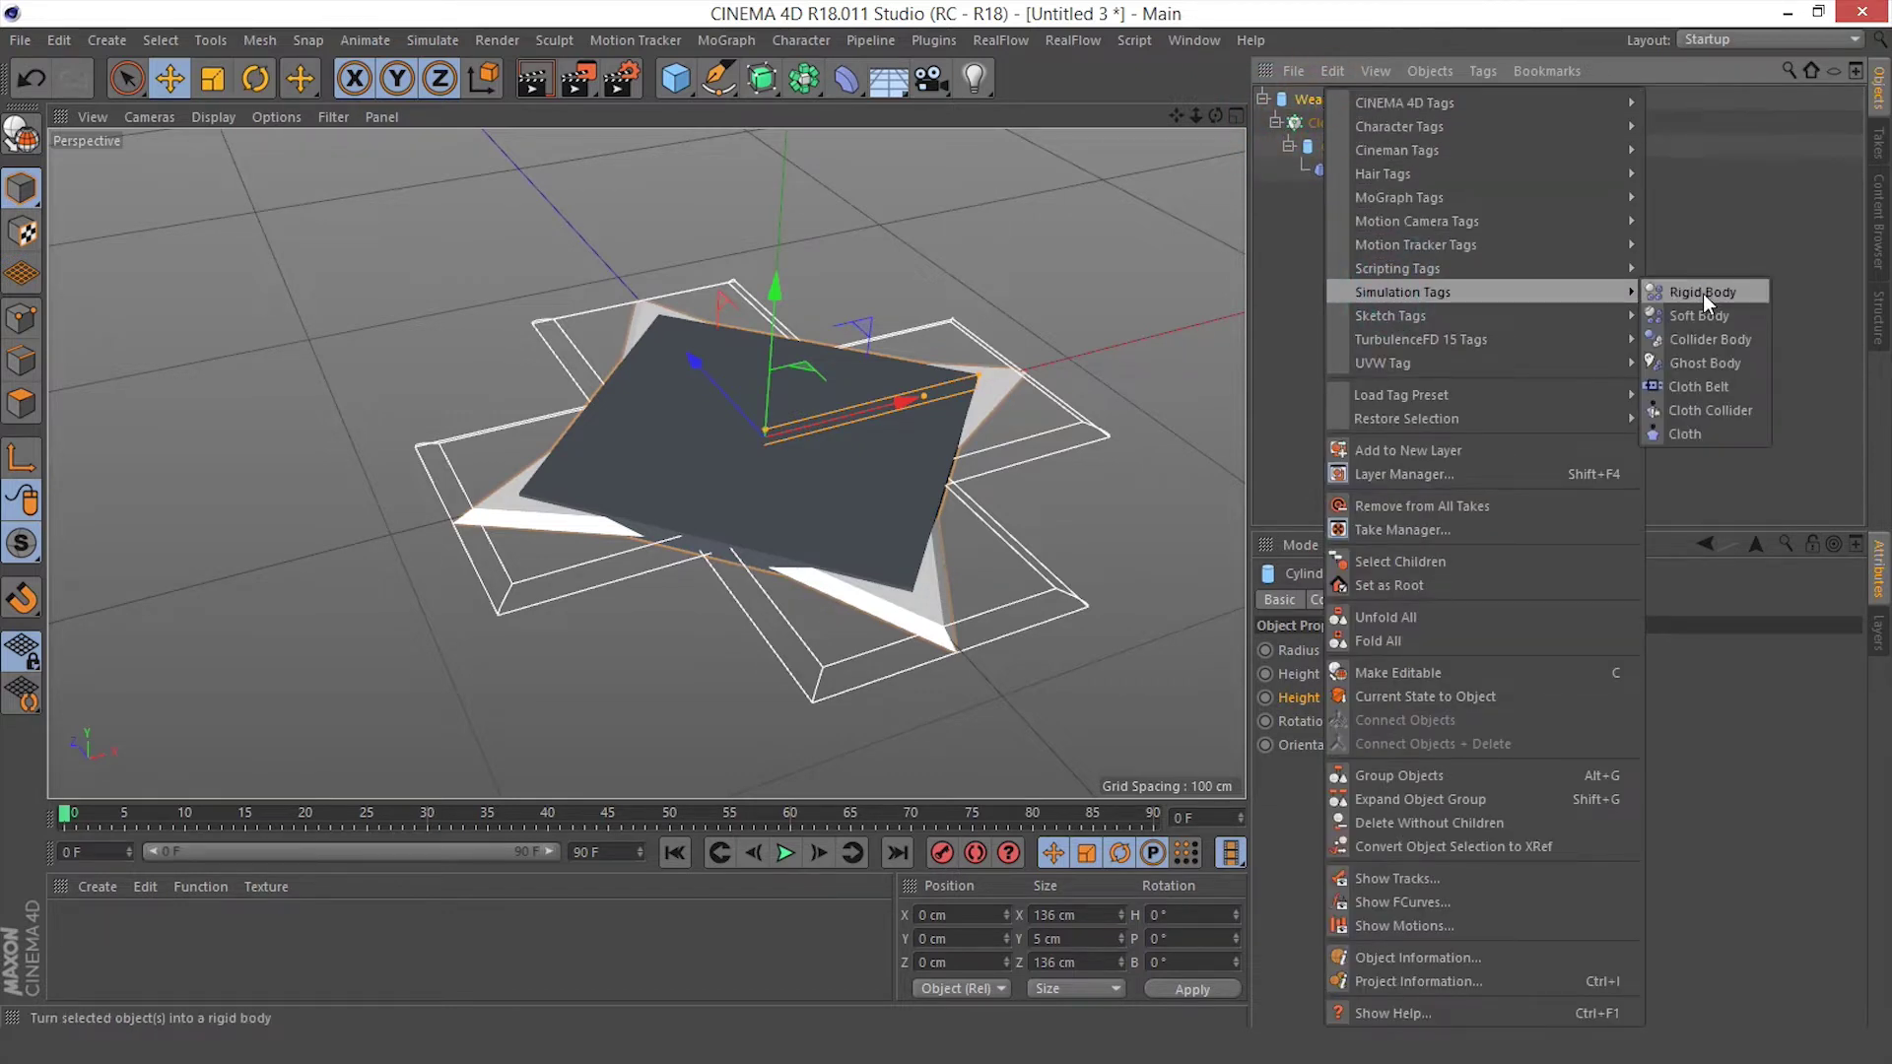
pyautogui.click(1702, 293)
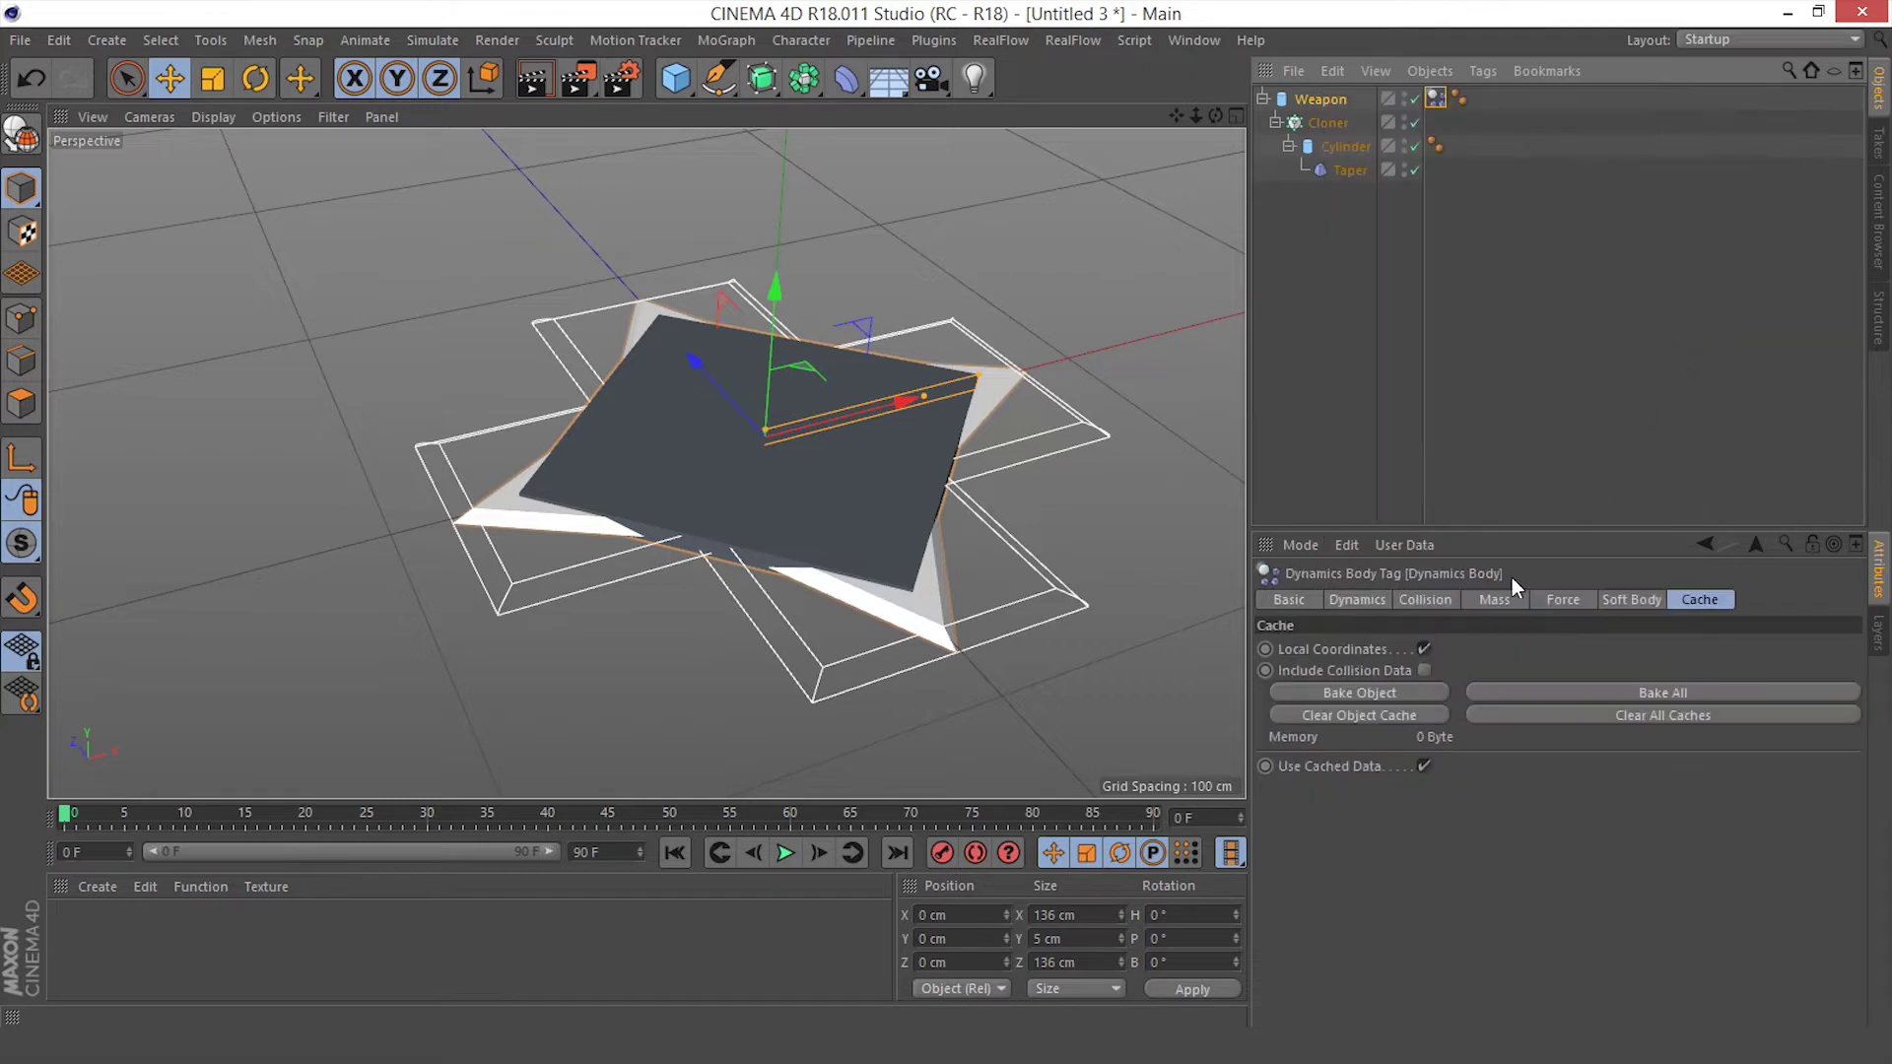
# Set the rigid body's collision Inherit Tag to Compound Collision Shape and its Shape to Moving Mesh
pyautogui.click(1434, 598)
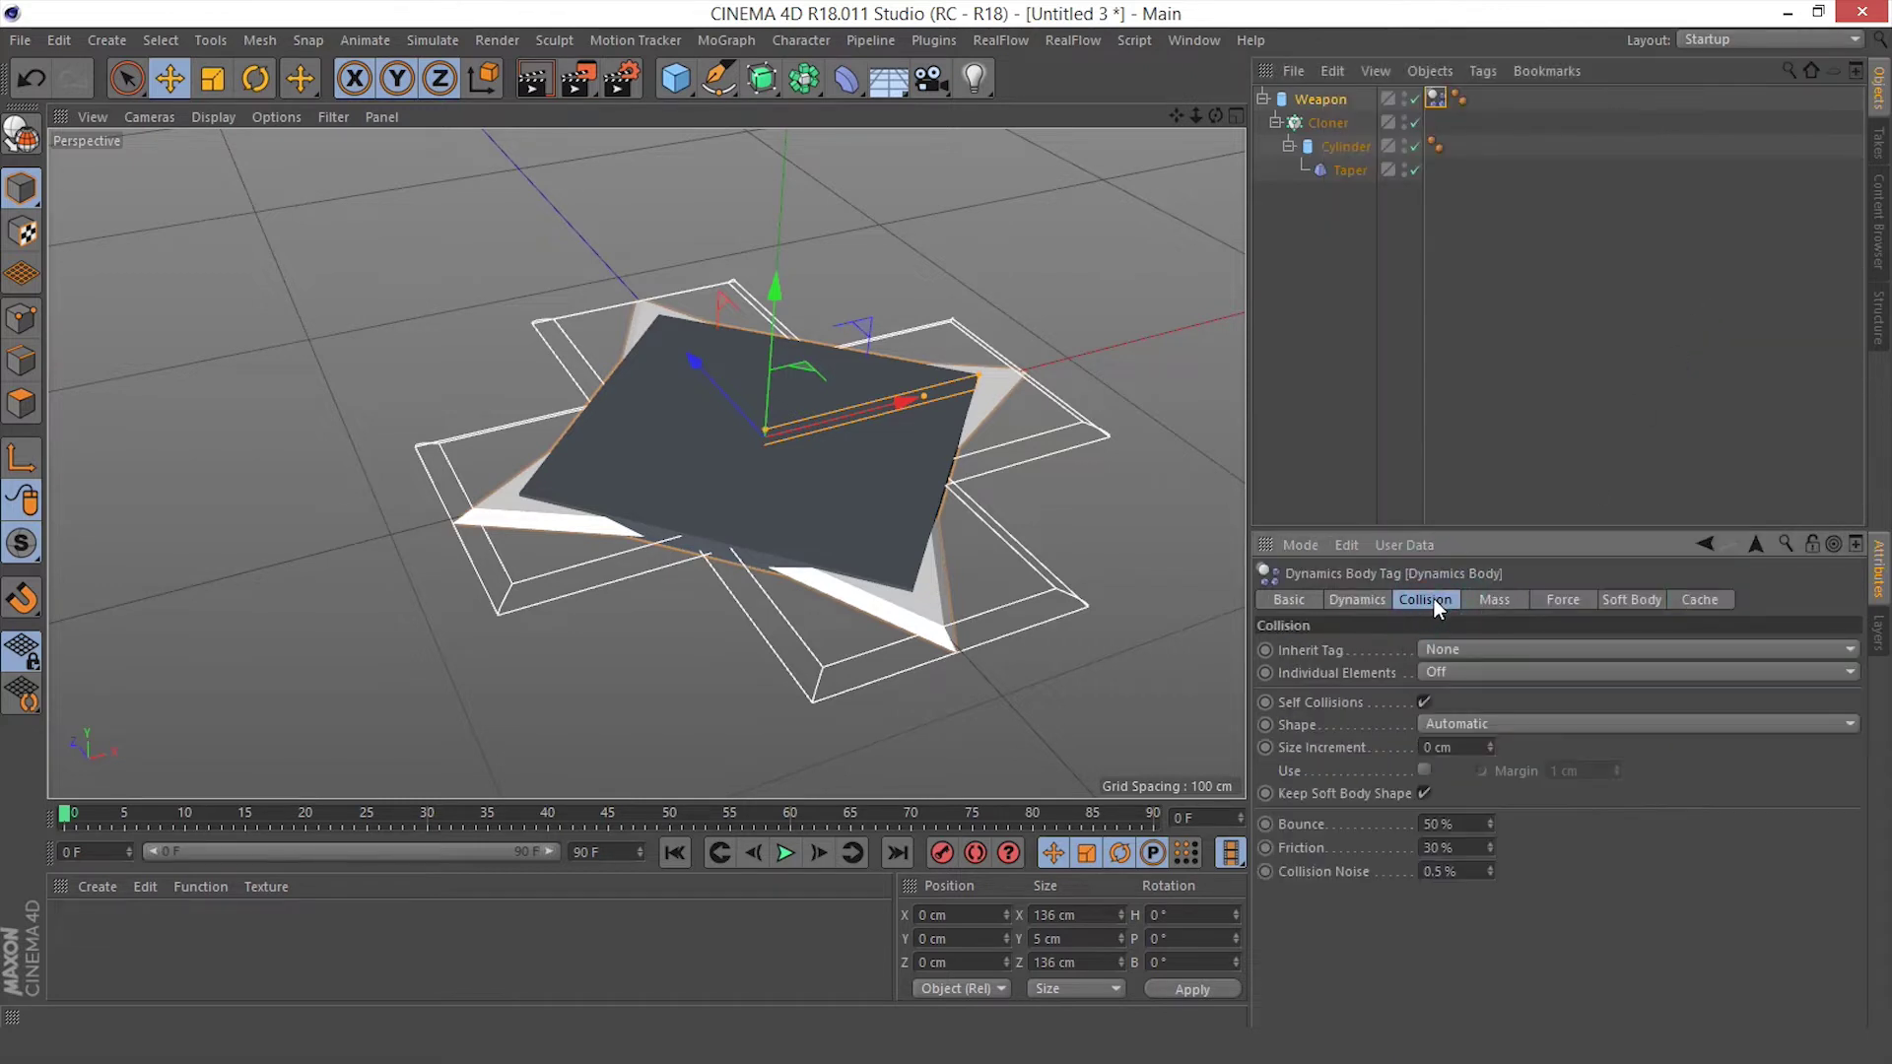
pyautogui.click(1317, 650)
pyautogui.click(1443, 650)
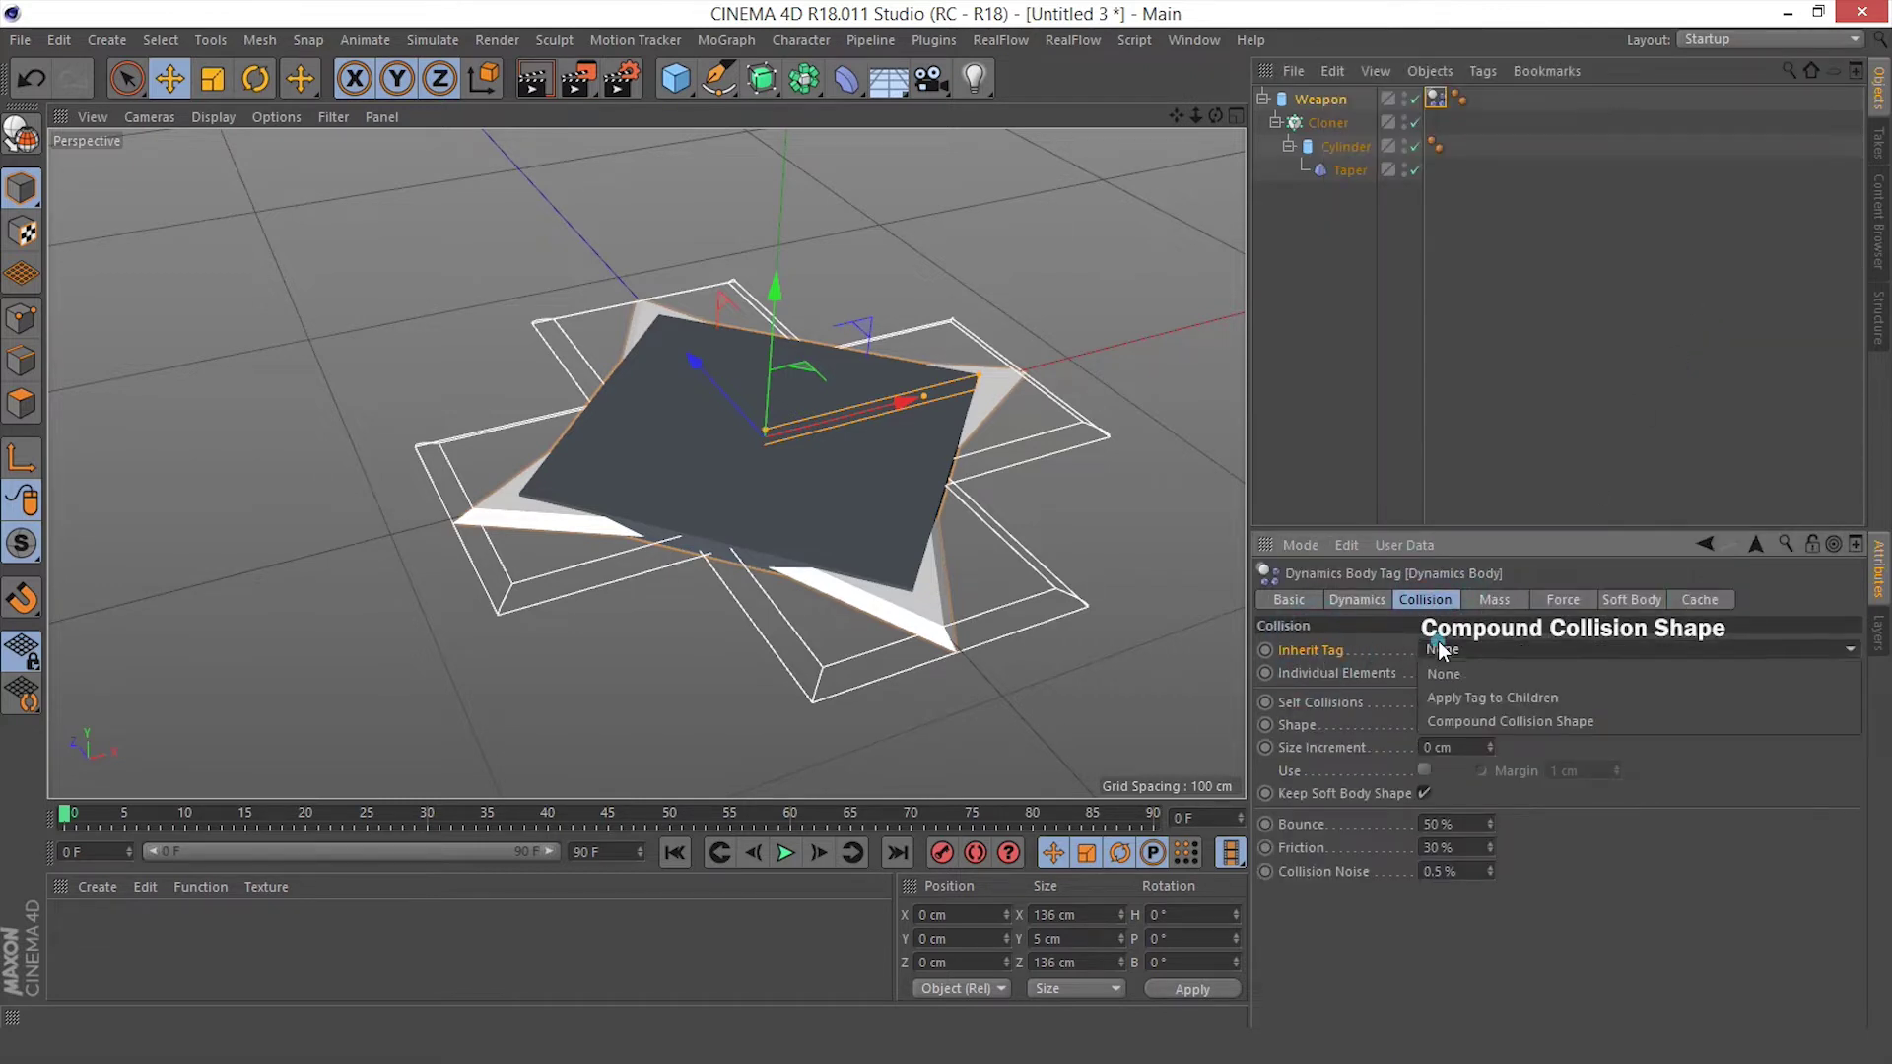
pyautogui.click(1469, 723)
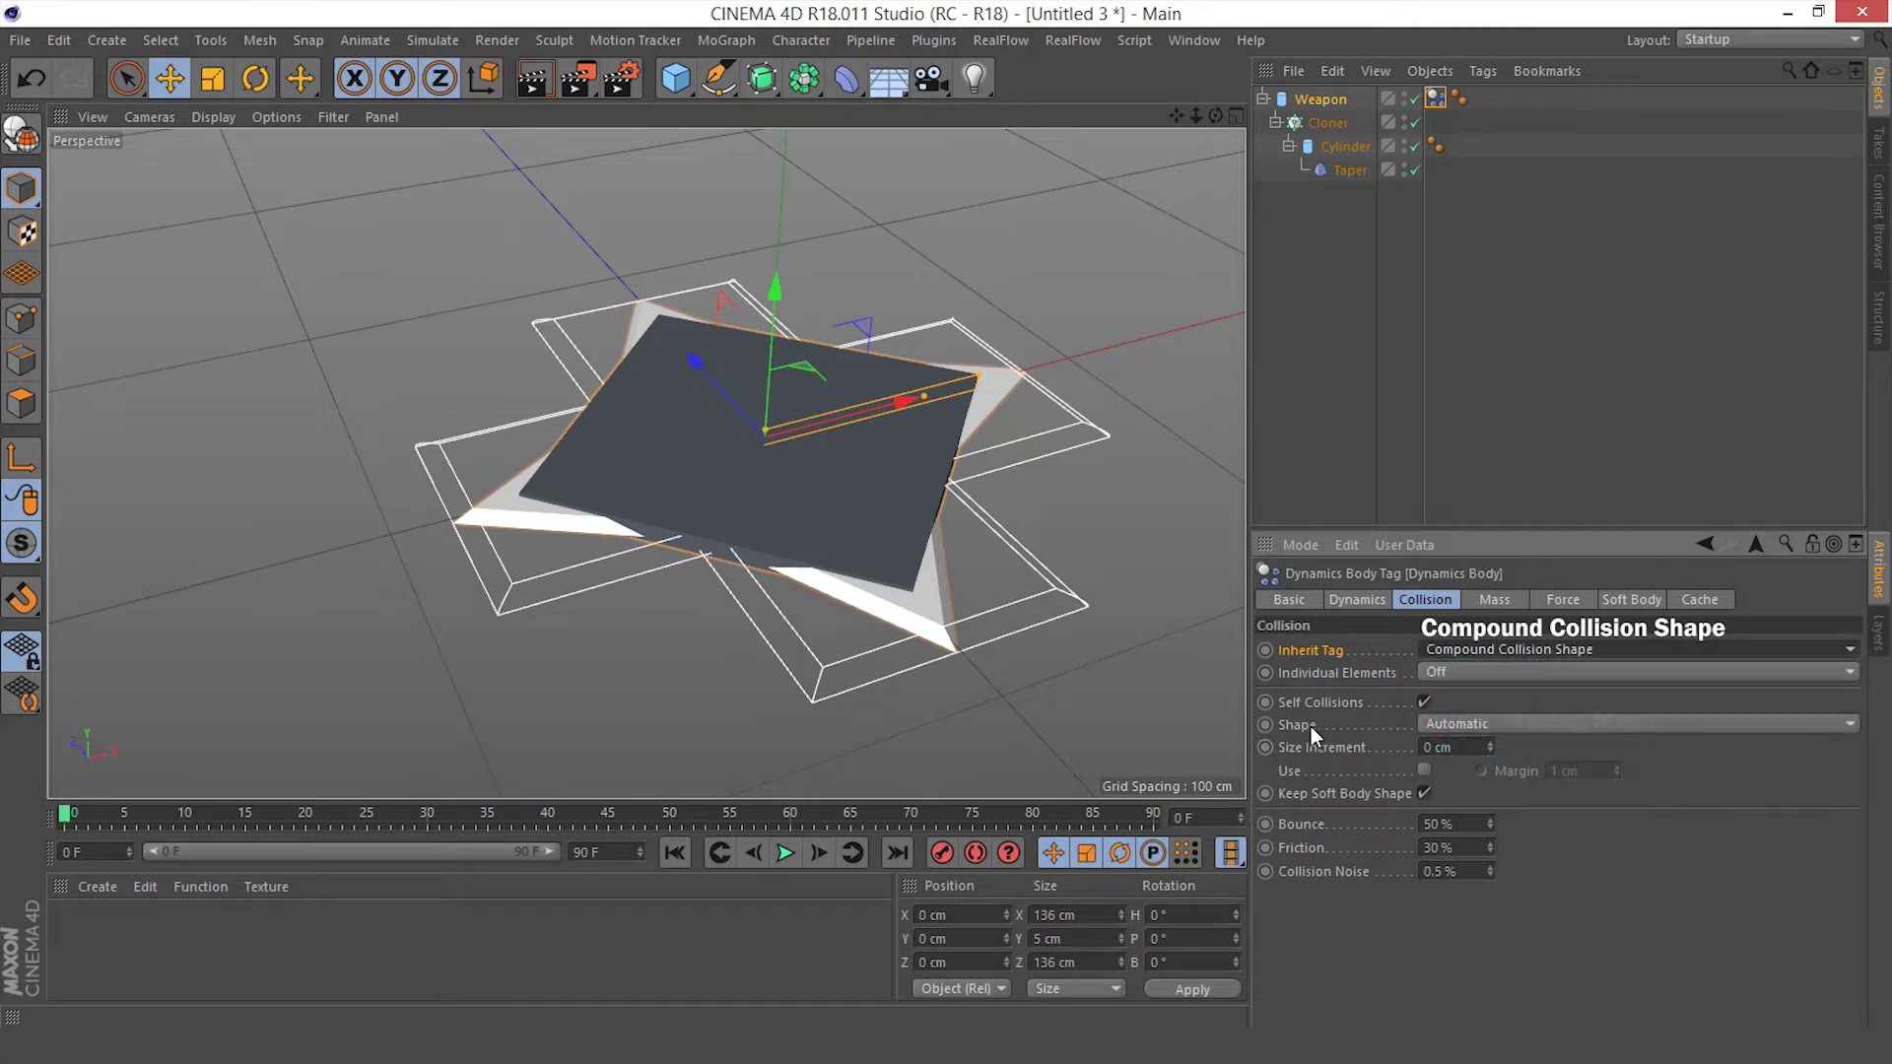
pyautogui.click(1452, 725)
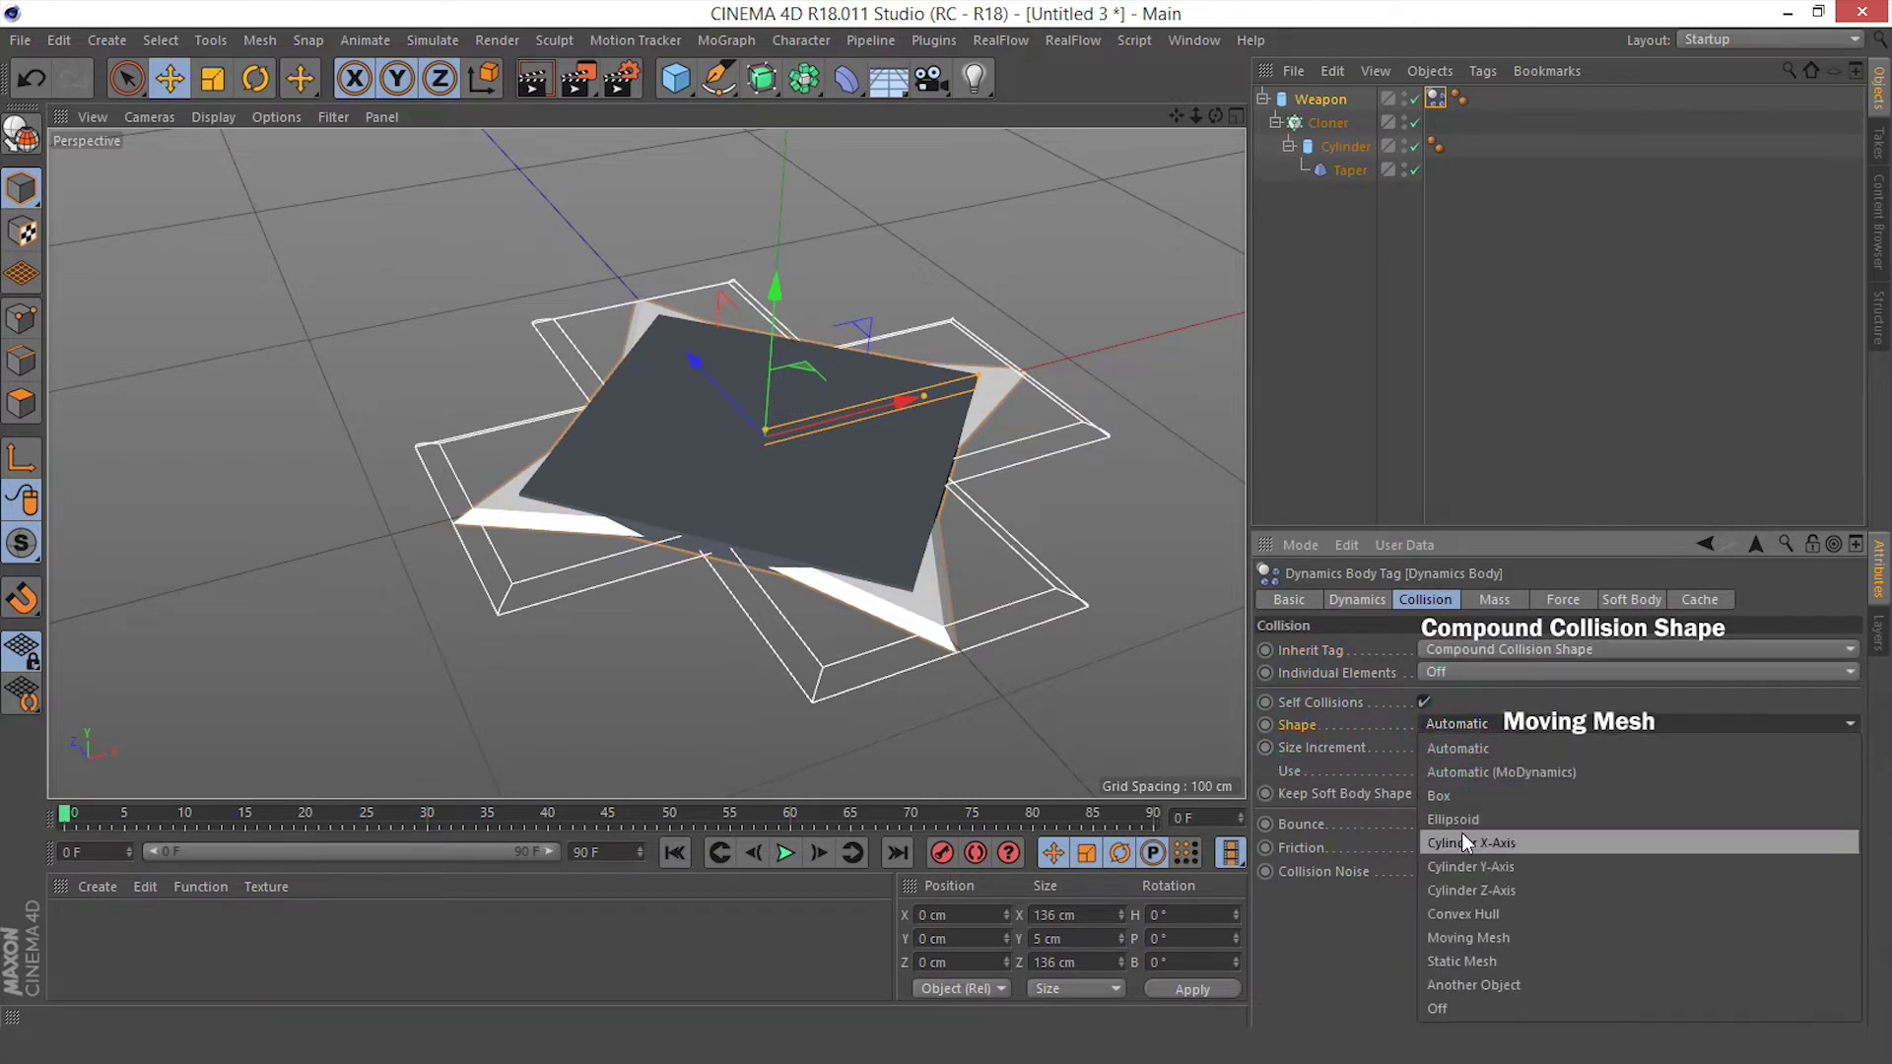
pyautogui.click(1481, 937)
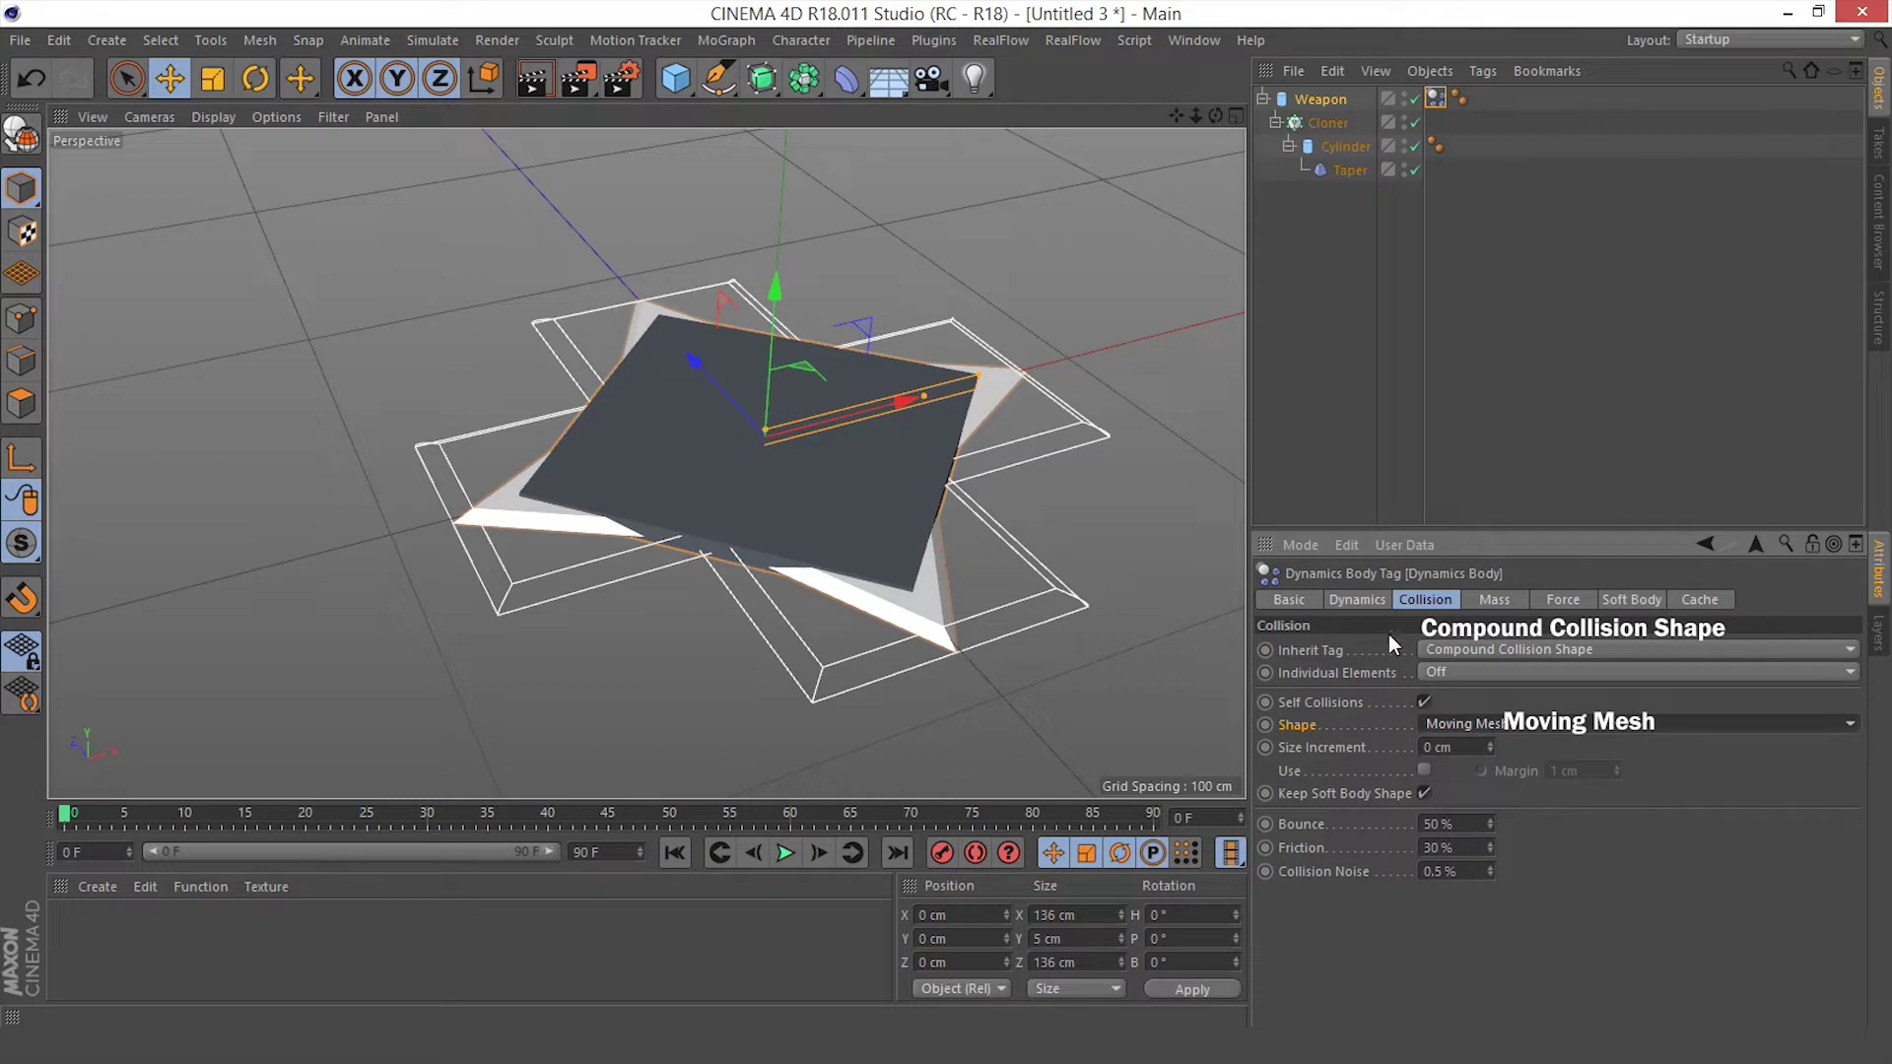
# Set the Weapon object's X position to 500 cm
pyautogui.click(1367, 599)
pyautogui.click(1314, 98)
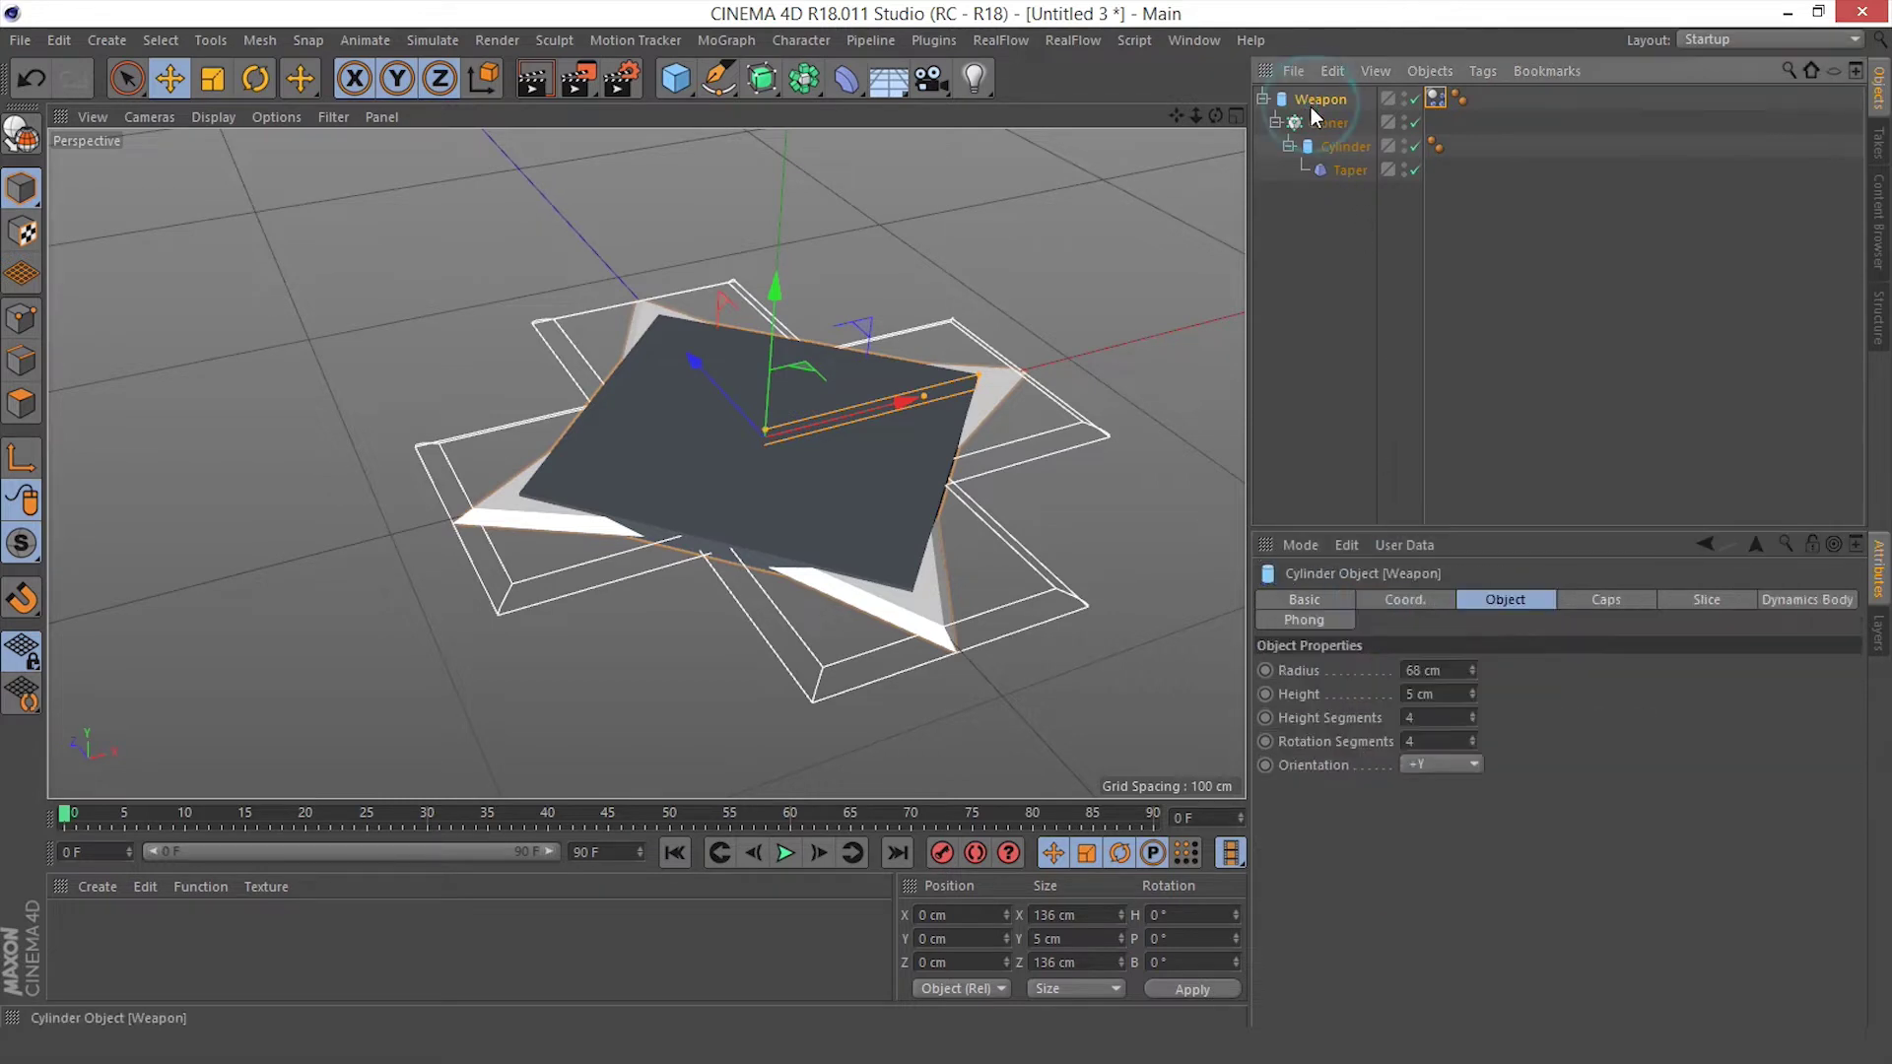
pyautogui.click(1407, 601)
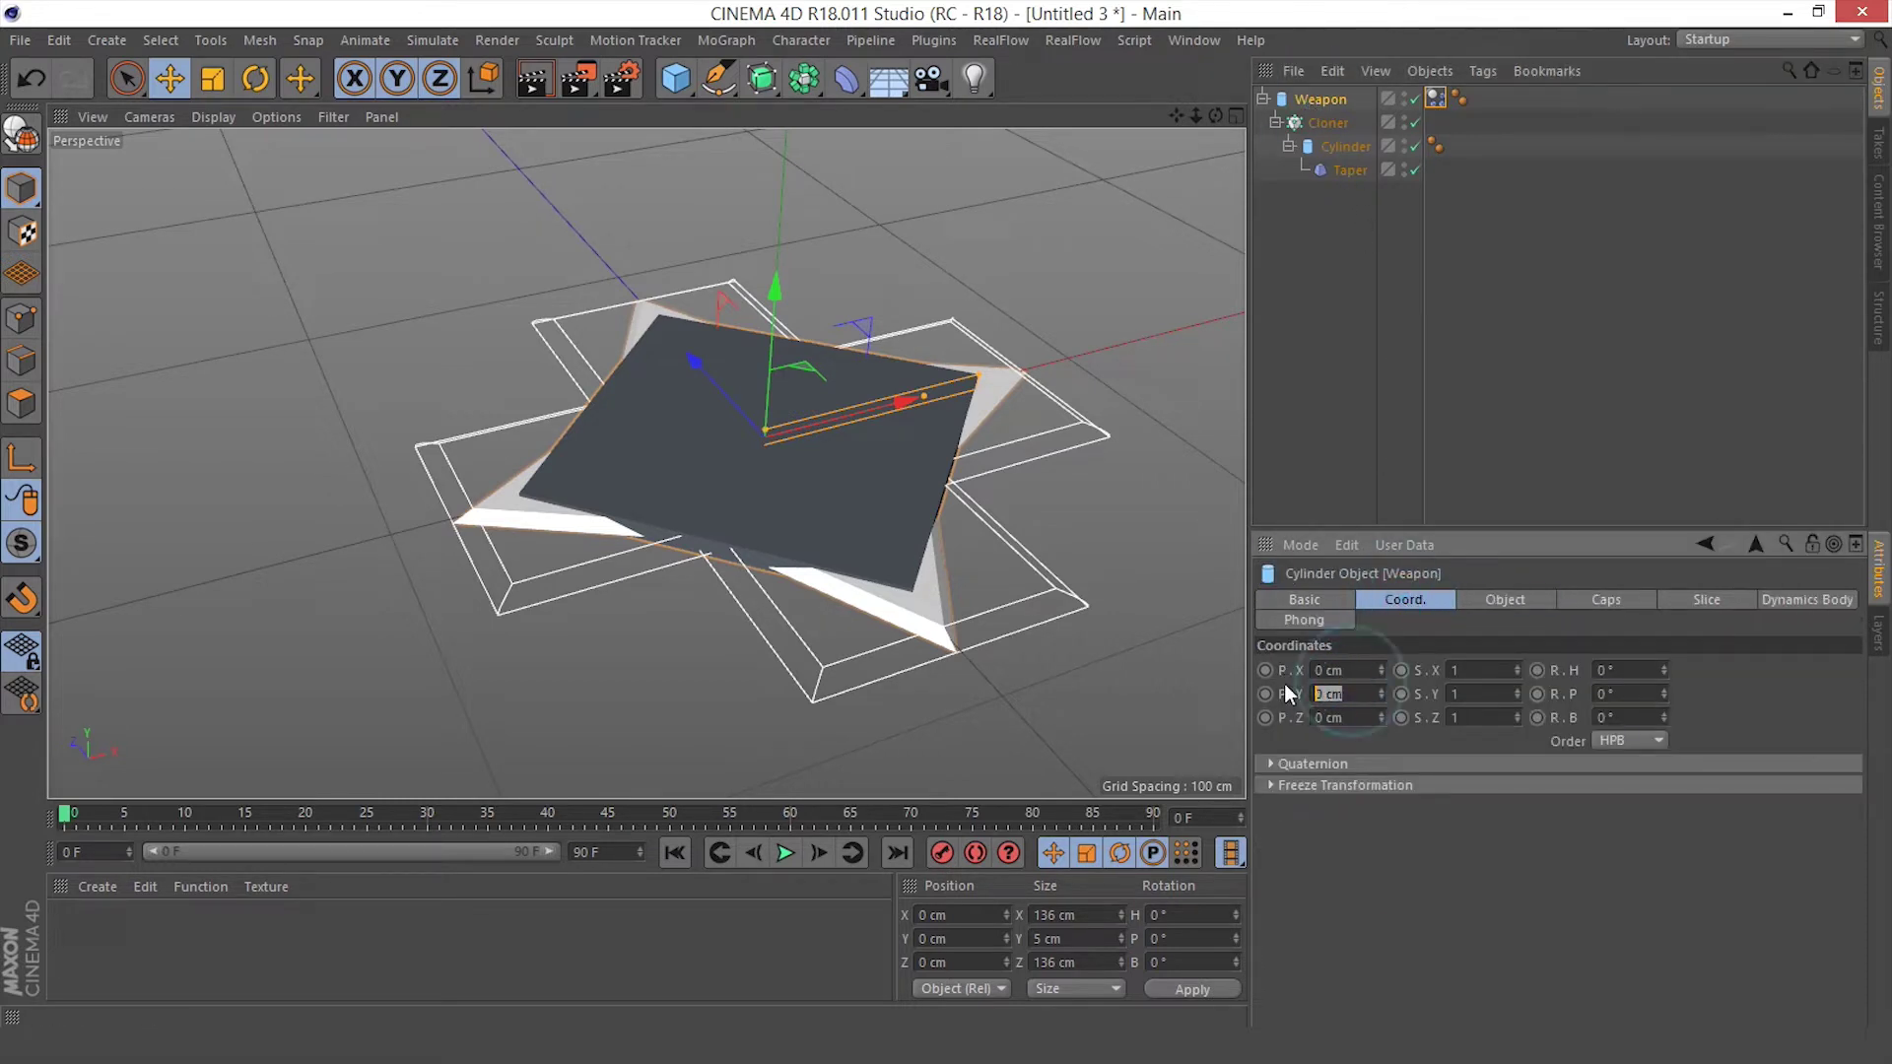
pyautogui.click(1332, 671)
pyautogui.write('50')
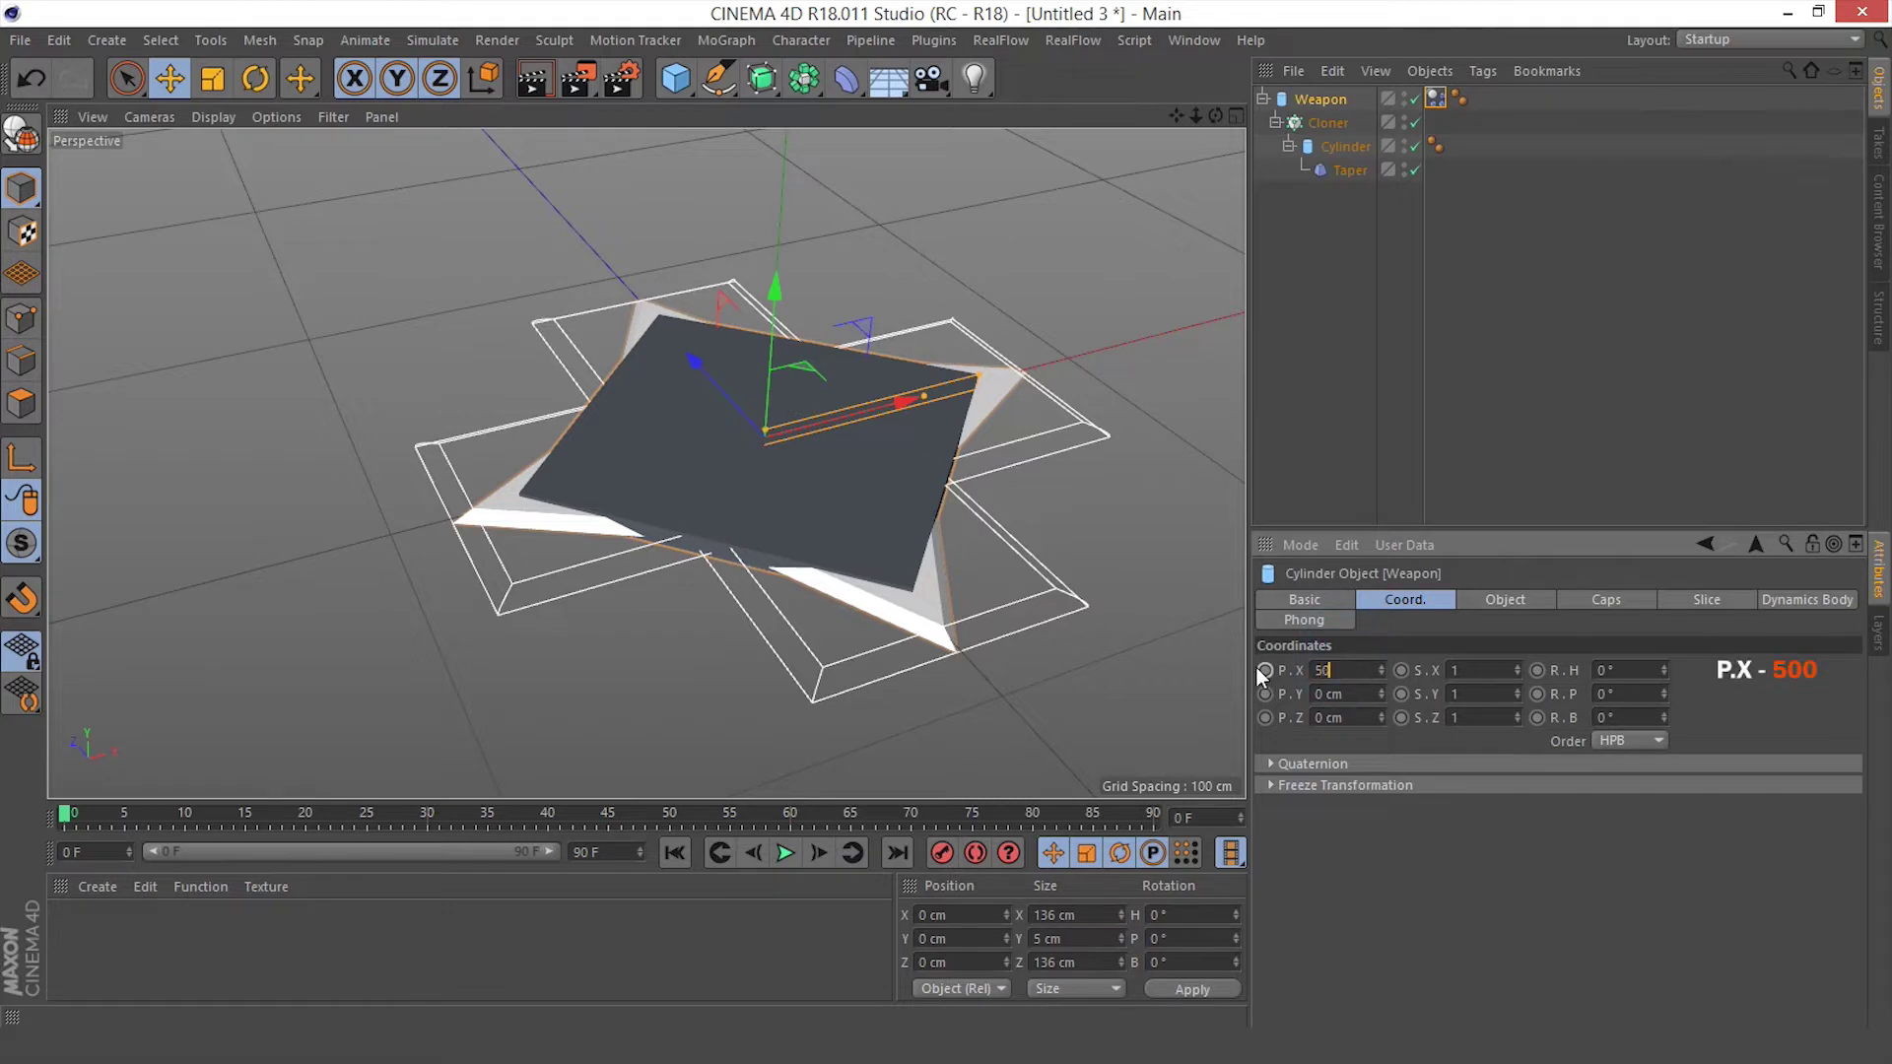
pyautogui.write('0')
pyautogui.press('Return')
# Add a cube primitive at the world origin, beside the Weapon
pyautogui.scroll(-8, 756, 434)
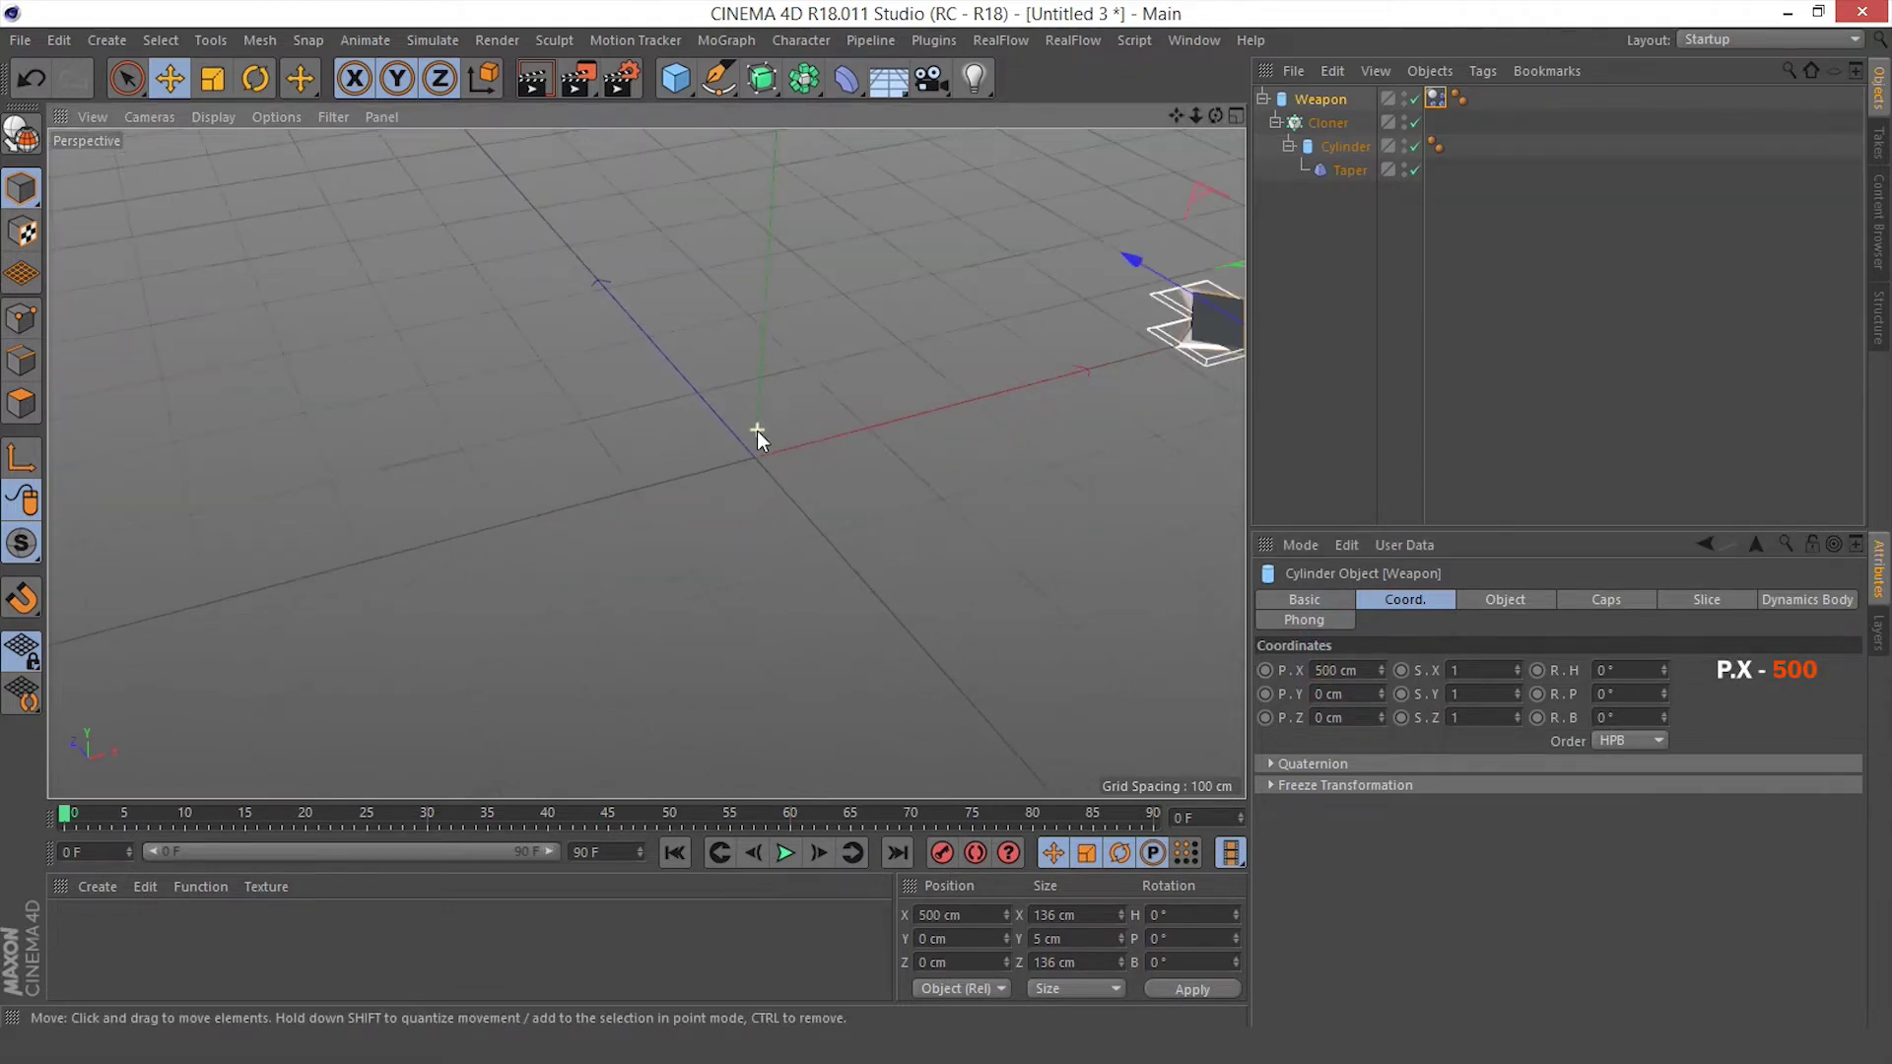
pyautogui.keyDown('alt'); pyautogui.moveTo(777, 433); pyautogui.dragTo(780, 451, button='middle'); pyautogui.keyUp('alt')
pyautogui.keyDown('alt'); pyautogui.moveTo(780, 451); pyautogui.dragTo(627, 429); pyautogui.keyUp('alt')
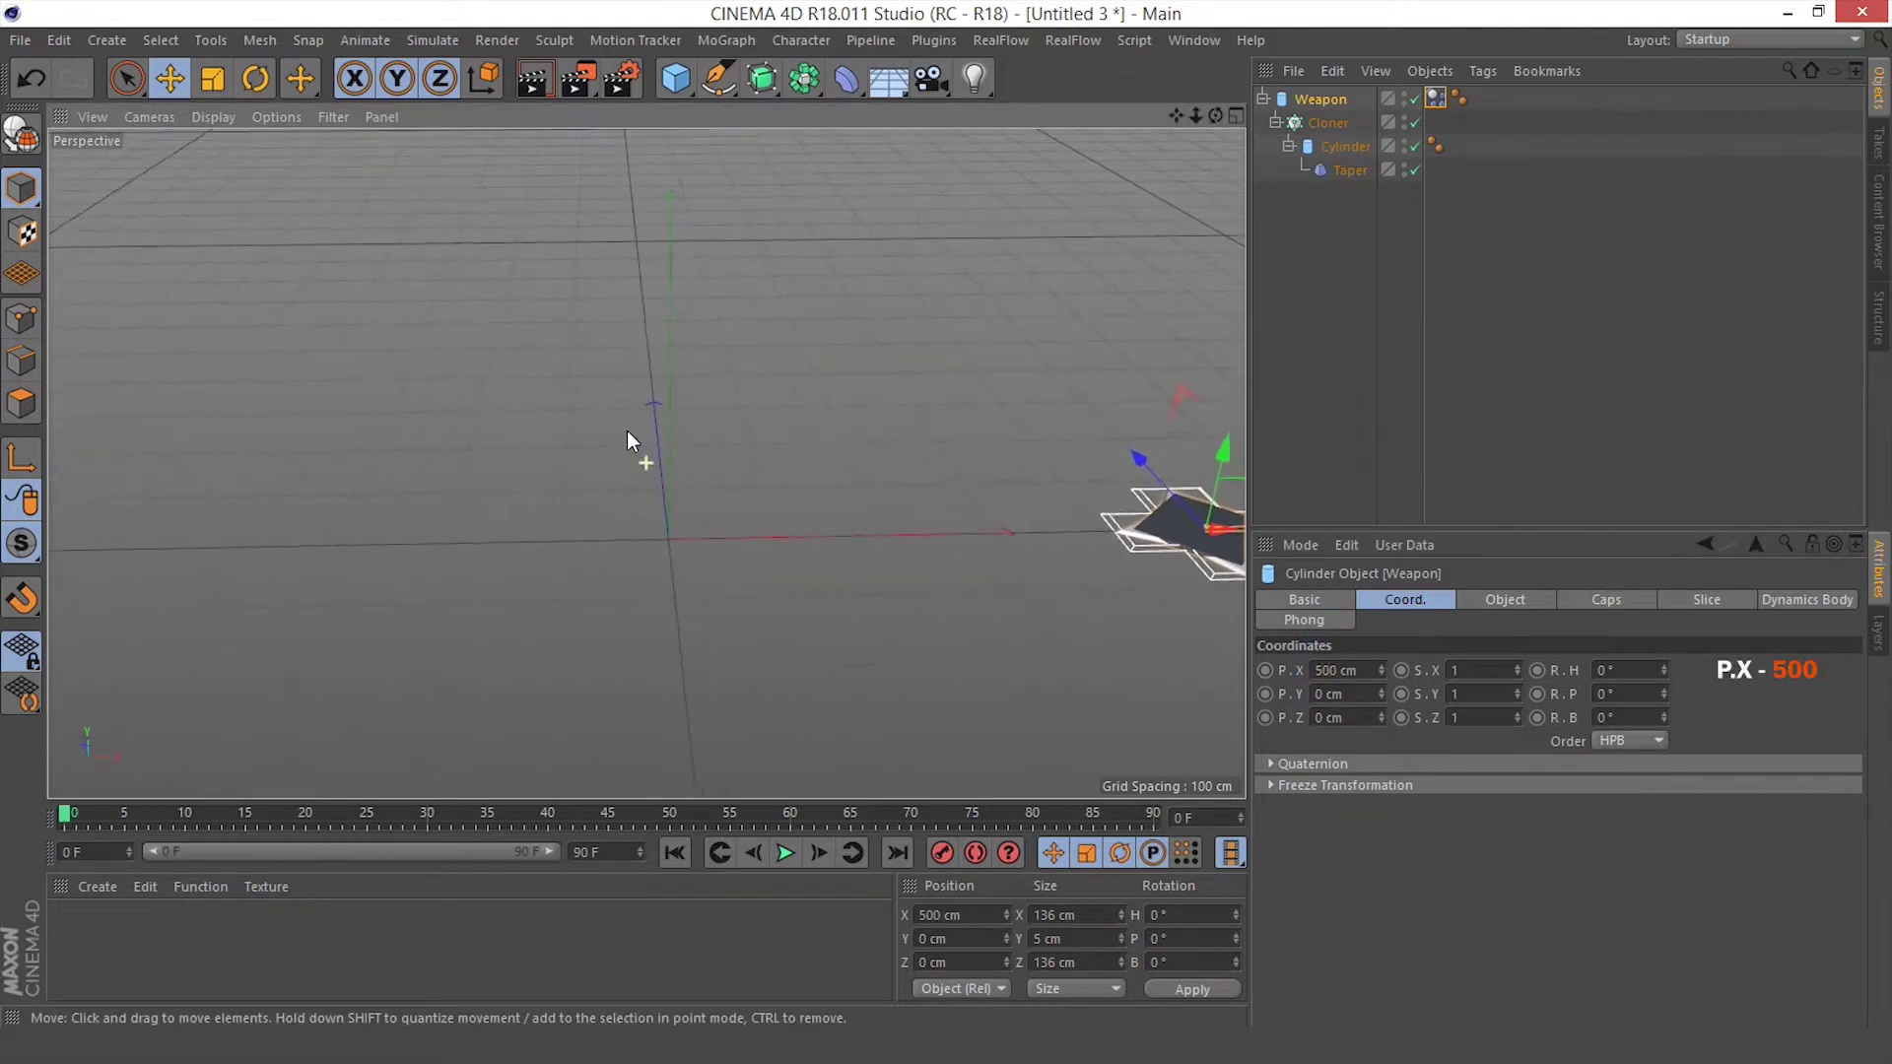
pyautogui.click(686, 86)
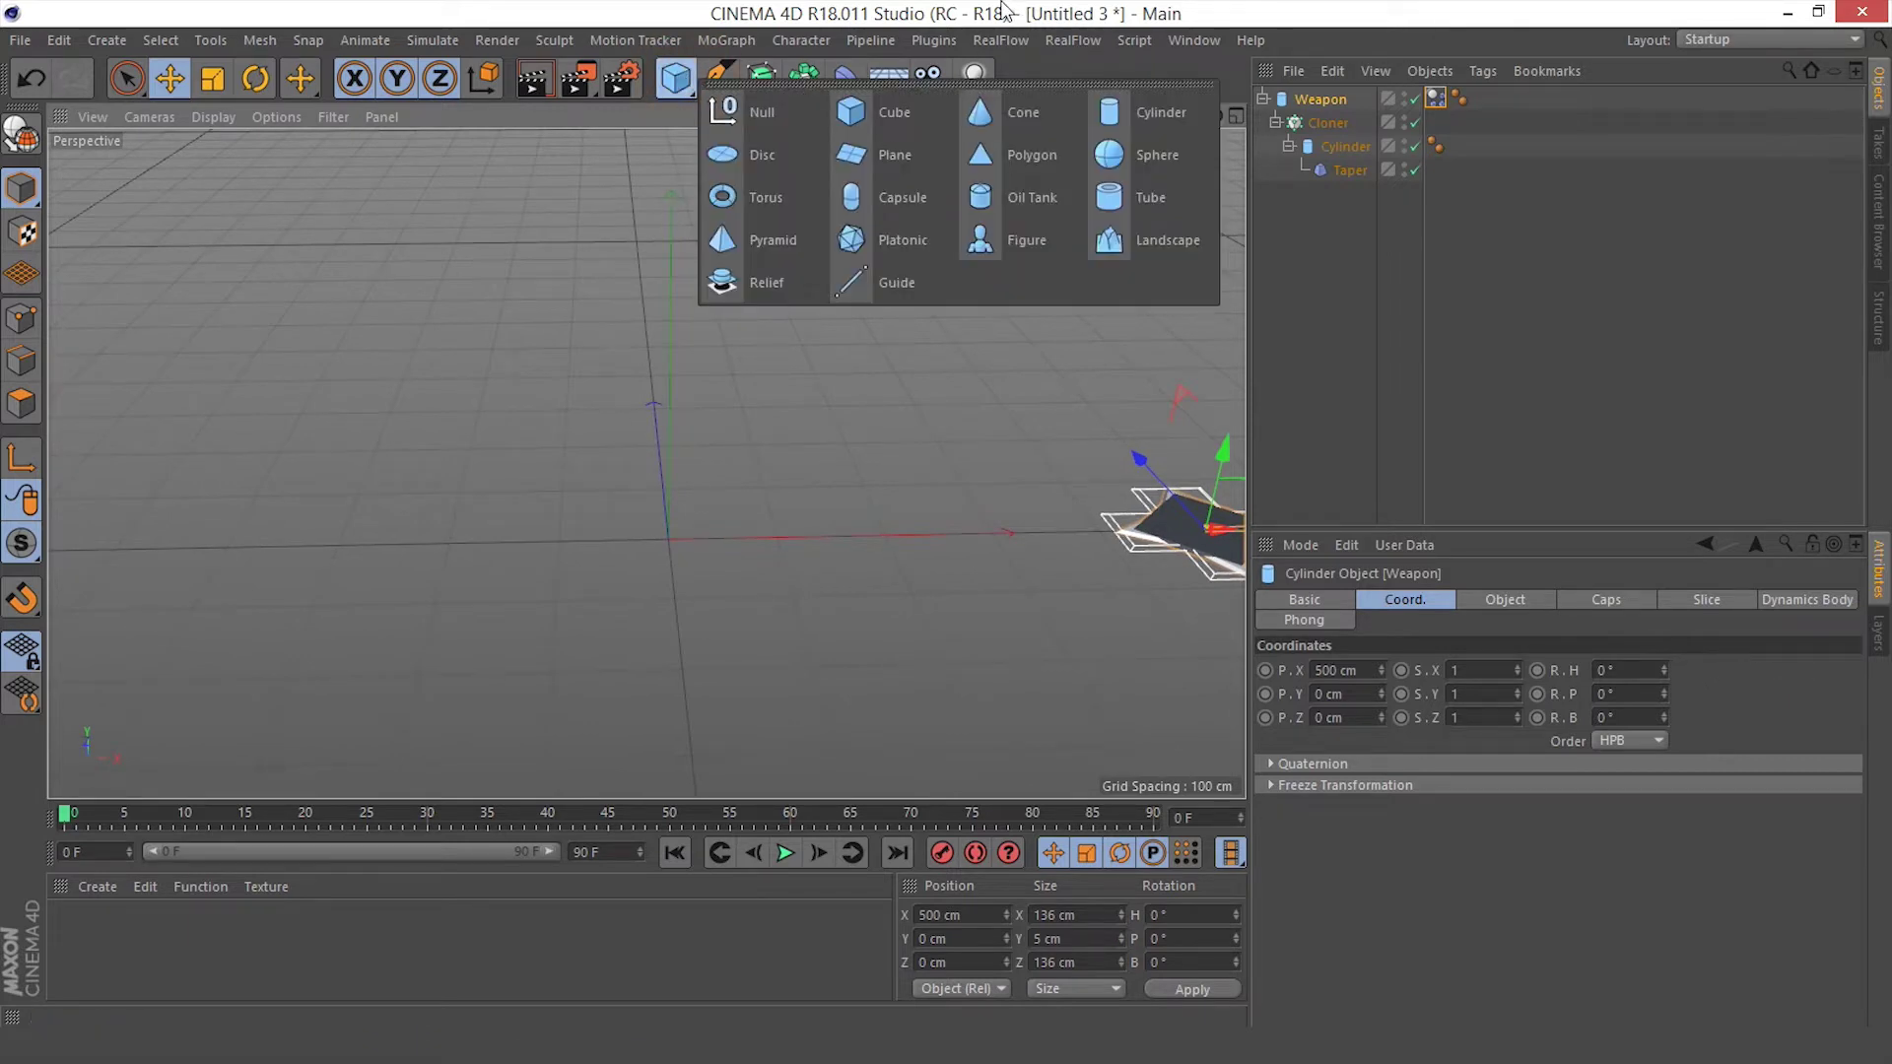
pyautogui.click(849, 112)
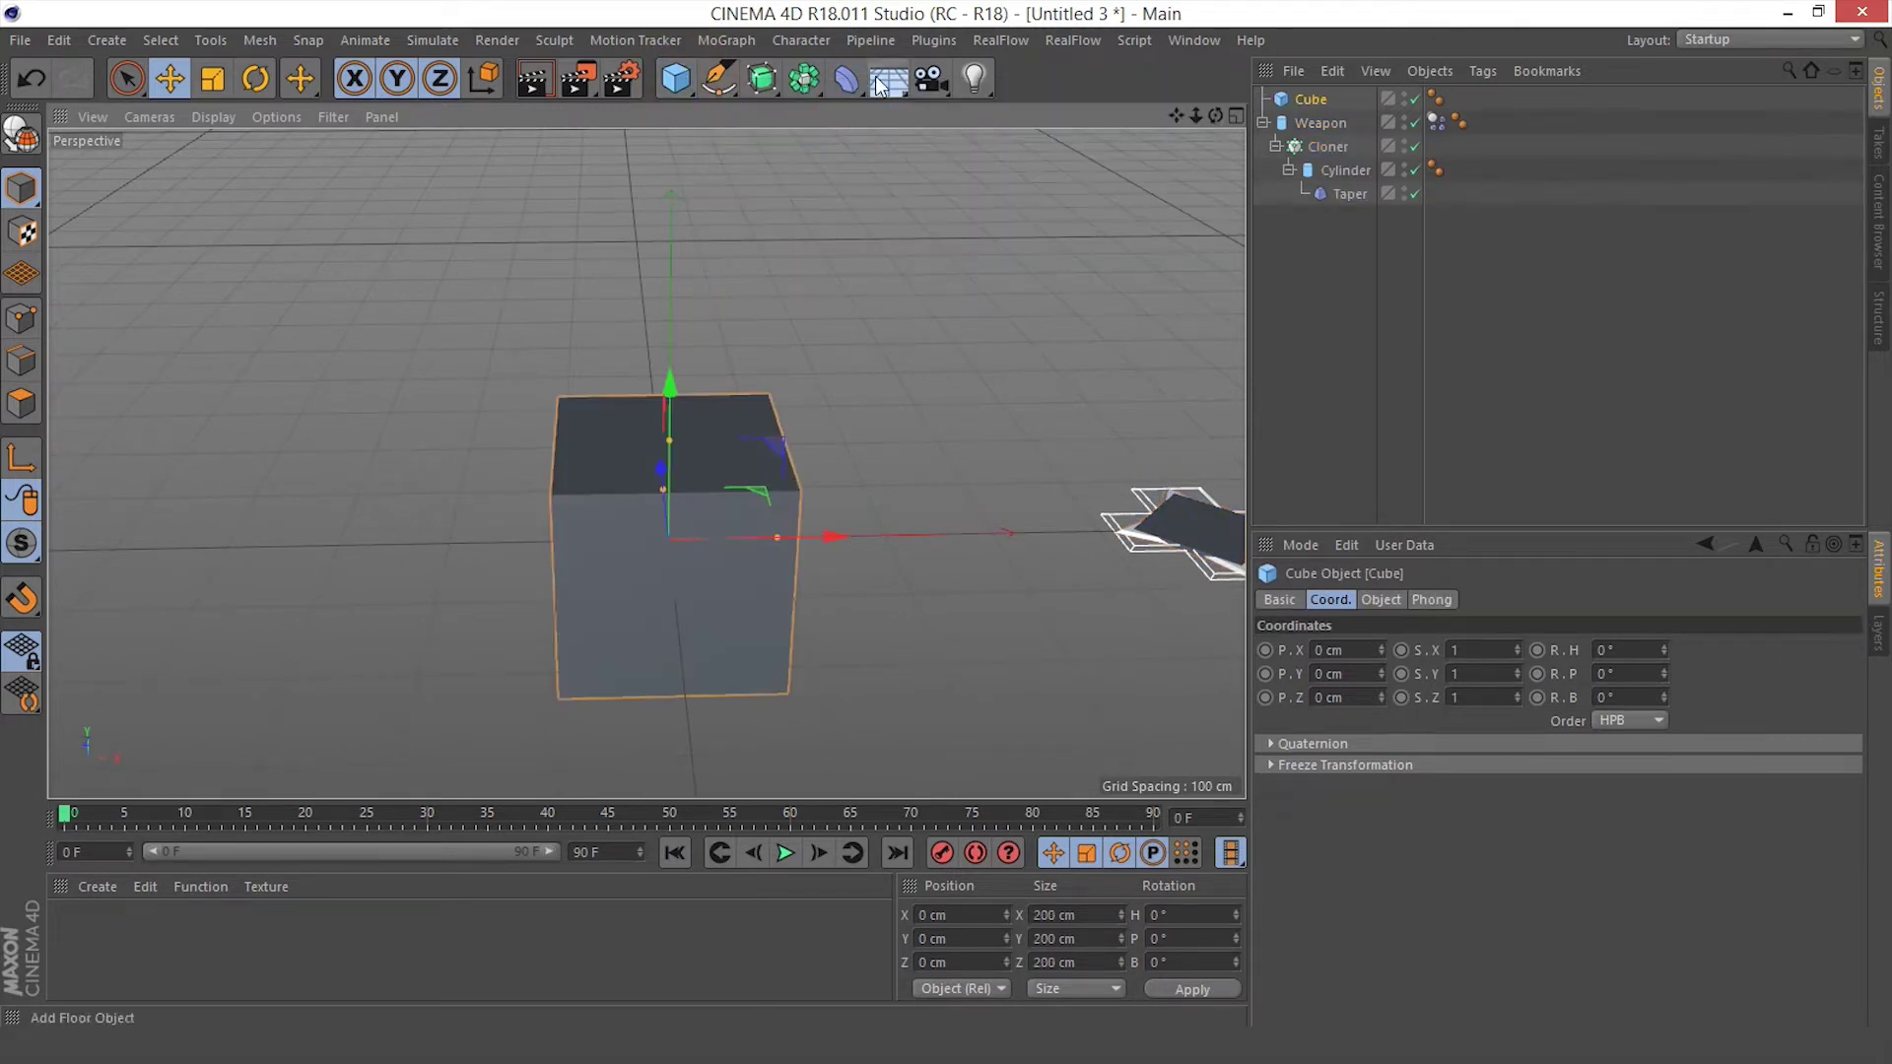
# Set the cube's X, Y and Z sizes to 100 cm each
pyautogui.click(1381, 599)
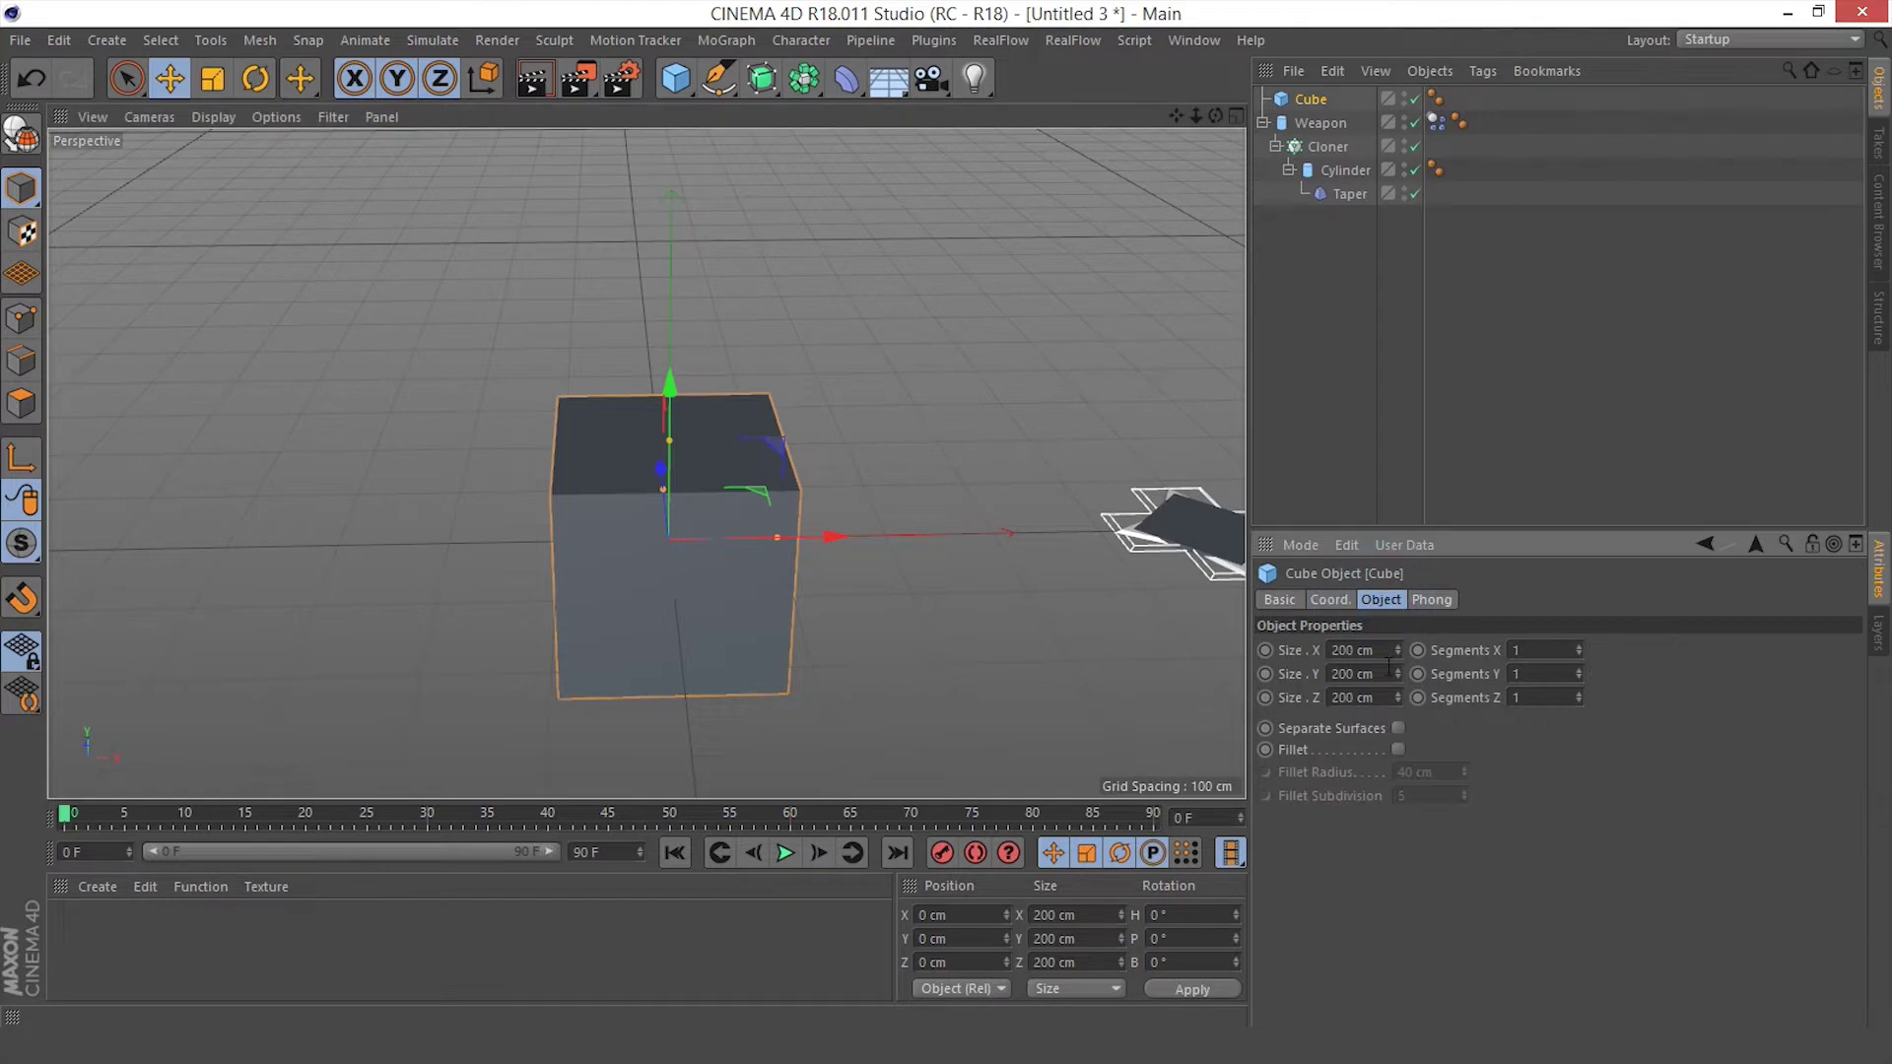
pyautogui.moveTo(1354, 651); pyautogui.dragTo(1233, 646)
pyautogui.write('100')
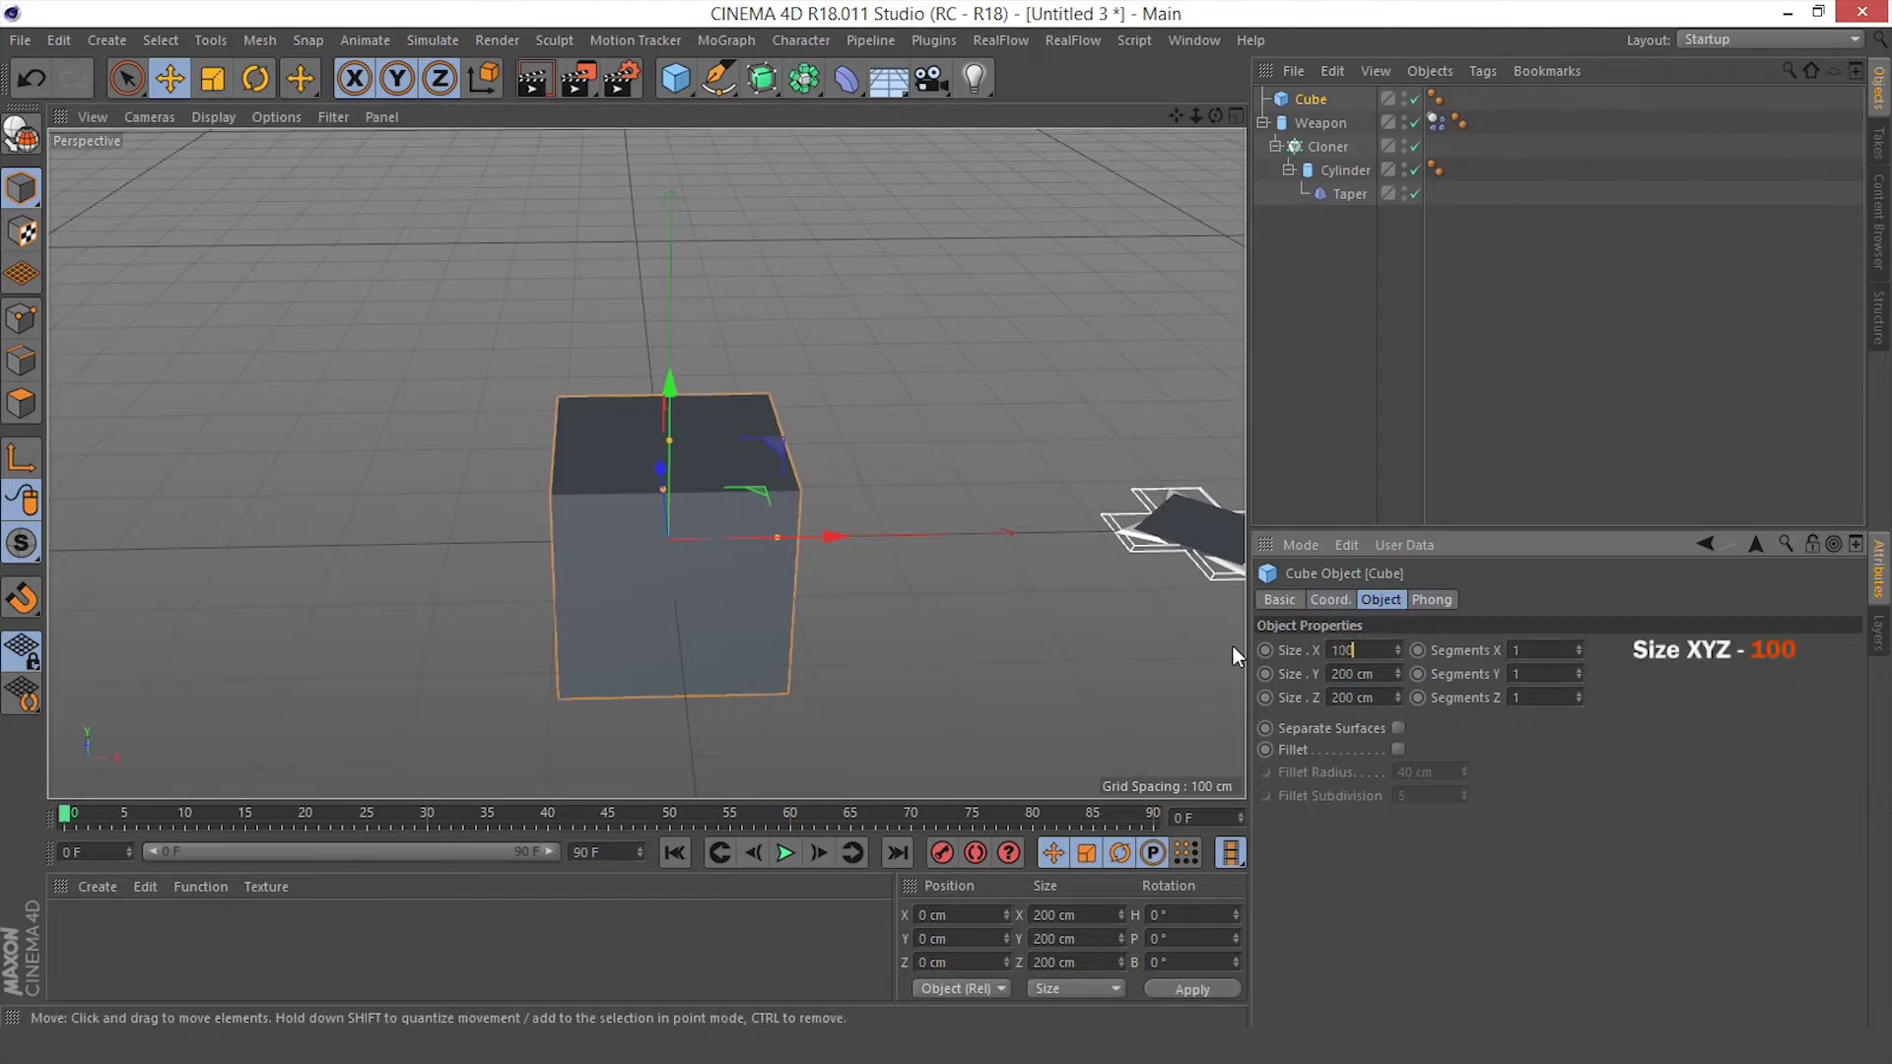
pyautogui.moveTo(1390, 675); pyautogui.dragTo(1266, 688)
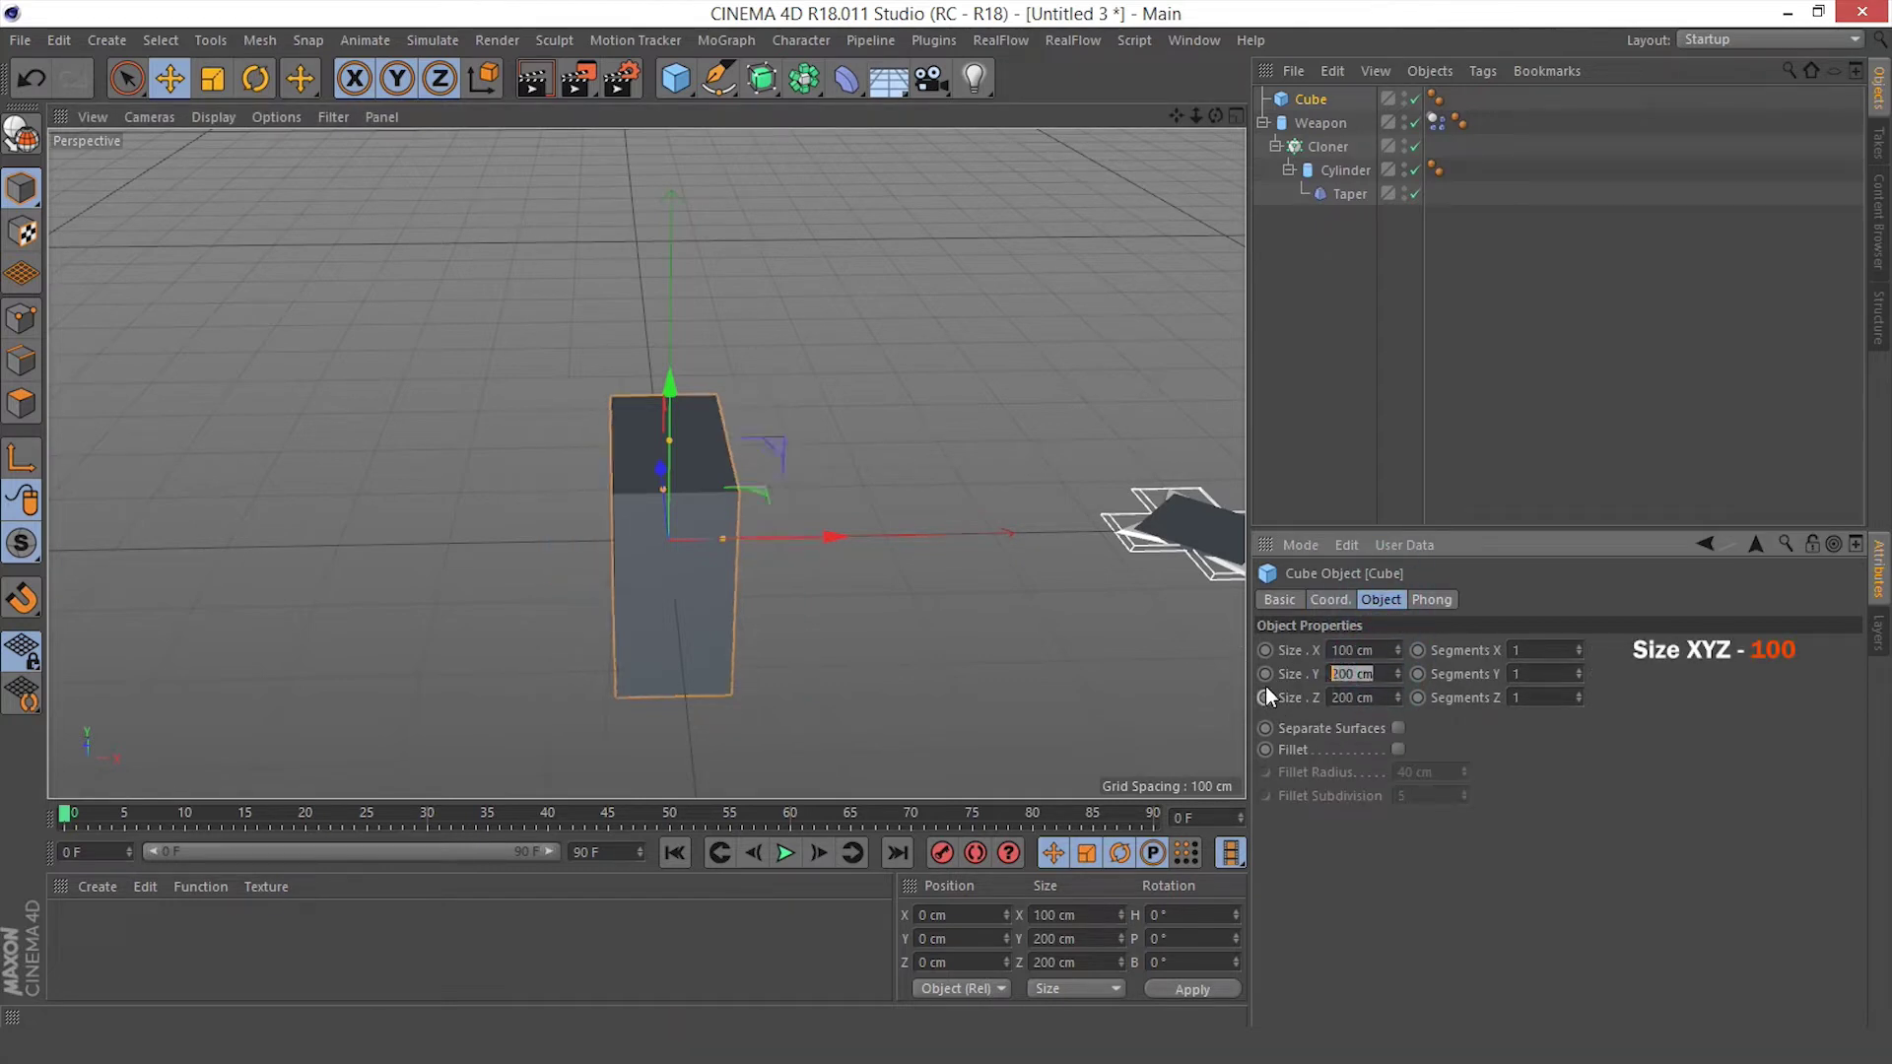
pyautogui.write('100')
pyautogui.press('Tab')
pyautogui.write('100')
pyautogui.press('Return')
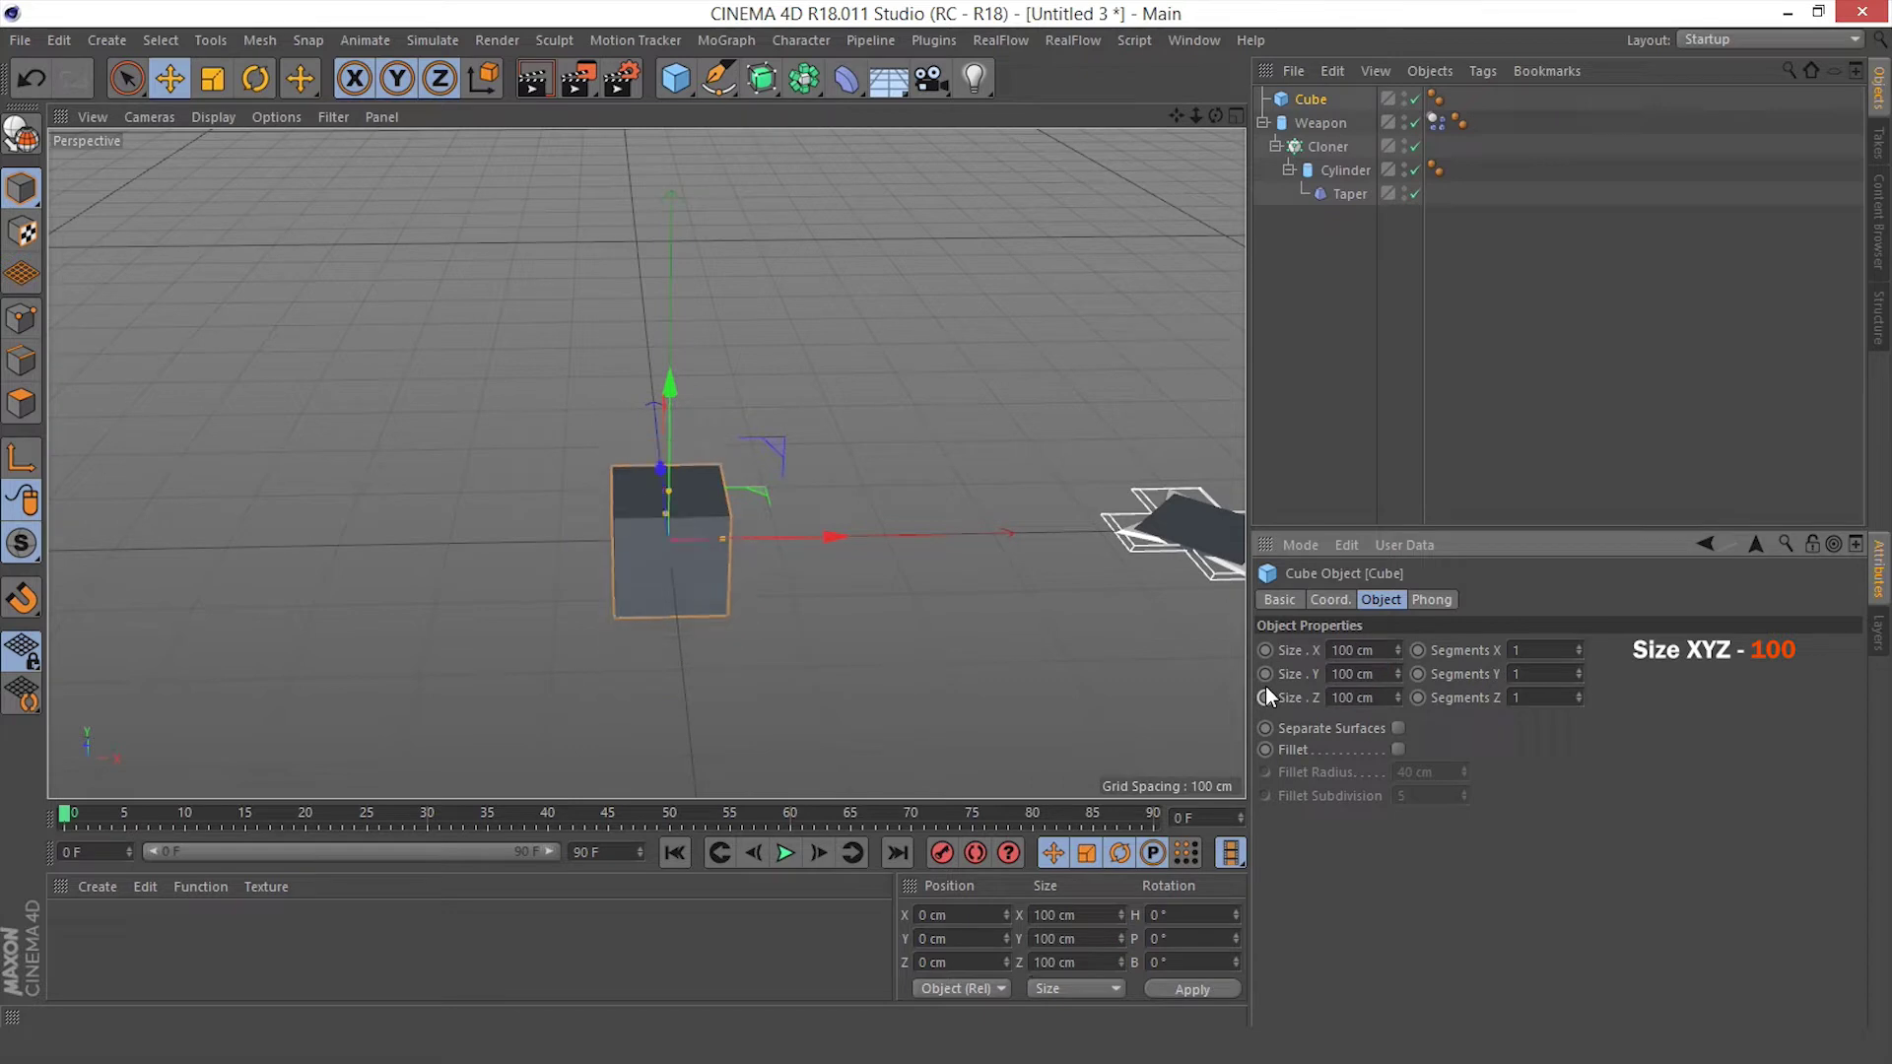
# Add a floor, a background, a physical sky and an infinite light to the scene
pyautogui.scroll(-2, 857, 335)
pyautogui.moveTo(895, 78); pyautogui.dragTo(1013, 107)
pyautogui.moveTo(897, 87); pyautogui.dragTo(1143, 113)
pyautogui.moveTo(973, 79); pyautogui.dragTo(1198, 185)
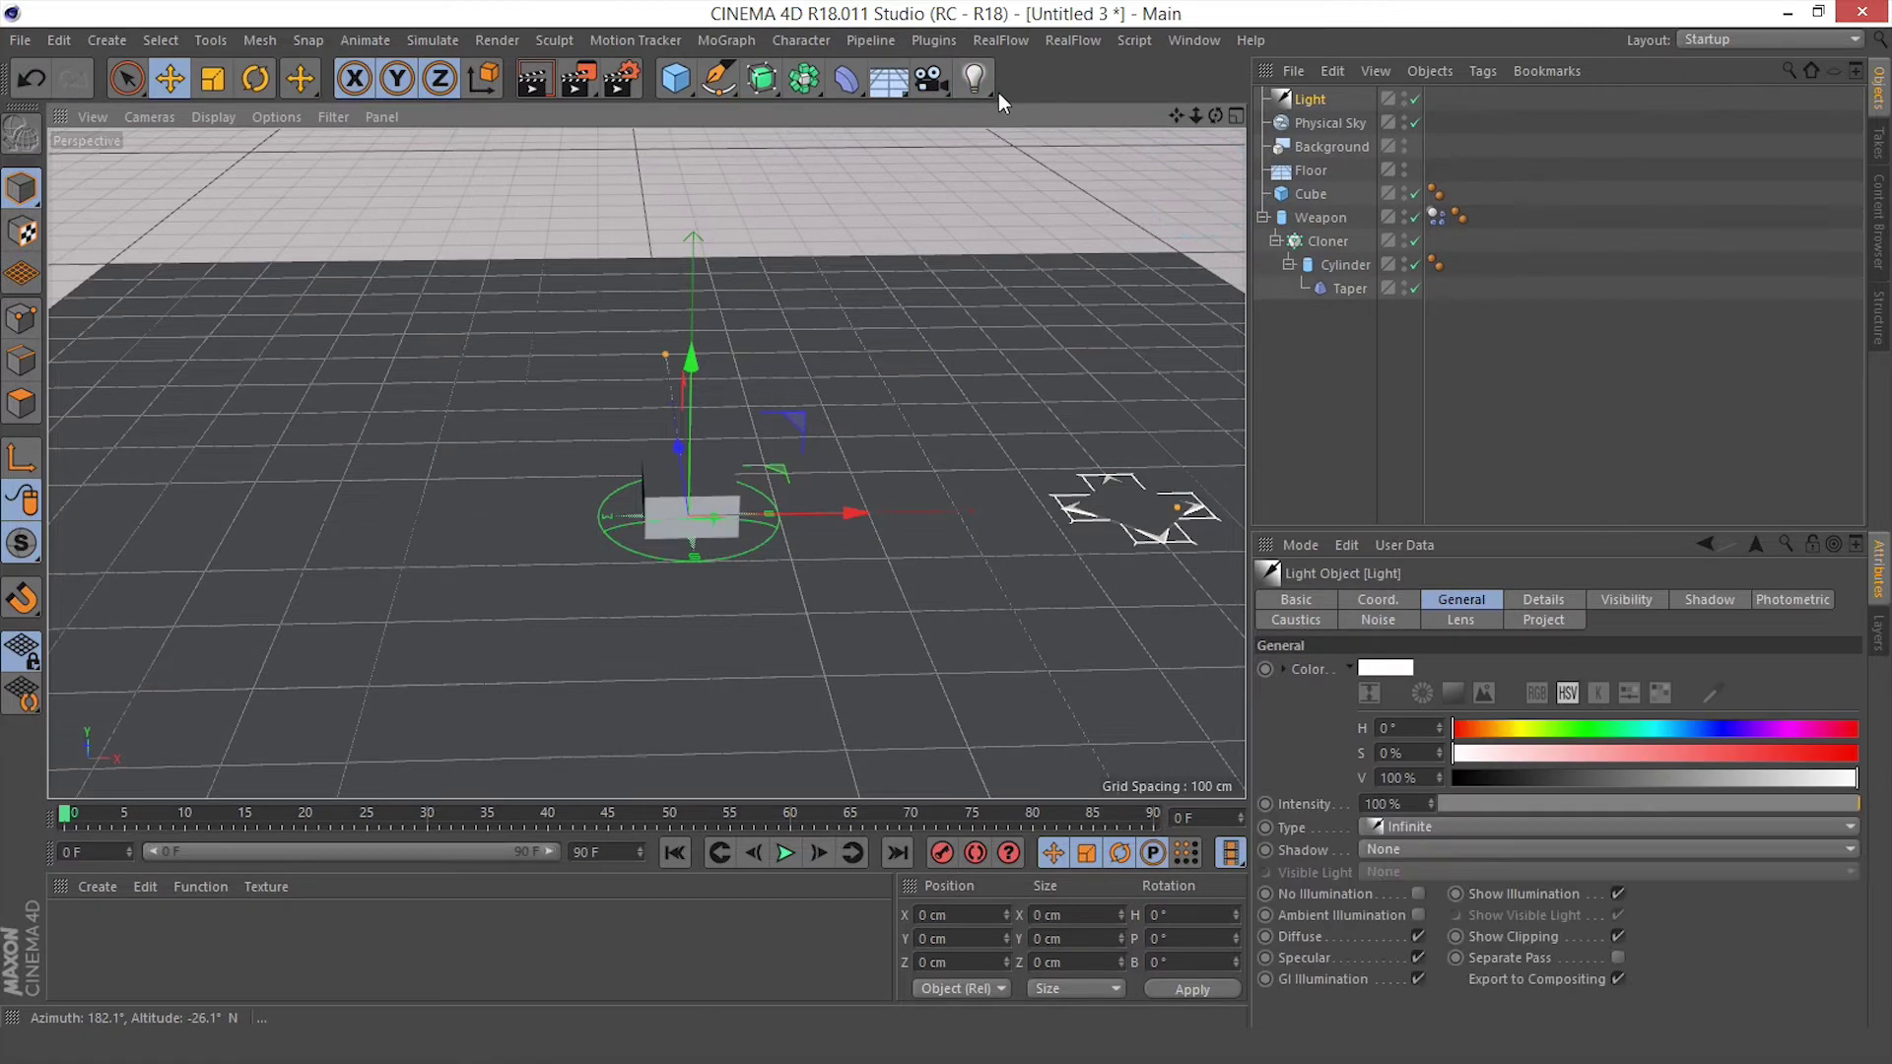
# Collapse the Weapon hierarchy and move the light, physical sky, background and floor below it in the object list
pyautogui.click(1262, 217)
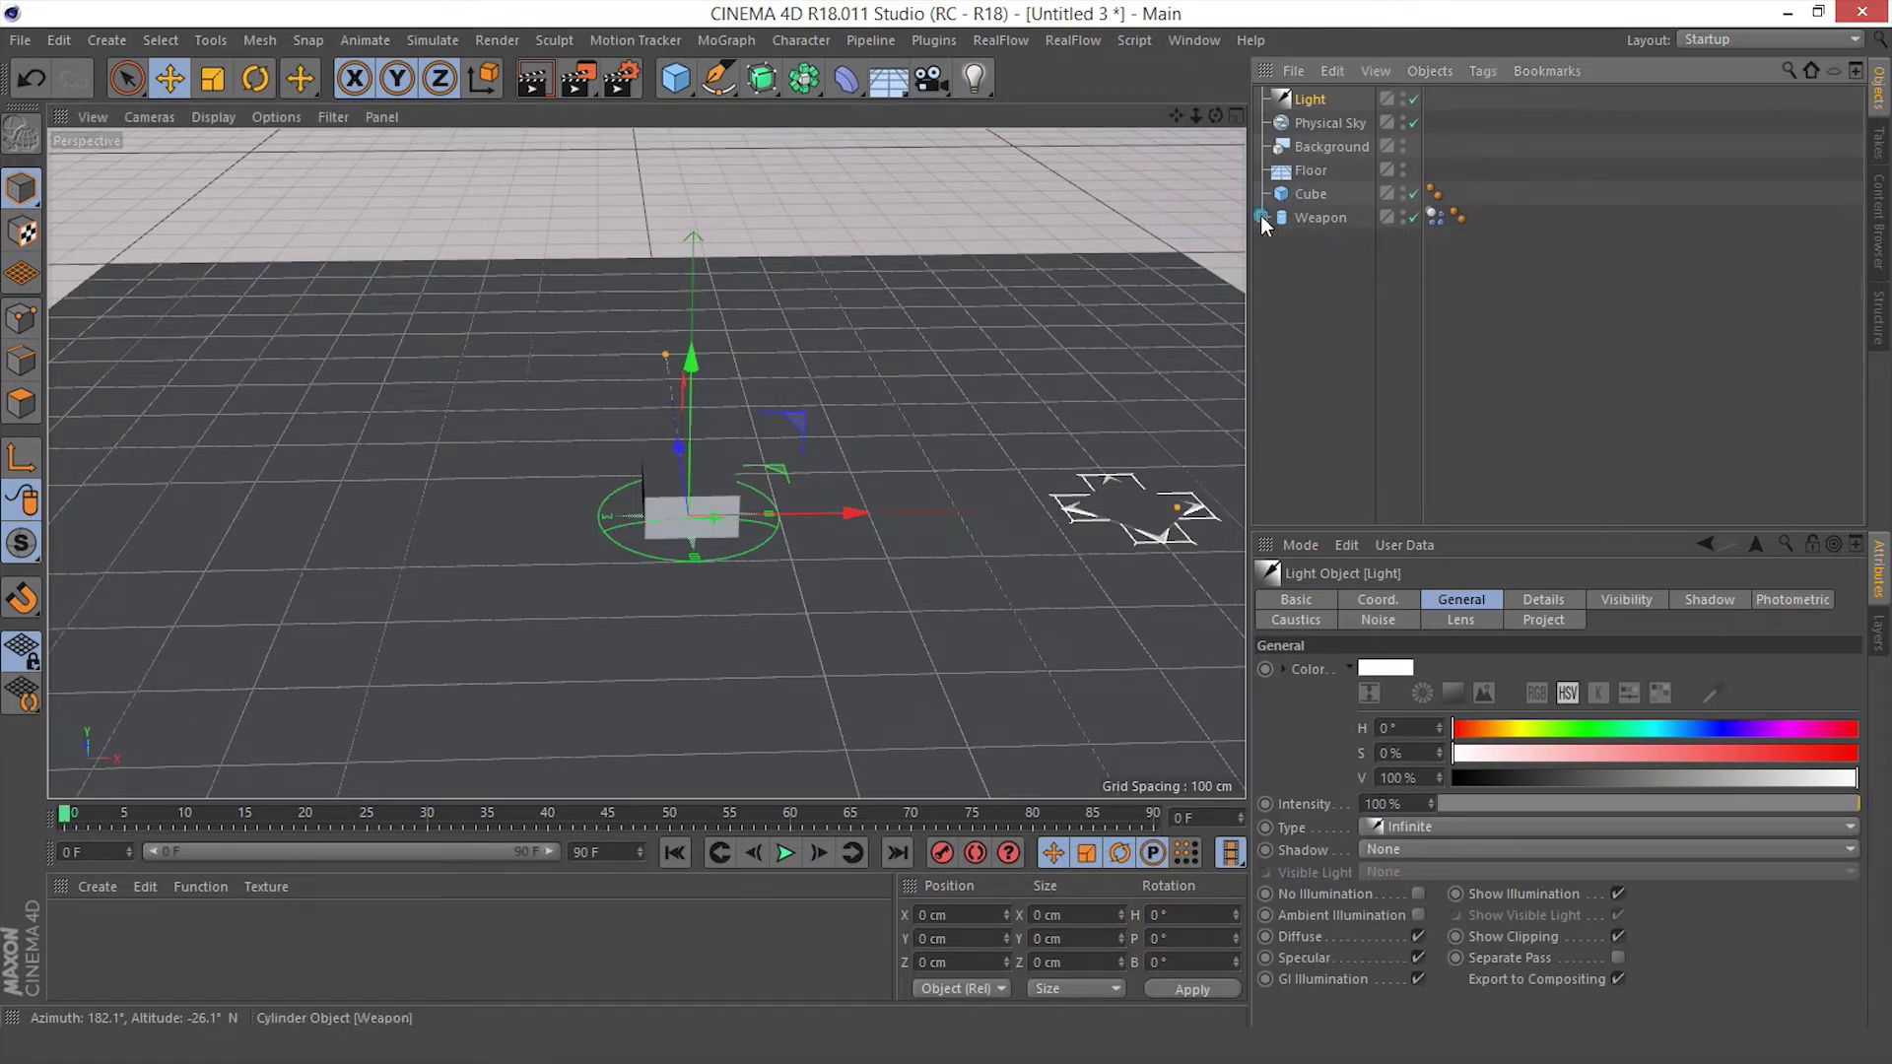
pyautogui.click(1301, 172)
pyautogui.keyDown('shift'); pyautogui.click(1313, 101); pyautogui.keyUp('shift')
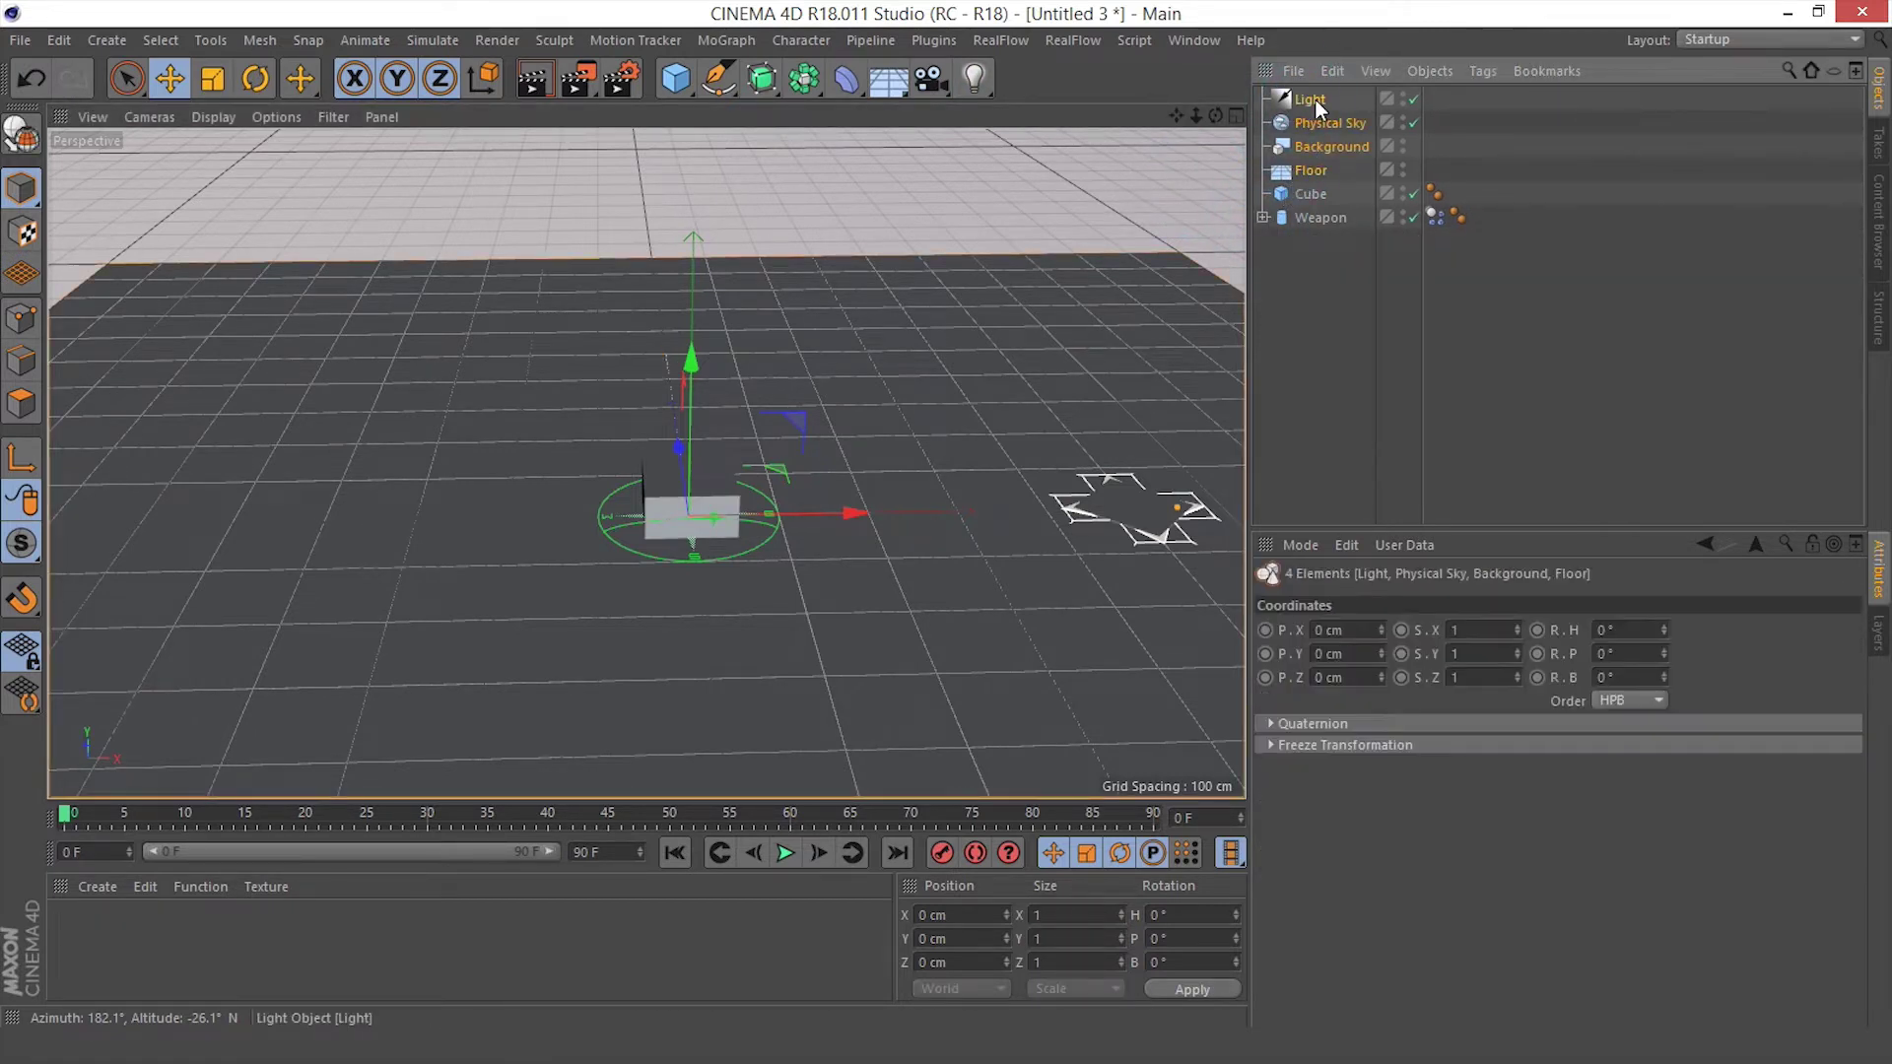
pyautogui.moveTo(1316, 101); pyautogui.dragTo(1324, 316)
pyautogui.click(1310, 217)
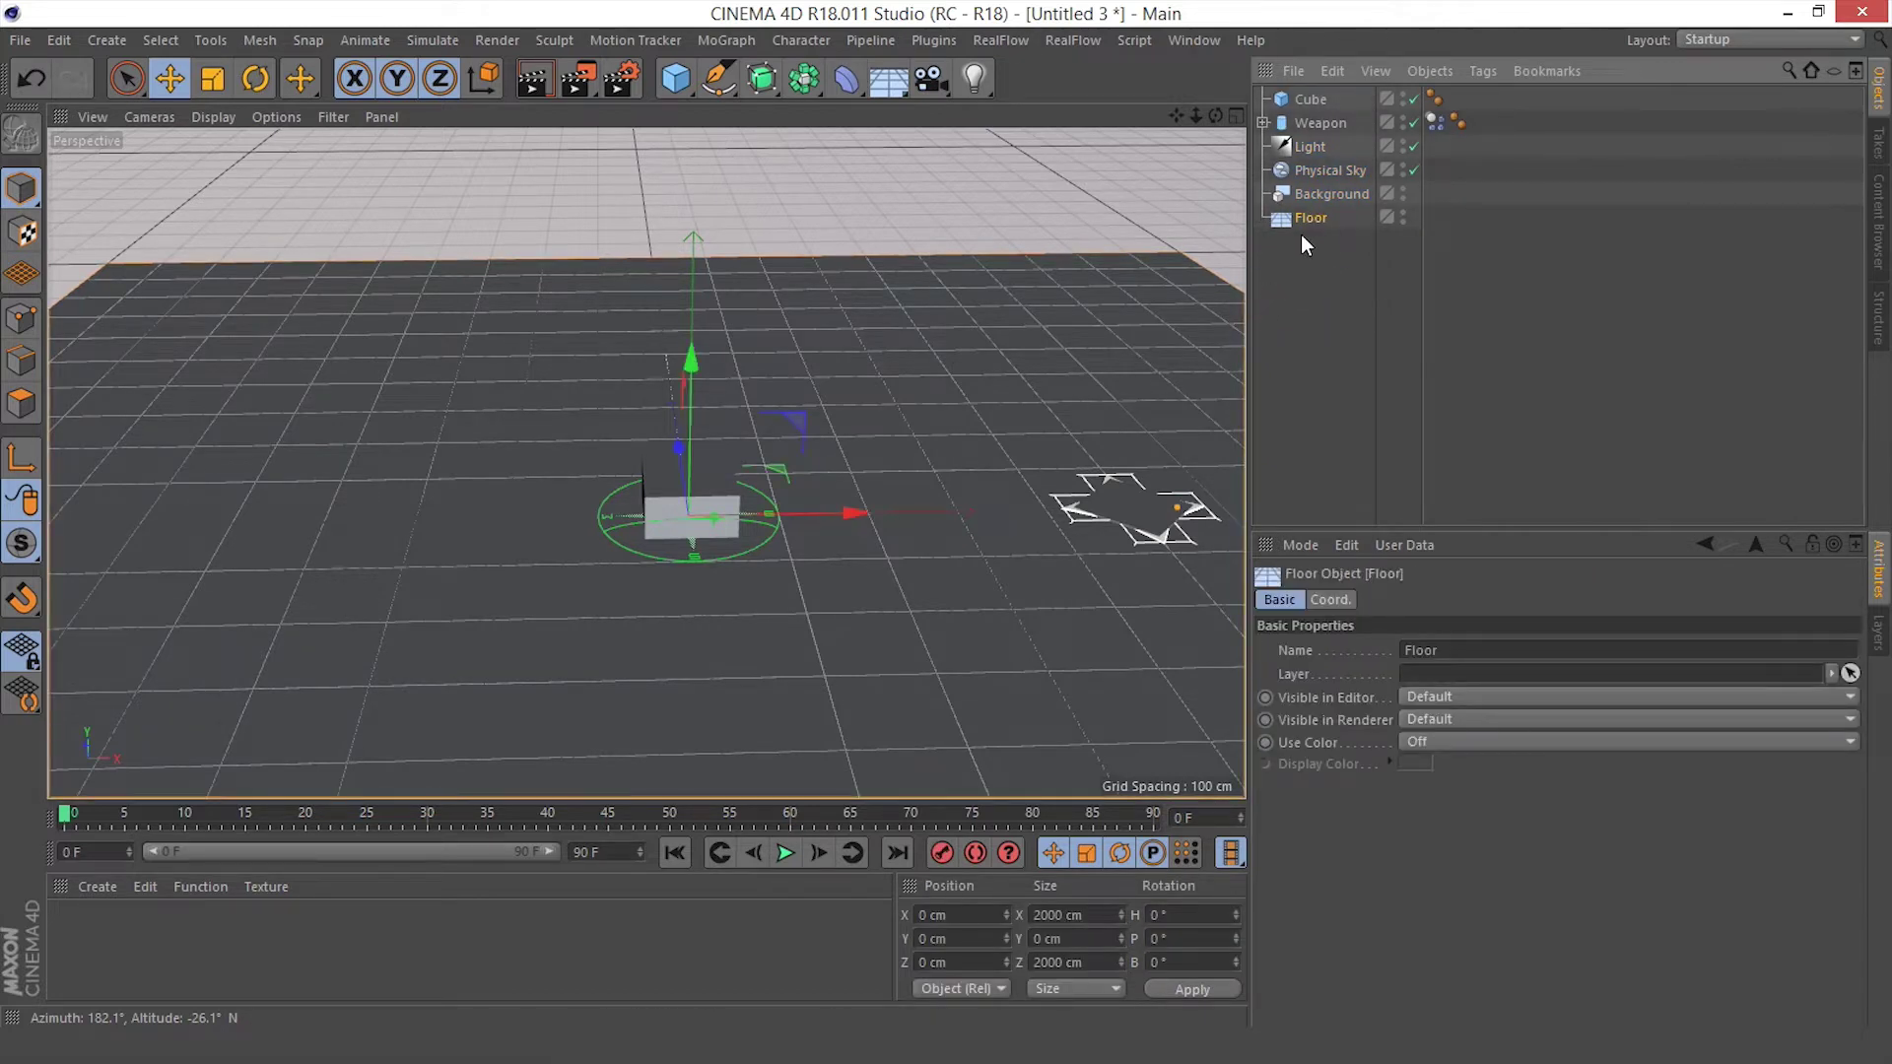
# Add a second cube at the origin while working in the Front view
pyautogui.middleClick(736, 554)
pyautogui.middleClick(947, 567)
pyautogui.scroll(5, 807, 481)
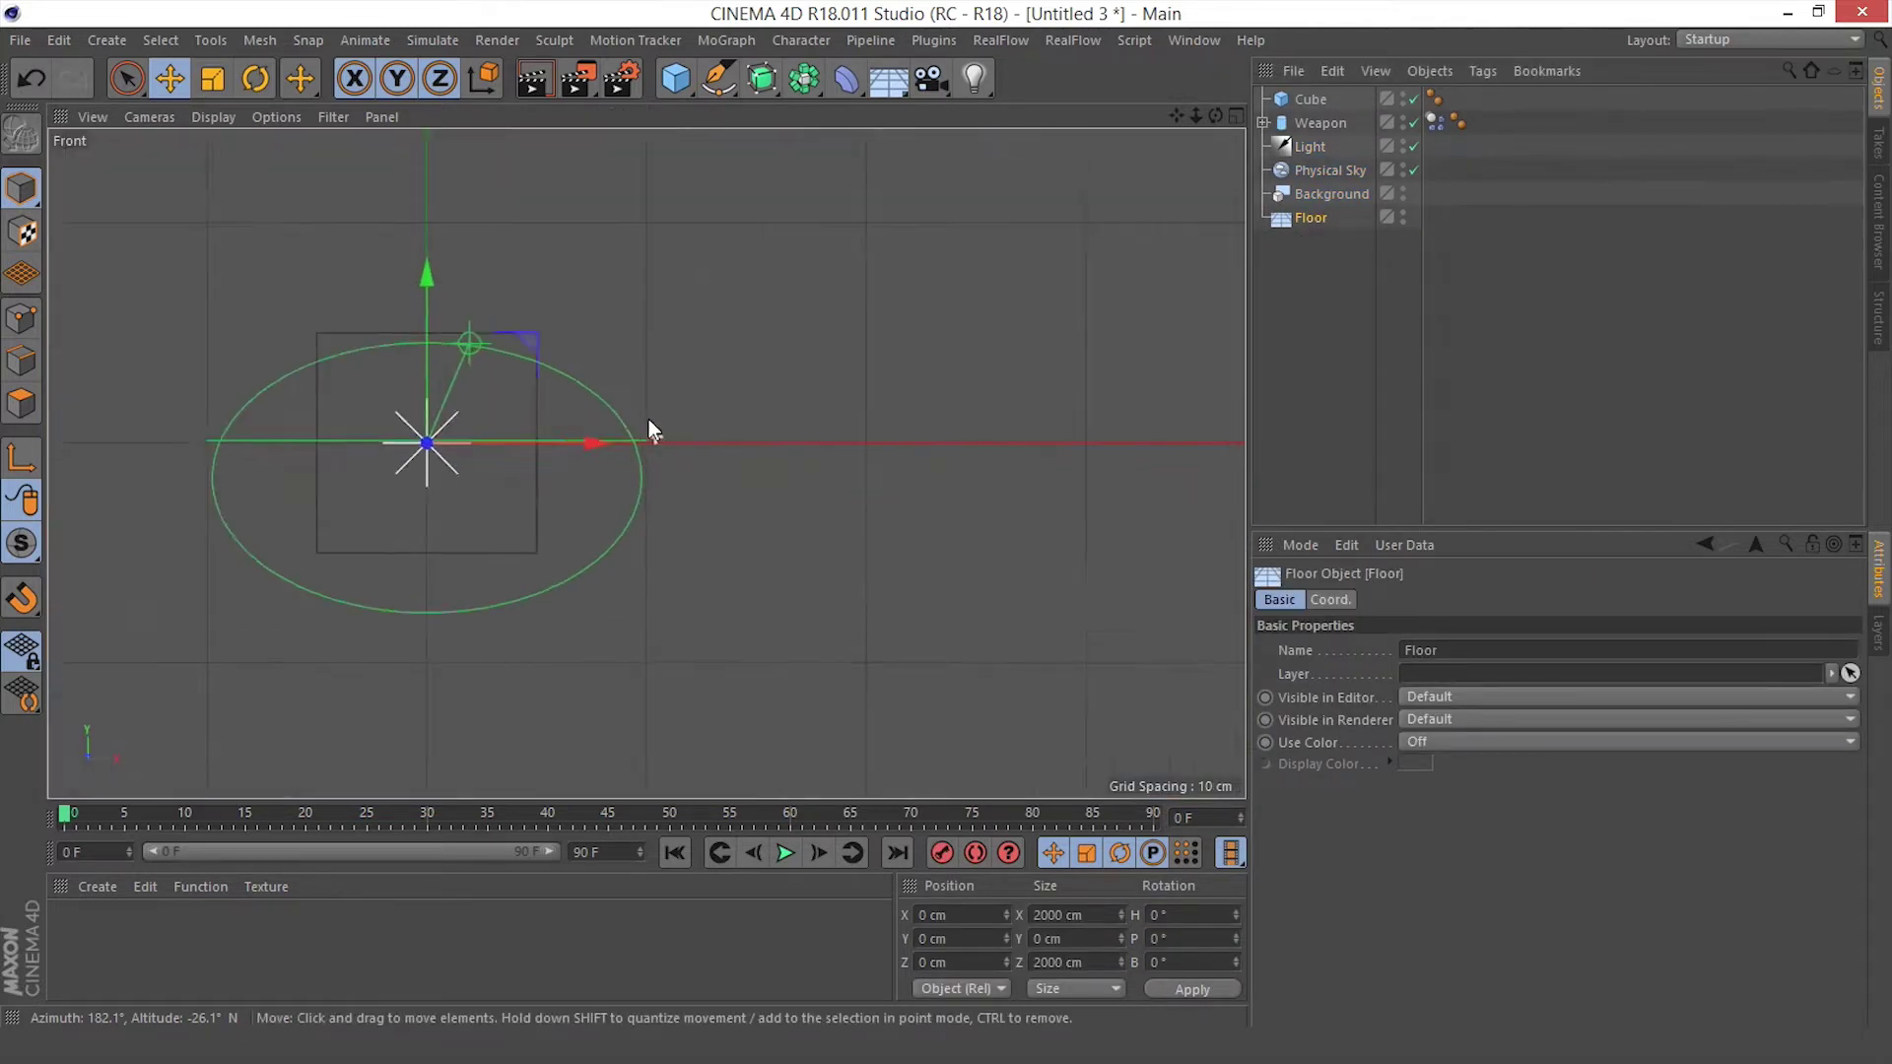
pyautogui.keyDown('alt'); pyautogui.moveTo(685, 347); pyautogui.dragTo(848, 387, button='middle'); pyautogui.keyUp('alt')
pyautogui.click(1312, 100)
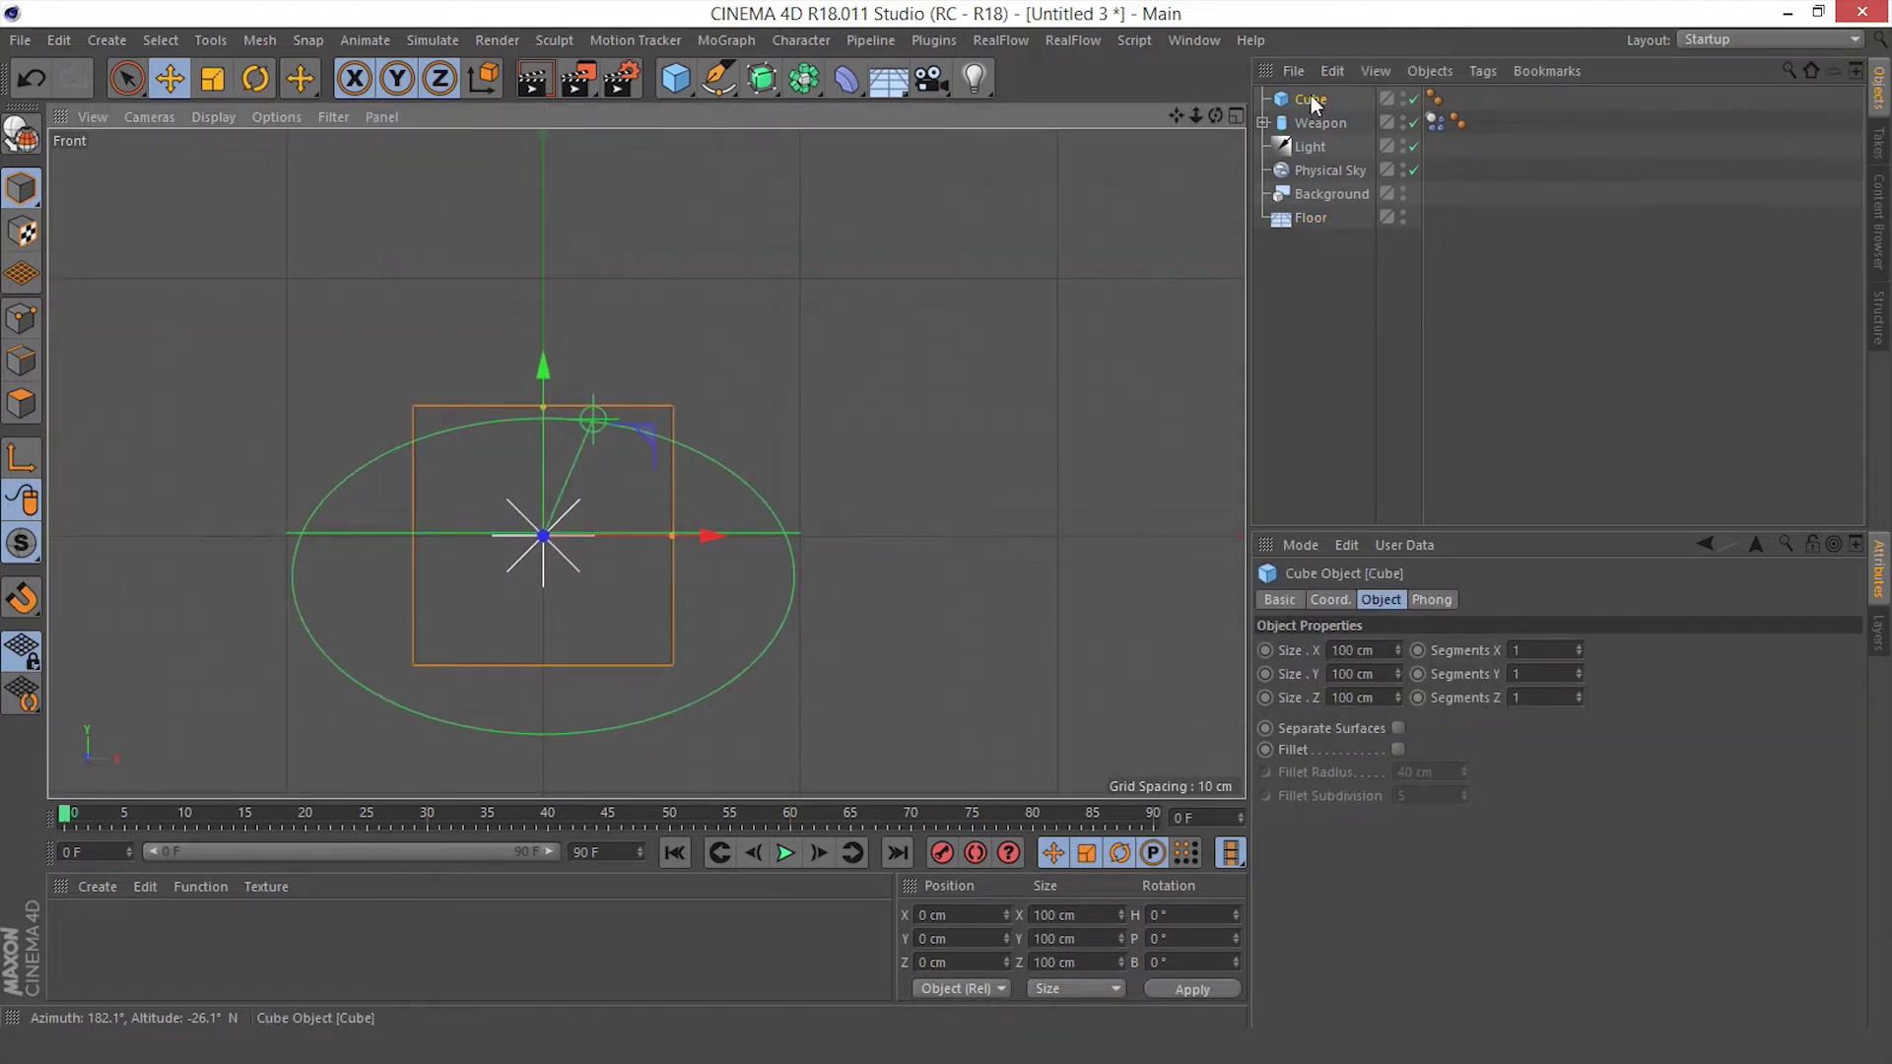
pyautogui.moveTo(682, 85); pyautogui.dragTo(878, 121)
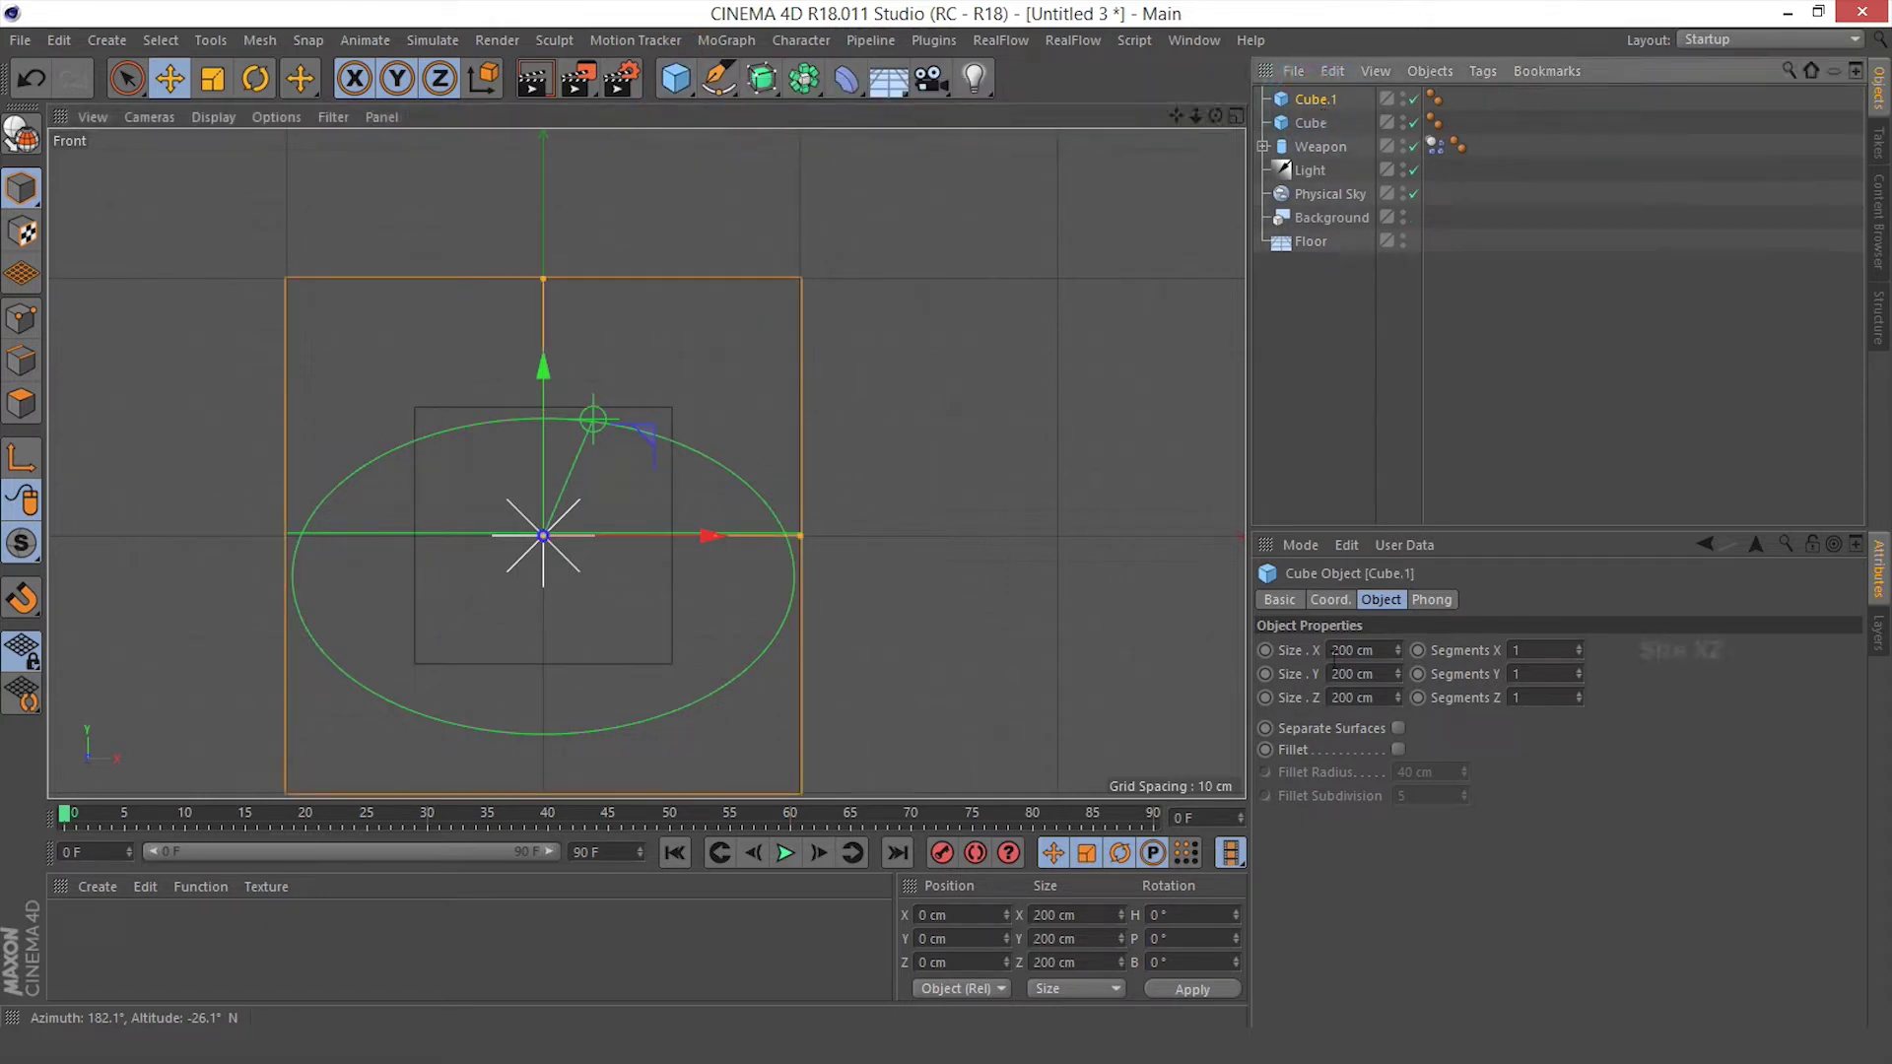
# Set the second cube's Y size to 100 cm
pyautogui.moveTo(1374, 672); pyautogui.dragTo(1300, 682)
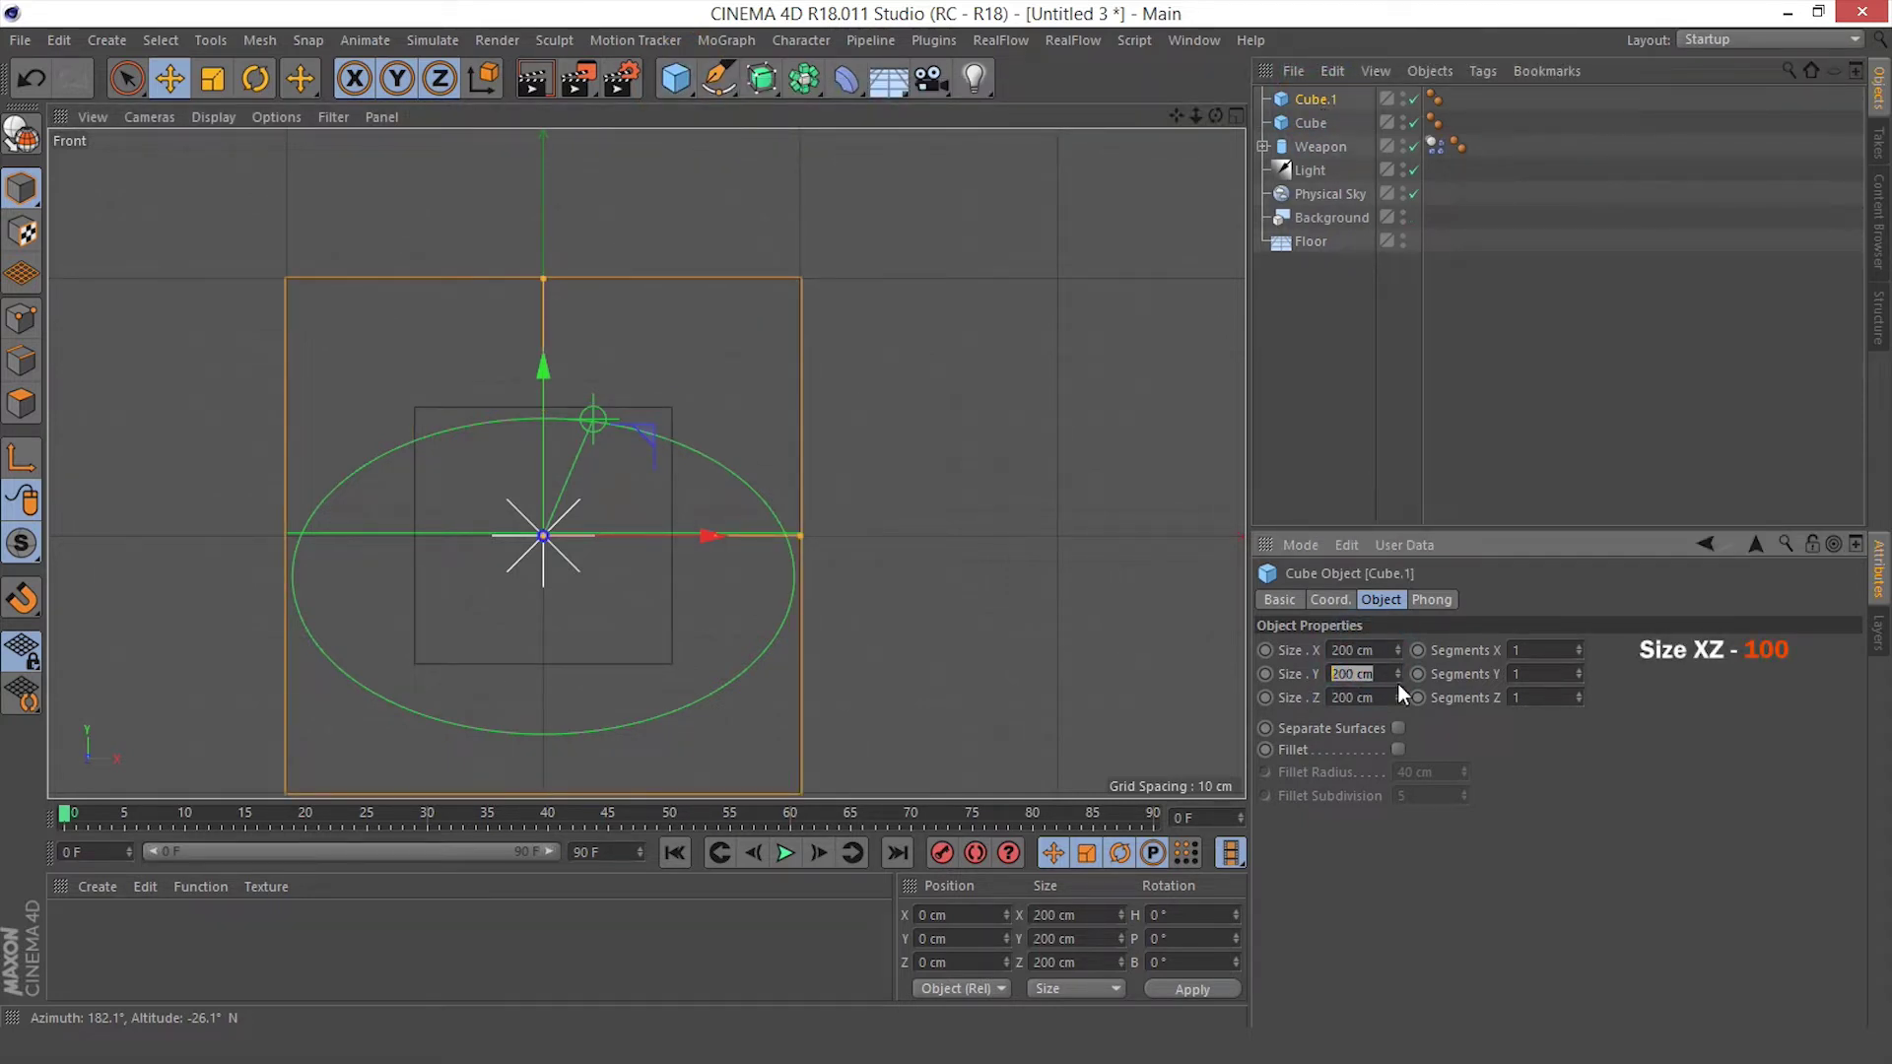
pyautogui.write('100')
pyautogui.press('Return')
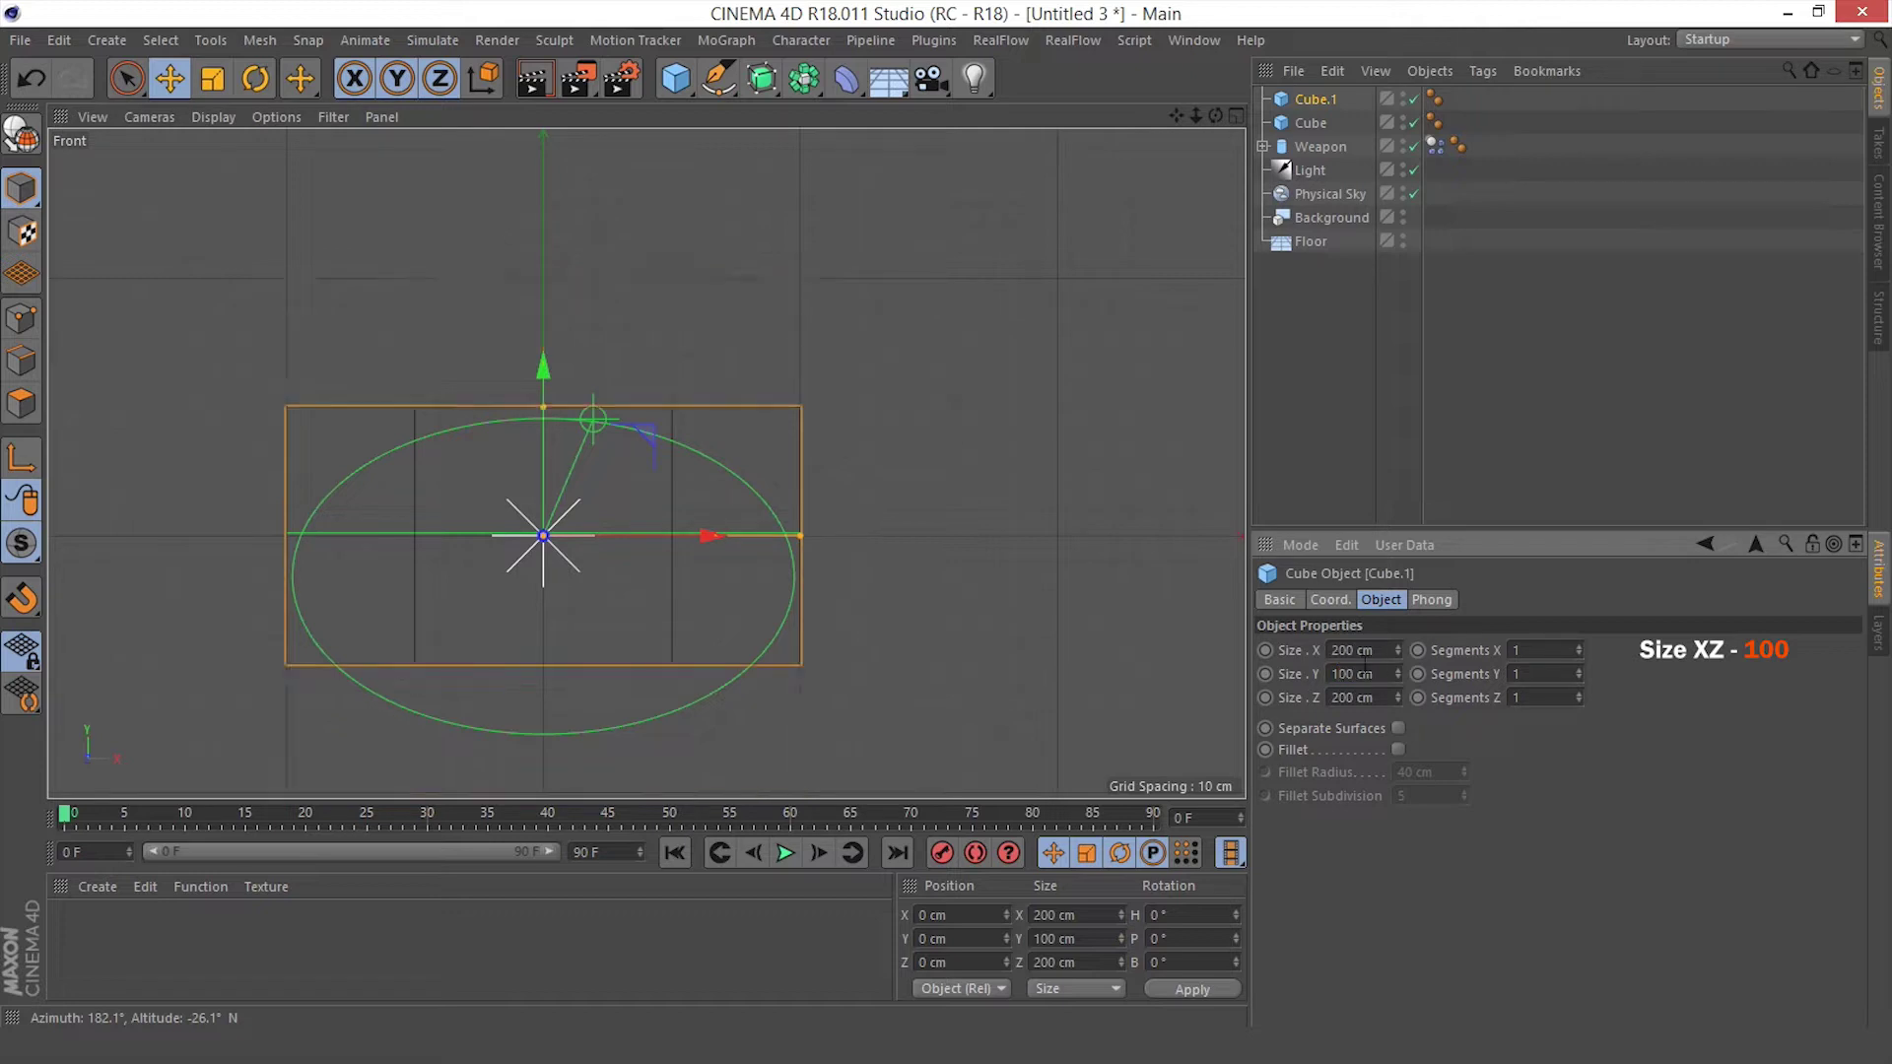
# Undo the second cube's last Y size change and set its X size to 100 cm
pyautogui.hotkey('ctrl', 'z')
pyautogui.moveTo(1397, 649); pyautogui.dragTo(1263, 640)
pyautogui.write('100')
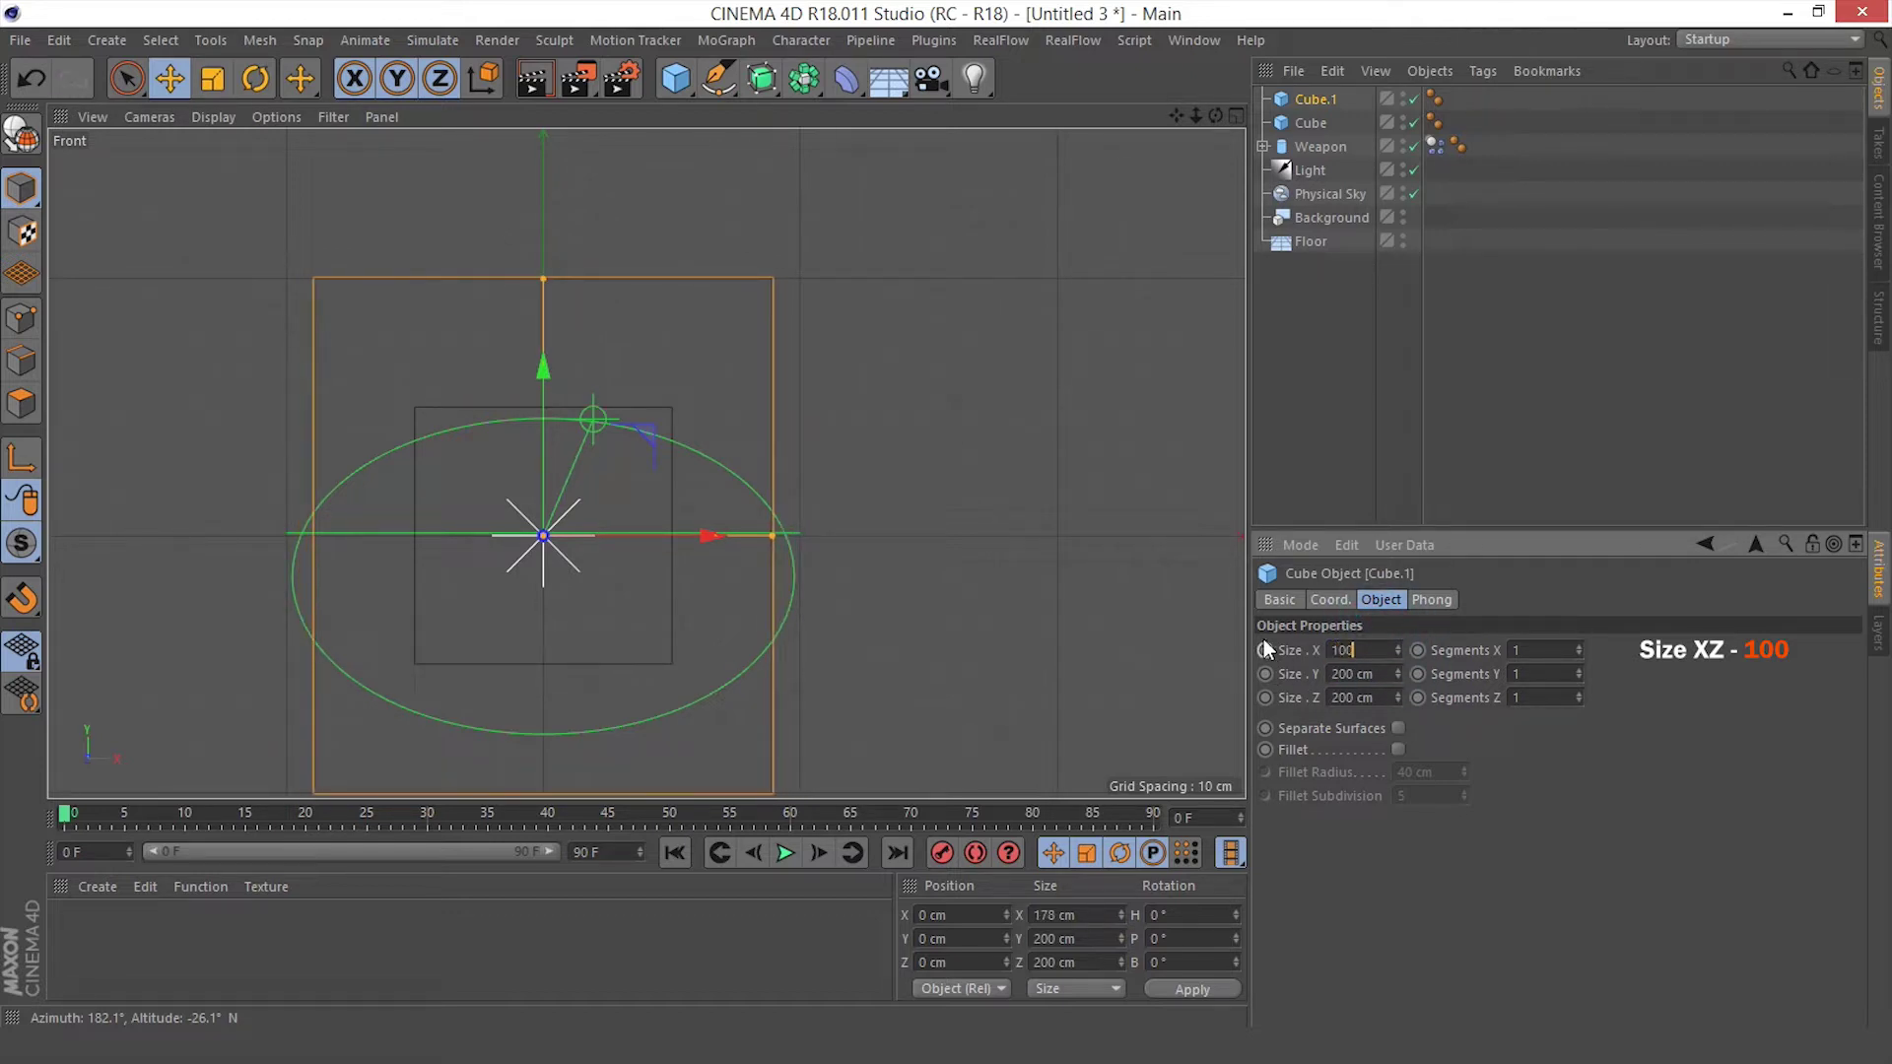
pyautogui.press('Return')
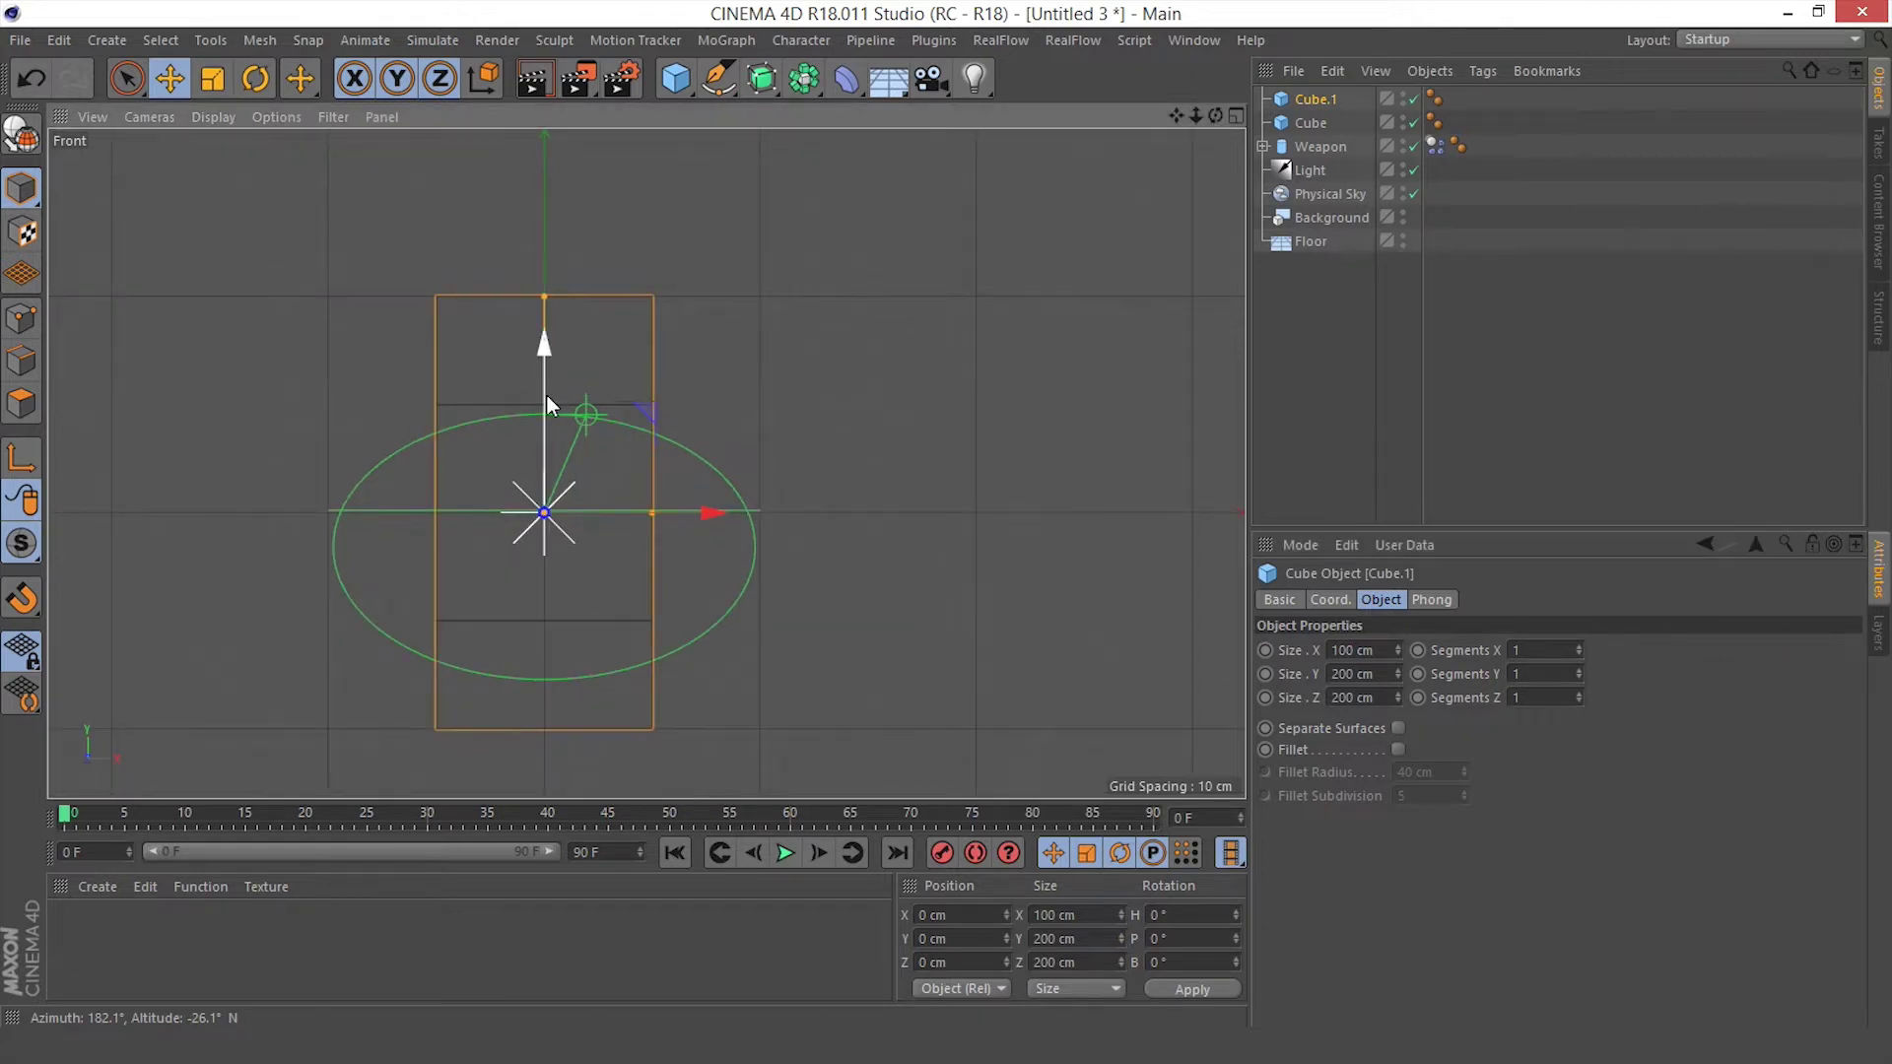
# Raise the second cube to Y 100 cm and the first cube to Y 250 cm so they stack above the origin
pyautogui.keyDown('shift'); pyautogui.moveTo(544, 340); pyautogui.dragTo(574, 178); pyautogui.keyUp('shift')
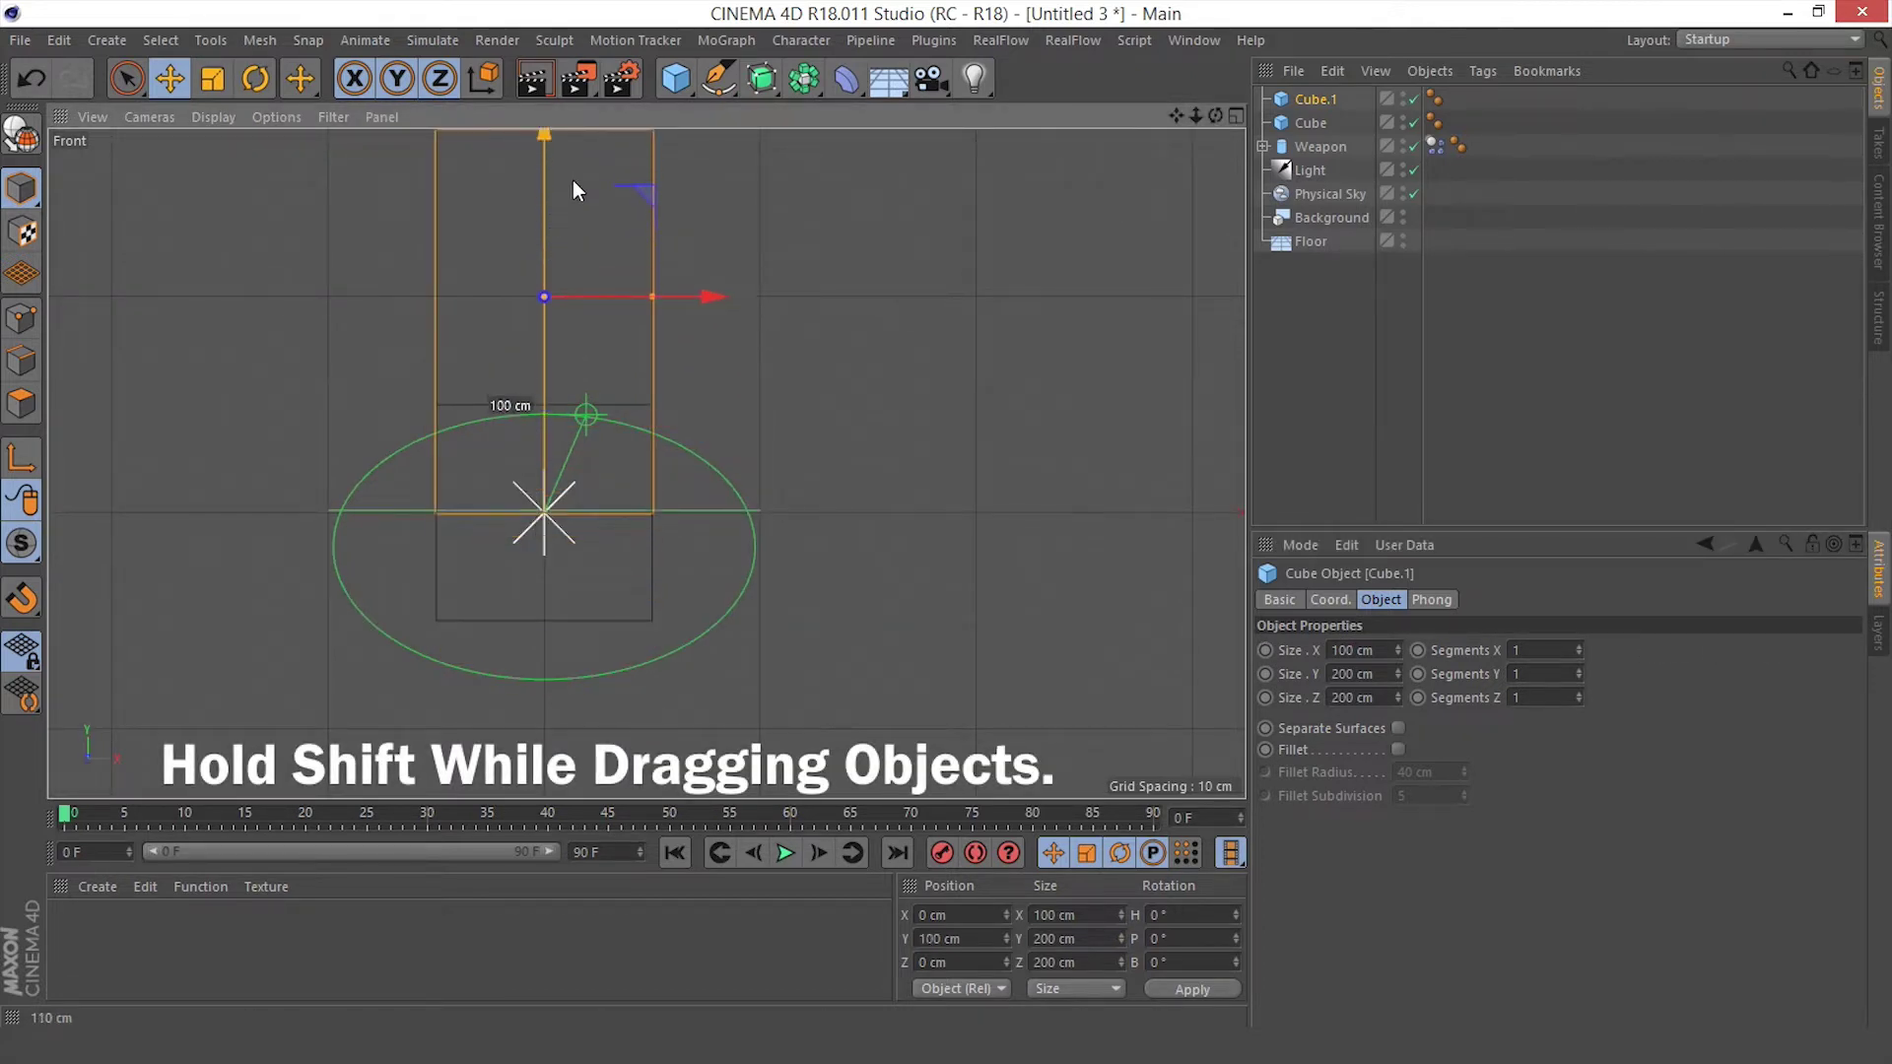
pyautogui.click(1316, 123)
pyautogui.scroll(-3, 926, 292)
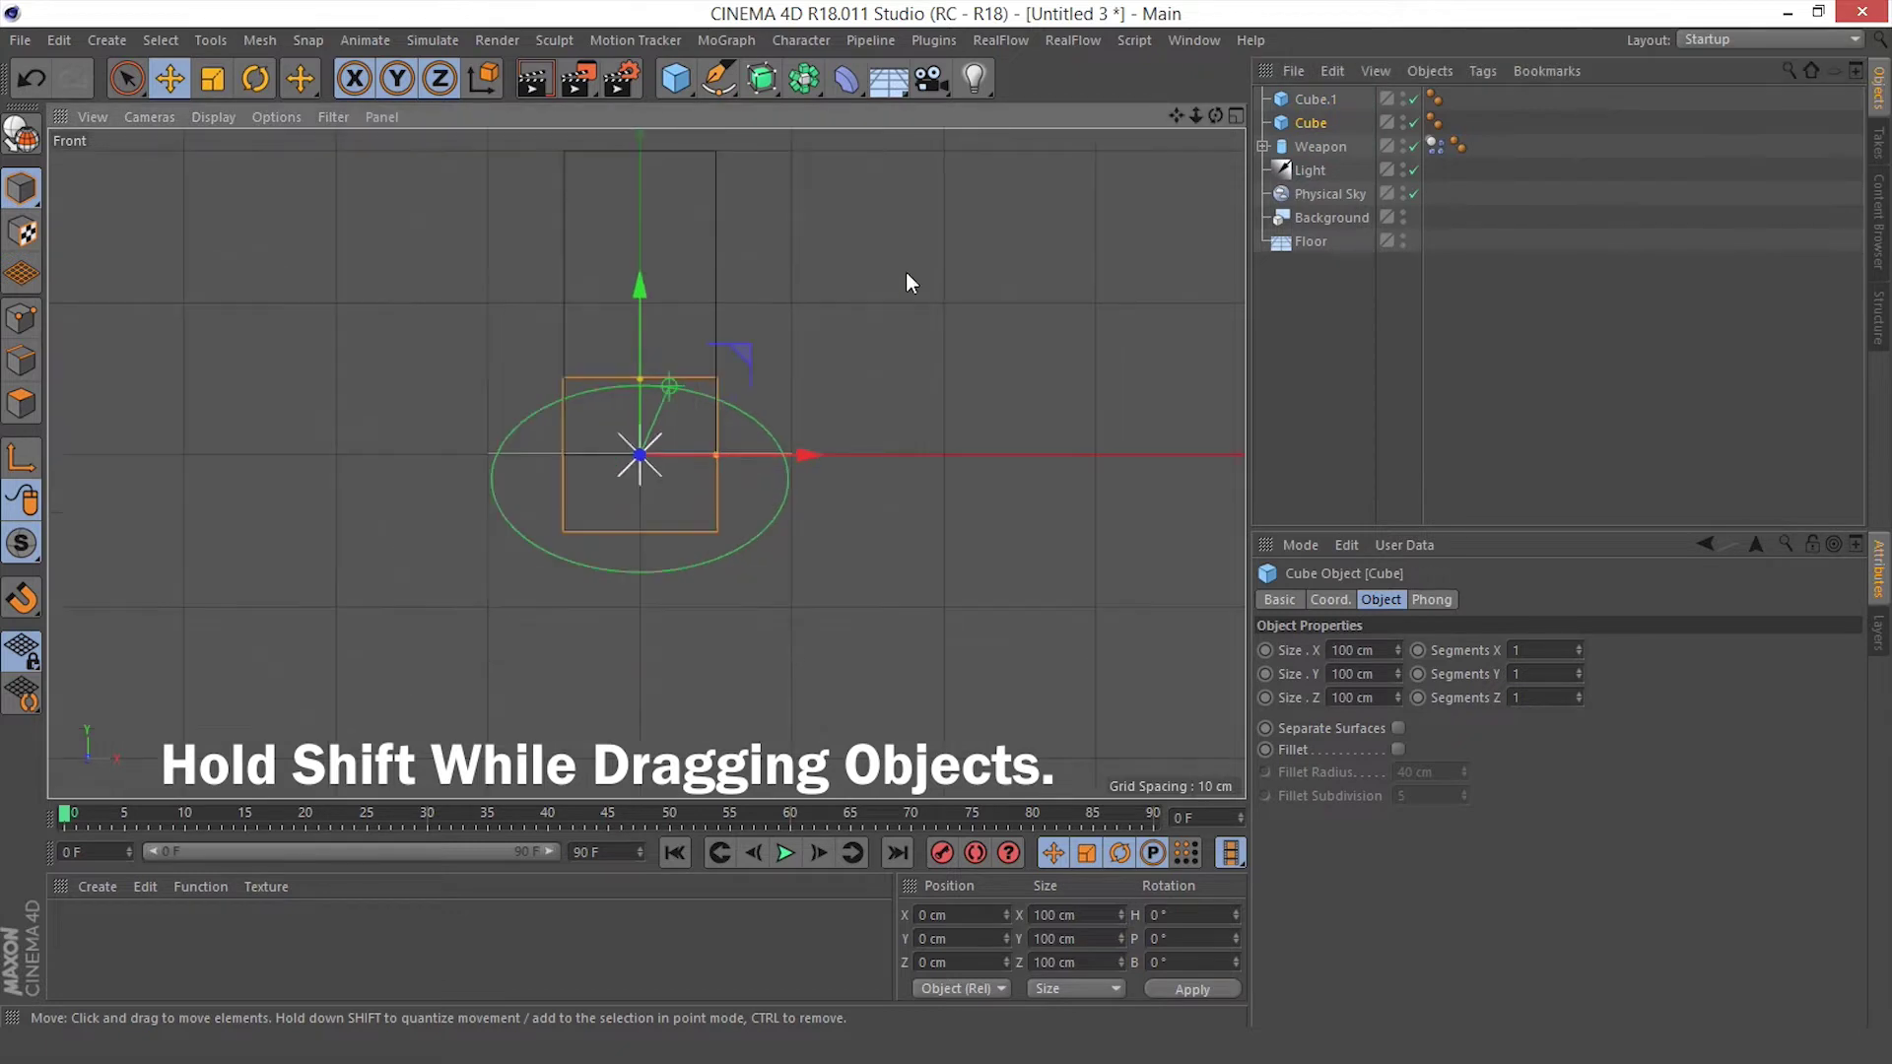
pyautogui.keyDown('alt'); pyautogui.moveTo(906, 272); pyautogui.dragTo(918, 470, button='middle'); pyautogui.keyUp('alt')
pyautogui.keyDown('shift'); pyautogui.moveTo(655, 509); pyautogui.dragTo(804, 124); pyautogui.keyUp('shift')
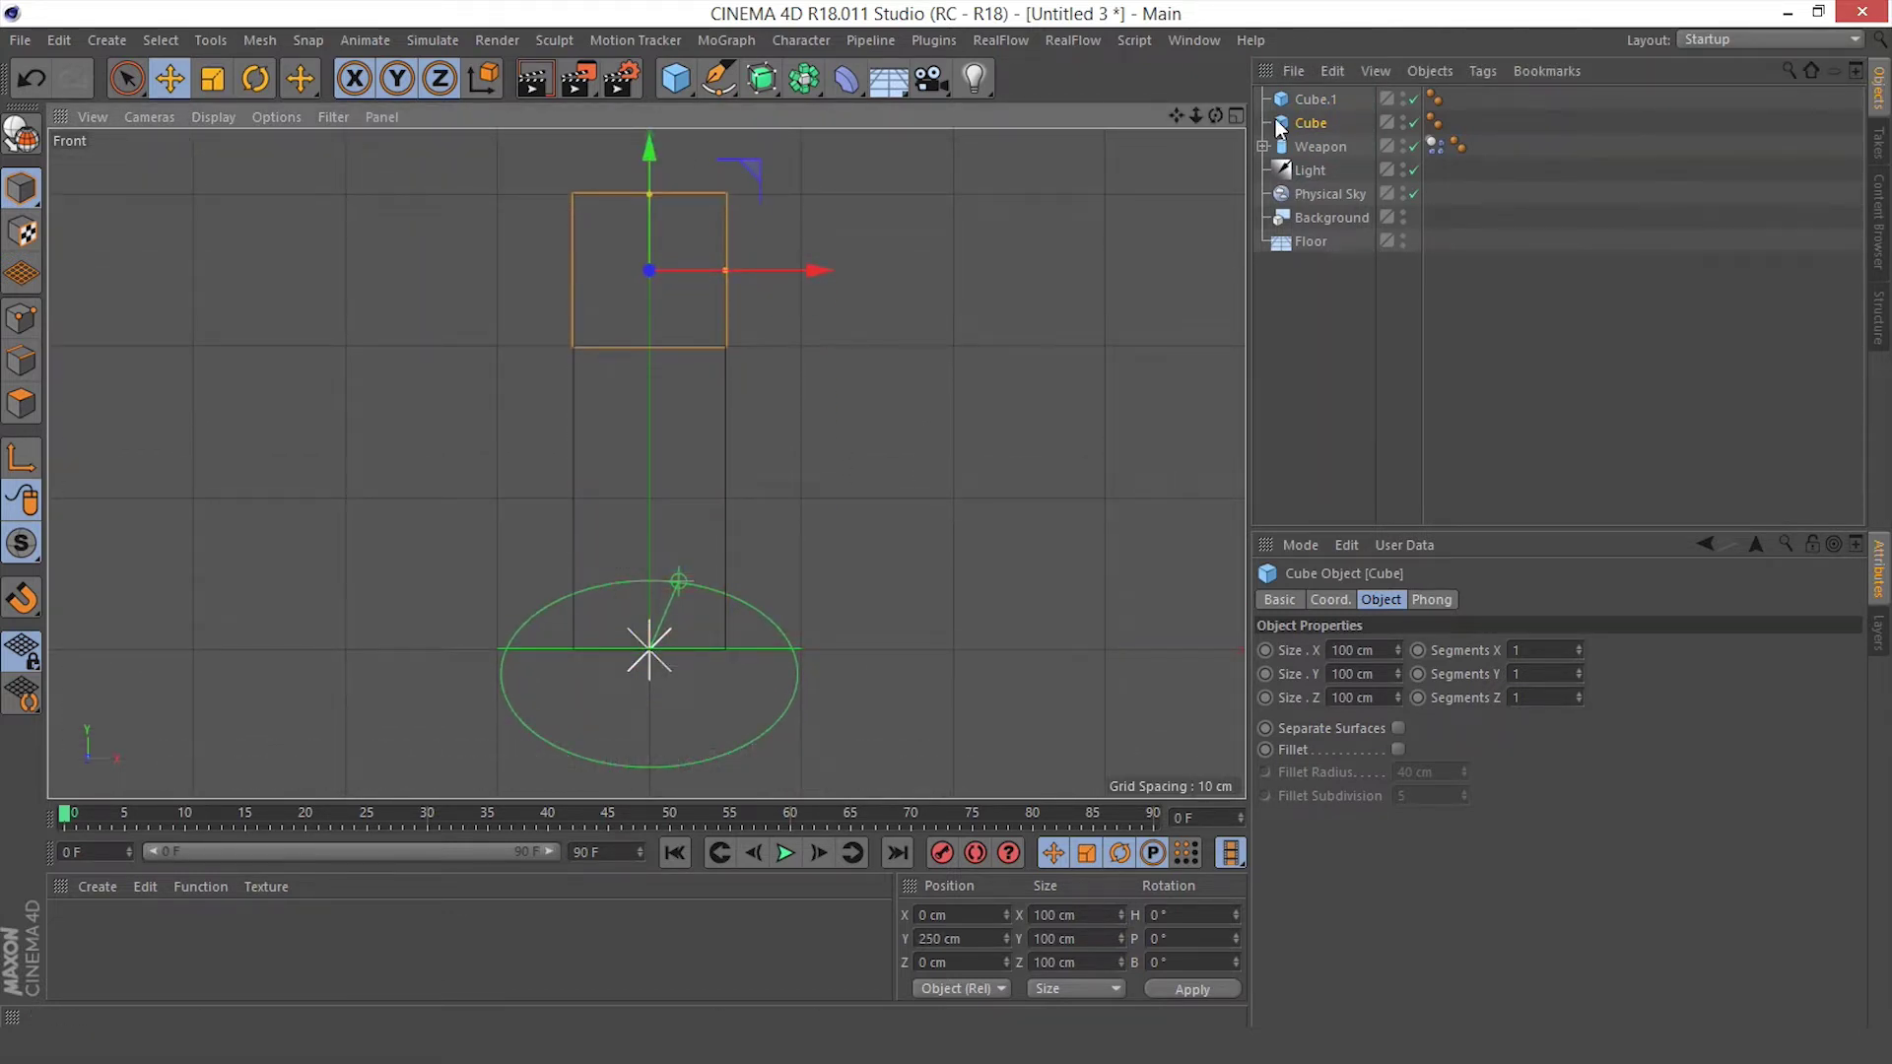
# Rename the upper cube Voronoi Cube and the lower, taller cube Collider Cube
pyautogui.doubleClick(1310, 122)
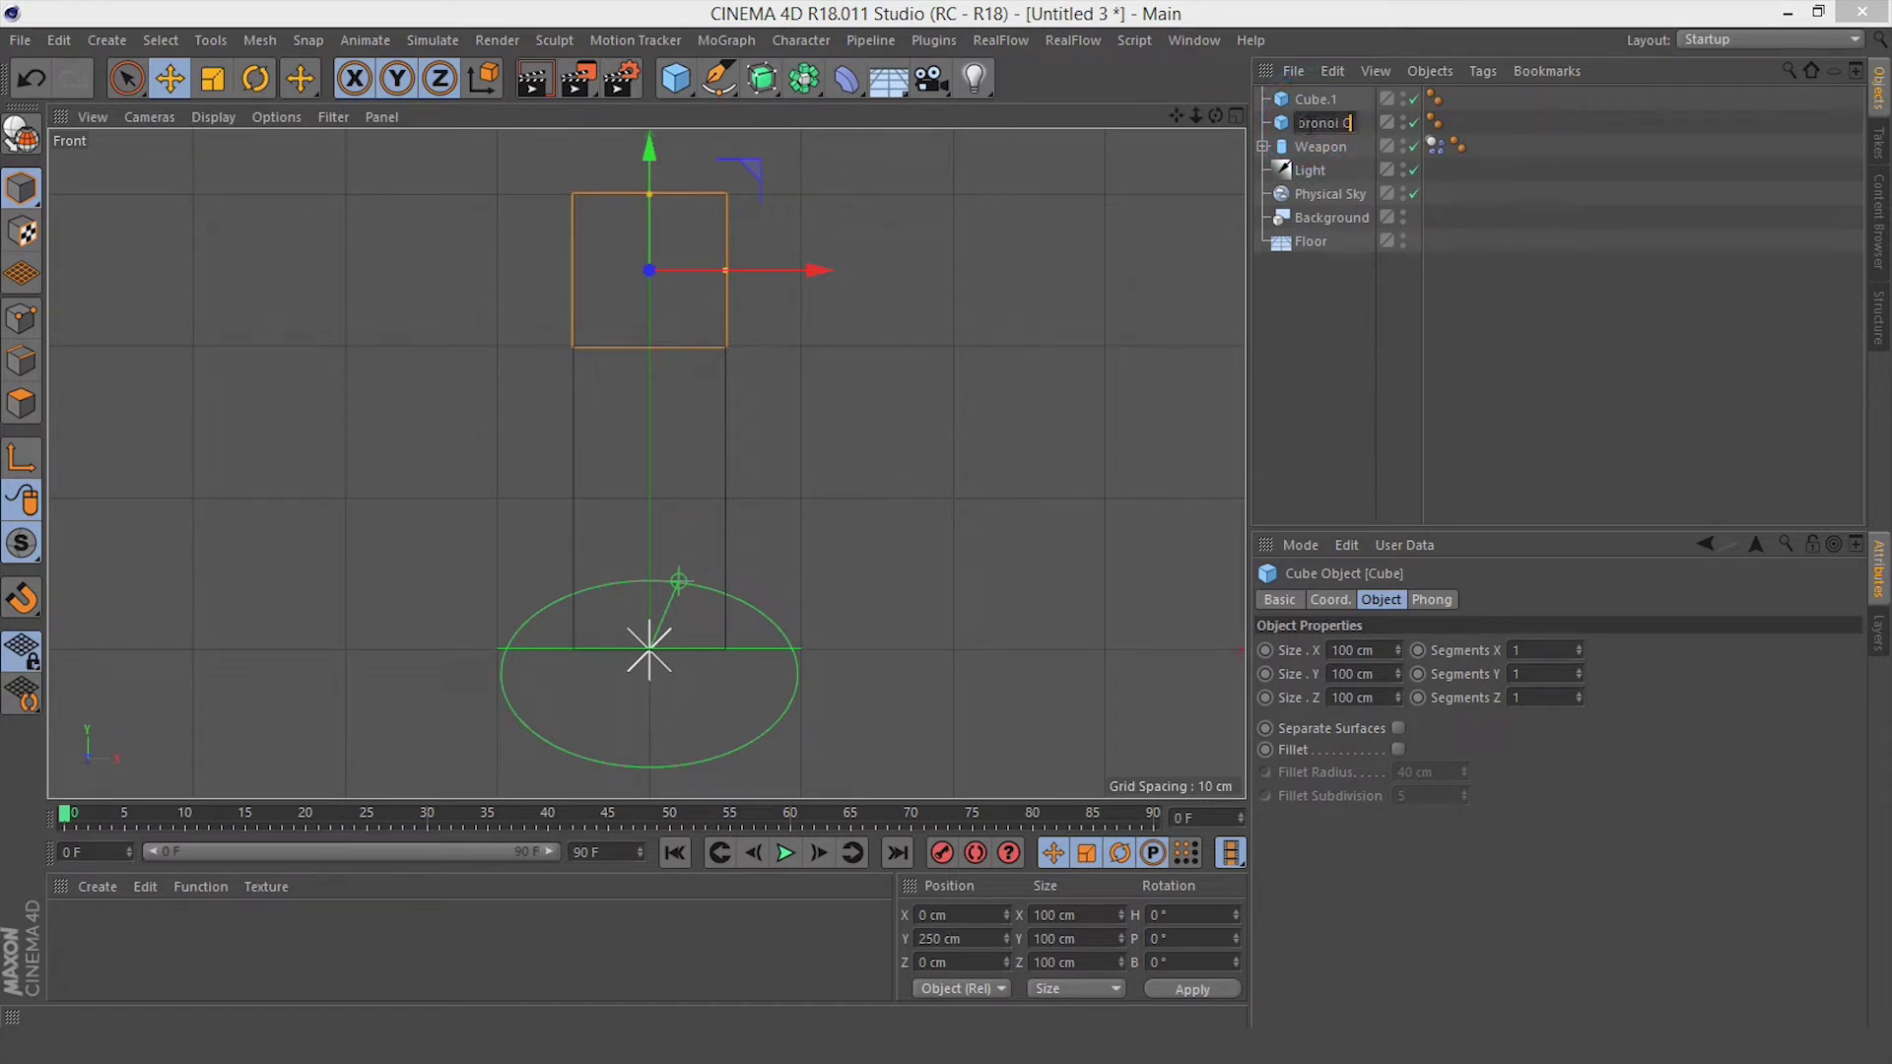
pyautogui.press('Return')
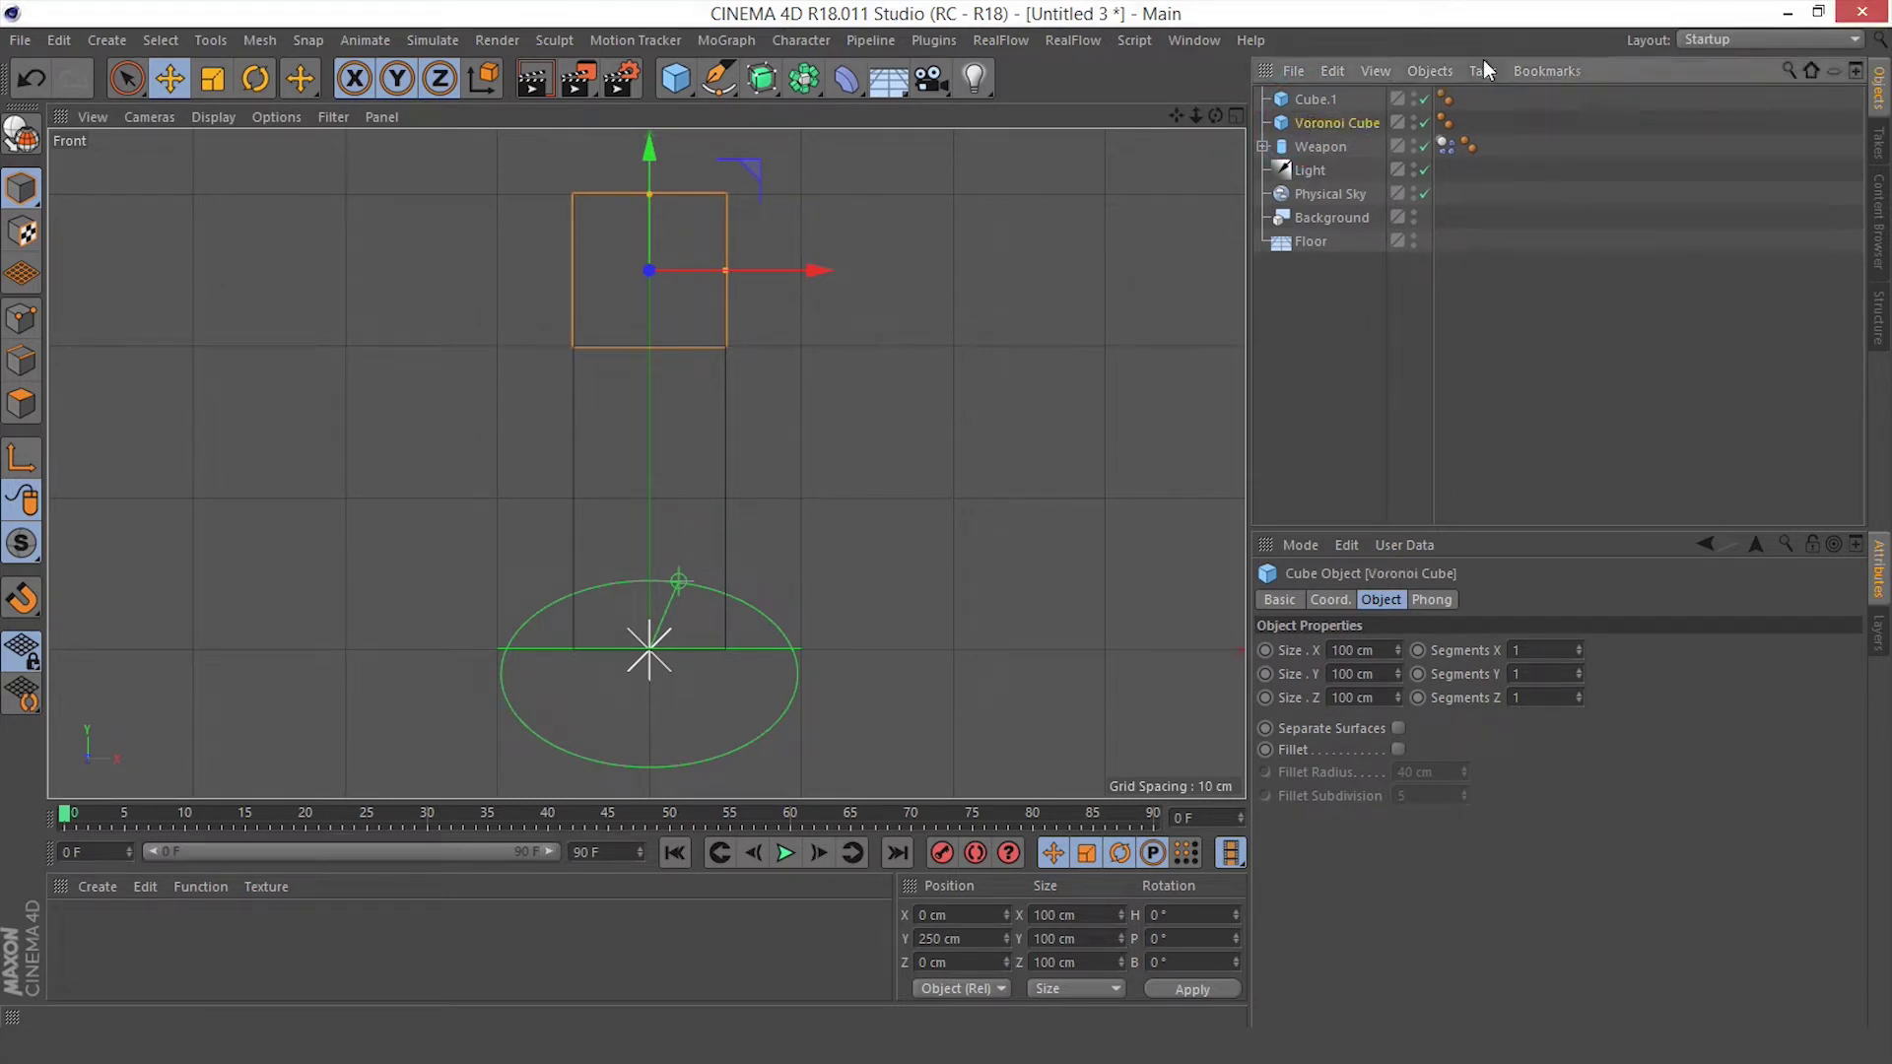
pyautogui.doubleClick(1327, 99)
pyautogui.write('Cu')
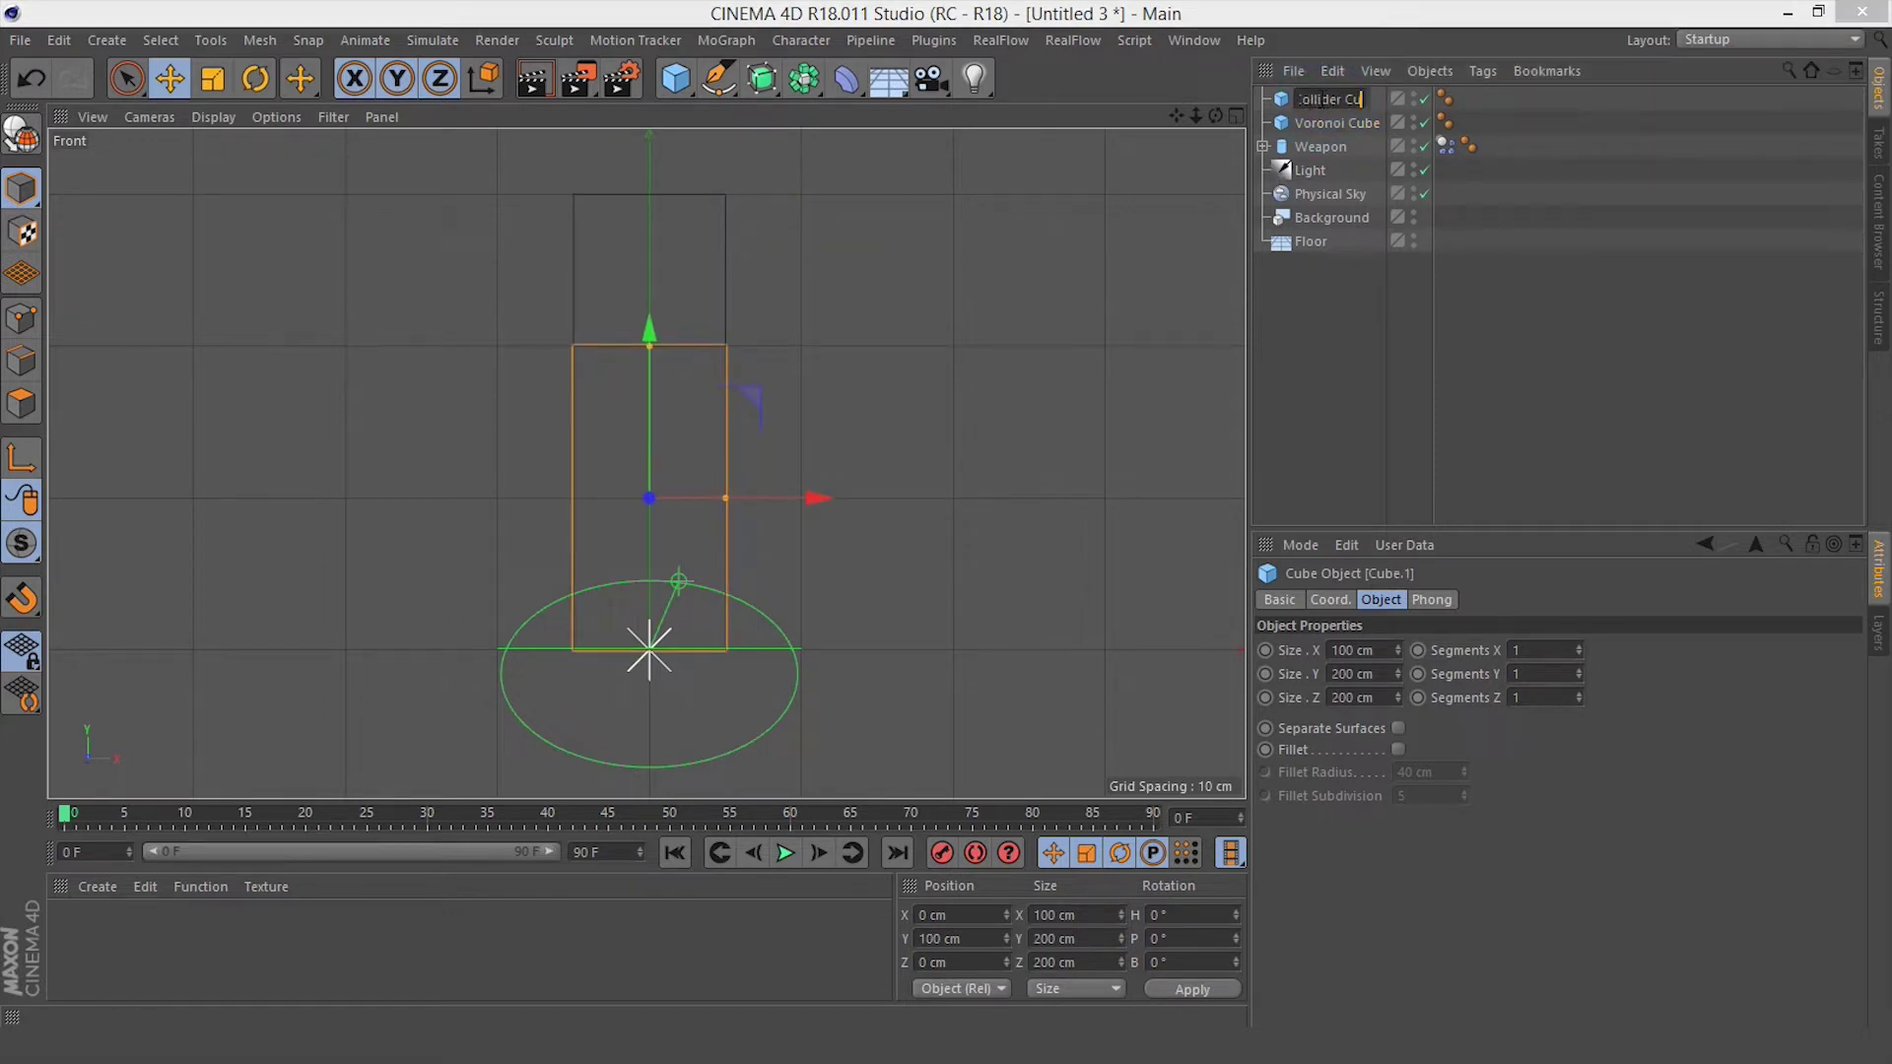
pyautogui.write('ollider Cube')
pyautogui.press('Return')
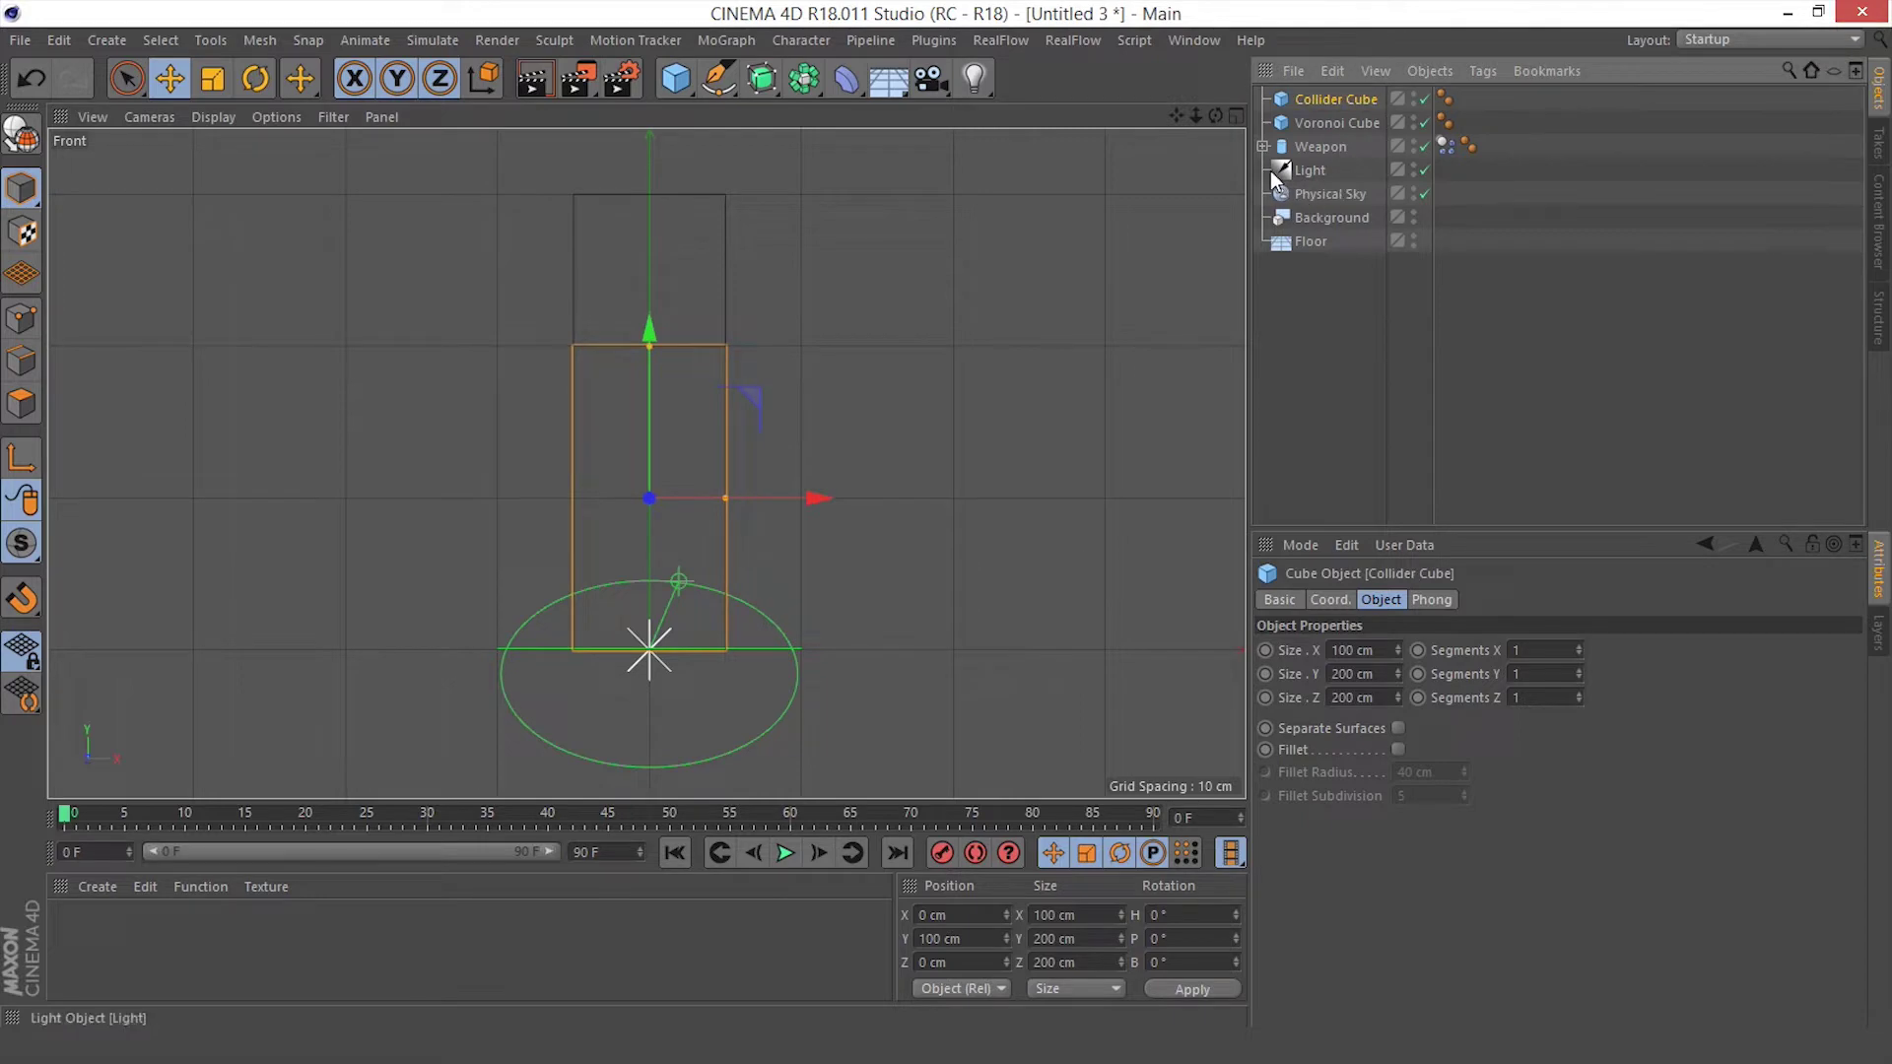
# Set the Collider Cube's Z size to 100 cm while working in the Perspective view
pyautogui.middleClick(696, 375)
pyautogui.middleClick(576, 345)
pyautogui.keyDown('alt'); pyautogui.moveTo(600, 358); pyautogui.dragTo(865, 320); pyautogui.keyUp('alt')
pyautogui.scroll(1, 865, 321)
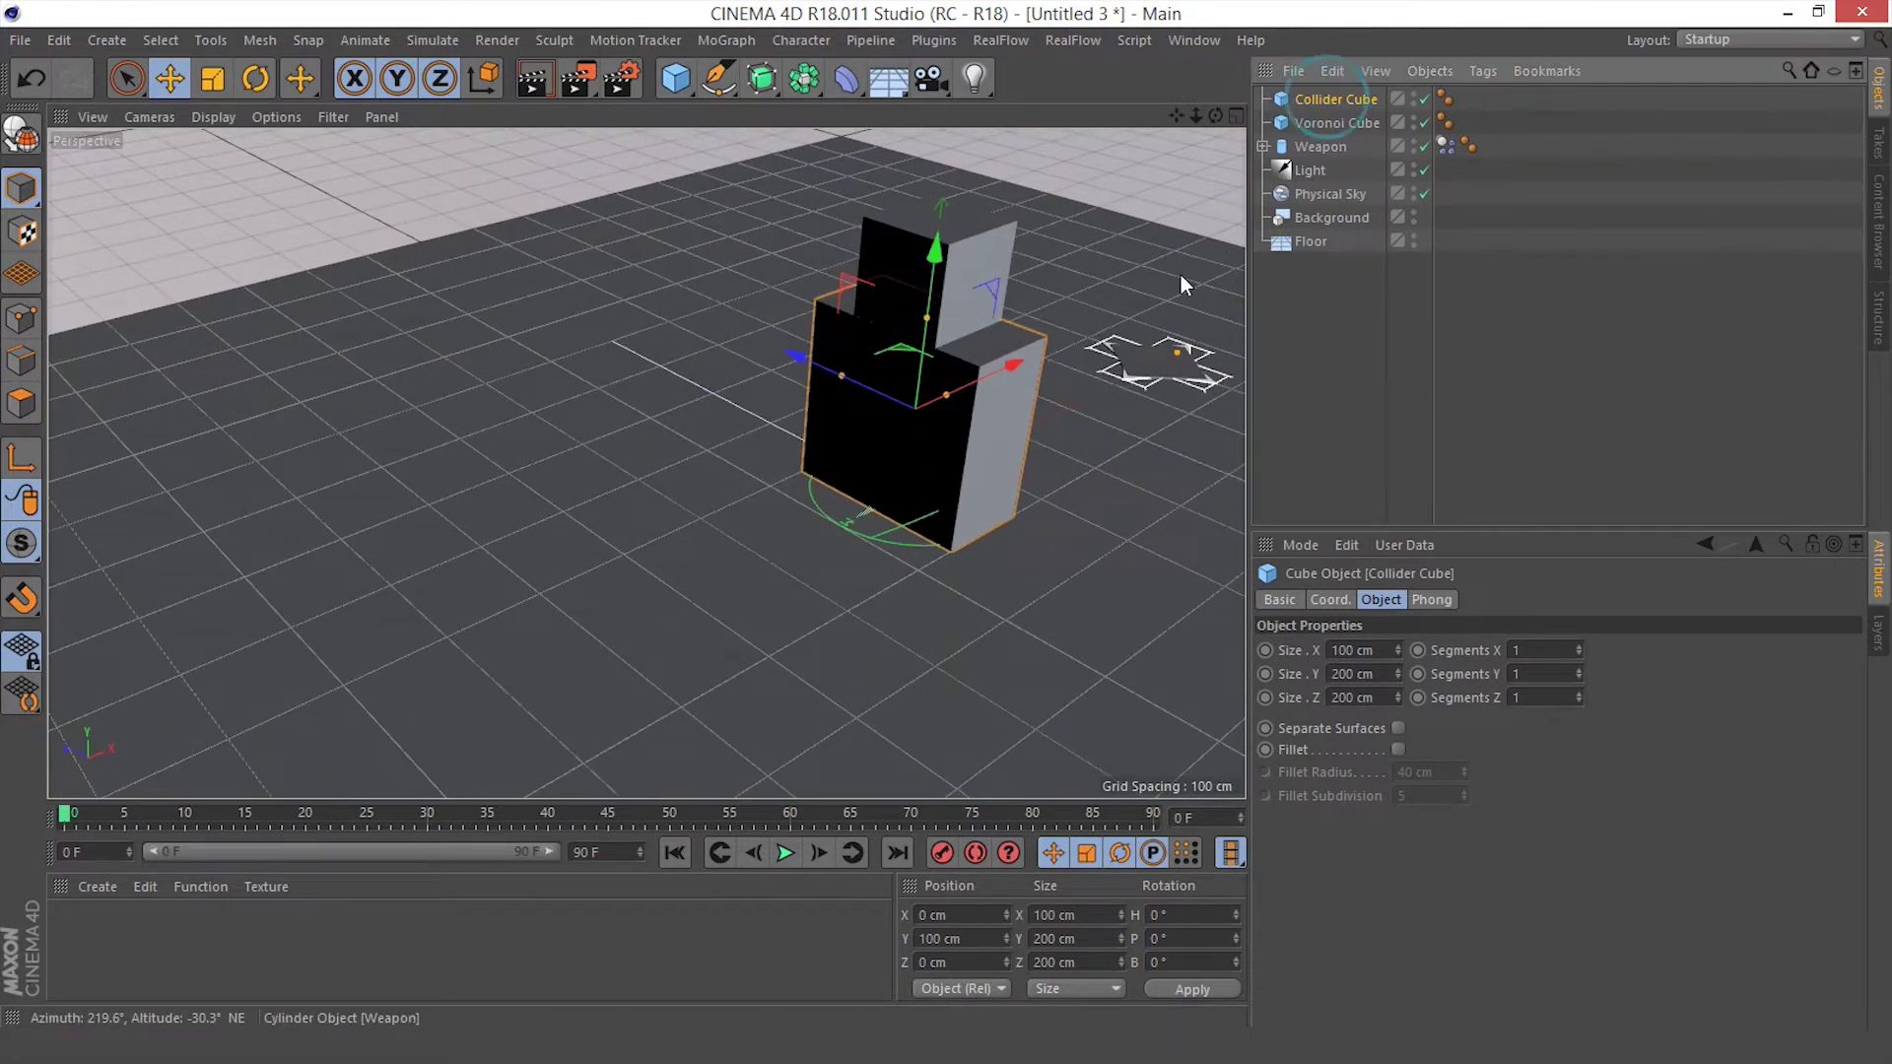
pyautogui.scroll(1, 998, 354)
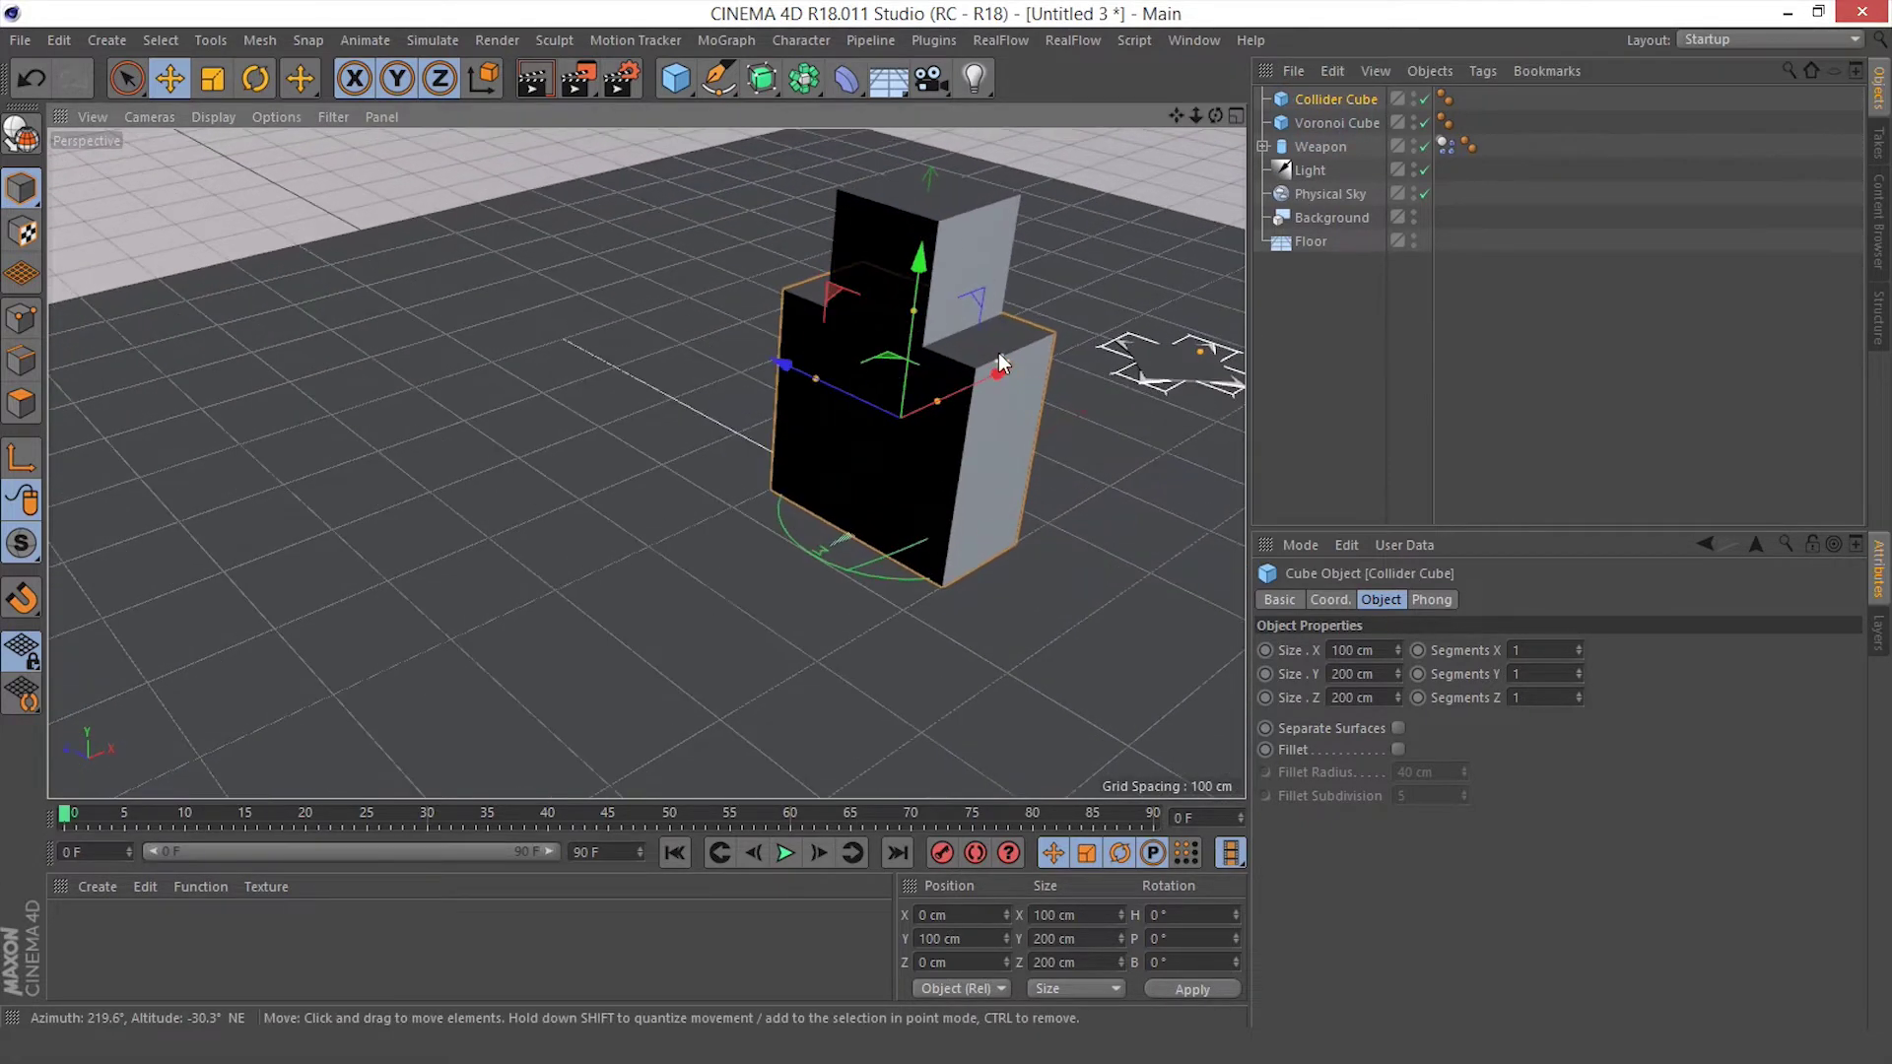
pyautogui.moveTo(1397, 696); pyautogui.dragTo(1397, 702)
pyautogui.doubleClick(1375, 696)
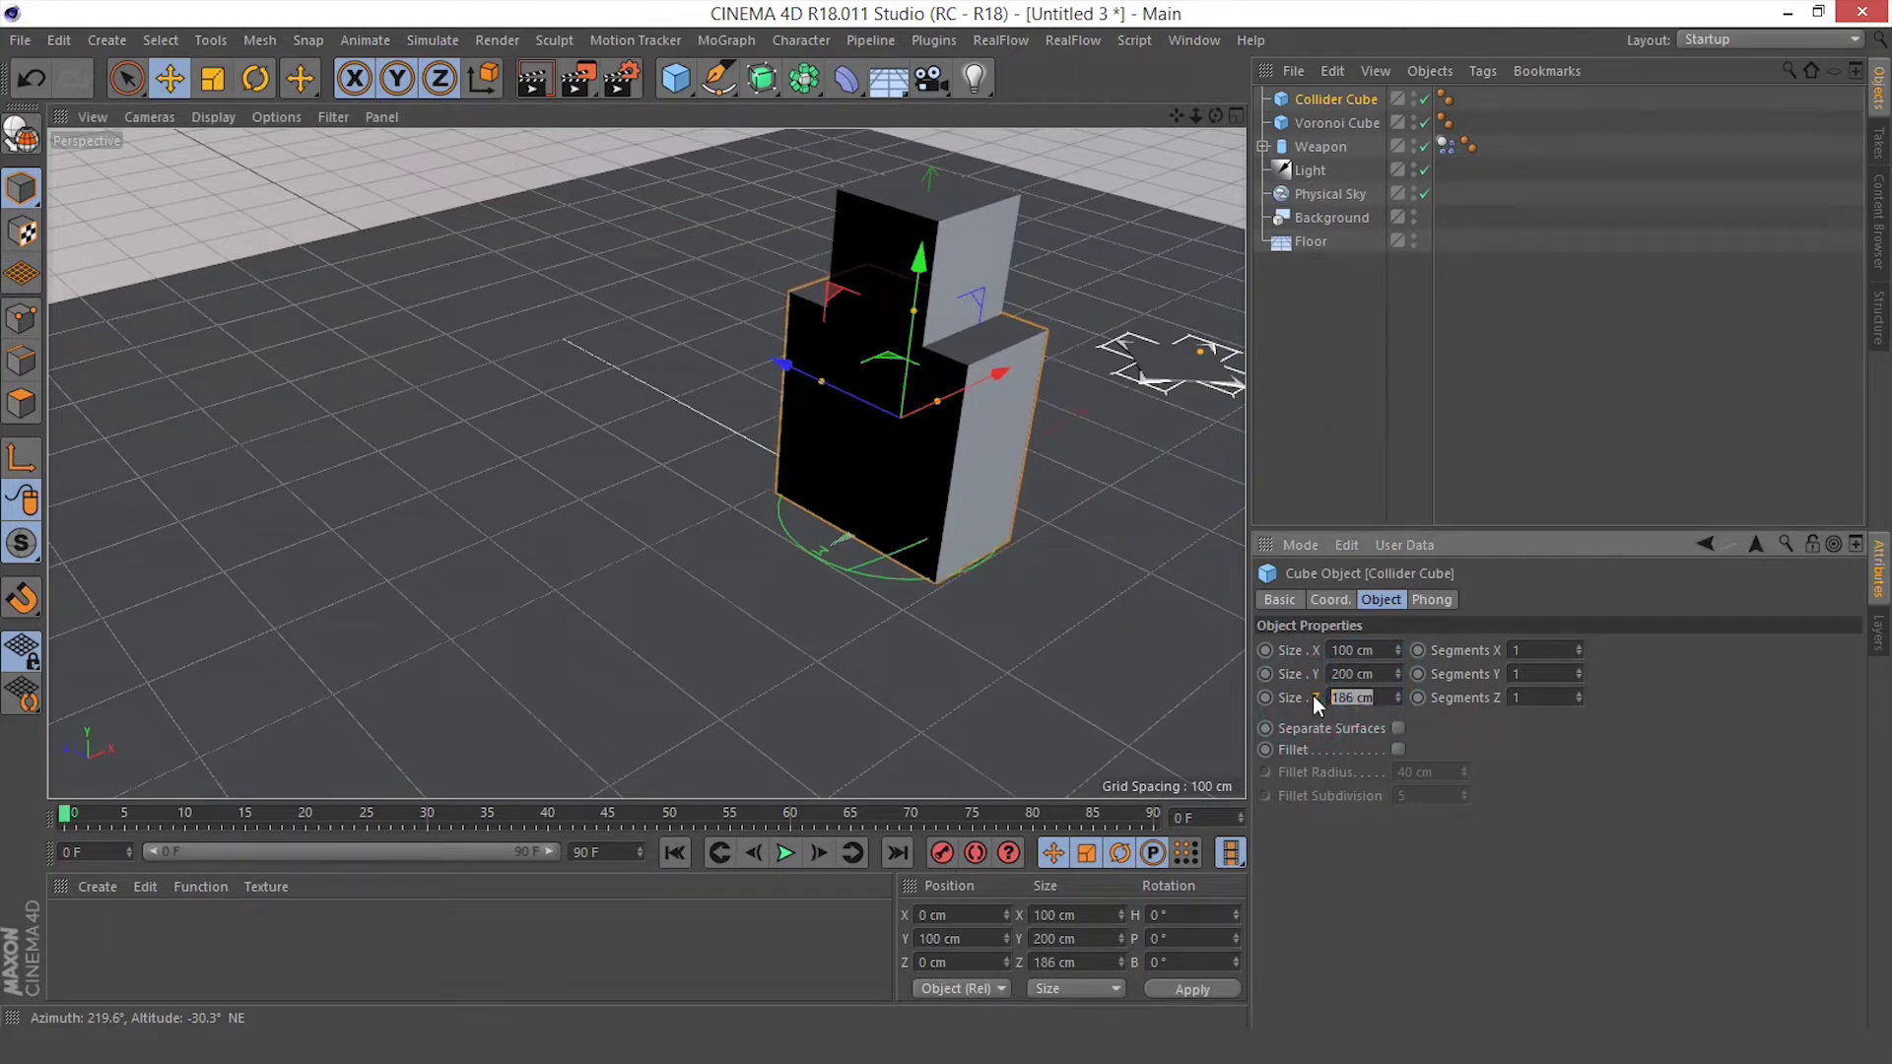
pyautogui.write('1')
pyautogui.scroll(-2, 1089, 525)
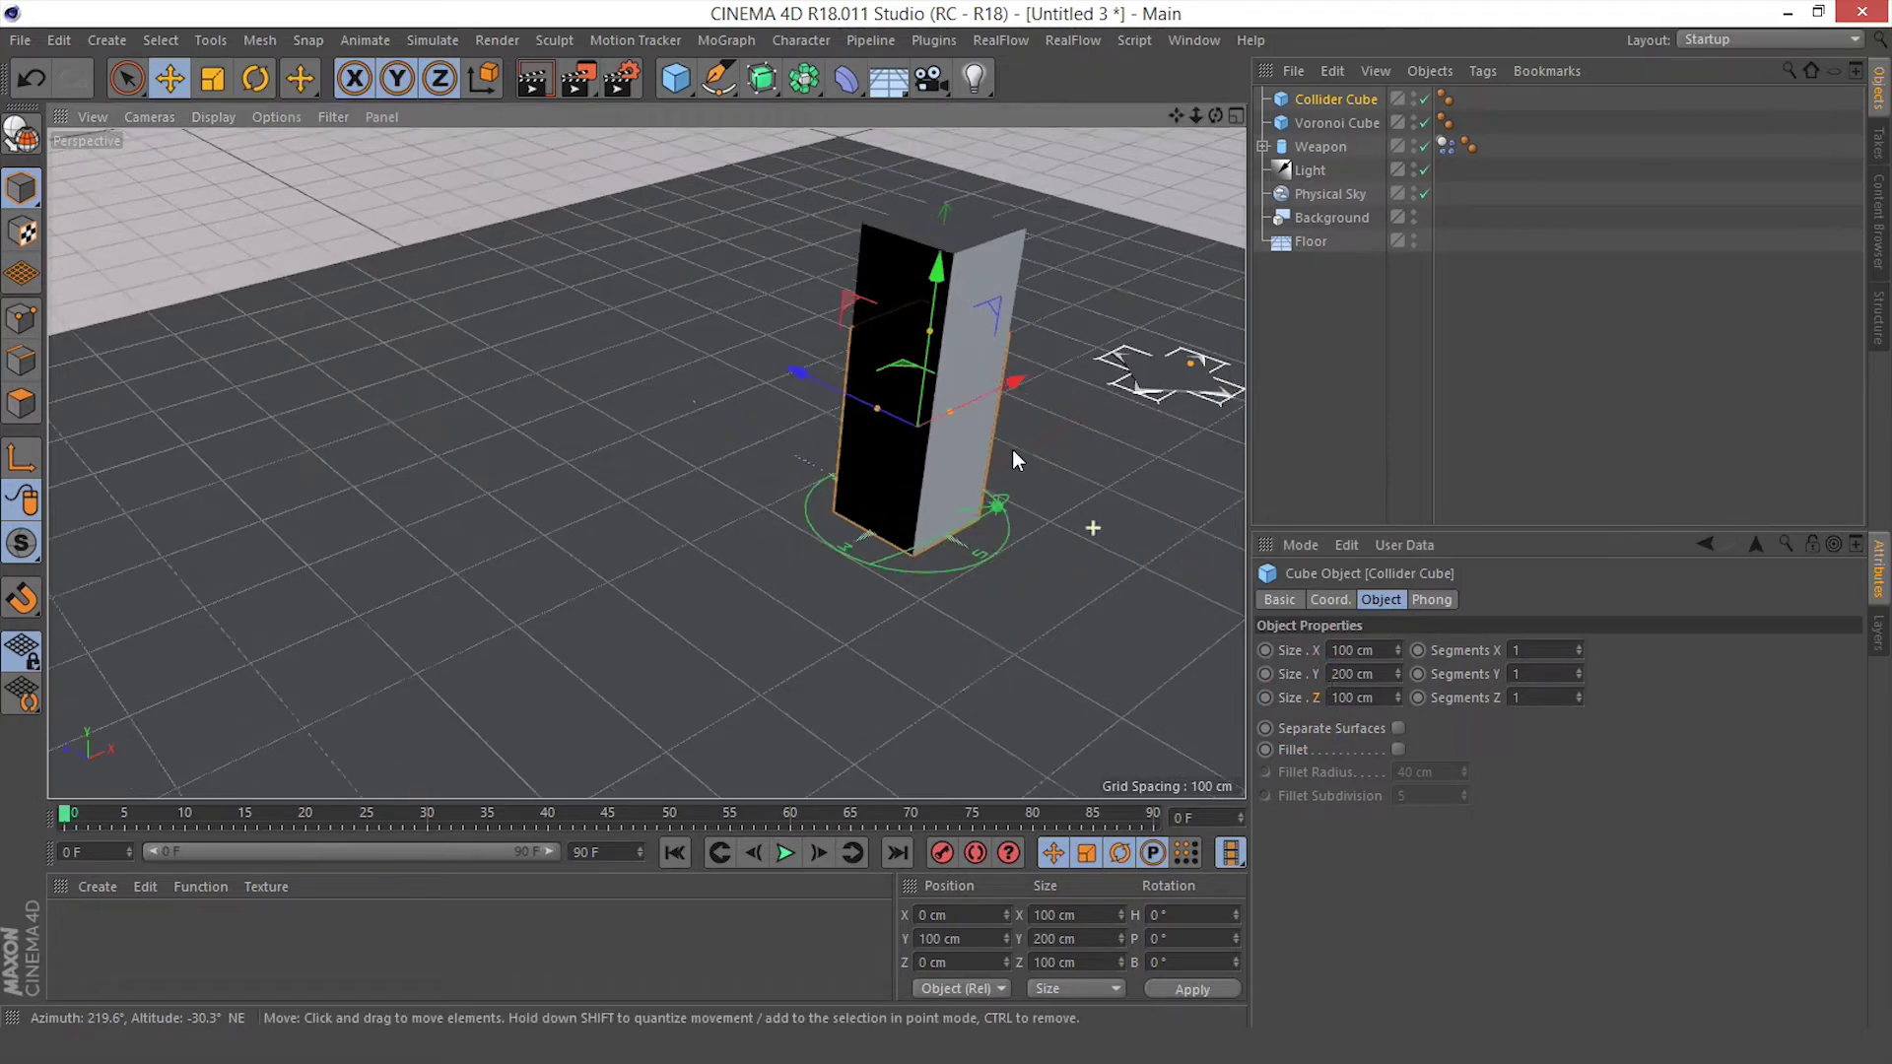
# Add a cylinder and set its X position to 500 cm
pyautogui.keyDown('alt'); pyautogui.moveTo(889, 353); pyautogui.dragTo(817, 453, button='middle'); pyautogui.keyUp('alt')
pyautogui.keyDown('alt'); pyautogui.moveTo(816, 451); pyautogui.dragTo(666, 376); pyautogui.keyUp('alt')
pyautogui.keyDown('alt'); pyautogui.moveTo(666, 377); pyautogui.dragTo(560, 377, button='middle'); pyautogui.keyUp('alt')
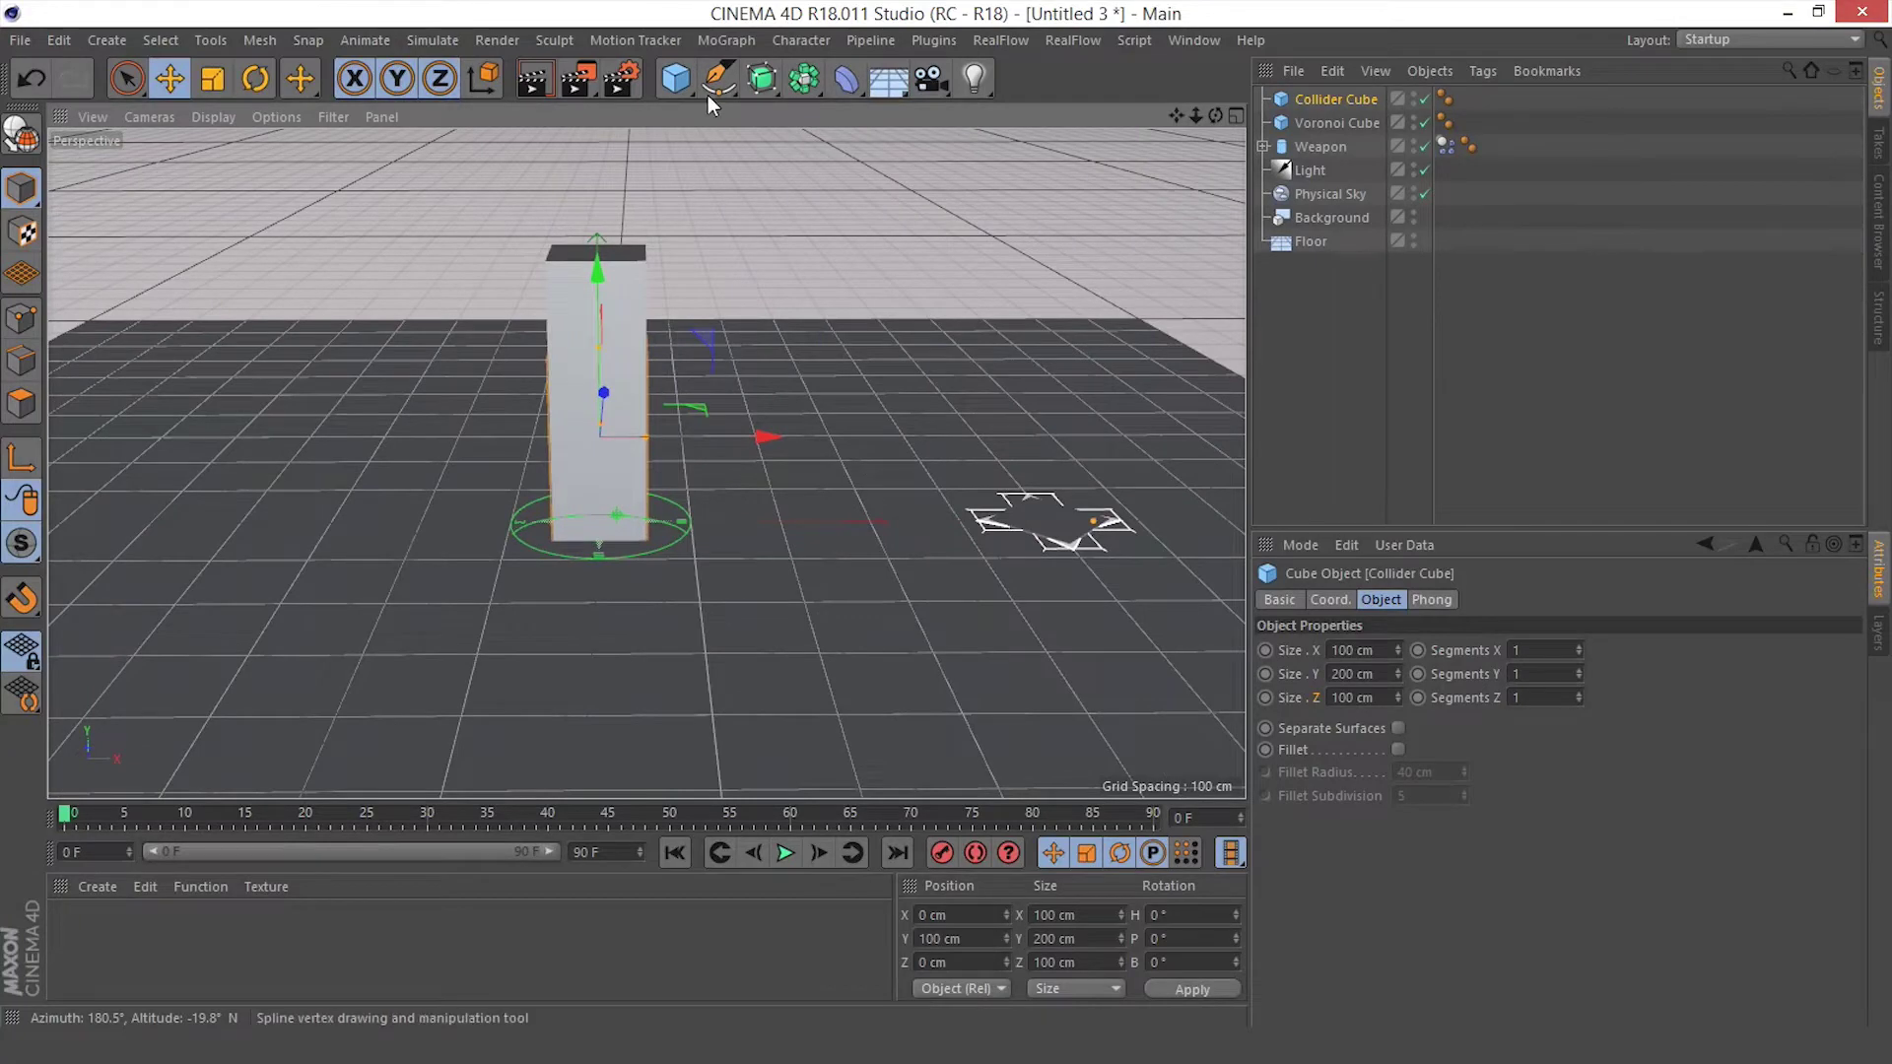
pyautogui.click(674, 82)
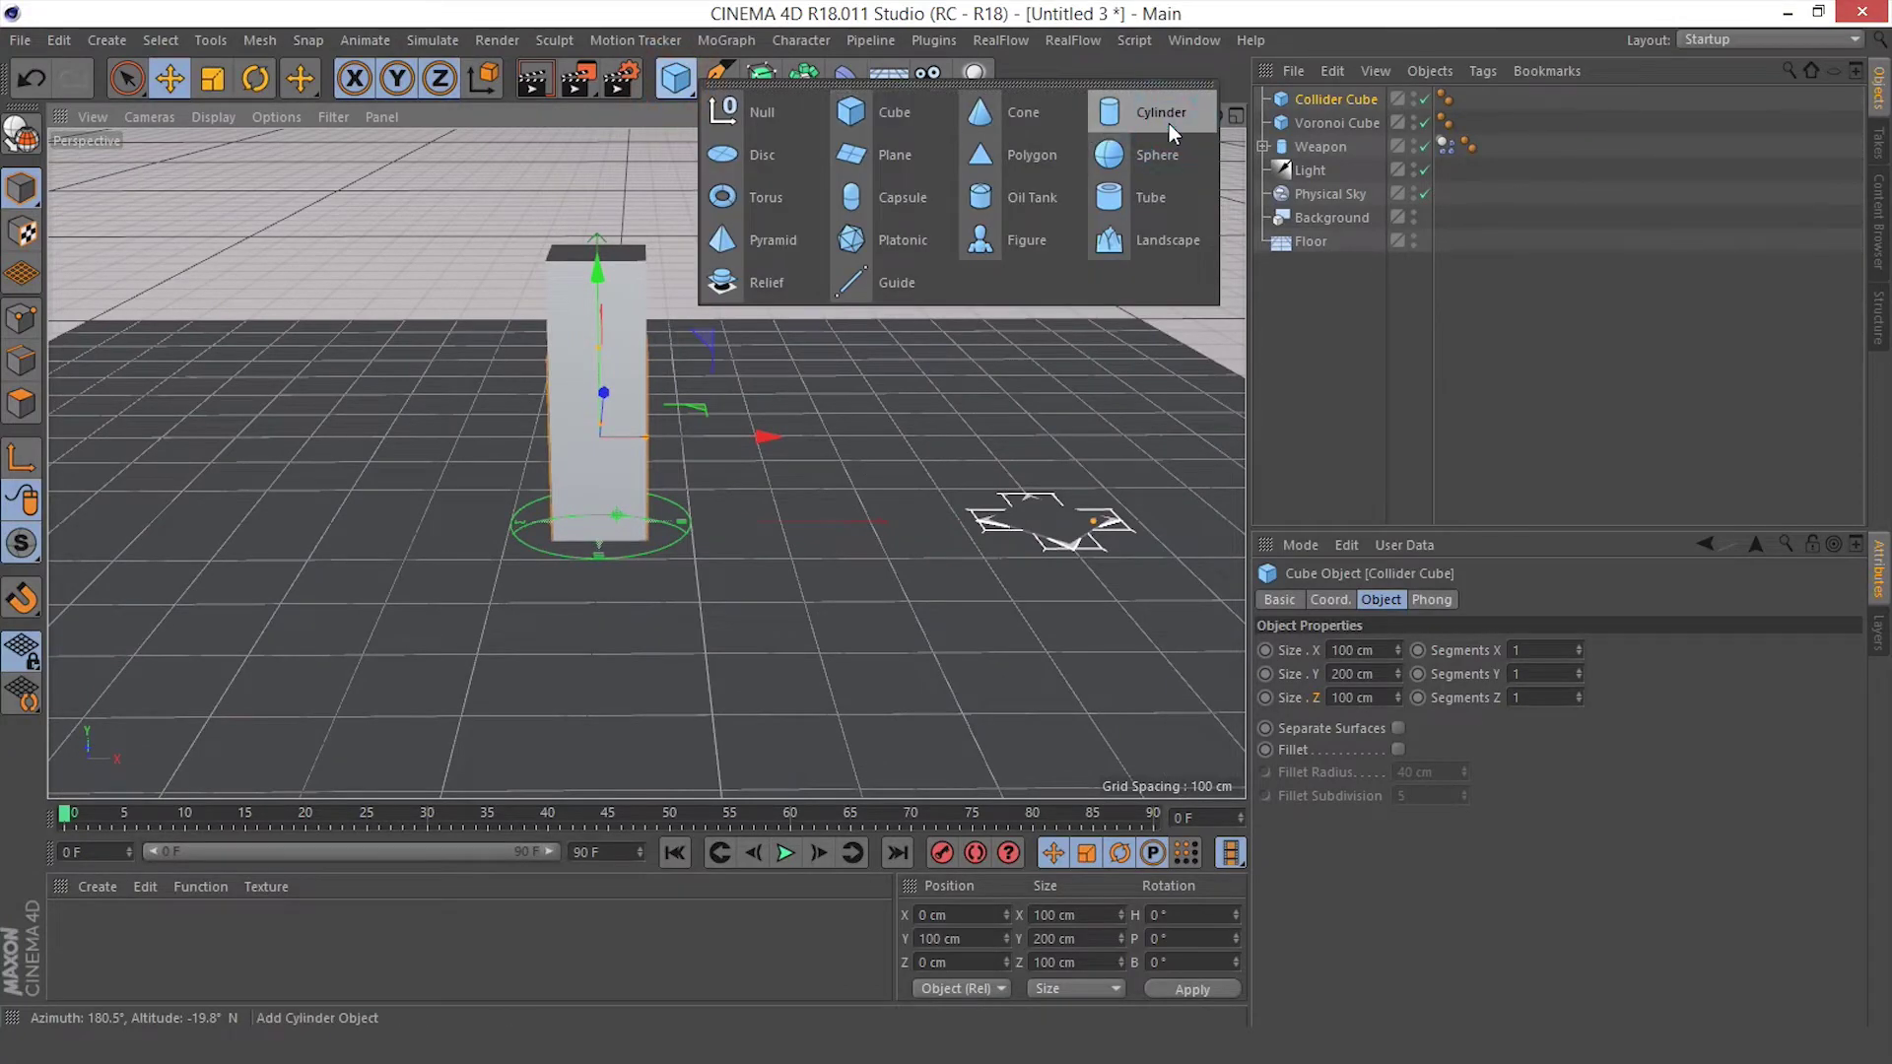
pyautogui.click(1168, 122)
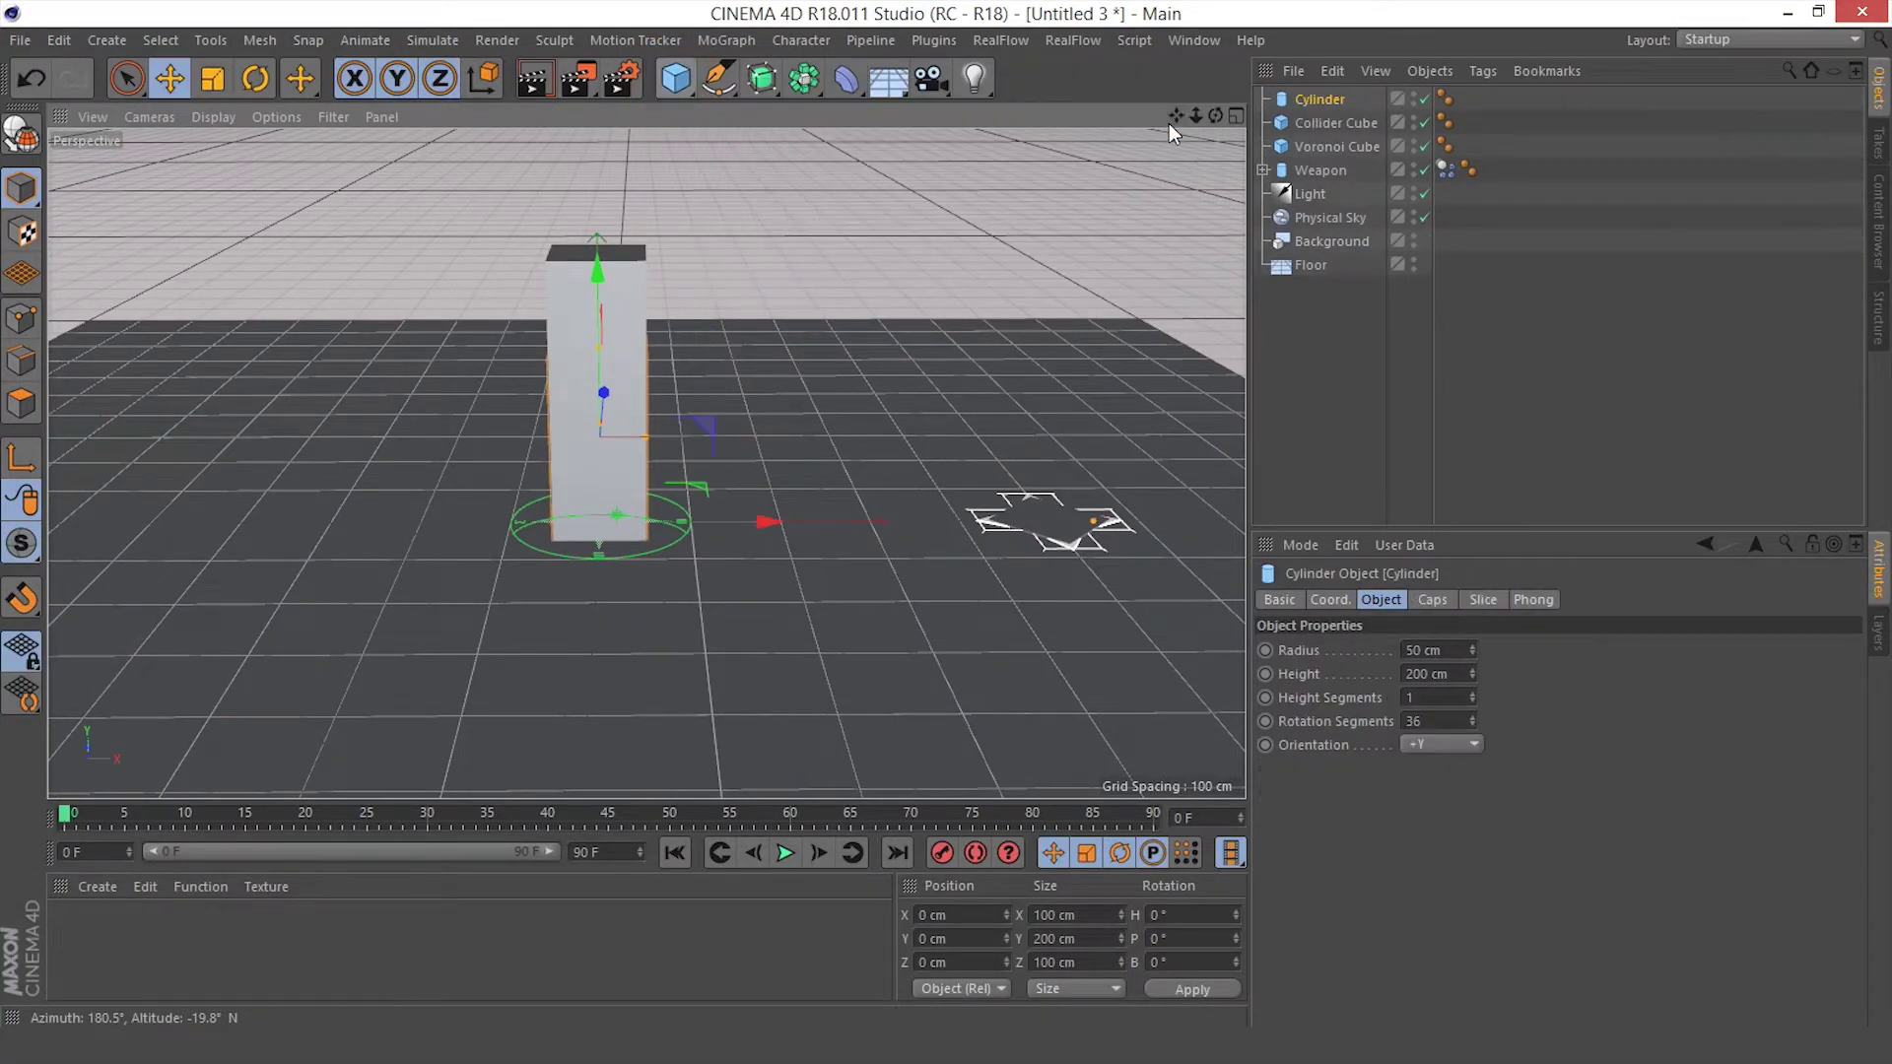
pyautogui.click(1332, 600)
pyautogui.click(1365, 650)
pyautogui.write('500')
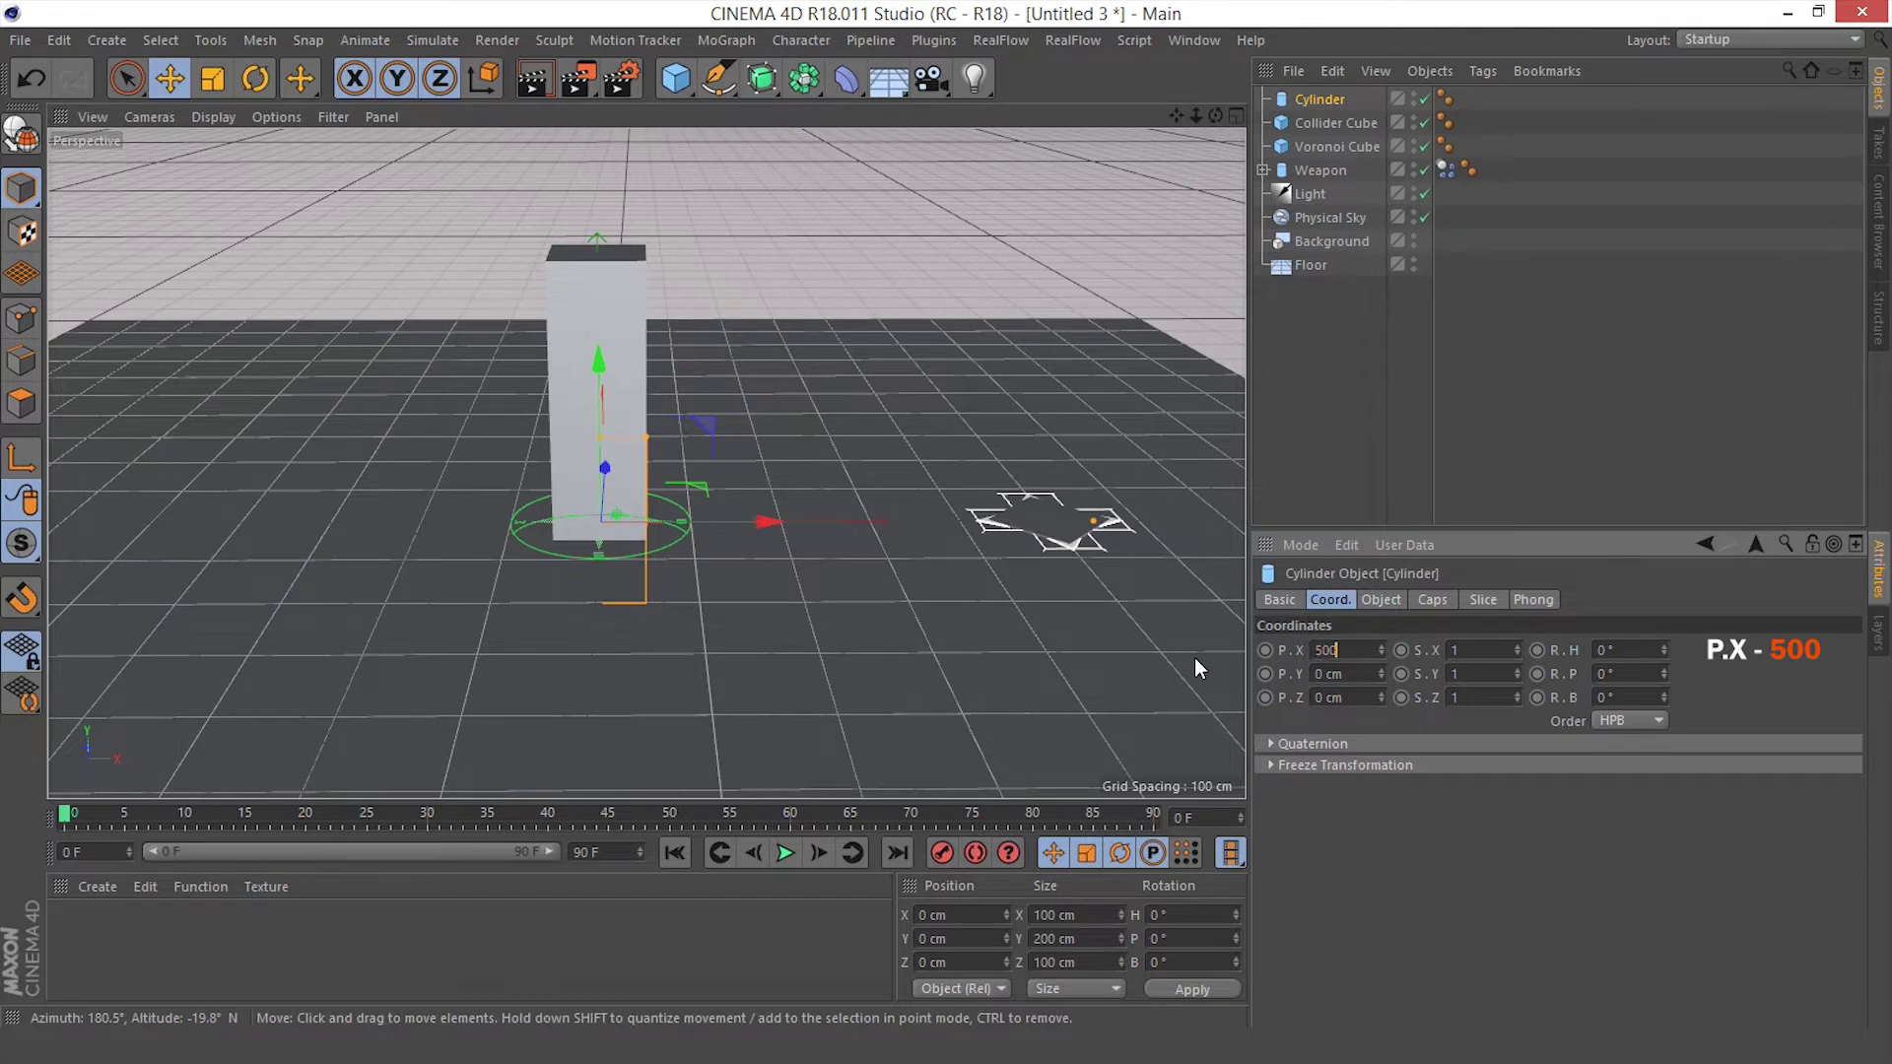
pyautogui.press('Return')
# Set the cylinder's radius to 25 cm and its height to 100 cm
pyautogui.keyDown('alt'); pyautogui.moveTo(827, 475); pyautogui.dragTo(1036, 564); pyautogui.keyUp('alt')
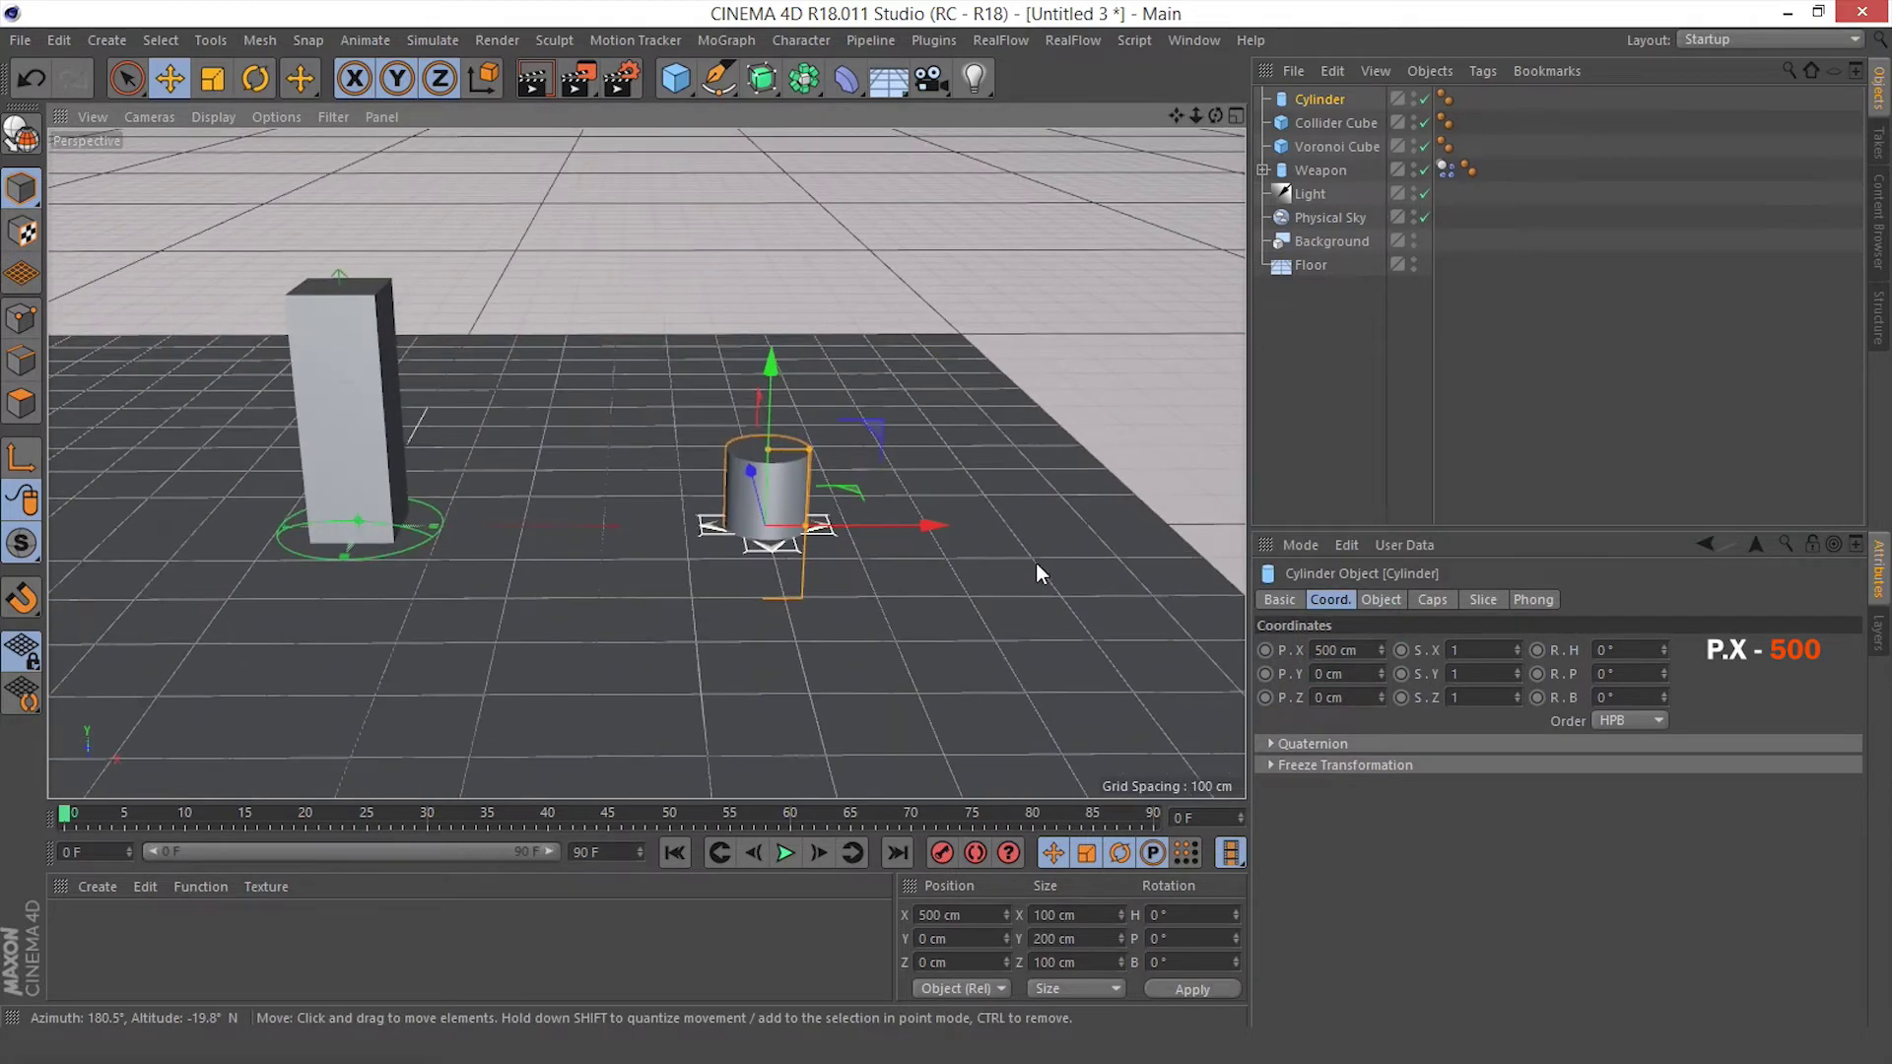
pyautogui.click(1394, 601)
pyautogui.moveTo(1445, 650); pyautogui.dragTo(1303, 650)
pyautogui.click(1312, 654)
pyautogui.write('25')
pyautogui.press('Return')
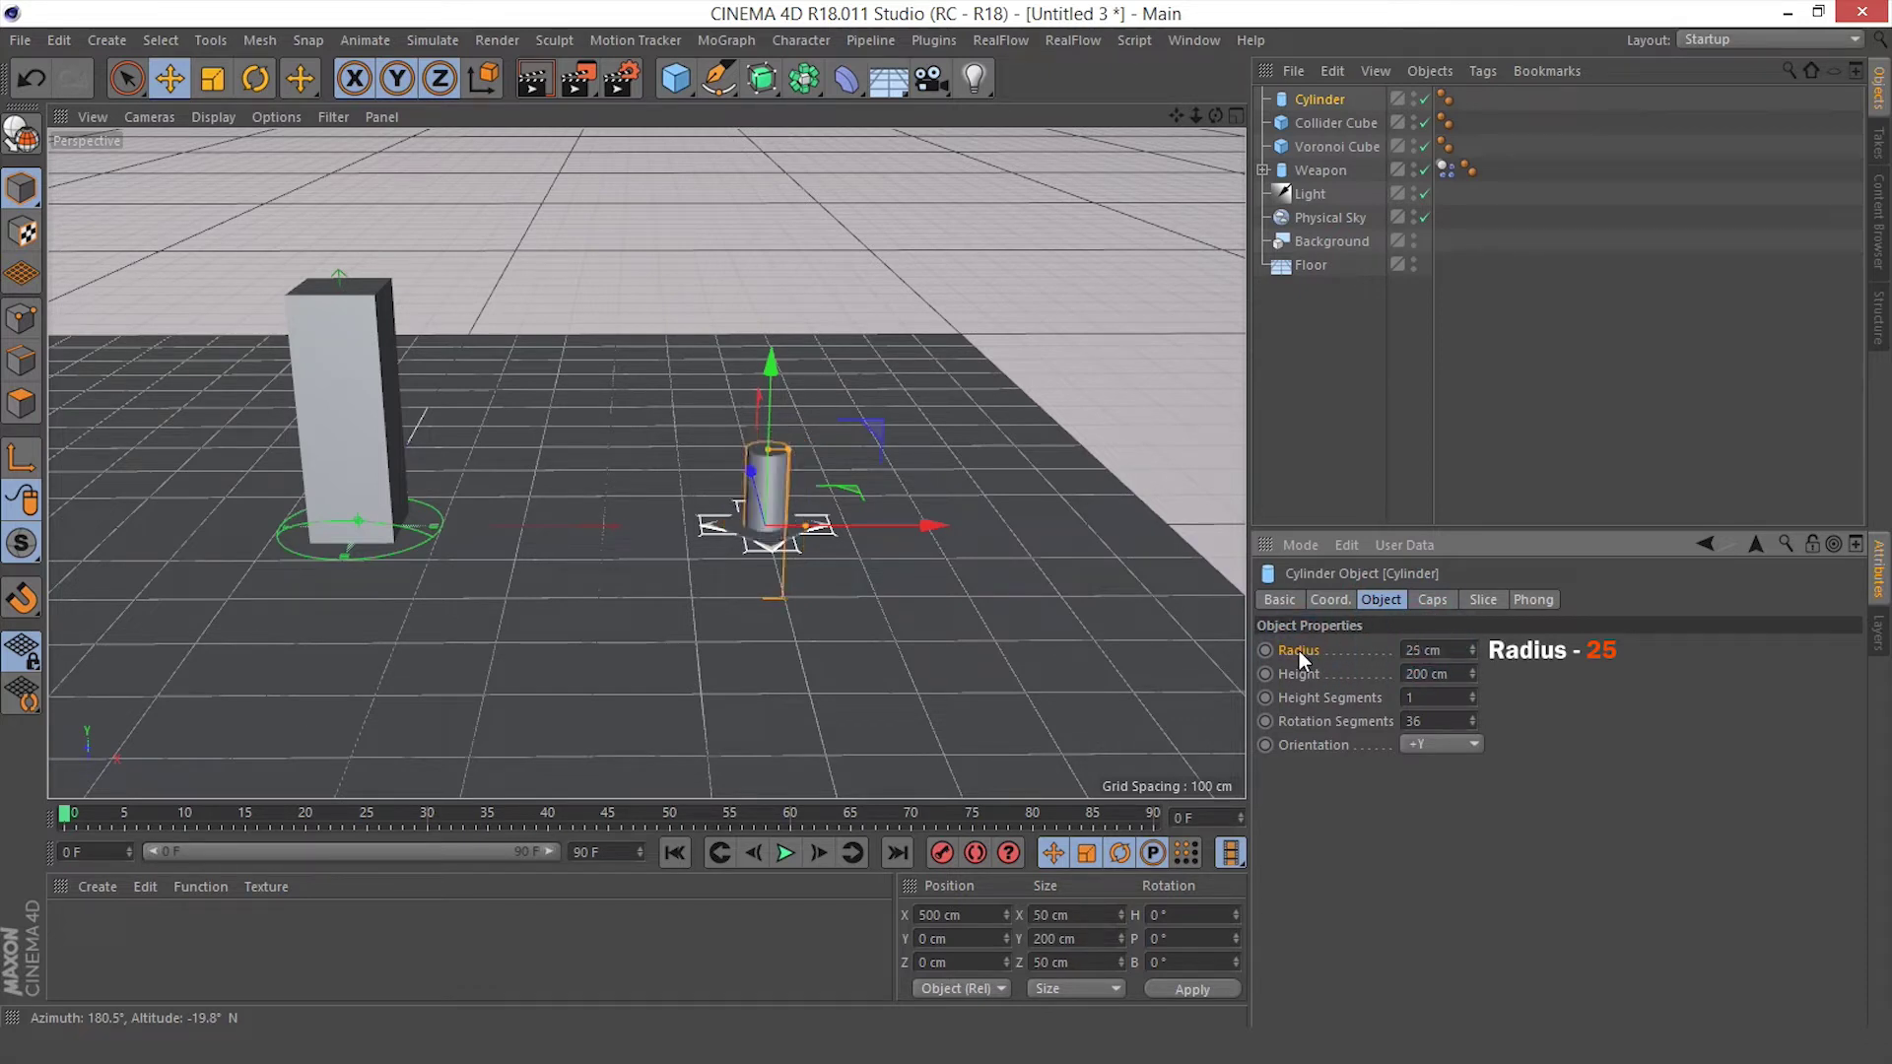
pyautogui.click(1301, 674)
pyautogui.moveTo(1450, 667); pyautogui.dragTo(1355, 670)
pyautogui.write('100')
pyautogui.press('Return')
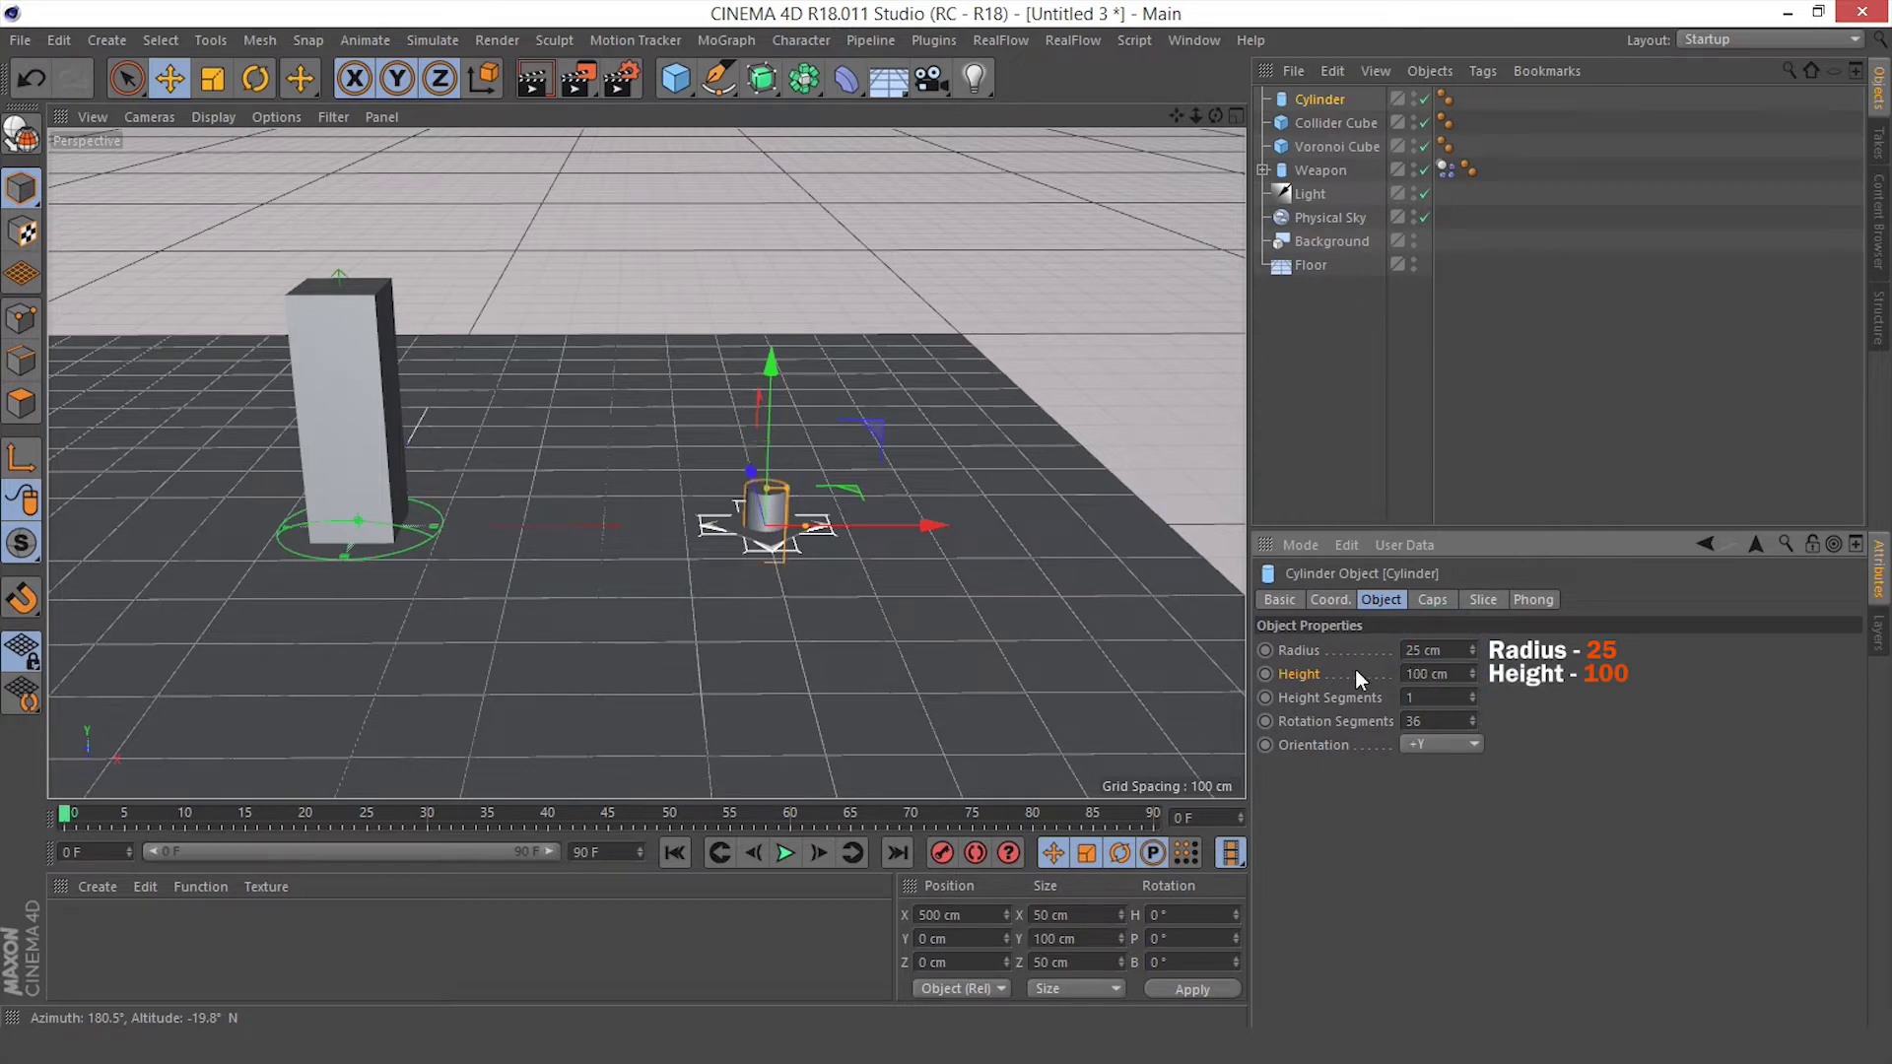
# Raise the cylinder to Y 50 cm in the Front view so its base rests on the floor, and deselect it
pyautogui.middleClick(631, 621)
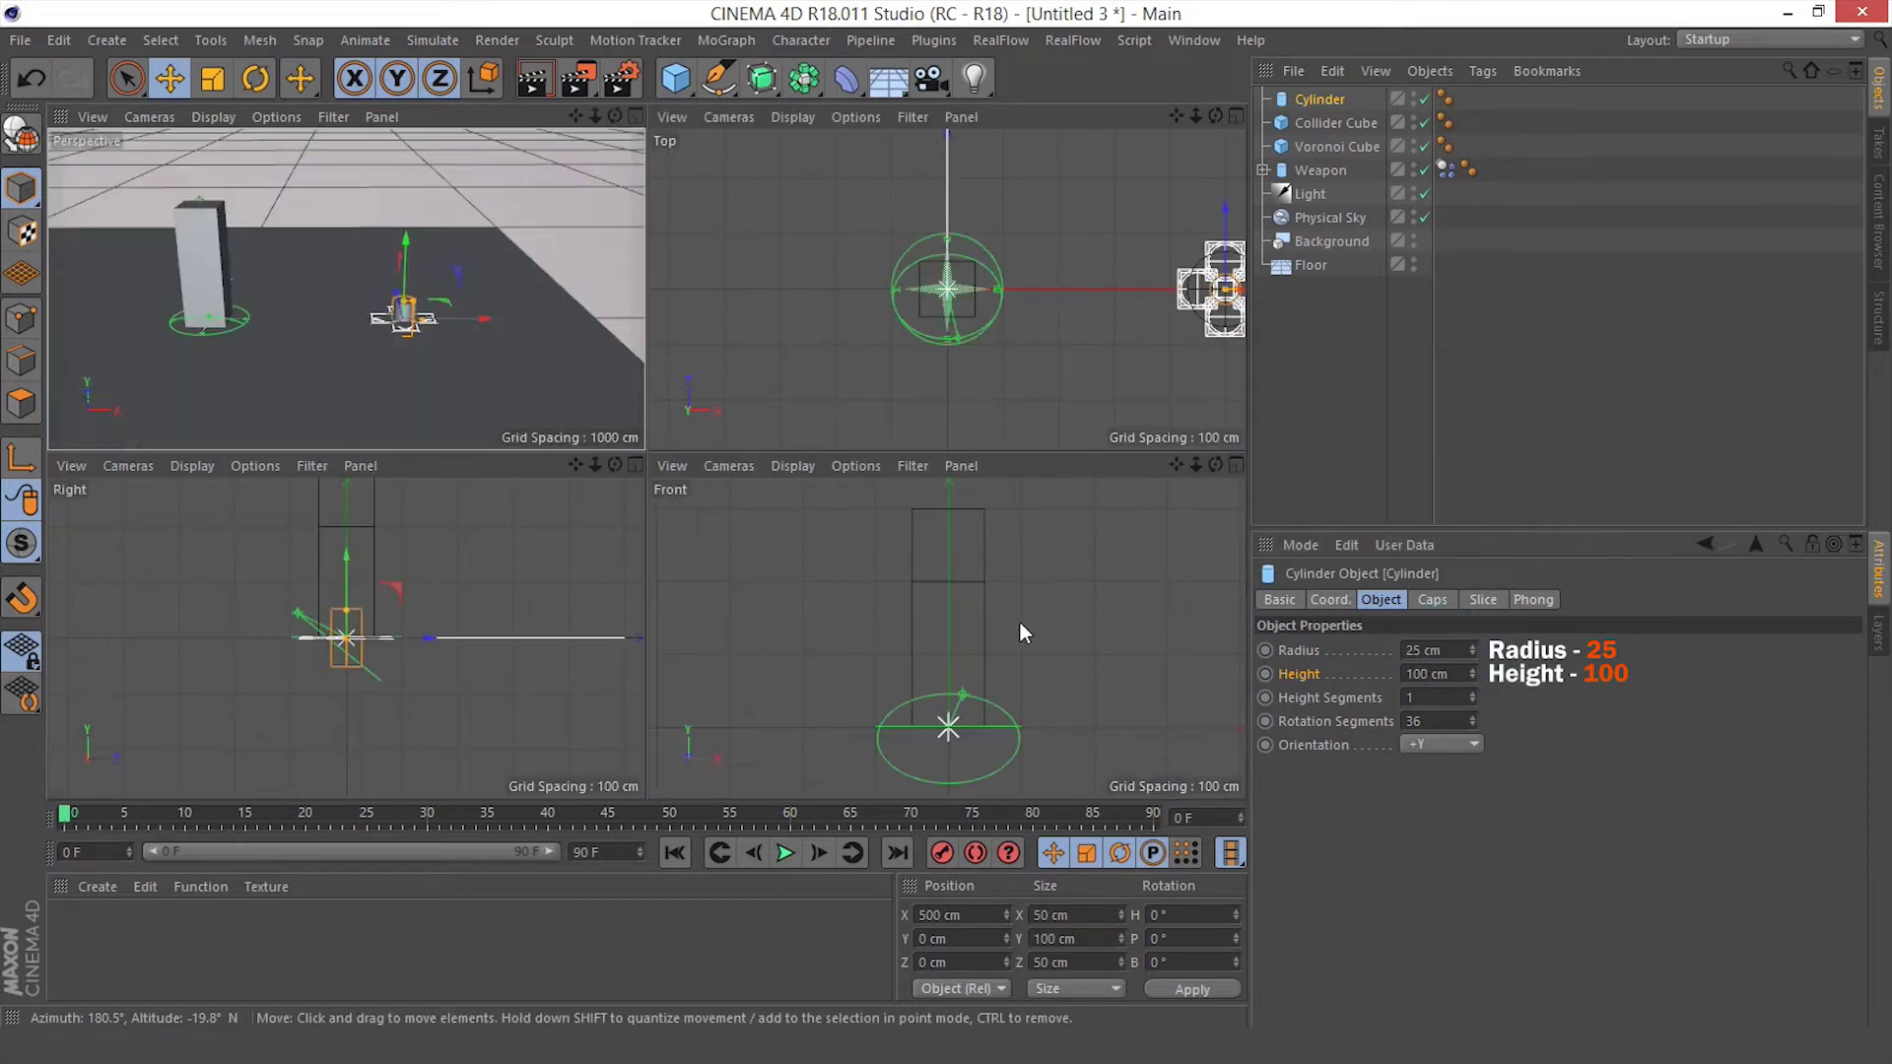
pyautogui.middleClick(983, 581)
pyautogui.scroll(-3, 1060, 536)
pyautogui.keyDown('alt'); pyautogui.moveTo(883, 458); pyautogui.dragTo(392, 483, button='middle'); pyautogui.keyUp('alt')
pyautogui.scroll(5, 724, 642)
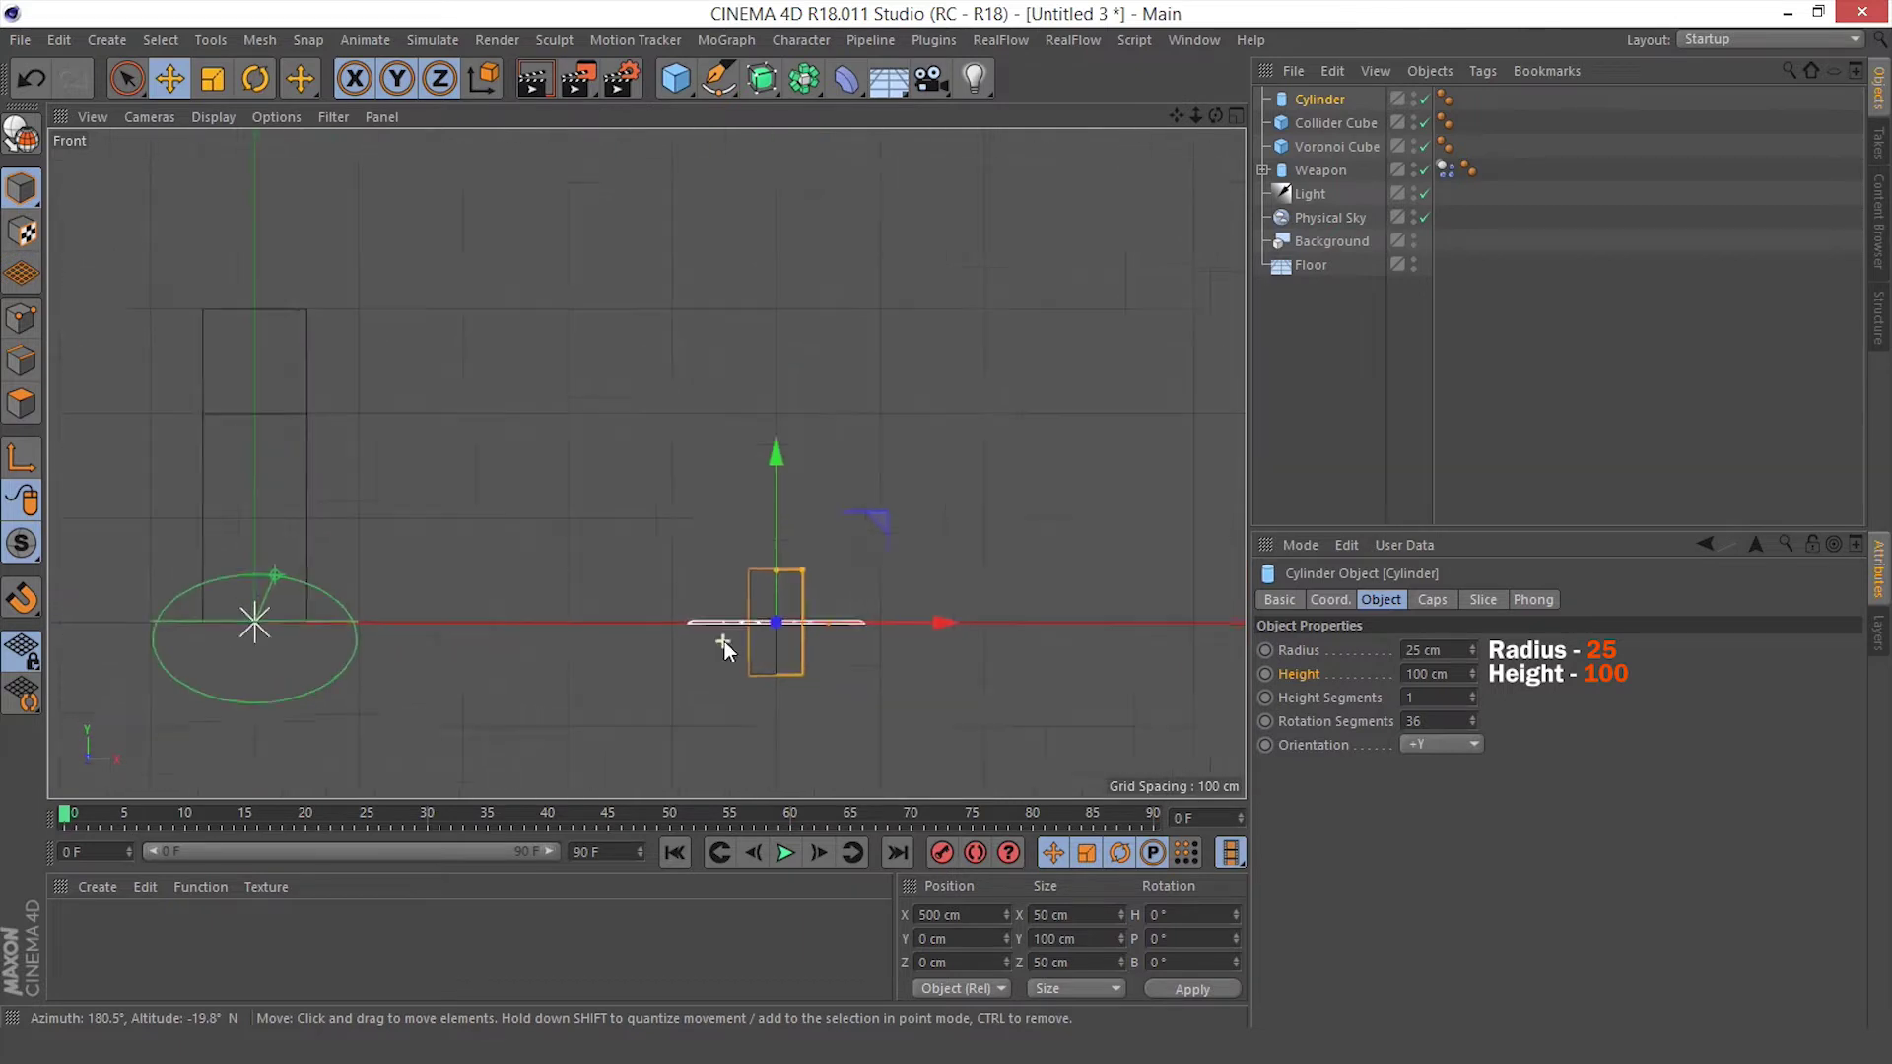
pyautogui.moveTo(835, 547); pyautogui.dragTo(855, 459)
pyautogui.click(1068, 439)
# Return to the Perspective view and rename the cylinder Collider Cylinder
pyautogui.middleClick(1068, 439)
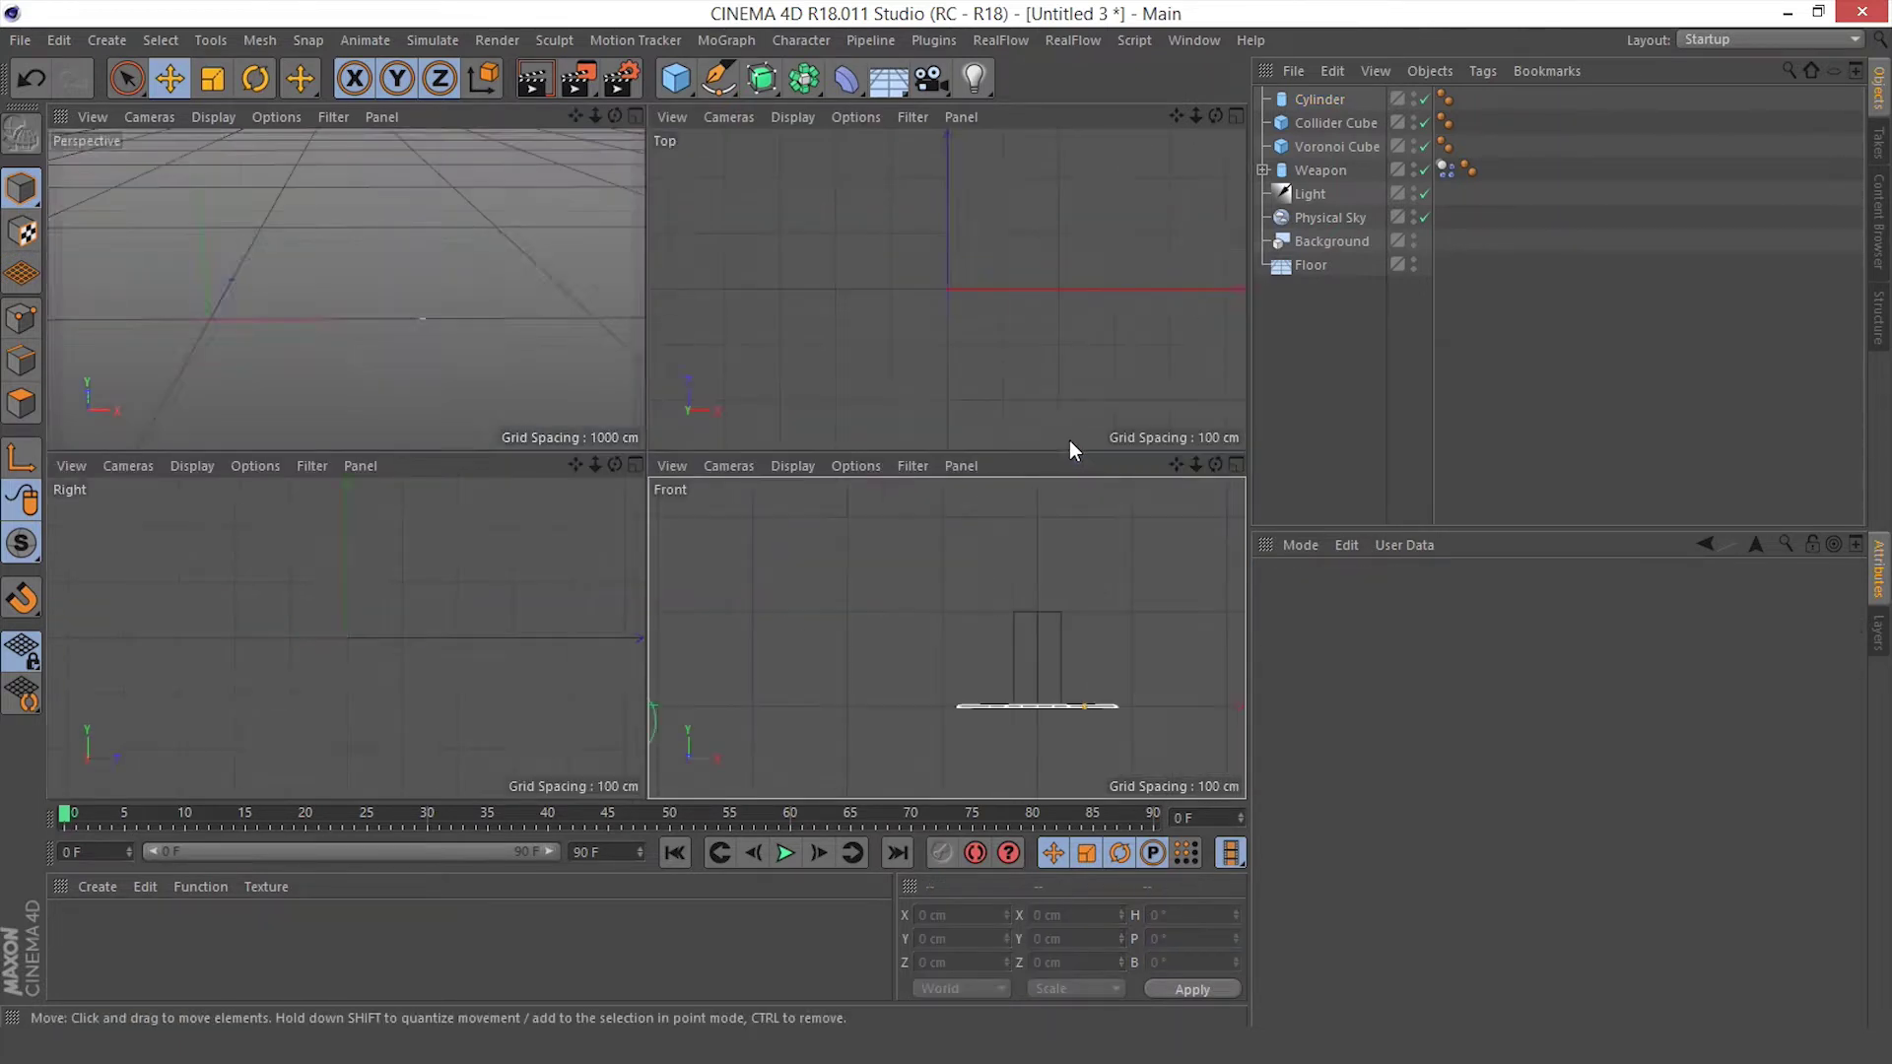
pyautogui.middleClick(563, 274)
pyautogui.scroll(5, 778, 512)
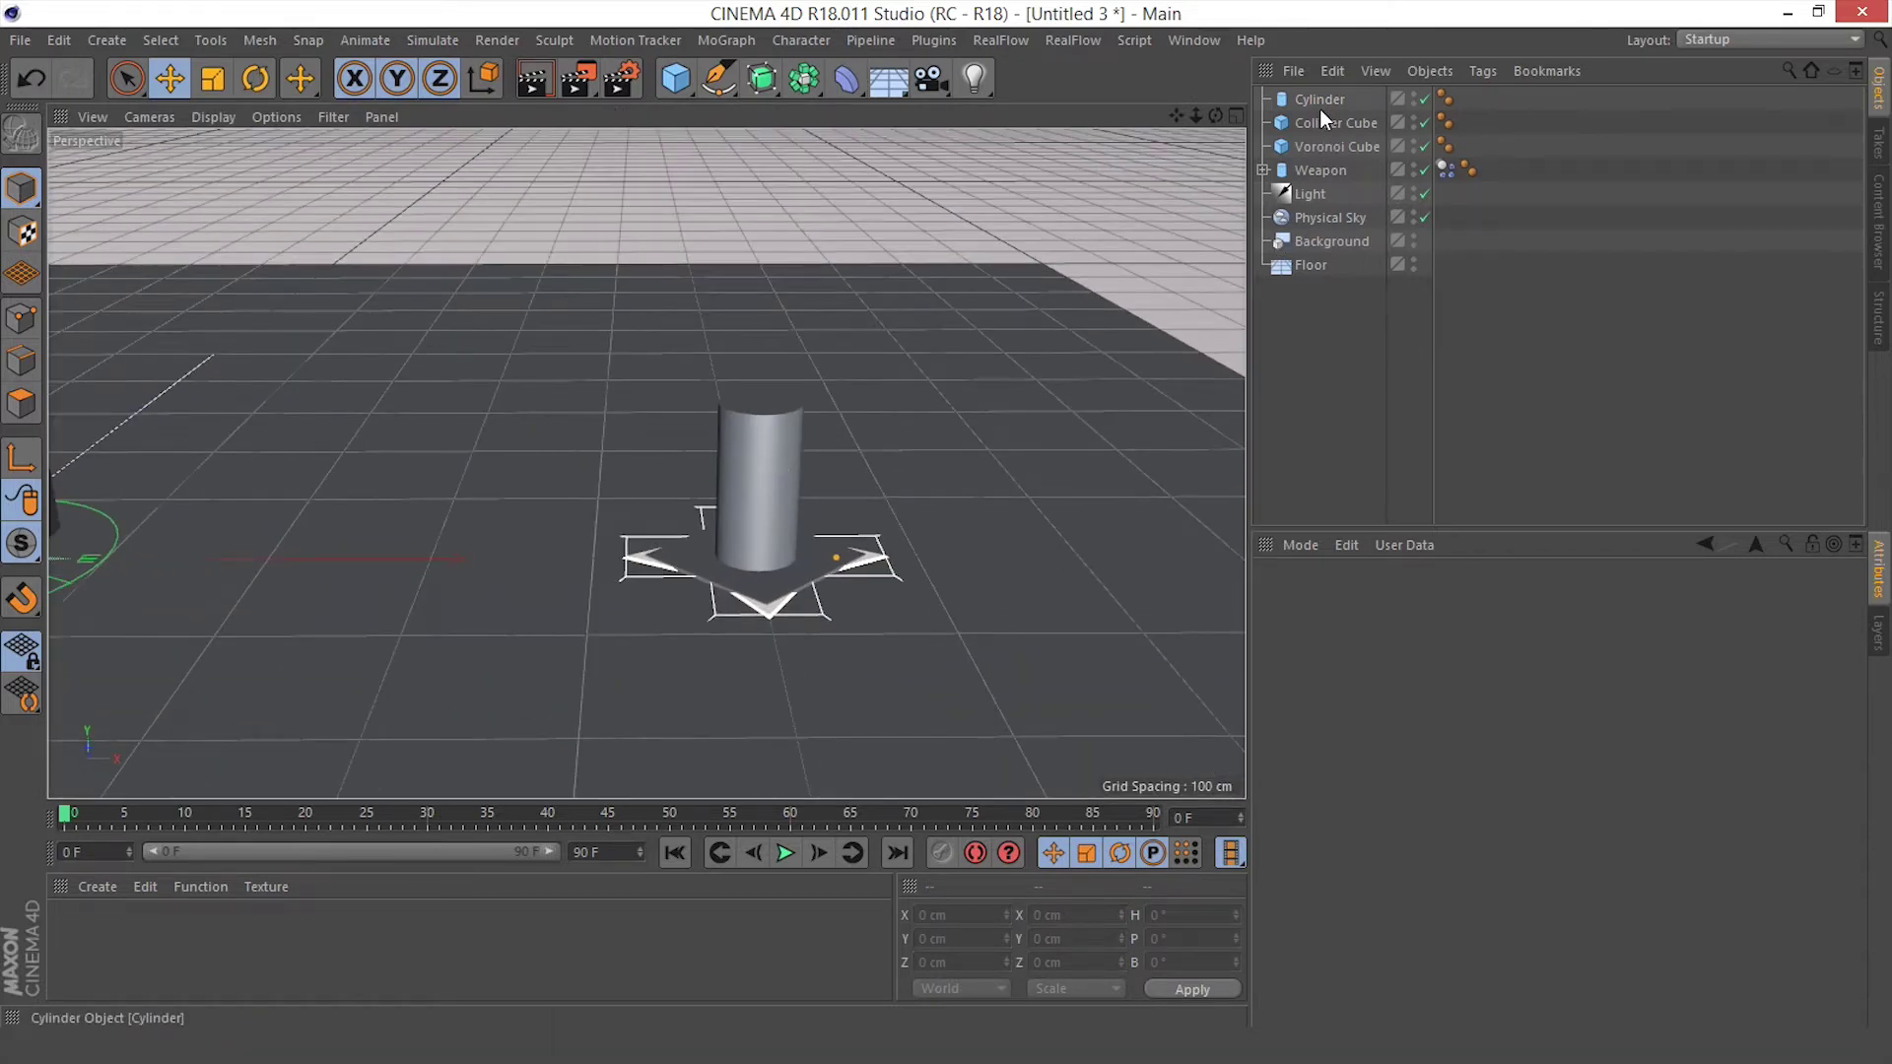
pyautogui.doubleClick(1320, 98)
pyautogui.write('Collider Cy')
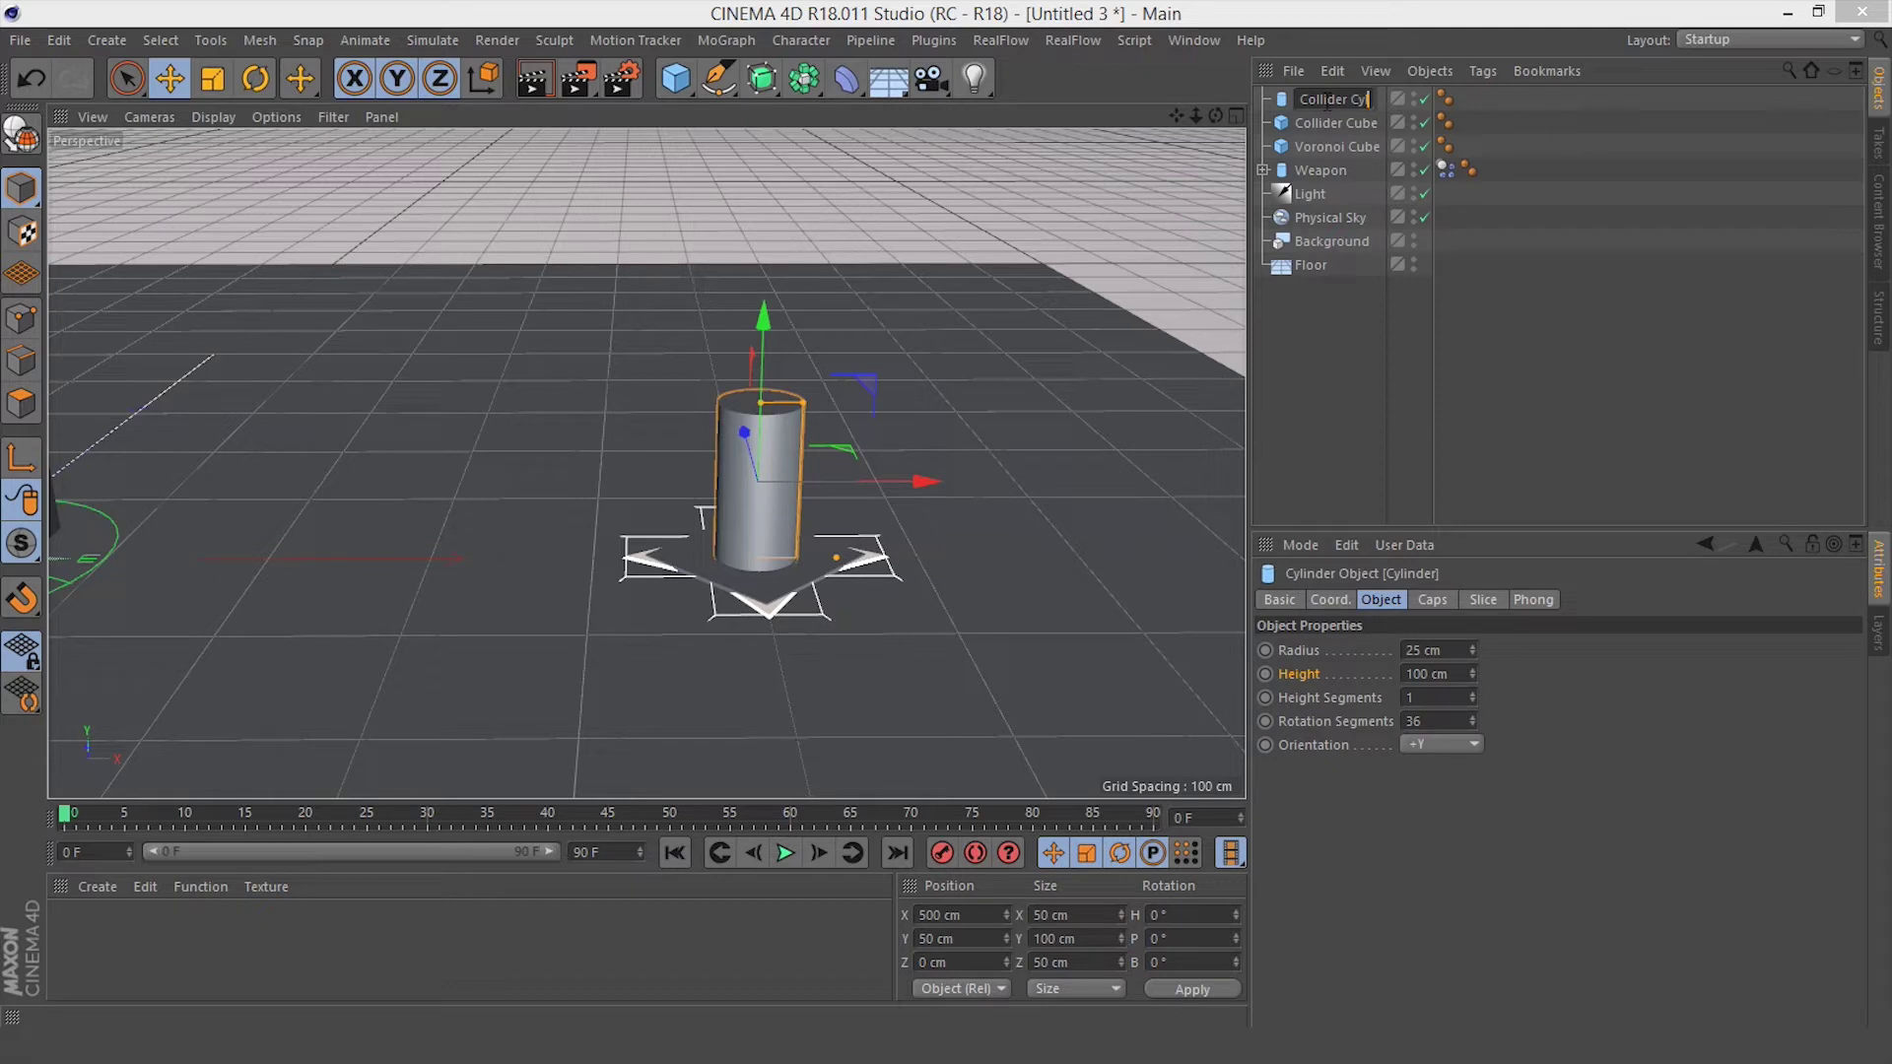
pyautogui.write('linder')
pyautogui.press('Return')
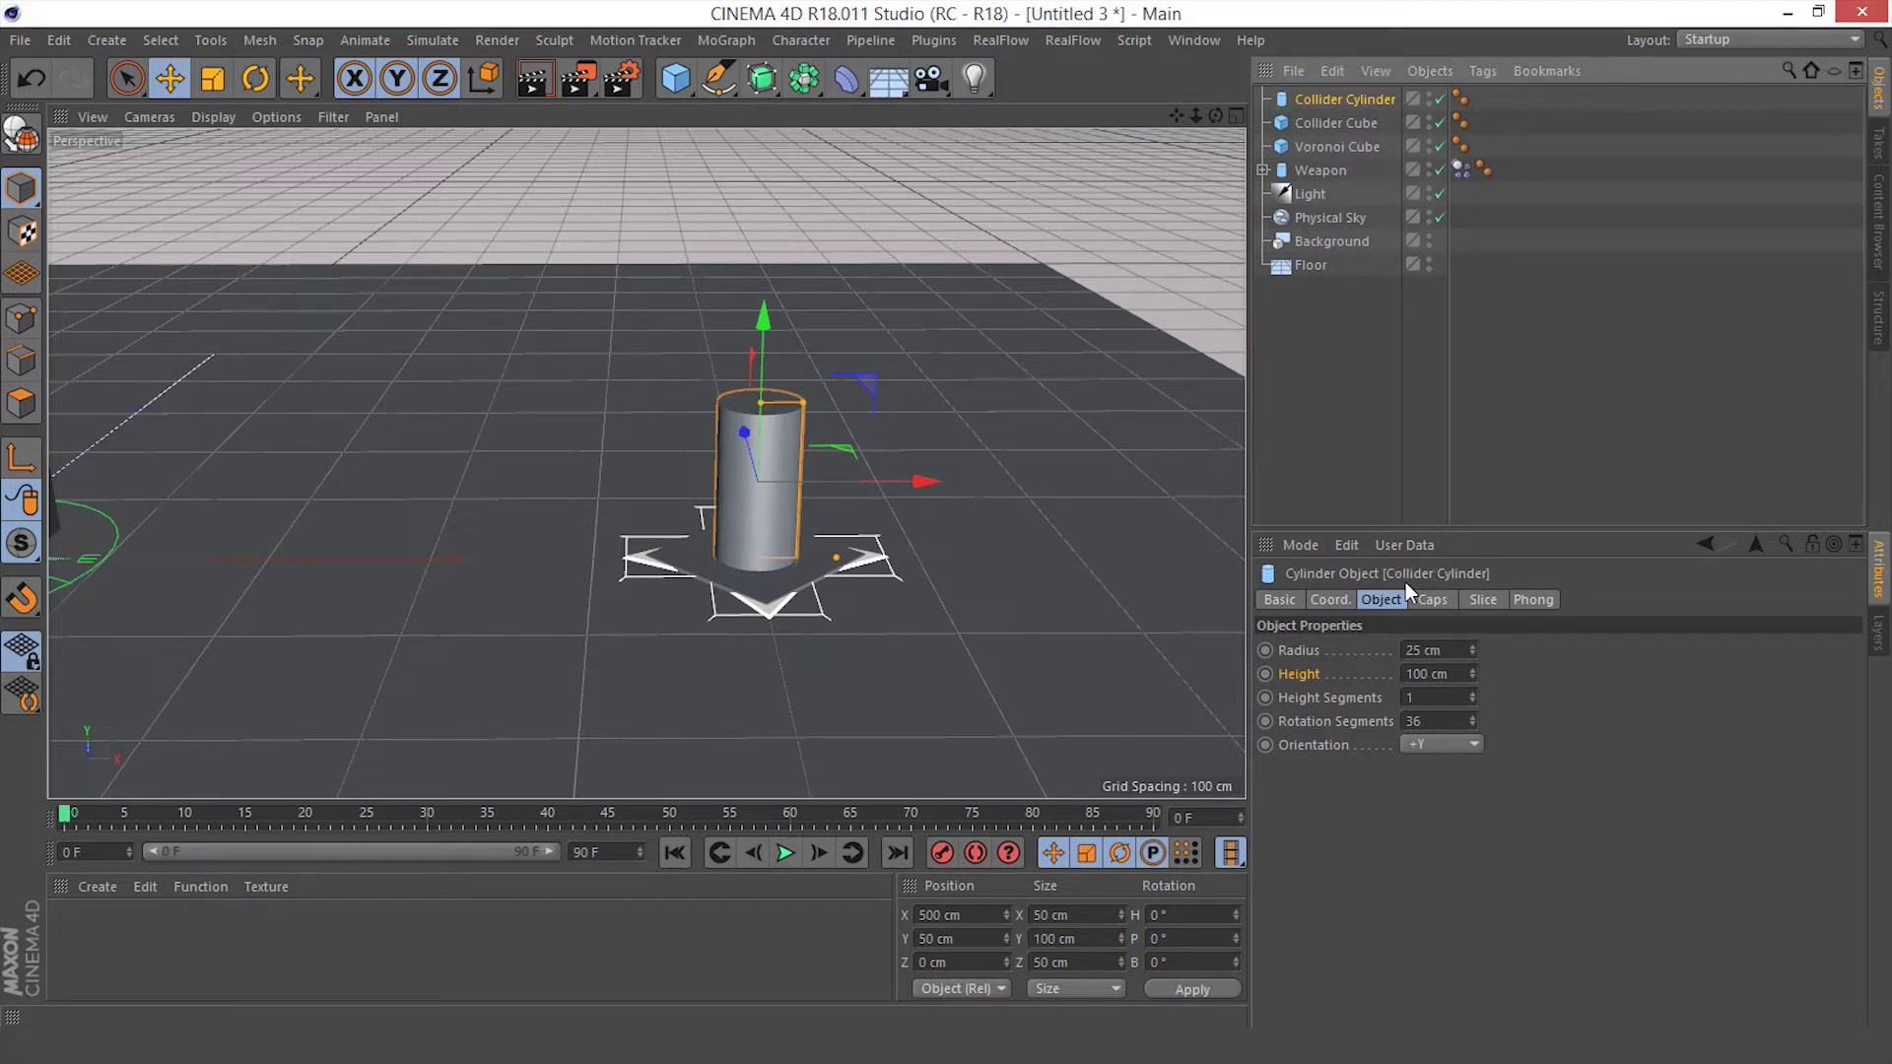
# Enable the fillet on the Collider Cylinder's caps with a radius of 2 cm
pyautogui.click(1428, 603)
pyautogui.click(1293, 703)
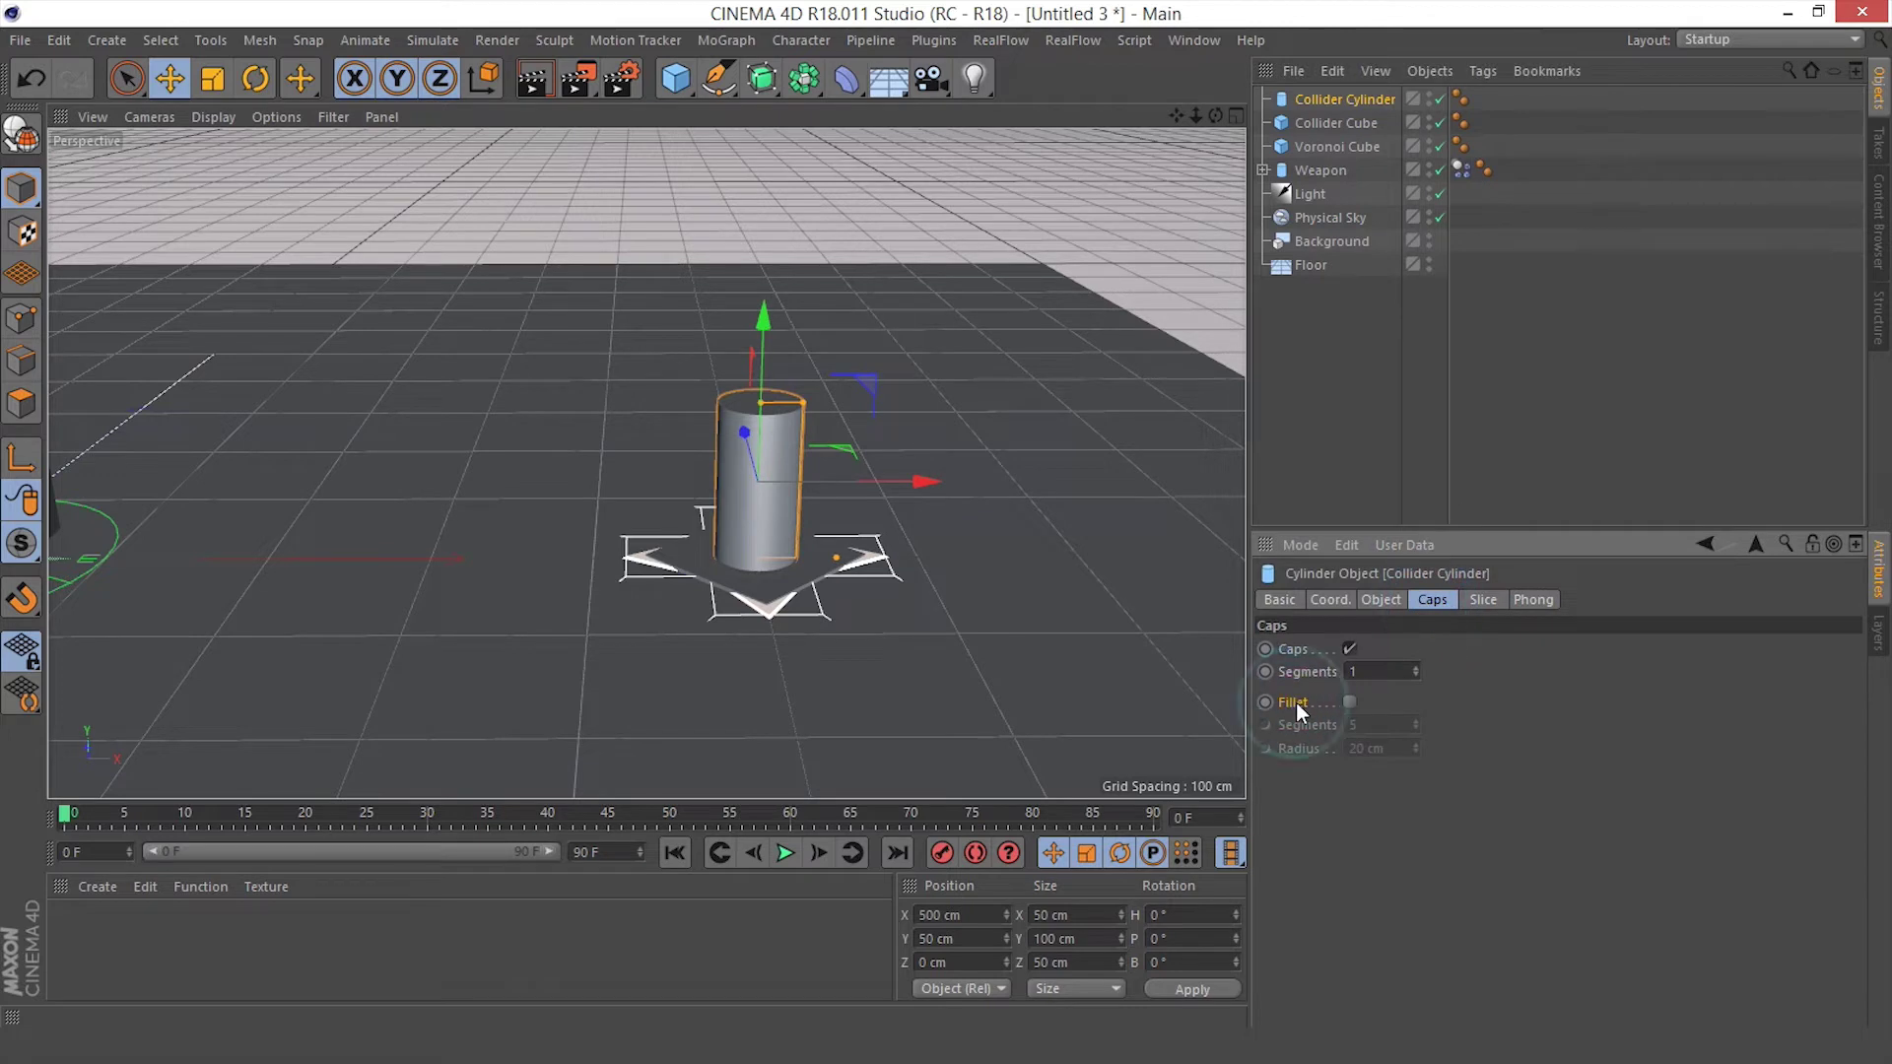
pyautogui.click(1349, 701)
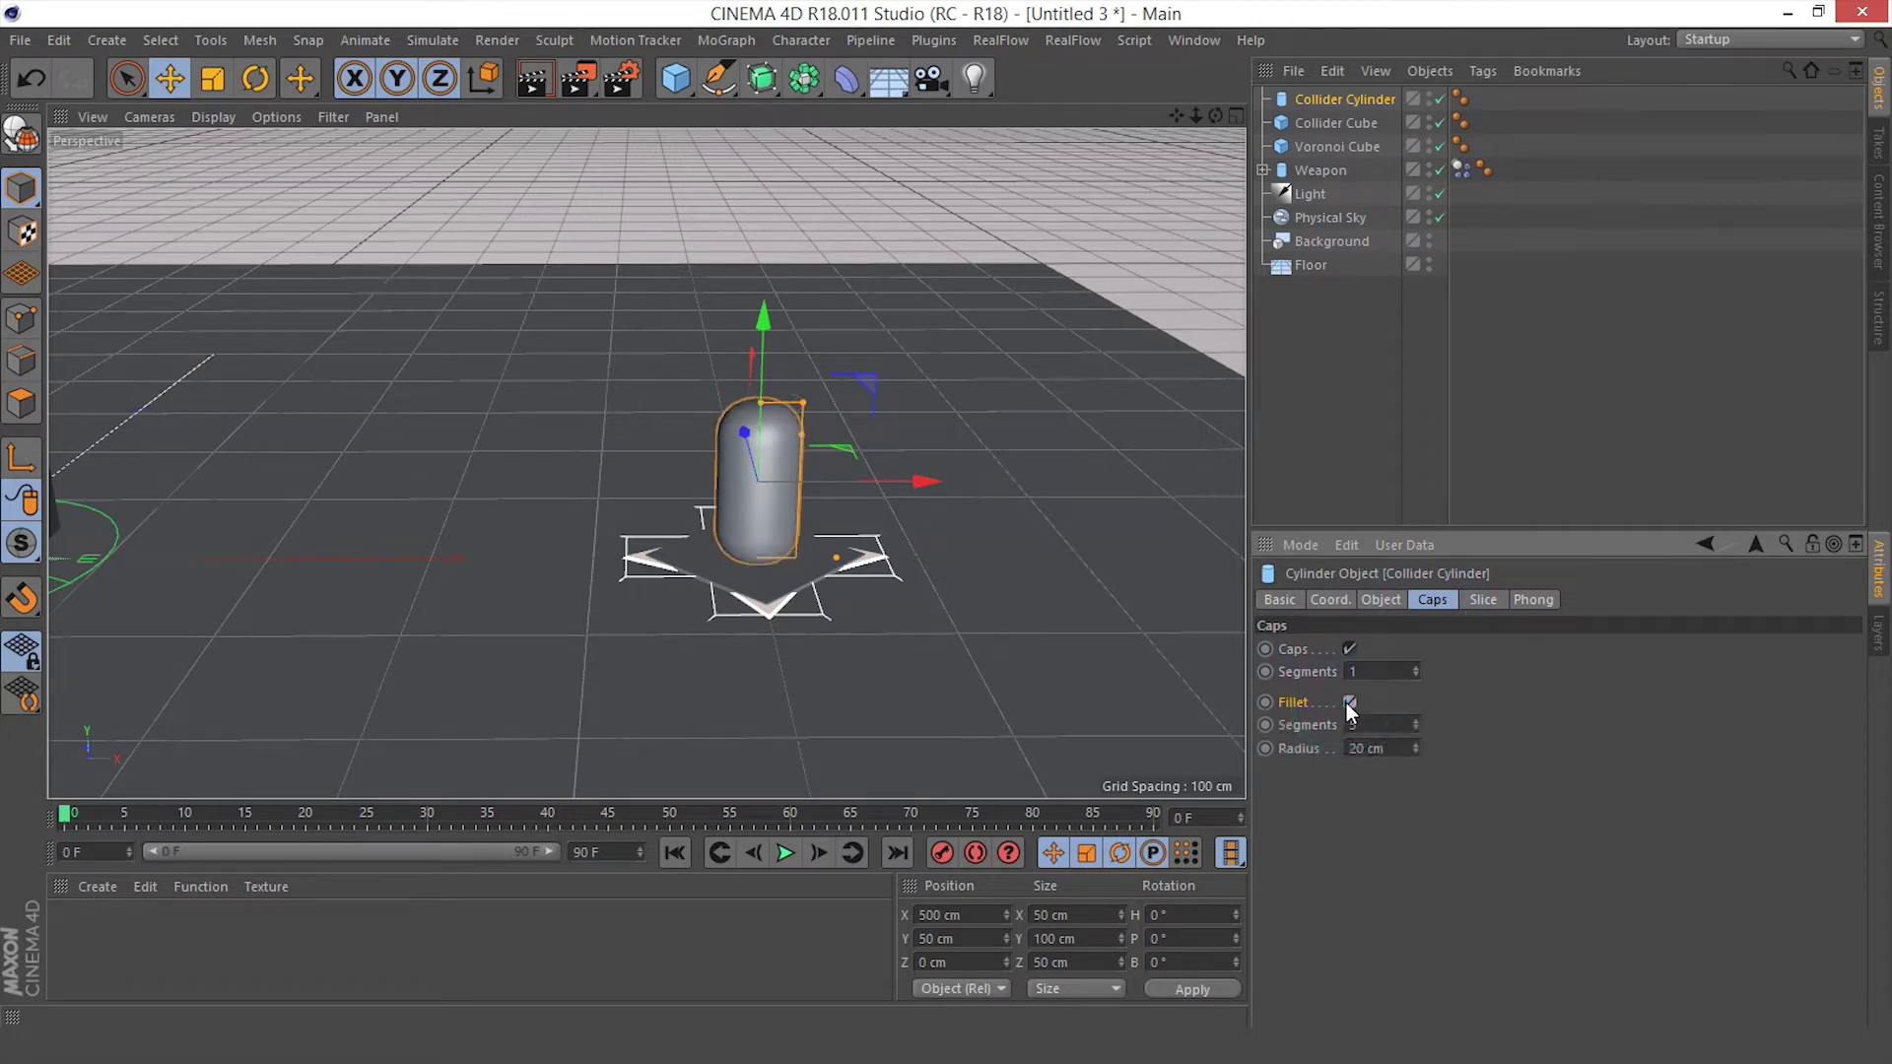
pyautogui.click(1302, 747)
pyautogui.doubleClick(1401, 747)
pyautogui.write('2')
pyautogui.press('Return')
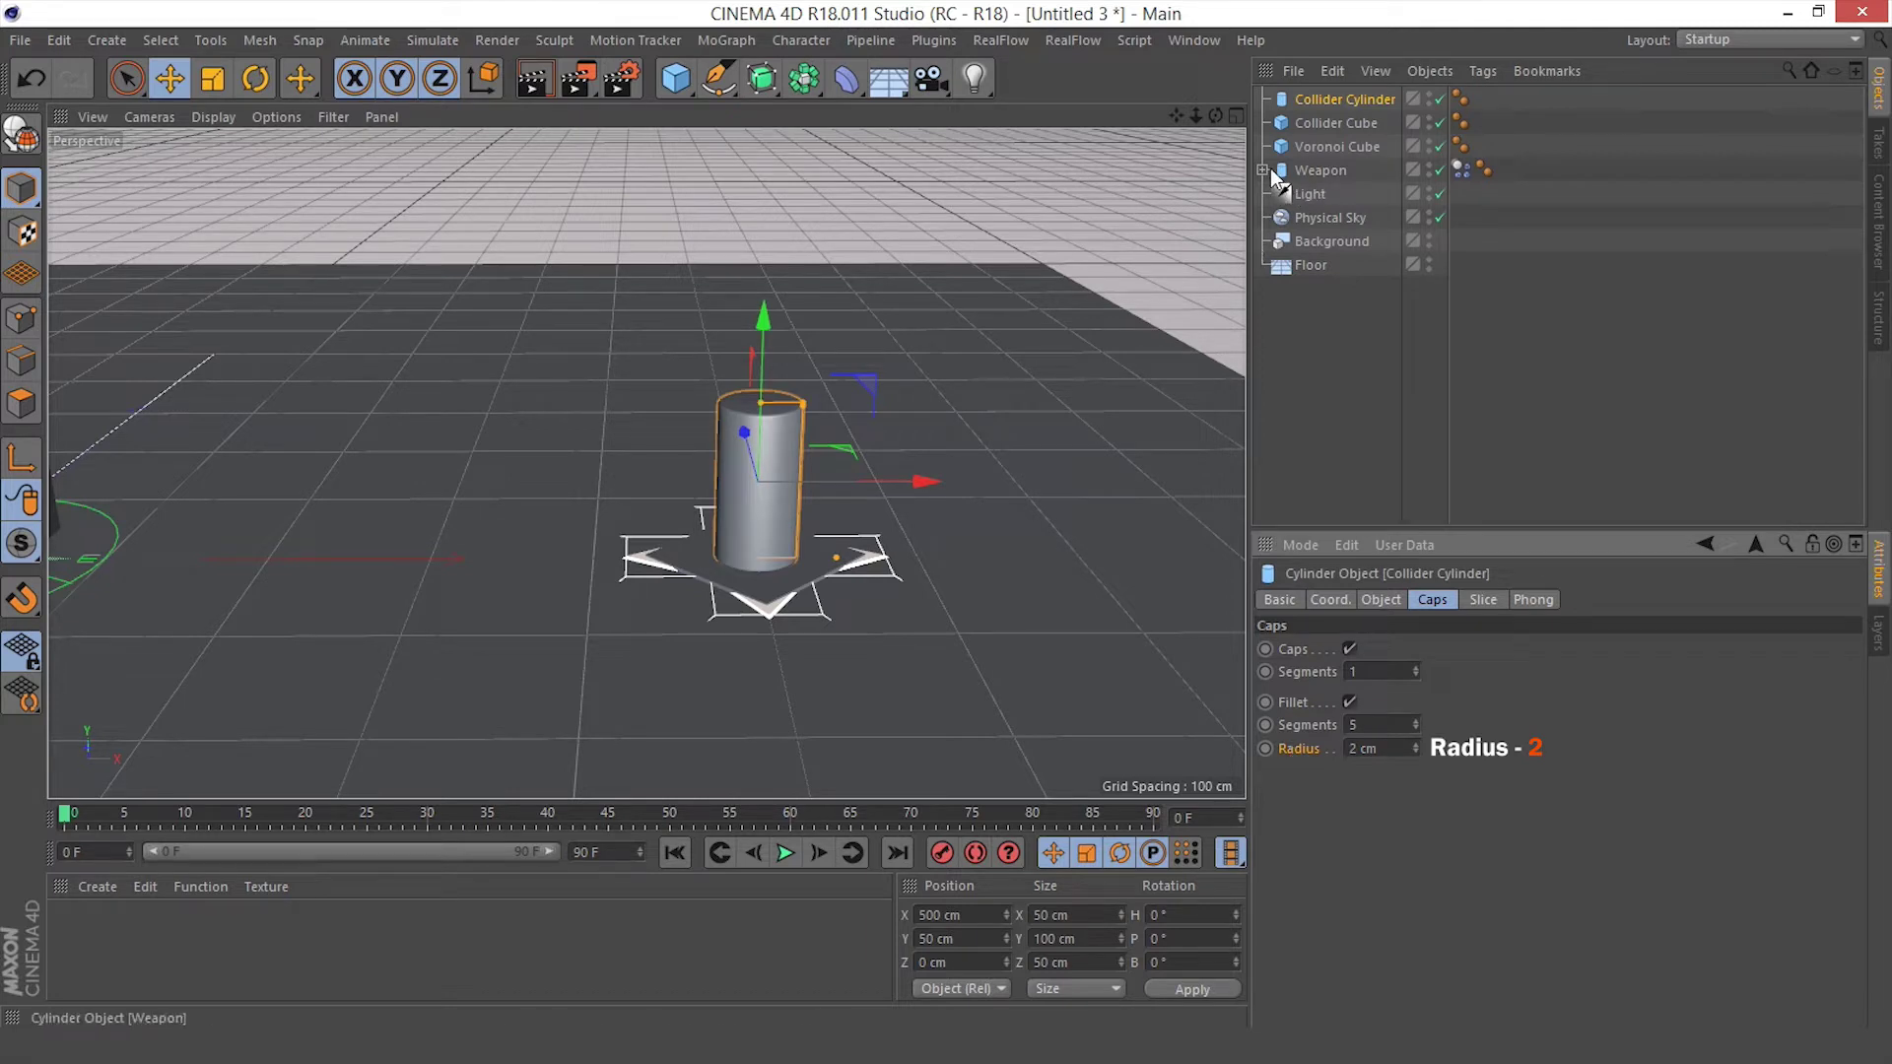
# Set the Weapon's Y position to 103 cm and inspect its clearance above the Collider Cylinder in the Front view
pyautogui.click(1316, 171)
pyautogui.click(1405, 599)
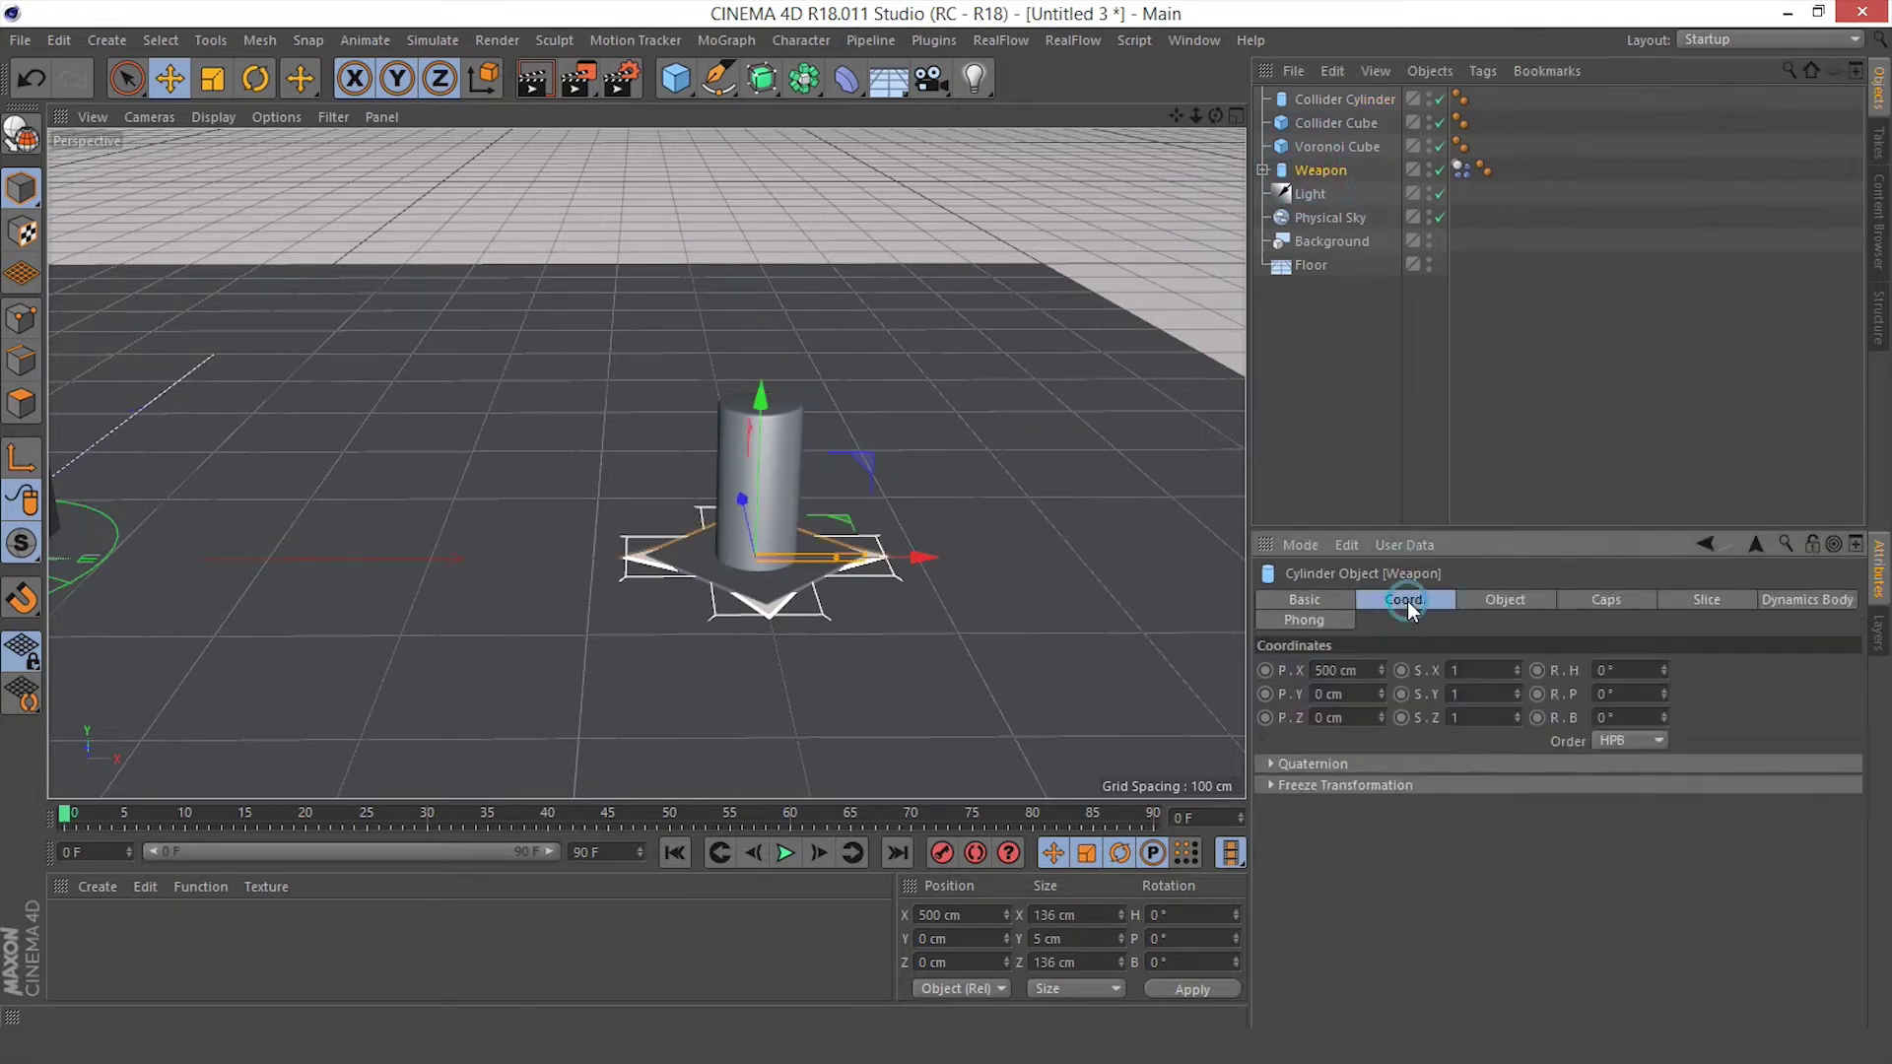
pyautogui.doubleClick(1306, 693)
pyautogui.write('103')
pyautogui.press('Return')
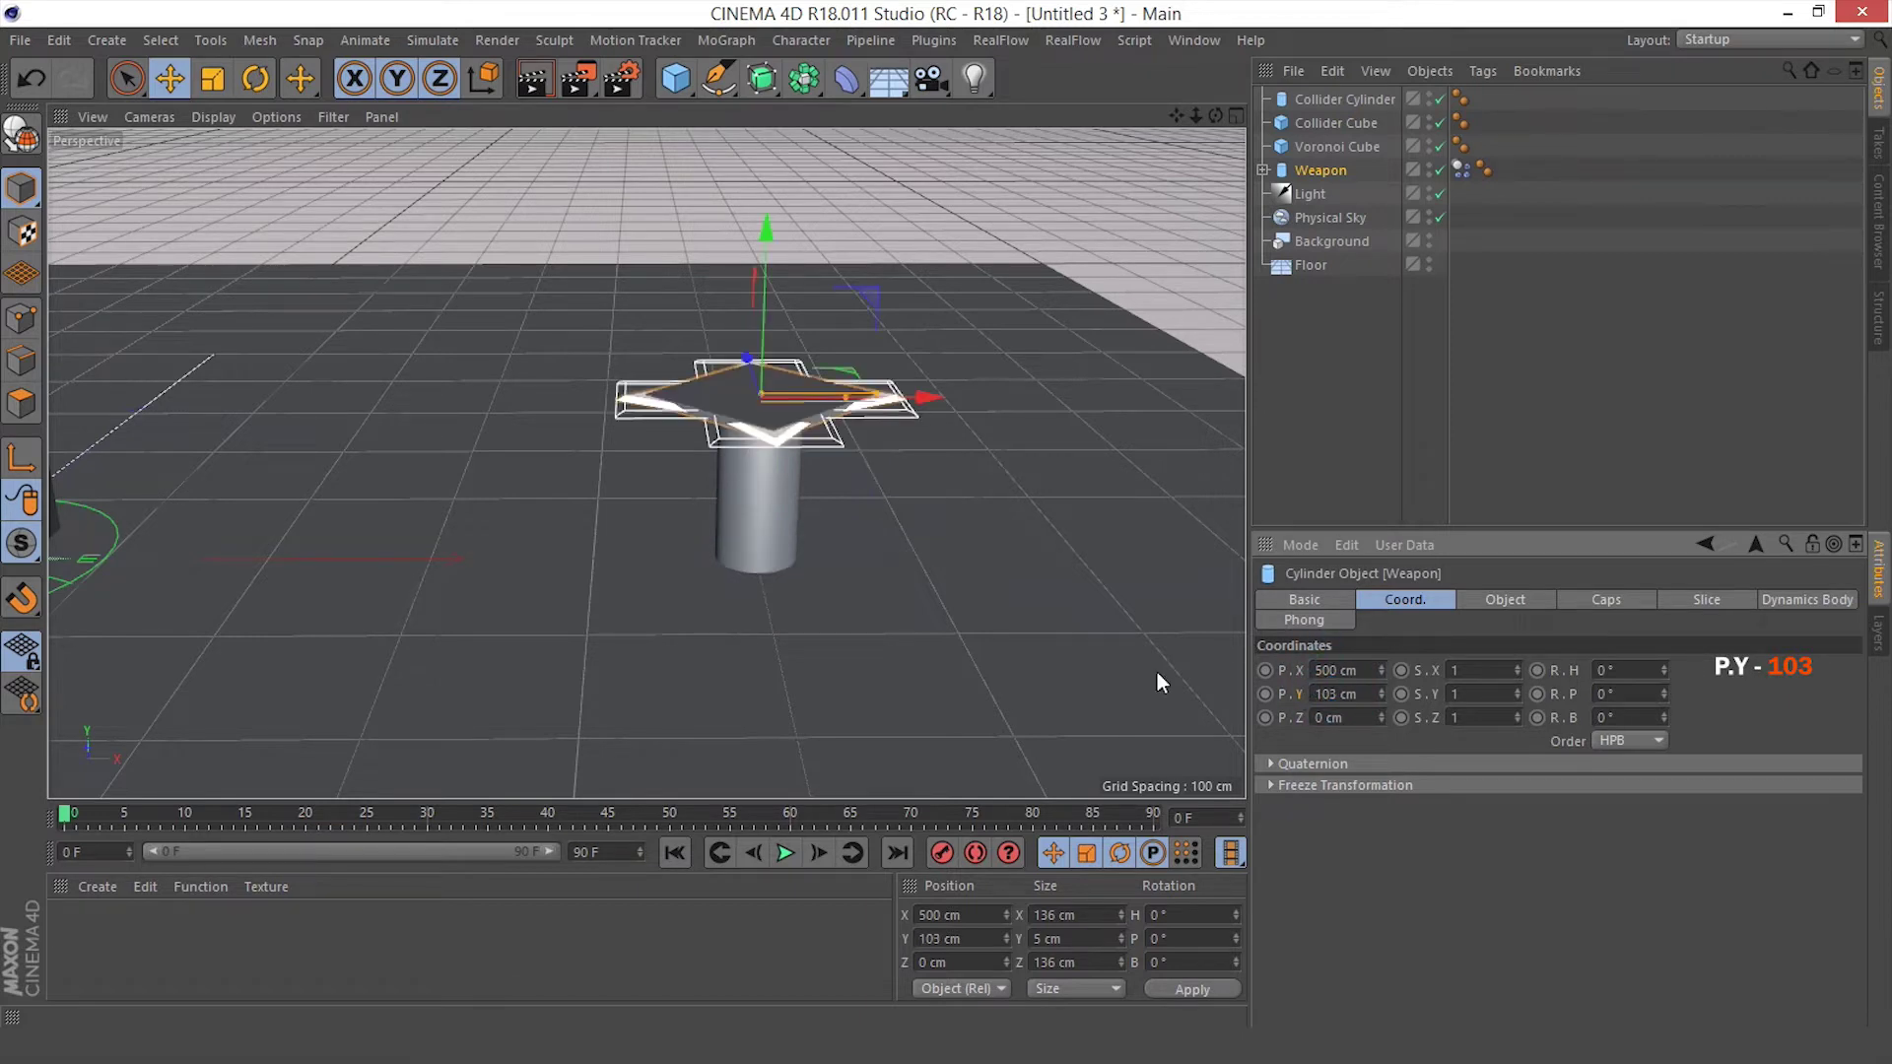
pyautogui.middleClick(848, 498)
pyautogui.middleClick(899, 560)
pyautogui.scroll(10, 781, 365)
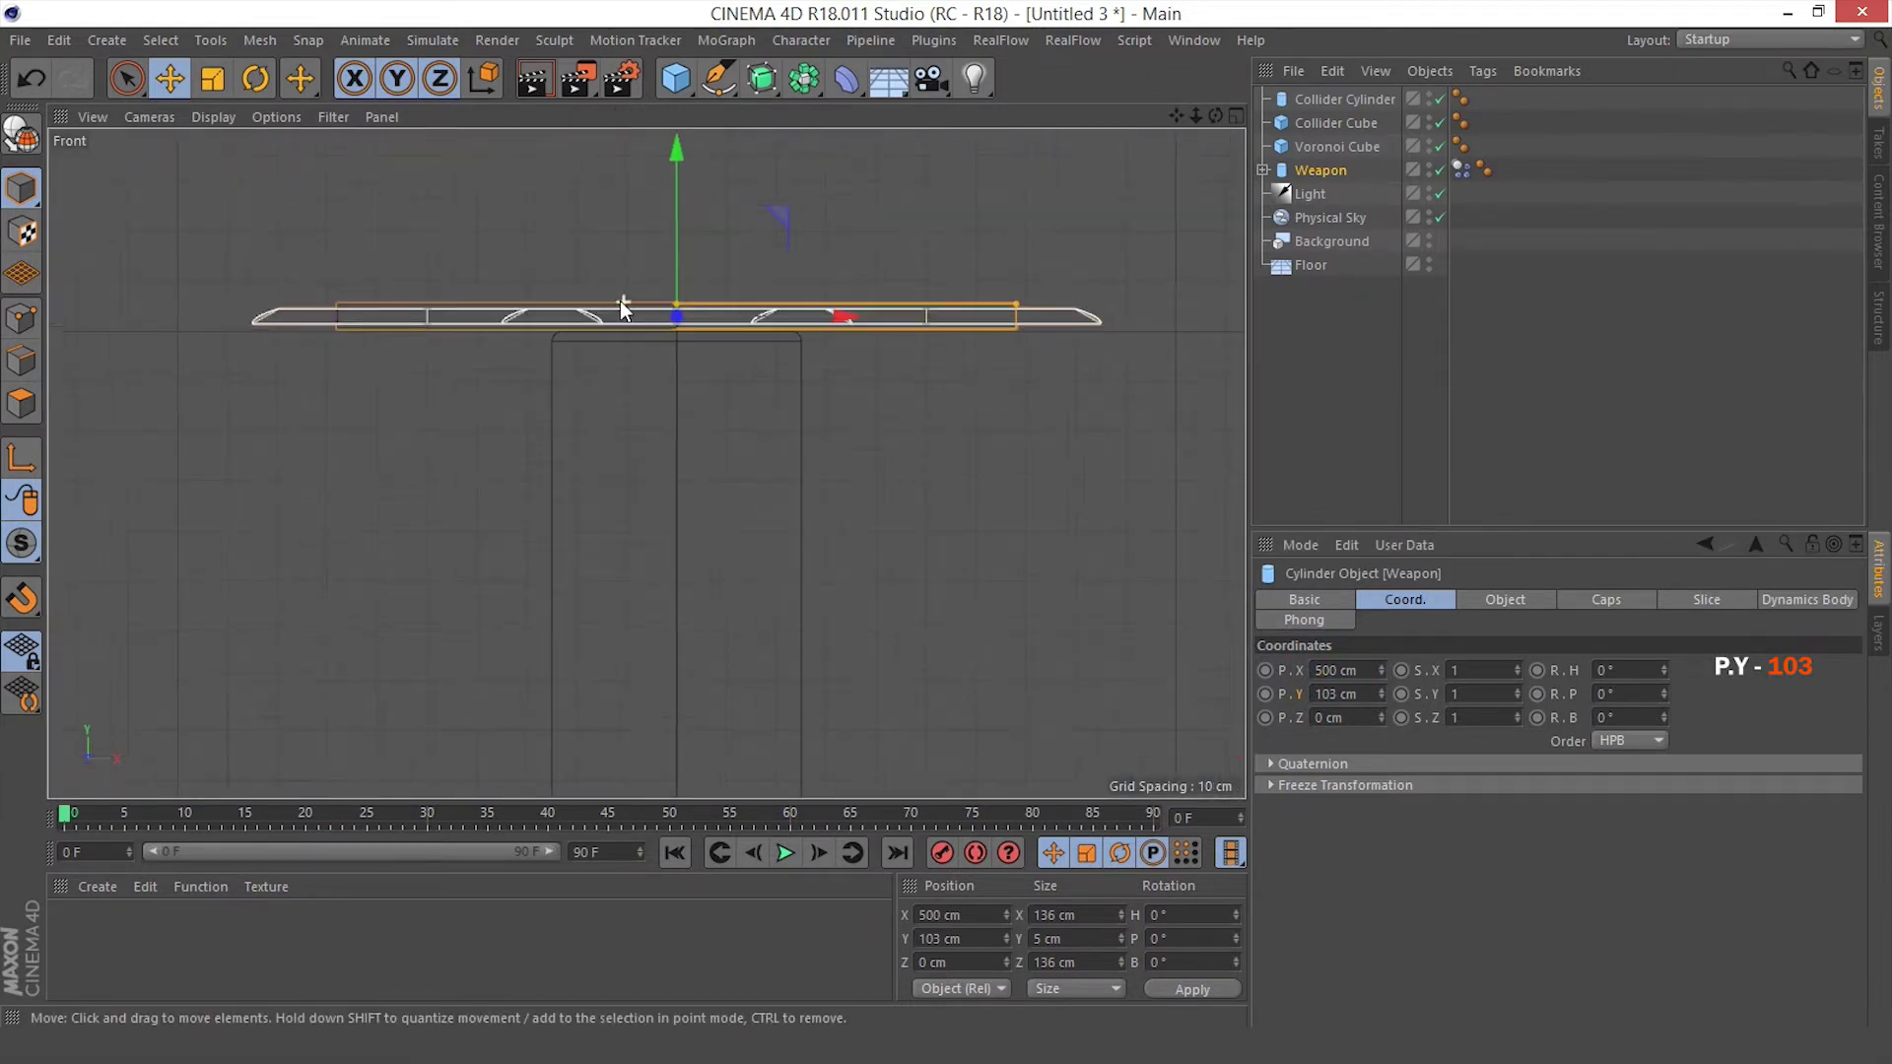
pyautogui.middleClick(780, 335)
pyautogui.middleClick(589, 296)
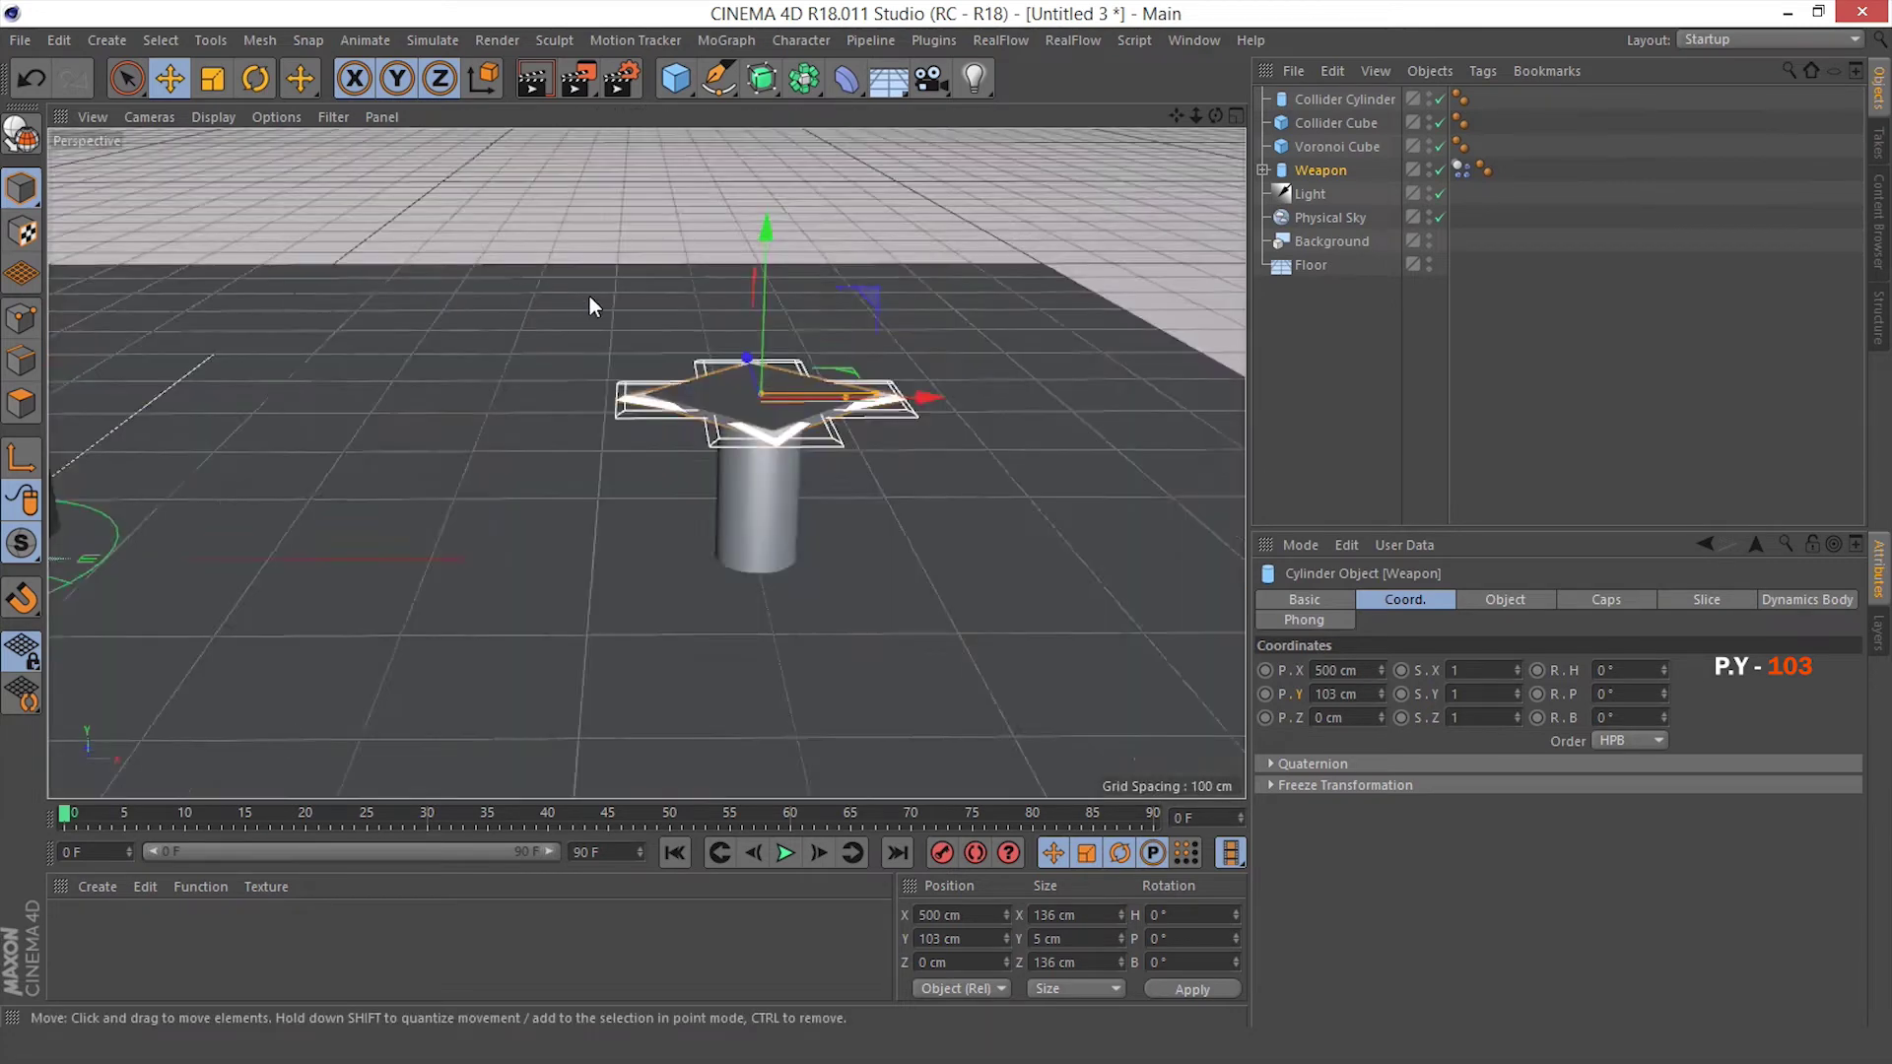
# Add a Collider Body simulation tag to the Collider Cube
pyautogui.scroll(-5, 589, 296)
pyautogui.keyDown('alt'); pyautogui.moveTo(369, 247); pyautogui.dragTo(504, 411, button='middle'); pyautogui.keyUp('alt')
pyautogui.moveTo(455, 468)
pyautogui.keyDown('alt'); pyautogui.mouseDown()
pyautogui.moveTo(366, 470)
pyautogui.moveTo(476, 449)
pyautogui.mouseUp(); pyautogui.keyUp('alt')
pyautogui.keyDown('alt'); pyautogui.moveTo(487, 447); pyautogui.dragTo(571, 390, button='right'); pyautogui.keyUp('alt')
pyautogui.click(1336, 123)
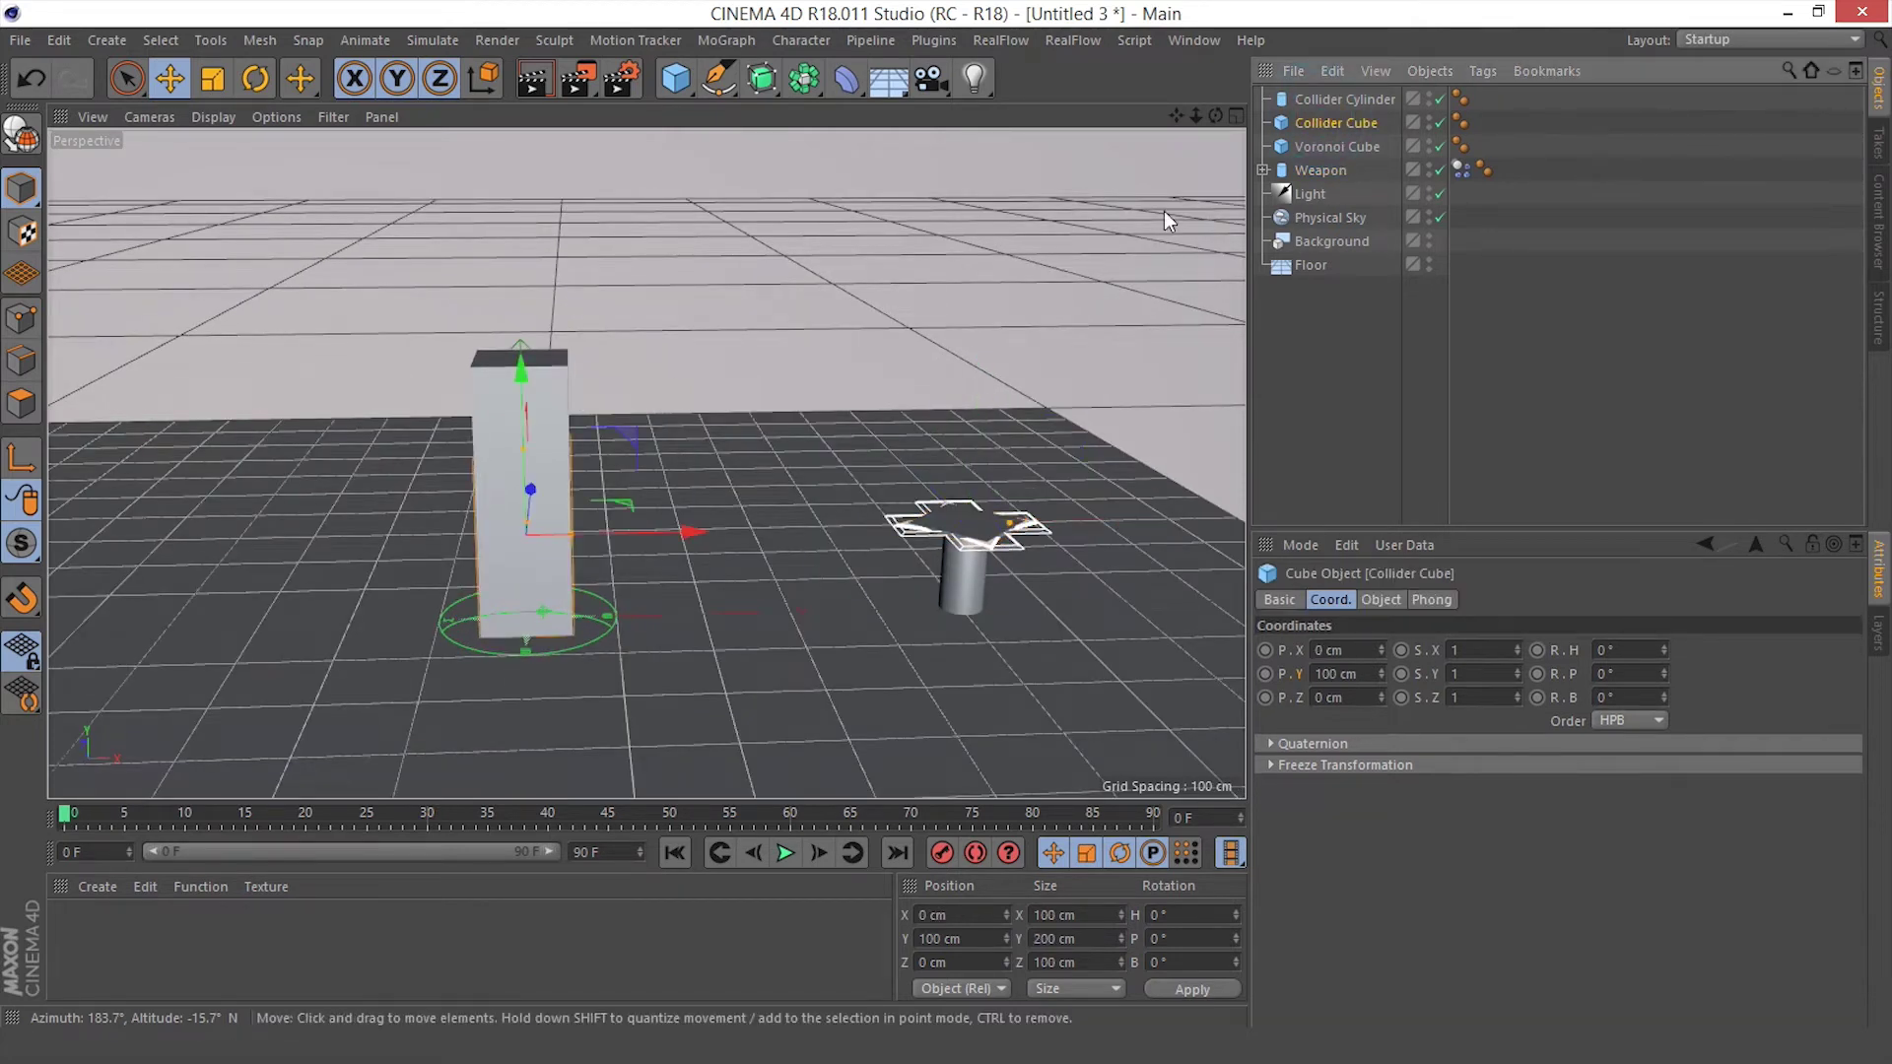
pyautogui.rightClick(1340, 126)
pyautogui.moveTo(1431, 290)
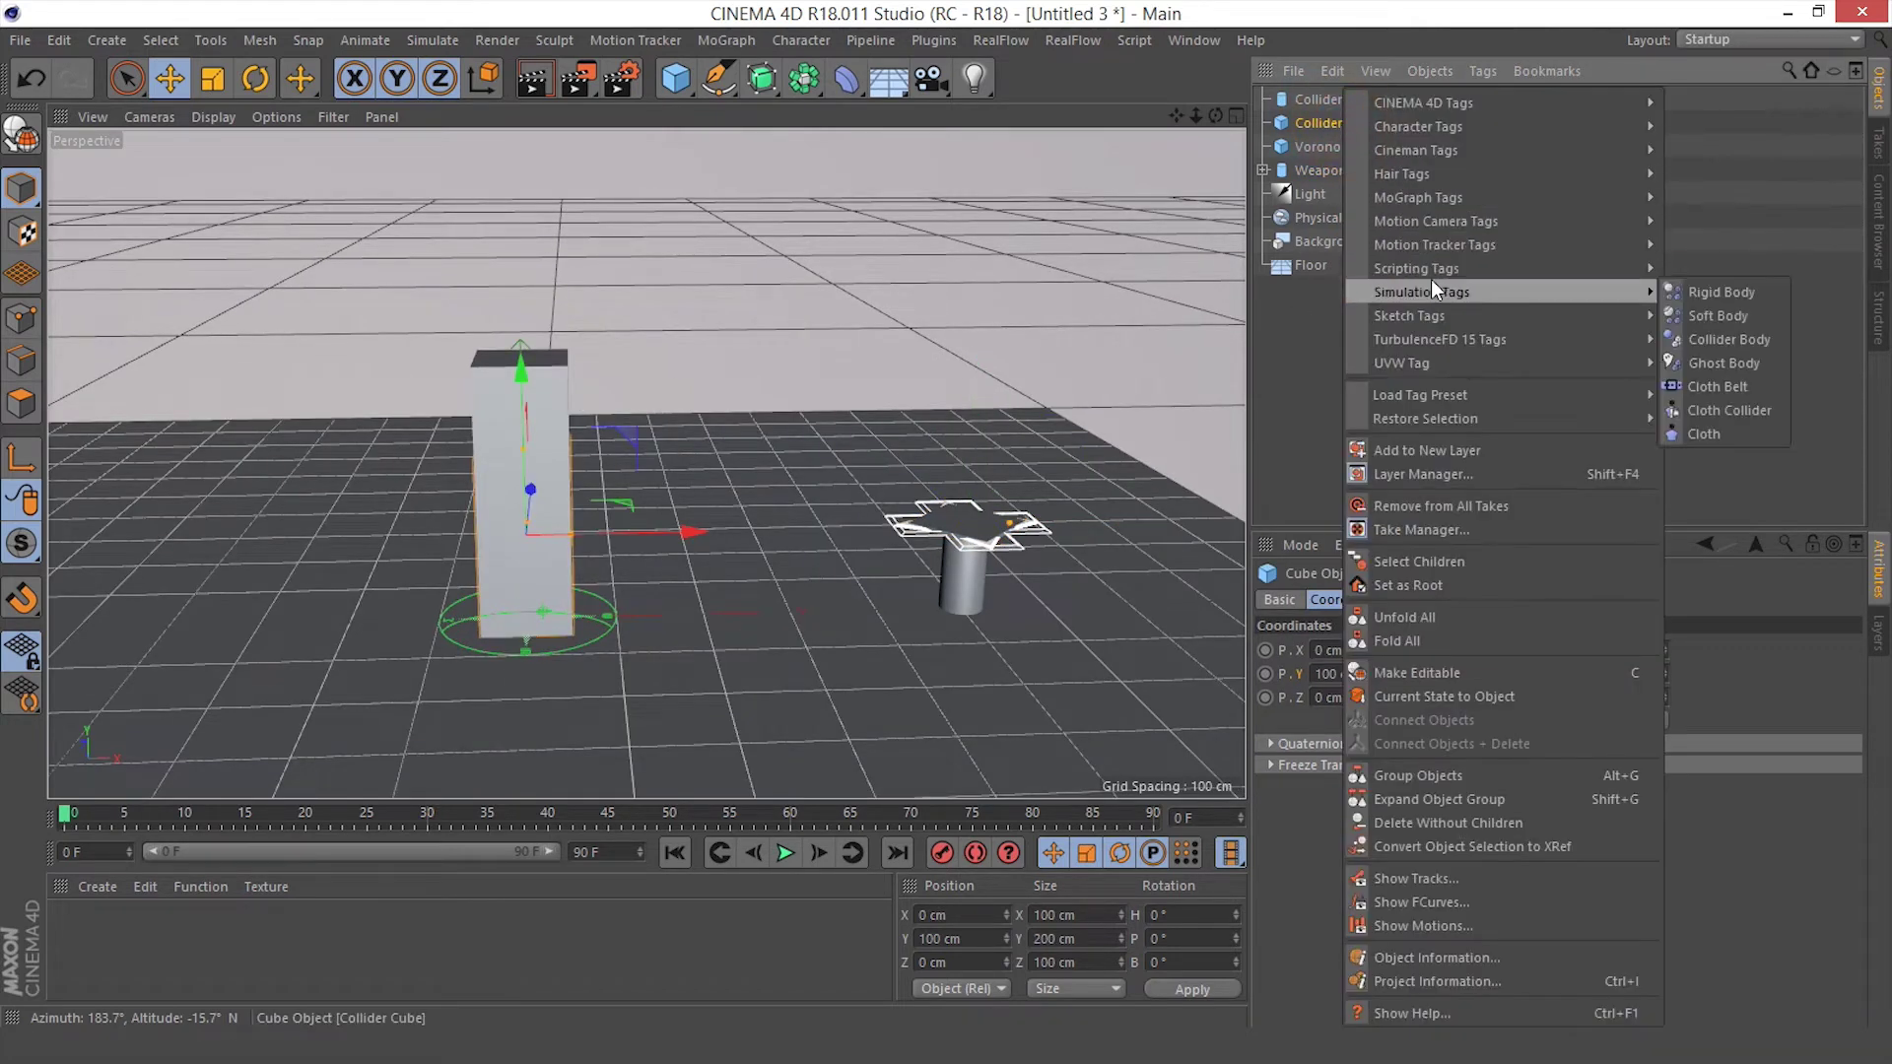
pyautogui.click(1706, 335)
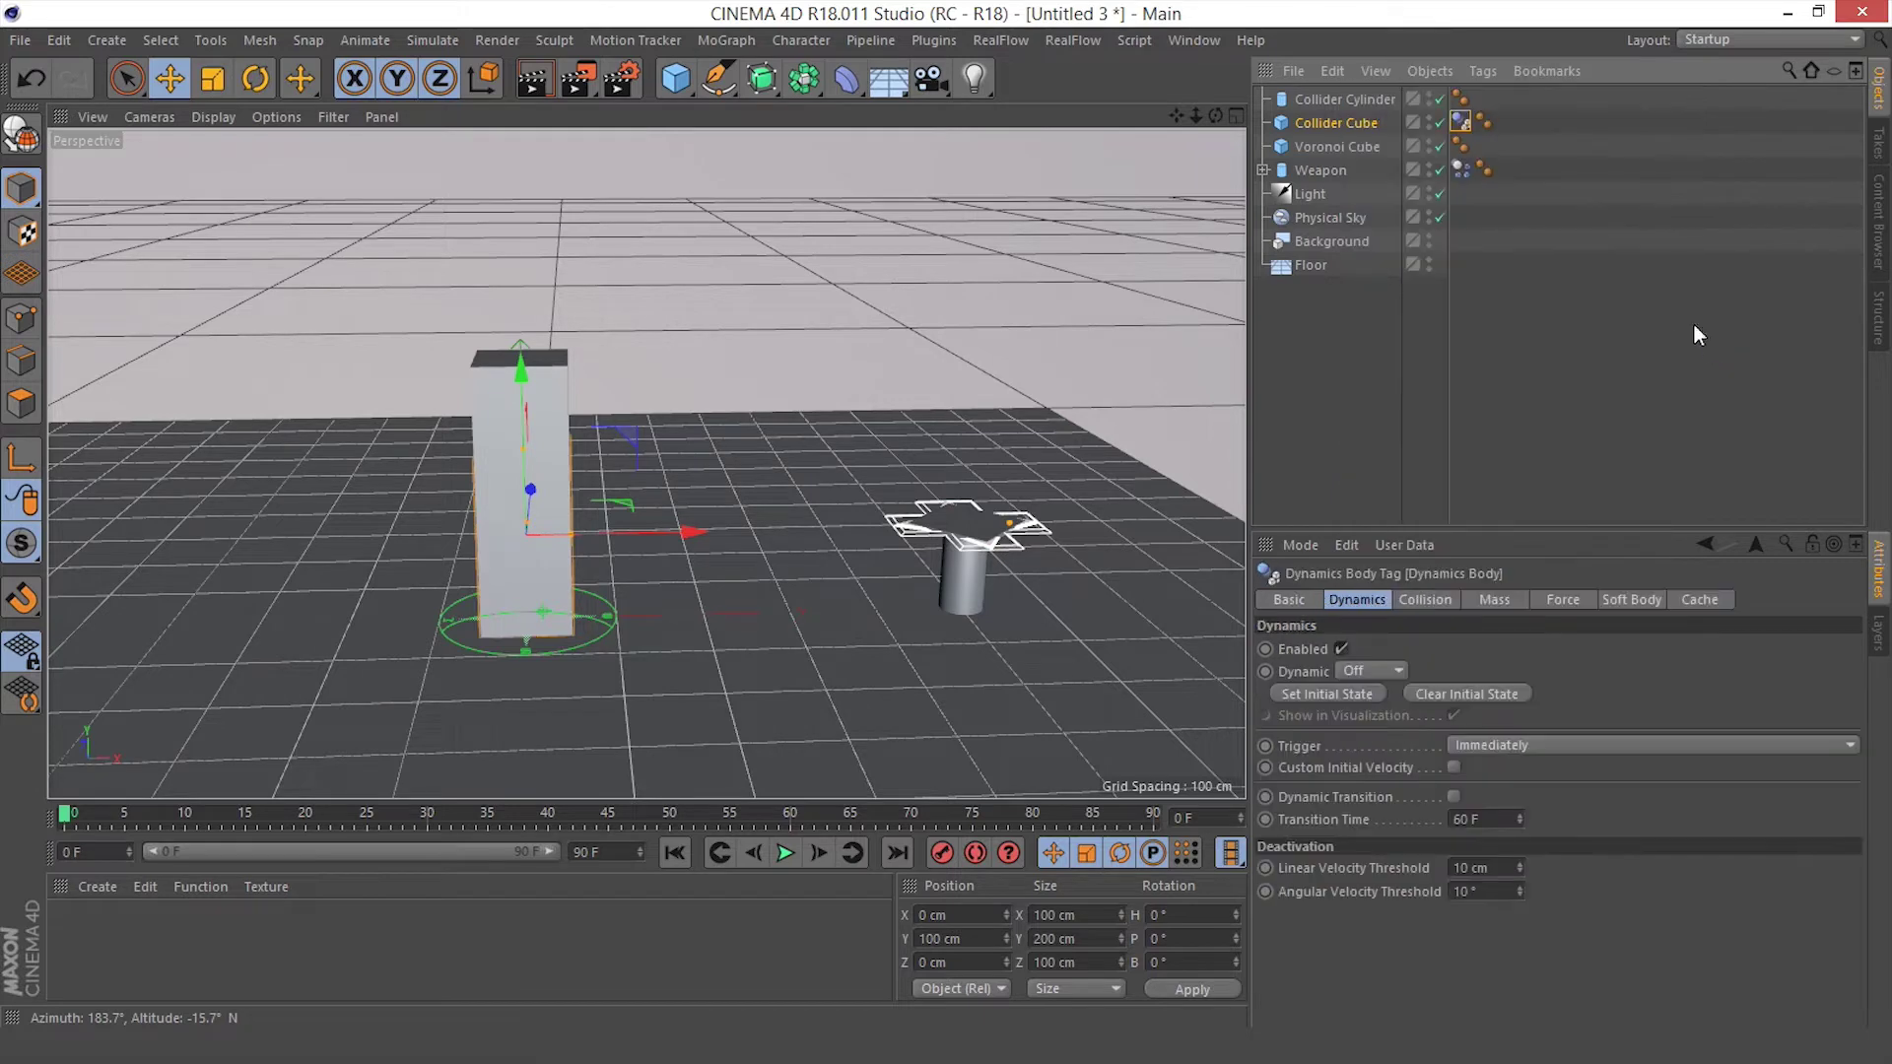
# Add a Collider Body simulation tag to the Collider Cylinder
pyautogui.click(1340, 100)
pyautogui.rightClick(1340, 100)
pyautogui.moveTo(1462, 272)
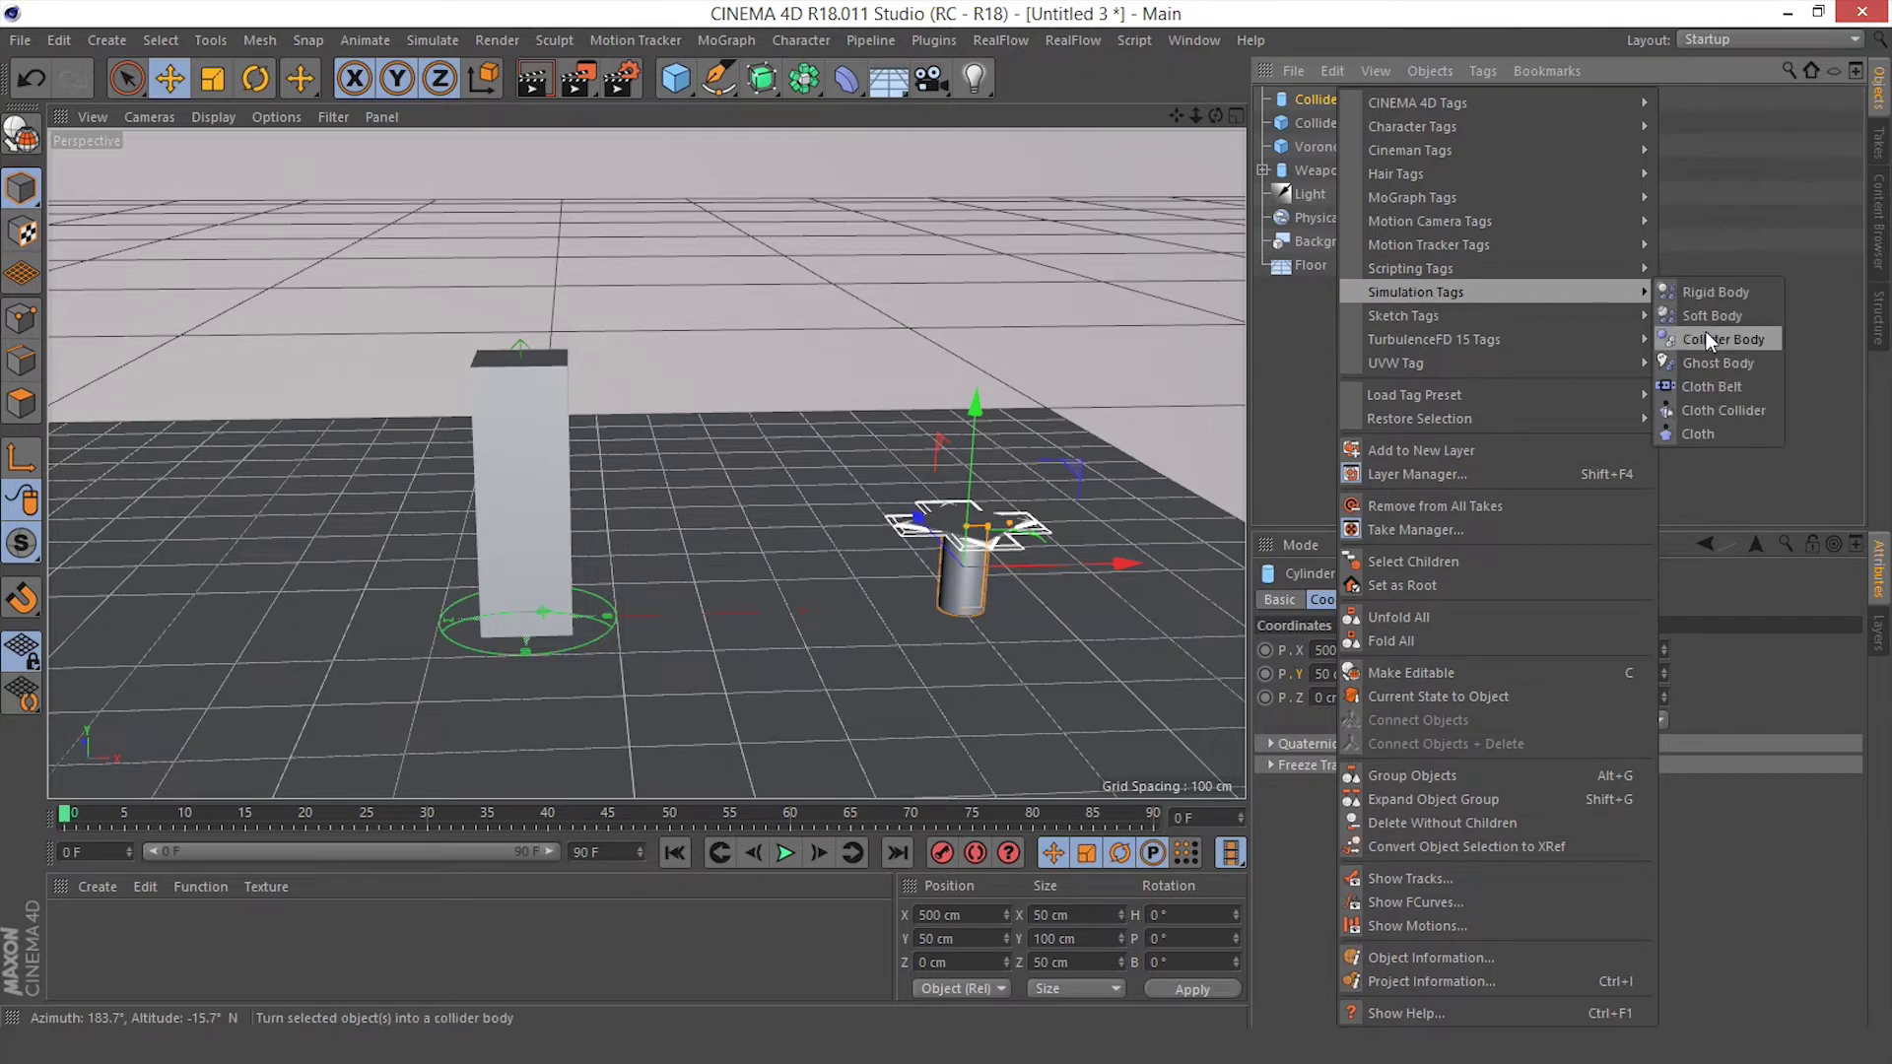
pyautogui.click(1706, 339)
# Add a Collider Body simulation tag to the Floor
pyautogui.click(1305, 264)
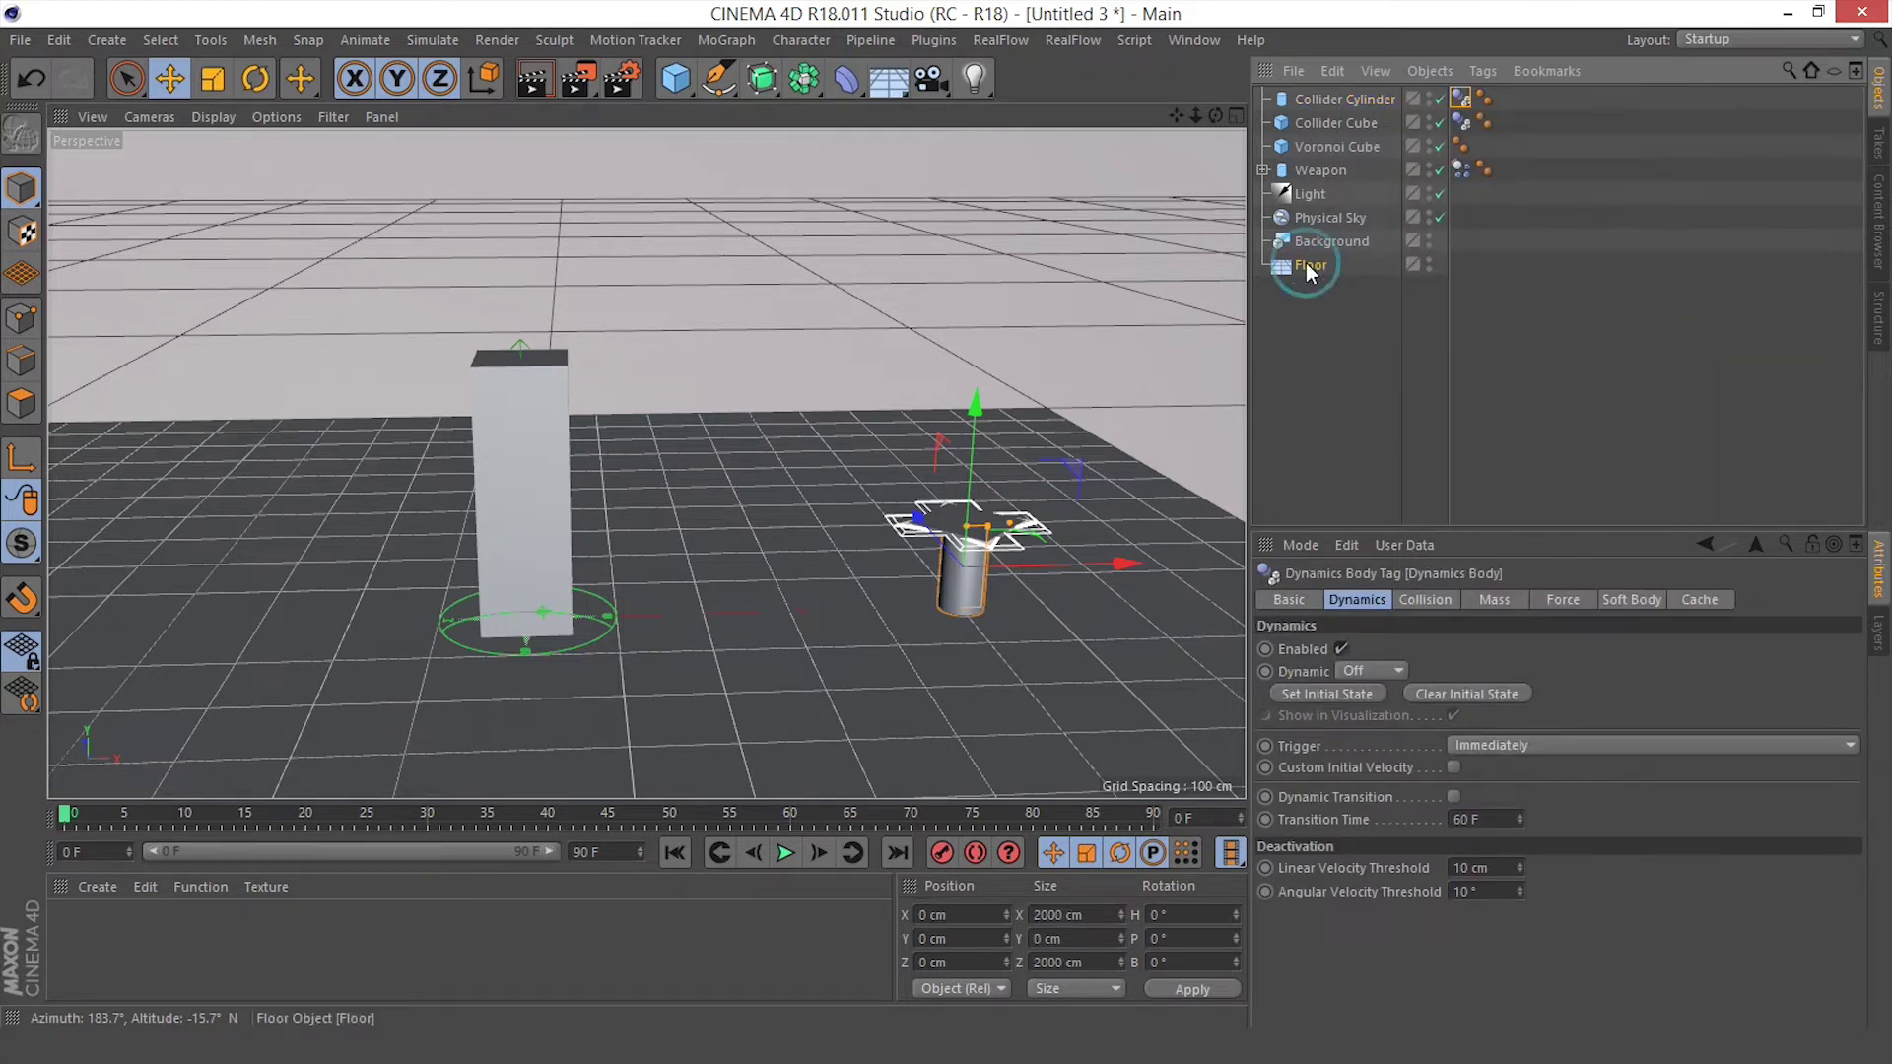
pyautogui.rightClick(1310, 264)
pyautogui.moveTo(1501, 294)
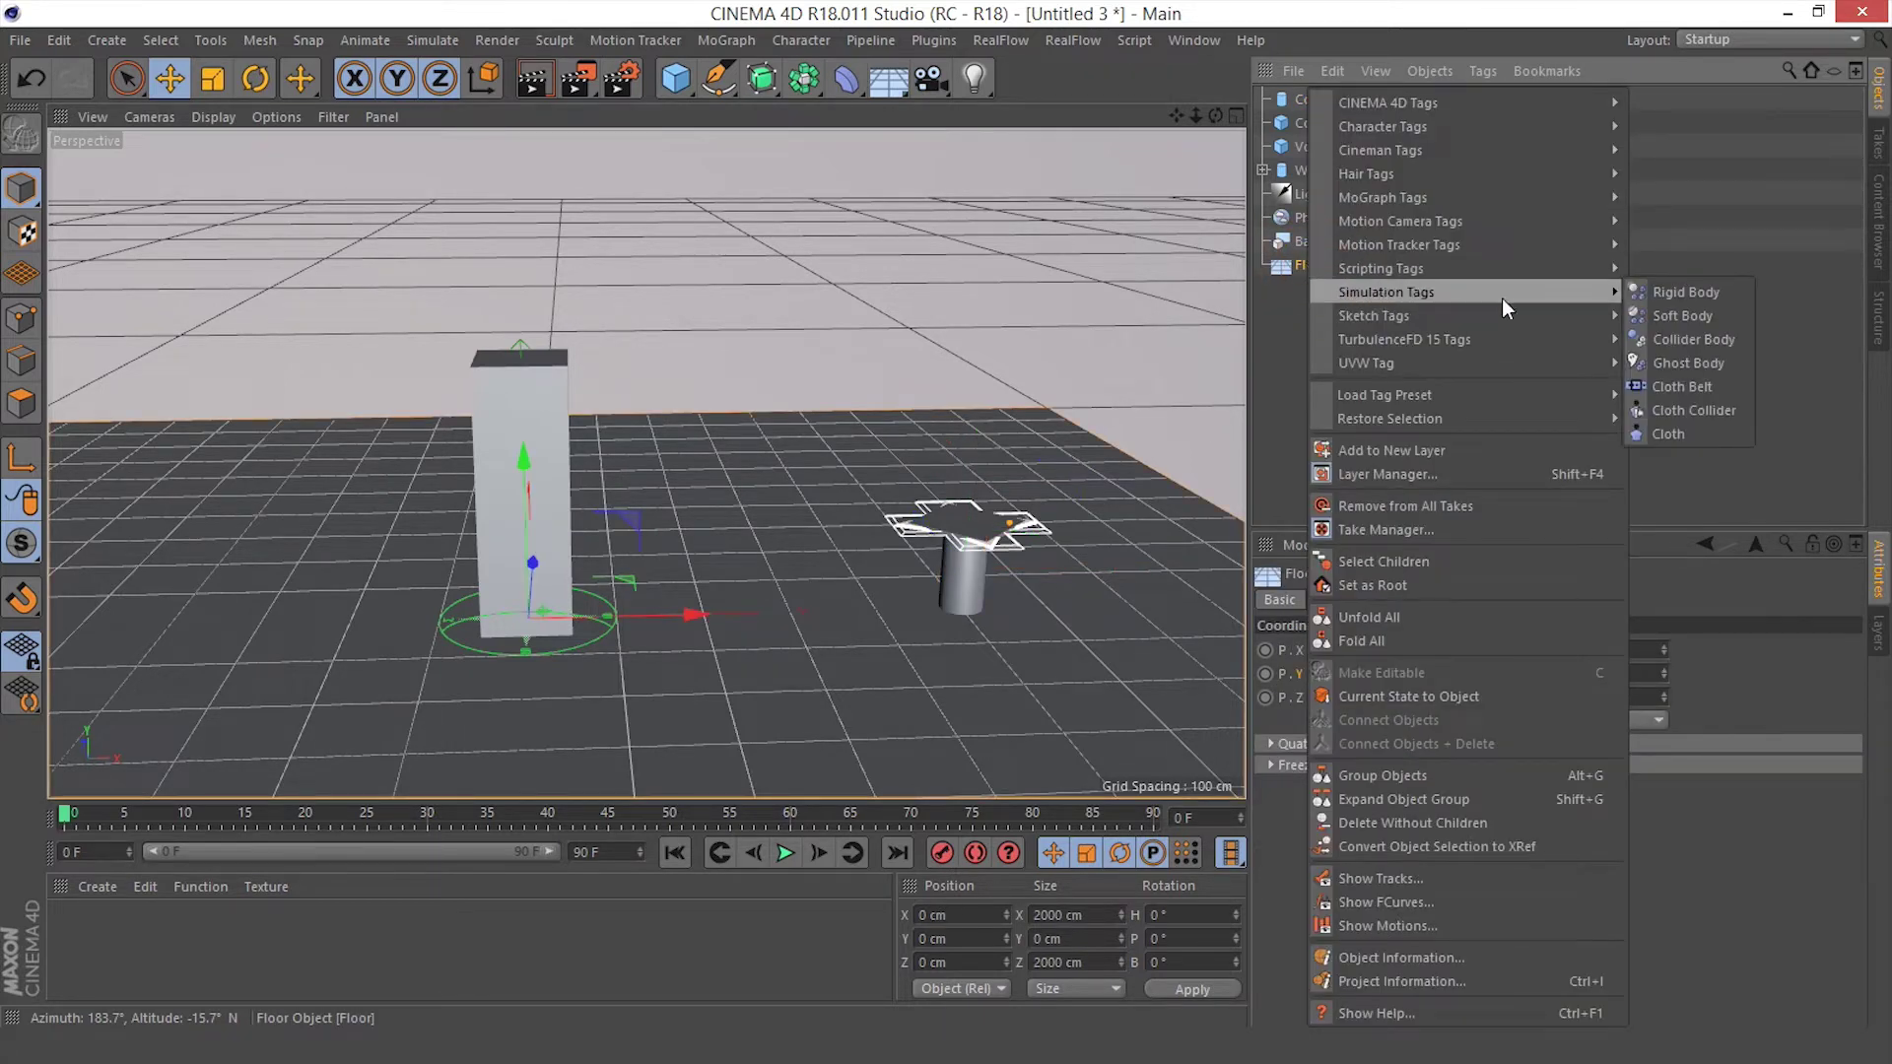
pyautogui.click(1671, 338)
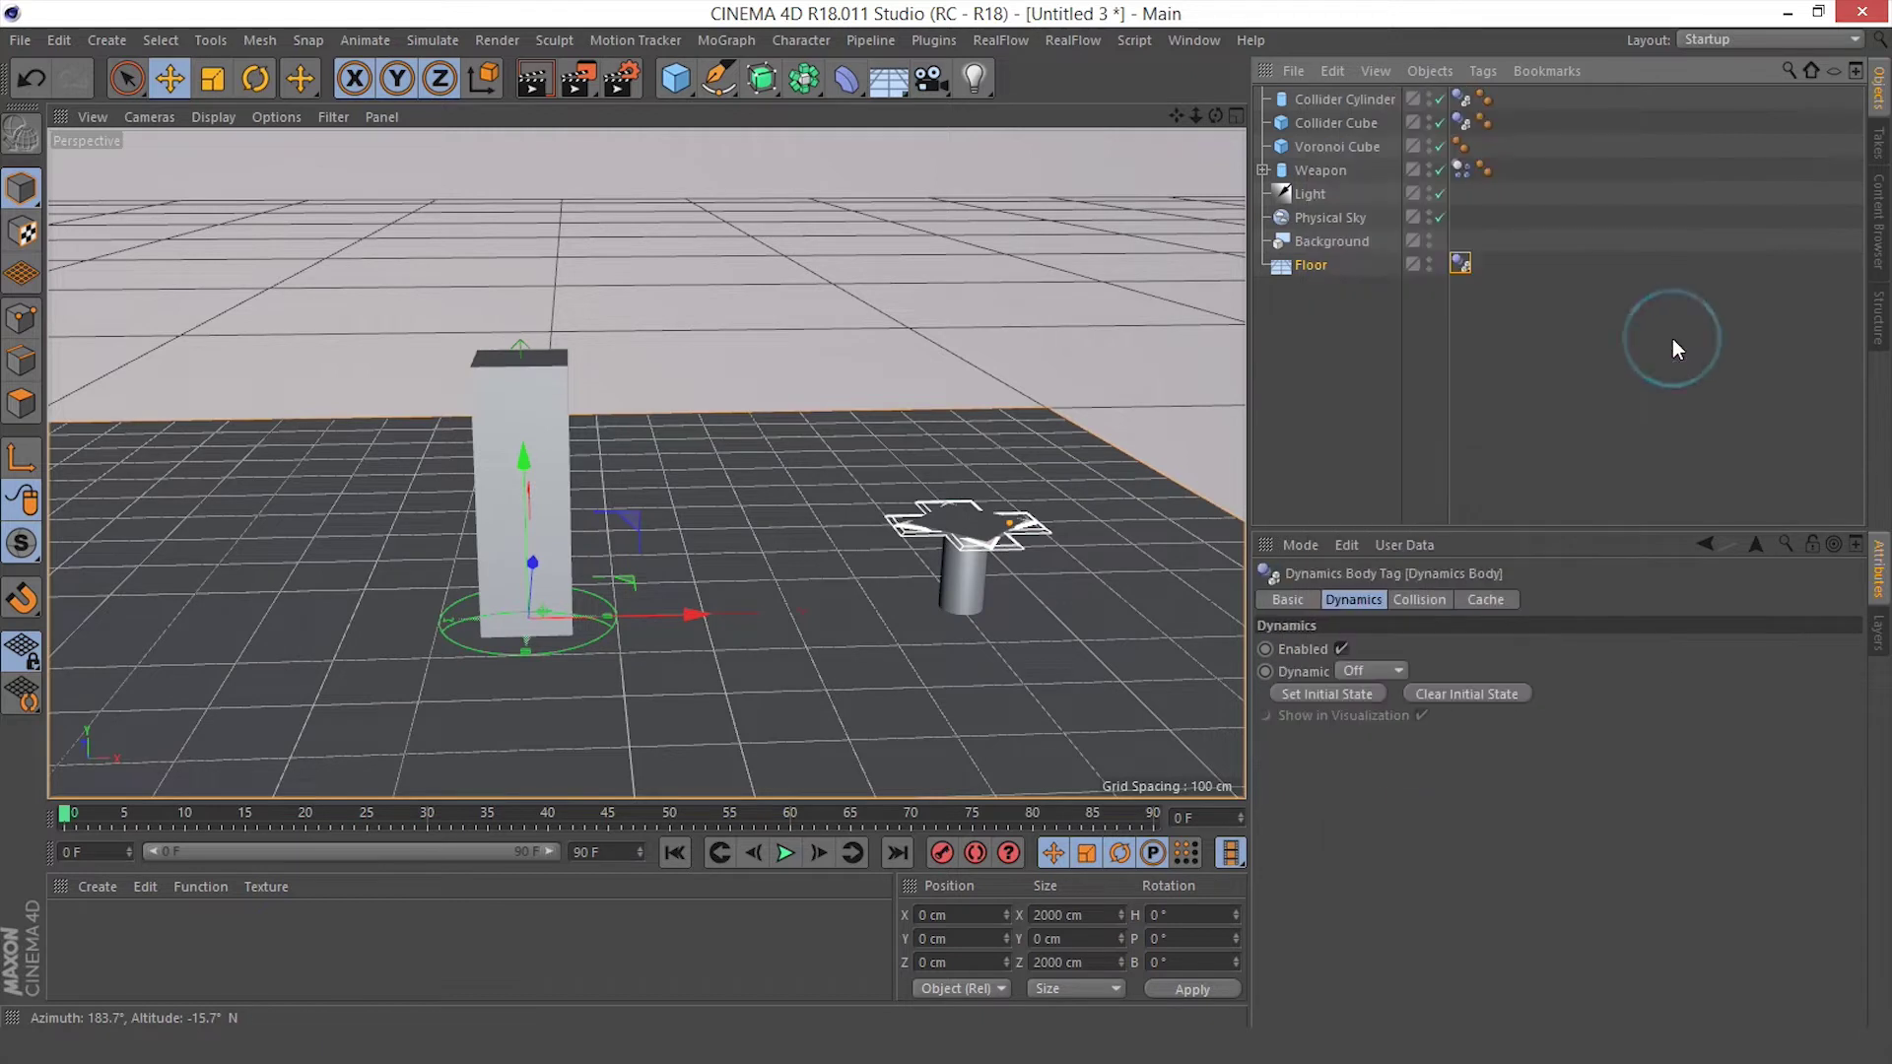
# Add a Fracture Voronoi object as the parent of the Voronoi Cube
pyautogui.click(1352, 152)
pyautogui.click(729, 40)
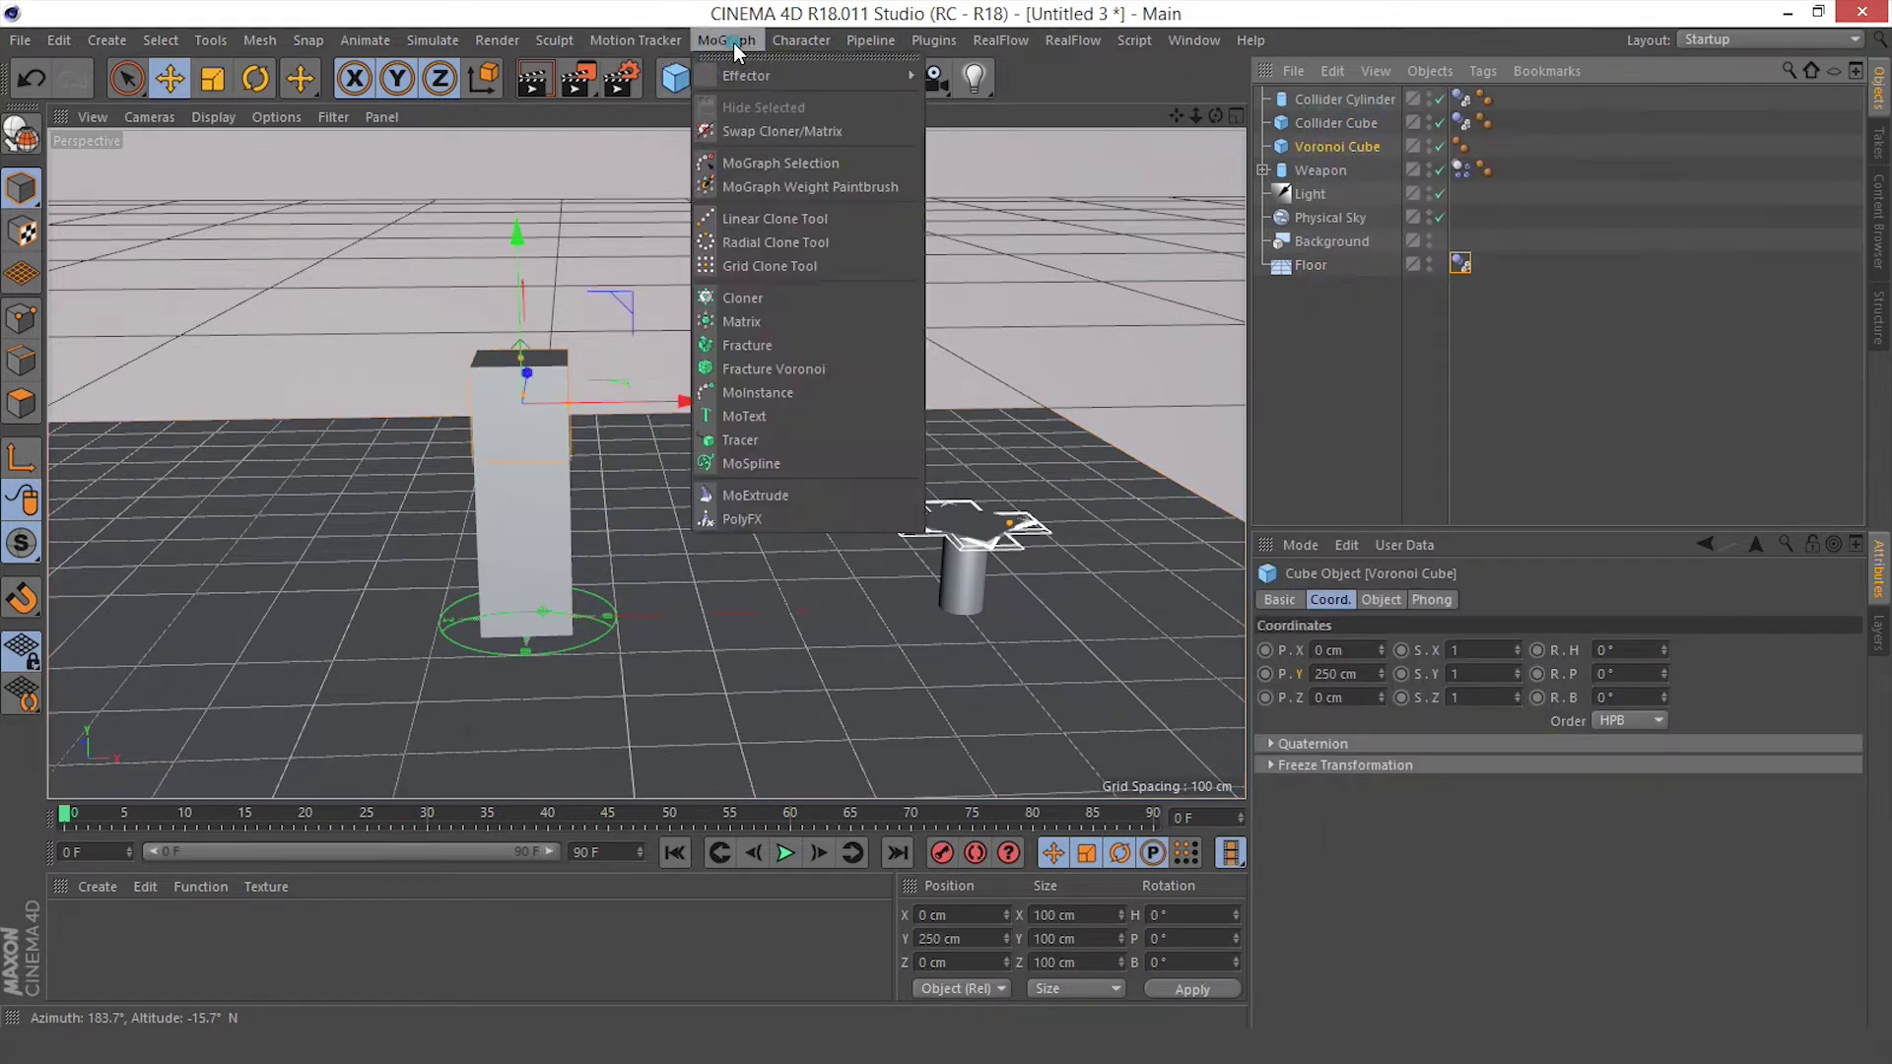
pyautogui.click(785, 370)
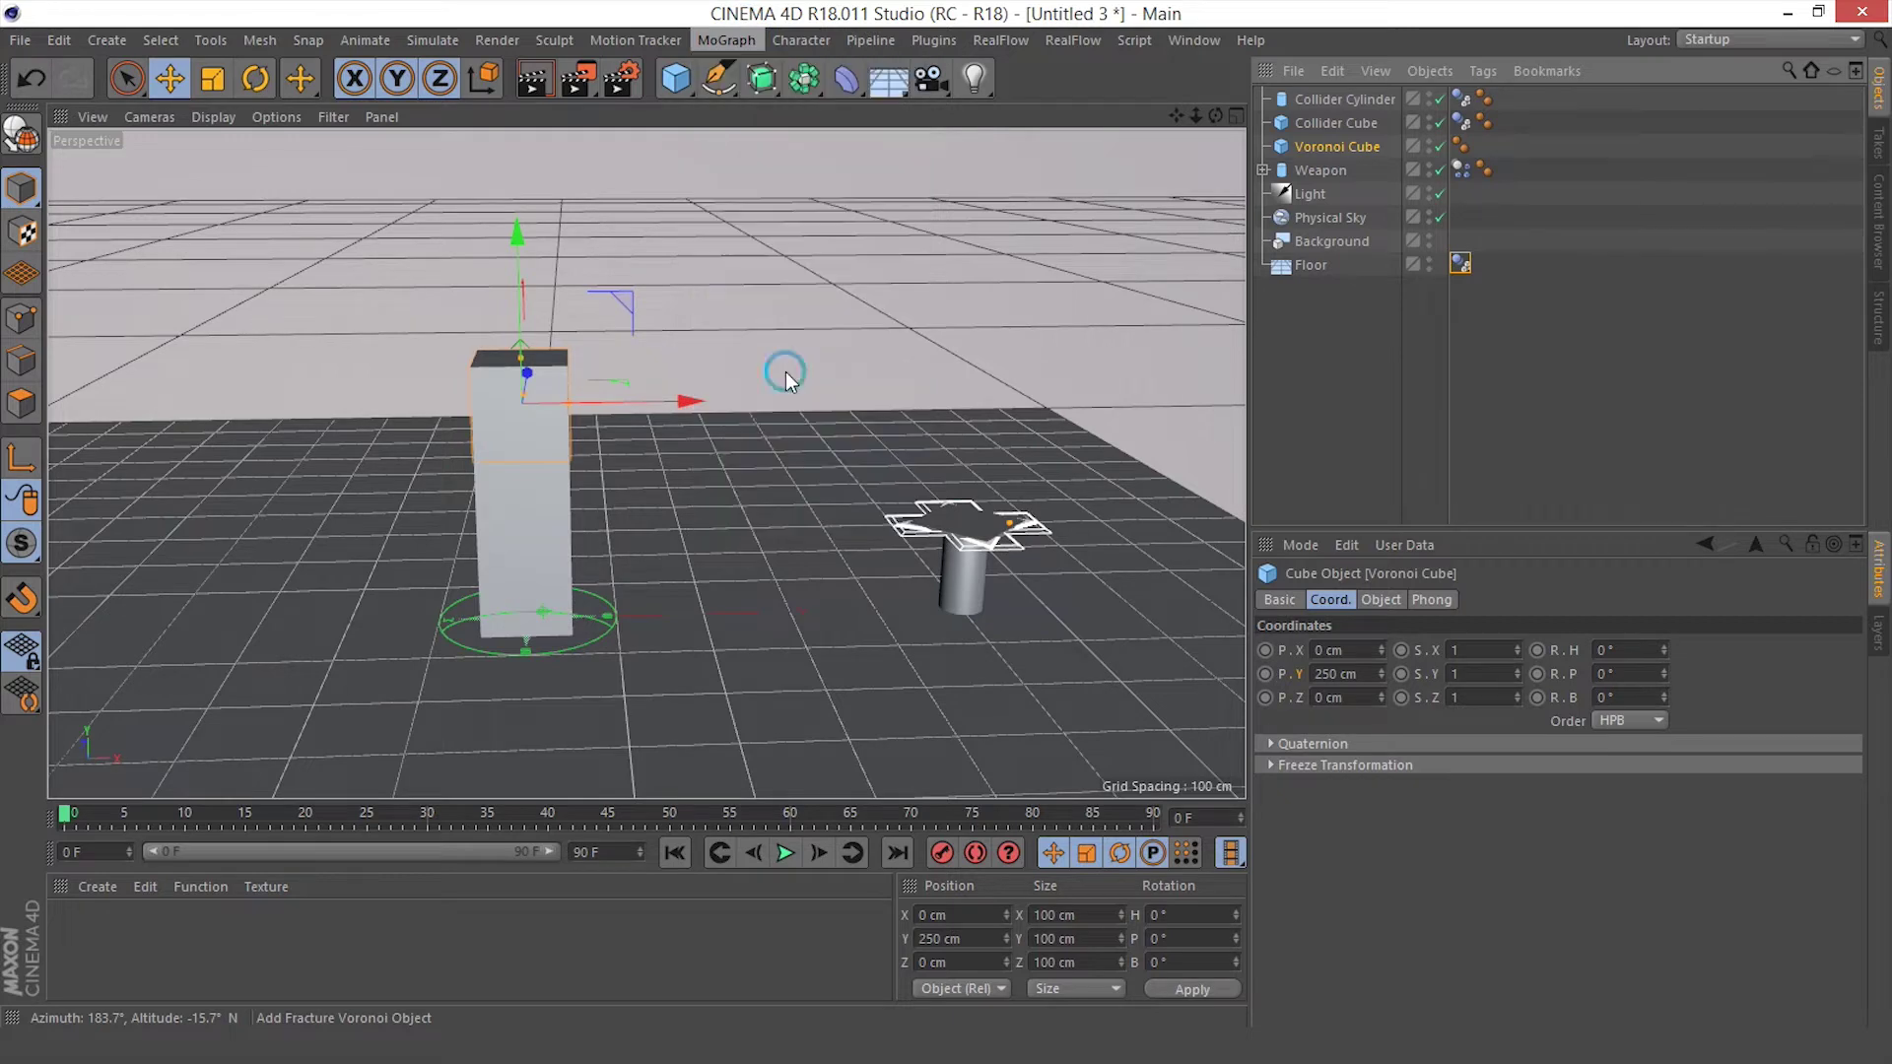
pyautogui.moveTo(473, 442)
pyautogui.keyDown('alt'); pyautogui.mouseDown()
pyautogui.moveTo(357, 448)
pyautogui.moveTo(488, 433)
pyautogui.mouseUp(); pyautogui.keyUp('alt')
# Add a Rigid Body simulation tag to the Fracture Voronoi object
pyautogui.rightClick(1365, 143)
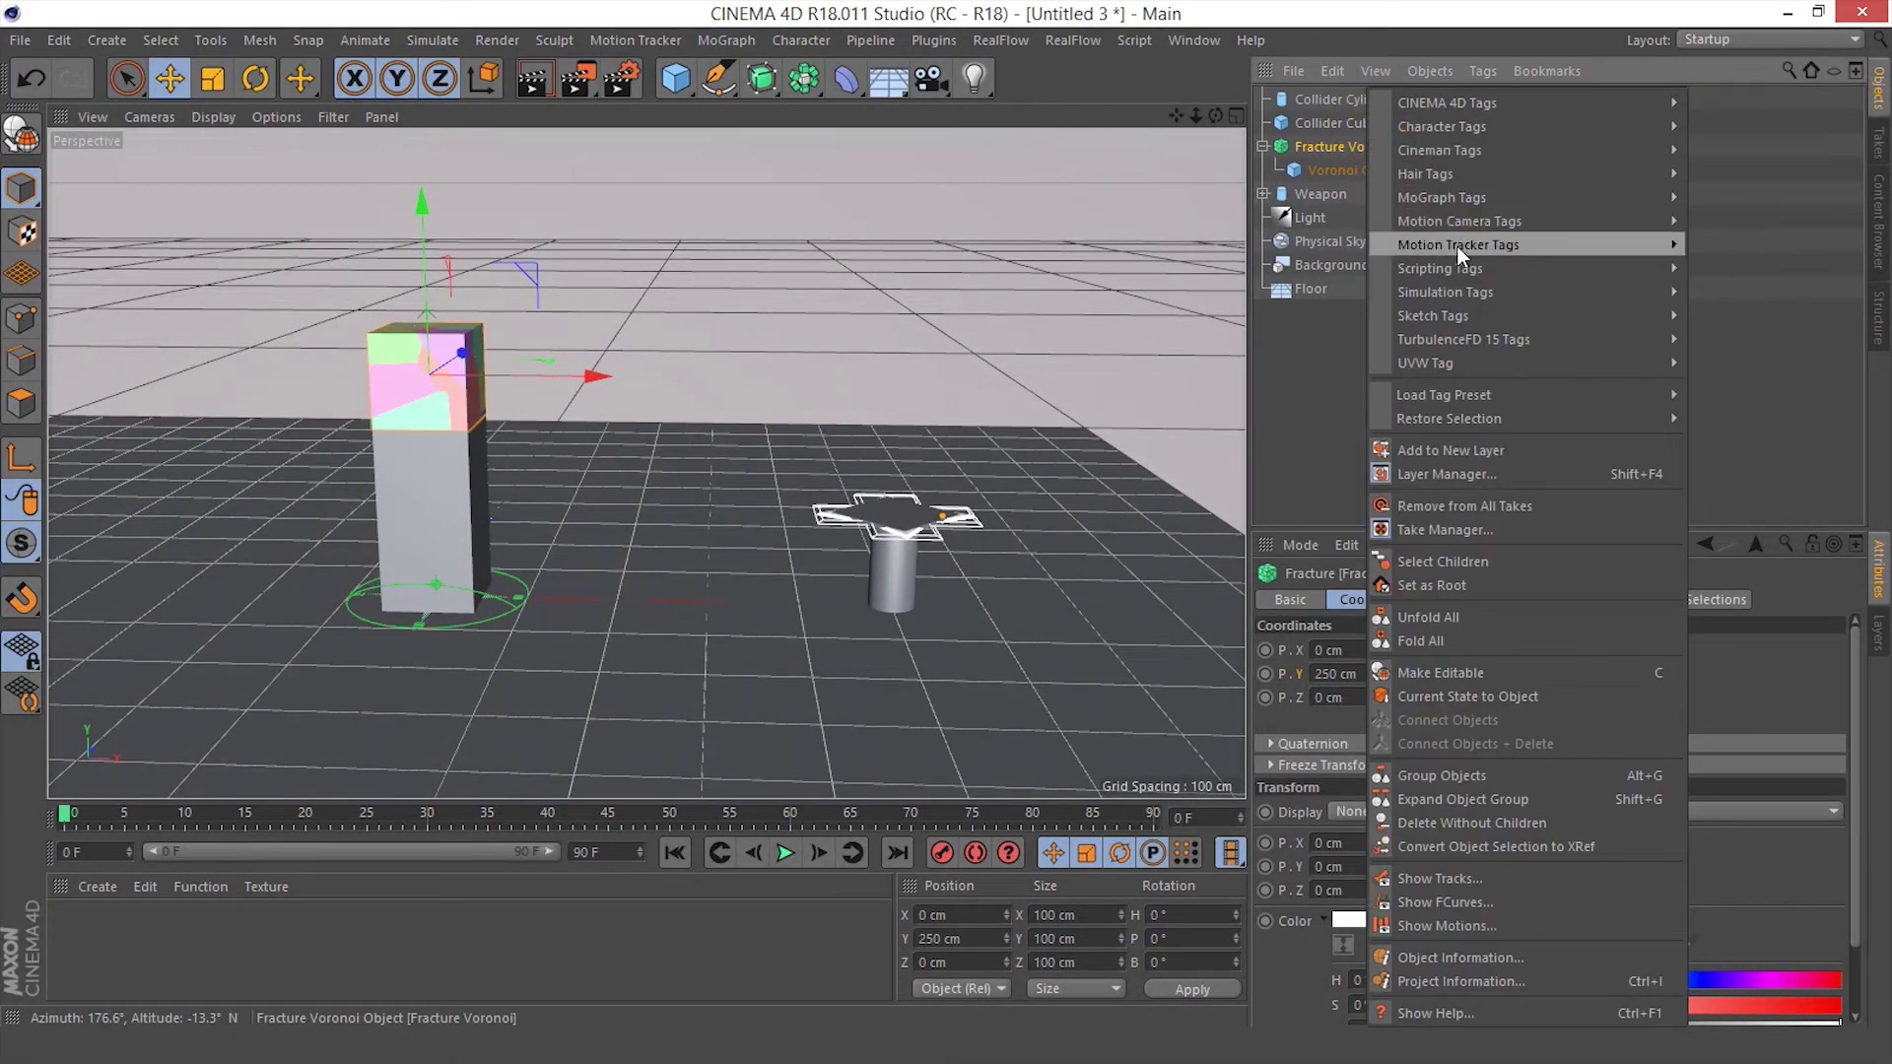
pyautogui.moveTo(1446, 288)
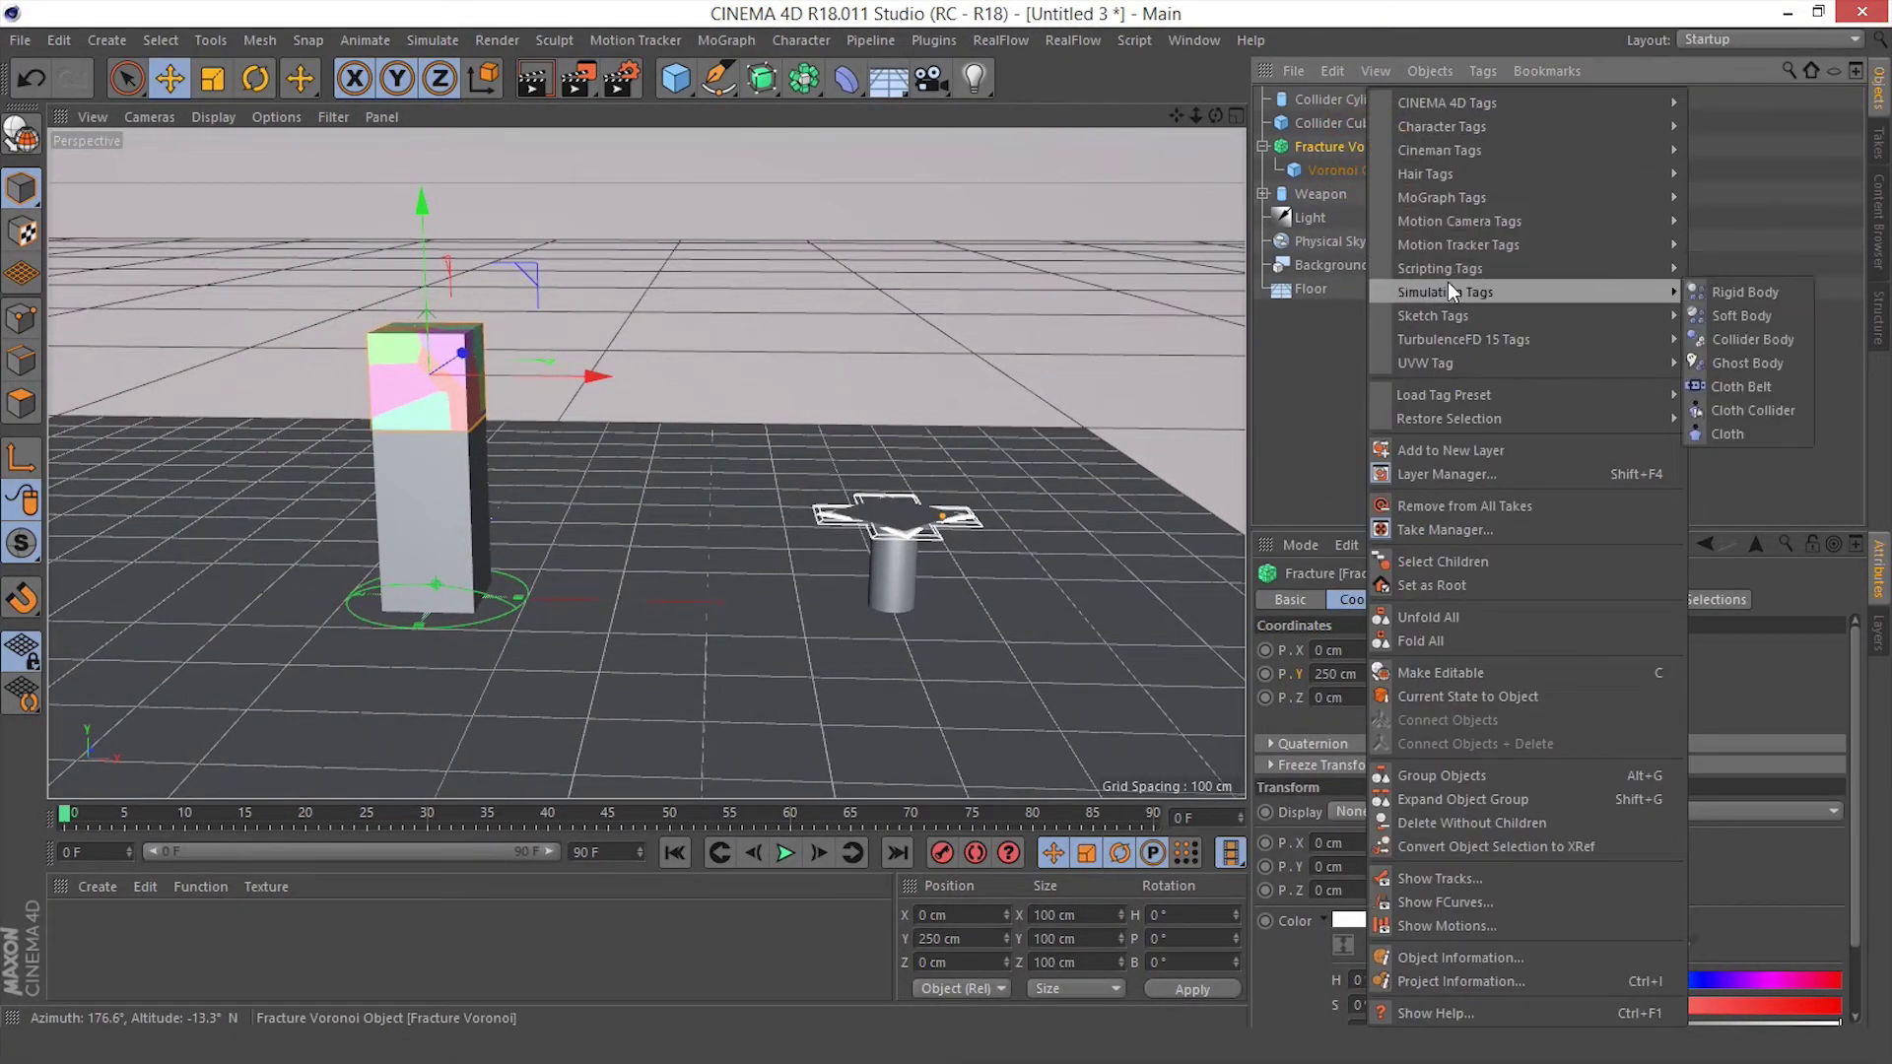
pyautogui.click(1730, 291)
# In the Fracture Voronoi's dynamics tag, set collision Inherit Tag to Apply Tag to Children and Individual Elements to All
pyautogui.click(1426, 600)
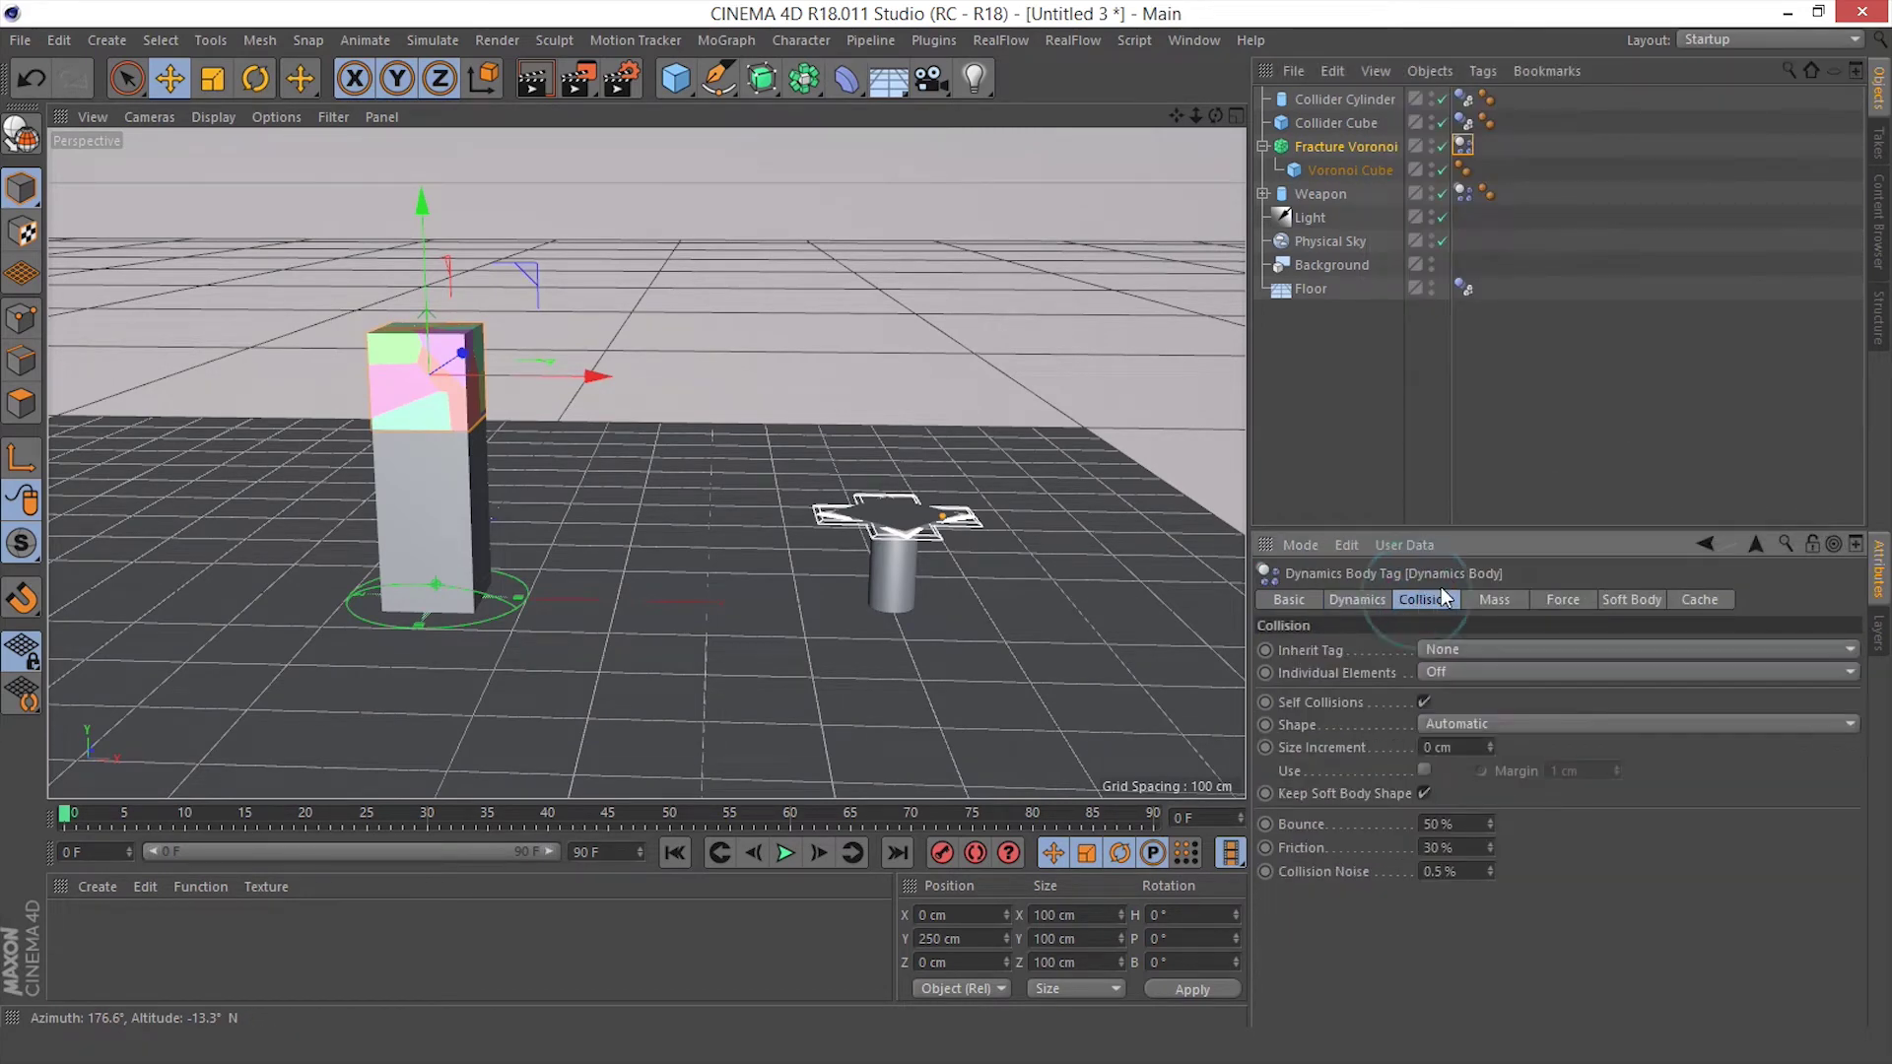
pyautogui.click(1440, 652)
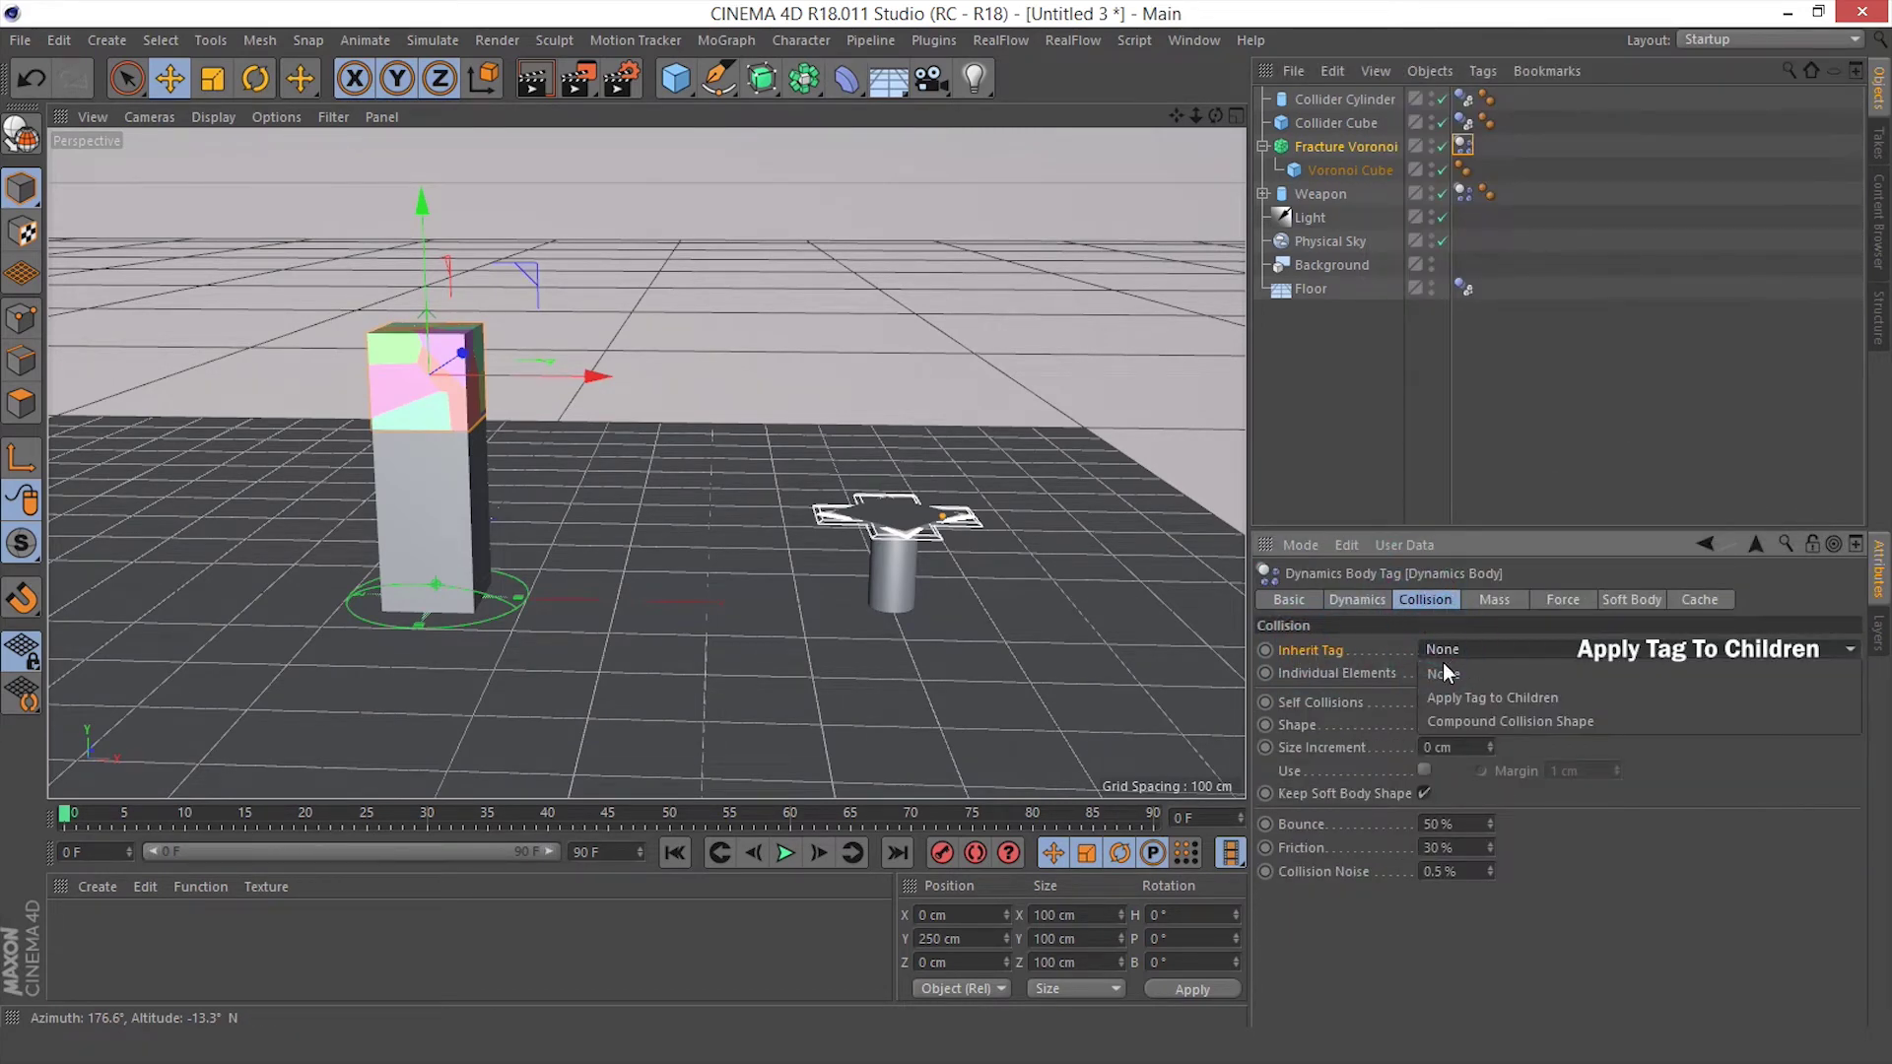
pyautogui.click(1450, 696)
pyautogui.click(1428, 672)
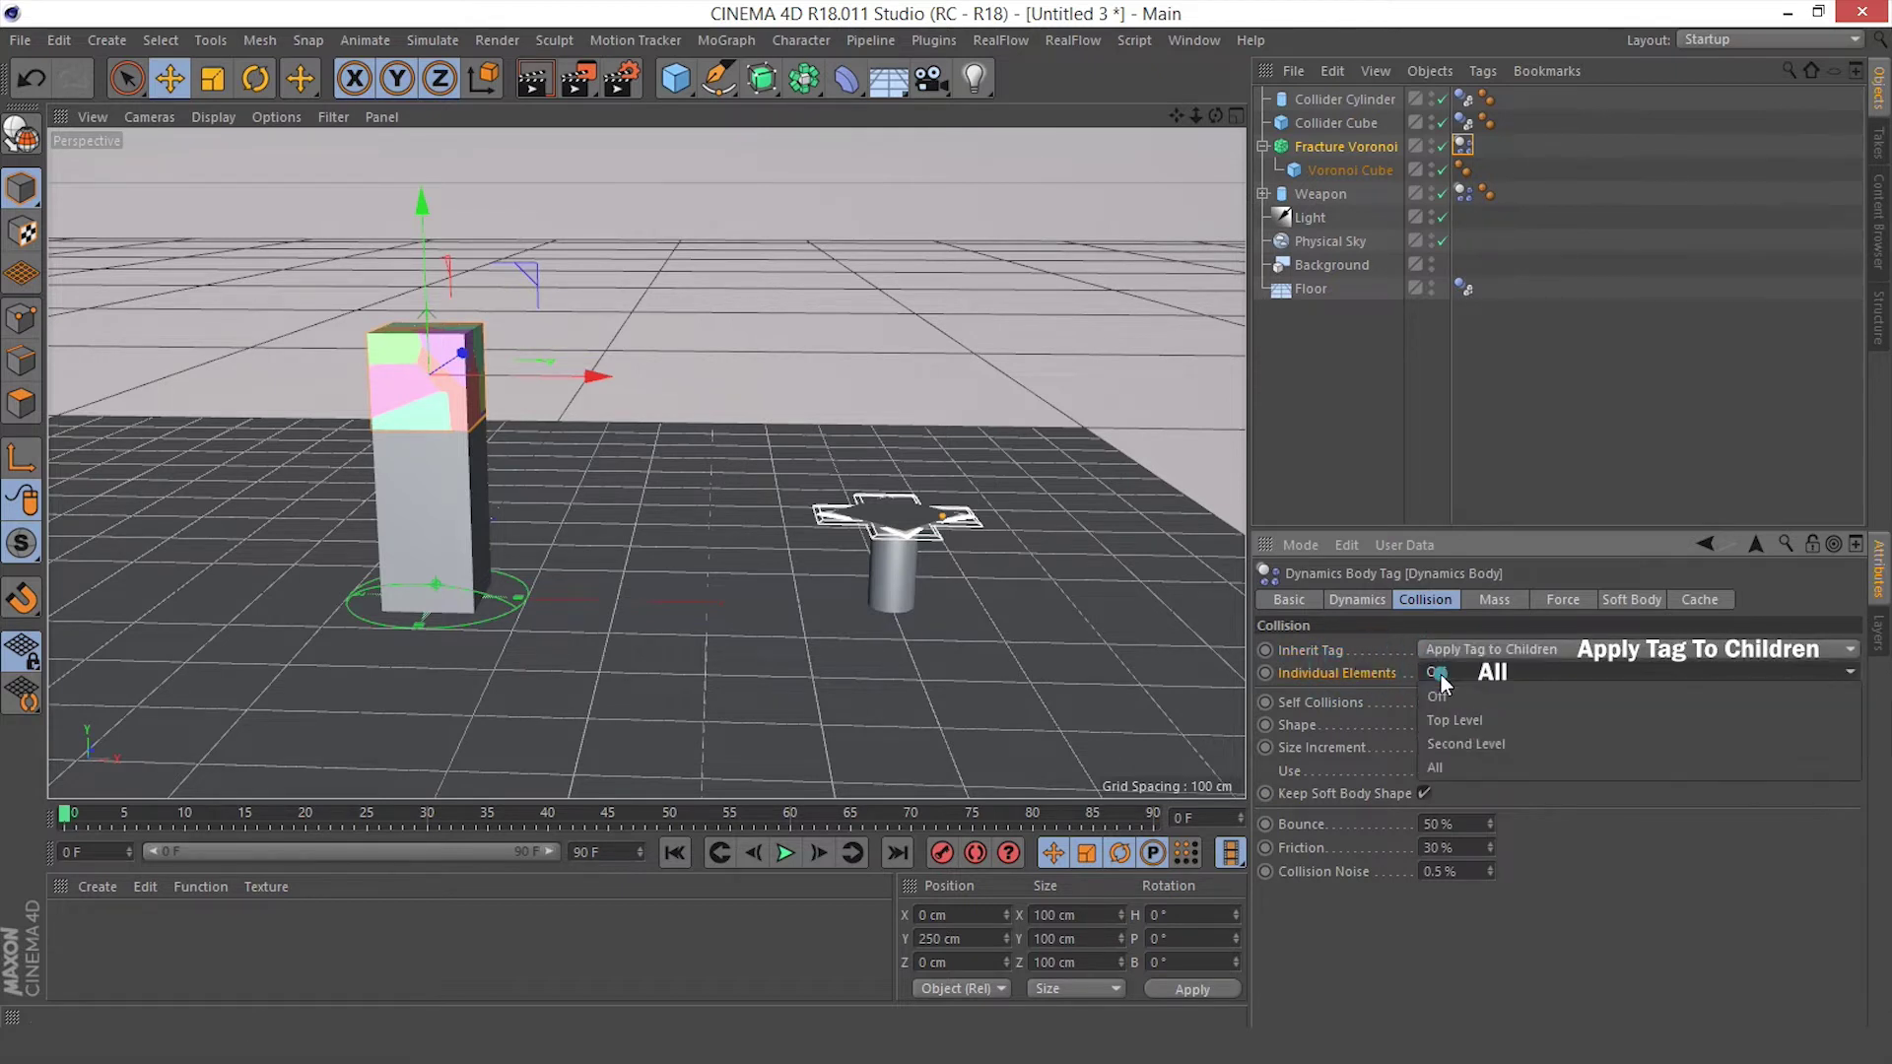
pyautogui.click(1433, 766)
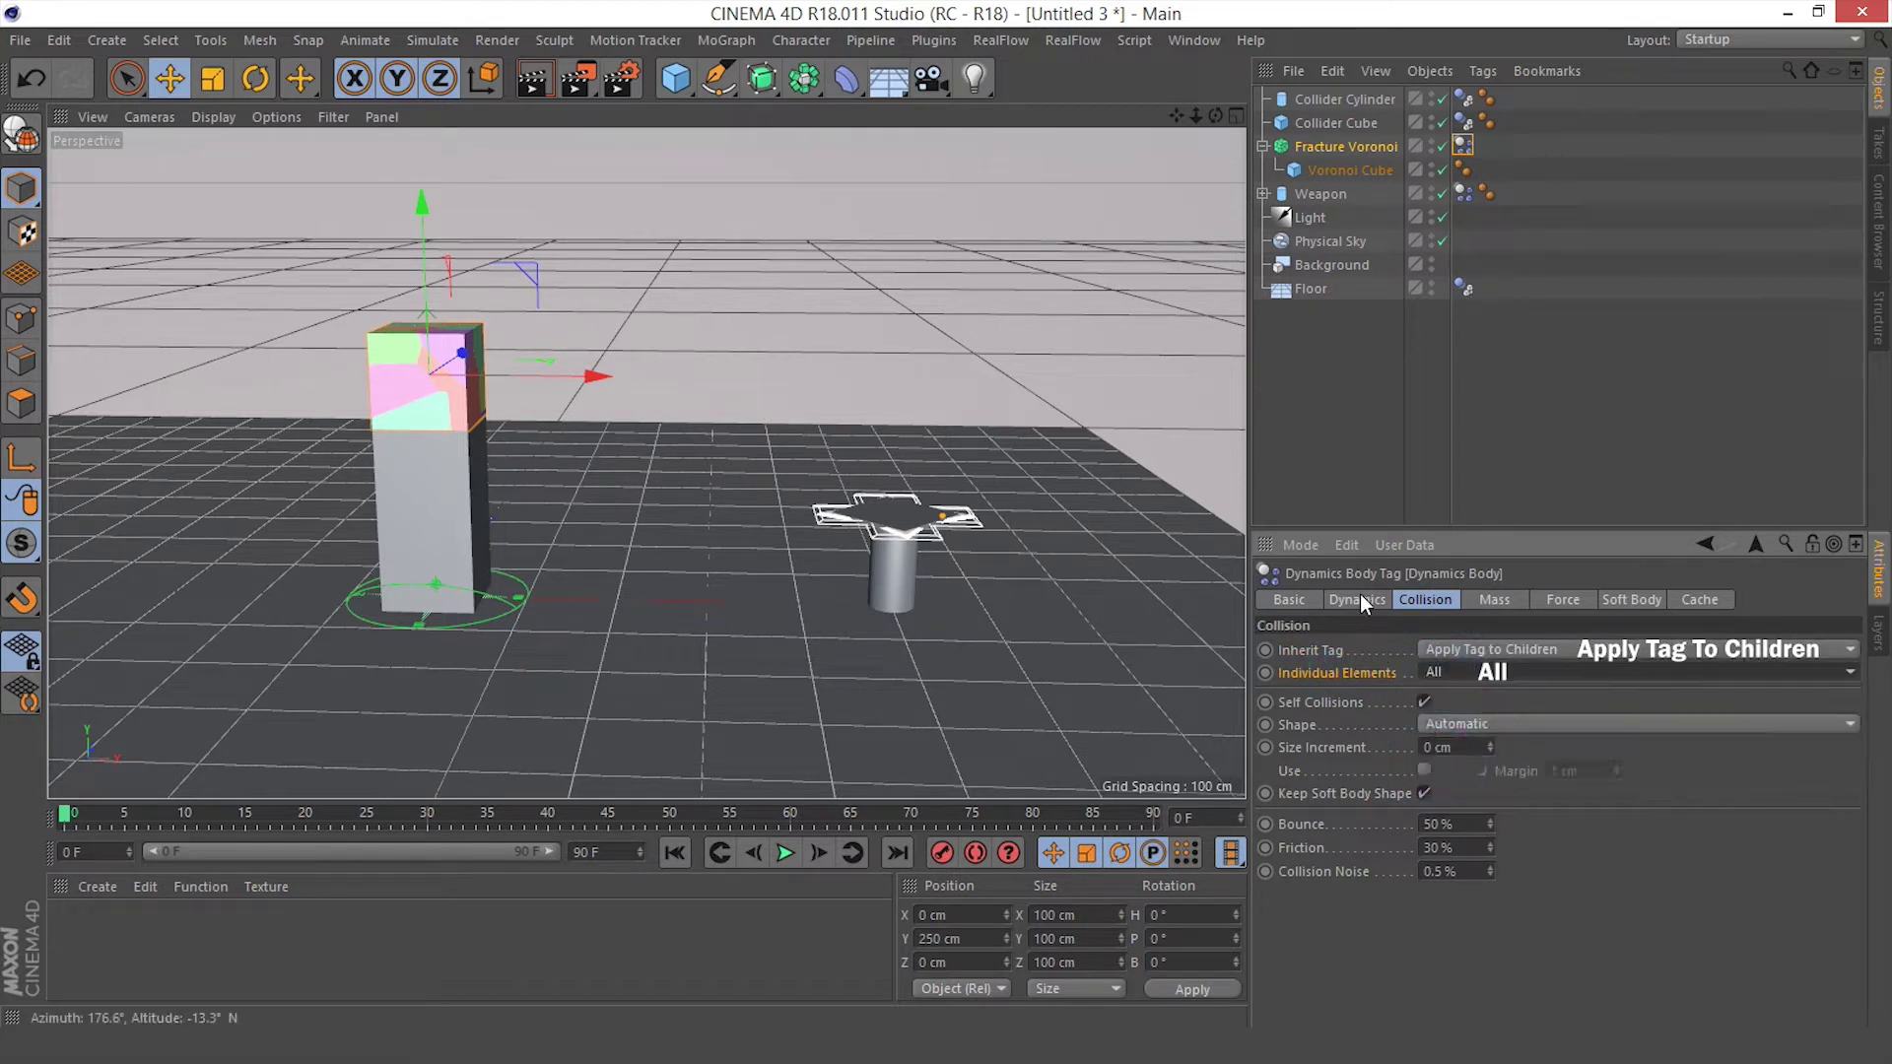
# Set the Fracture Voronoi dynamics tag's Trigger to On Collision
pyautogui.click(1359, 597)
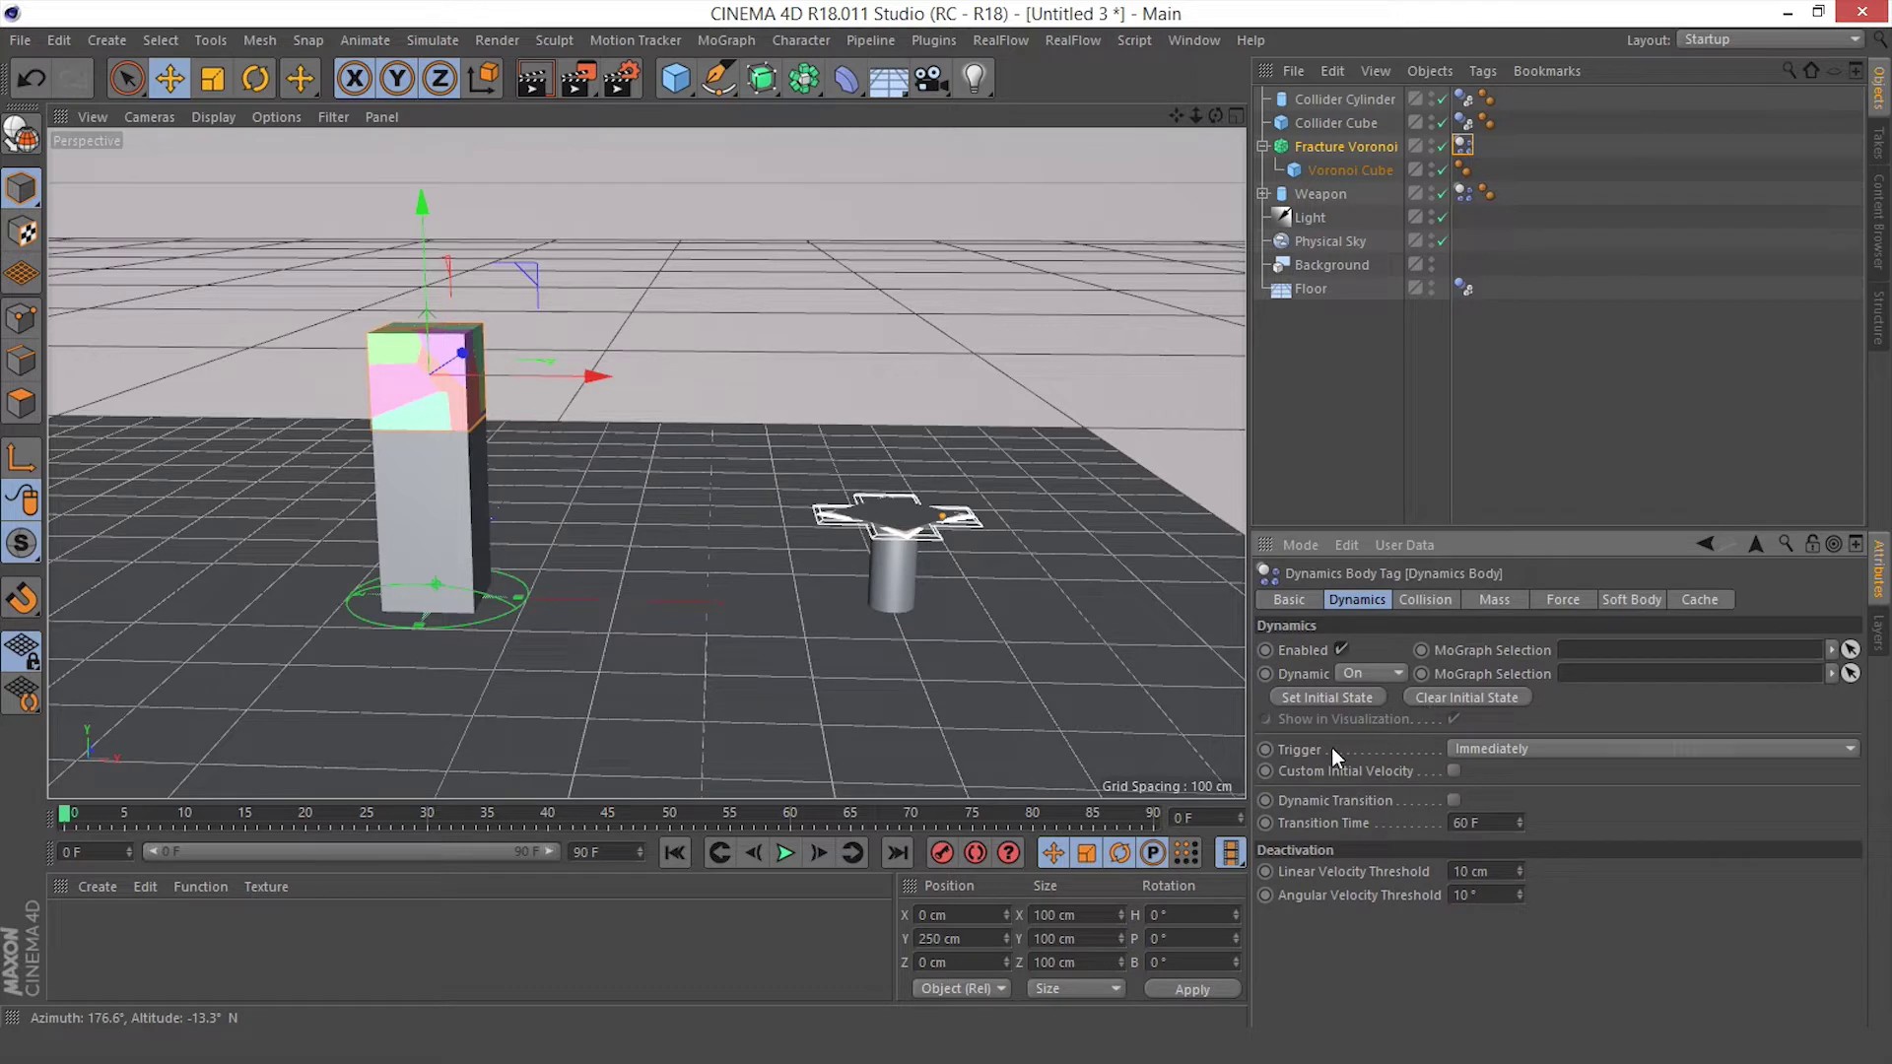
pyautogui.click(1481, 748)
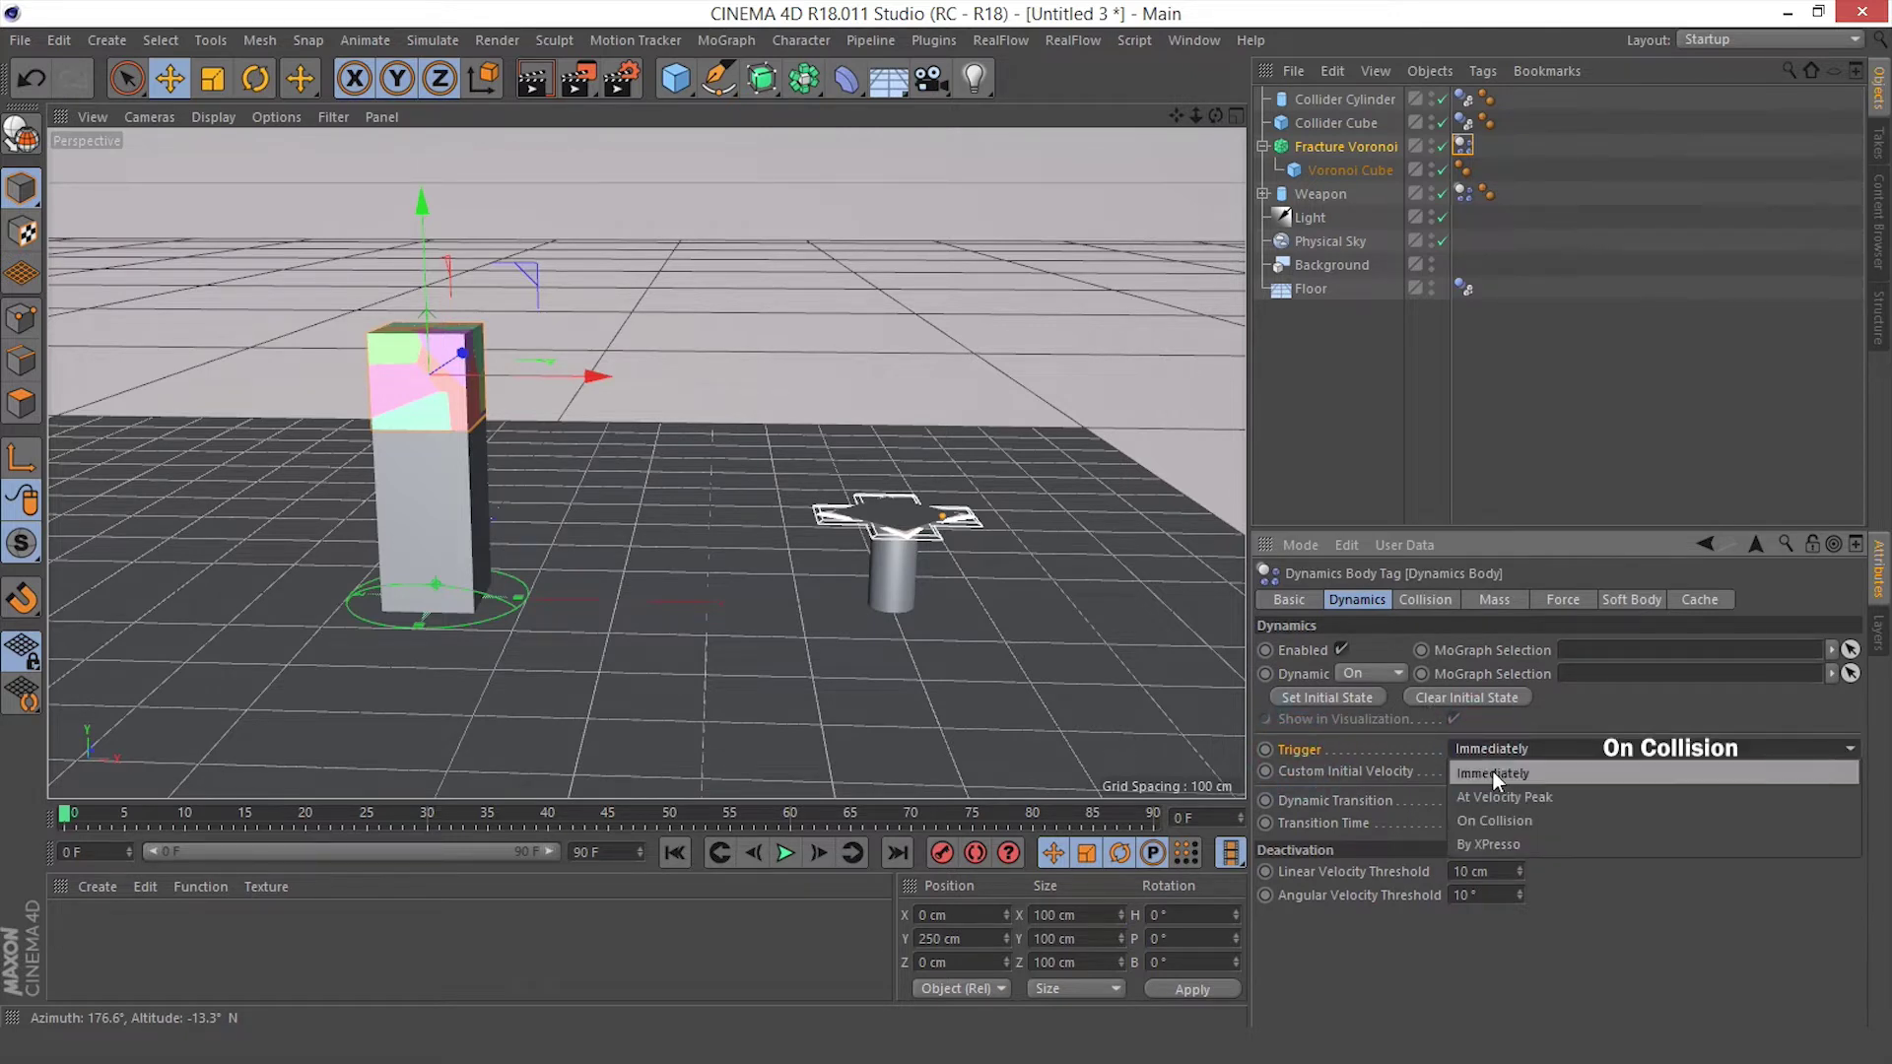
pyautogui.click(1508, 823)
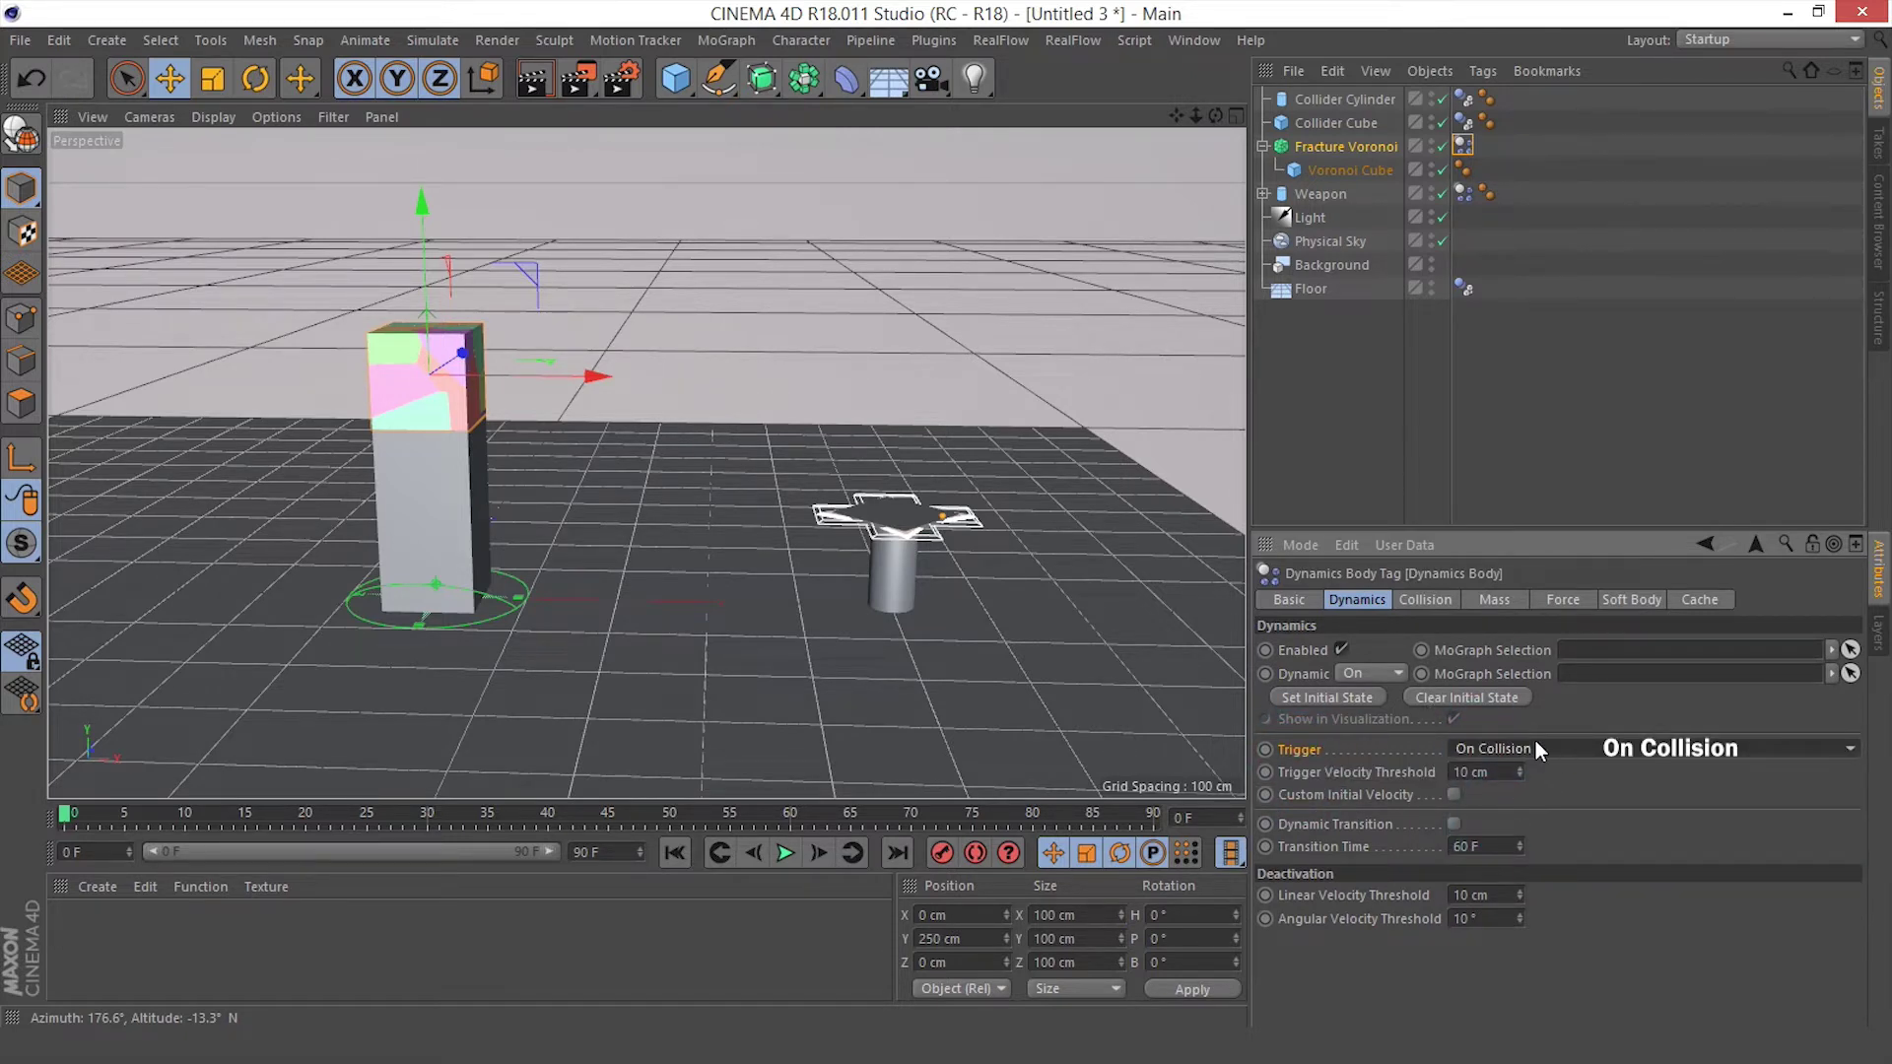
# Set the distribution type of the Fracture Voronoi's Point Generator source to Exponential
pyautogui.click(1344, 146)
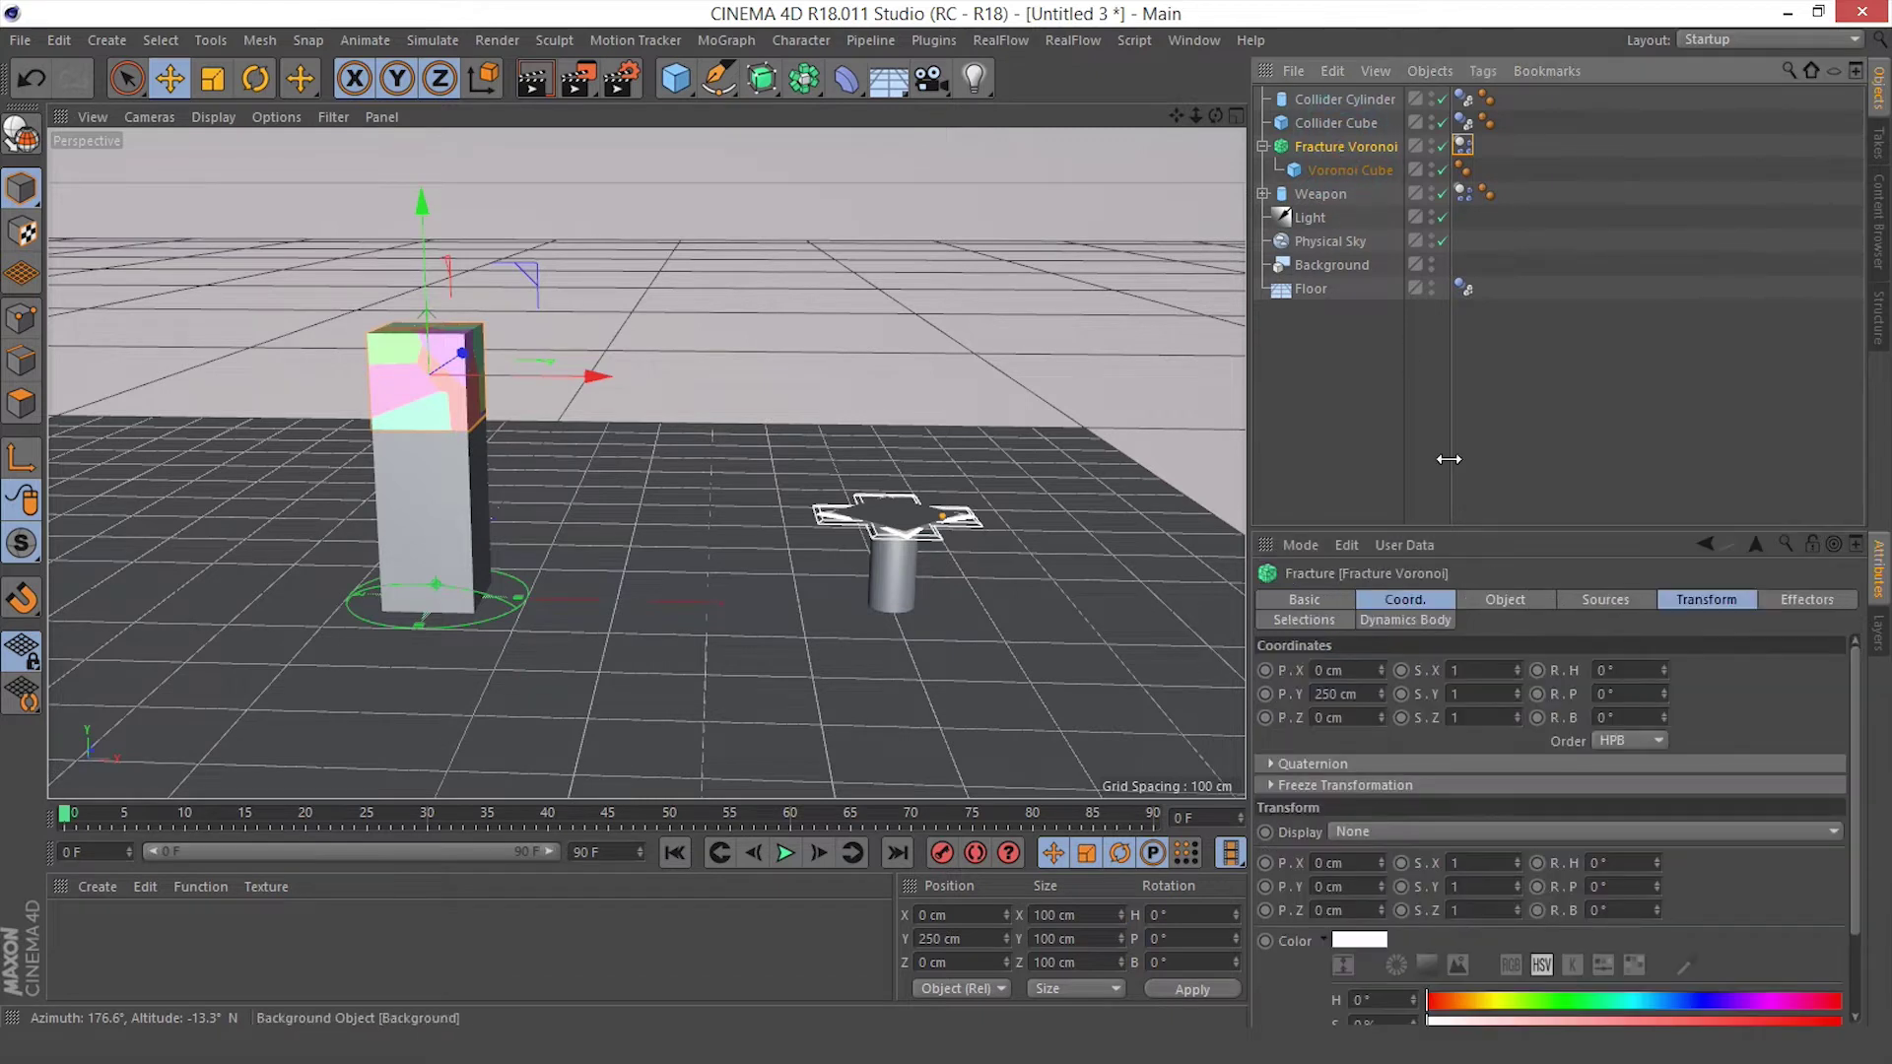
pyautogui.click(1594, 600)
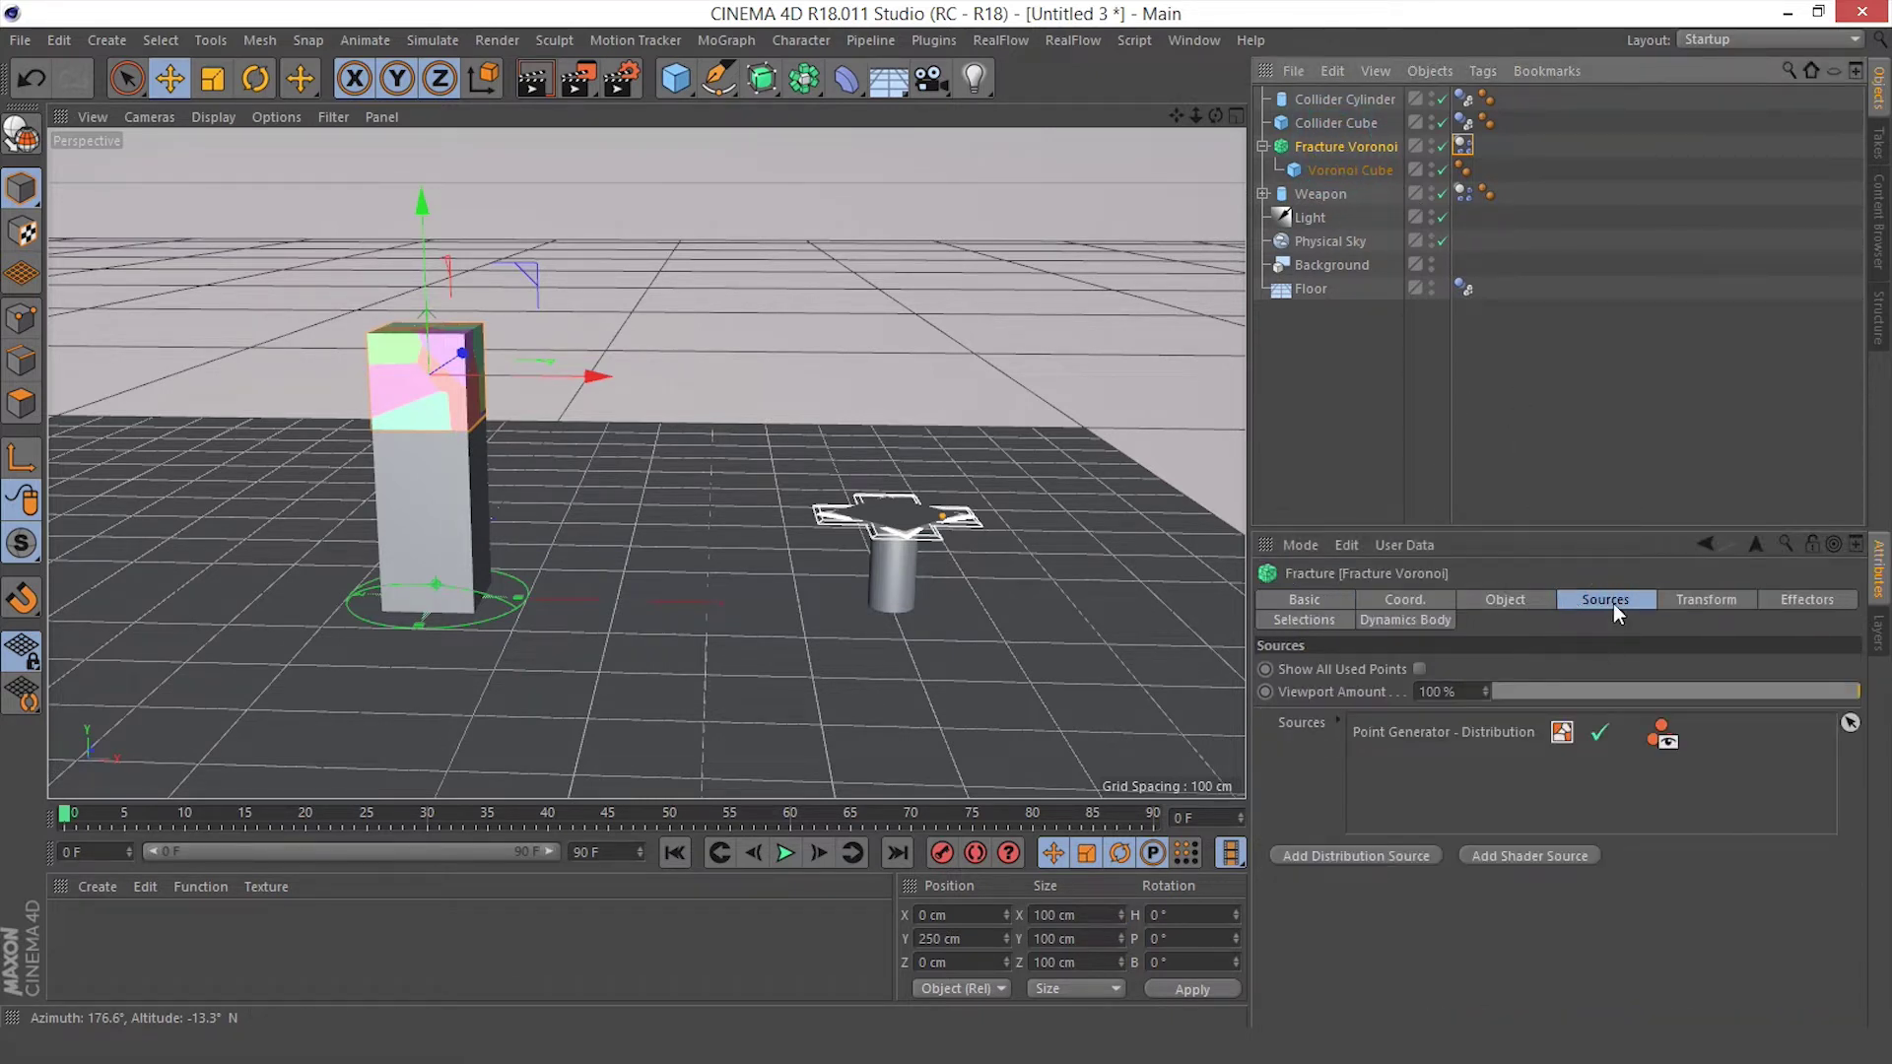
pyautogui.click(1464, 731)
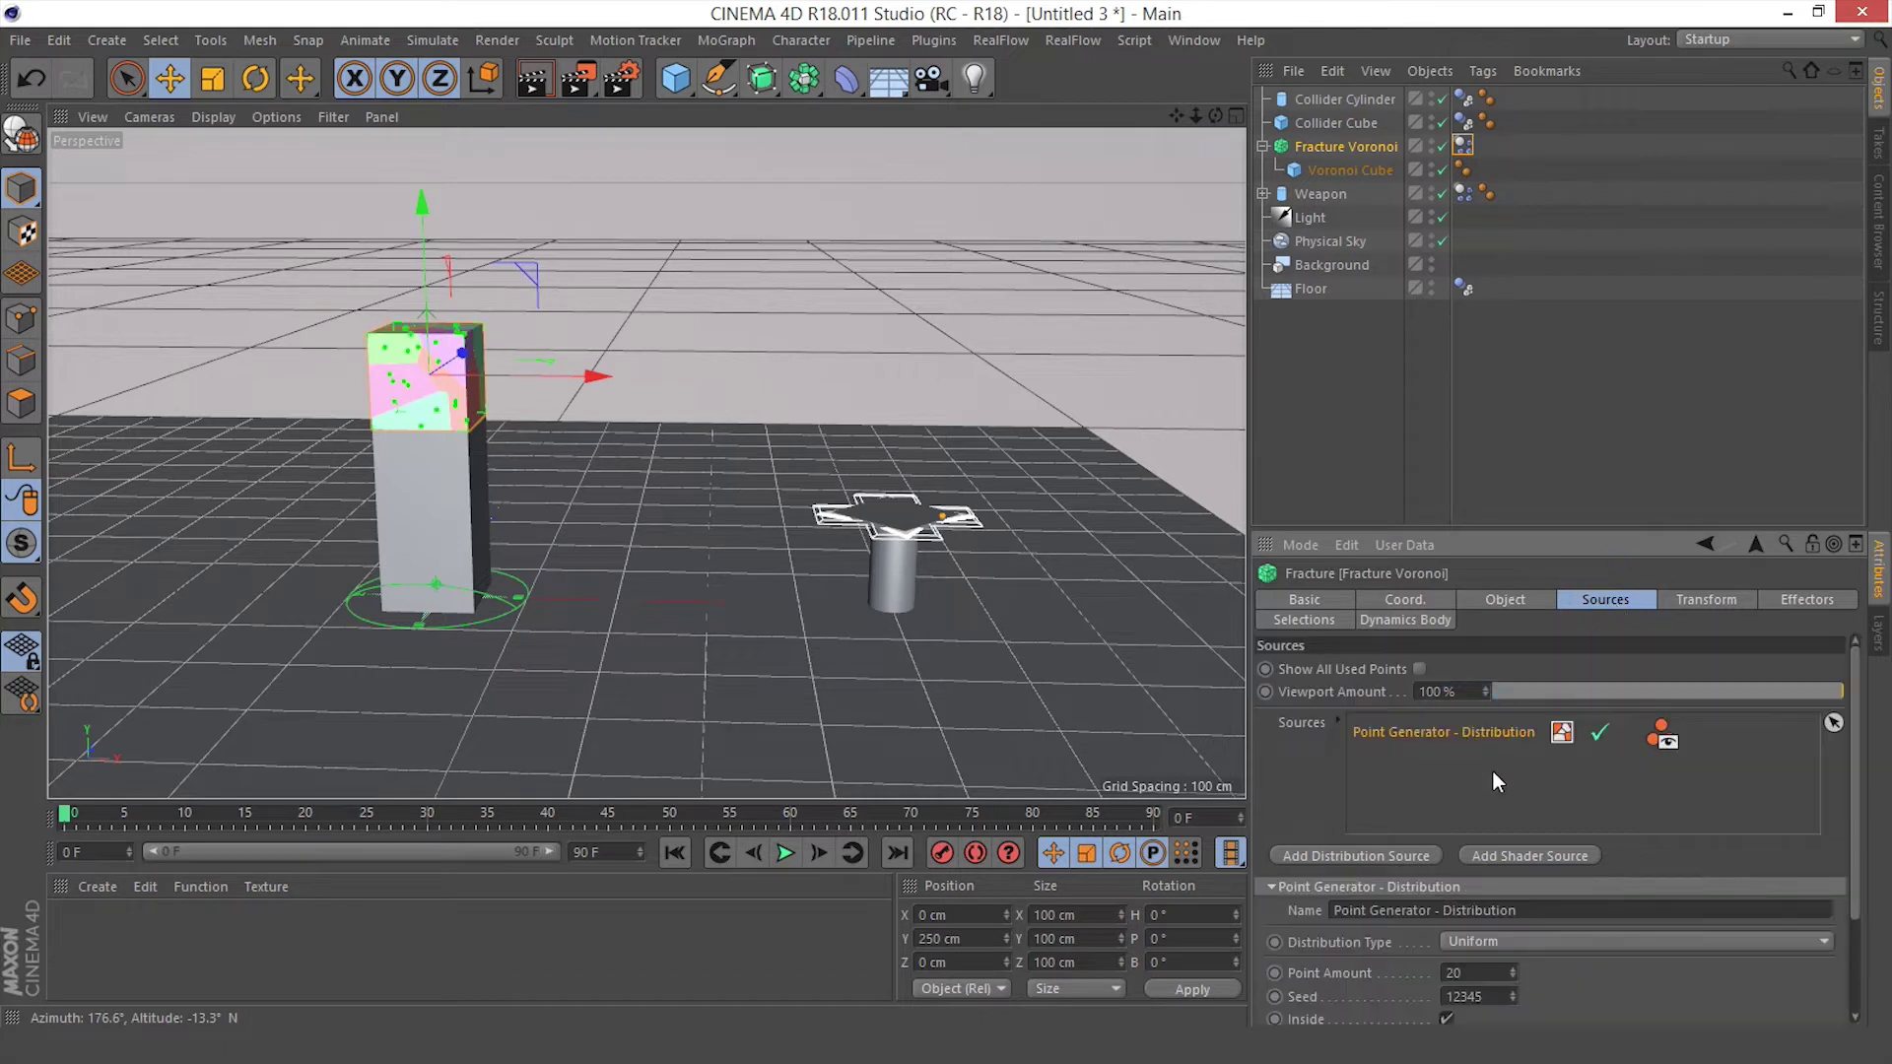
pyautogui.click(1454, 938)
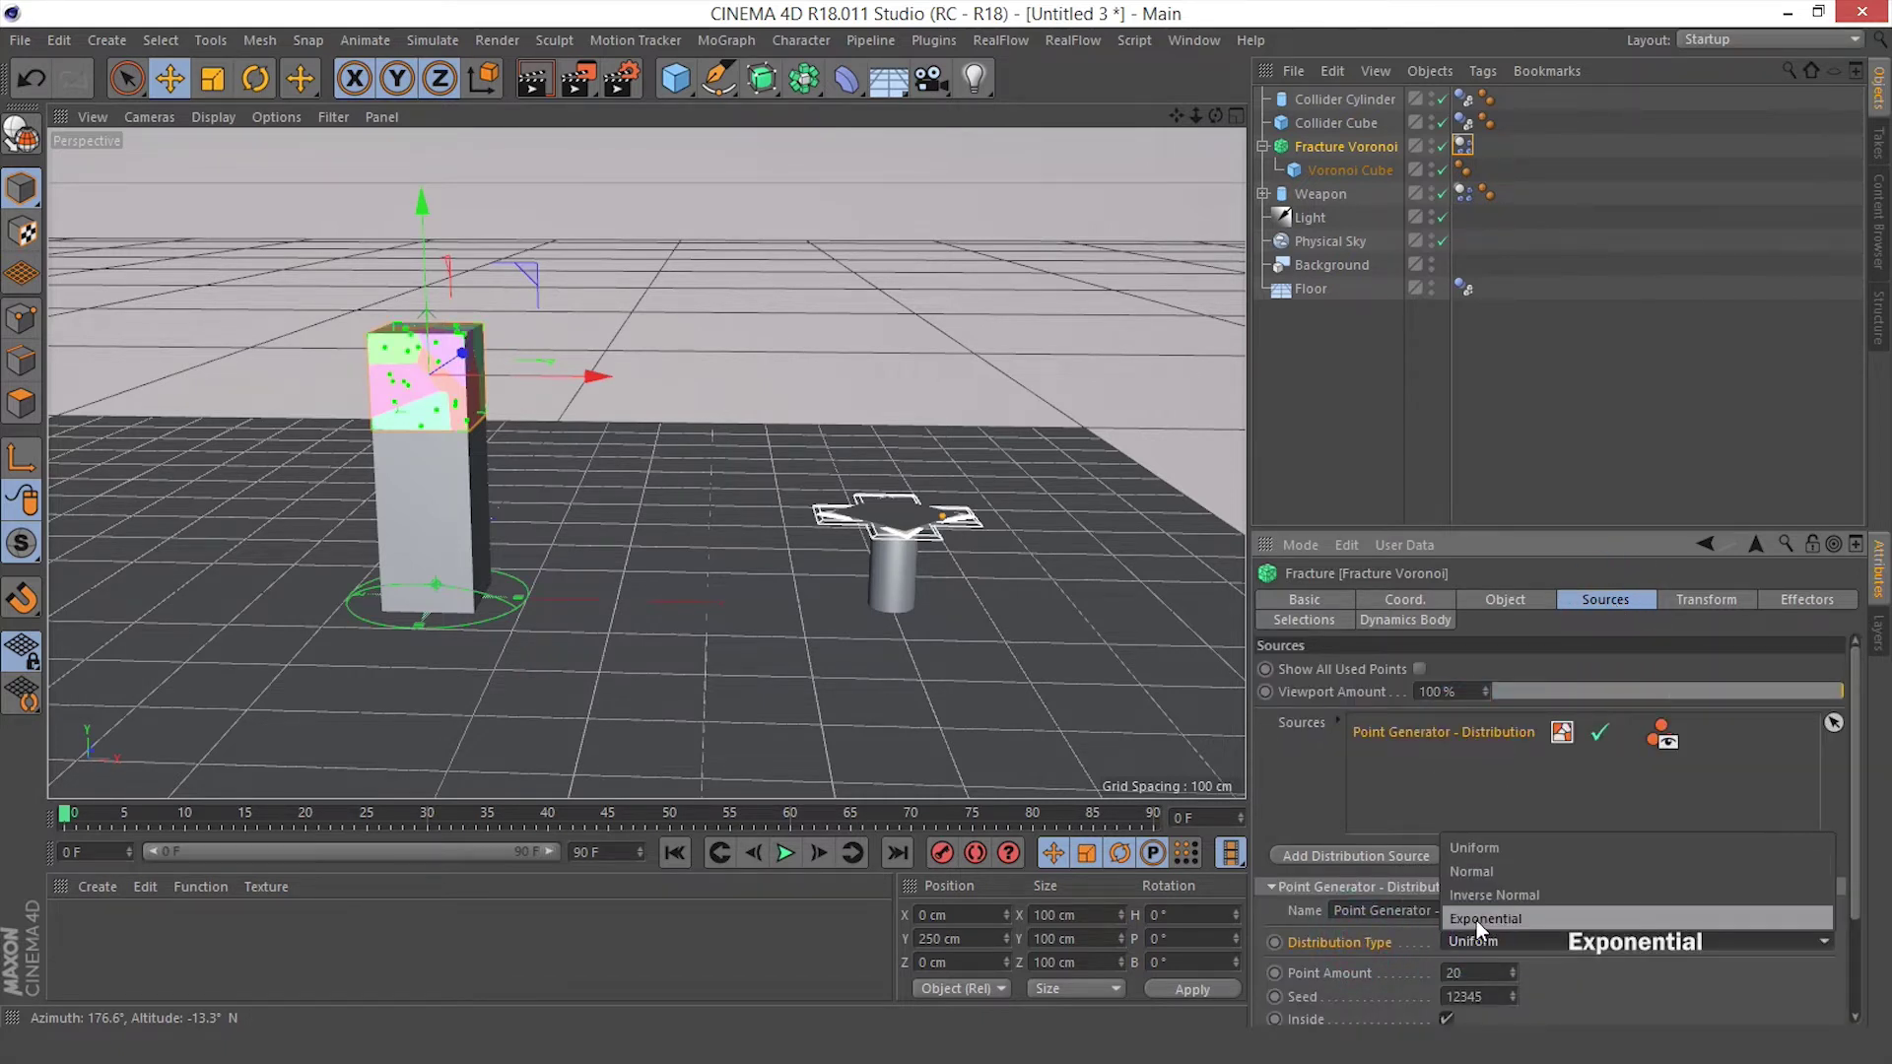
pyautogui.click(1476, 920)
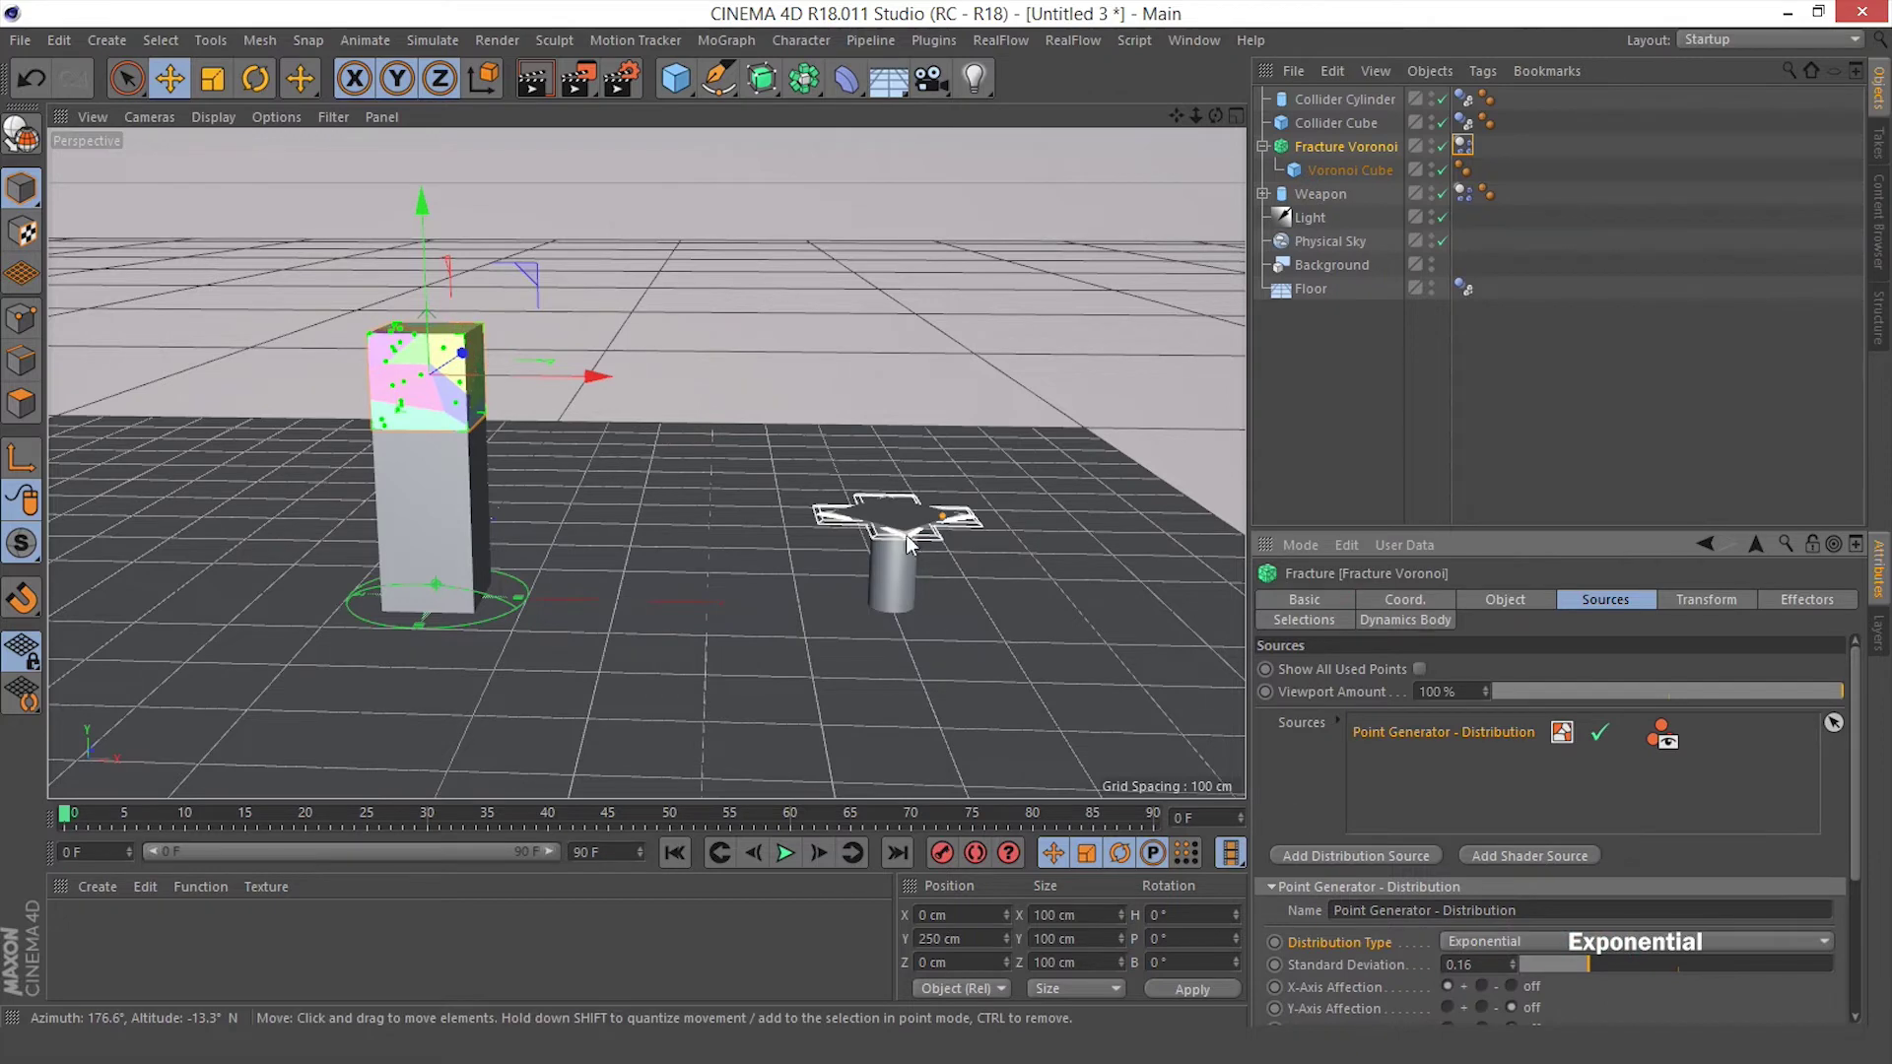
# Set the Point Generator's X-, Y- and Z-Axis Affection to negative (-)
pyautogui.scroll(-2, 610, 416)
pyautogui.keyDown('alt'); pyautogui.moveTo(610, 416); pyautogui.dragTo(361, 482); pyautogui.keyUp('alt')
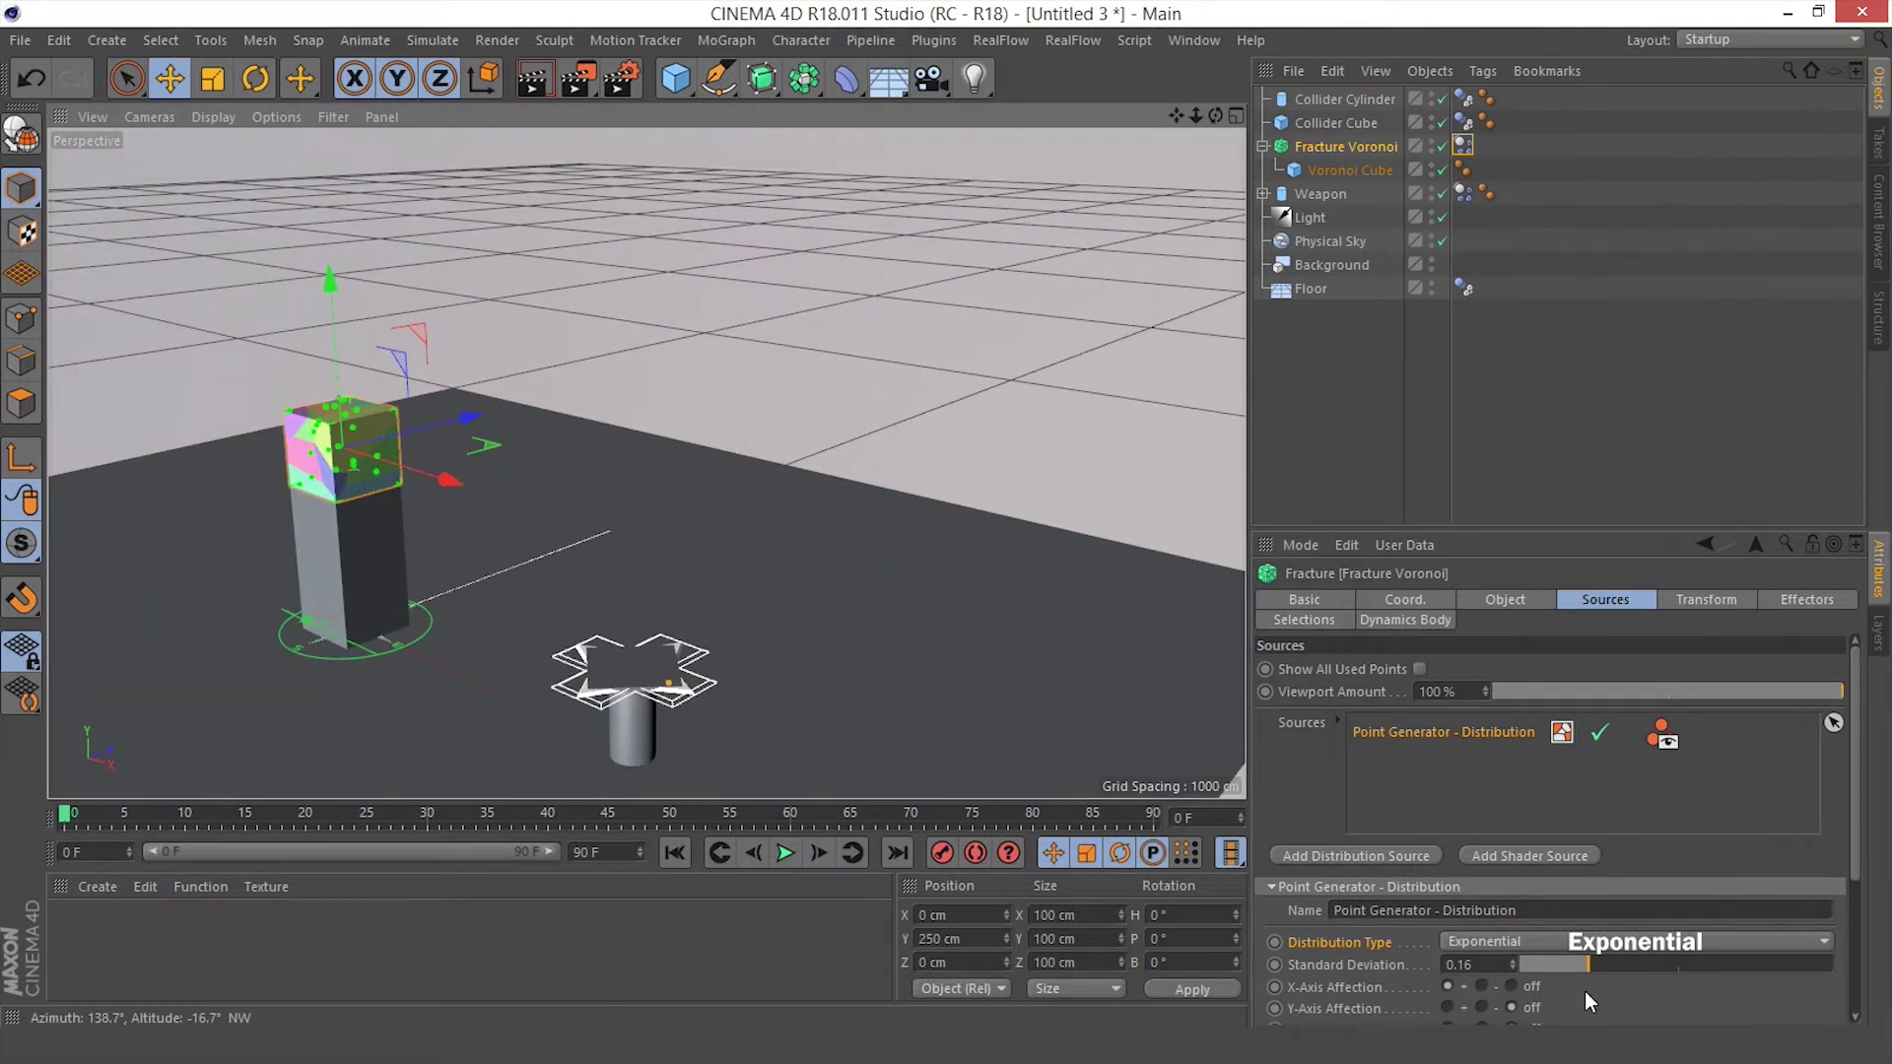
pyautogui.scroll(-3, 1584, 991)
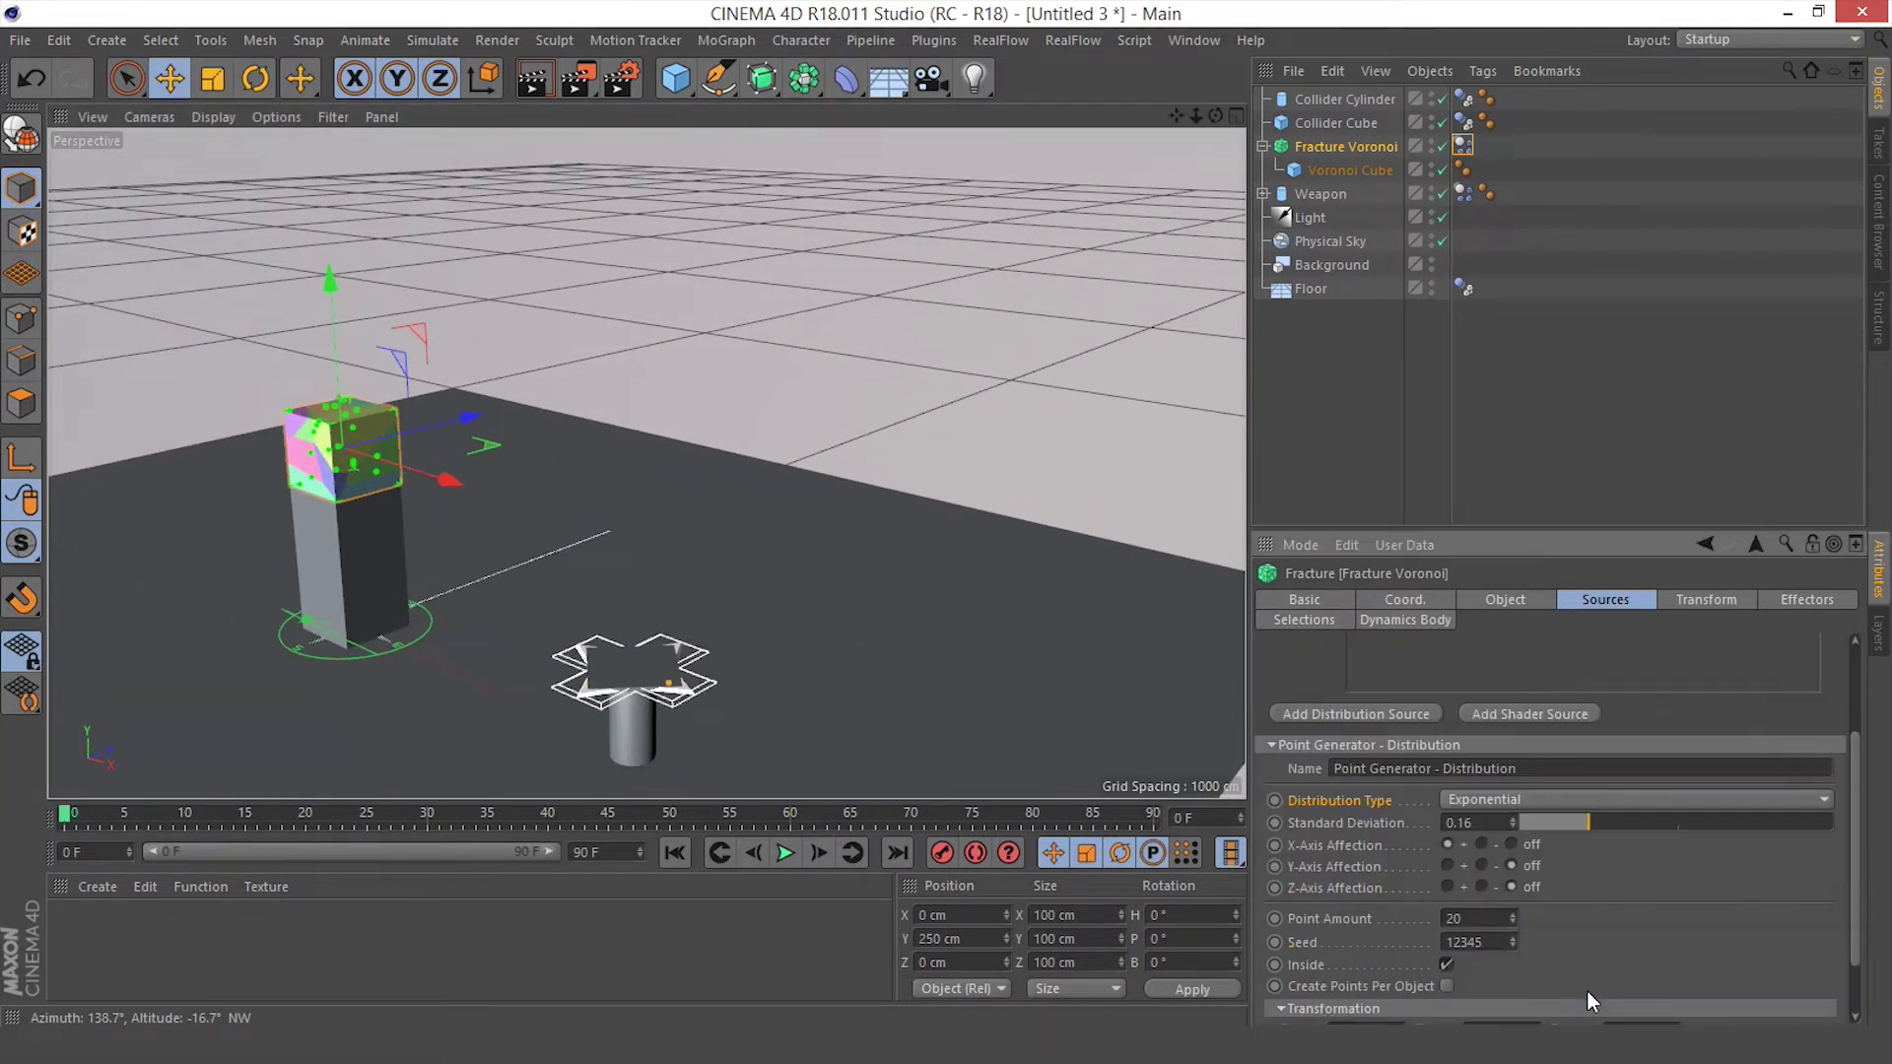
pyautogui.click(1481, 844)
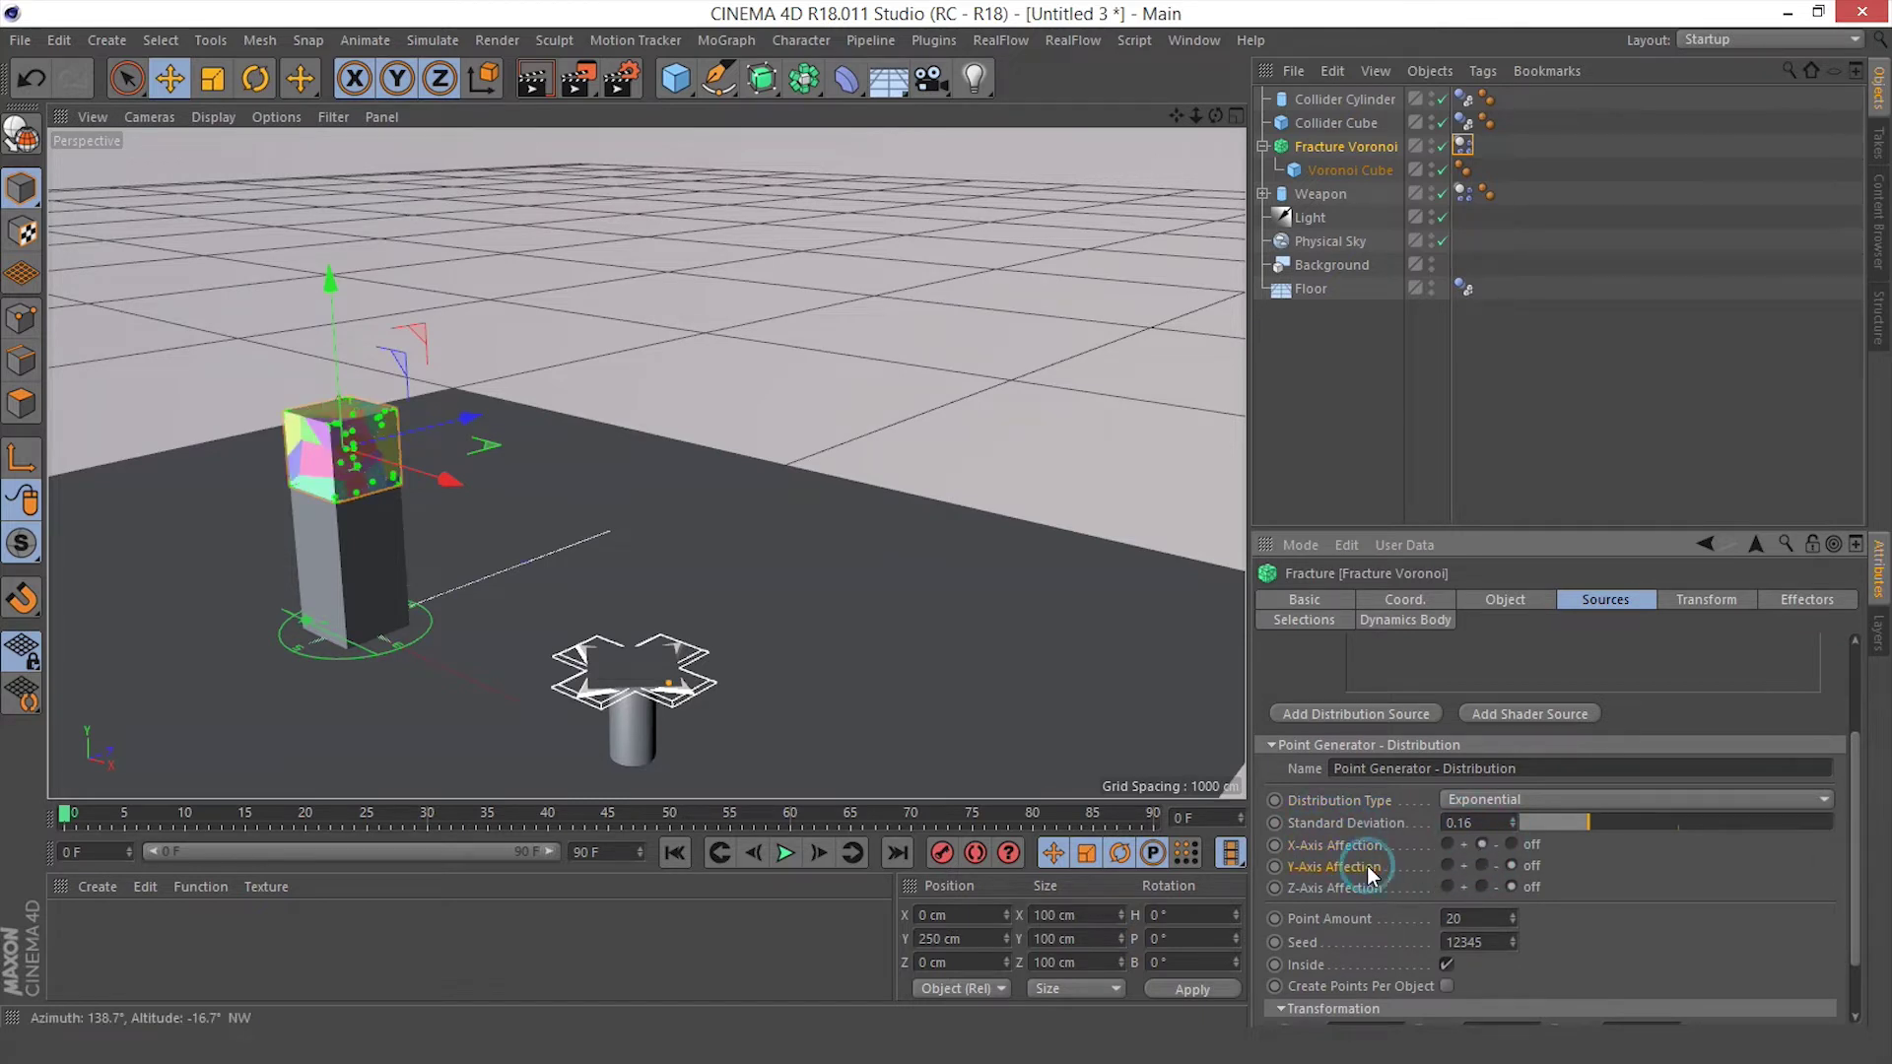
pyautogui.click(1484, 865)
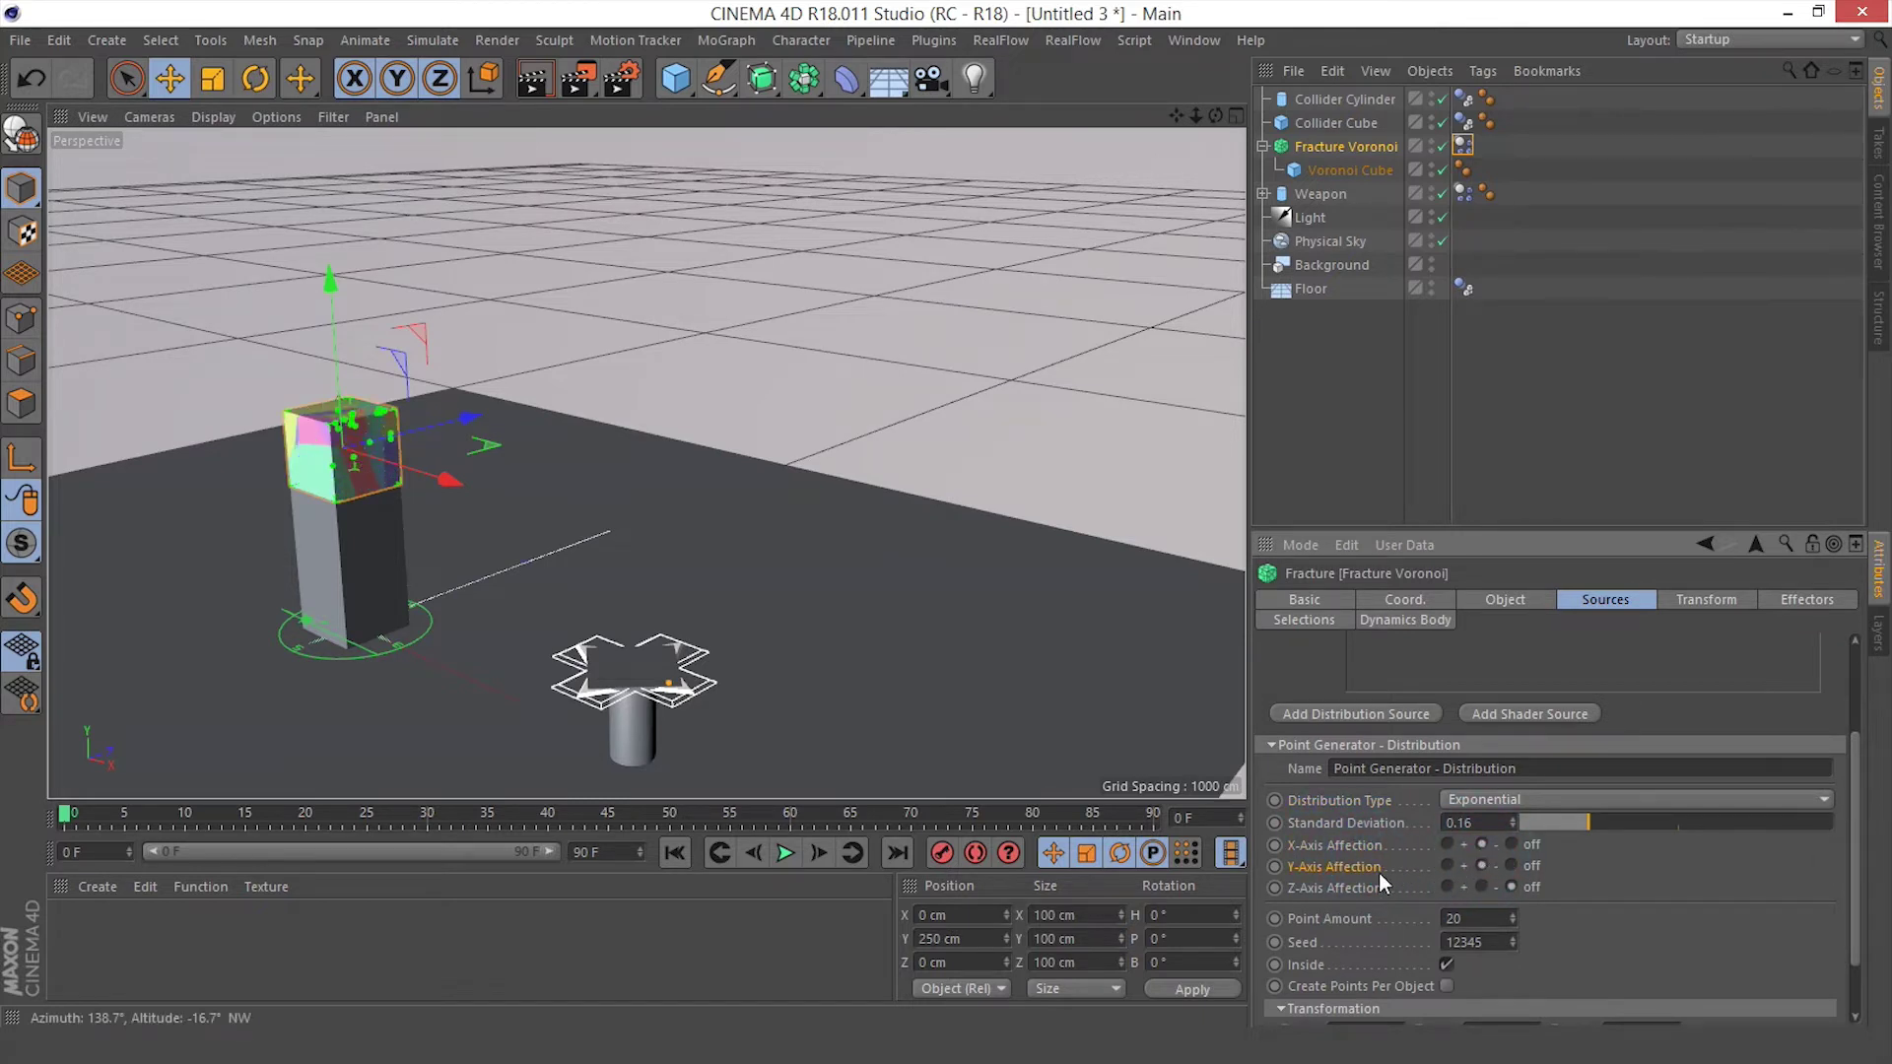
pyautogui.click(1481, 887)
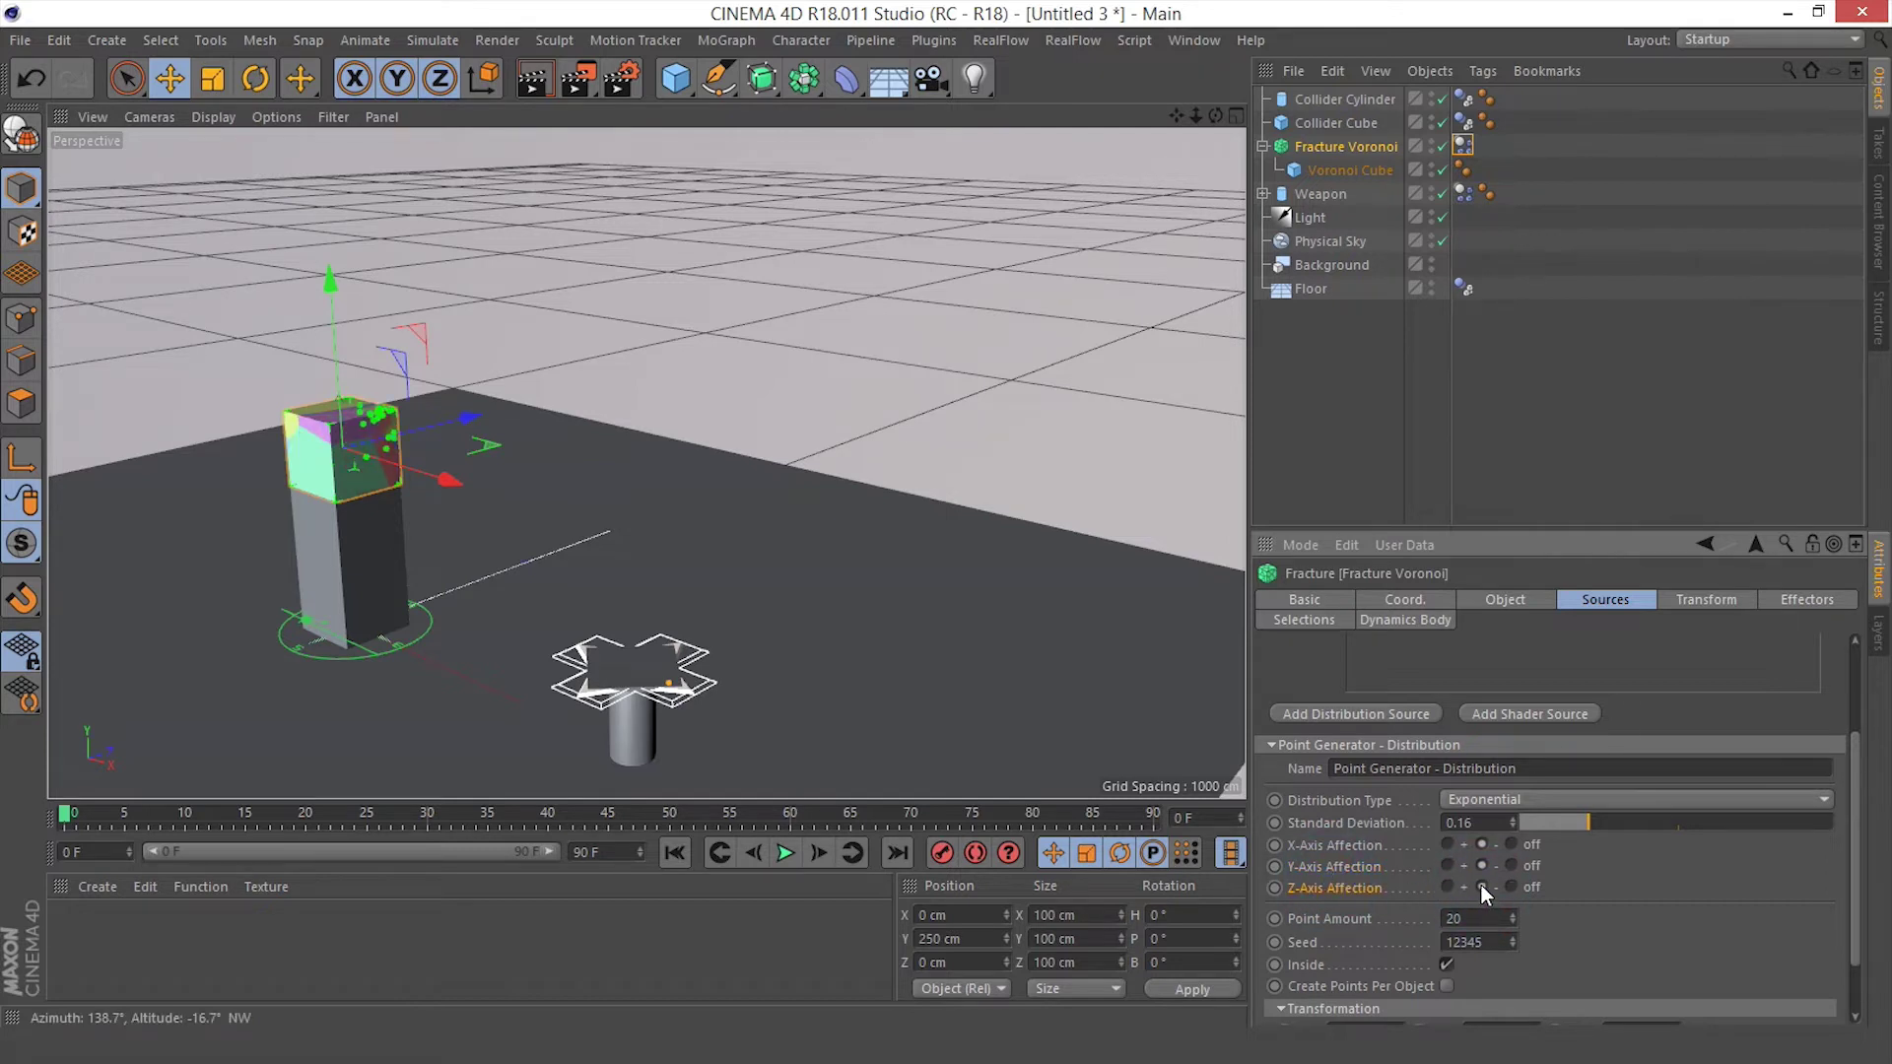
# Set the Point Generator's Point Amount to 100 and inspect the fracture pattern up close on the cube
pyautogui.doubleClick(1477, 918)
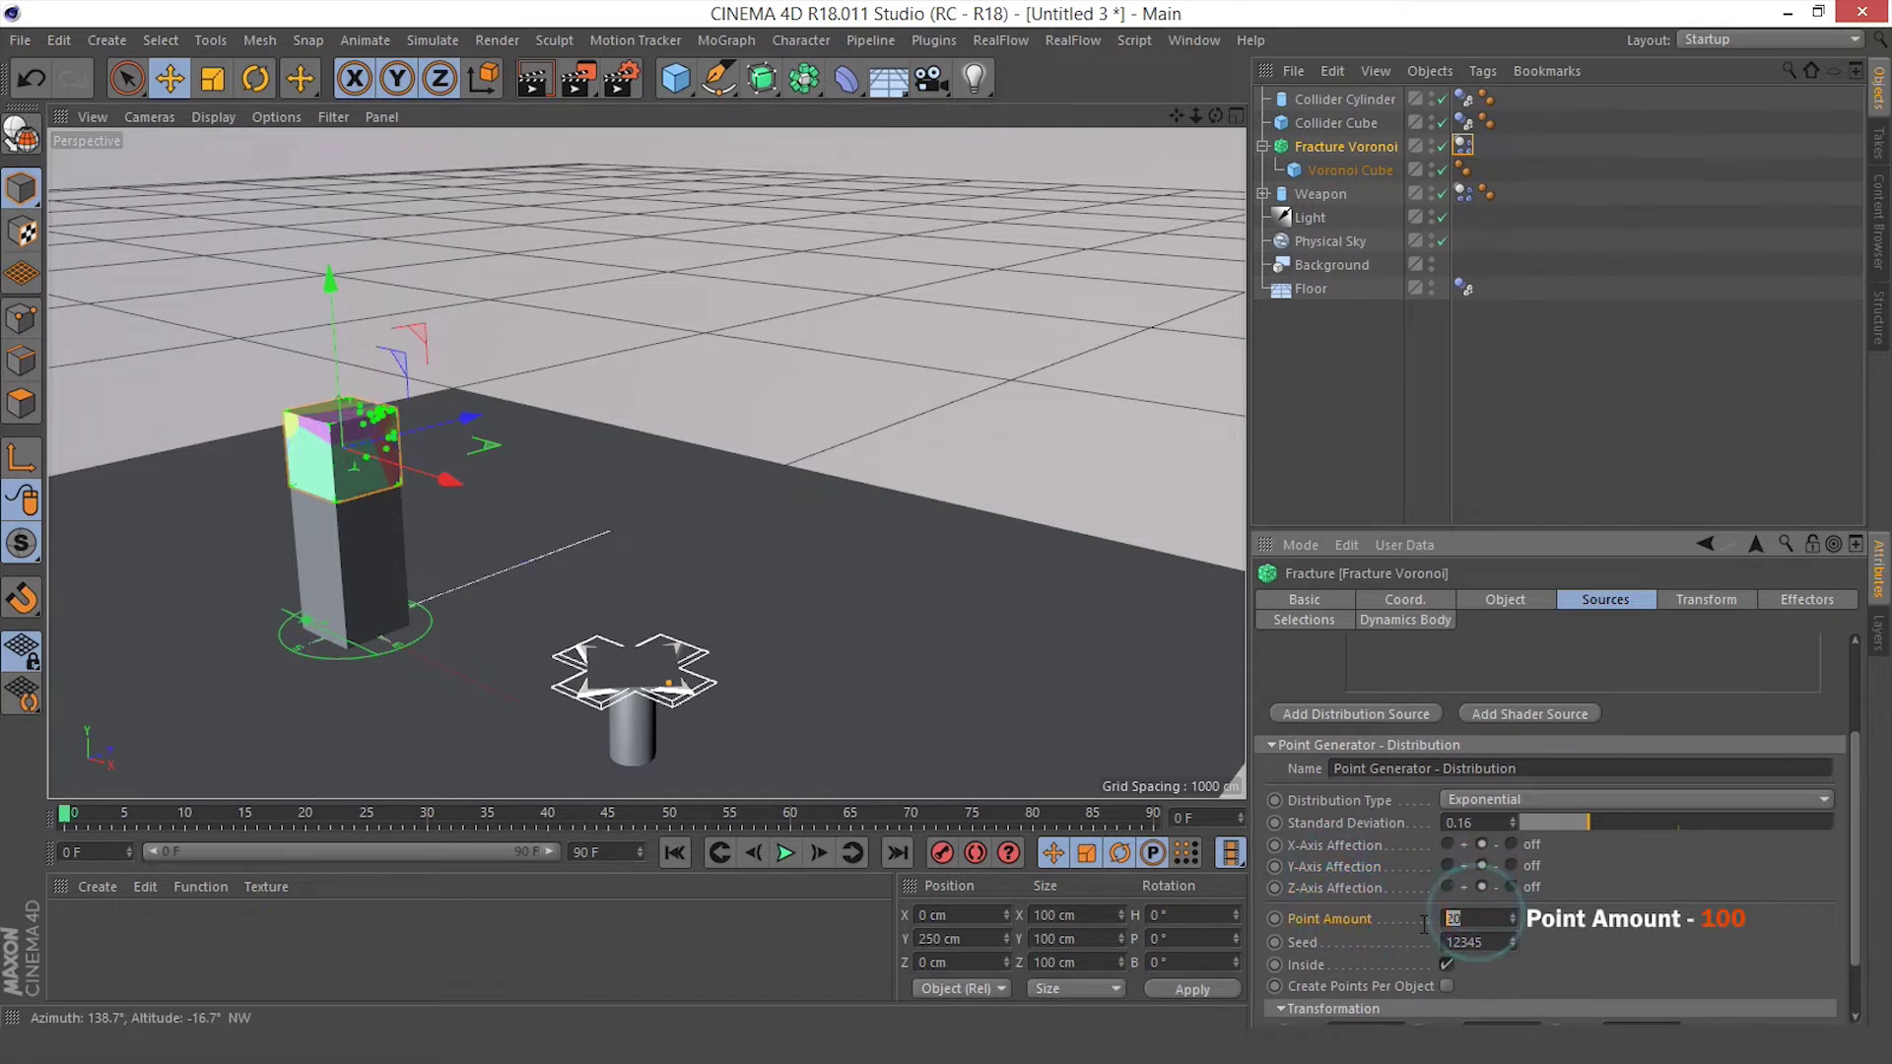
pyautogui.press('Return')
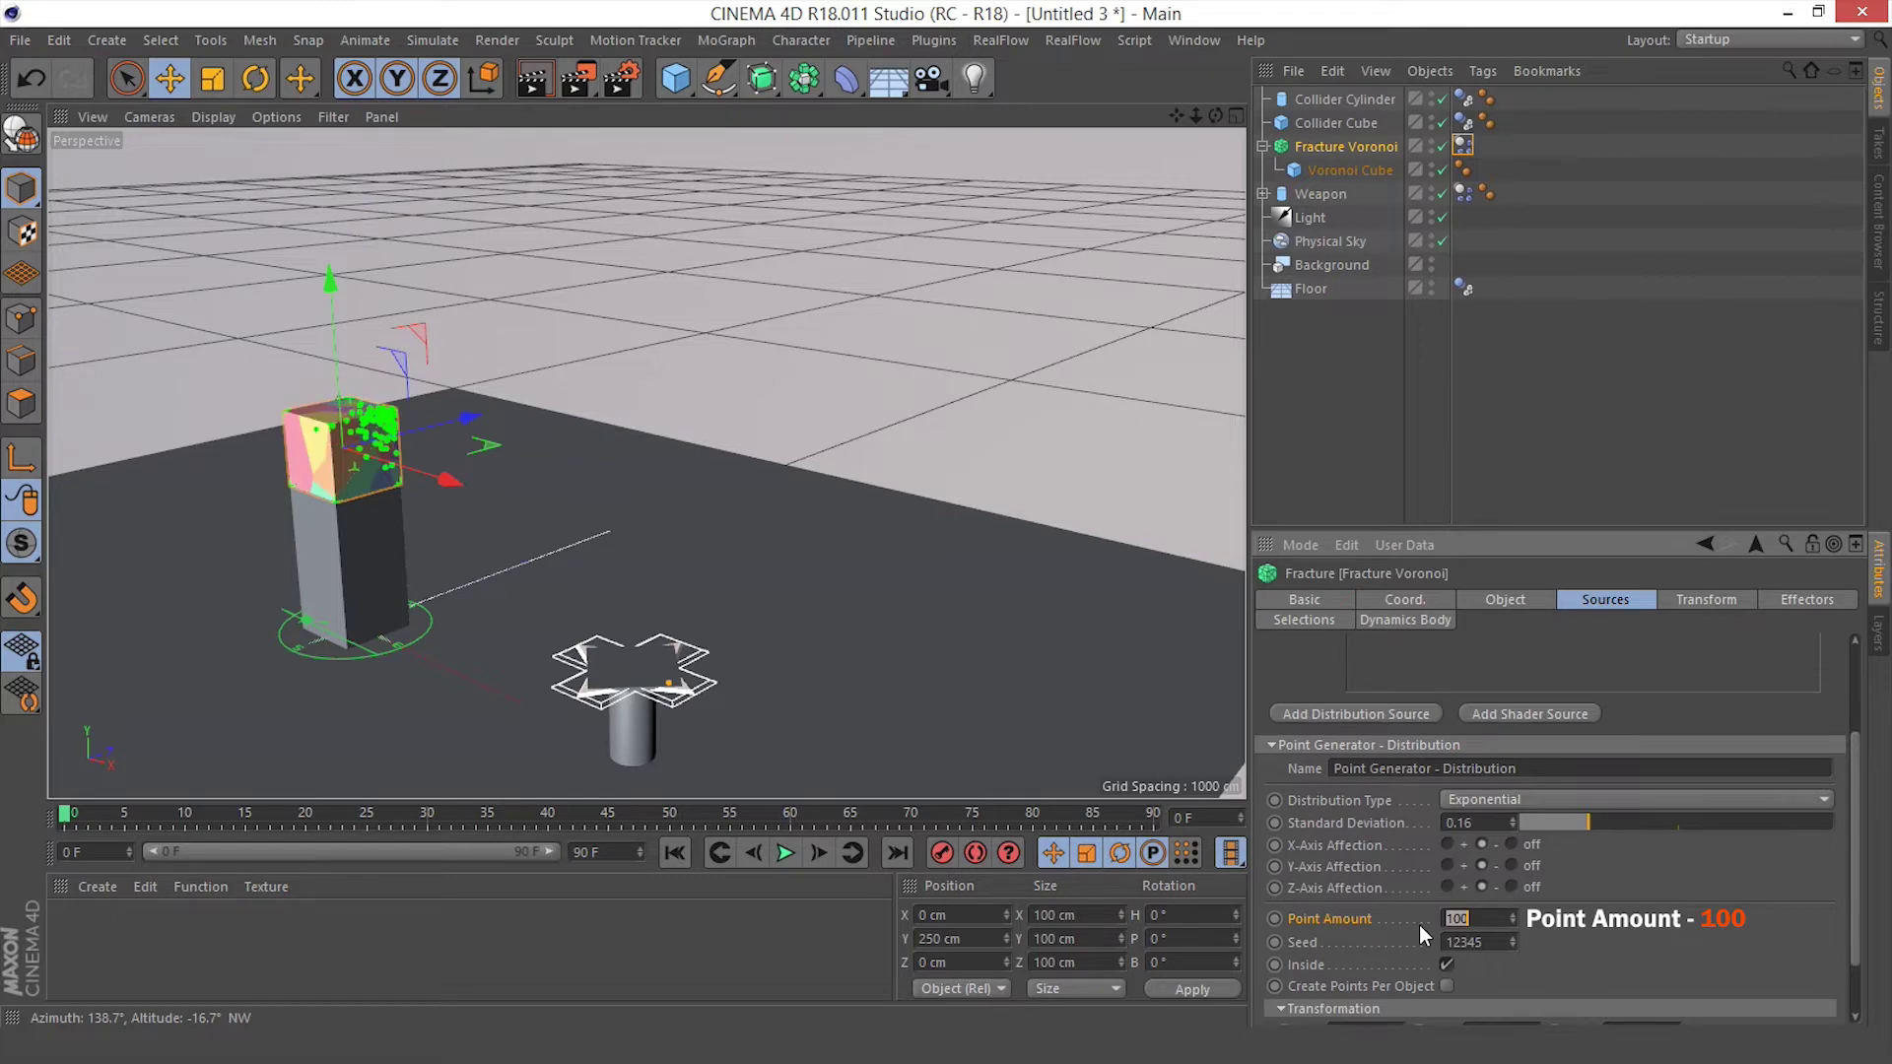
pyautogui.scroll(5, 237, 262)
pyautogui.scroll(3, 483, 537)
pyautogui.keyDown('alt'); pyautogui.moveTo(471, 570); pyautogui.dragTo(260, 538); pyautogui.keyUp('alt')
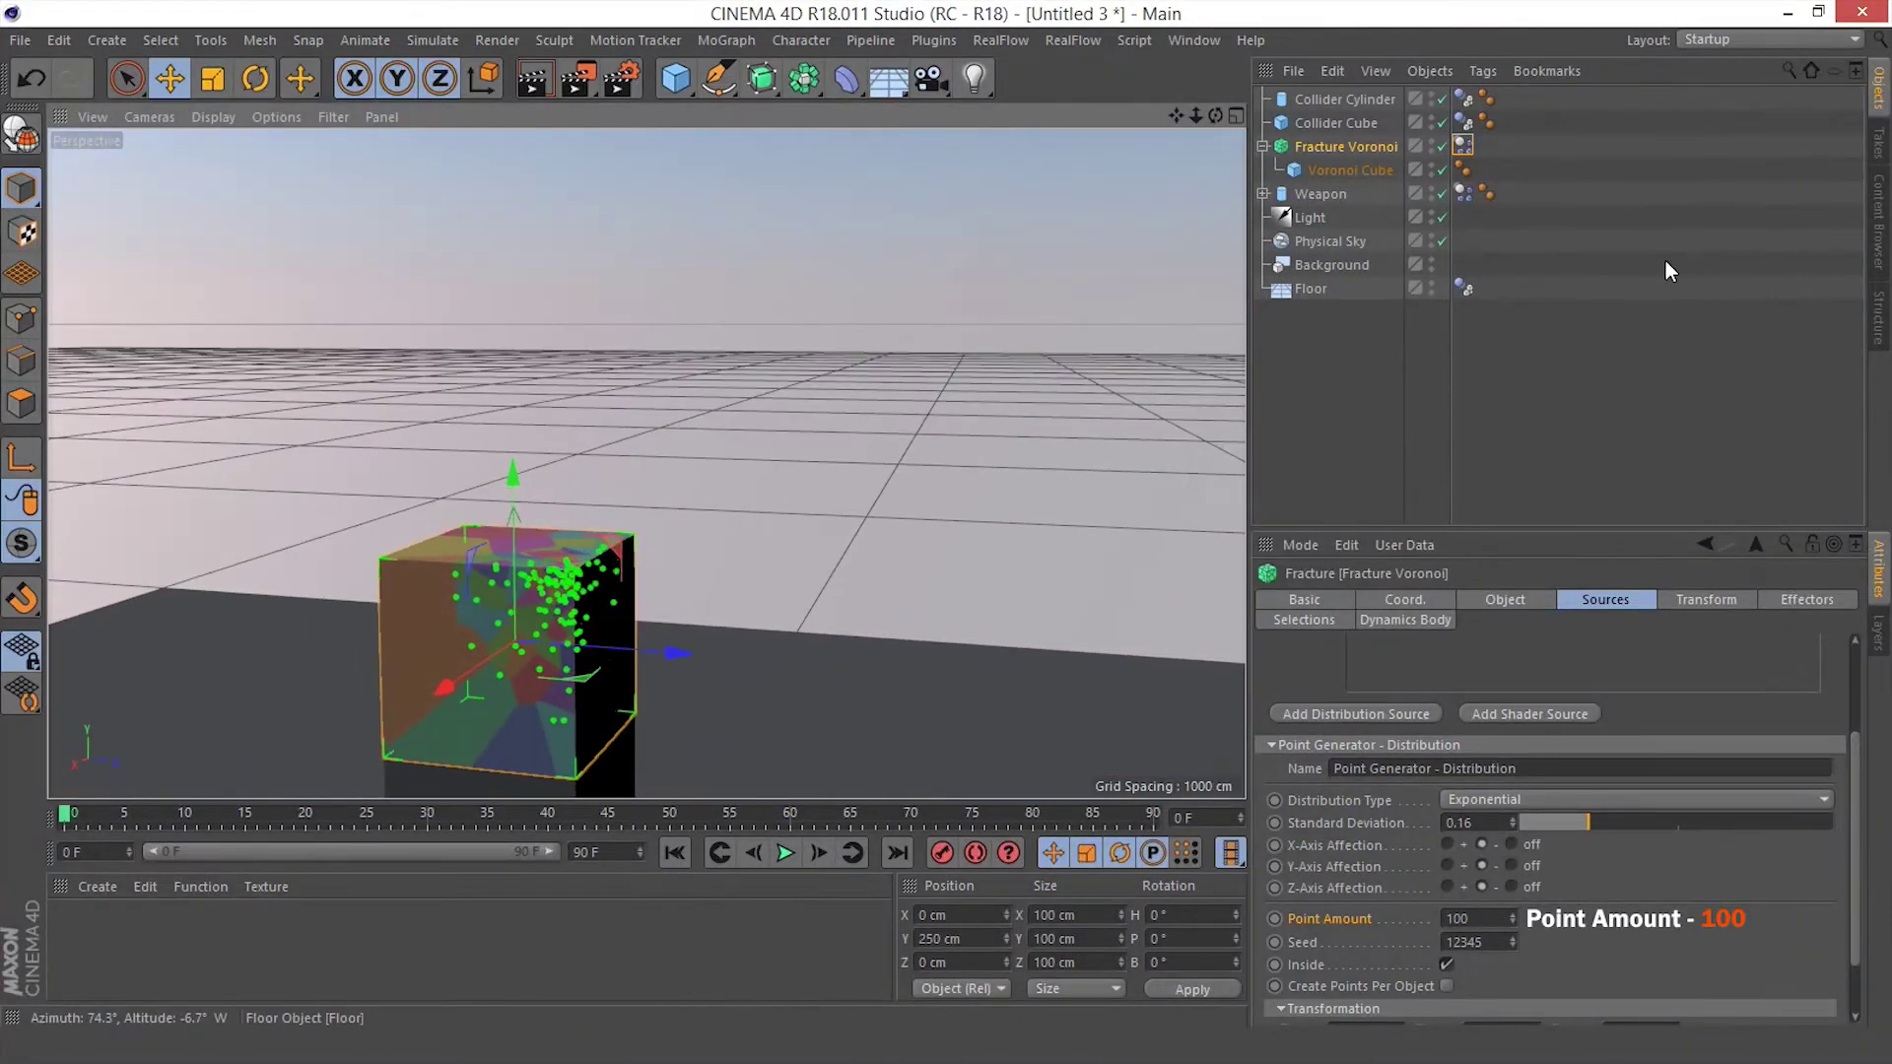
# Disable the Physical Sky and the Light, and view the fractured cube together with the whole scene
pyautogui.click(1348, 240)
pyautogui.click(1443, 241)
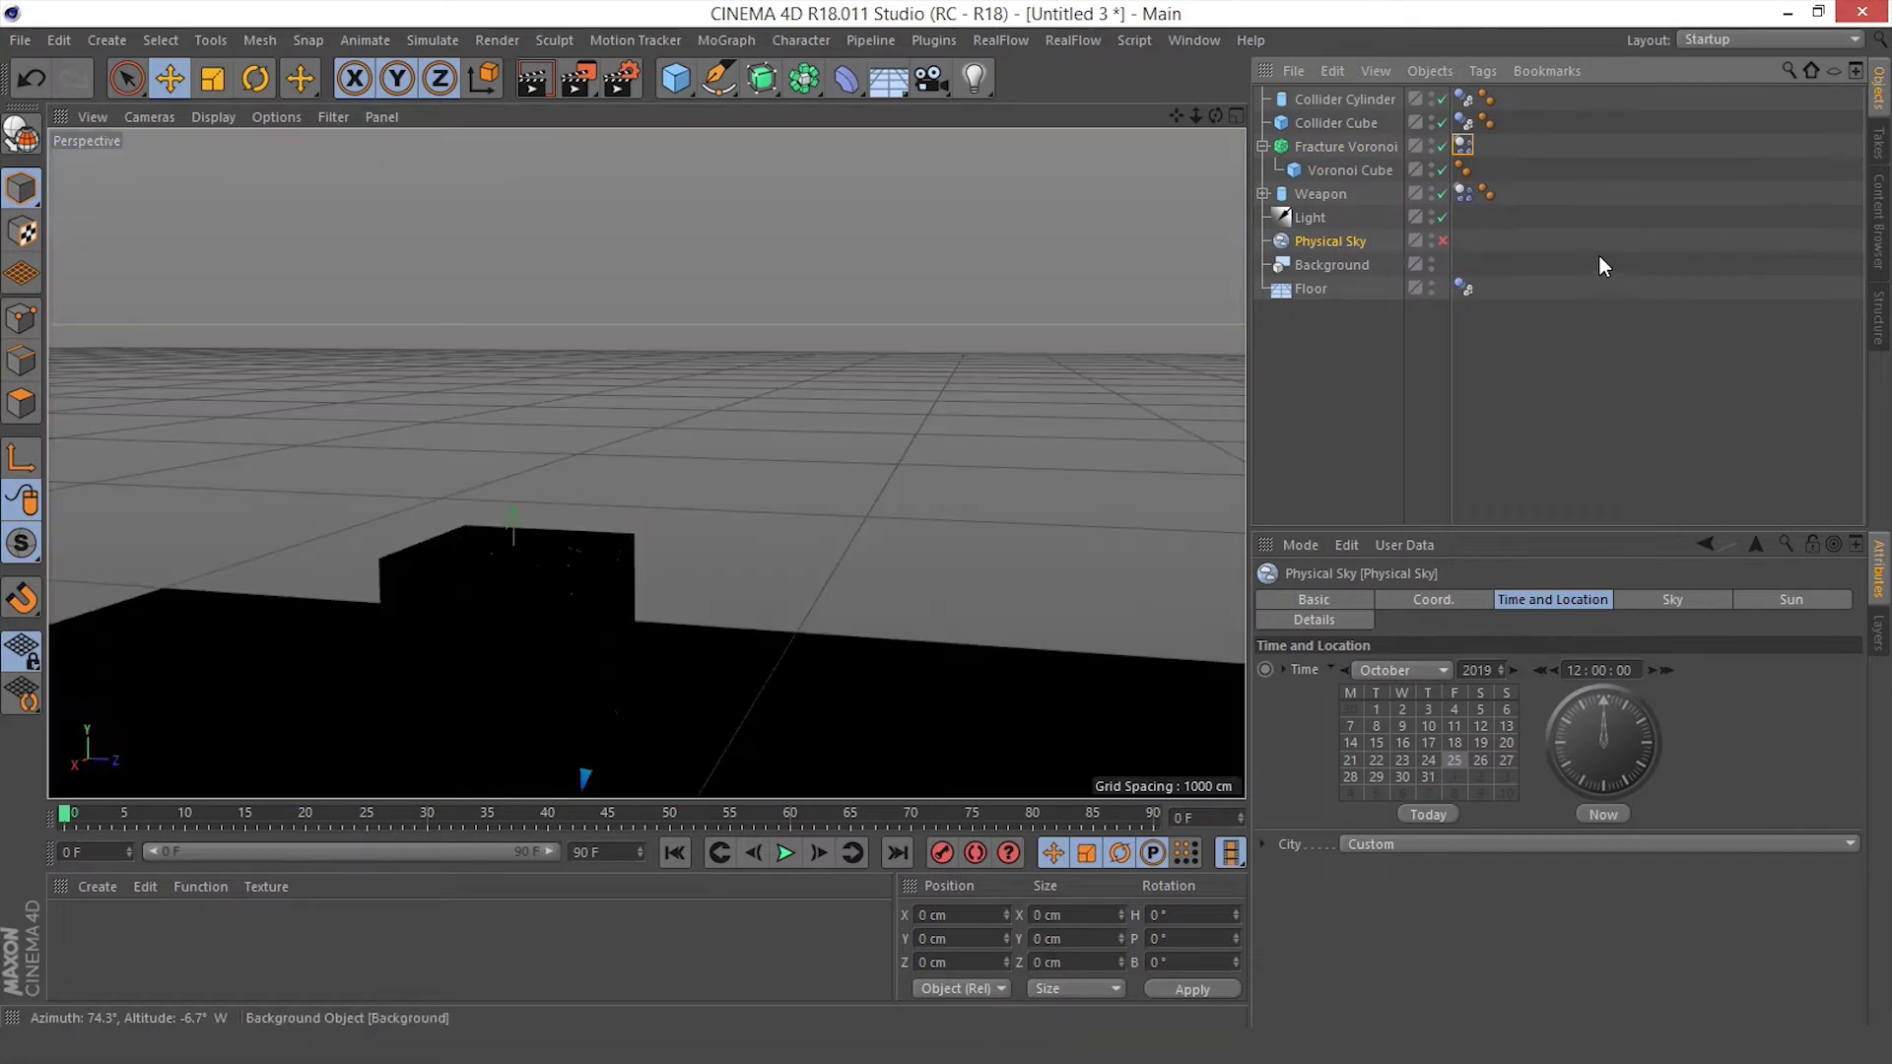
pyautogui.click(1443, 216)
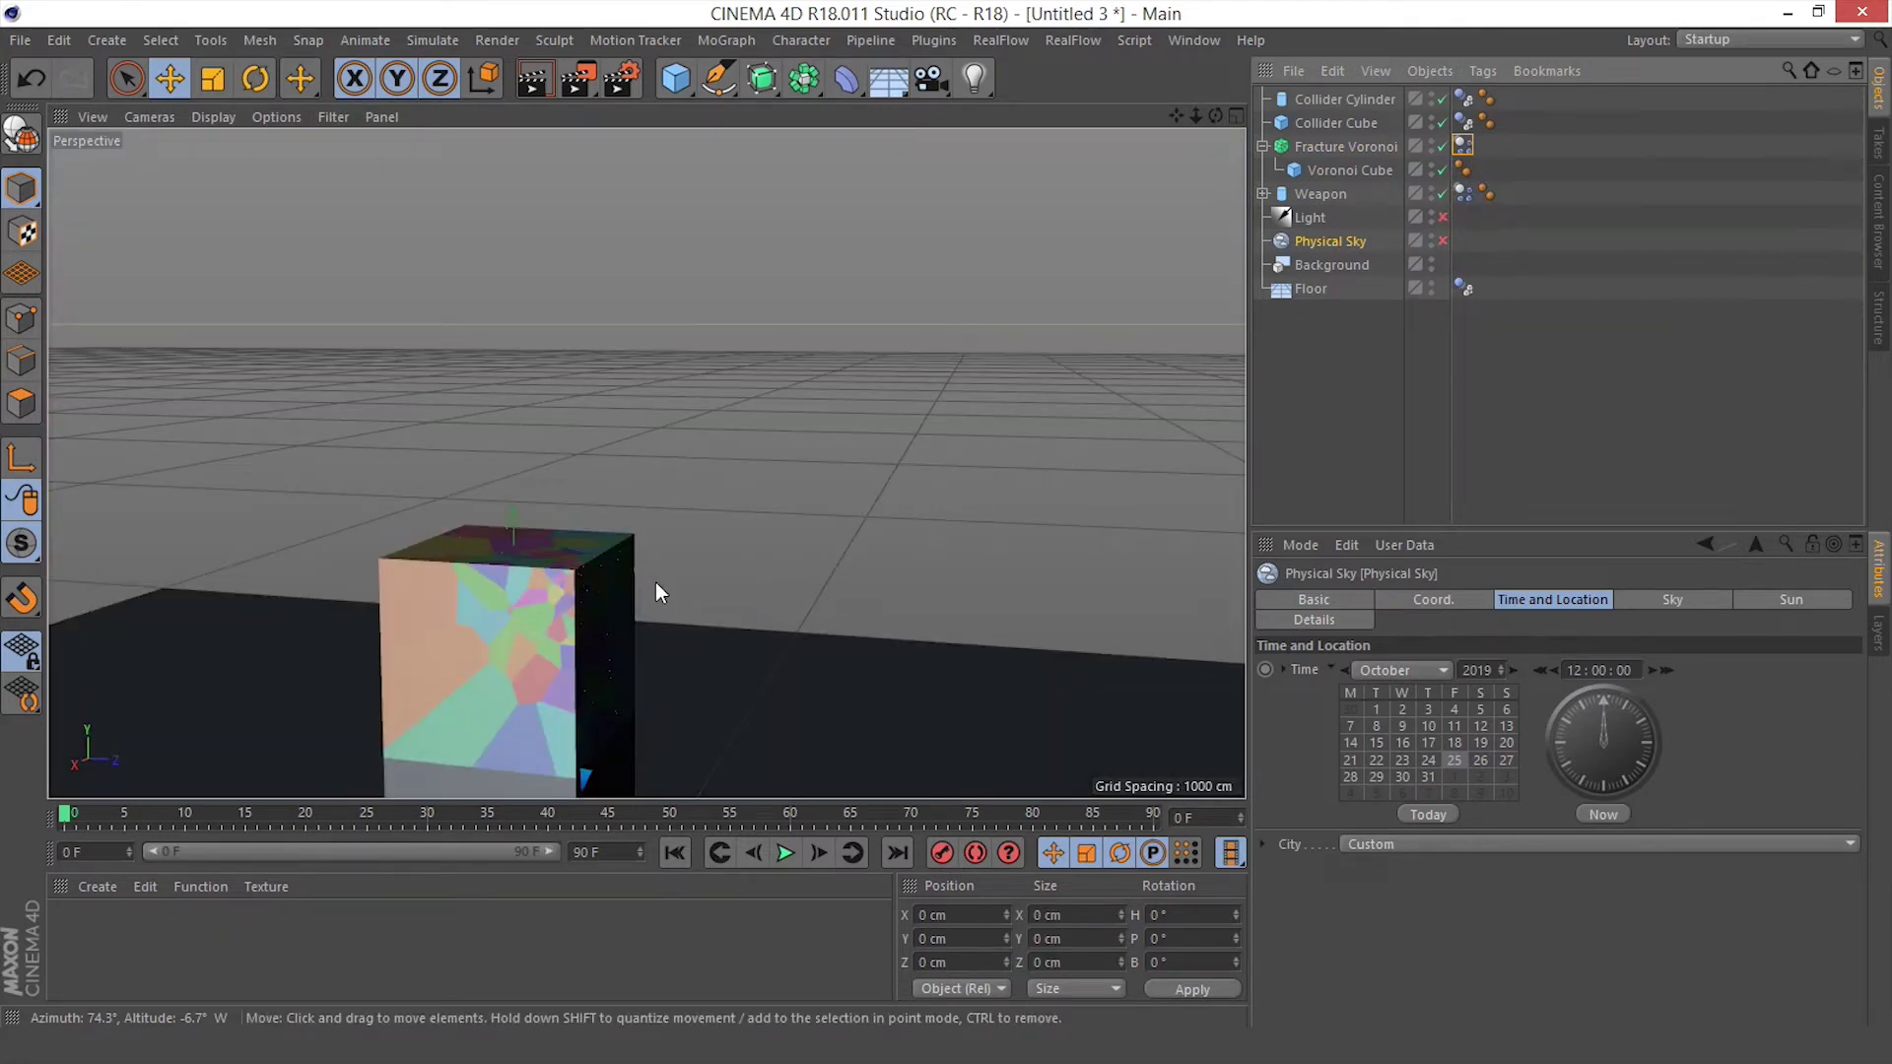
pyautogui.keyDown('alt'); pyautogui.moveTo(588, 587); pyautogui.dragTo(985, 639); pyautogui.keyUp('alt')
pyautogui.scroll(-10, 588, 581)
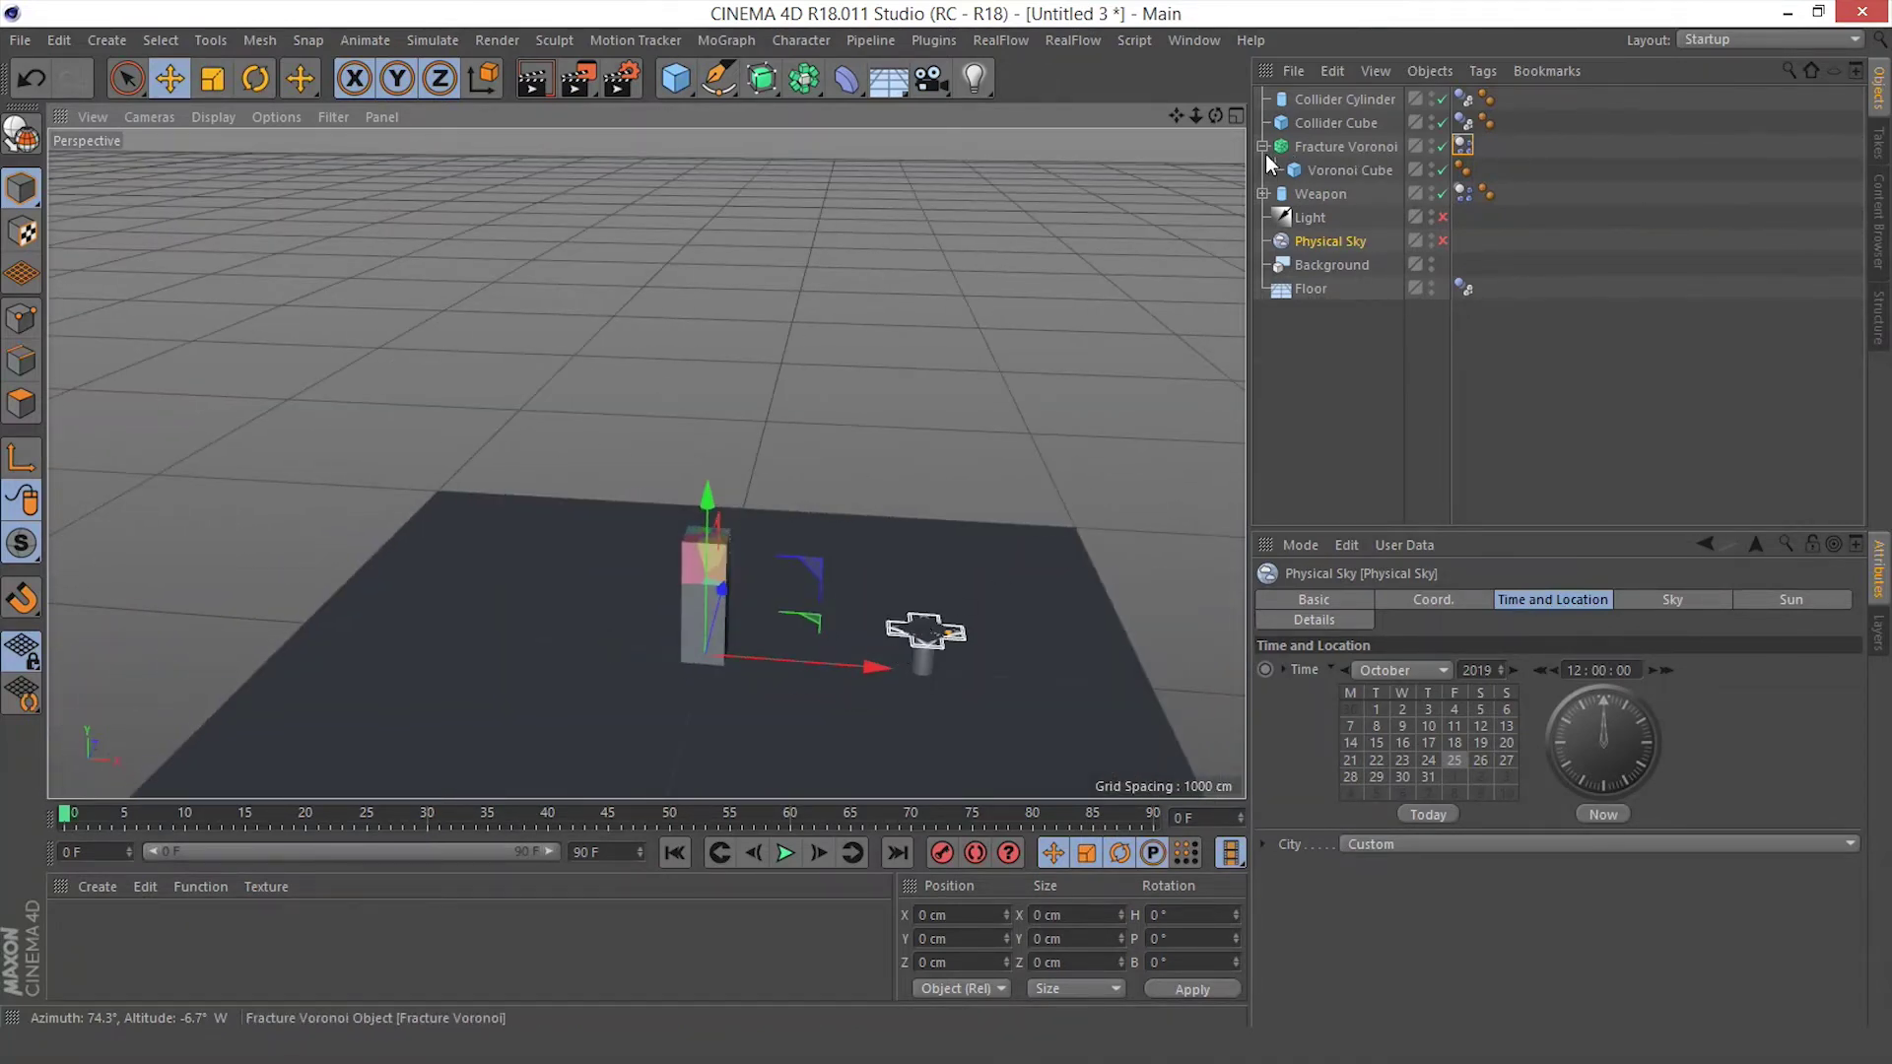
# Enable Custom Initial Velocity on the Weapon's dynamics tag and set its Initial Linear Velocity to -1000, 650 and 225 cm
pyautogui.click(1320, 193)
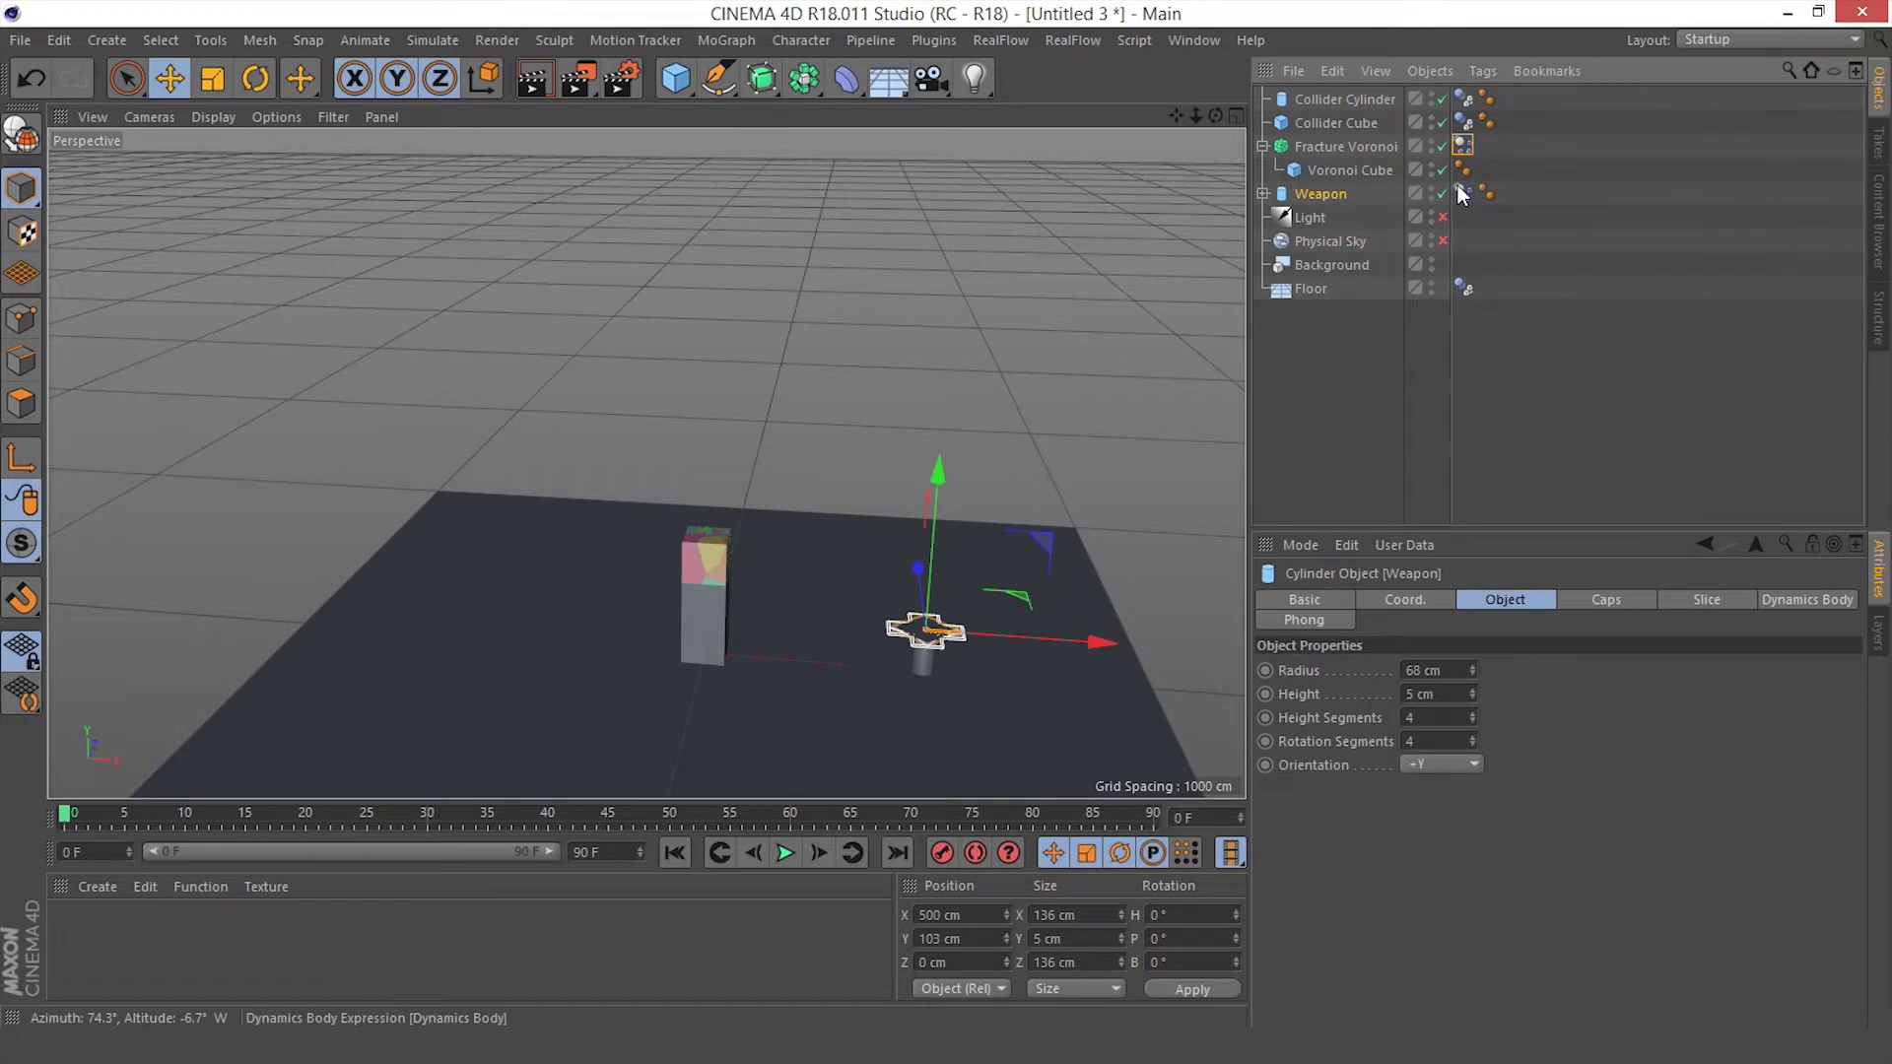
pyautogui.click(1462, 193)
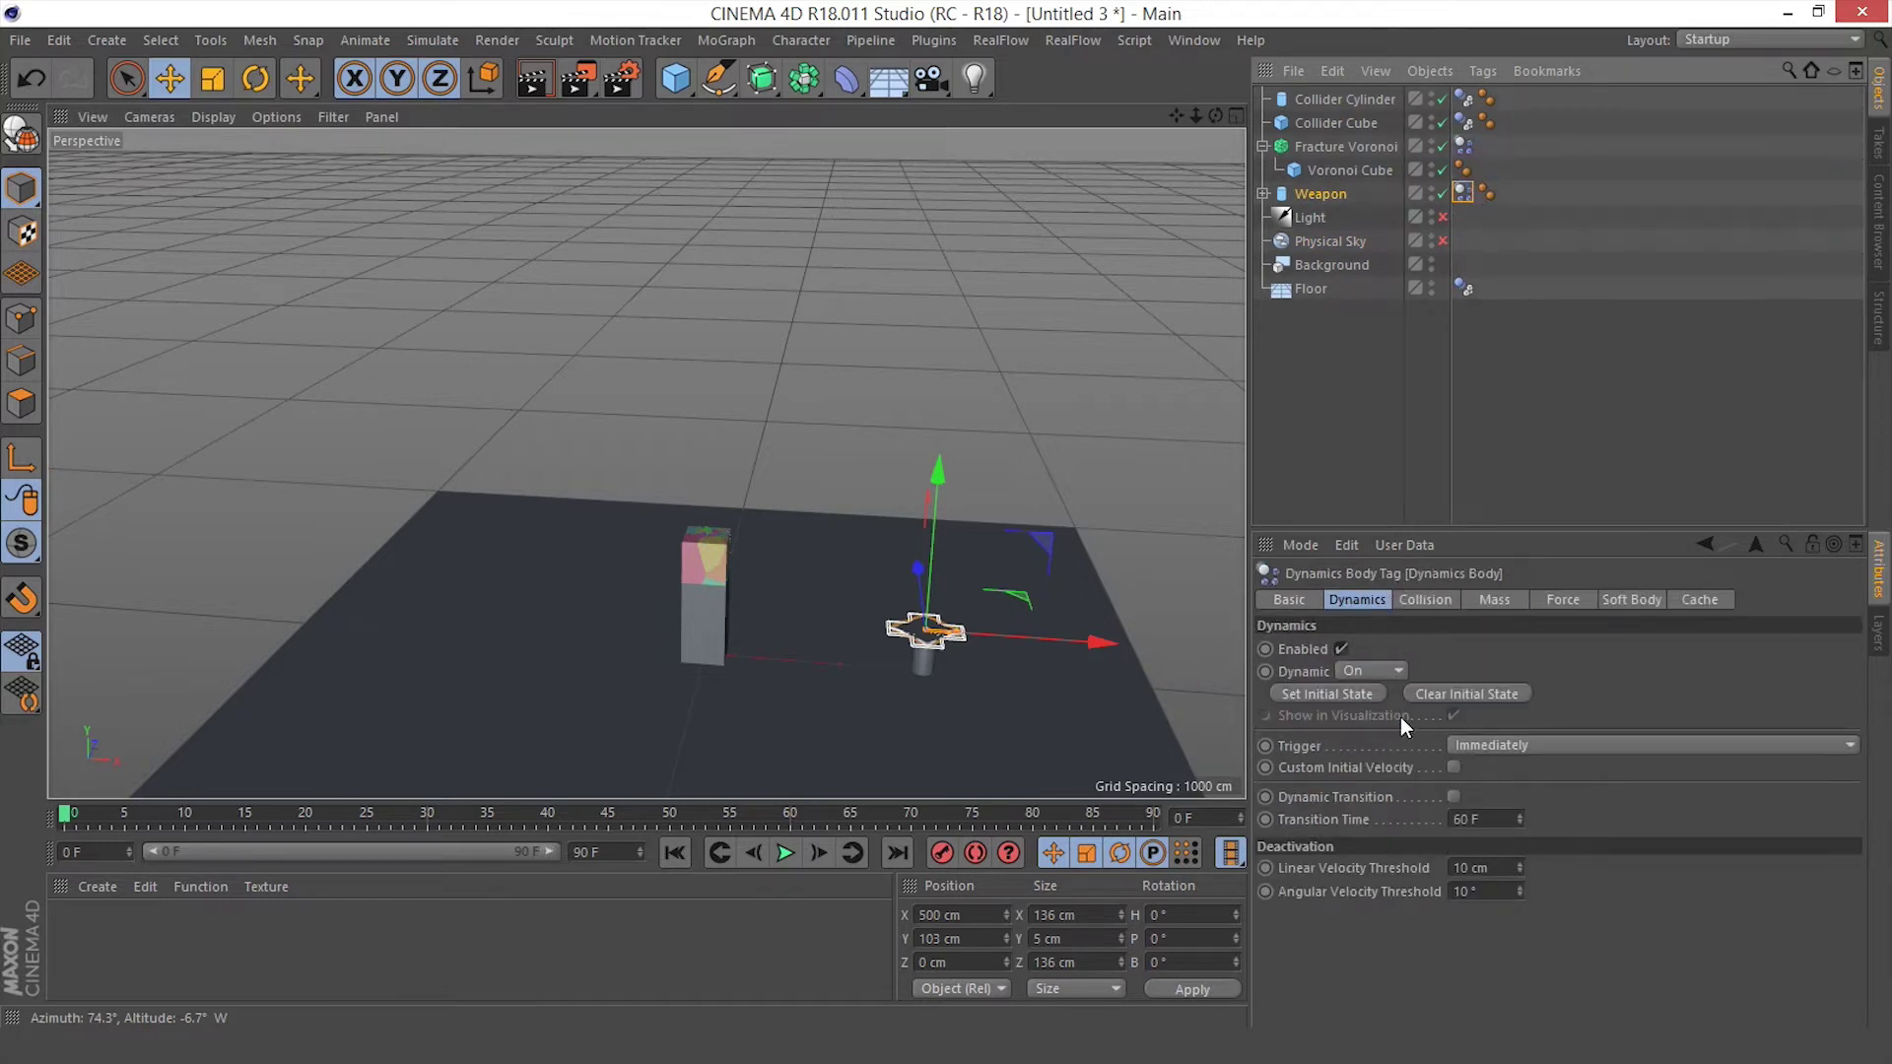
pyautogui.click(1453, 767)
pyautogui.click(1371, 790)
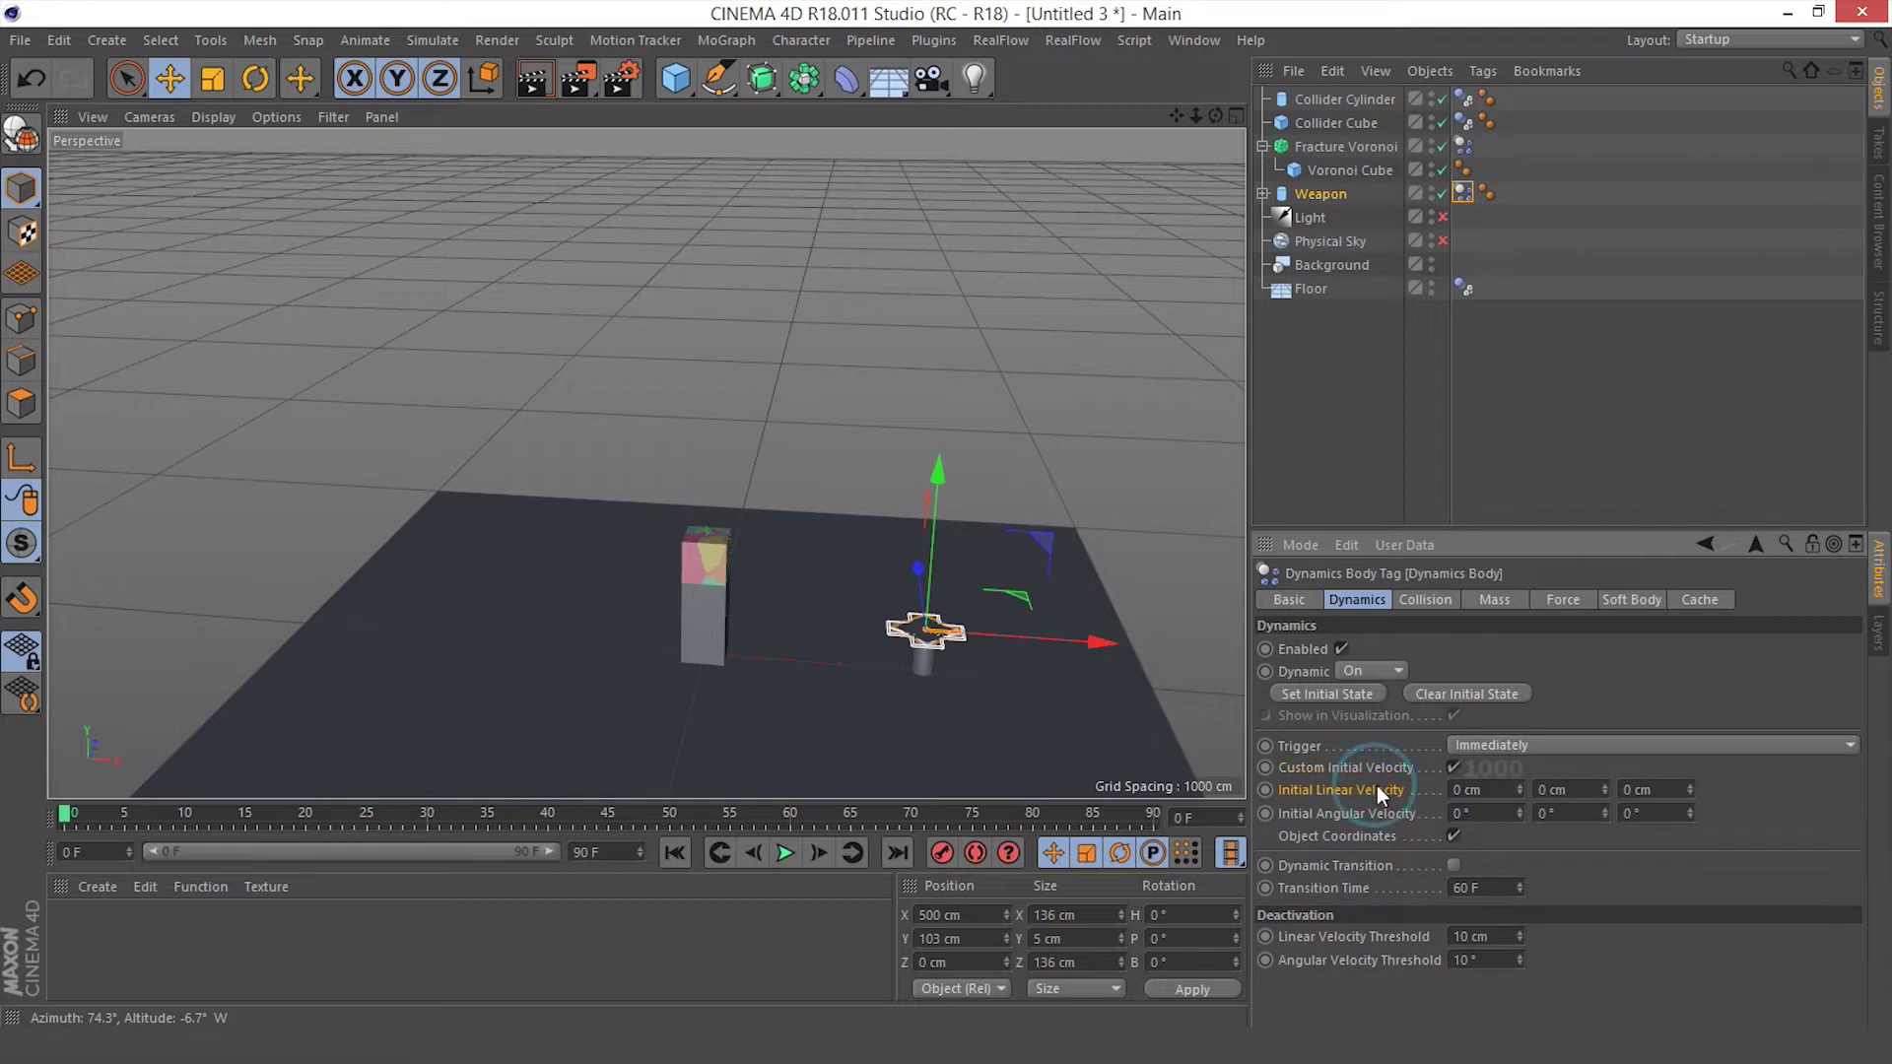
pyautogui.doubleClick(1480, 790)
pyautogui.press('BackSpace')
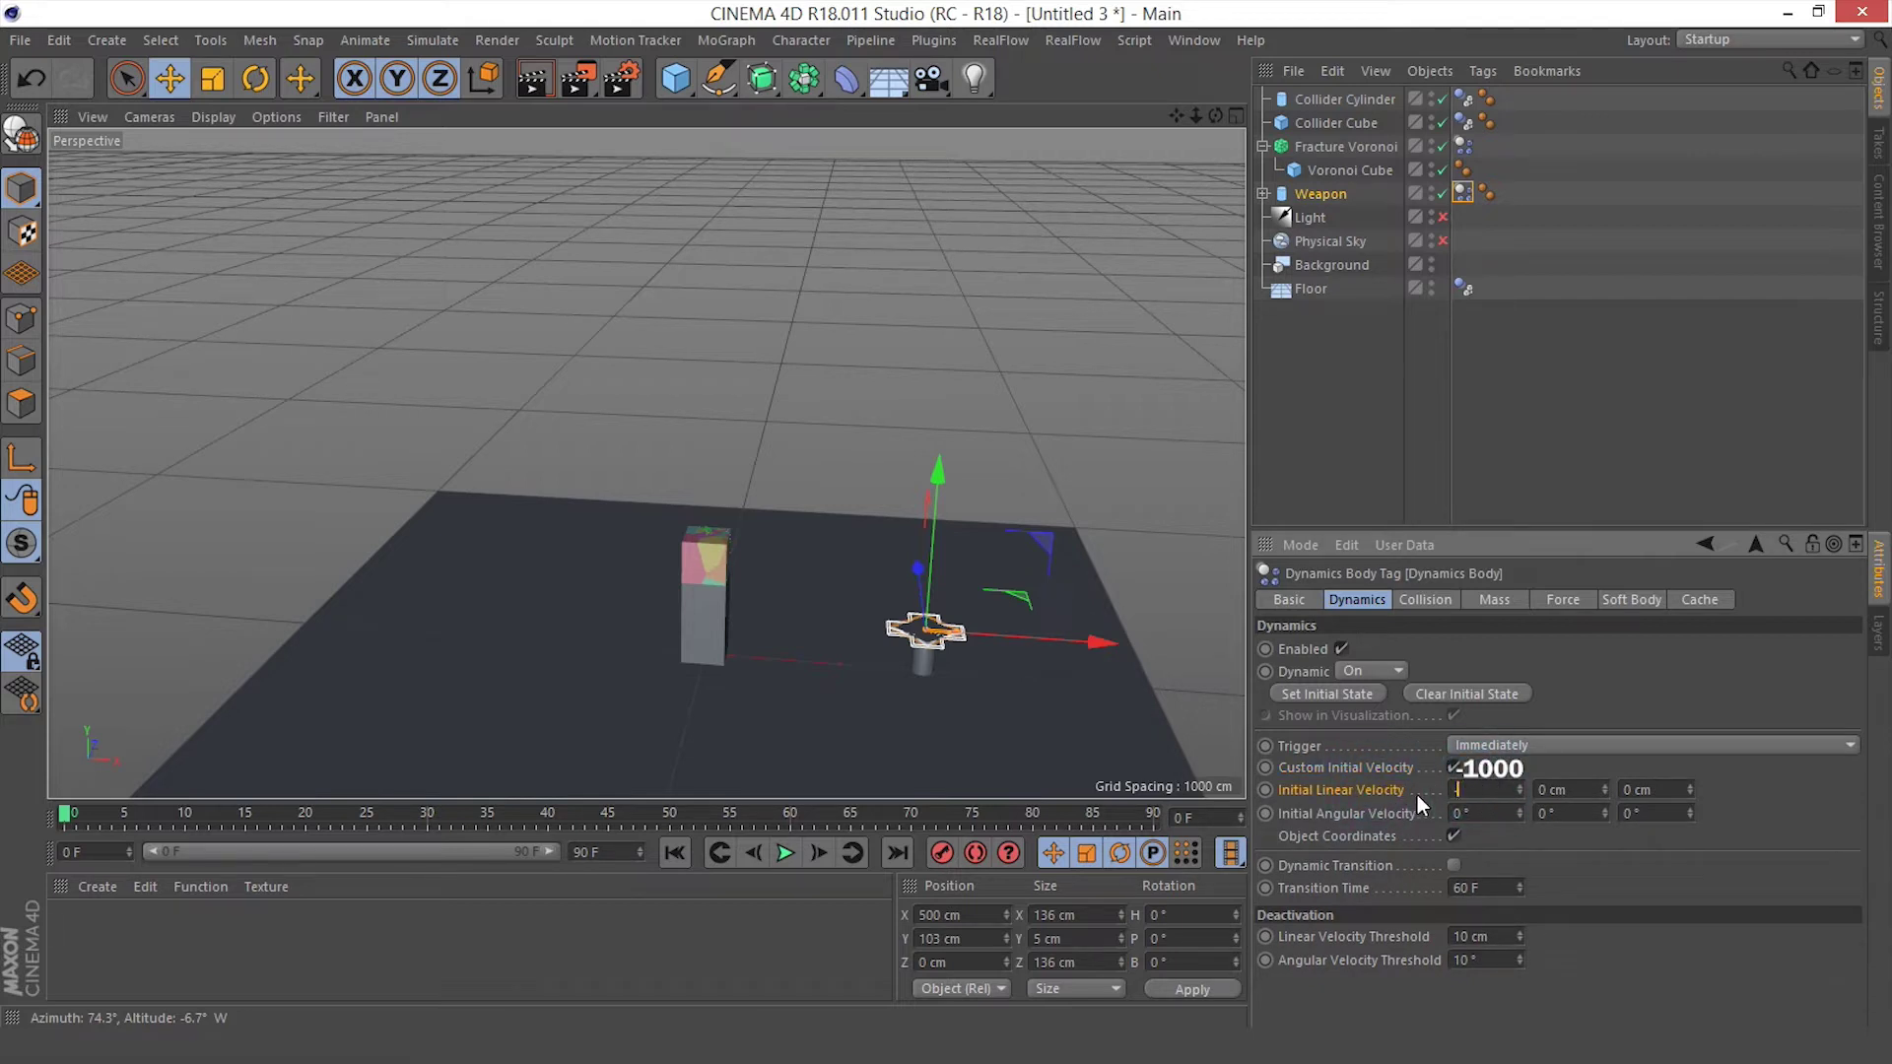
pyautogui.write('-1000')
pyautogui.press('Return')
pyautogui.doubleClick(1552, 790)
pyautogui.doubleClick(1651, 788)
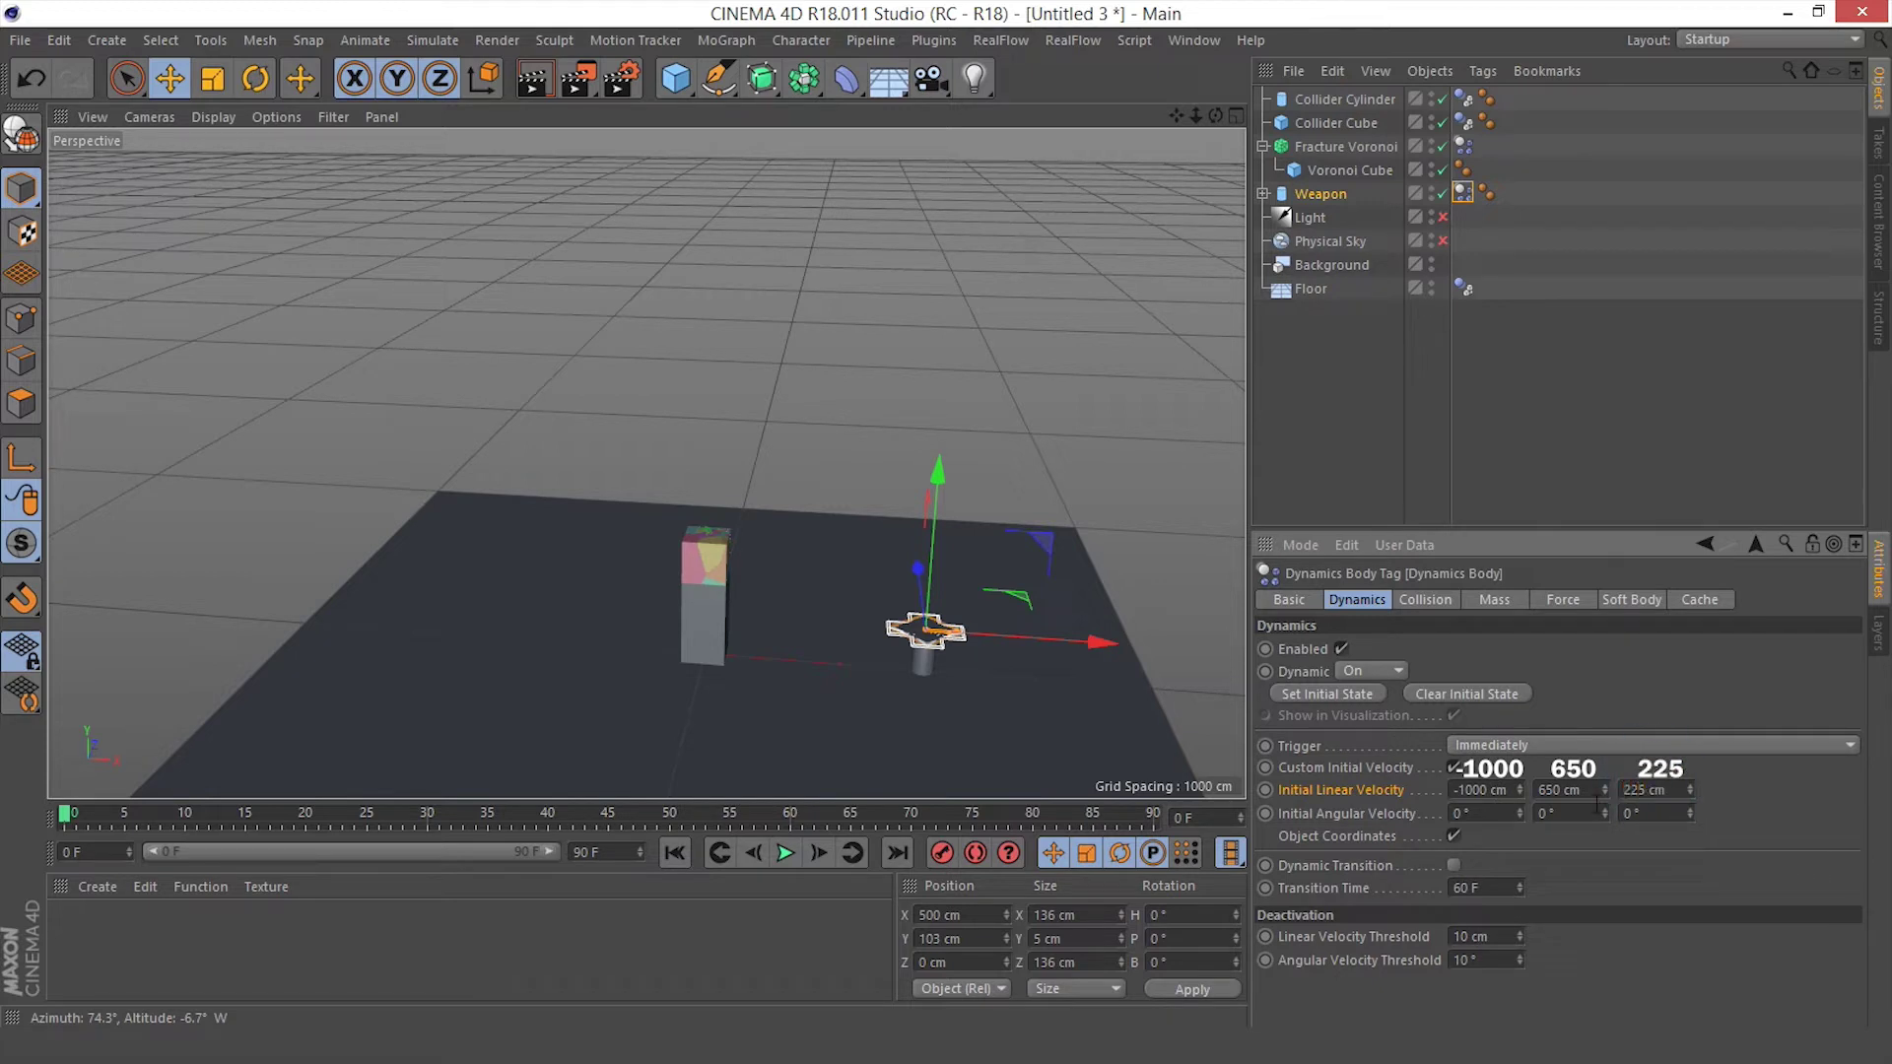
# Set the first component of the Weapon's Initial Angular Velocity to -2160°
pyautogui.doubleClick(1464, 814)
pyautogui.write('-2160')
pyautogui.press('Return')
# Play the simulation twice from frame 0 to check how the spinning Weapon hits the fractured cube, and return to the start
pyautogui.keyDown('alt'); pyautogui.moveTo(811, 620); pyautogui.dragTo(733, 627); pyautogui.keyUp('alt')
pyautogui.scroll(3, 694, 542)
pyautogui.click(786, 853)
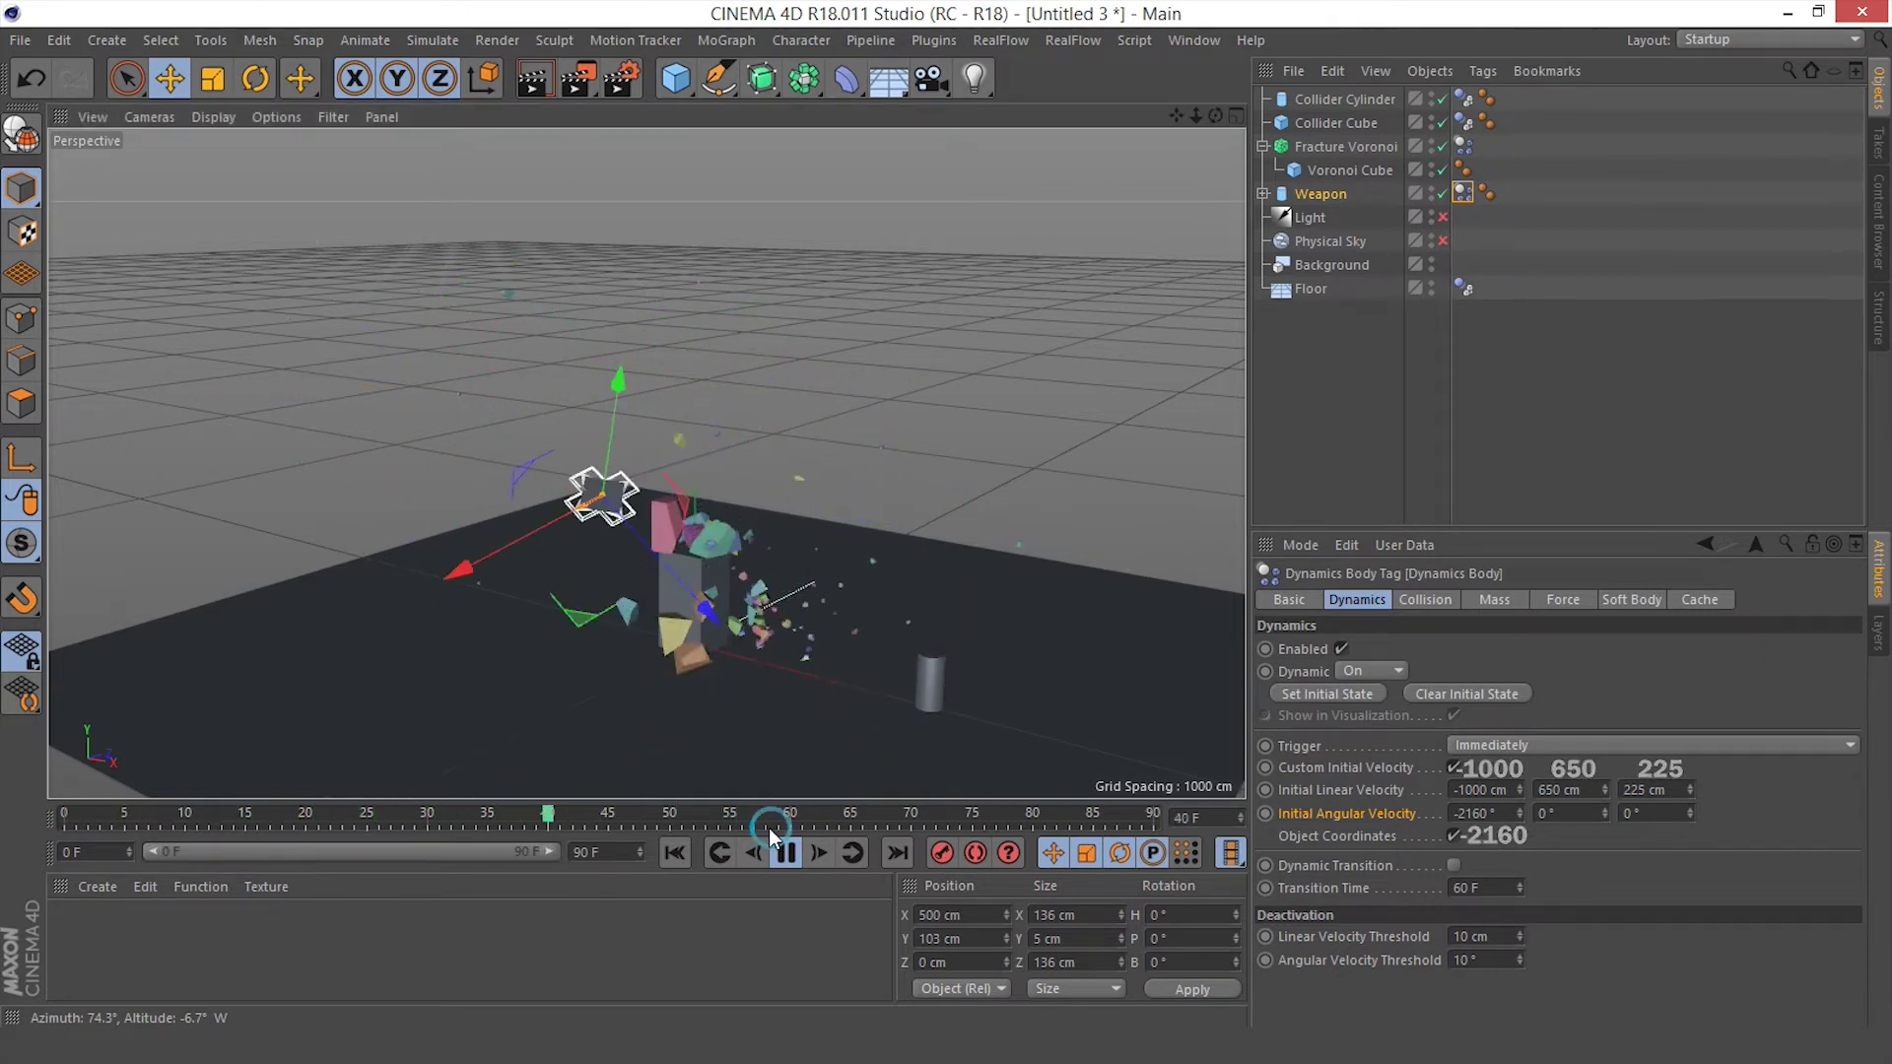
pyautogui.click(675, 854)
pyautogui.click(787, 854)
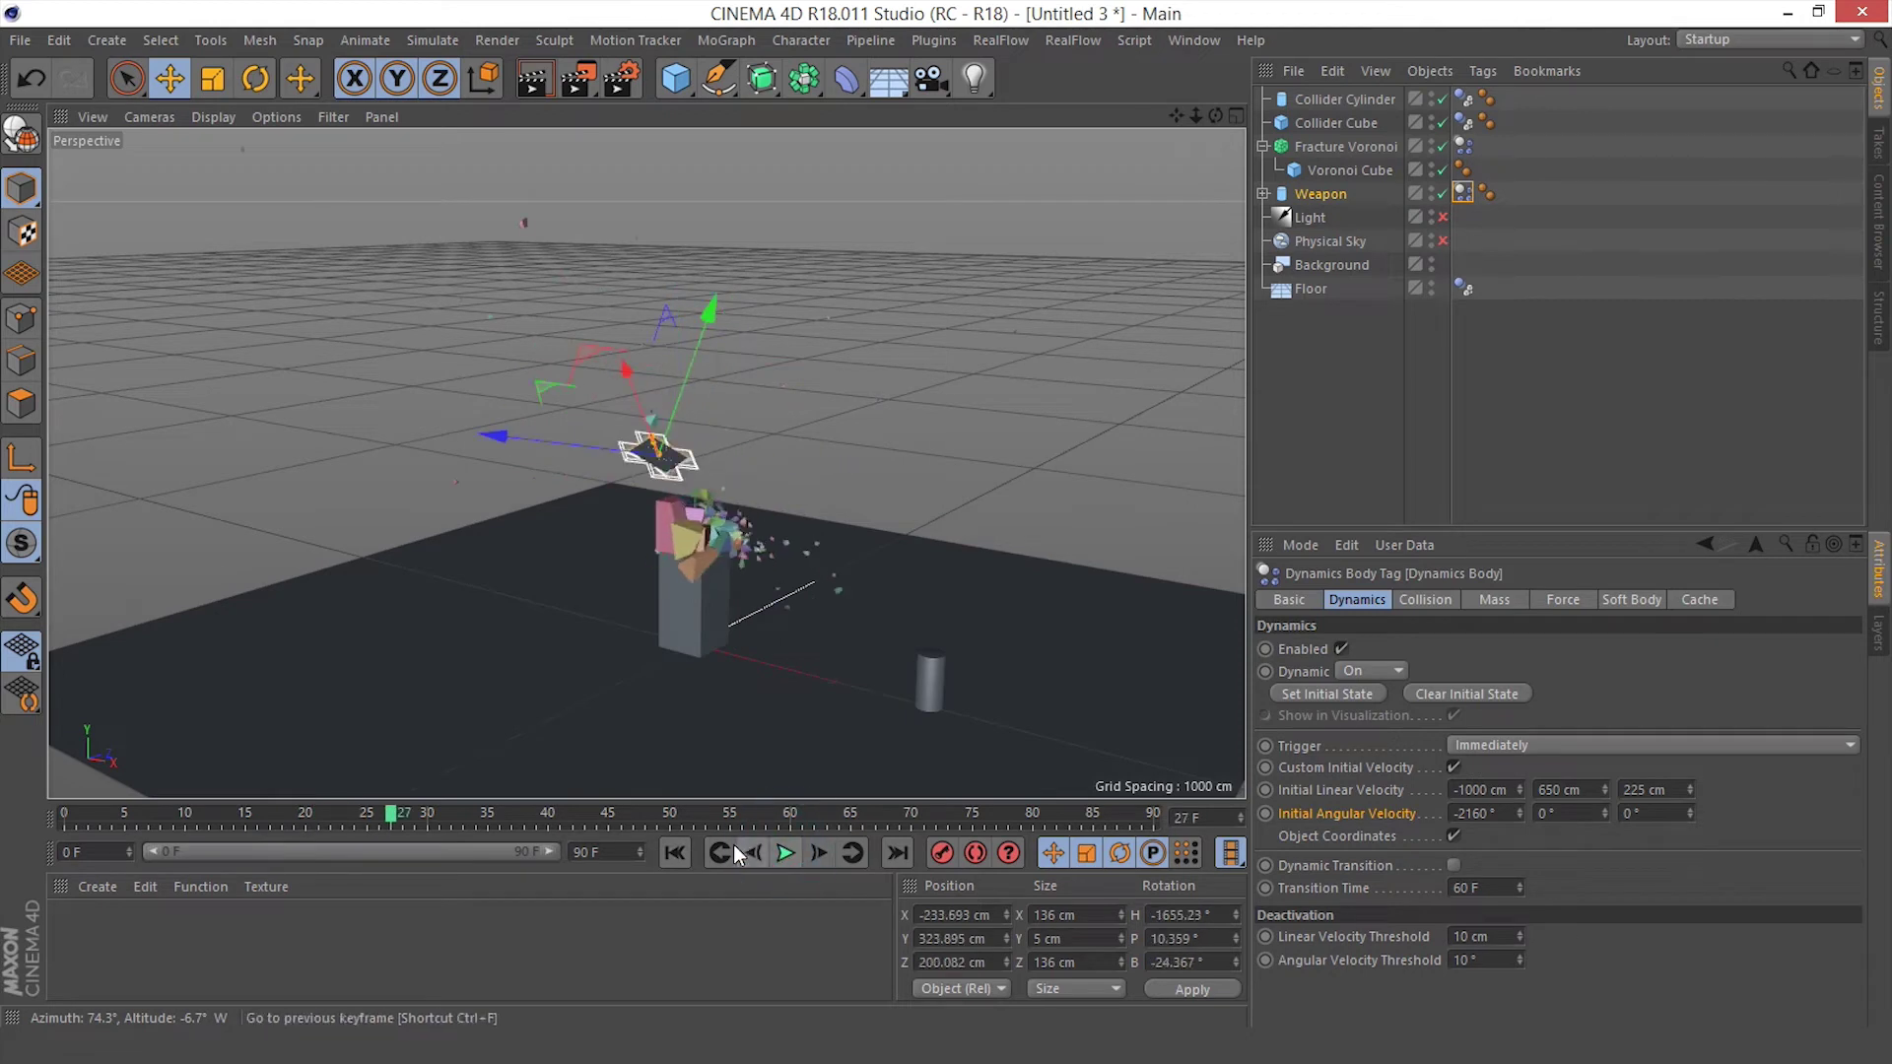
pyautogui.click(675, 853)
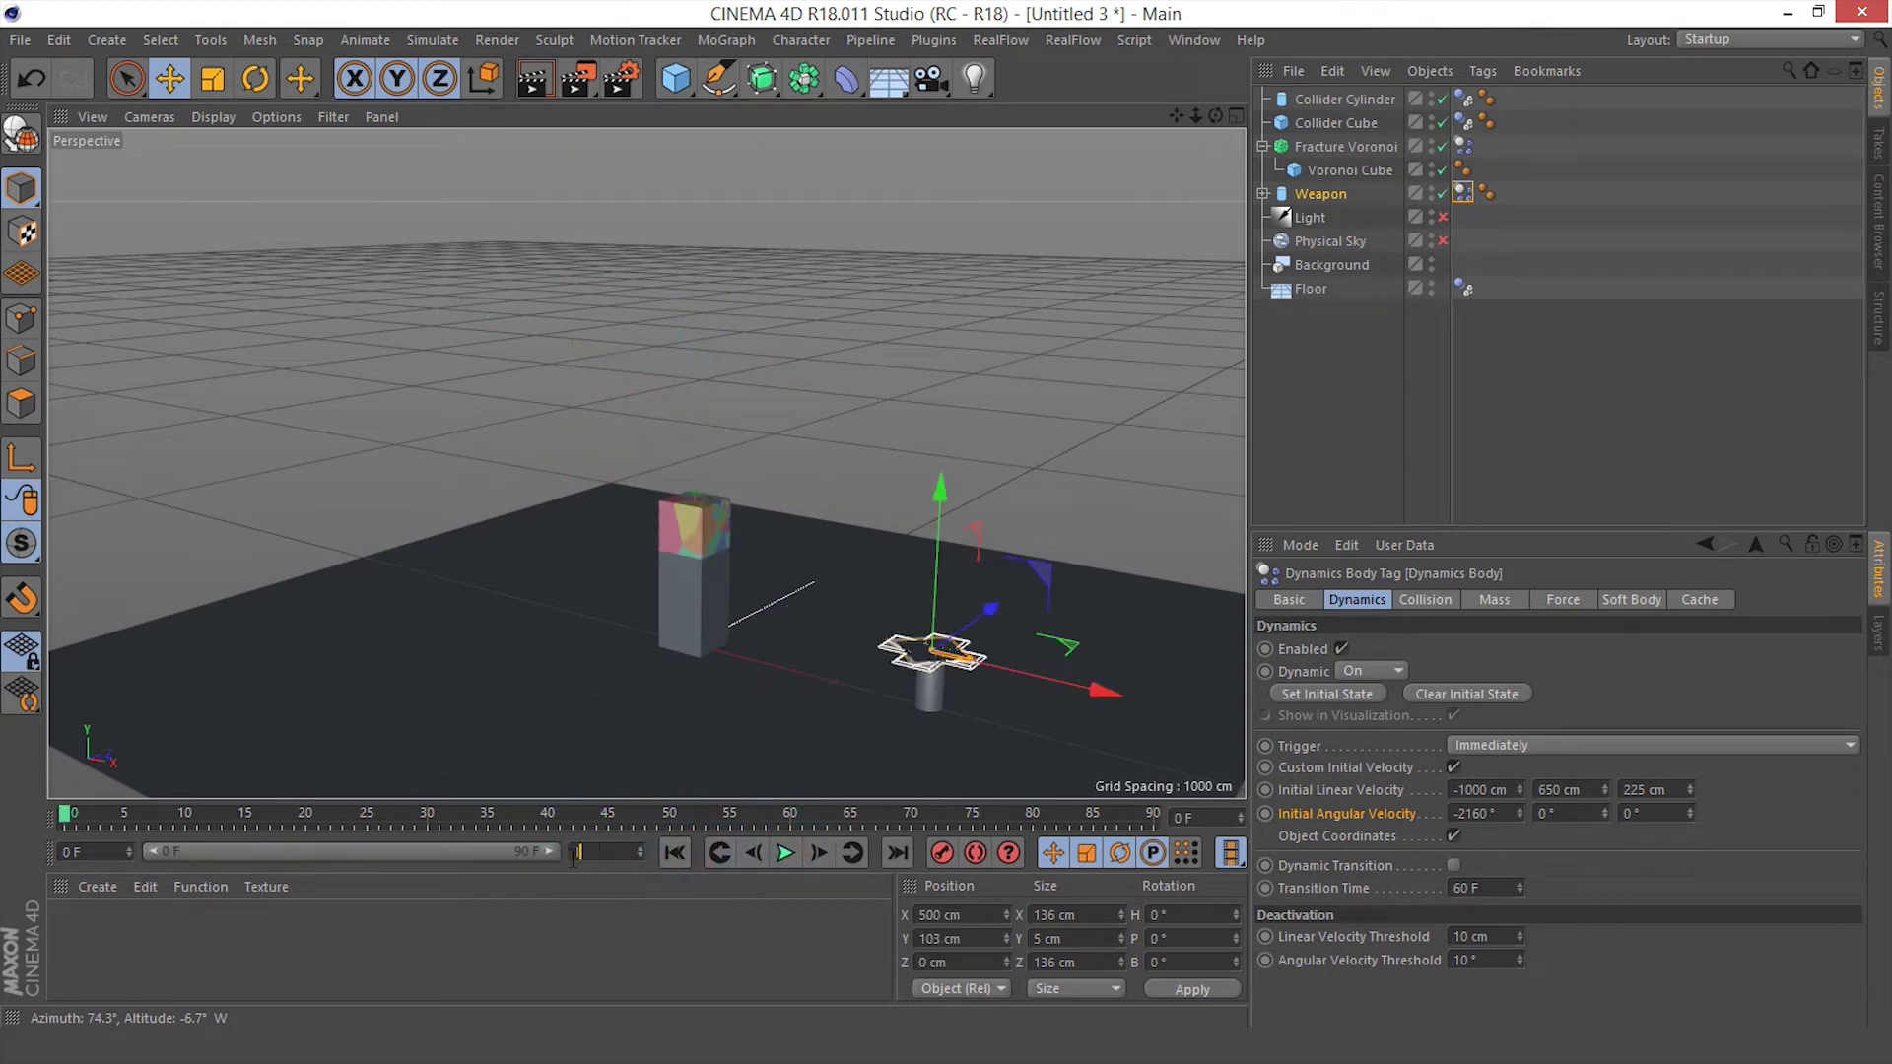
# Extend the project length and the preview range to 150 frames, play the simulation from another angle and return to the start
pyautogui.press('Return')
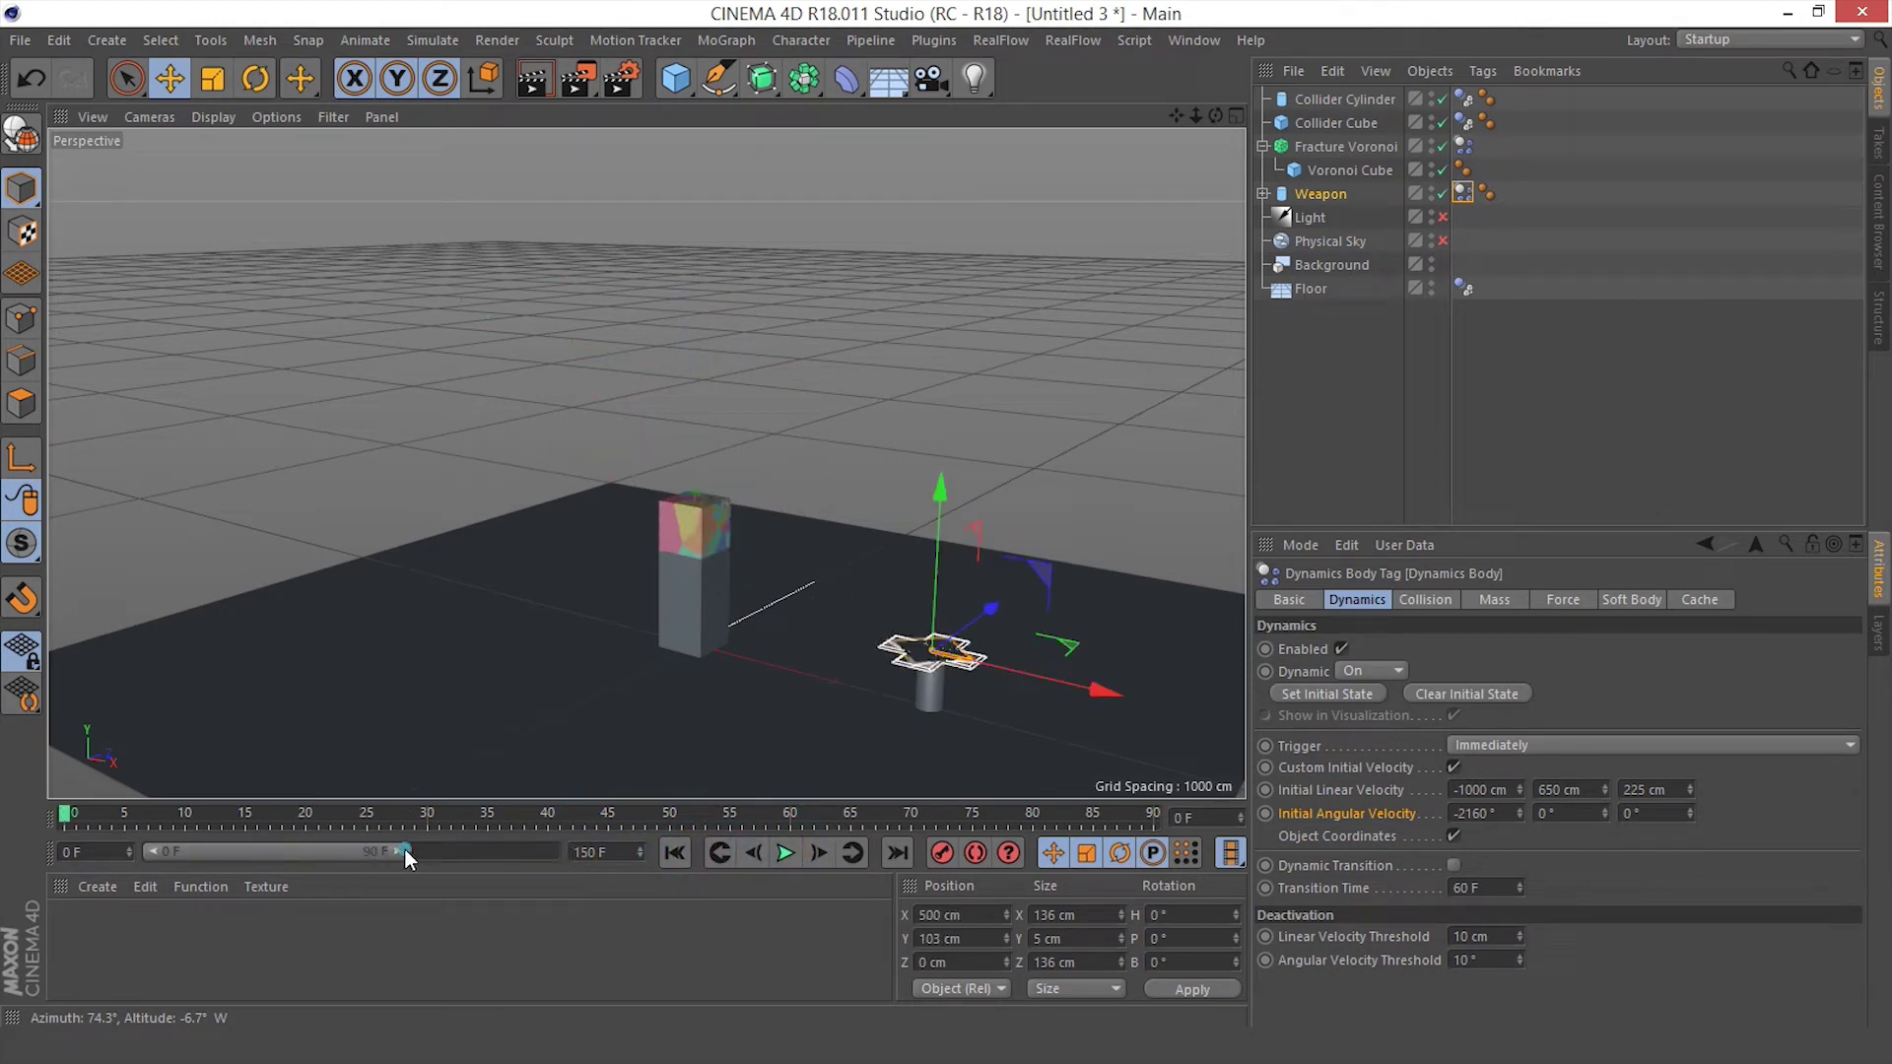
pyautogui.moveTo(404, 849); pyautogui.dragTo(613, 850)
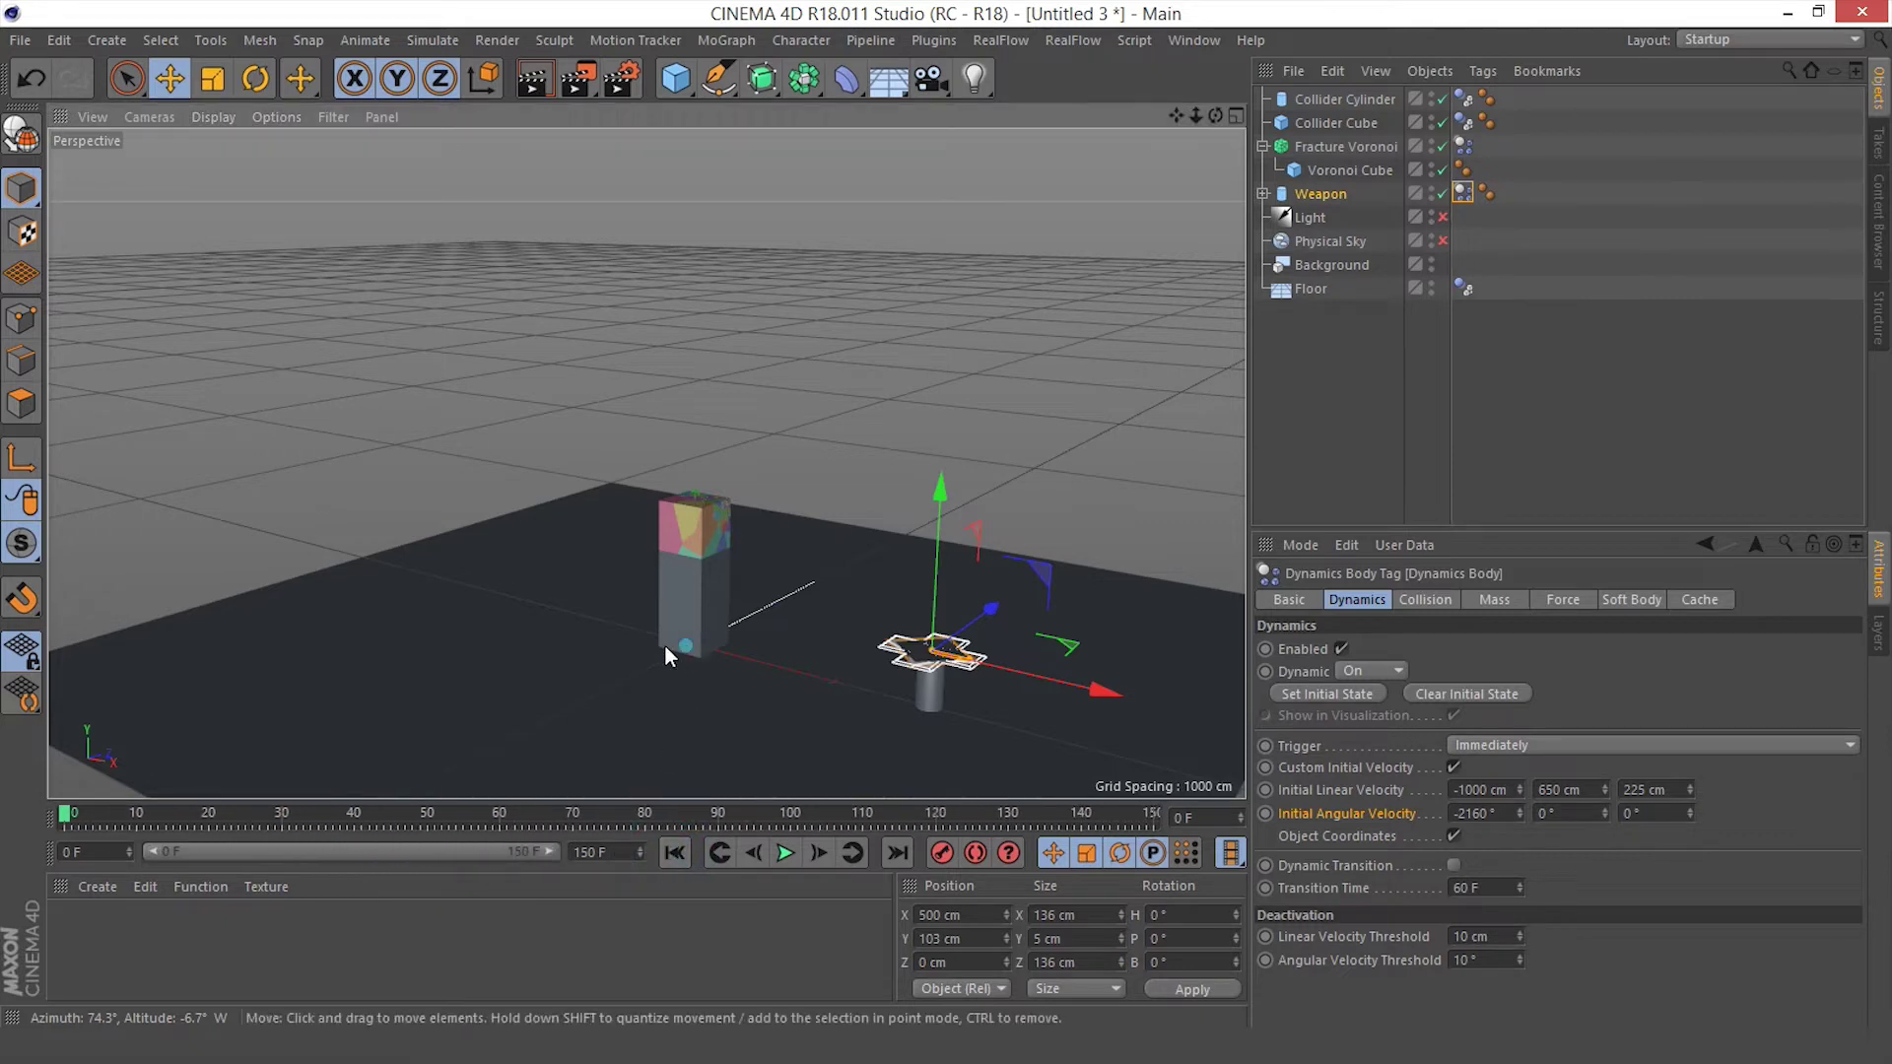
pyautogui.keyDown('alt'); pyautogui.moveTo(664, 656); pyautogui.dragTo(493, 659); pyautogui.keyUp('alt')
pyautogui.click(786, 853)
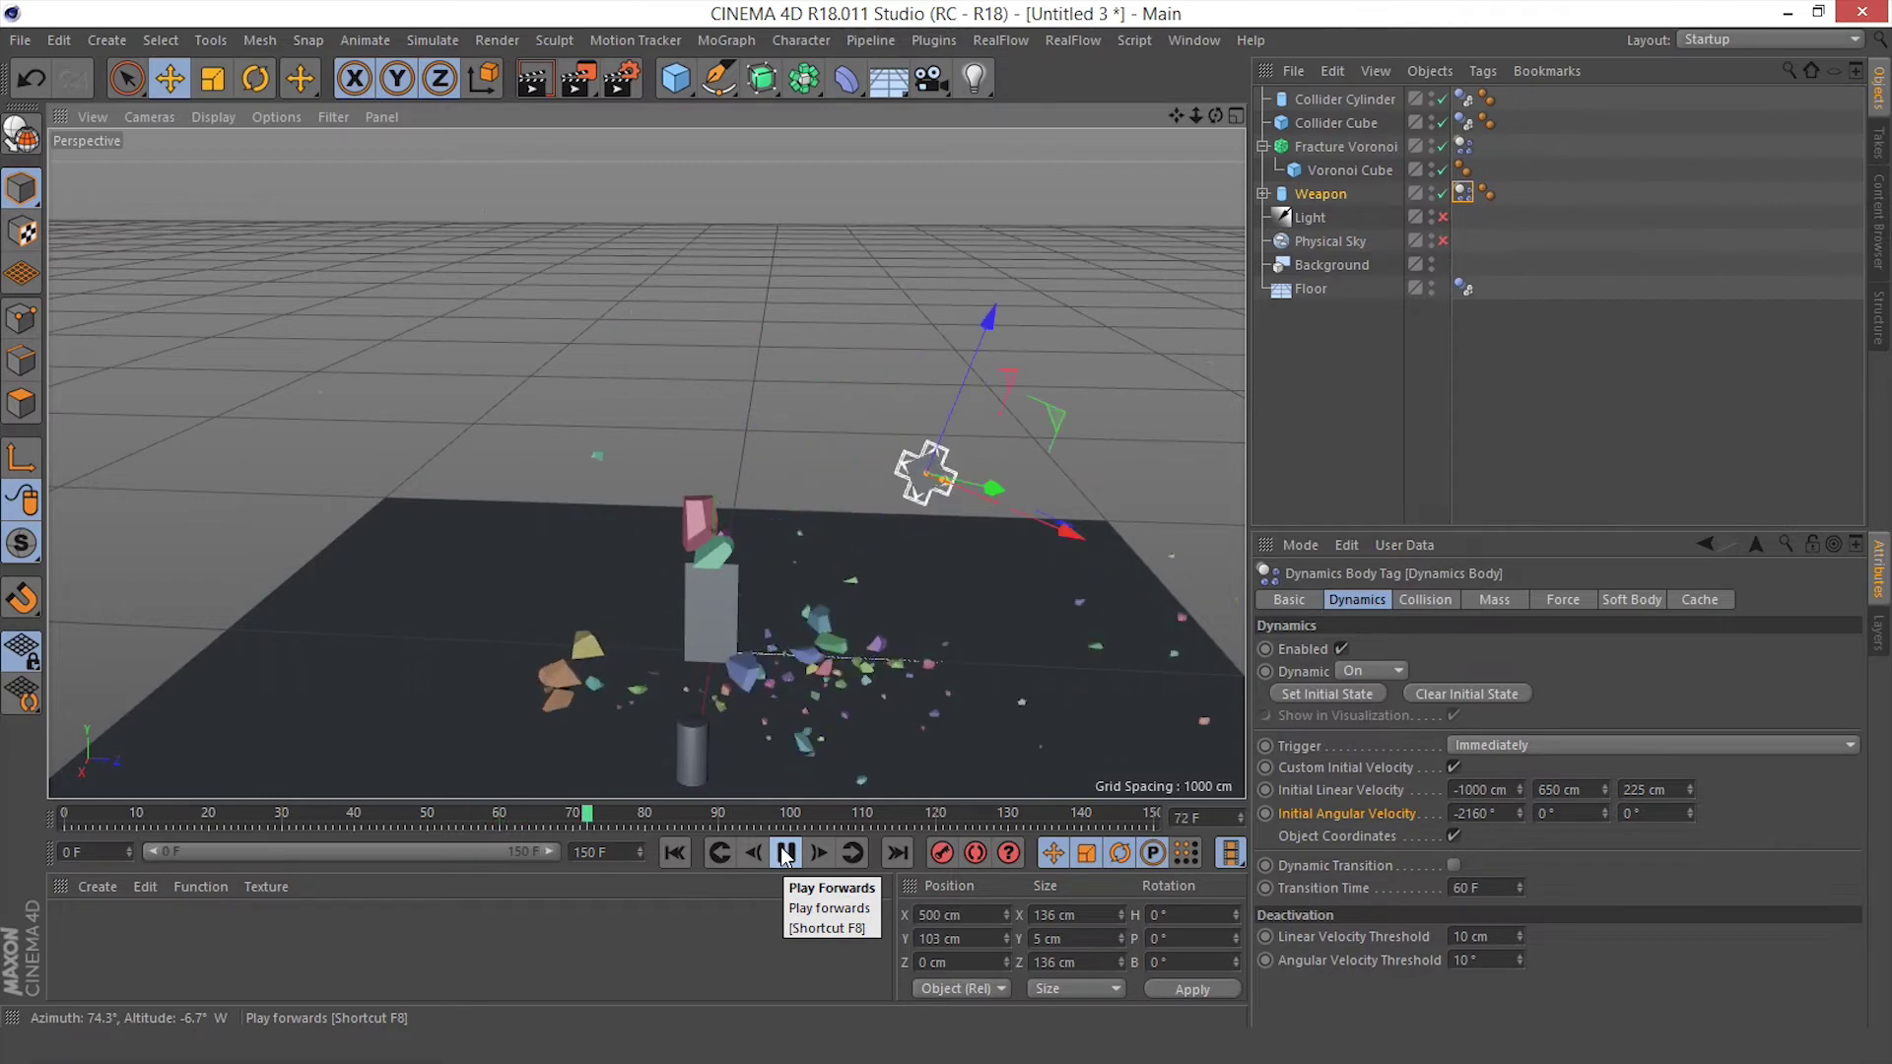
pyautogui.click(785, 853)
pyautogui.click(675, 853)
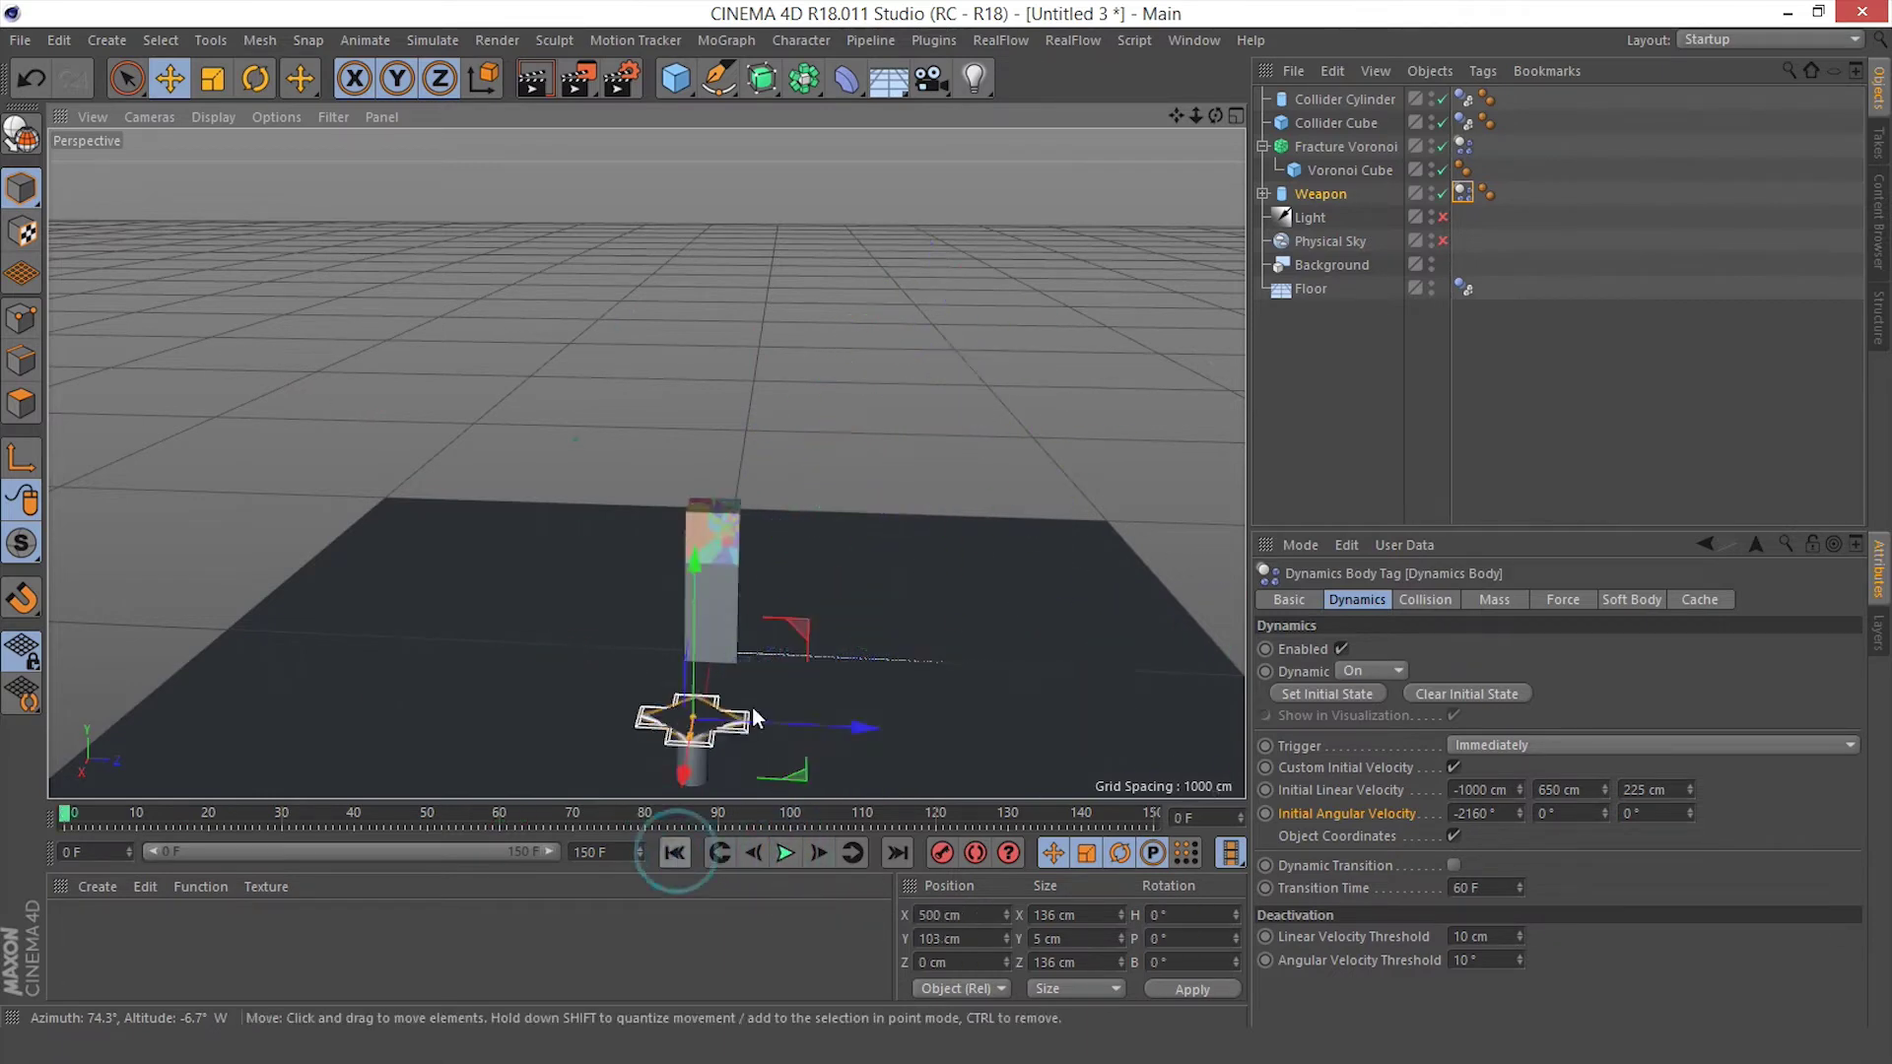
# Keyframe the project's dynamics Time Scale at 100% on frame 0 in the Project Settings
pyautogui.moveTo(717, 636)
pyautogui.keyDown('alt'); pyautogui.mouseDown()
pyautogui.moveTo(896, 642)
pyautogui.moveTo(800, 641)
pyautogui.moveTo(767, 583)
pyautogui.moveTo(725, 601)
pyautogui.moveTo(784, 609)
pyautogui.moveTo(717, 603)
pyautogui.mouseUp(); pyautogui.keyUp('alt')
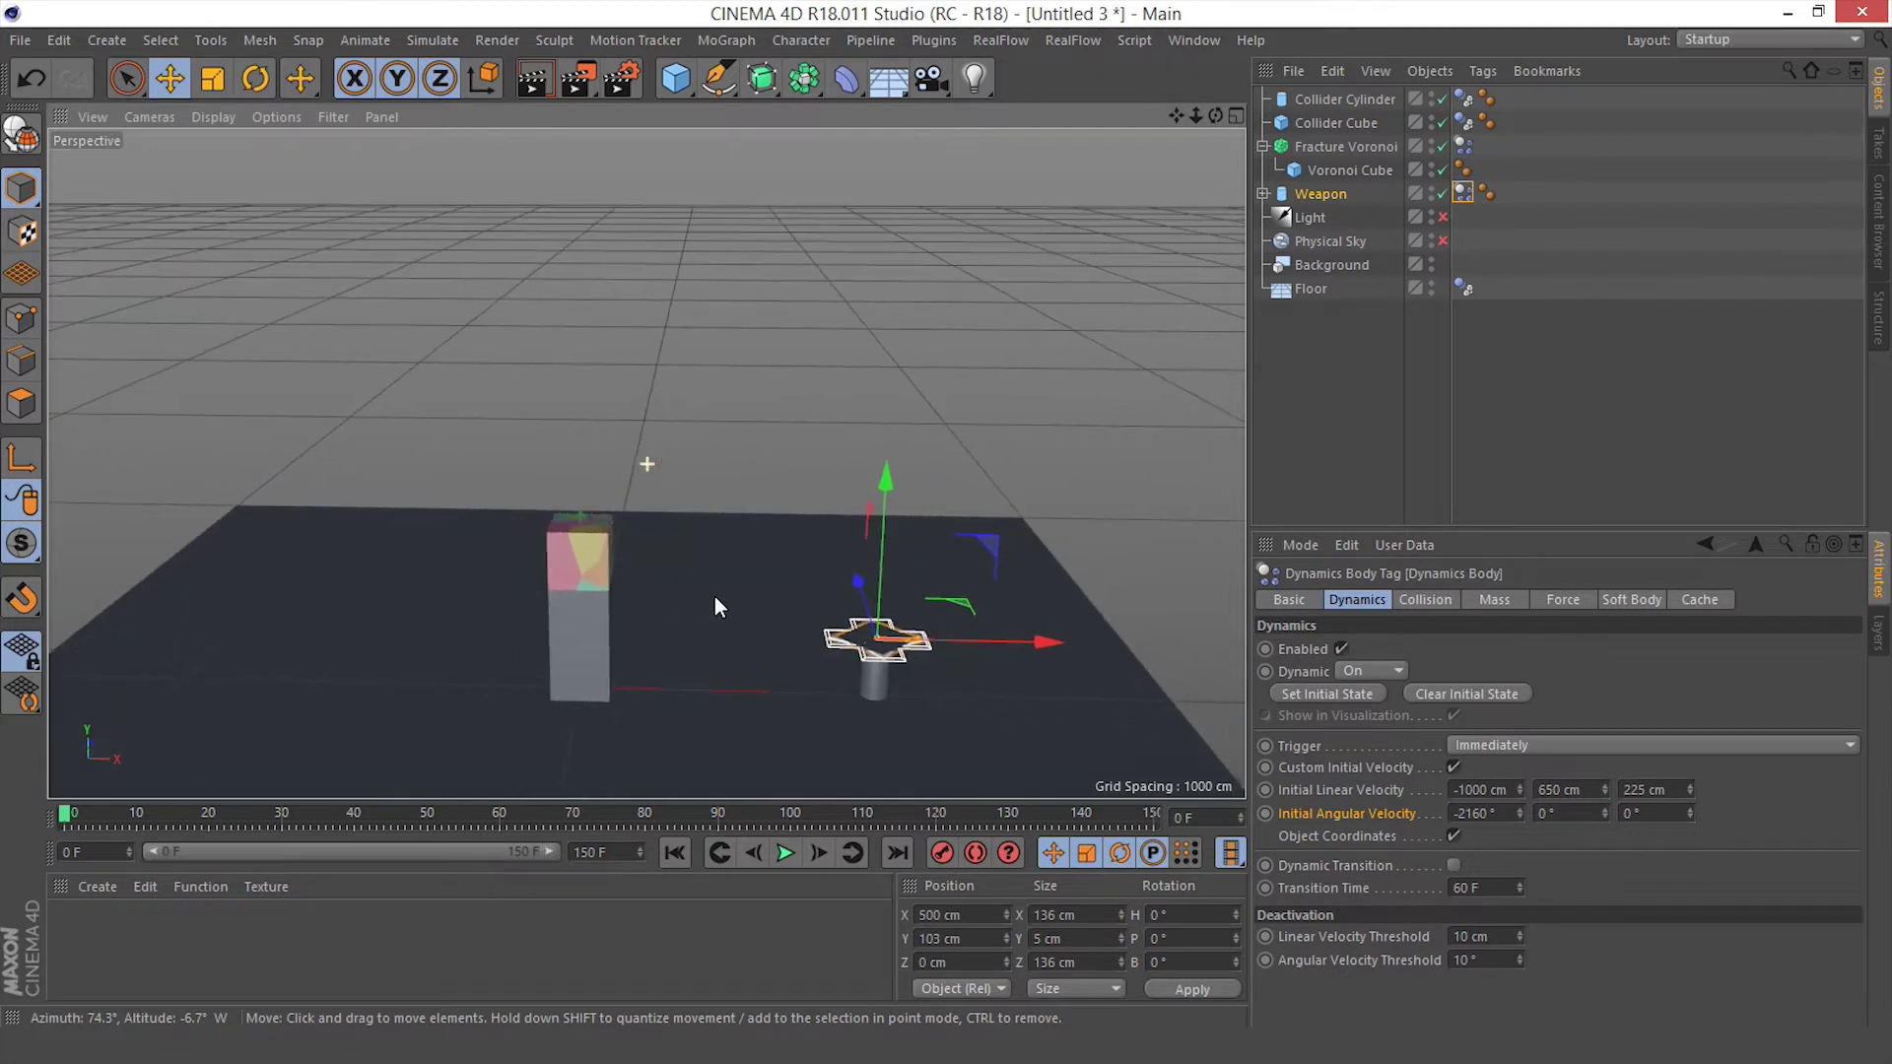
pyautogui.click(57, 40)
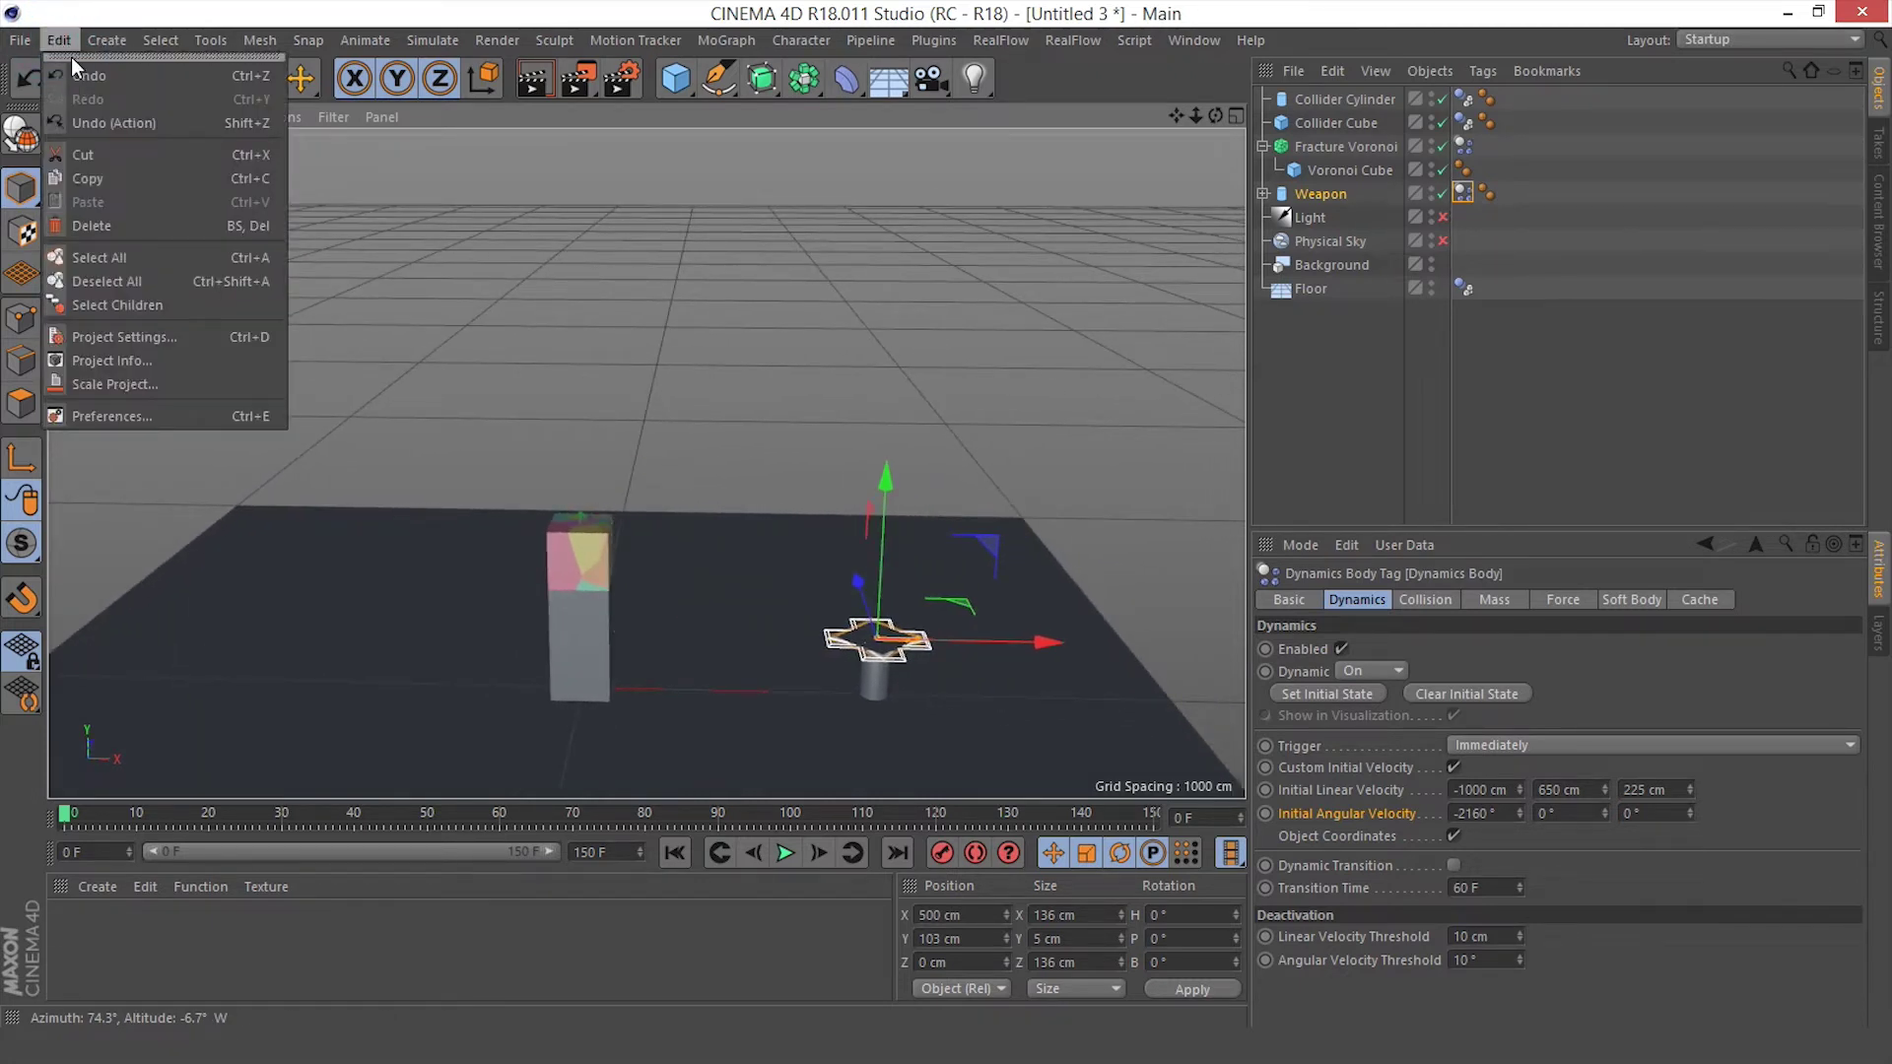
pyautogui.click(128, 336)
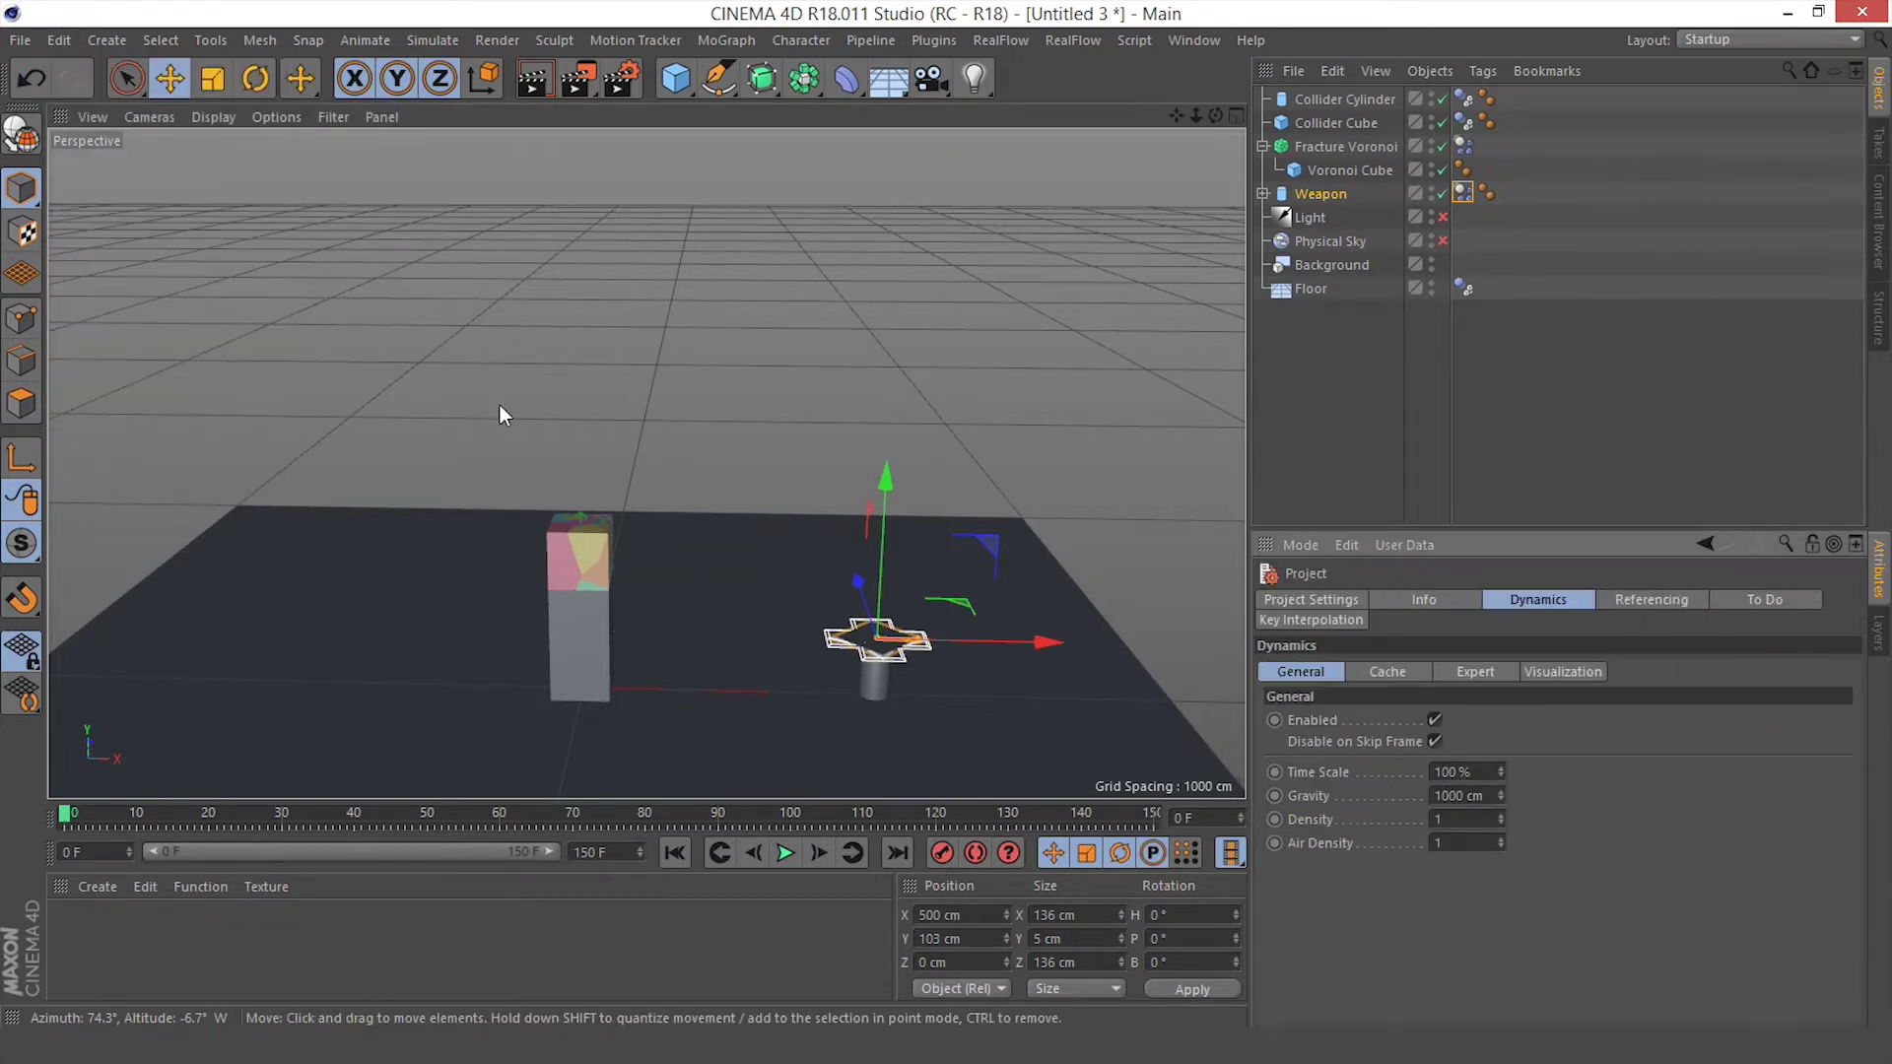
pyautogui.click(1504, 595)
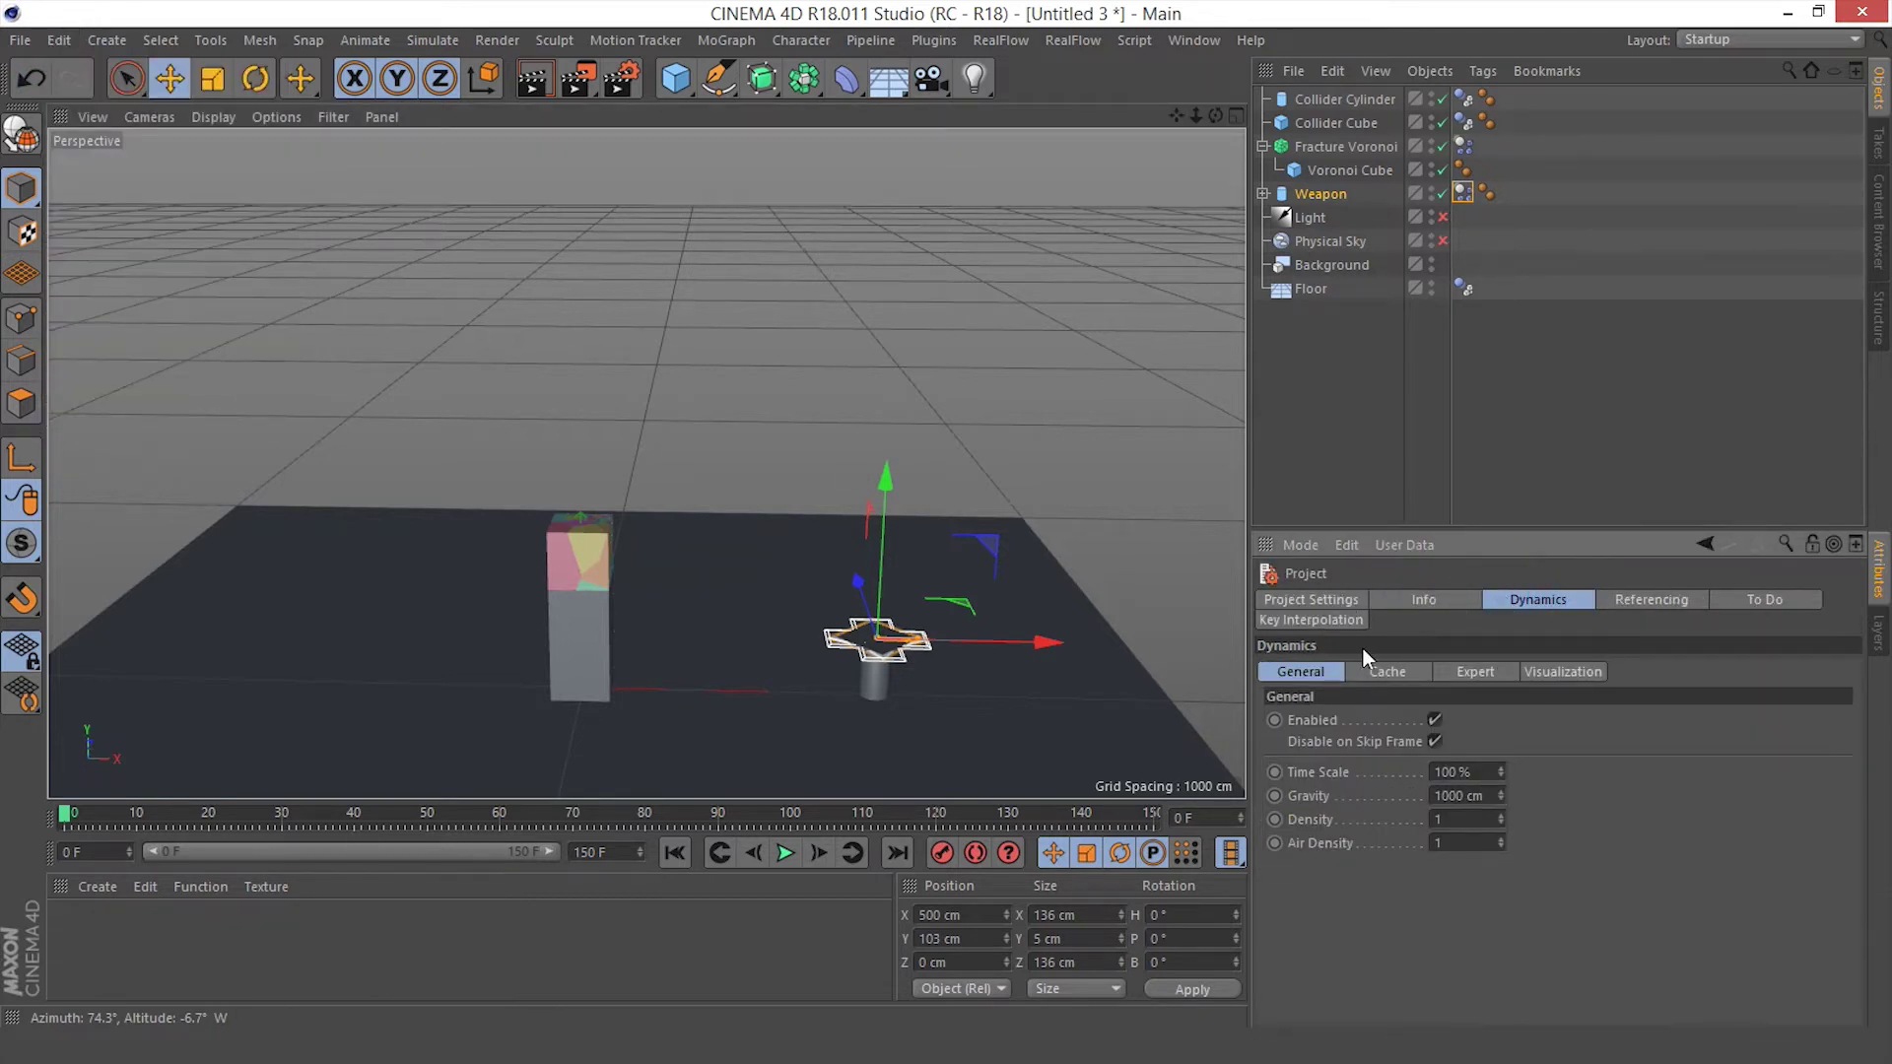
pyautogui.click(1310, 671)
pyautogui.click(1317, 771)
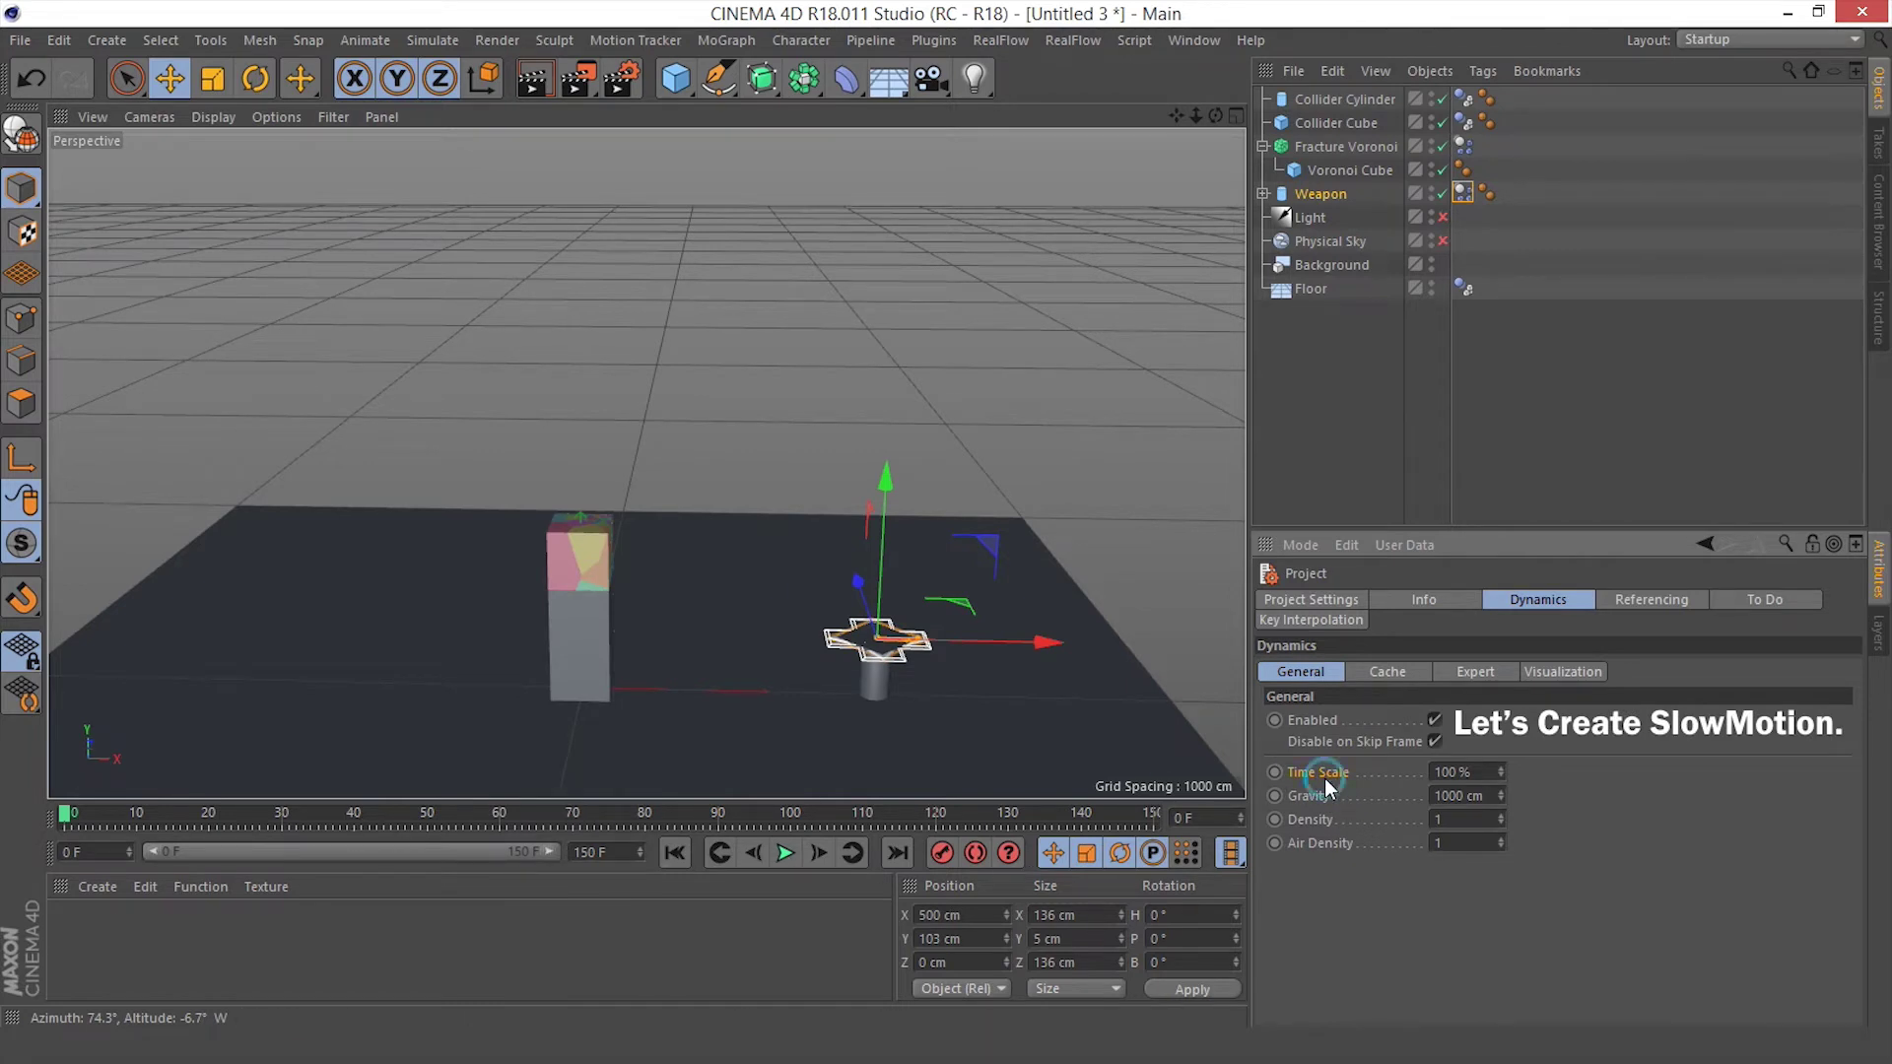
# Advance to frame 10 and keyframe the dynamics Time Scale at 20%
pyautogui.click(1240, 810)
pyautogui.click(1239, 810)
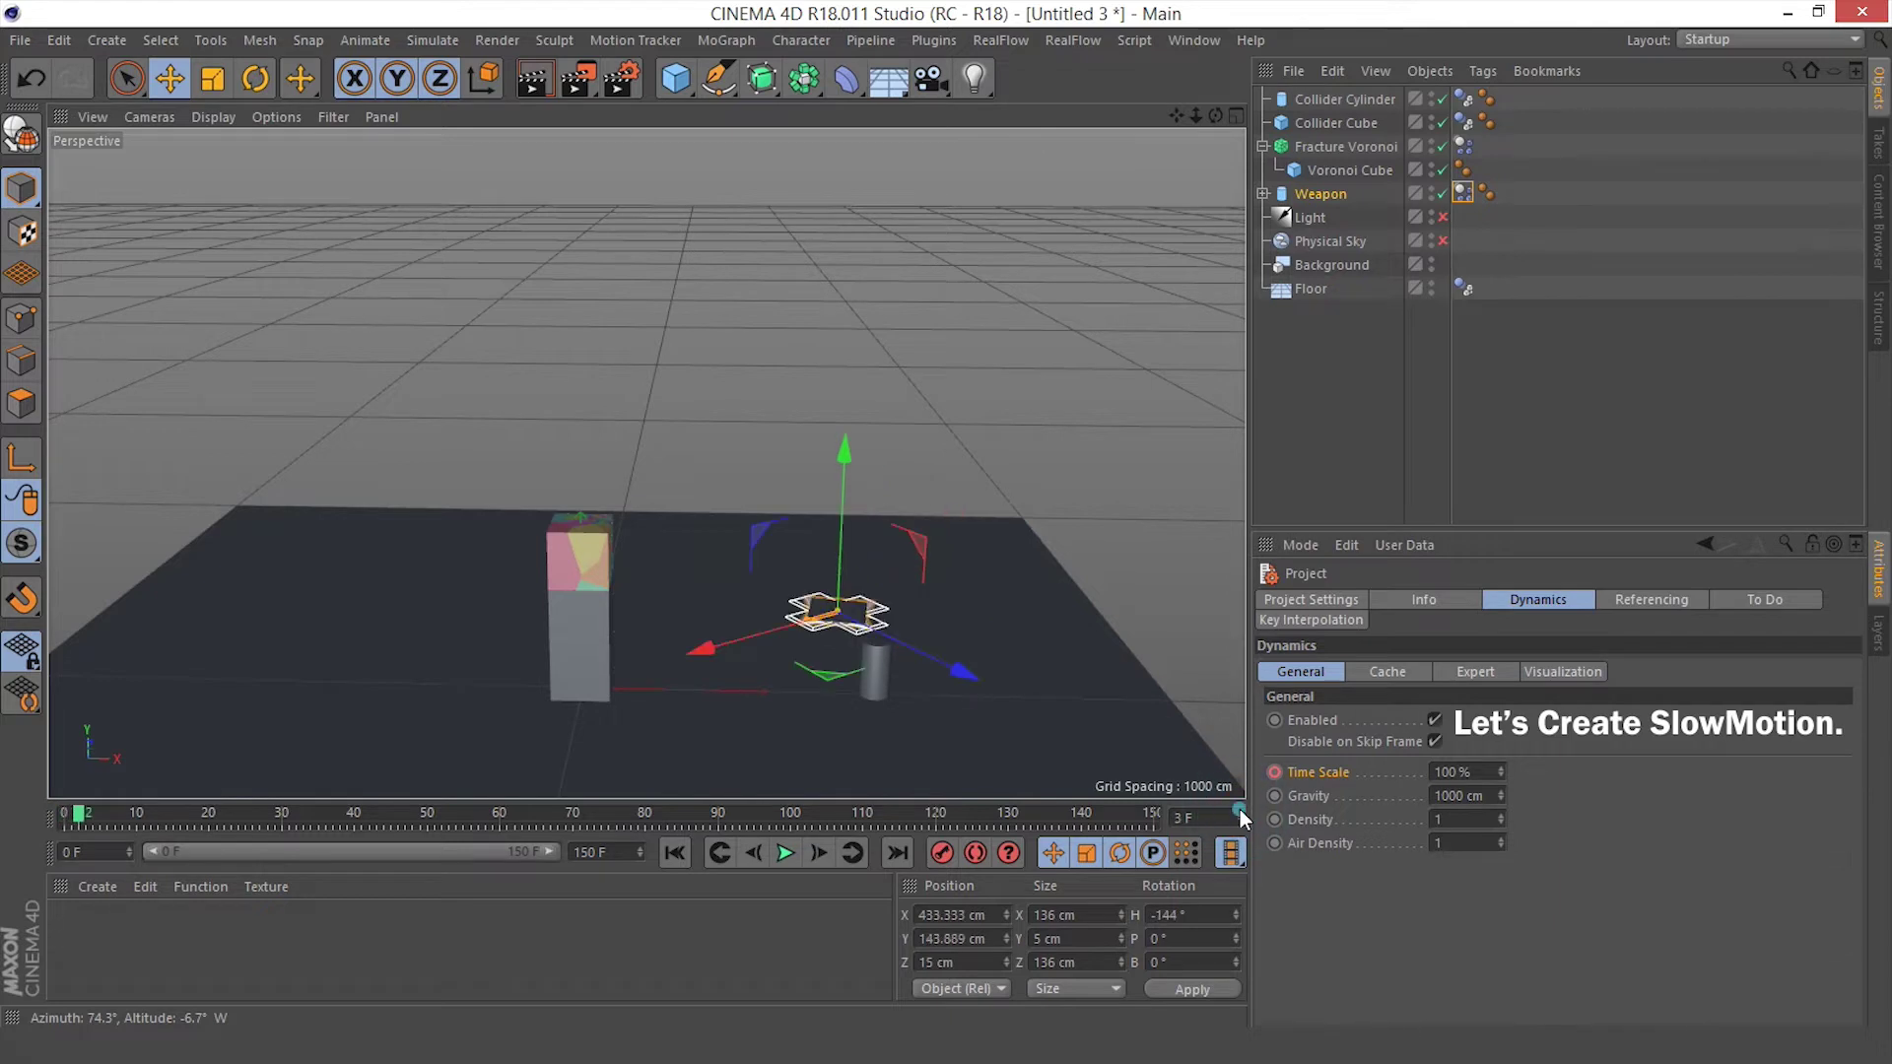
pyautogui.click(1240, 810)
pyautogui.click(1239, 809)
pyautogui.click(1239, 810)
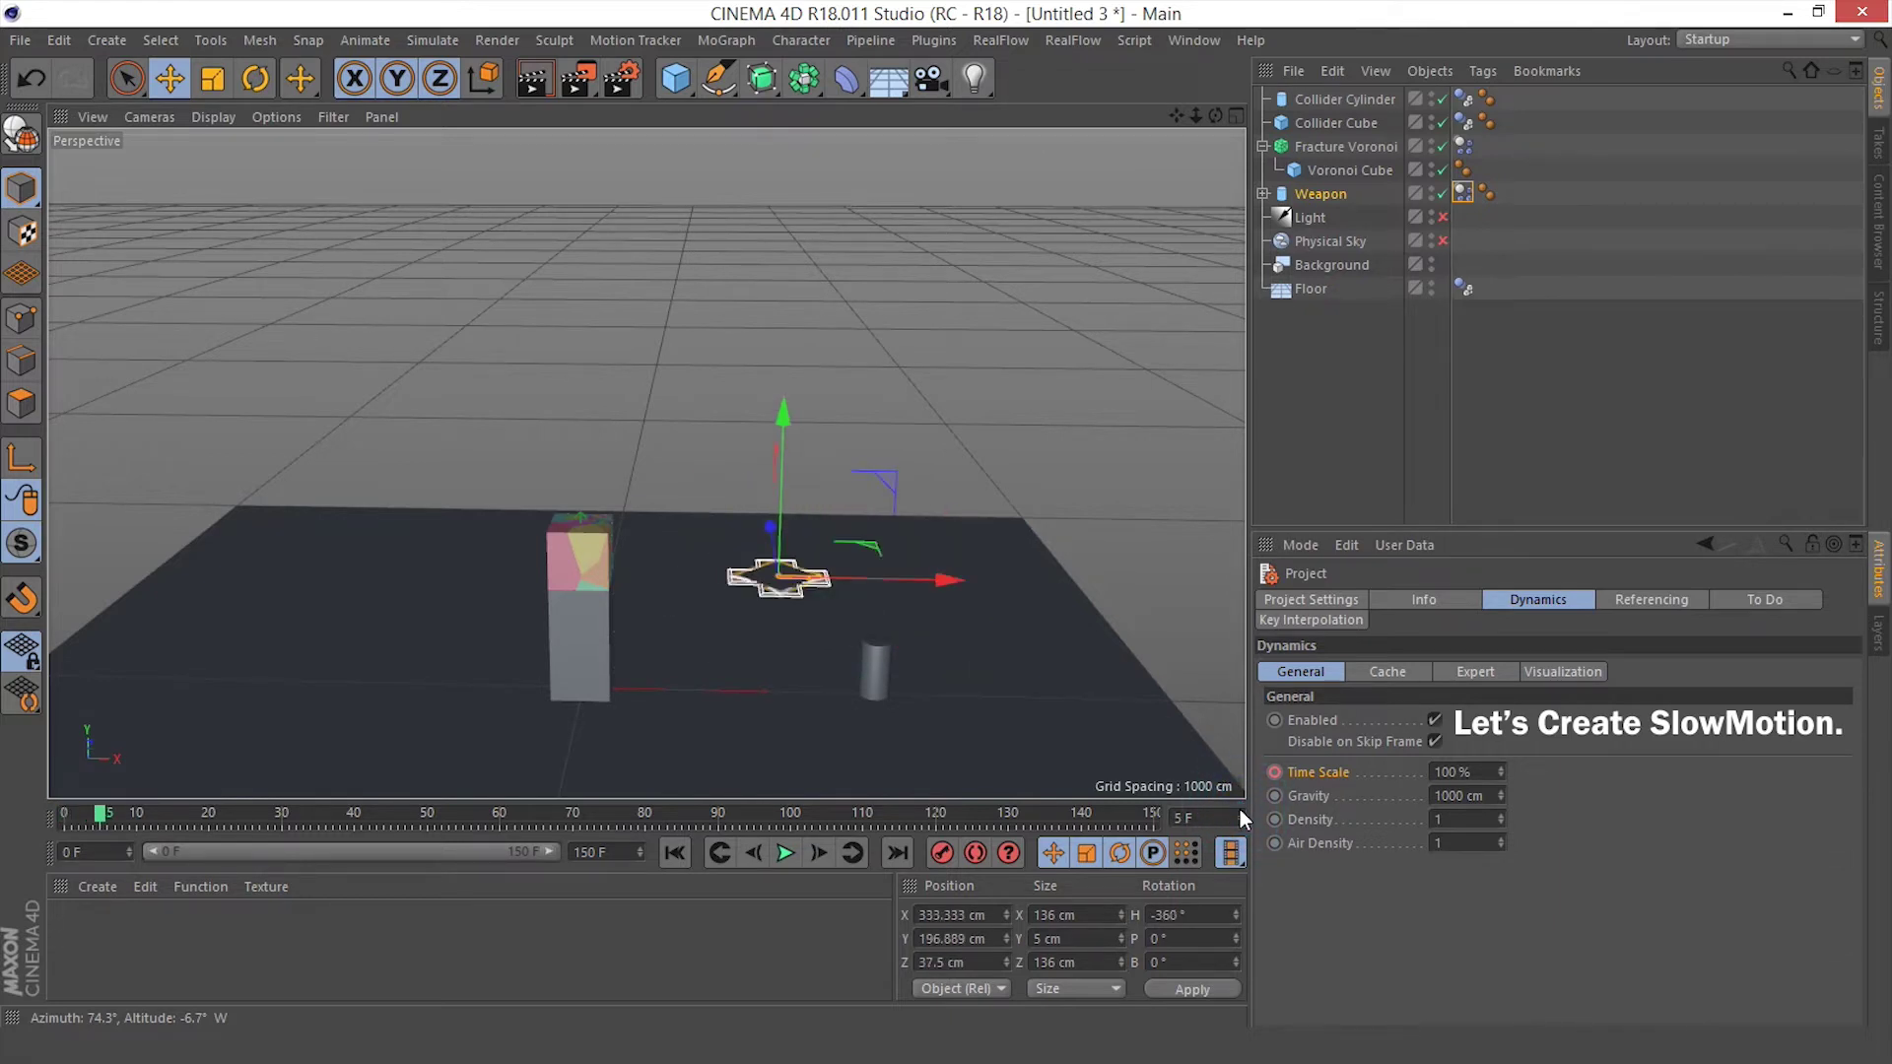
pyautogui.click(1240, 810)
pyautogui.click(1240, 809)
pyautogui.click(1240, 810)
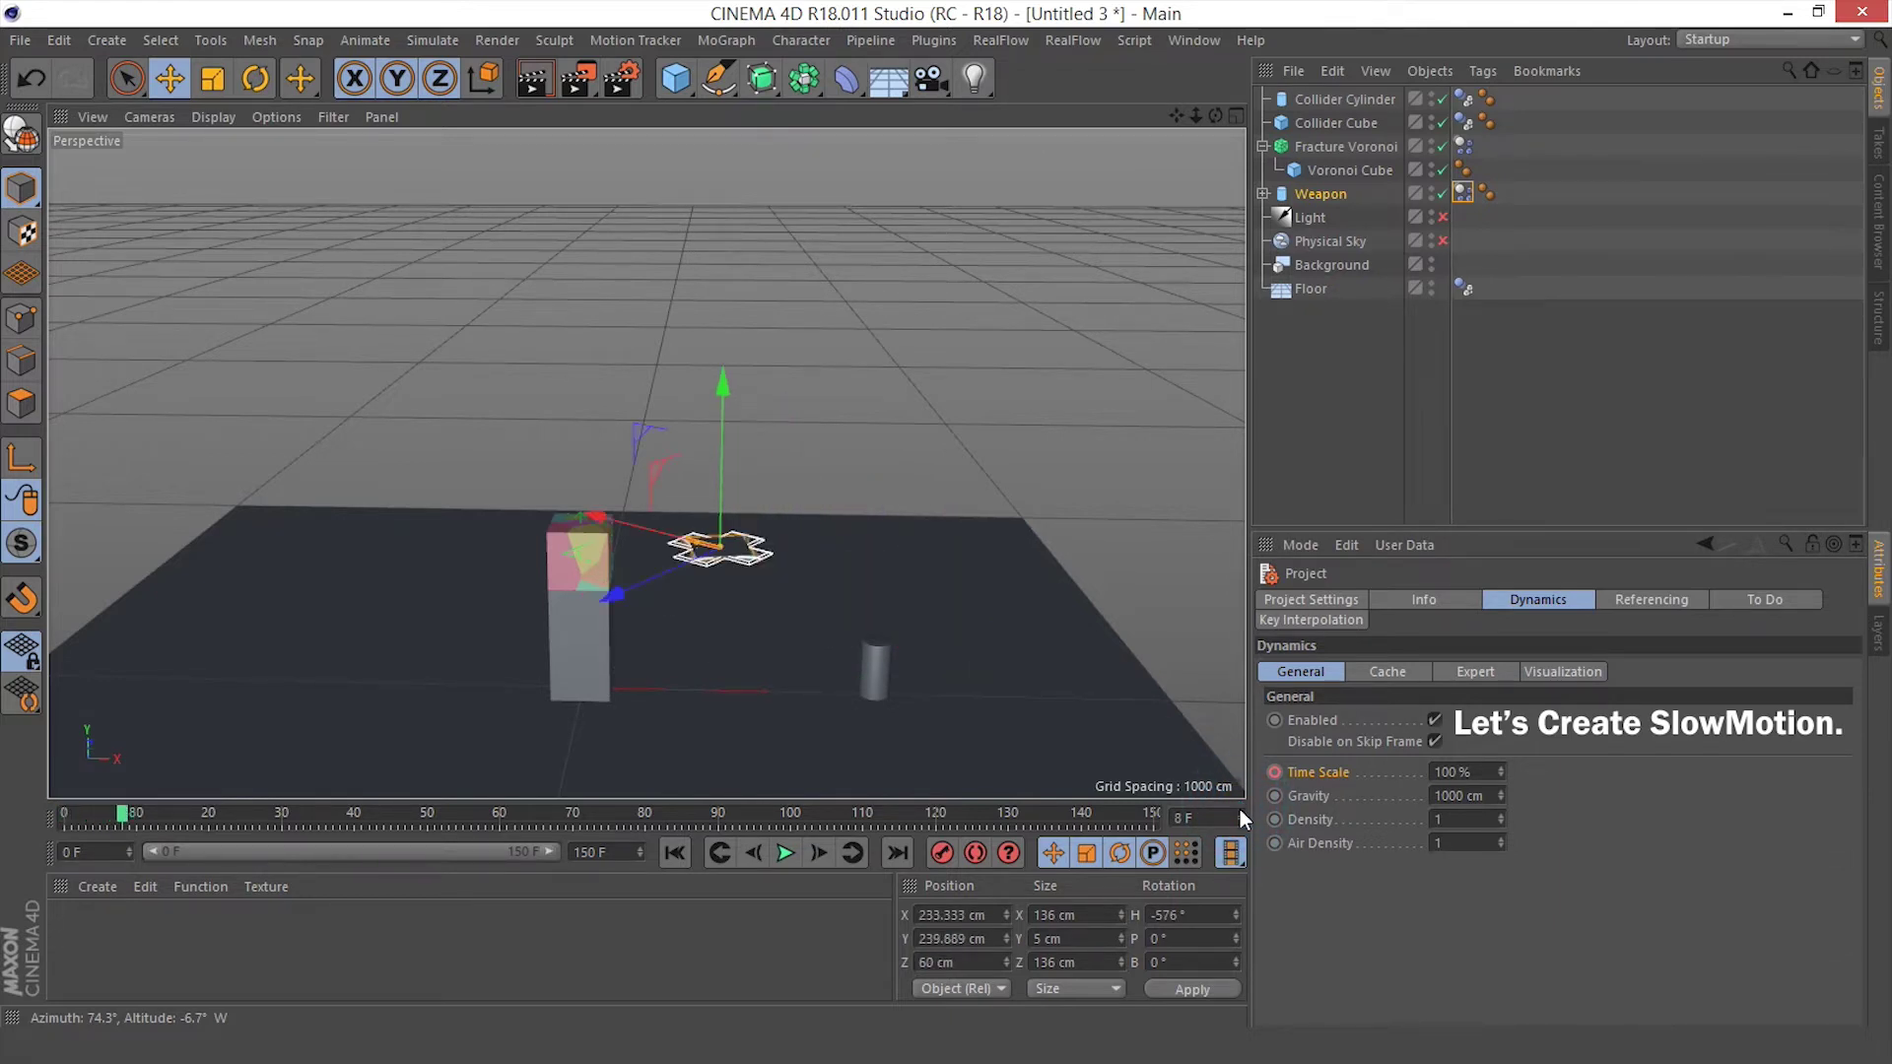
pyautogui.click(1239, 809)
pyautogui.click(1240, 810)
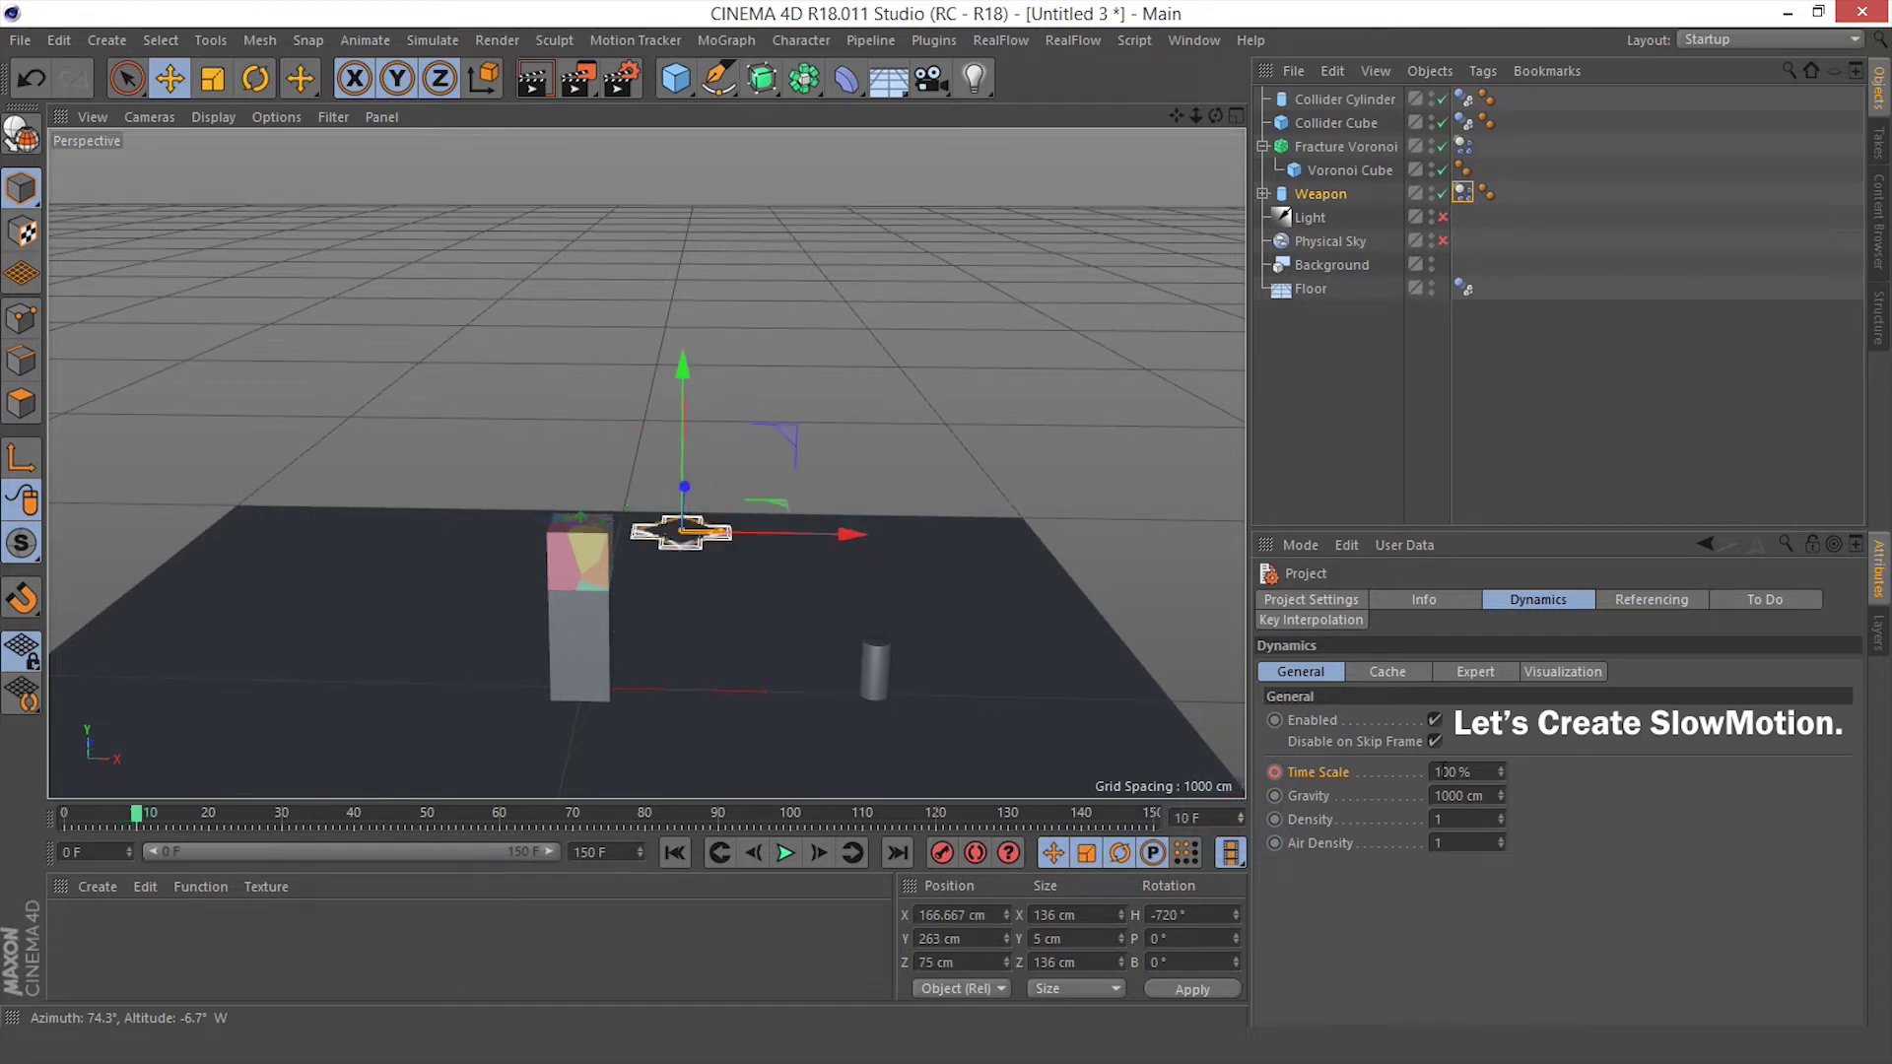
pyautogui.moveTo(1475, 770); pyautogui.dragTo(1417, 781)
pyautogui.write('20')
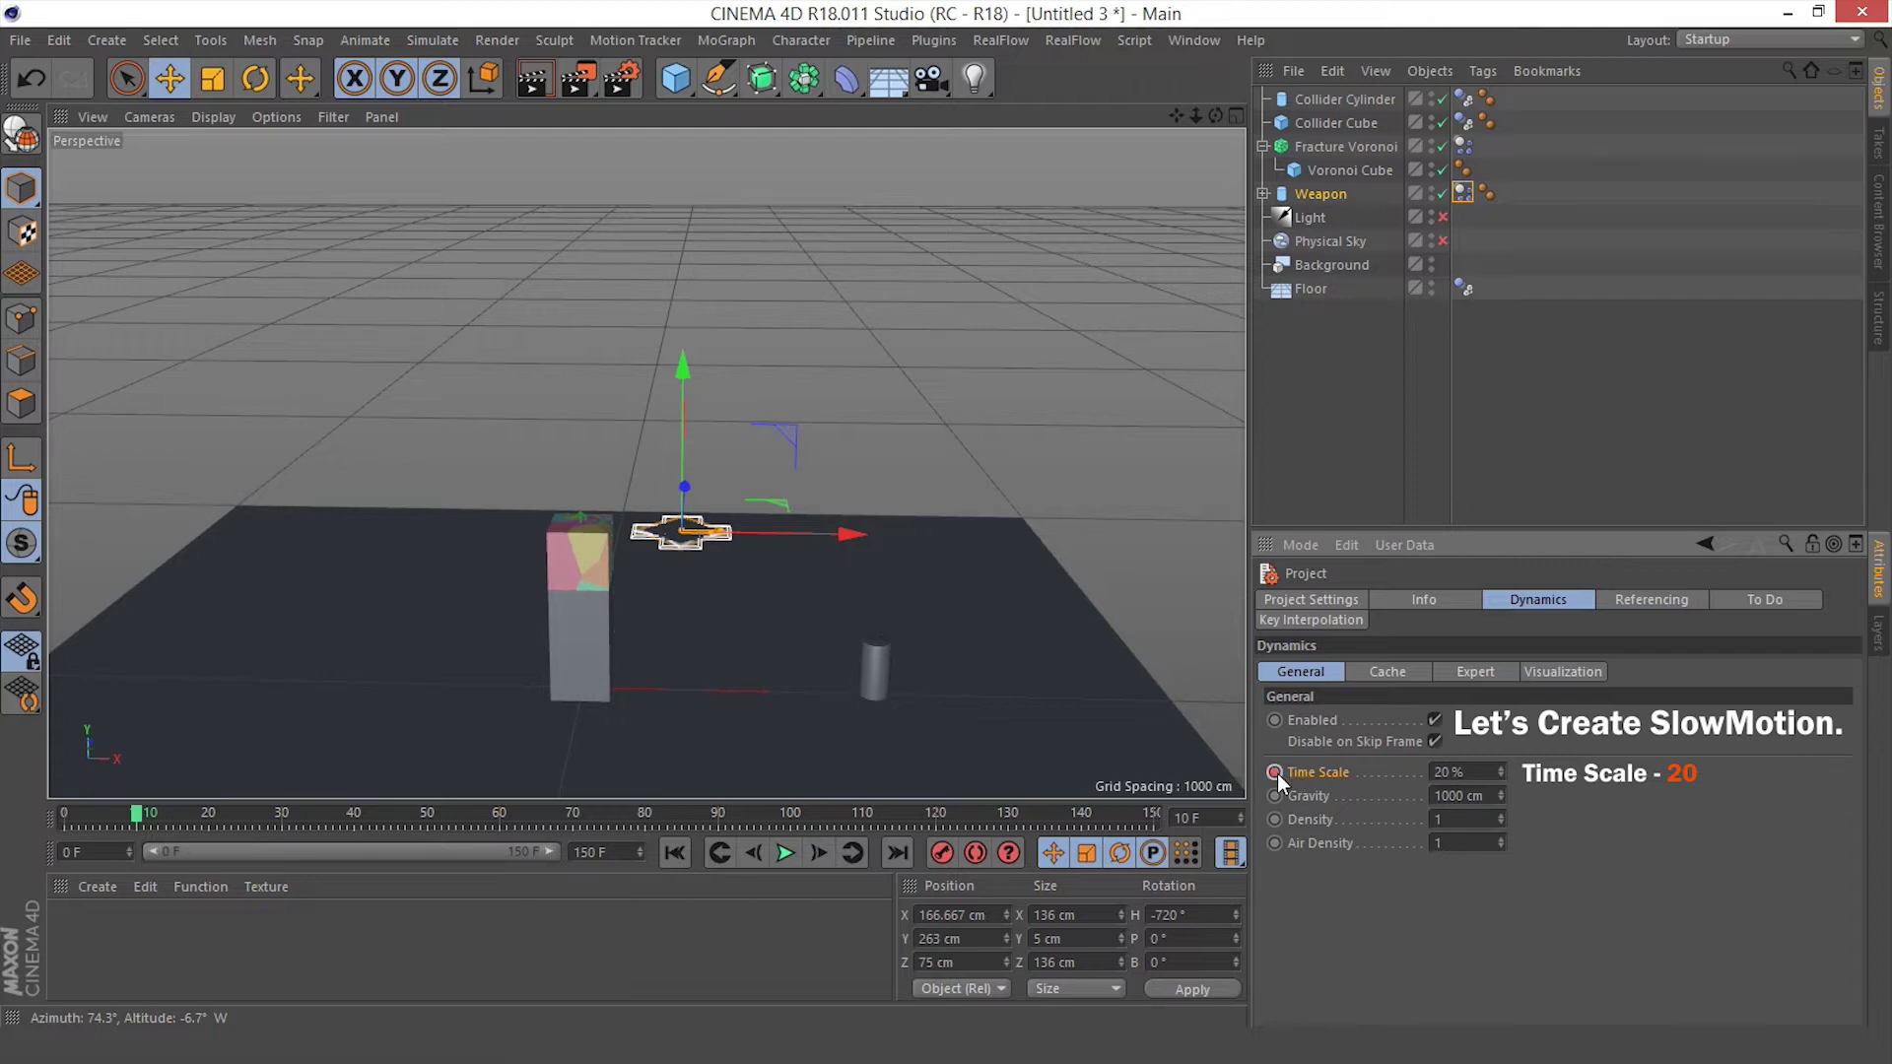
# Play the simulation forward, step to frame 80 and keyframe the dynamics Time Scale at 20% there
pyautogui.click(786, 853)
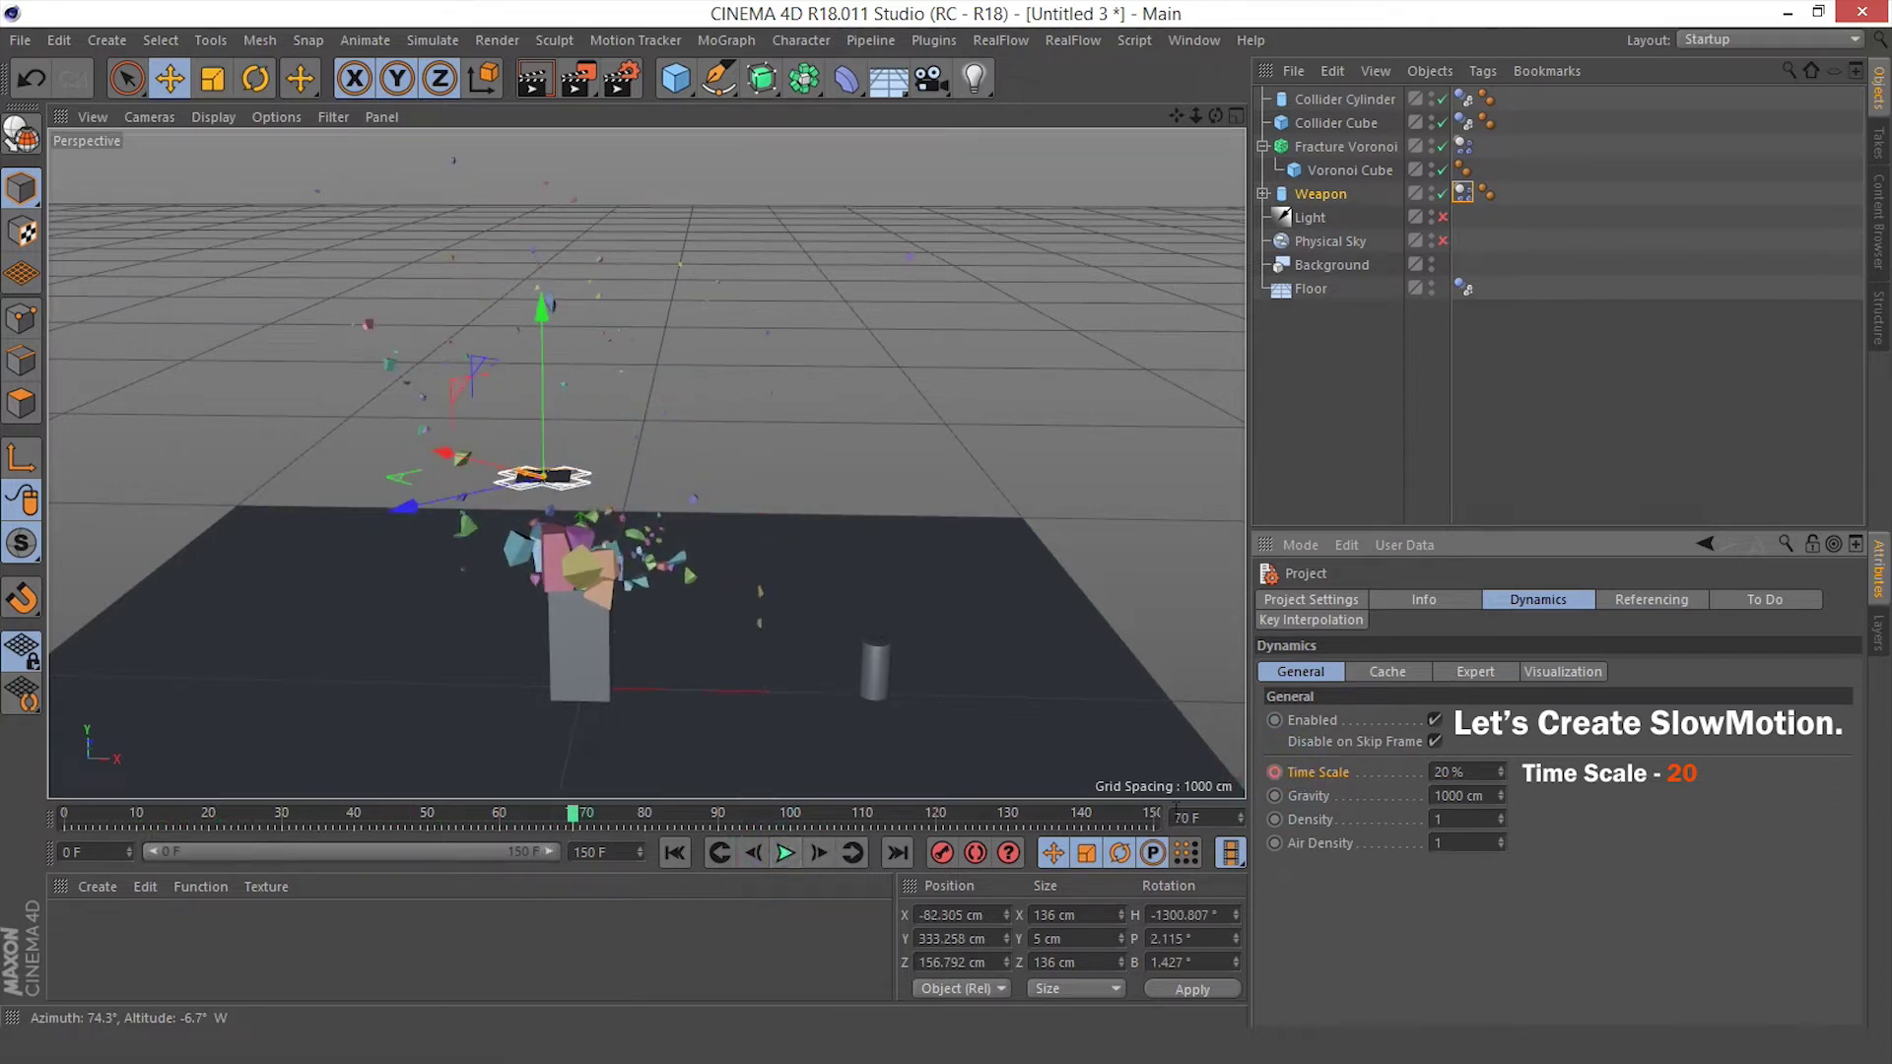
pyautogui.click(1239, 813)
pyautogui.click(1239, 812)
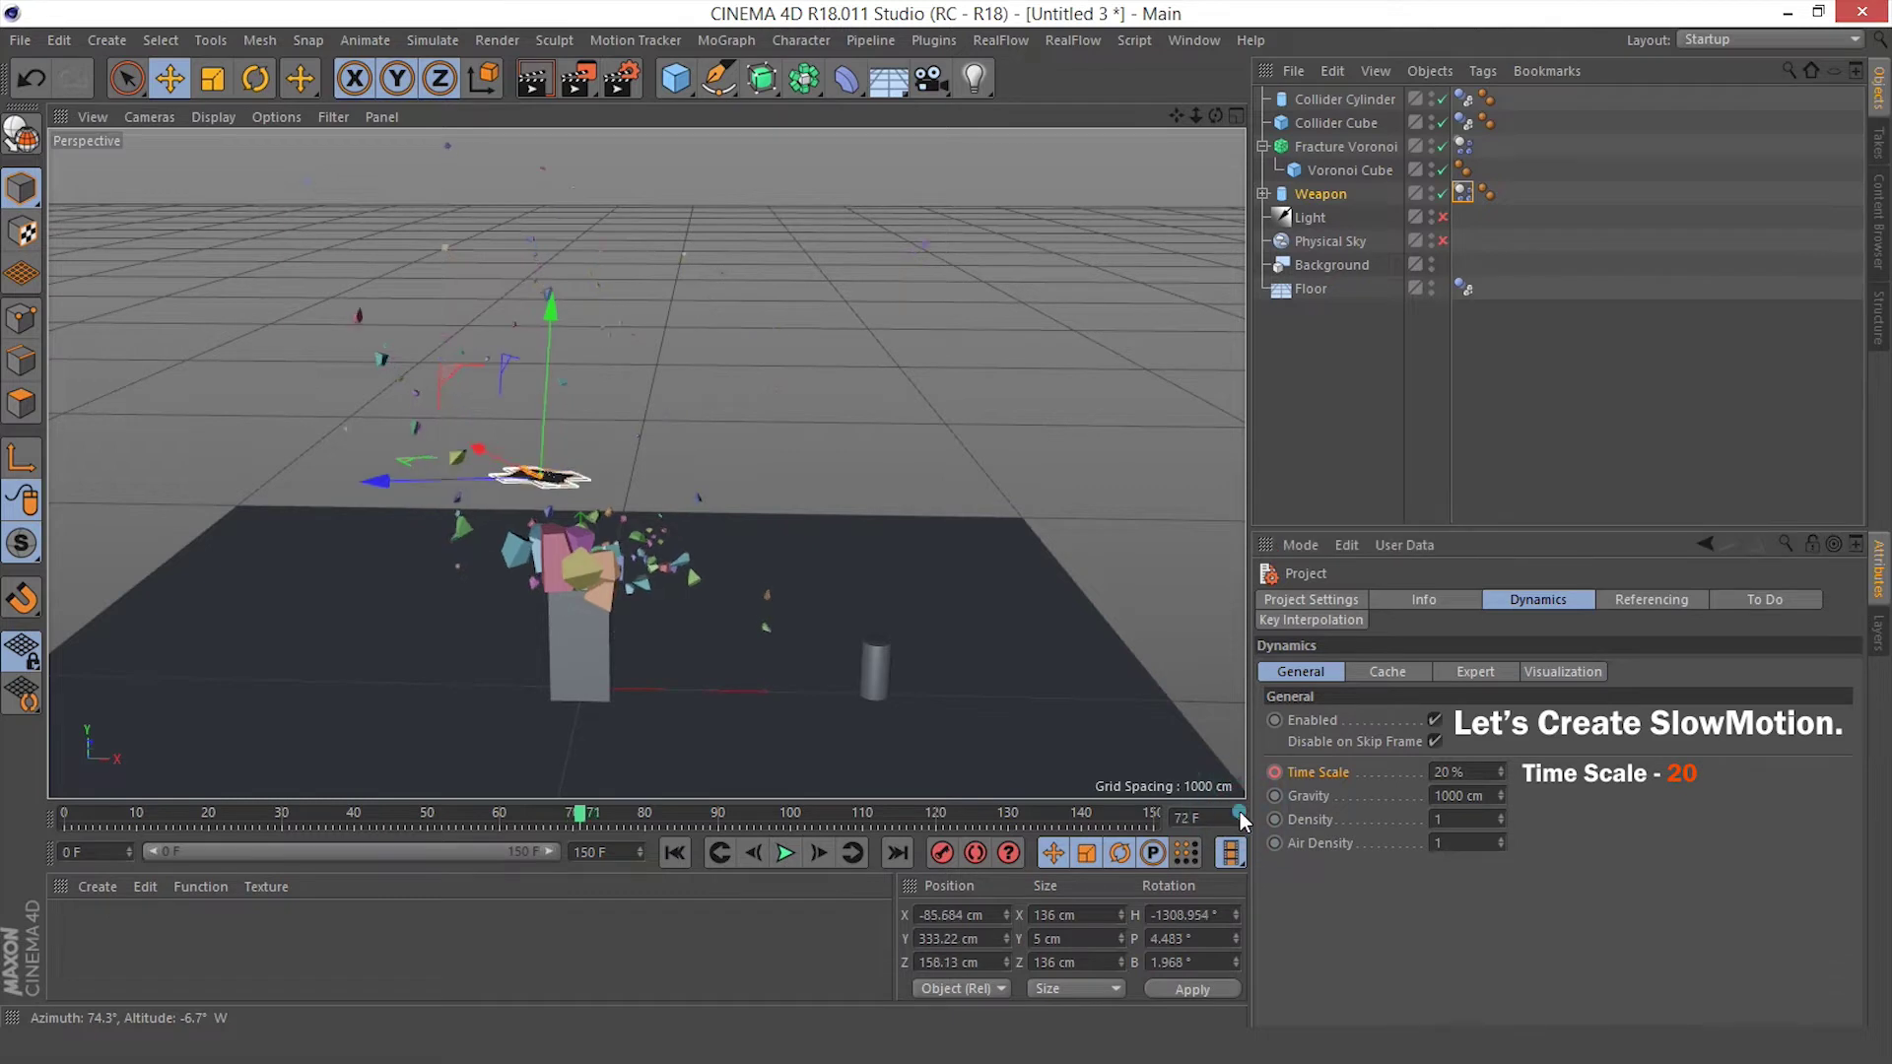
pyautogui.click(1239, 813)
pyautogui.click(1239, 813)
pyautogui.click(1239, 812)
pyautogui.click(1240, 813)
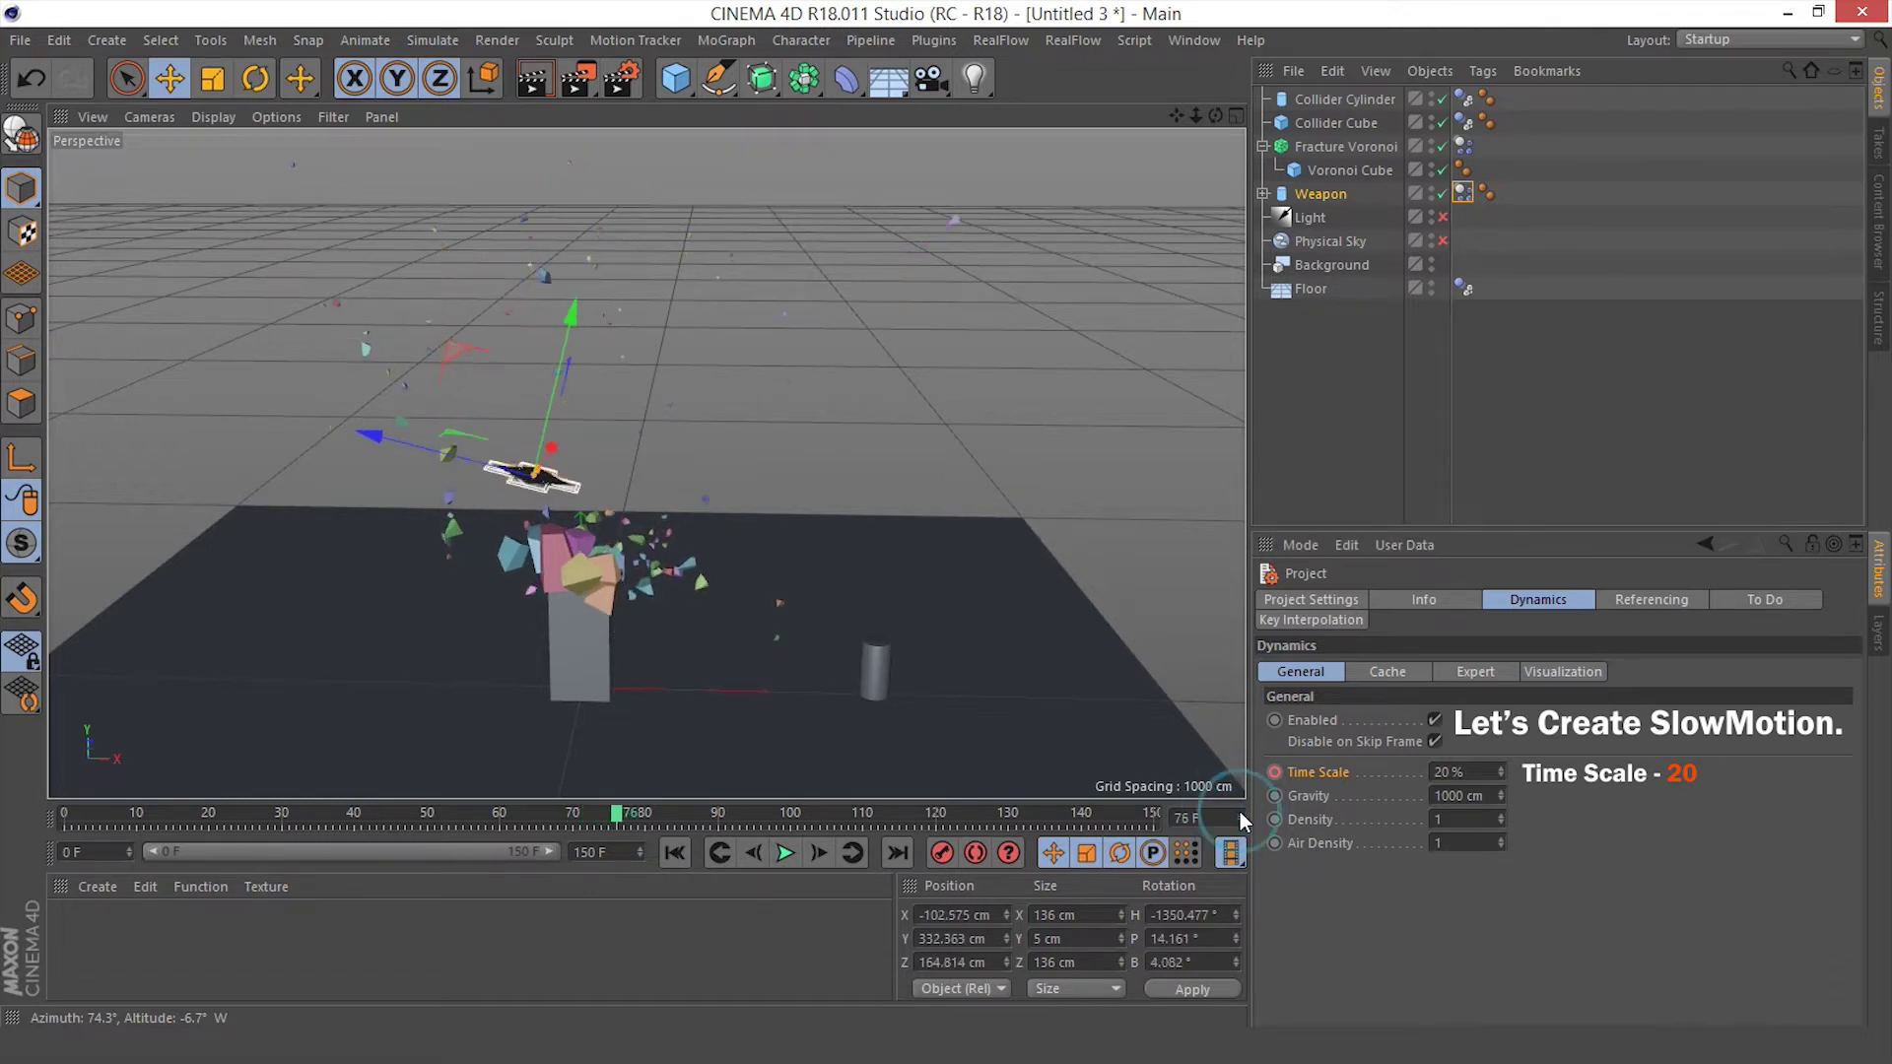
pyautogui.click(1239, 813)
pyautogui.click(1240, 812)
pyautogui.click(1240, 813)
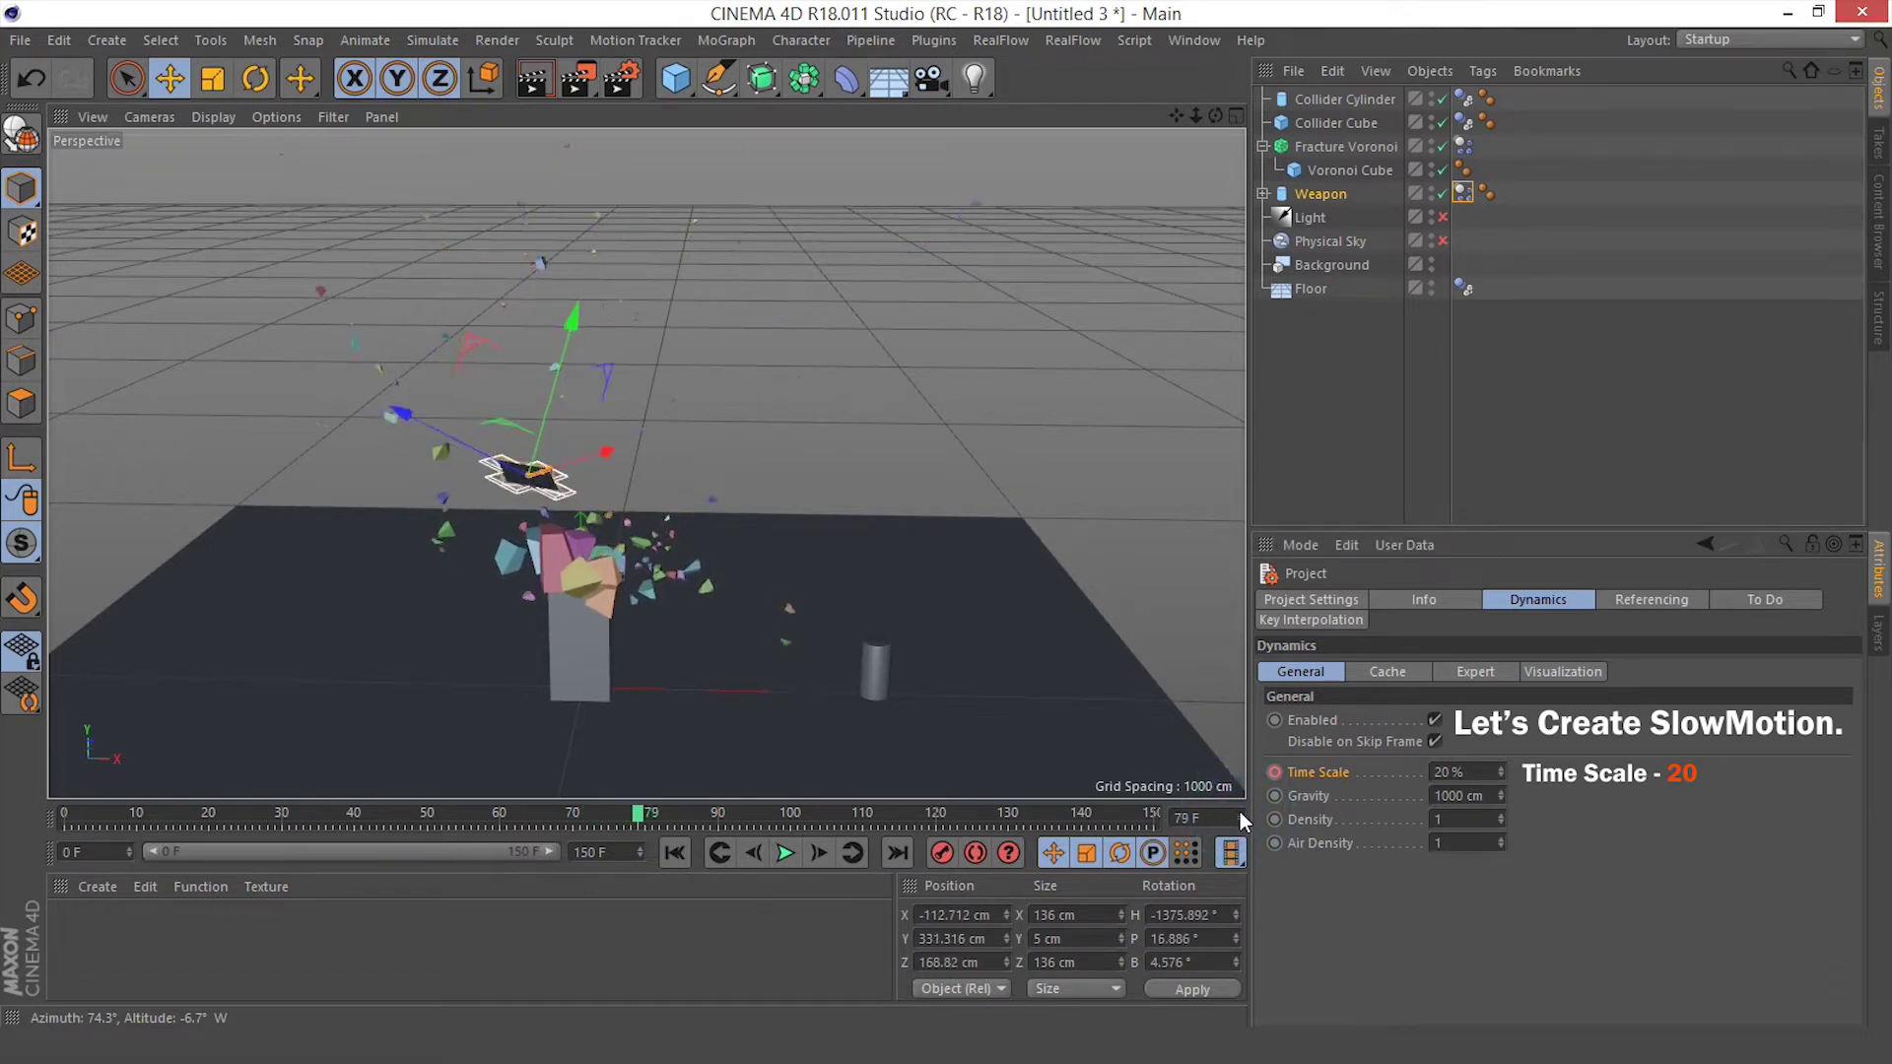
pyautogui.click(1240, 813)
pyautogui.click(1341, 778)
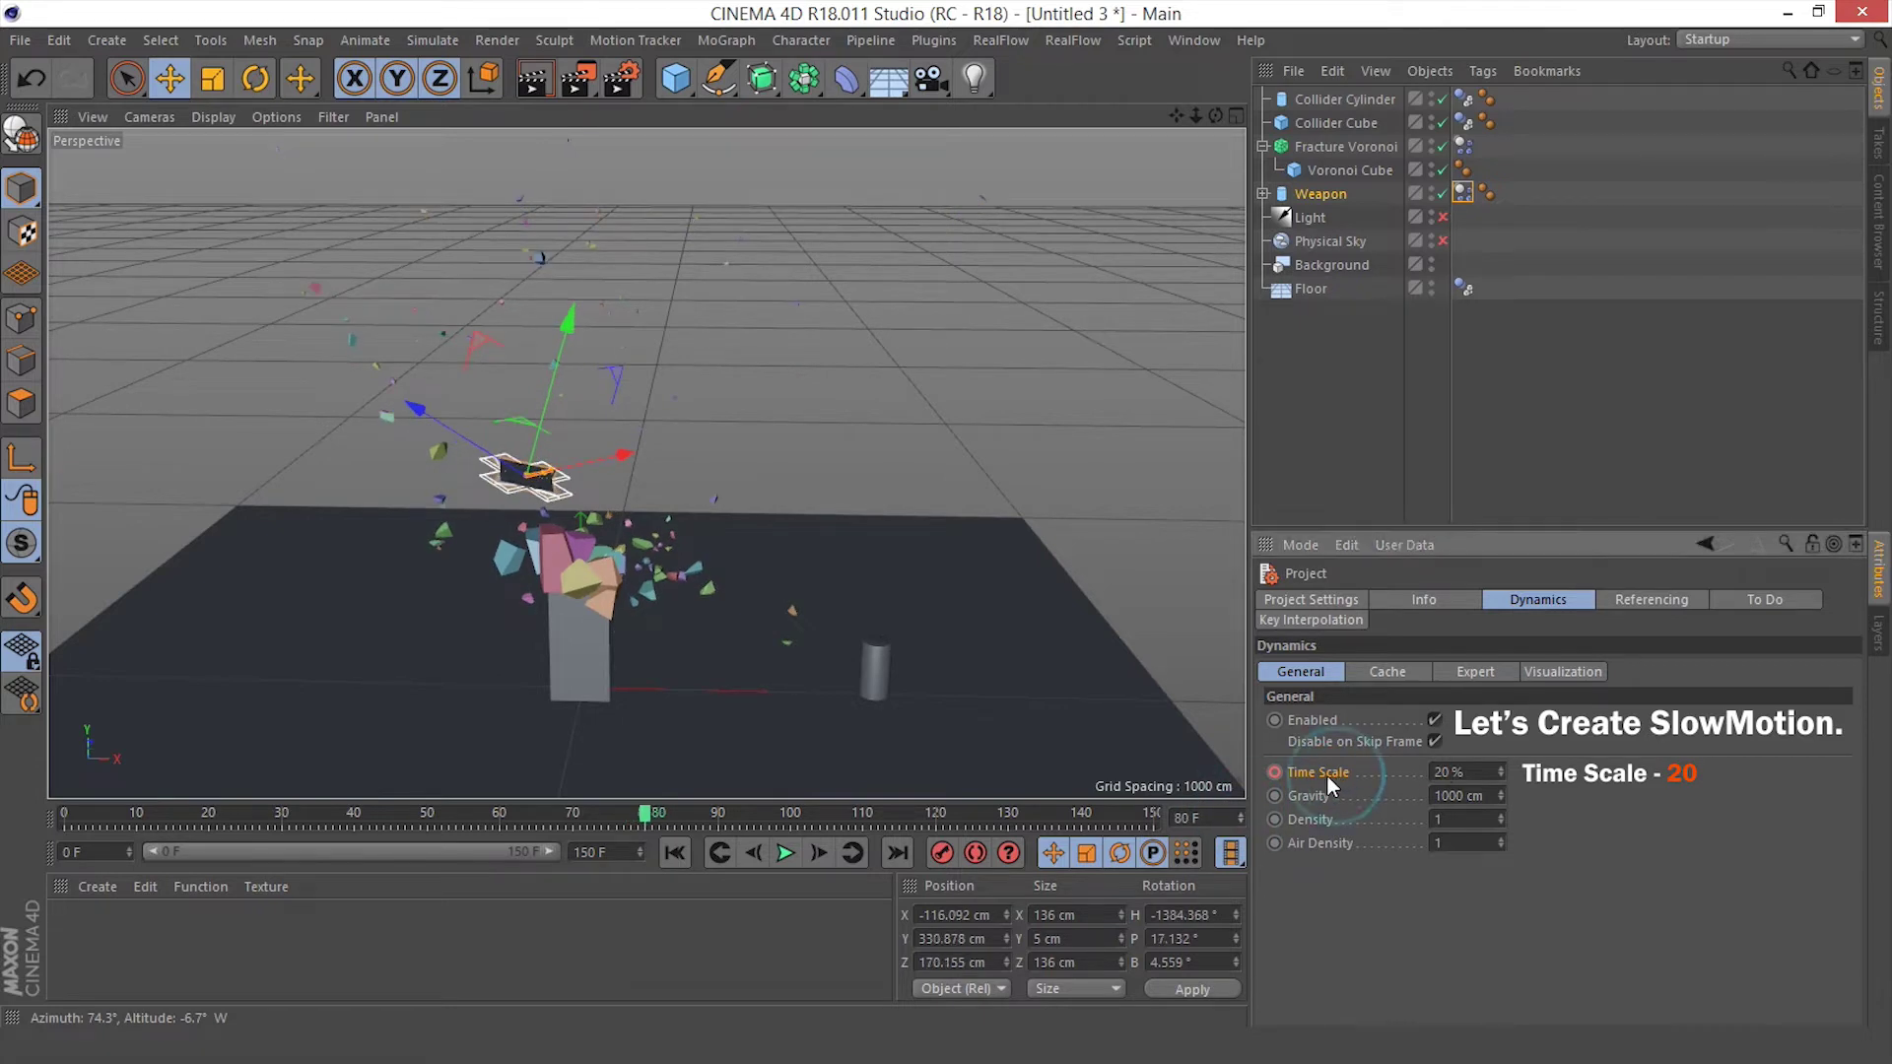
# Step to frame 85 and keyframe the dynamics Time Scale at 100%
pyautogui.click(1239, 816)
pyautogui.click(1239, 814)
pyautogui.click(1239, 811)
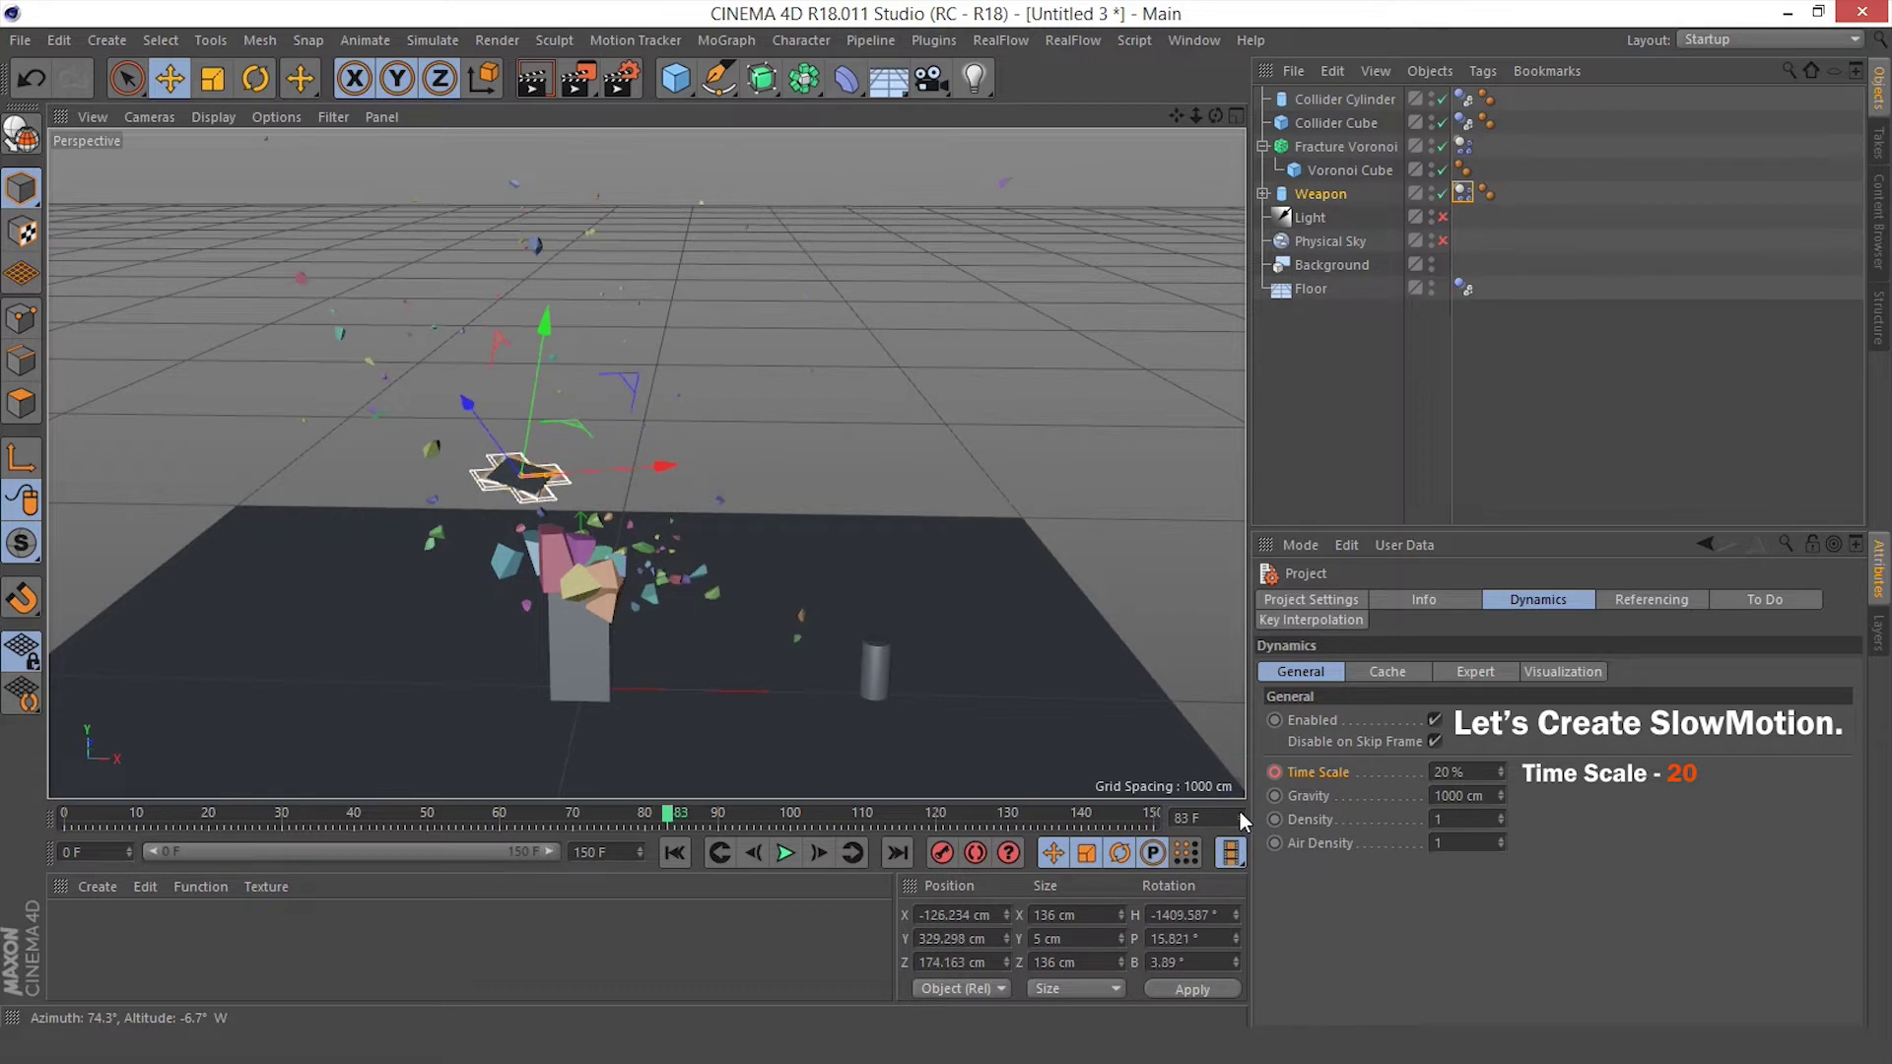
pyautogui.click(1239, 811)
pyautogui.click(1240, 812)
pyautogui.click(1467, 772)
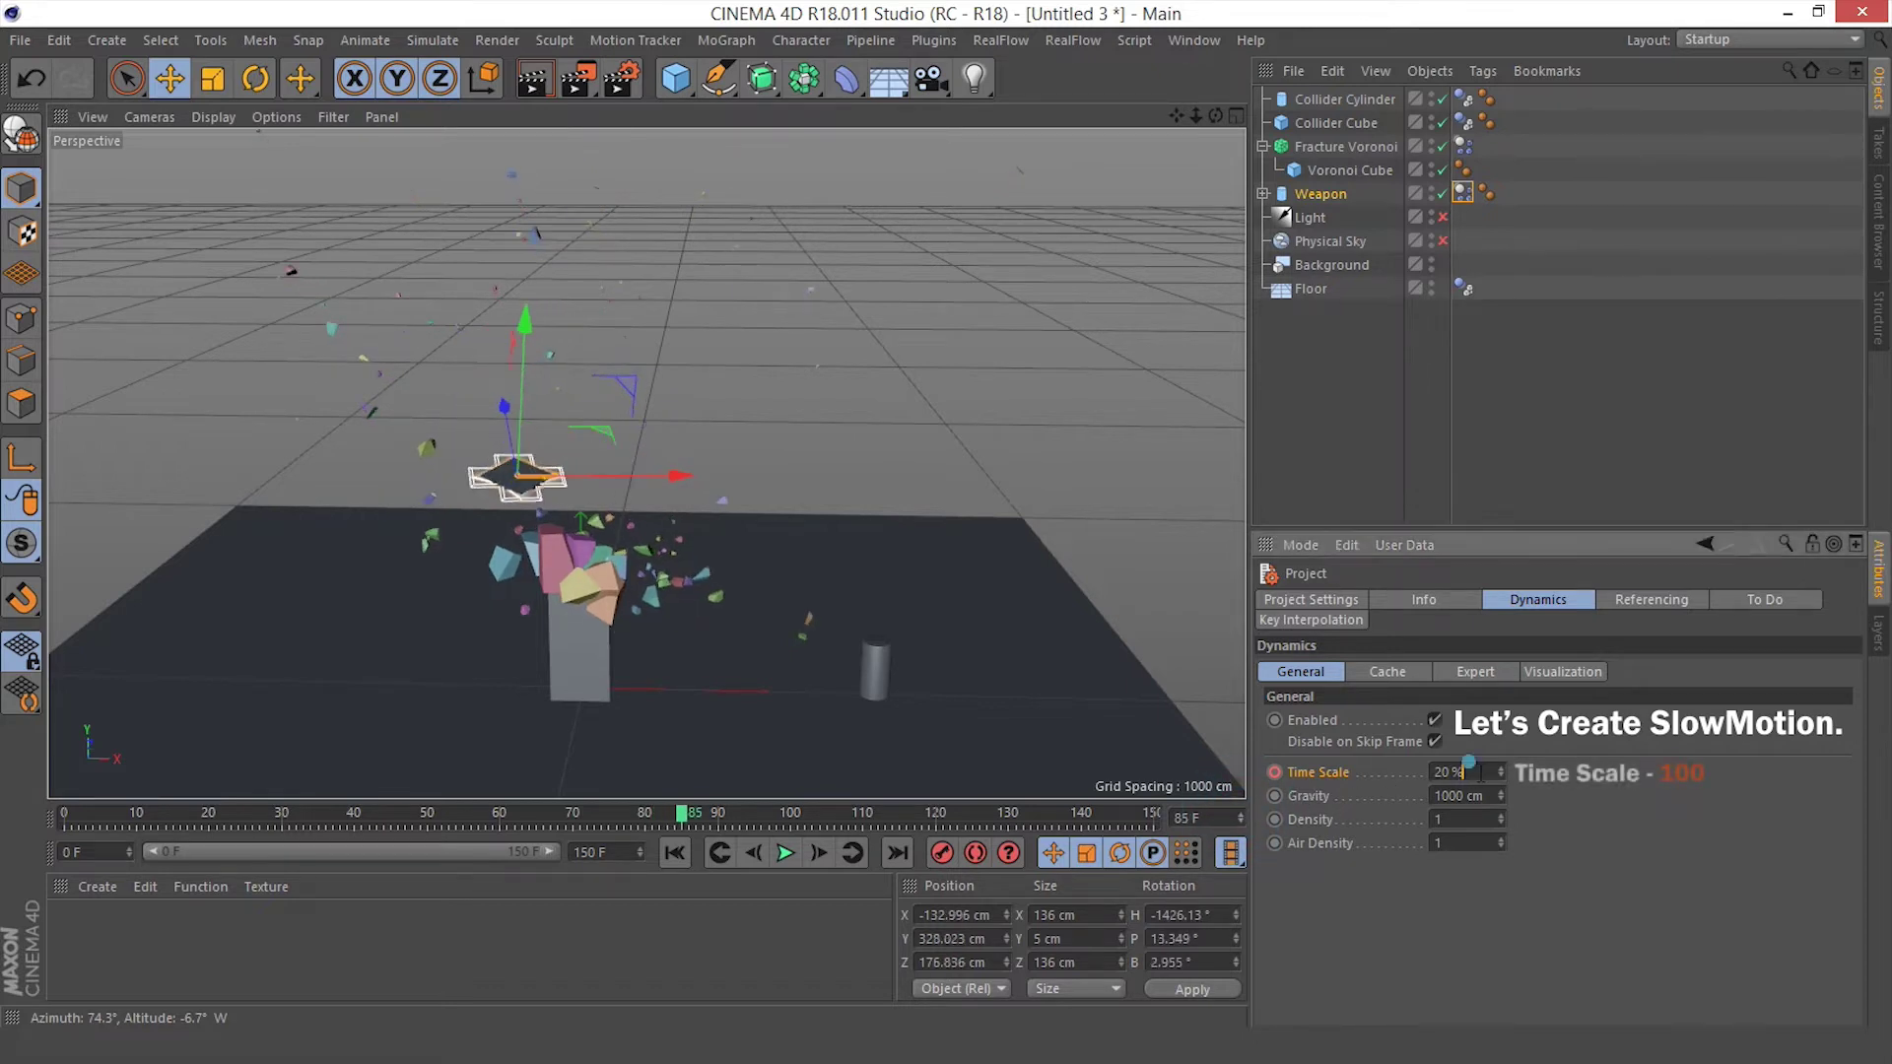
pyautogui.moveTo(1479, 773); pyautogui.dragTo(1356, 766)
pyautogui.write('100')
pyautogui.press('Return')
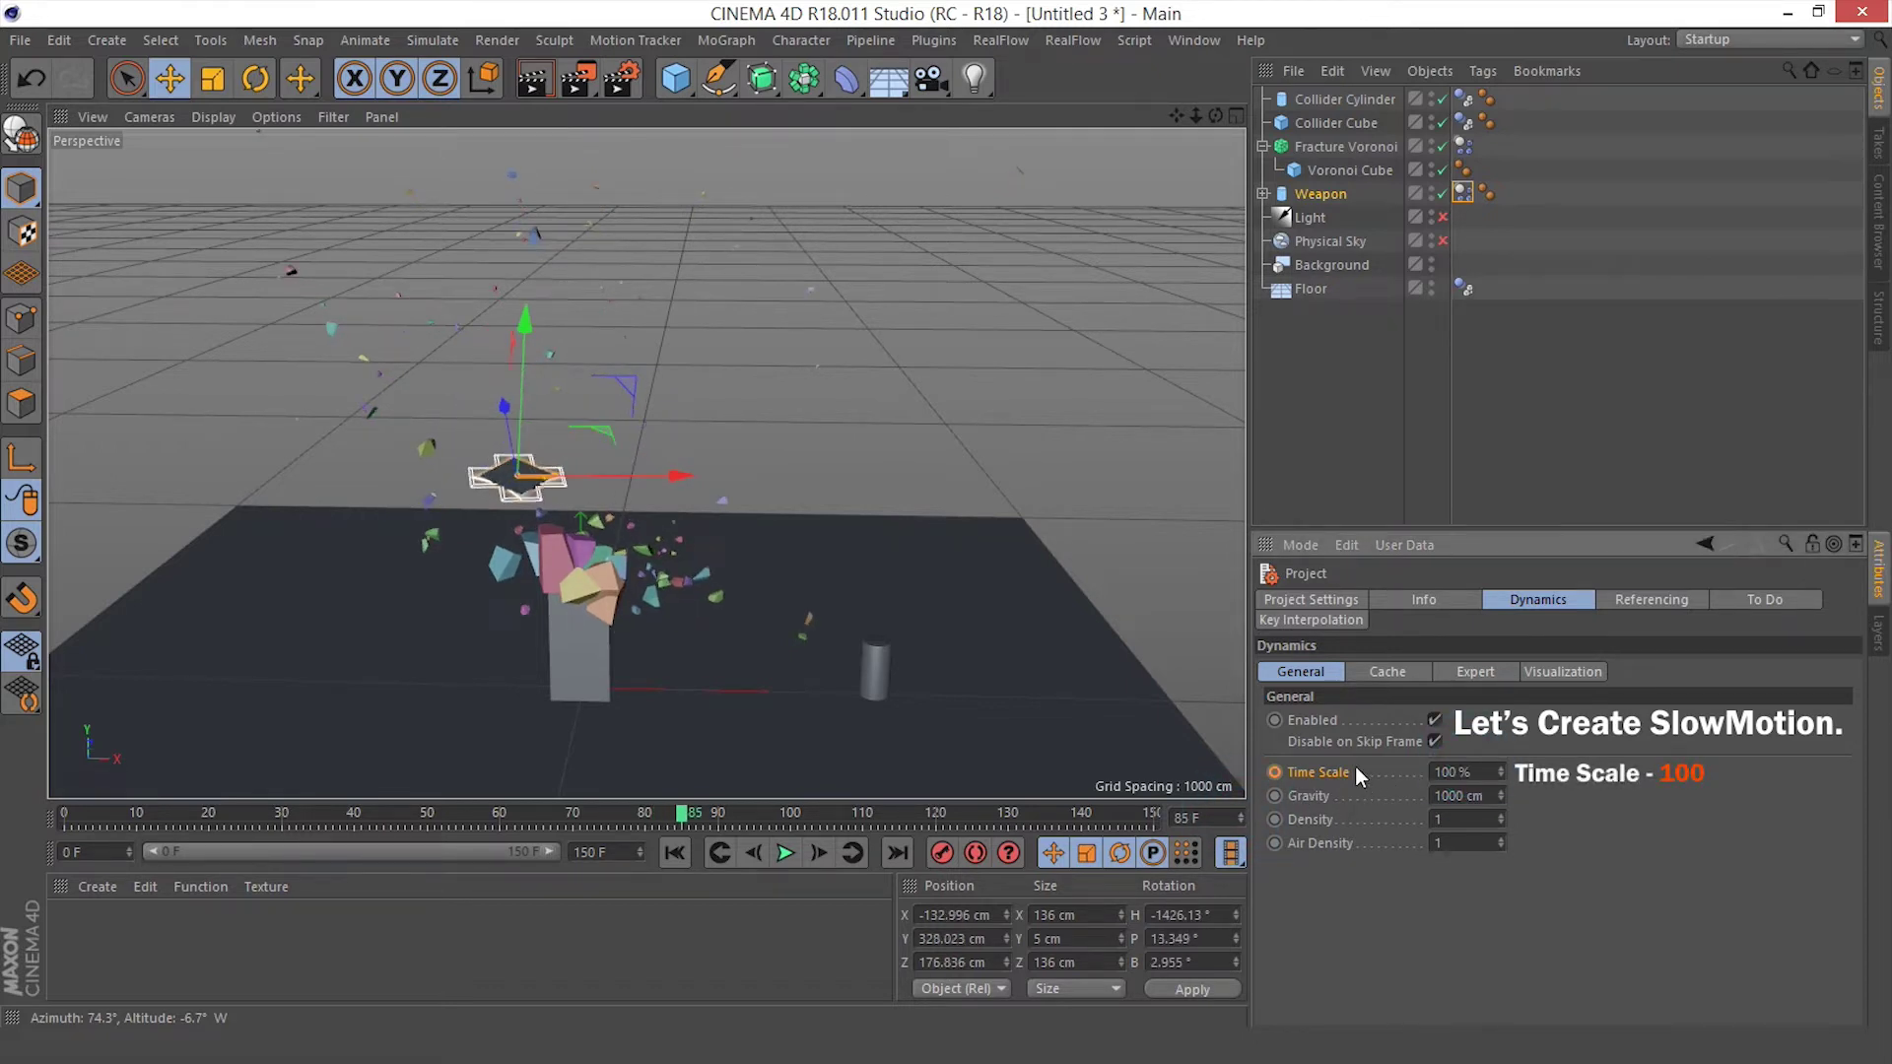
# Play the slow-motion shatter from frame 0 to check its timing, and return to the start
pyautogui.click(674, 852)
pyautogui.click(788, 853)
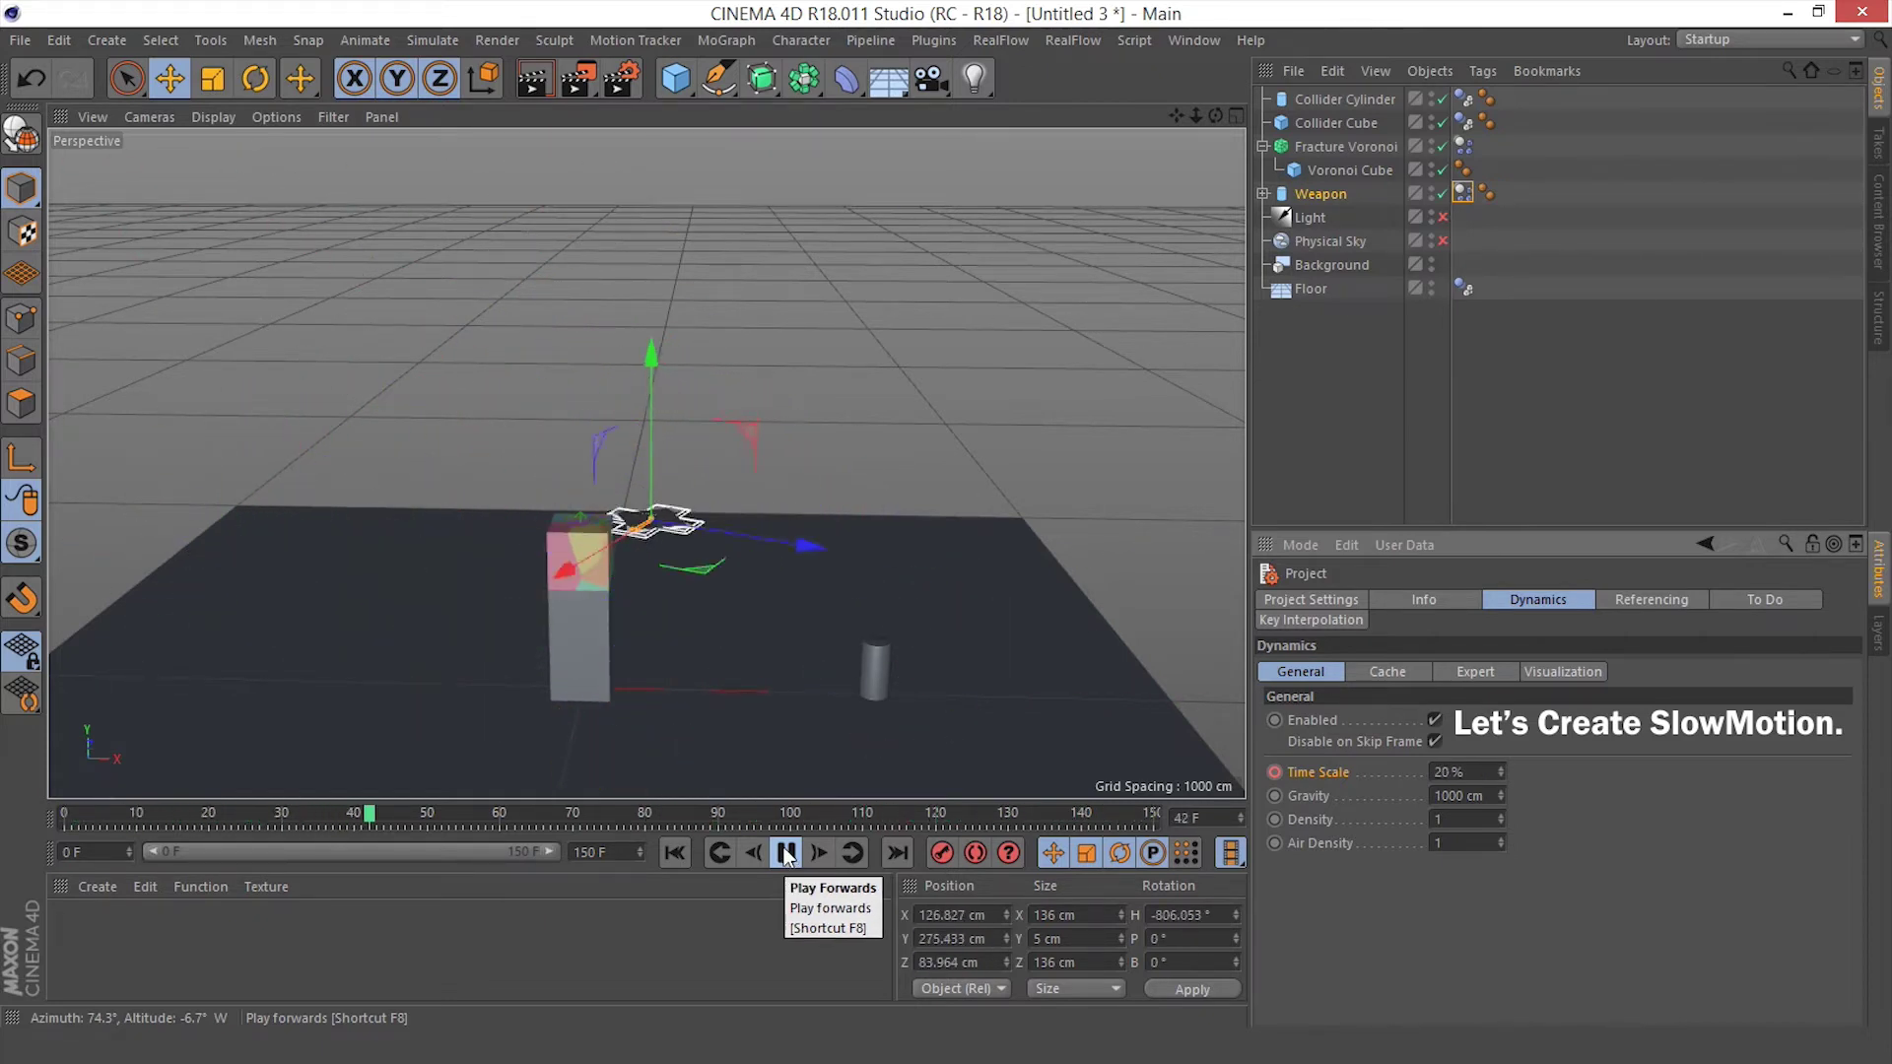
pyautogui.click(785, 852)
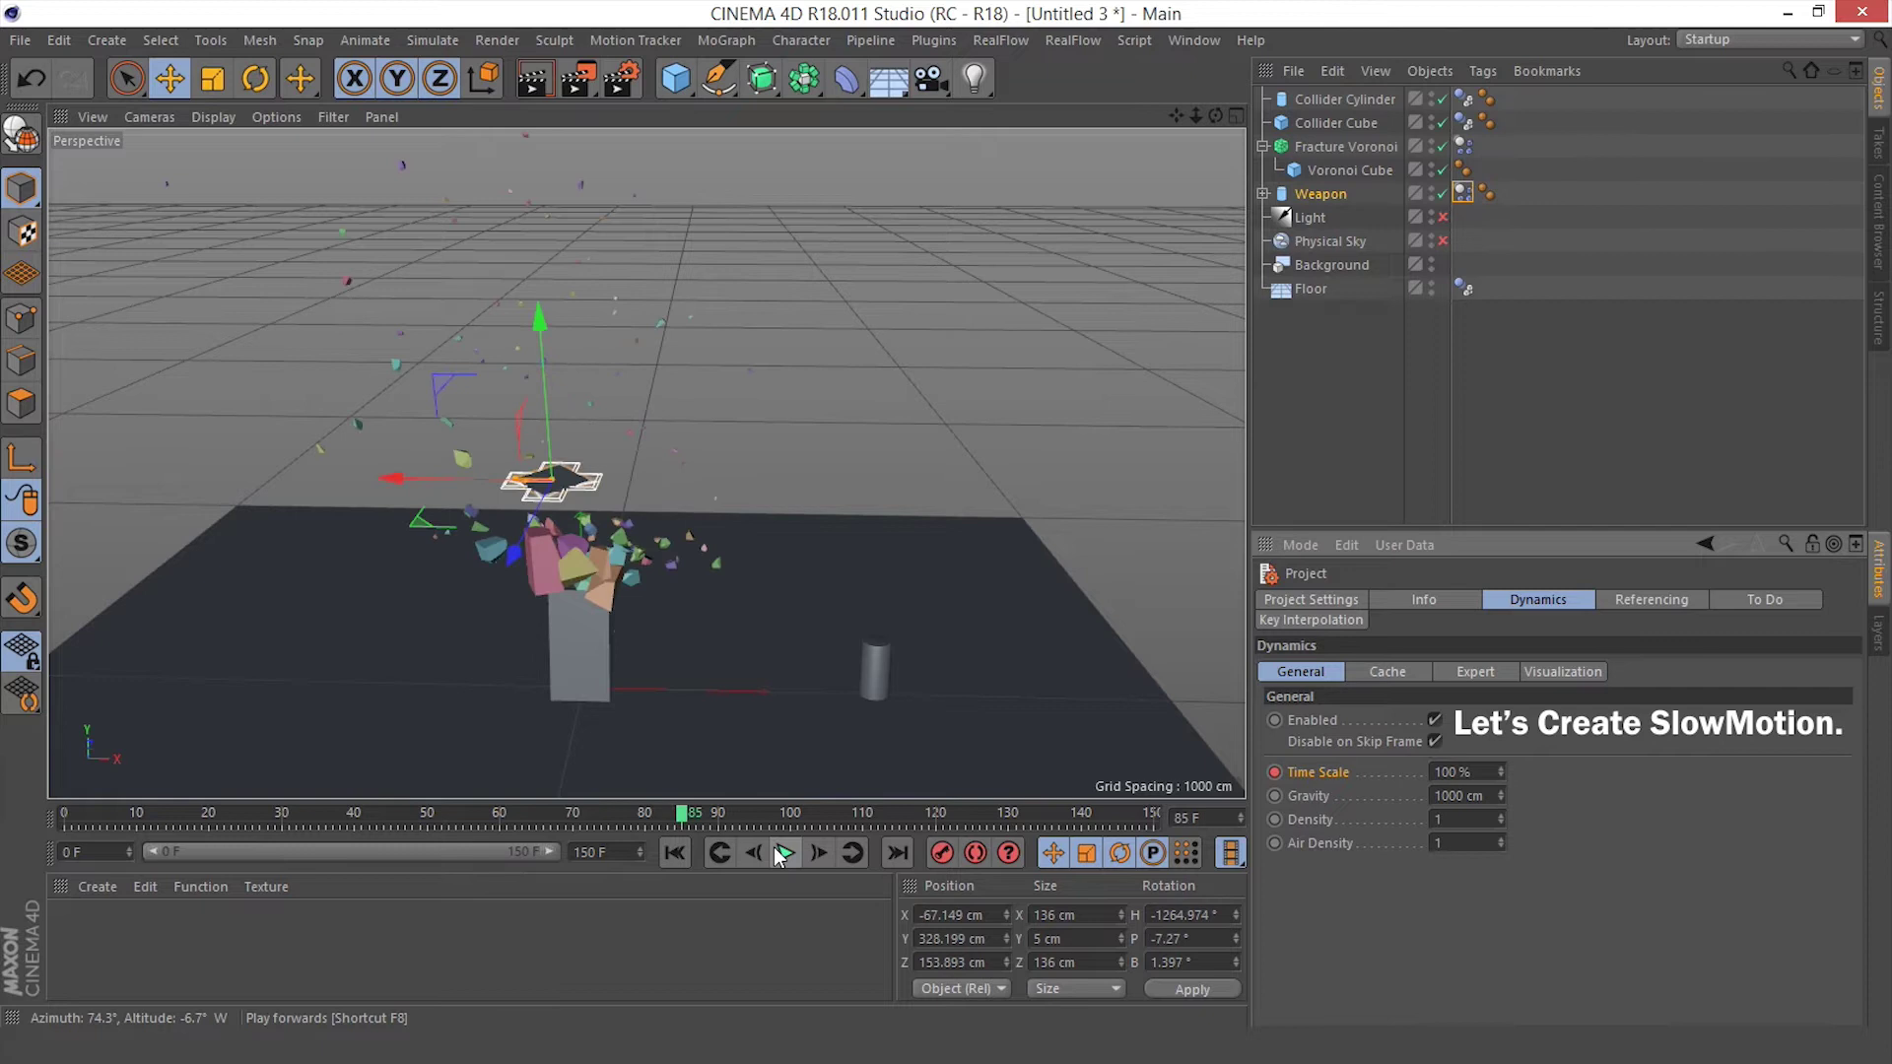
pyautogui.click(676, 852)
# Select the dynamics tags of the Weapon, Fracture Voronoi, Collider Cube, Collider Cylinder and Floor, and bake all their dynamics to cache
pyautogui.click(1533, 162)
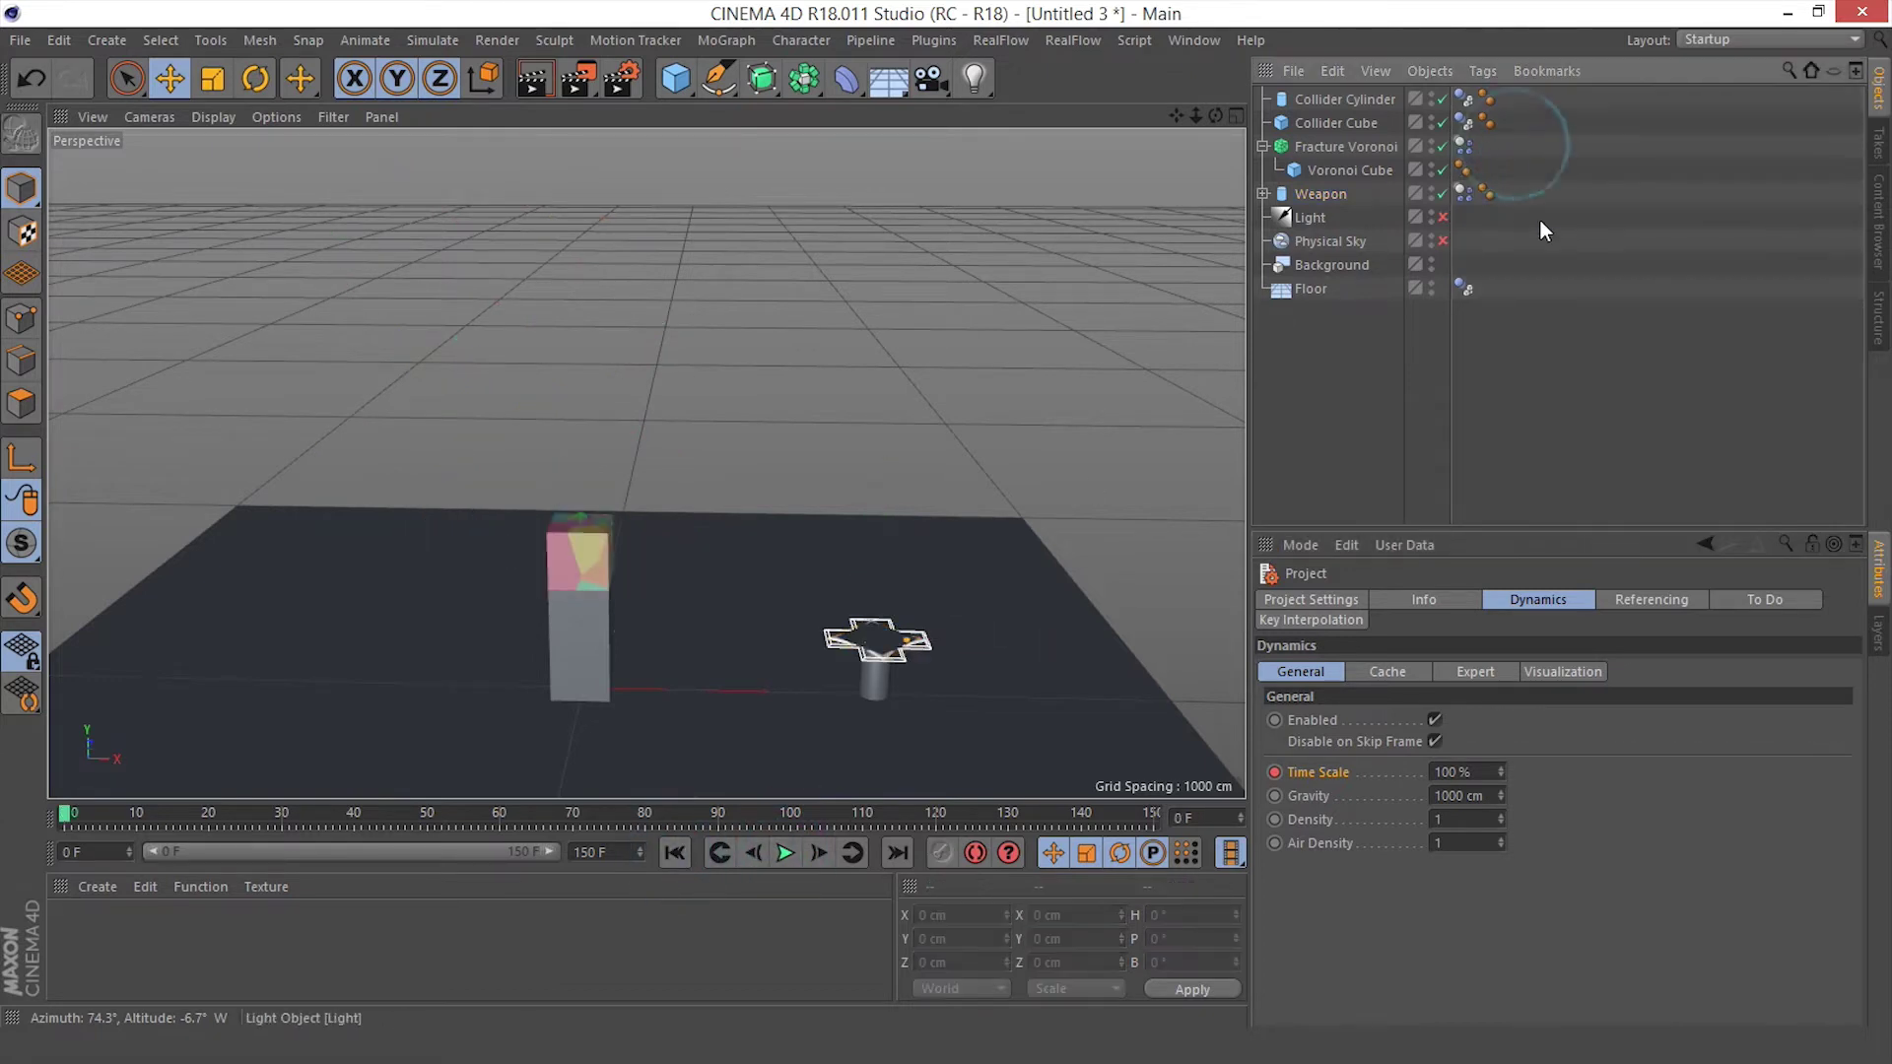
pyautogui.click(1463, 193)
pyautogui.keyDown('ctrl'); pyautogui.click(1463, 146); pyautogui.keyUp('ctrl')
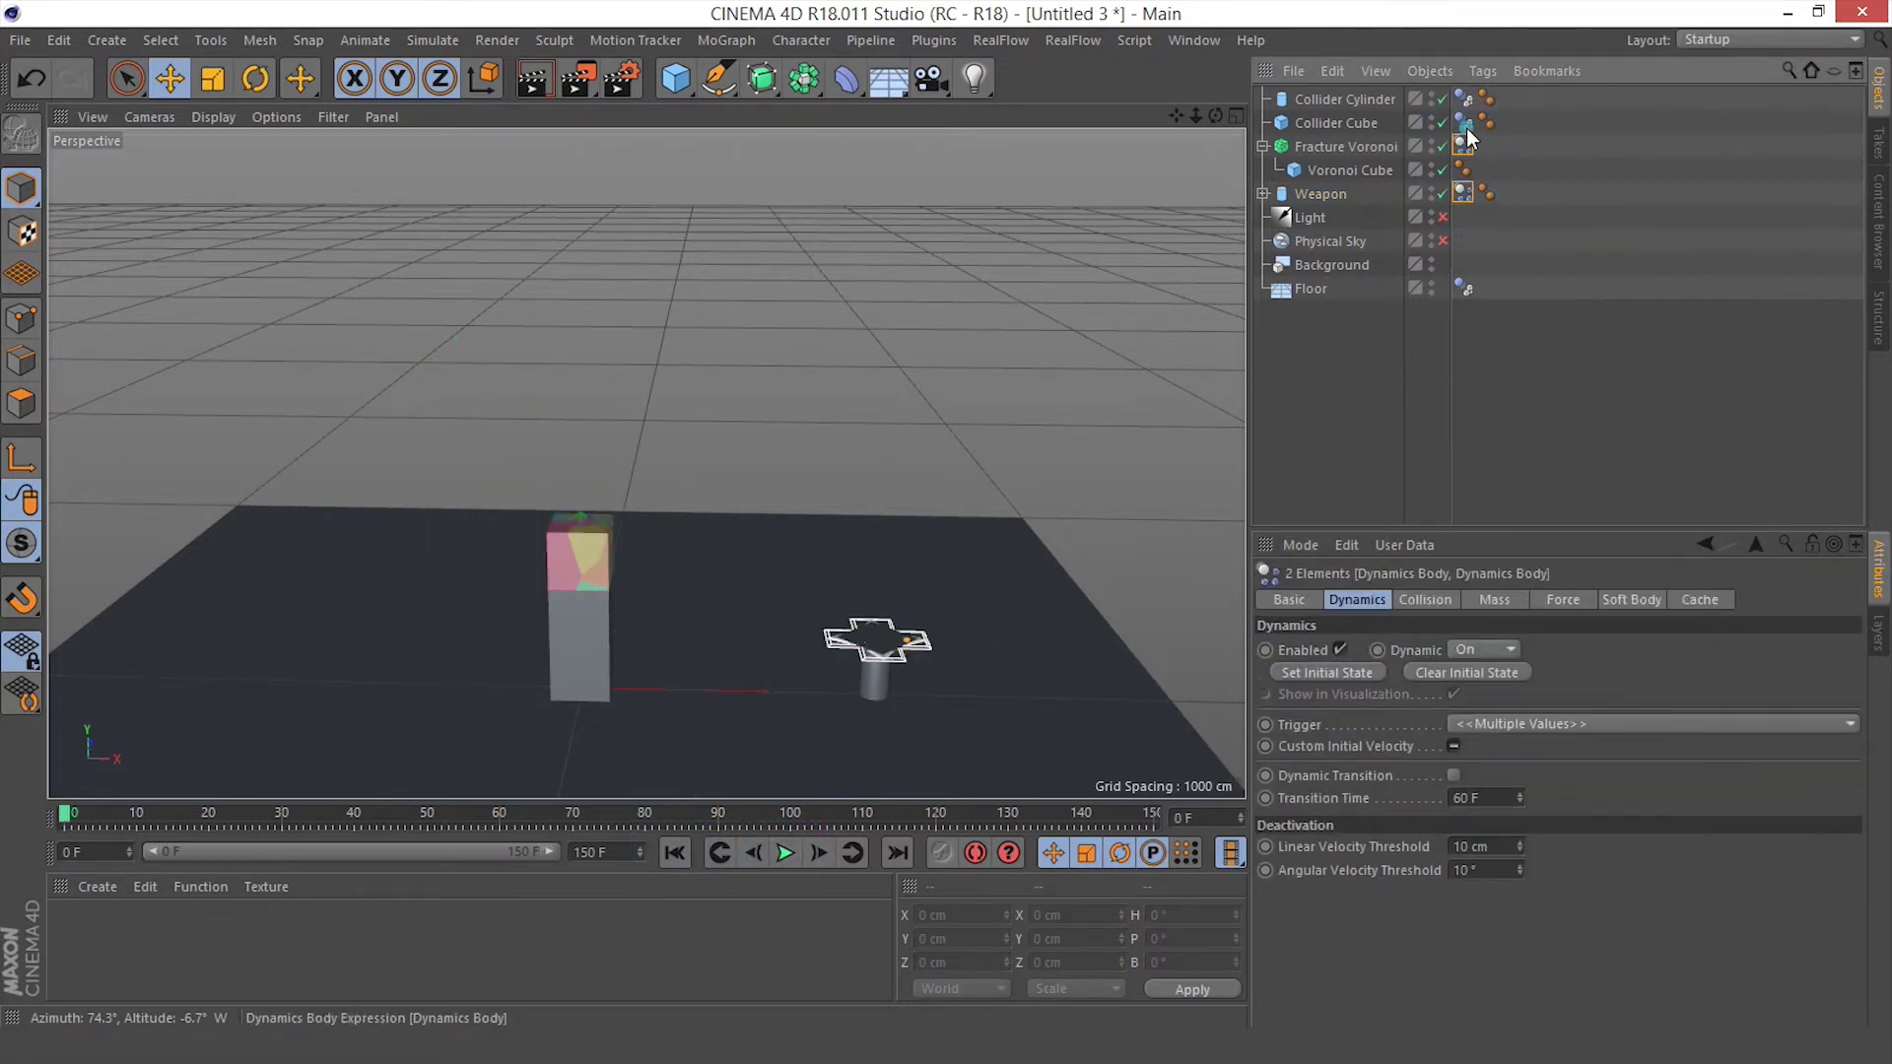
pyautogui.keyDown('ctrl'); pyautogui.click(1463, 122); pyautogui.keyUp('ctrl')
pyautogui.keyDown('ctrl'); pyautogui.click(1463, 99); pyautogui.keyUp('ctrl')
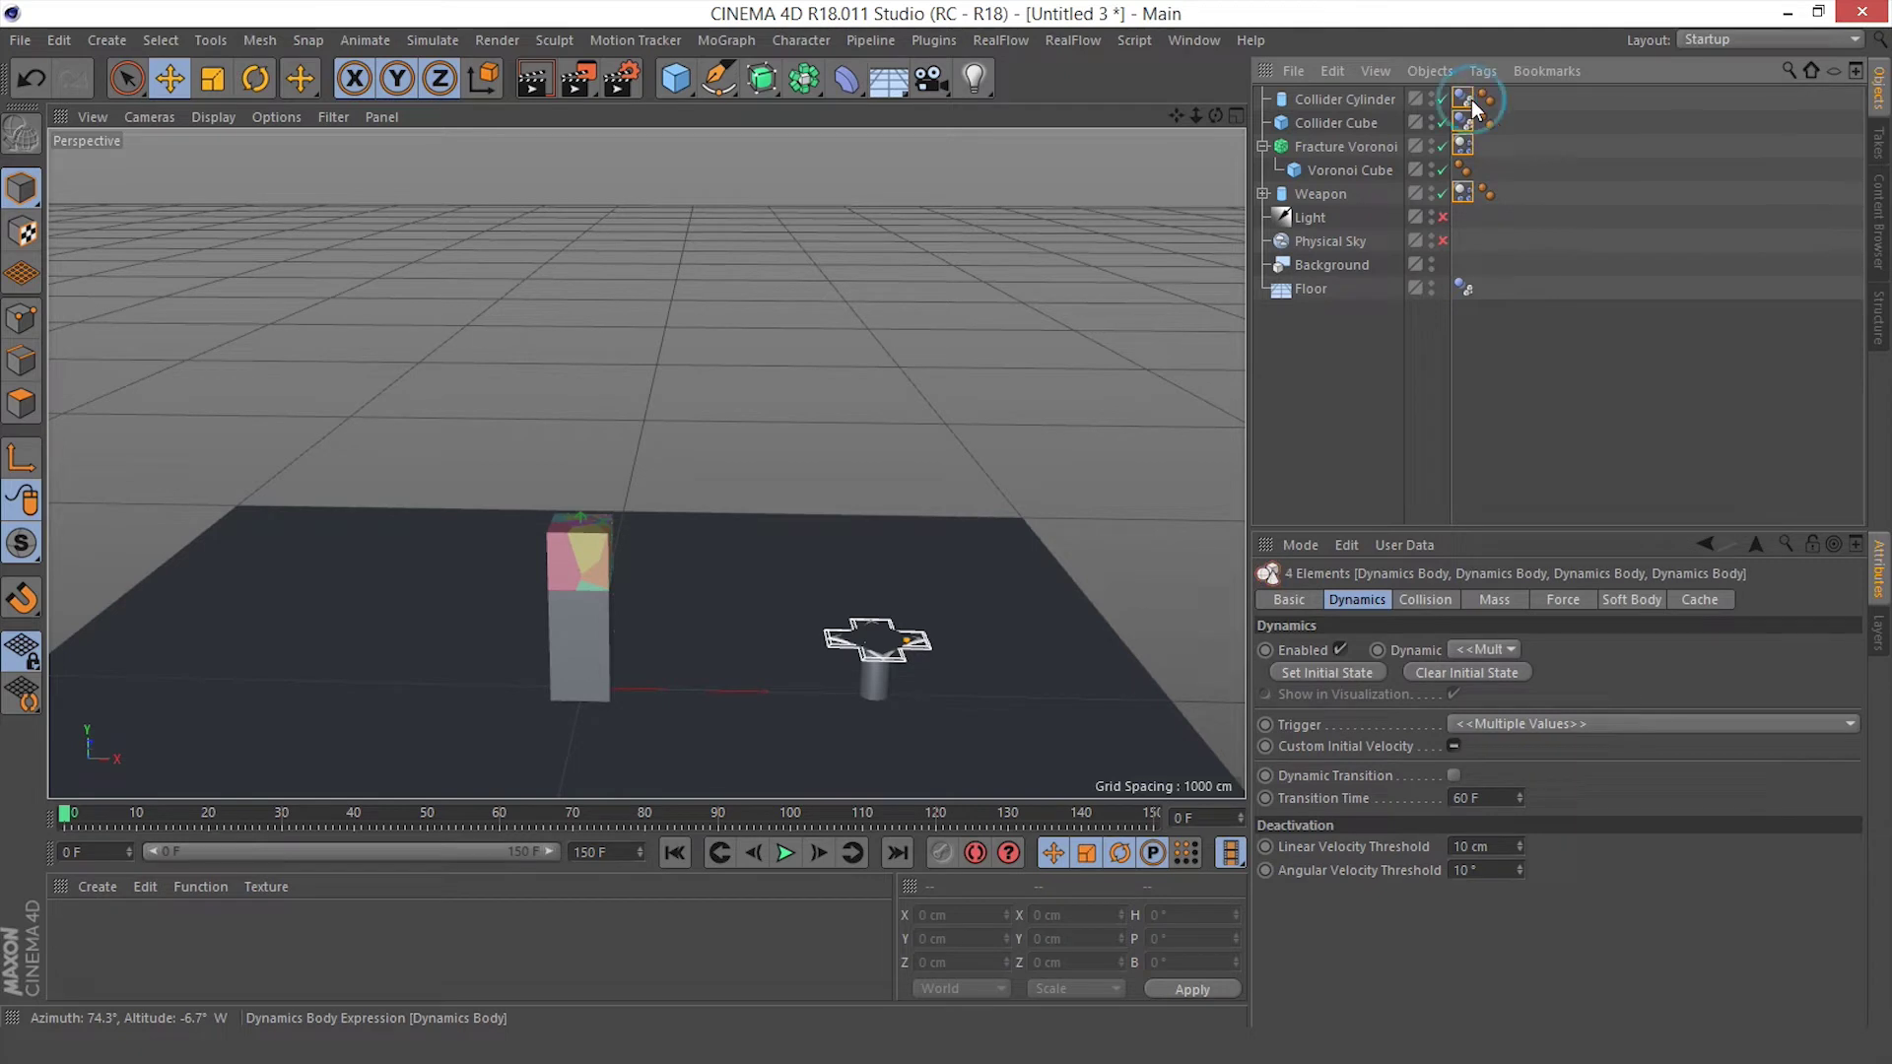
pyautogui.keyDown('ctrl'); pyautogui.click(1463, 287); pyautogui.keyUp('ctrl')
pyautogui.click(1468, 598)
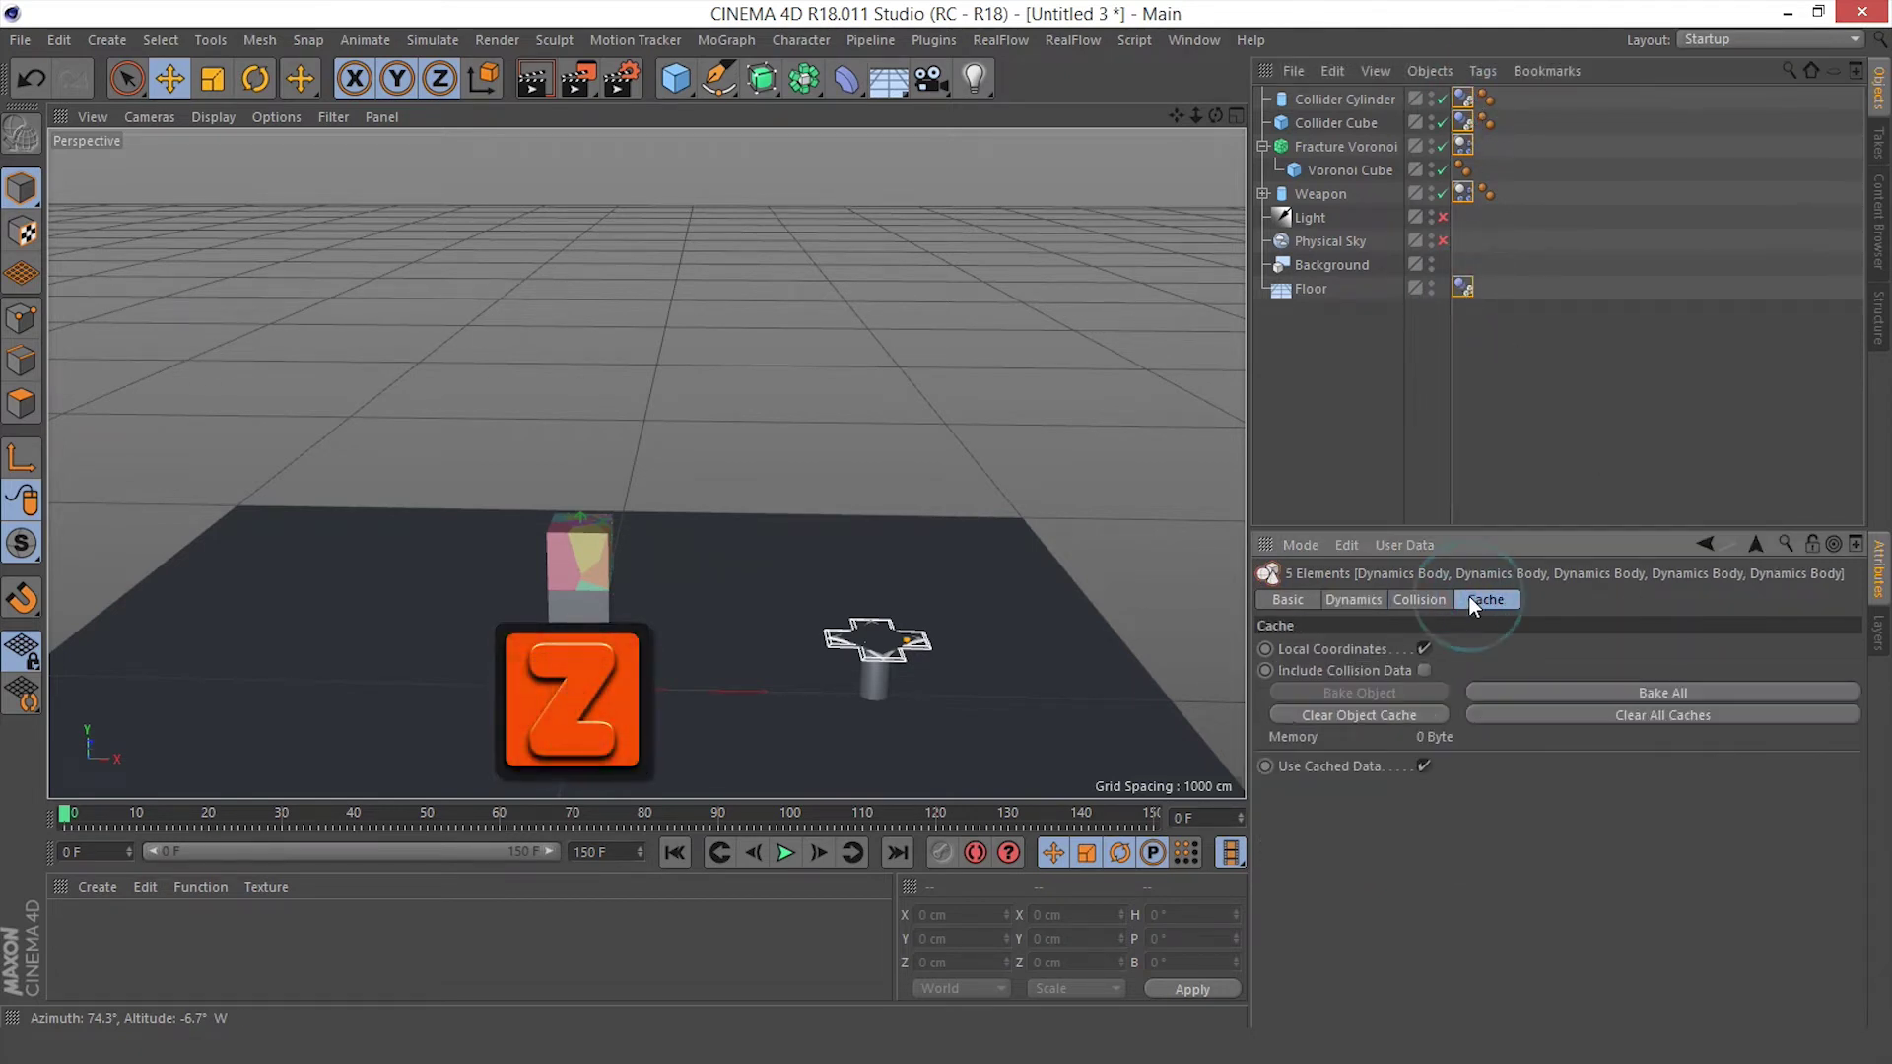
pyautogui.click(1606, 694)
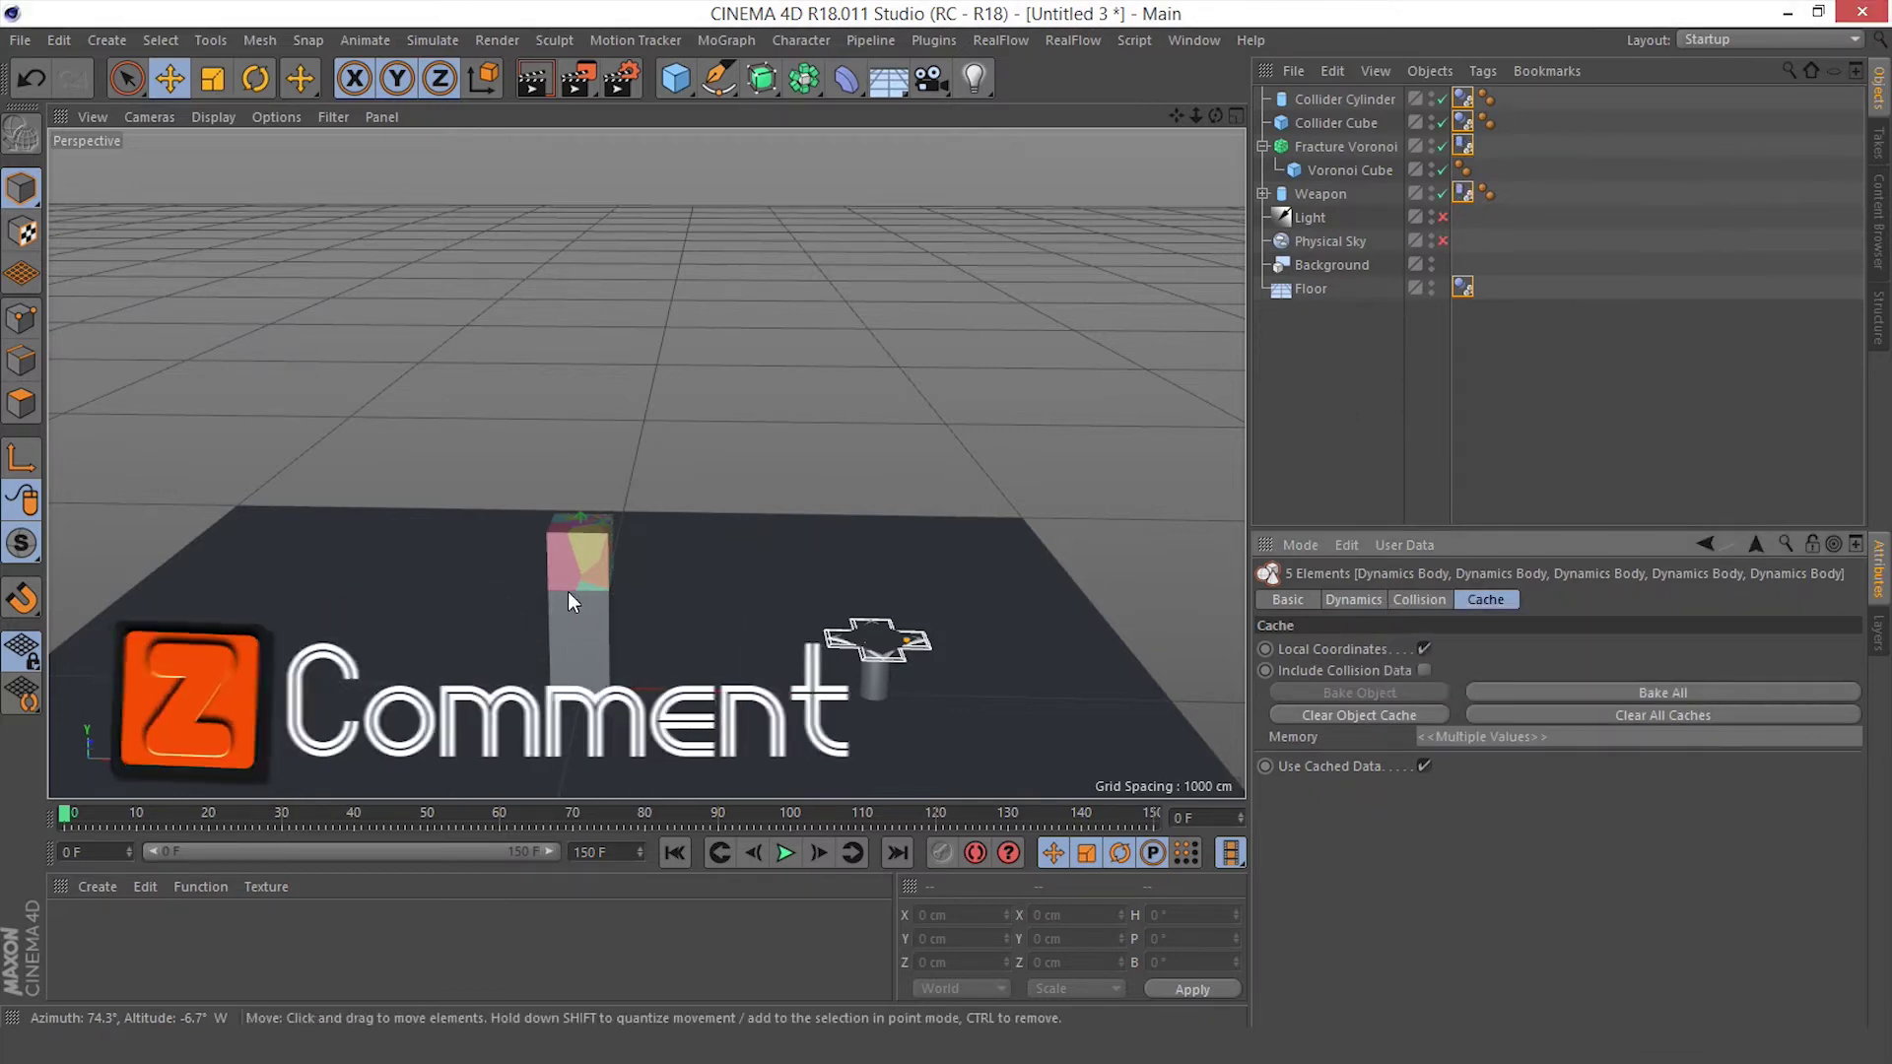
# Scrub the animation to frame 37 and set the viewport display to Gouraud Shading
pyautogui.keyDown('alt'); pyautogui.moveTo(592, 558); pyautogui.dragTo(141, 613); pyautogui.keyUp('alt')
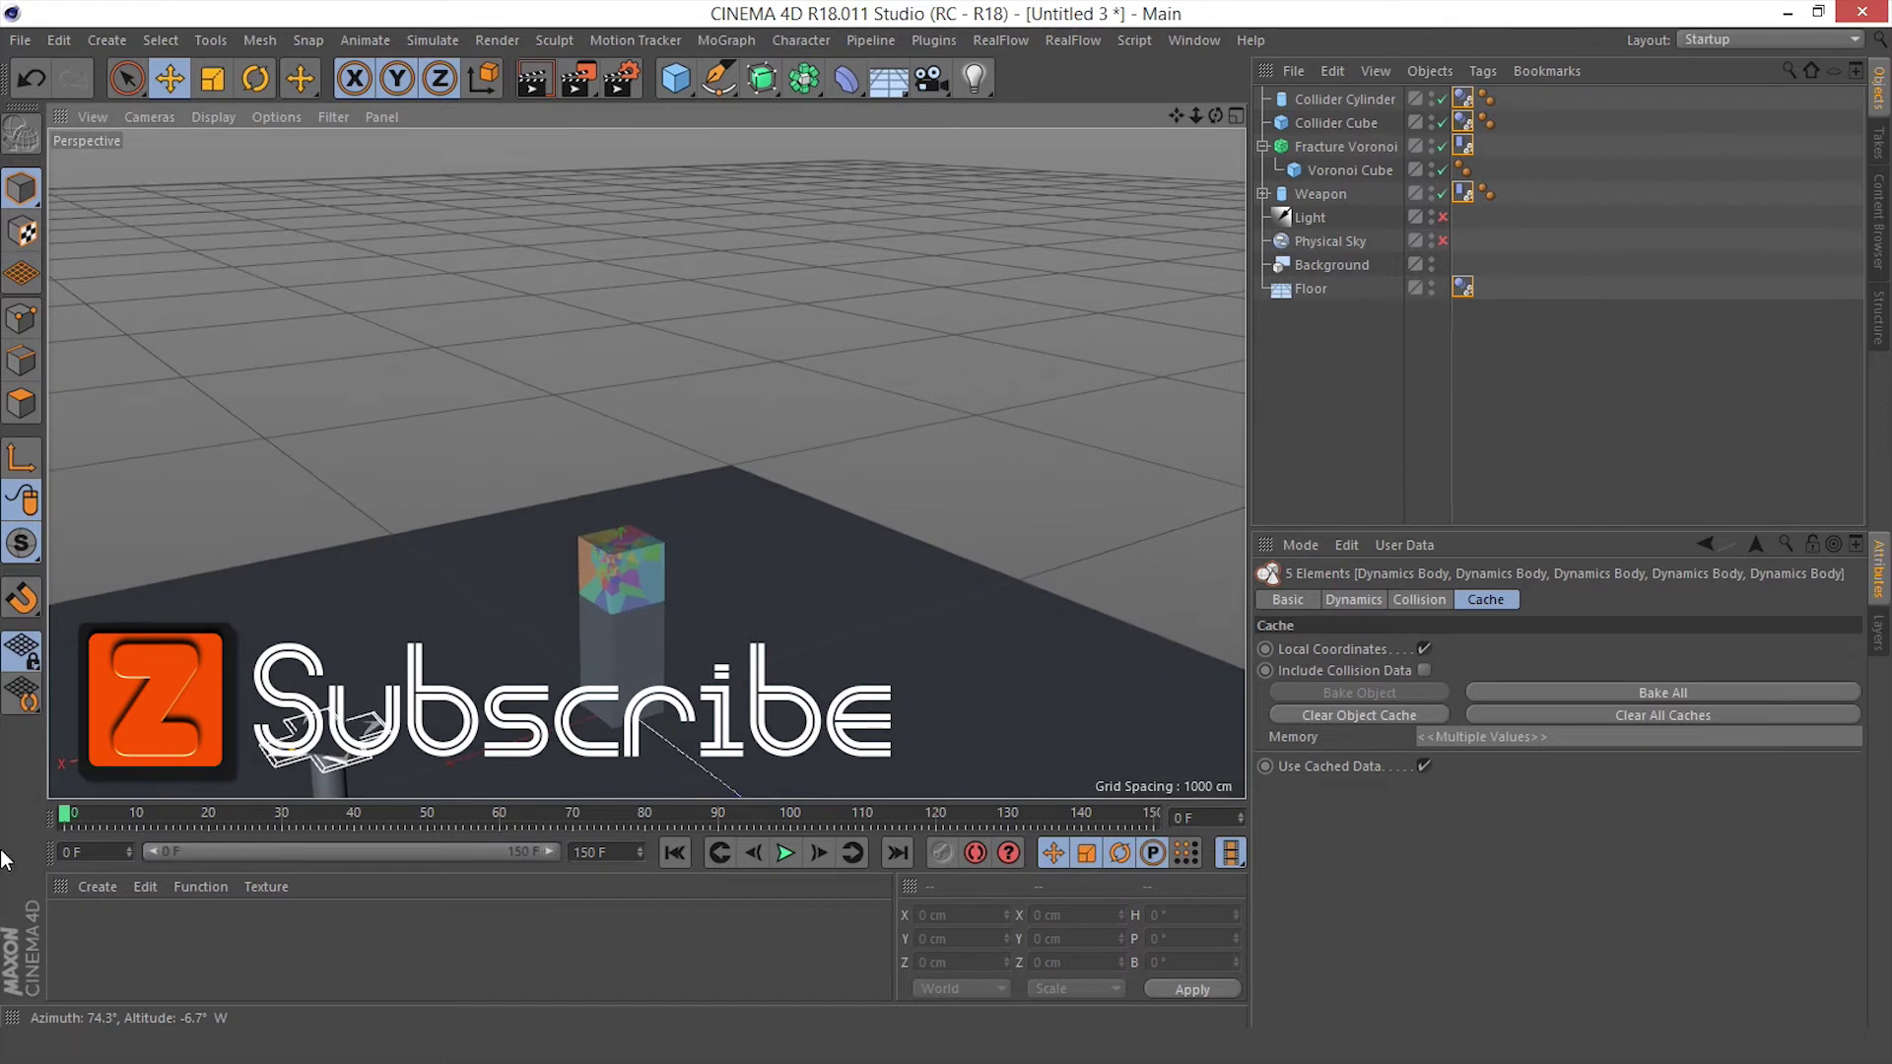
pyautogui.moveTo(65, 815); pyautogui.dragTo(333, 817)
pyautogui.click(221, 123)
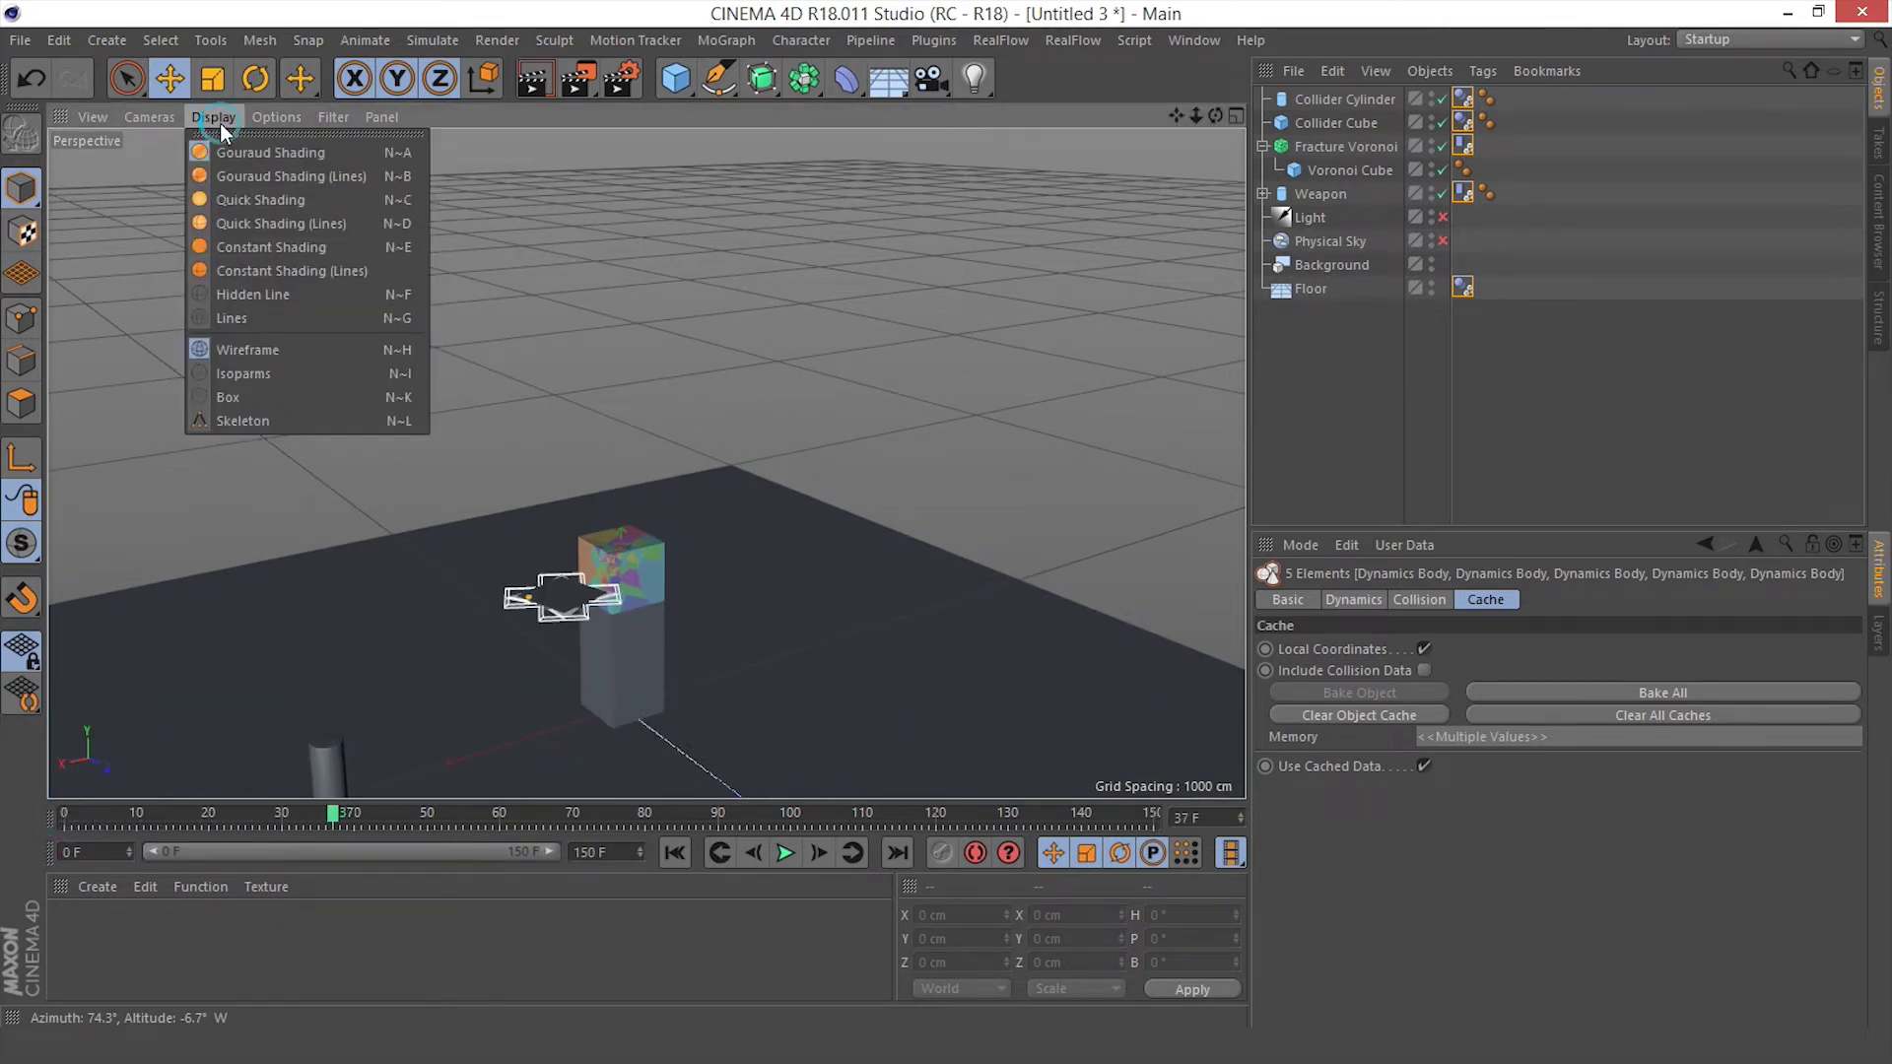
pyautogui.click(247, 147)
# Examine the weapon's impact on the fractured cube up close, advancing frame by frame from frame 37 to 58
pyautogui.scroll(3, 610, 642)
pyautogui.scroll(4, 560, 535)
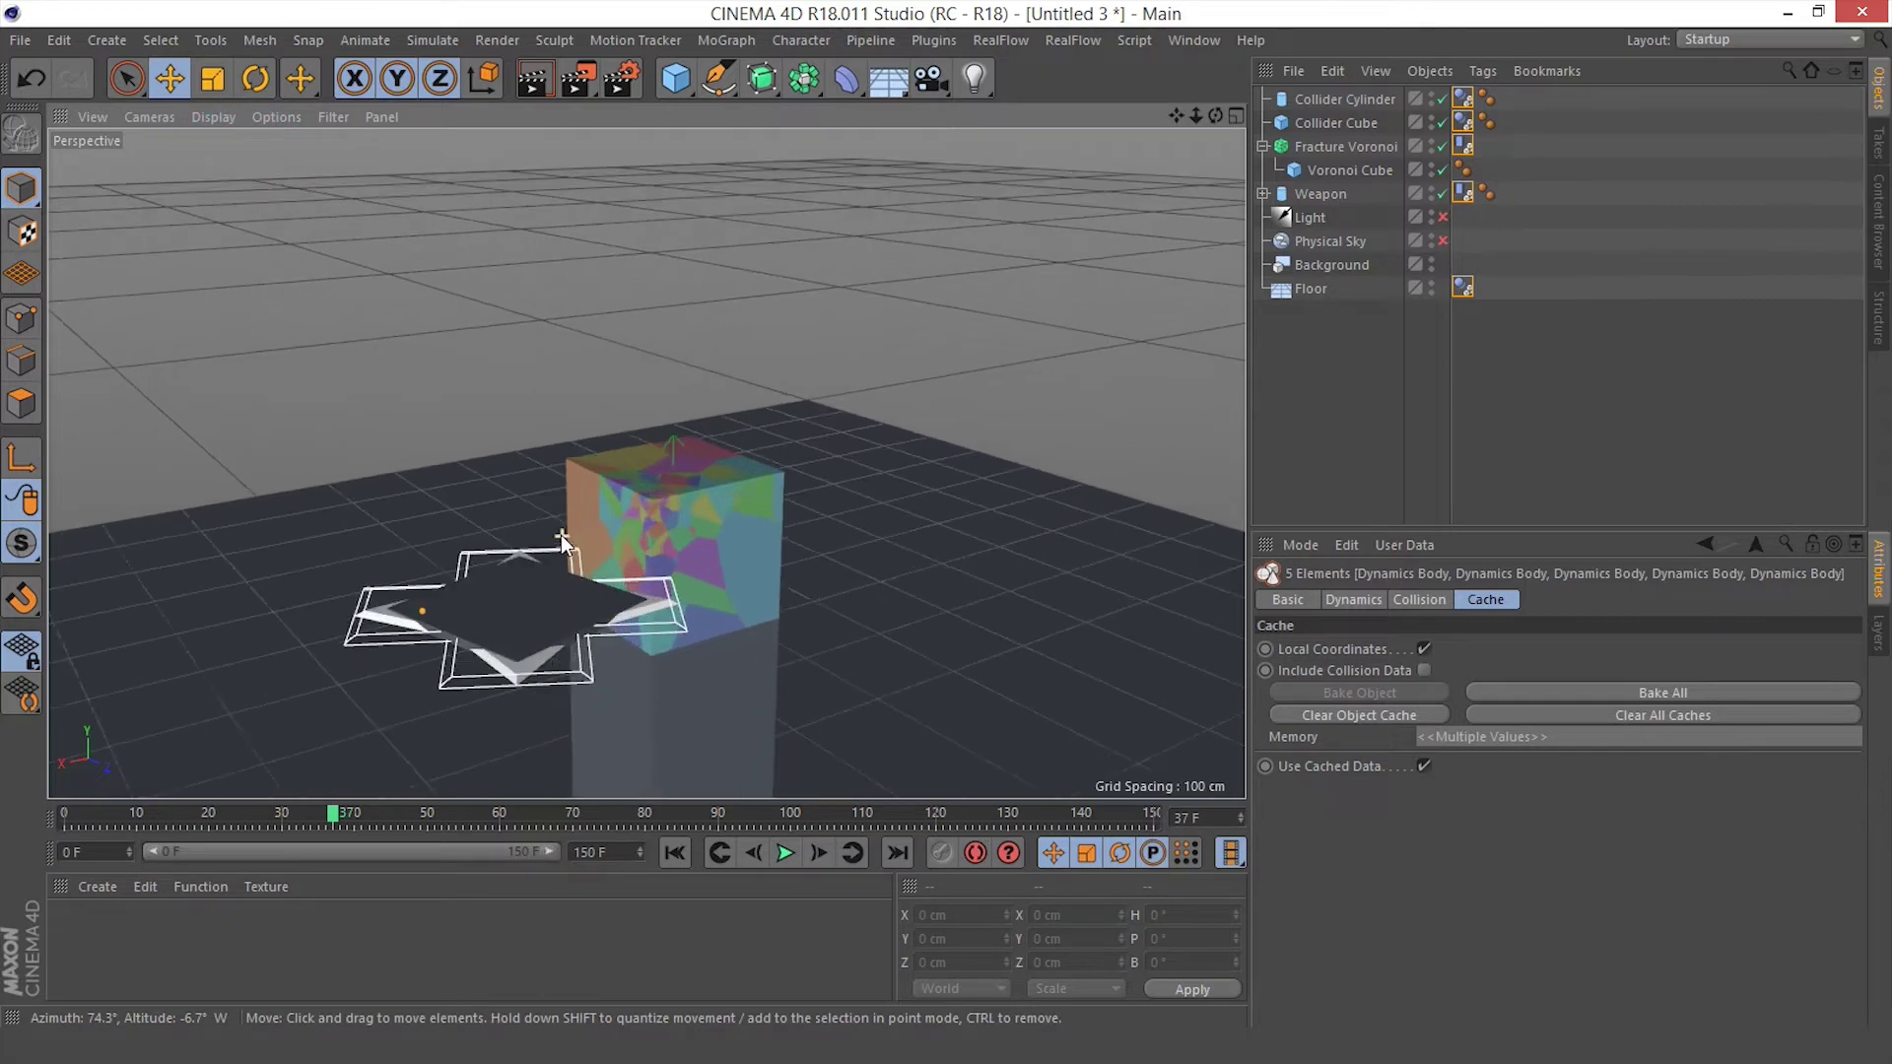
pyautogui.scroll(2, 591, 593)
pyautogui.keyDown('alt'); pyautogui.moveTo(591, 593); pyautogui.dragTo(483, 631); pyautogui.keyUp('alt')
pyautogui.scroll(2, 471, 577)
pyautogui.scroll(2, 471, 577)
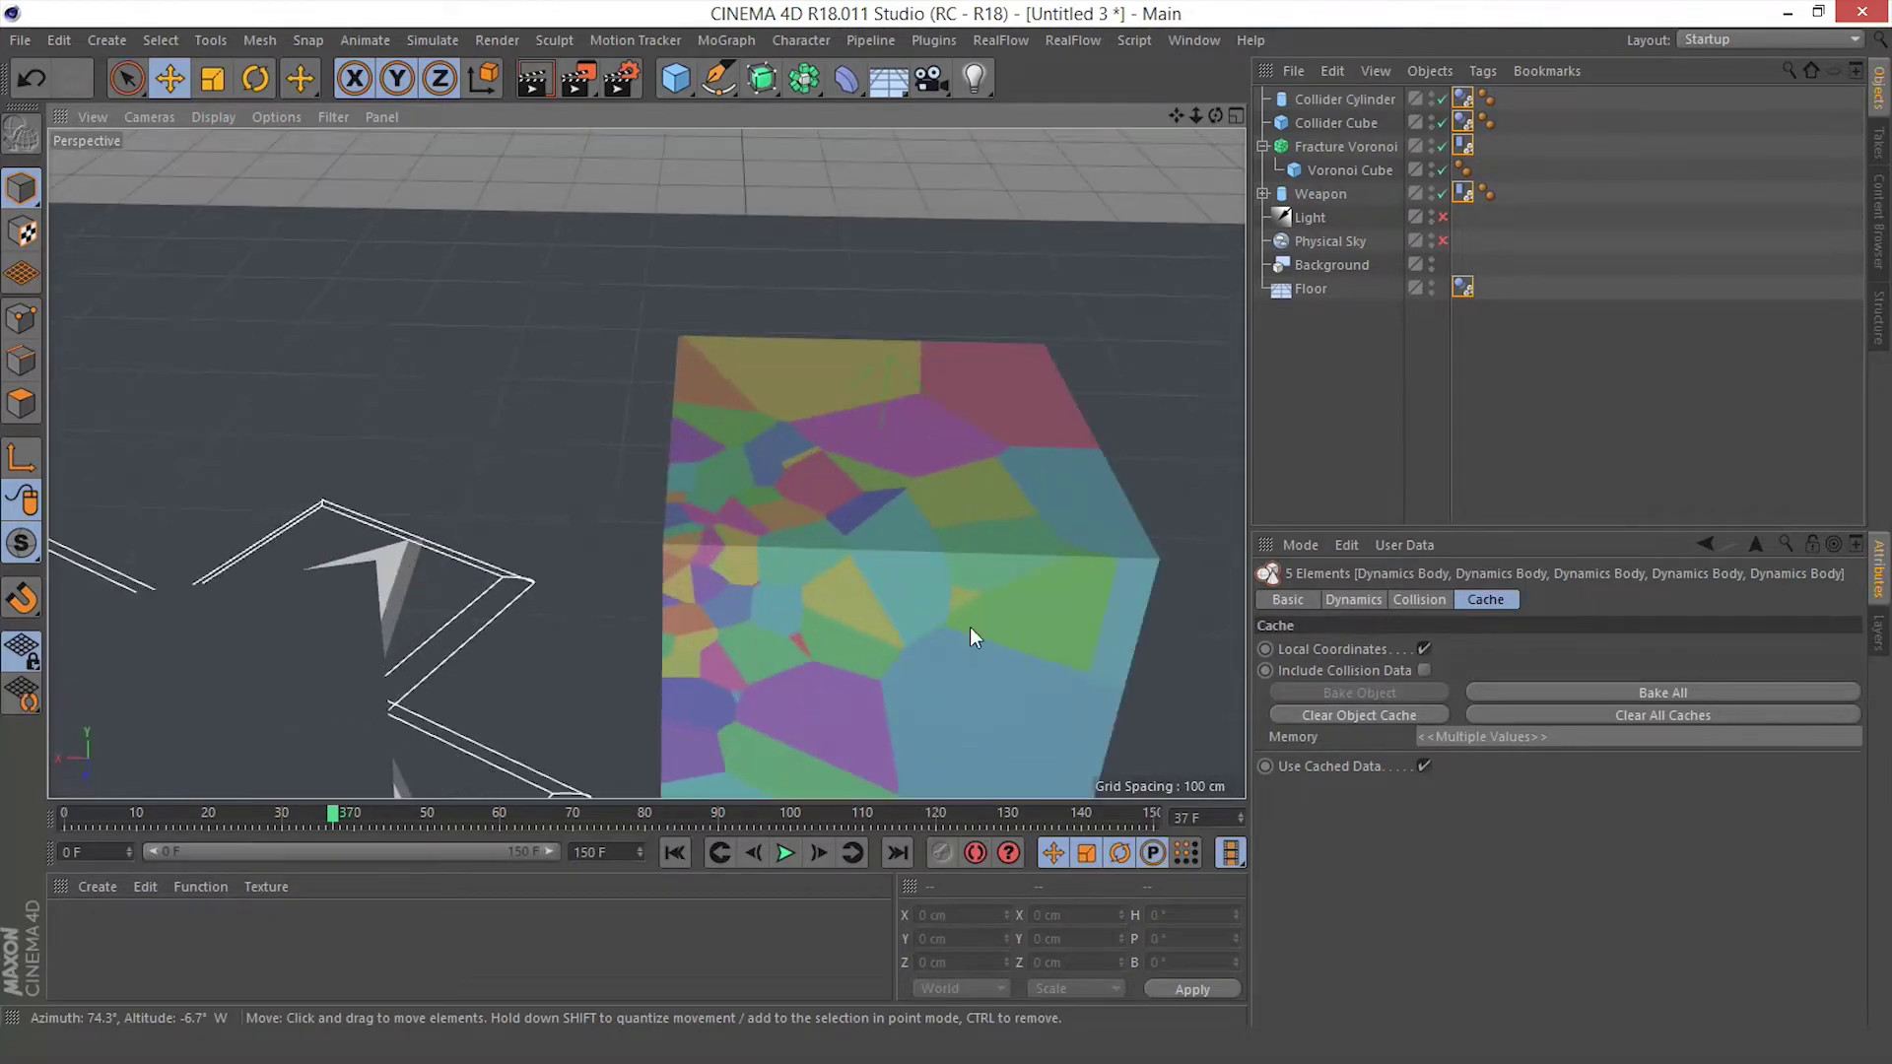
pyautogui.click(1237, 812)
pyautogui.click(1238, 813)
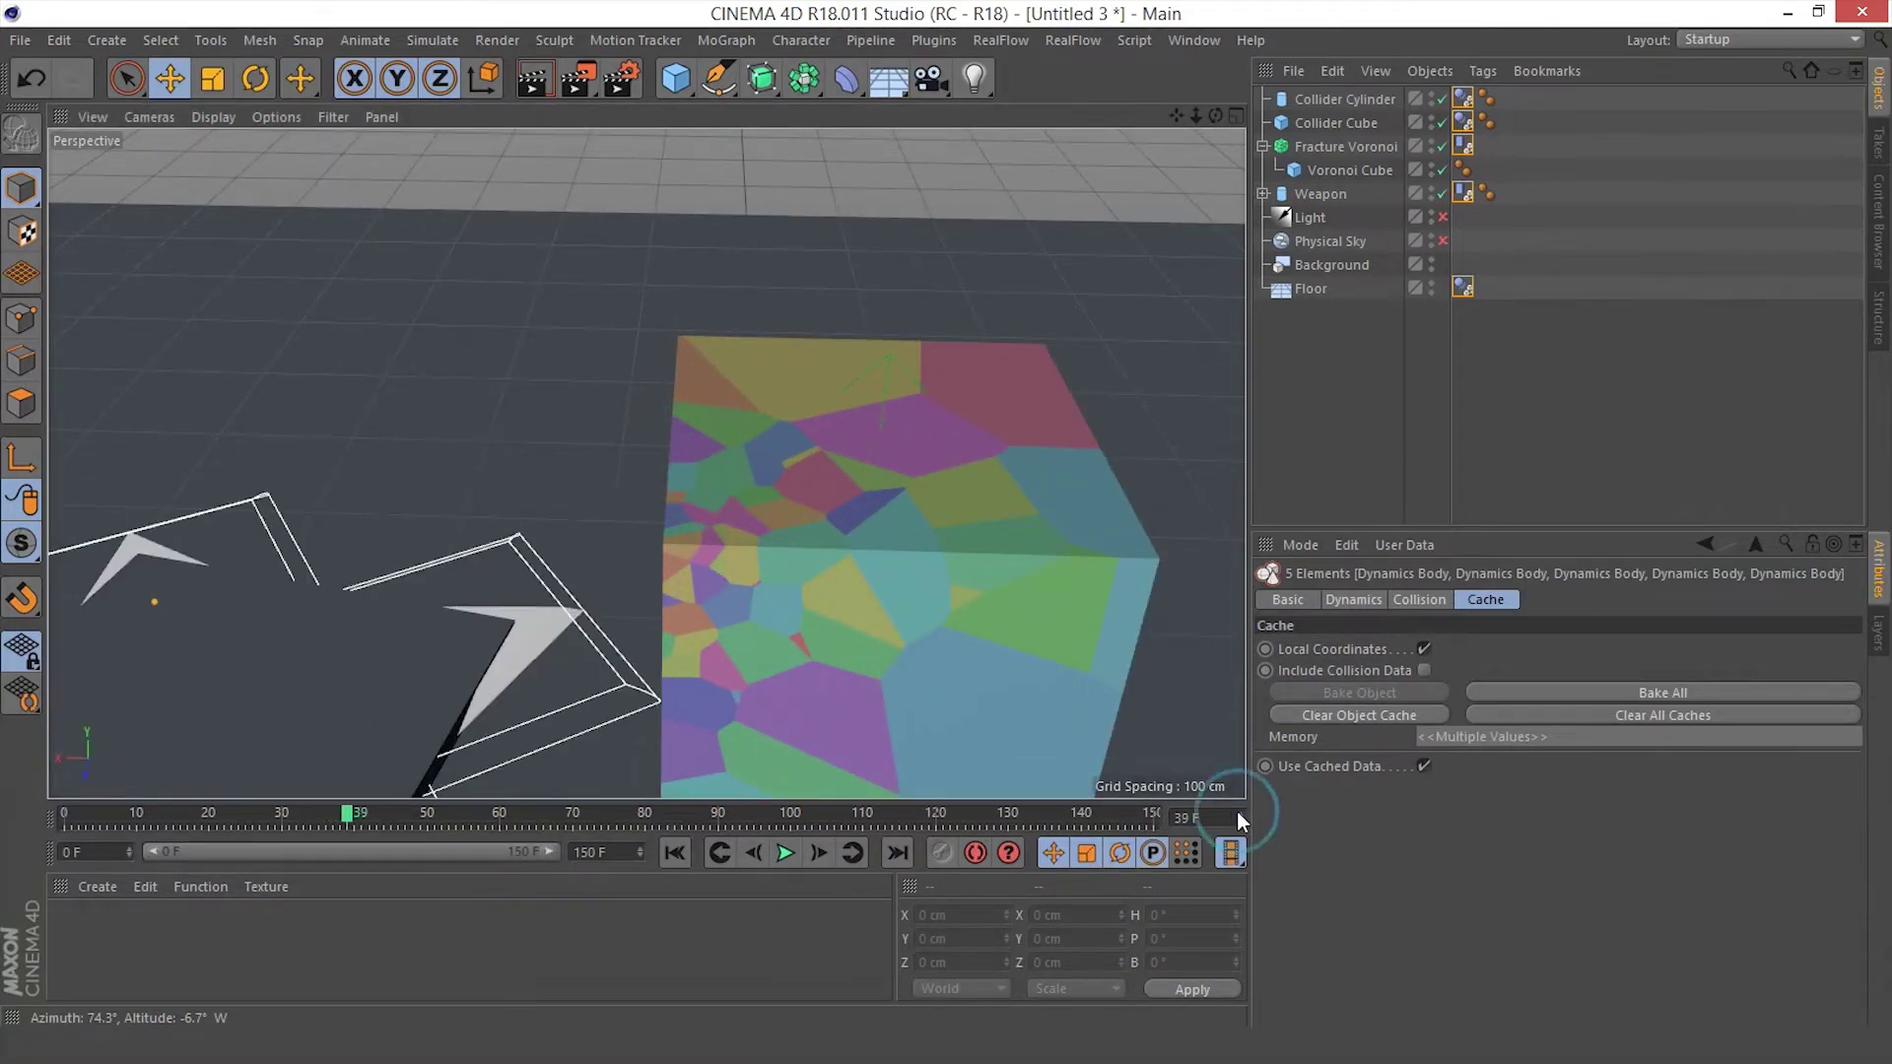
pyautogui.click(1239, 813)
pyautogui.click(1239, 813)
pyautogui.click(1239, 810)
pyautogui.click(1237, 808)
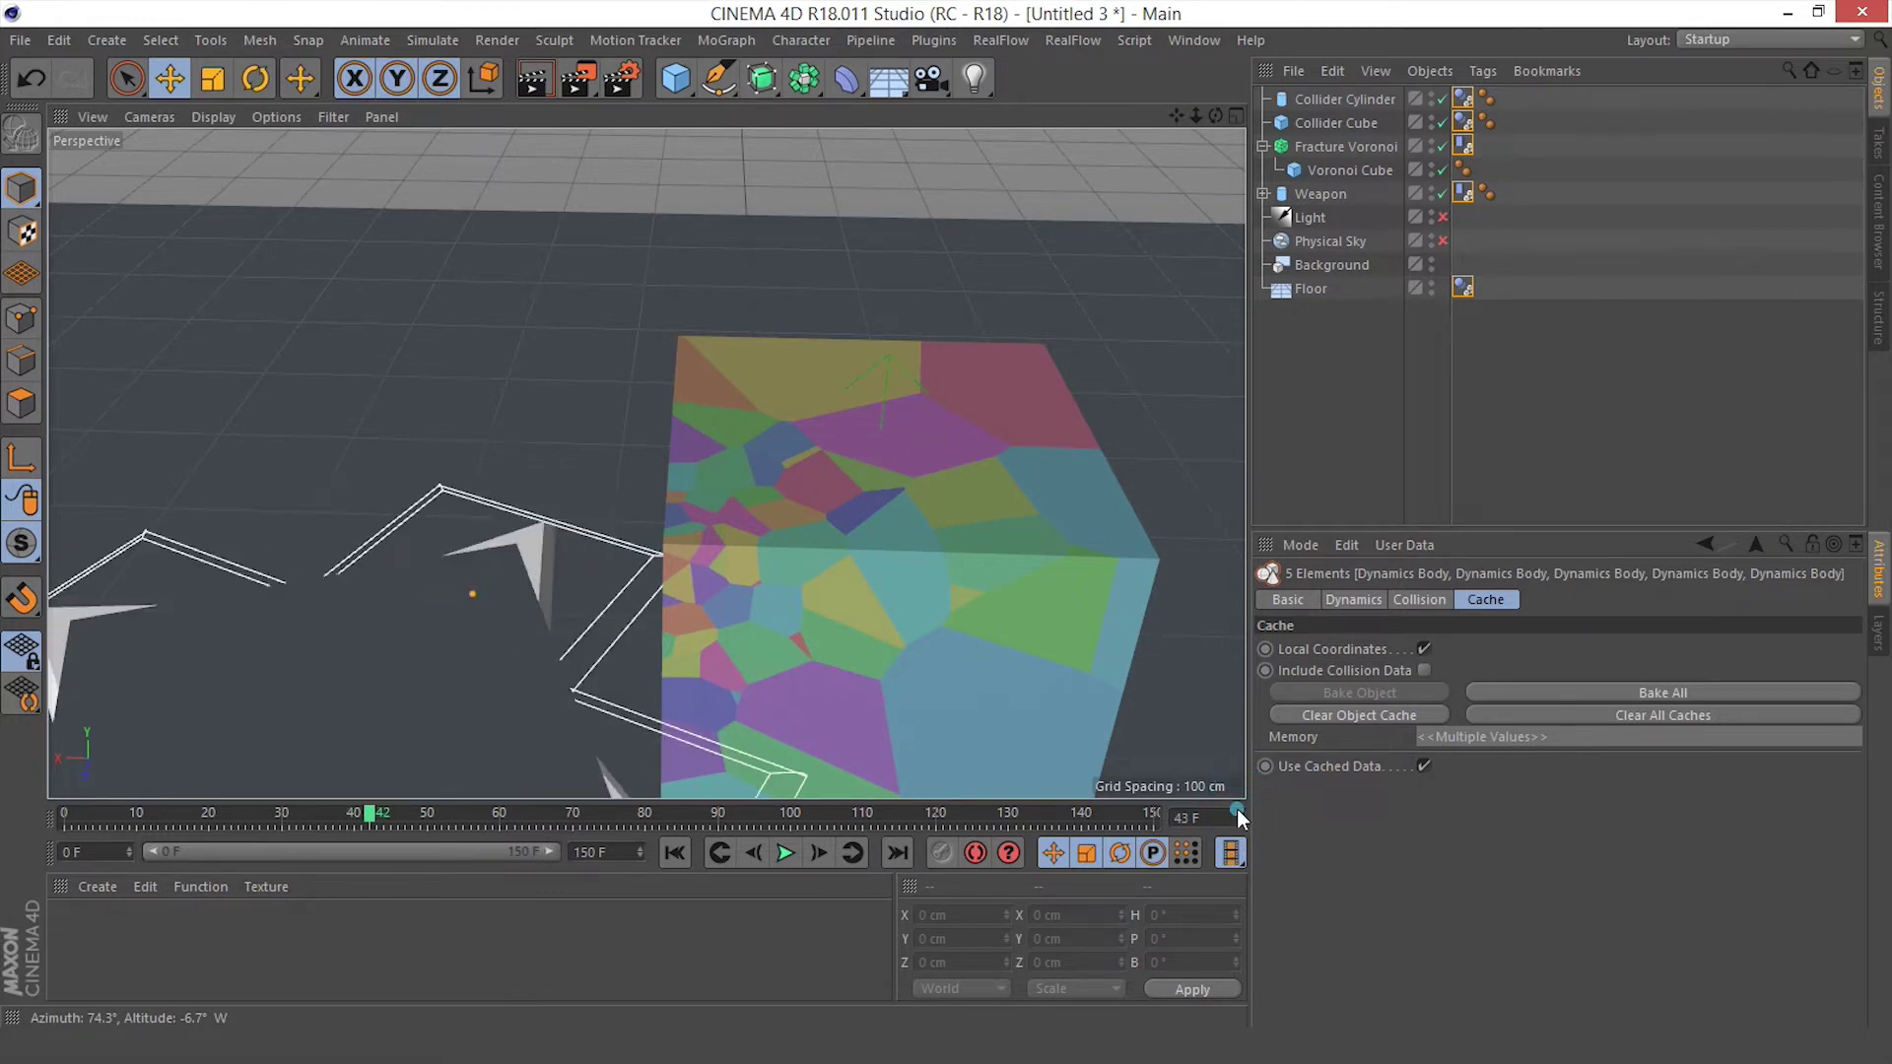
pyautogui.click(1237, 815)
pyautogui.click(1237, 813)
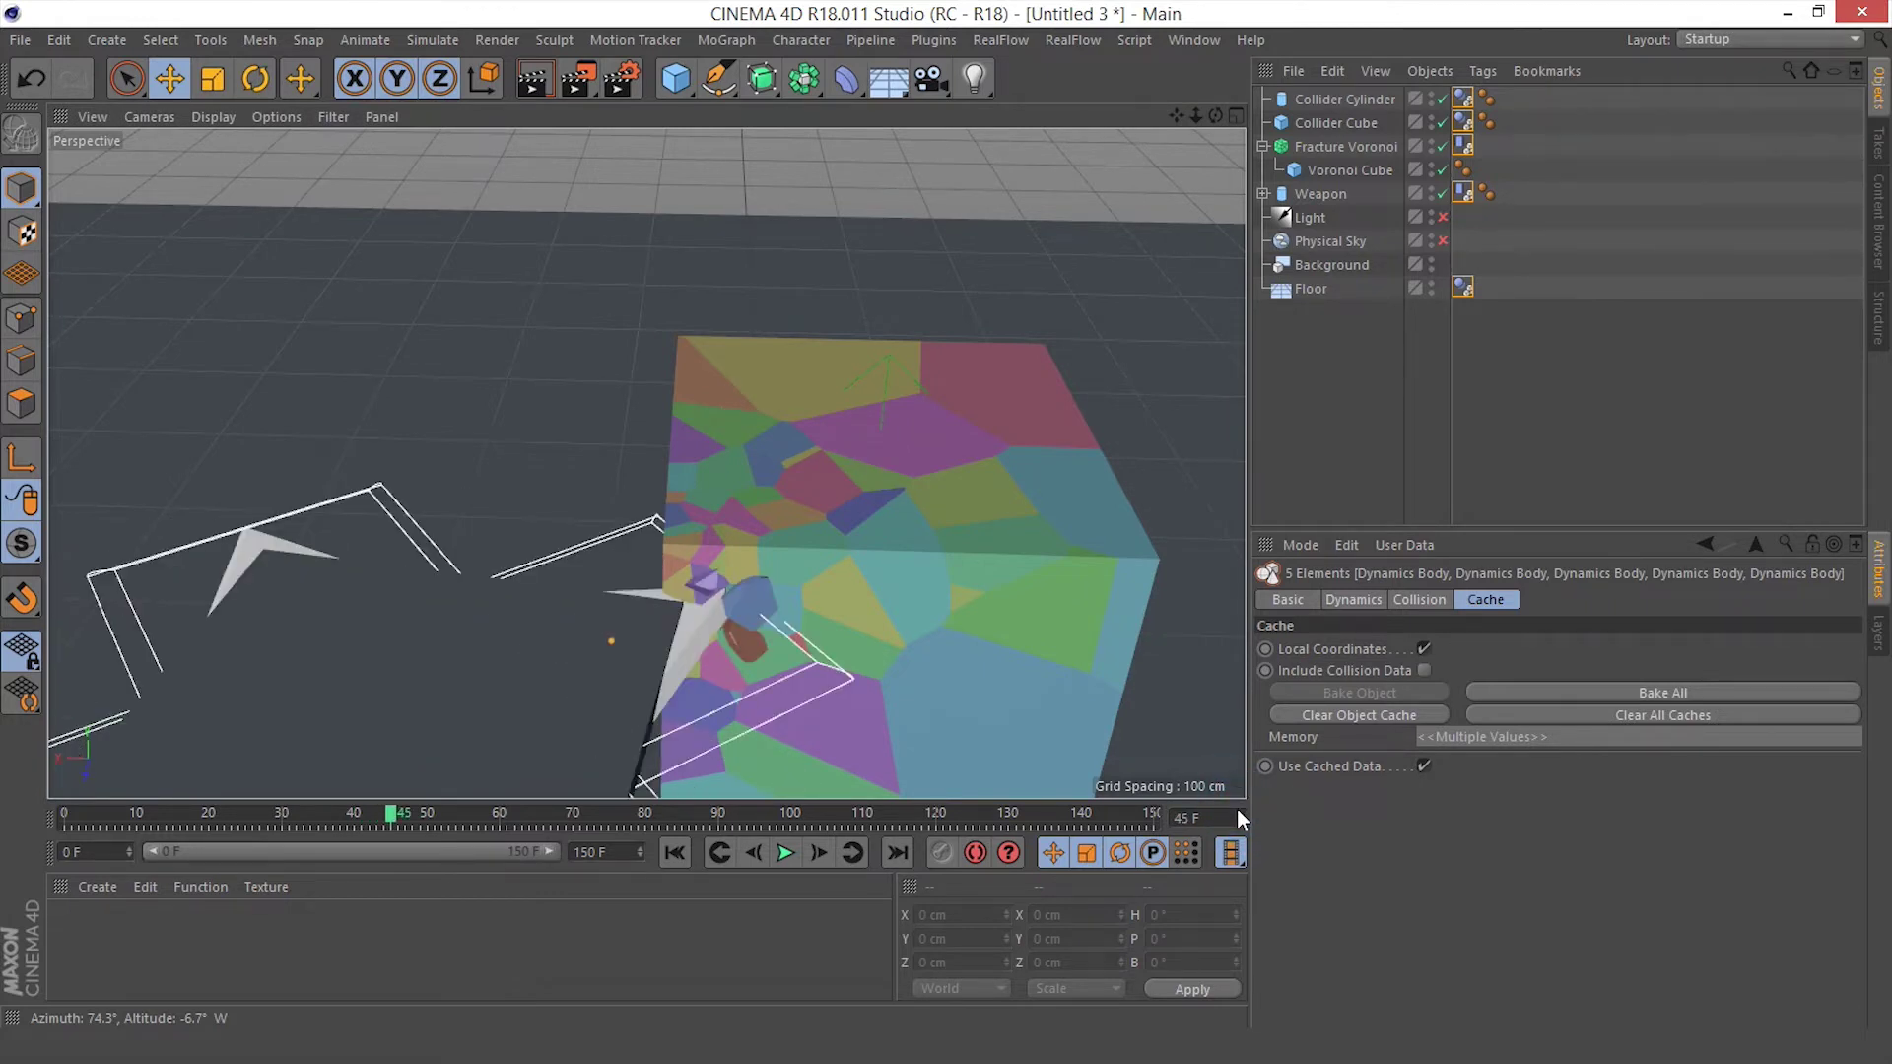
pyautogui.click(1237, 813)
pyautogui.click(1237, 812)
pyautogui.click(1238, 813)
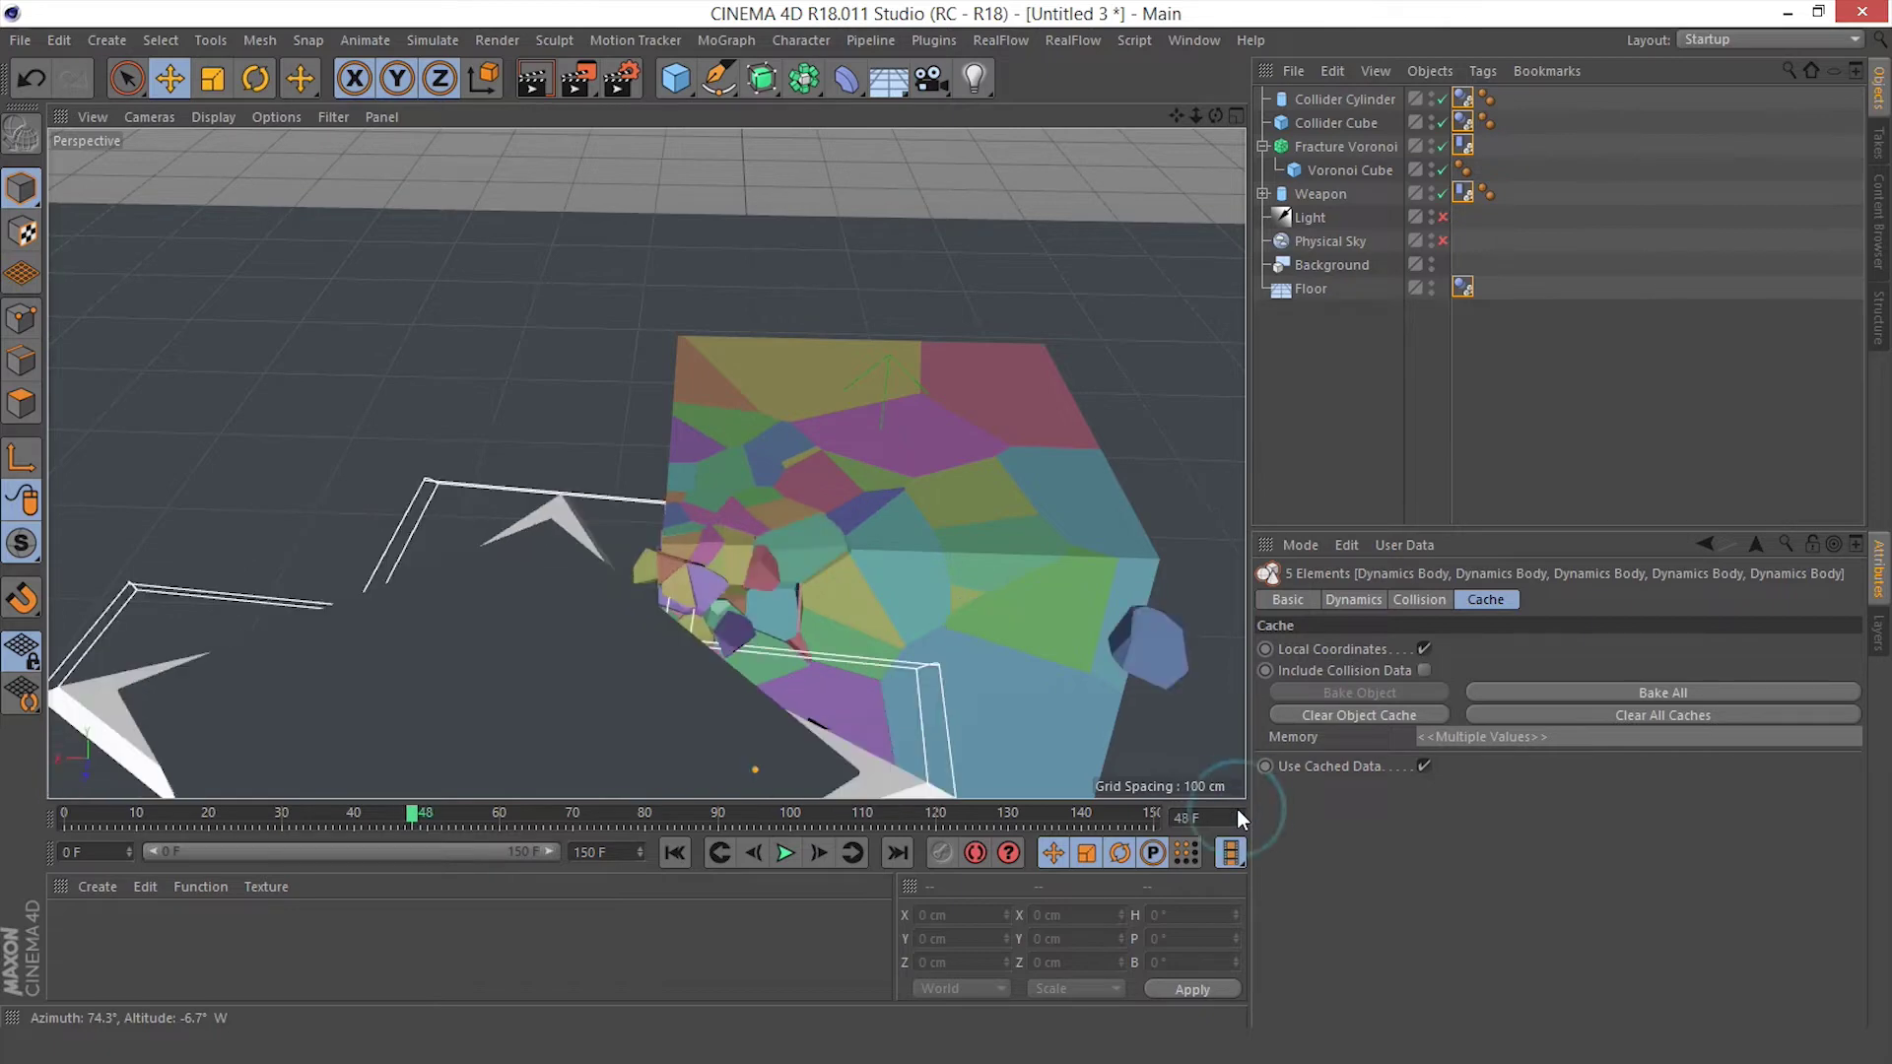
pyautogui.click(1238, 813)
pyautogui.click(1238, 813)
pyautogui.click(1238, 813)
pyautogui.click(1238, 813)
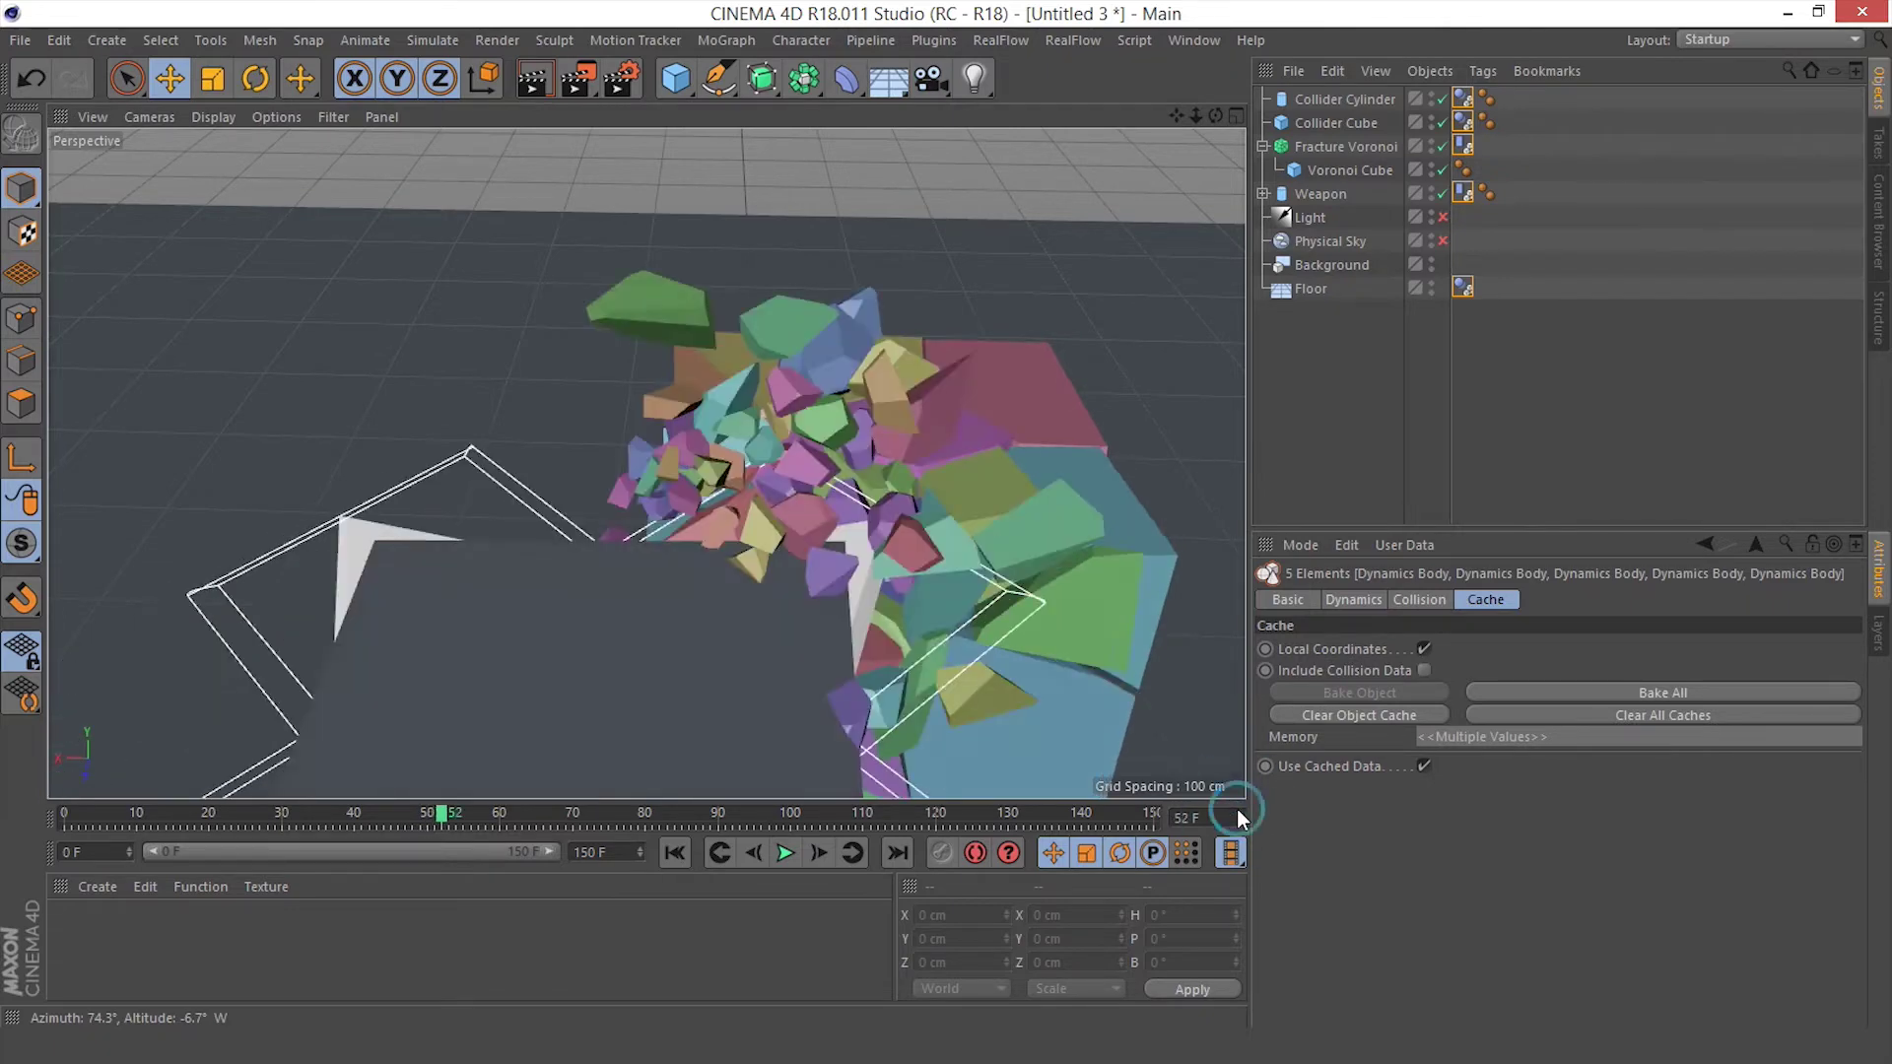
pyautogui.click(1238, 812)
pyautogui.click(1237, 813)
pyautogui.click(1238, 812)
pyautogui.click(1237, 813)
pyautogui.click(1237, 813)
pyautogui.click(1237, 813)
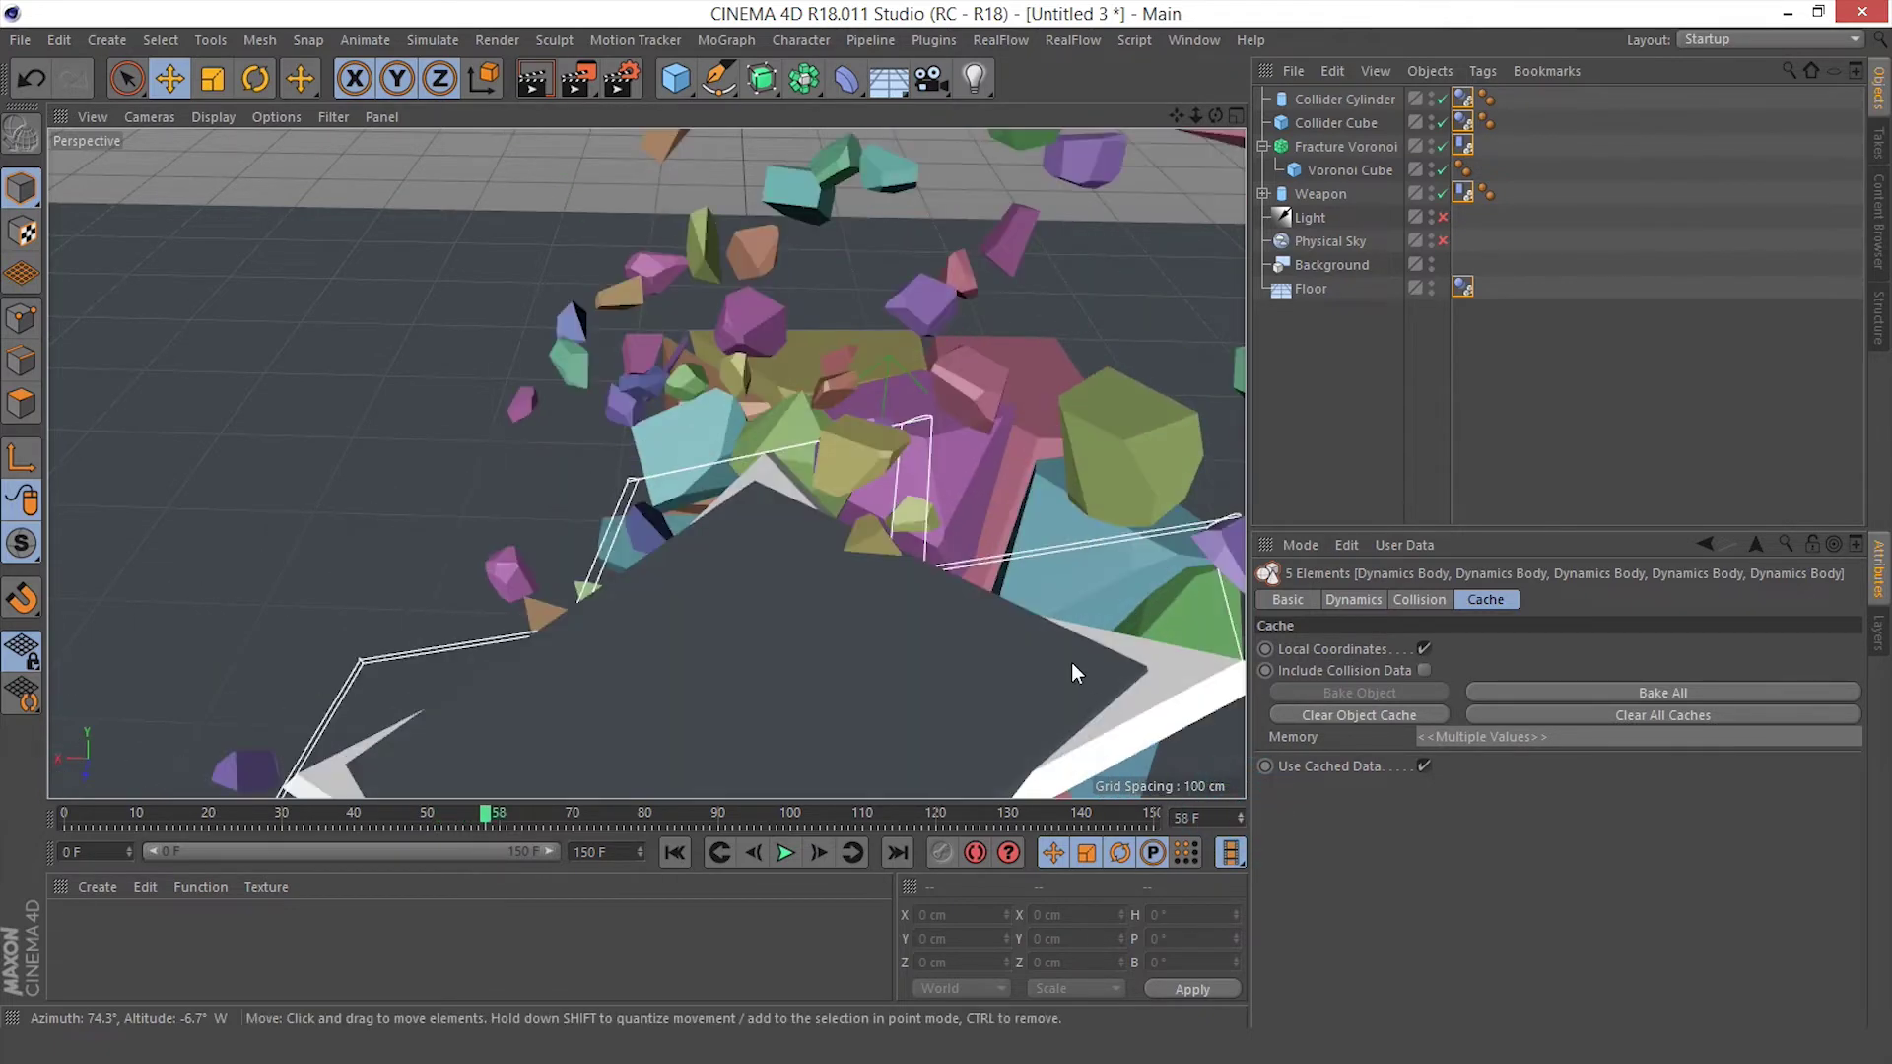
pyautogui.scroll(-12, 982, 580)
# Play the baked simulation from the start of the animation and return to frame 0
pyautogui.click(673, 852)
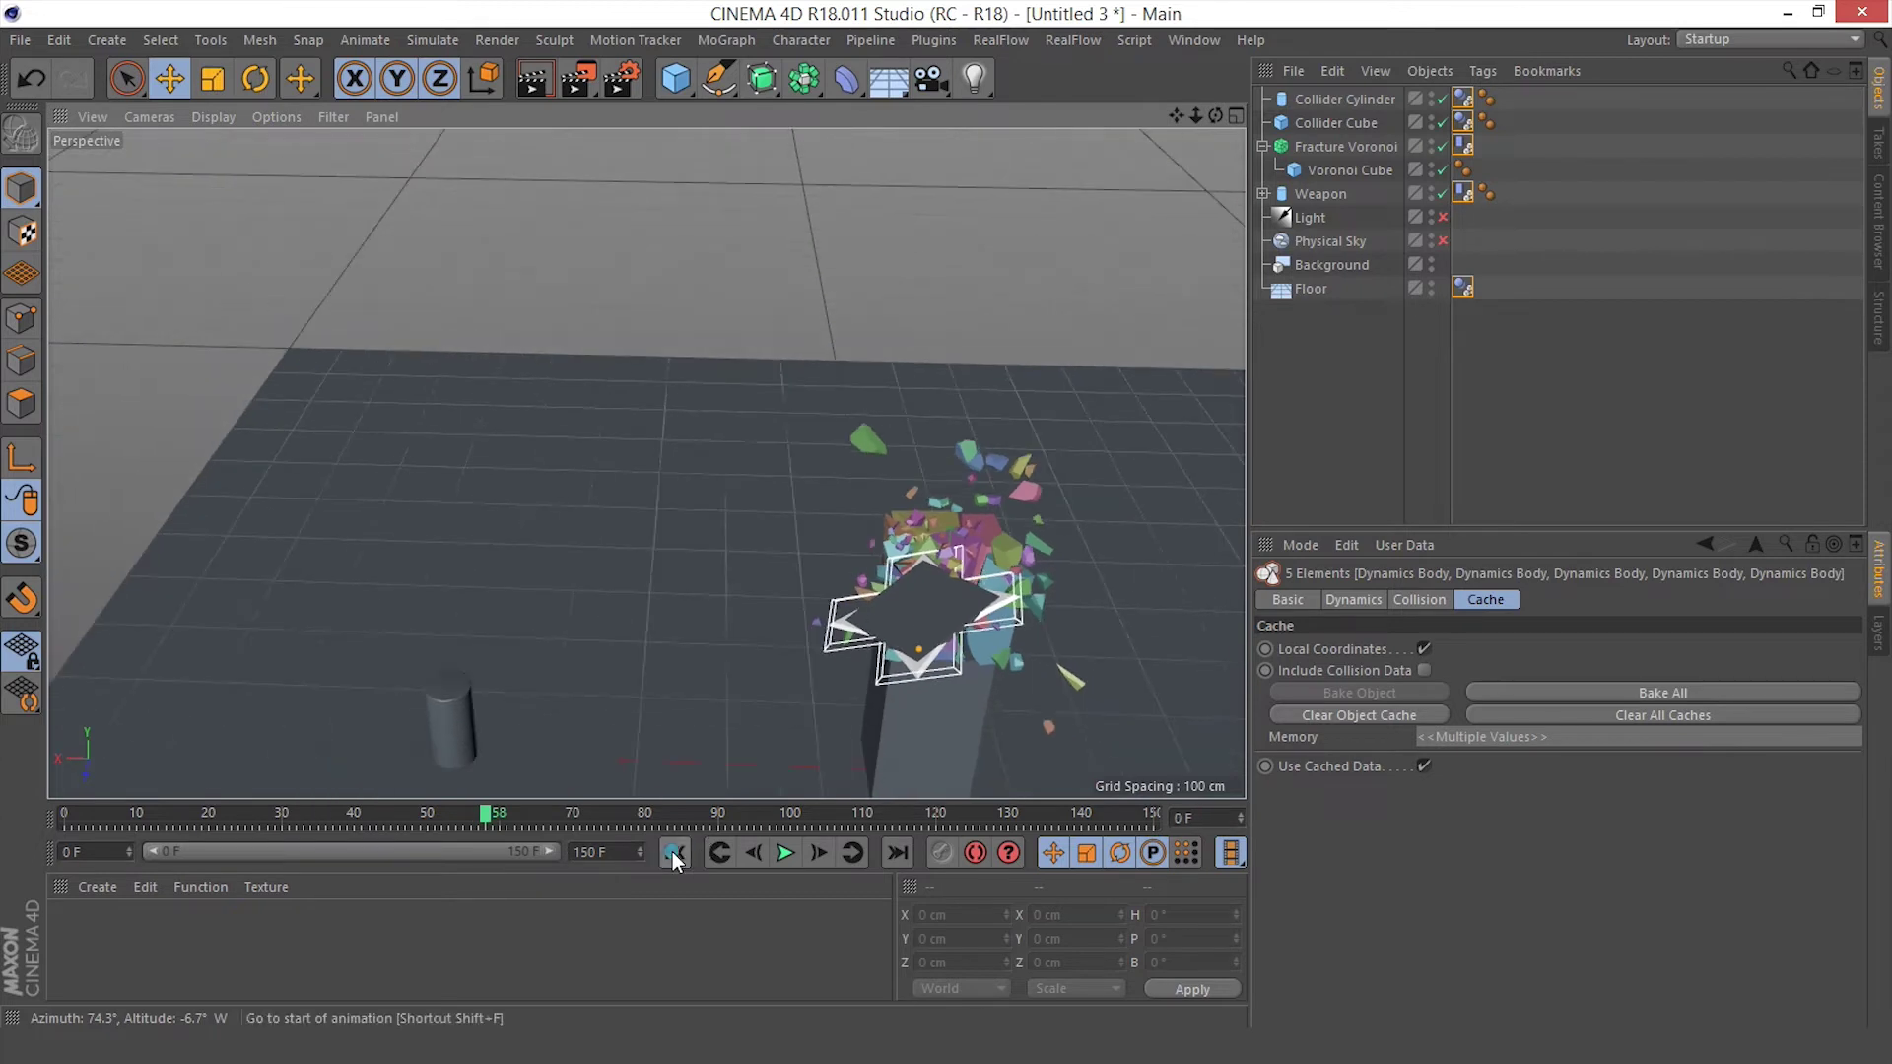
pyautogui.scroll(-5, 680, 604)
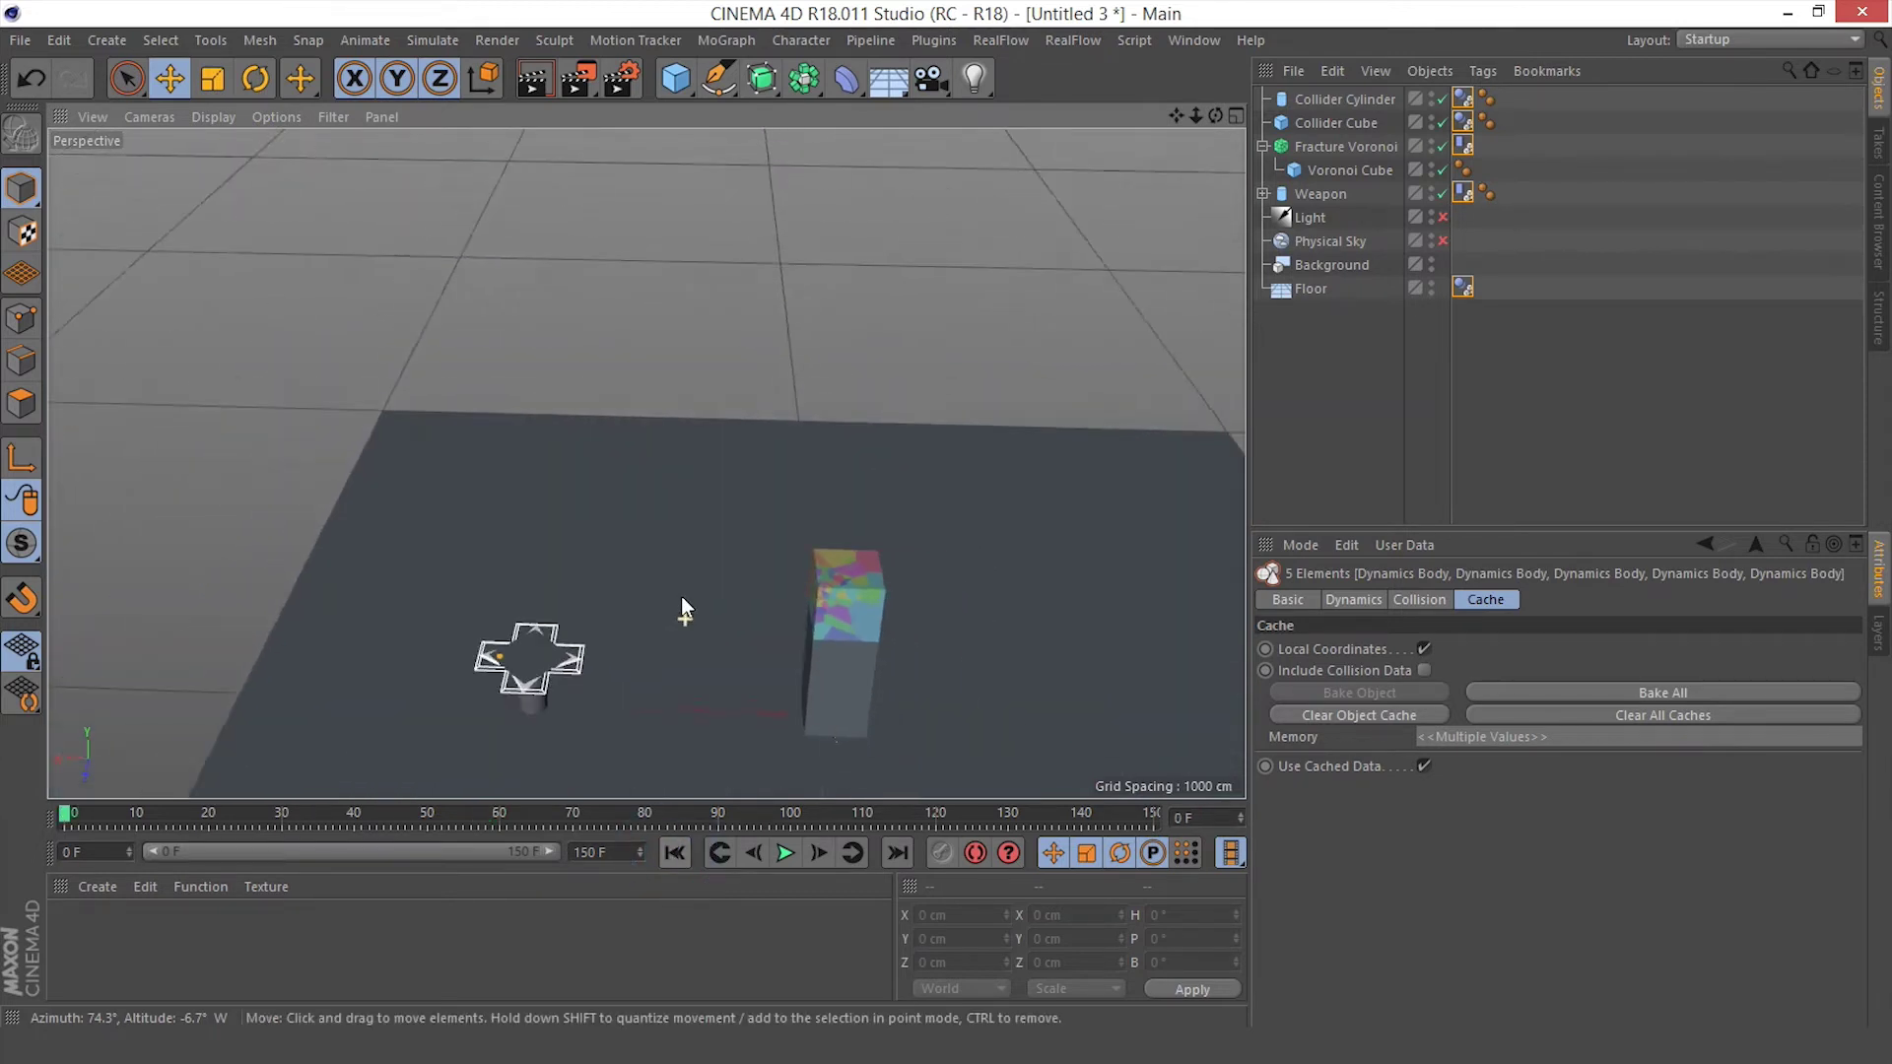
pyautogui.click(792, 859)
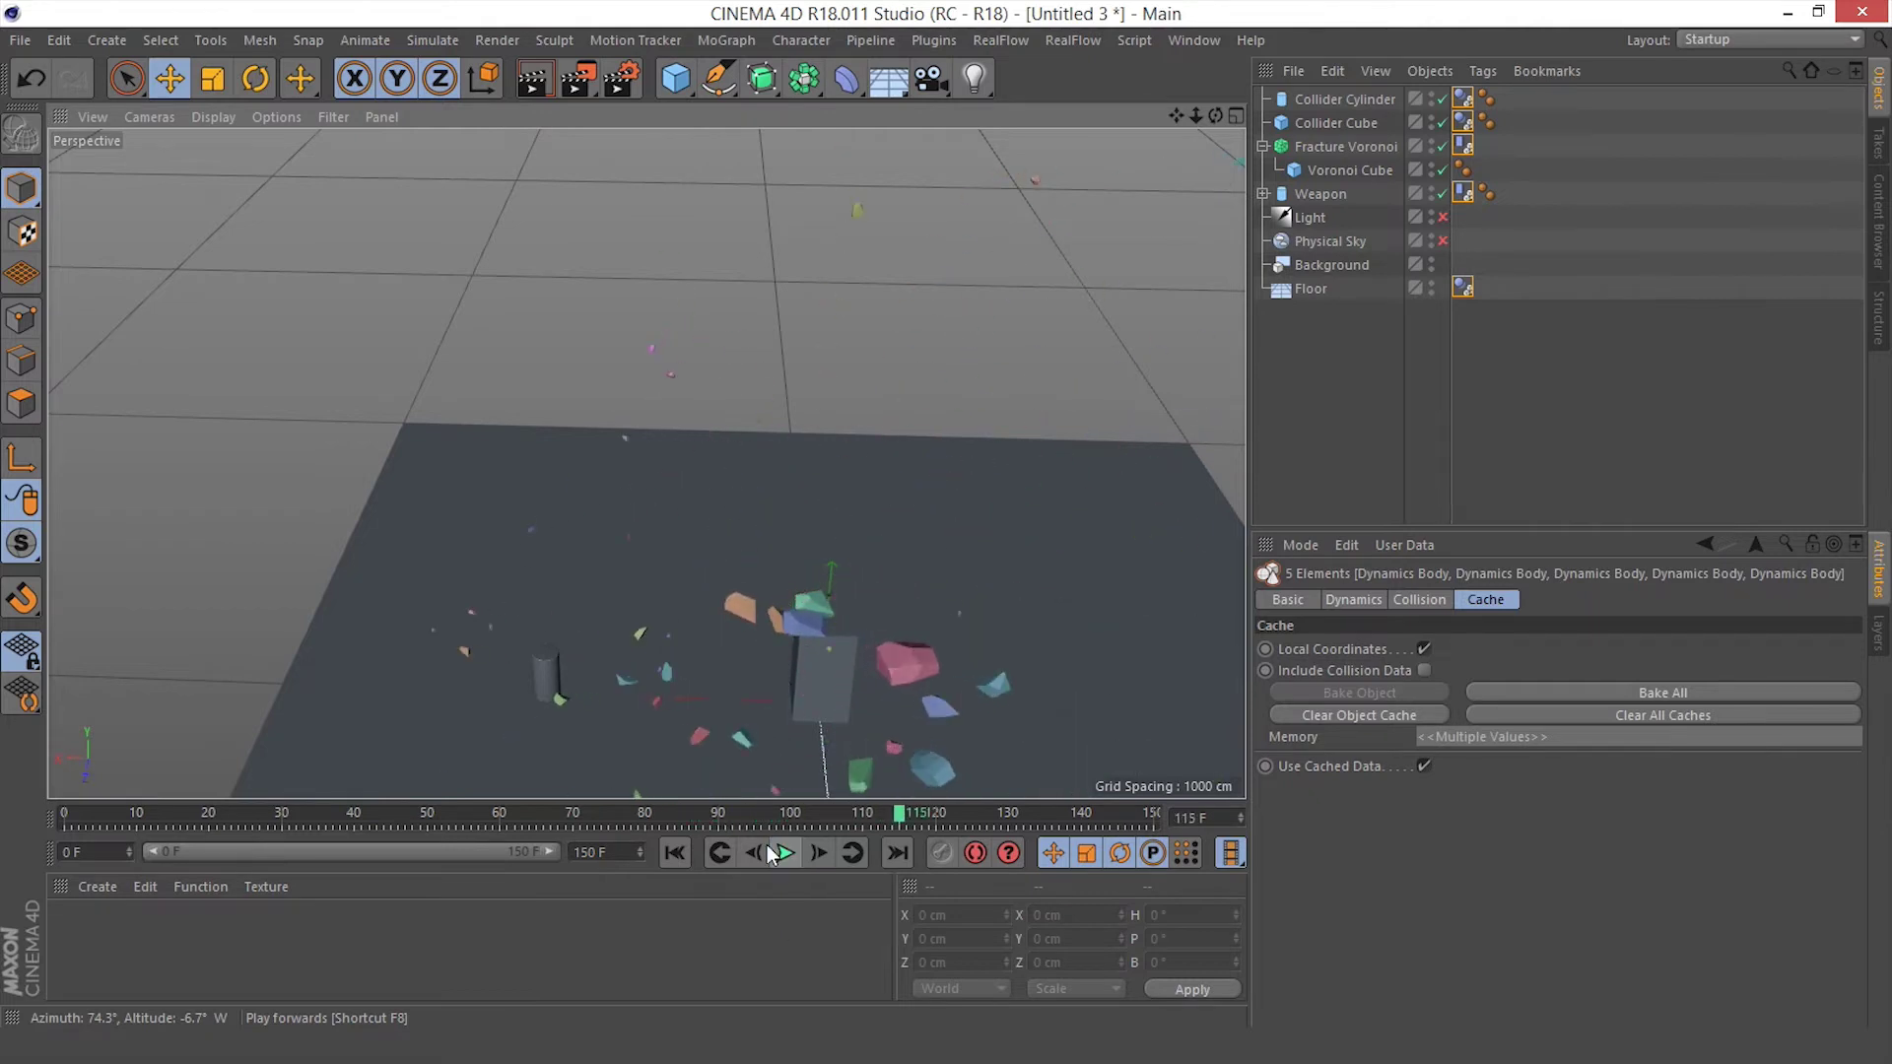
pyautogui.click(674, 853)
# Enable the Light and Physical Sky objects in the scene
pyautogui.scroll(5, 699, 607)
pyautogui.keyDown('alt'); pyautogui.moveTo(733, 647); pyautogui.dragTo(760, 624); pyautogui.keyUp('alt')
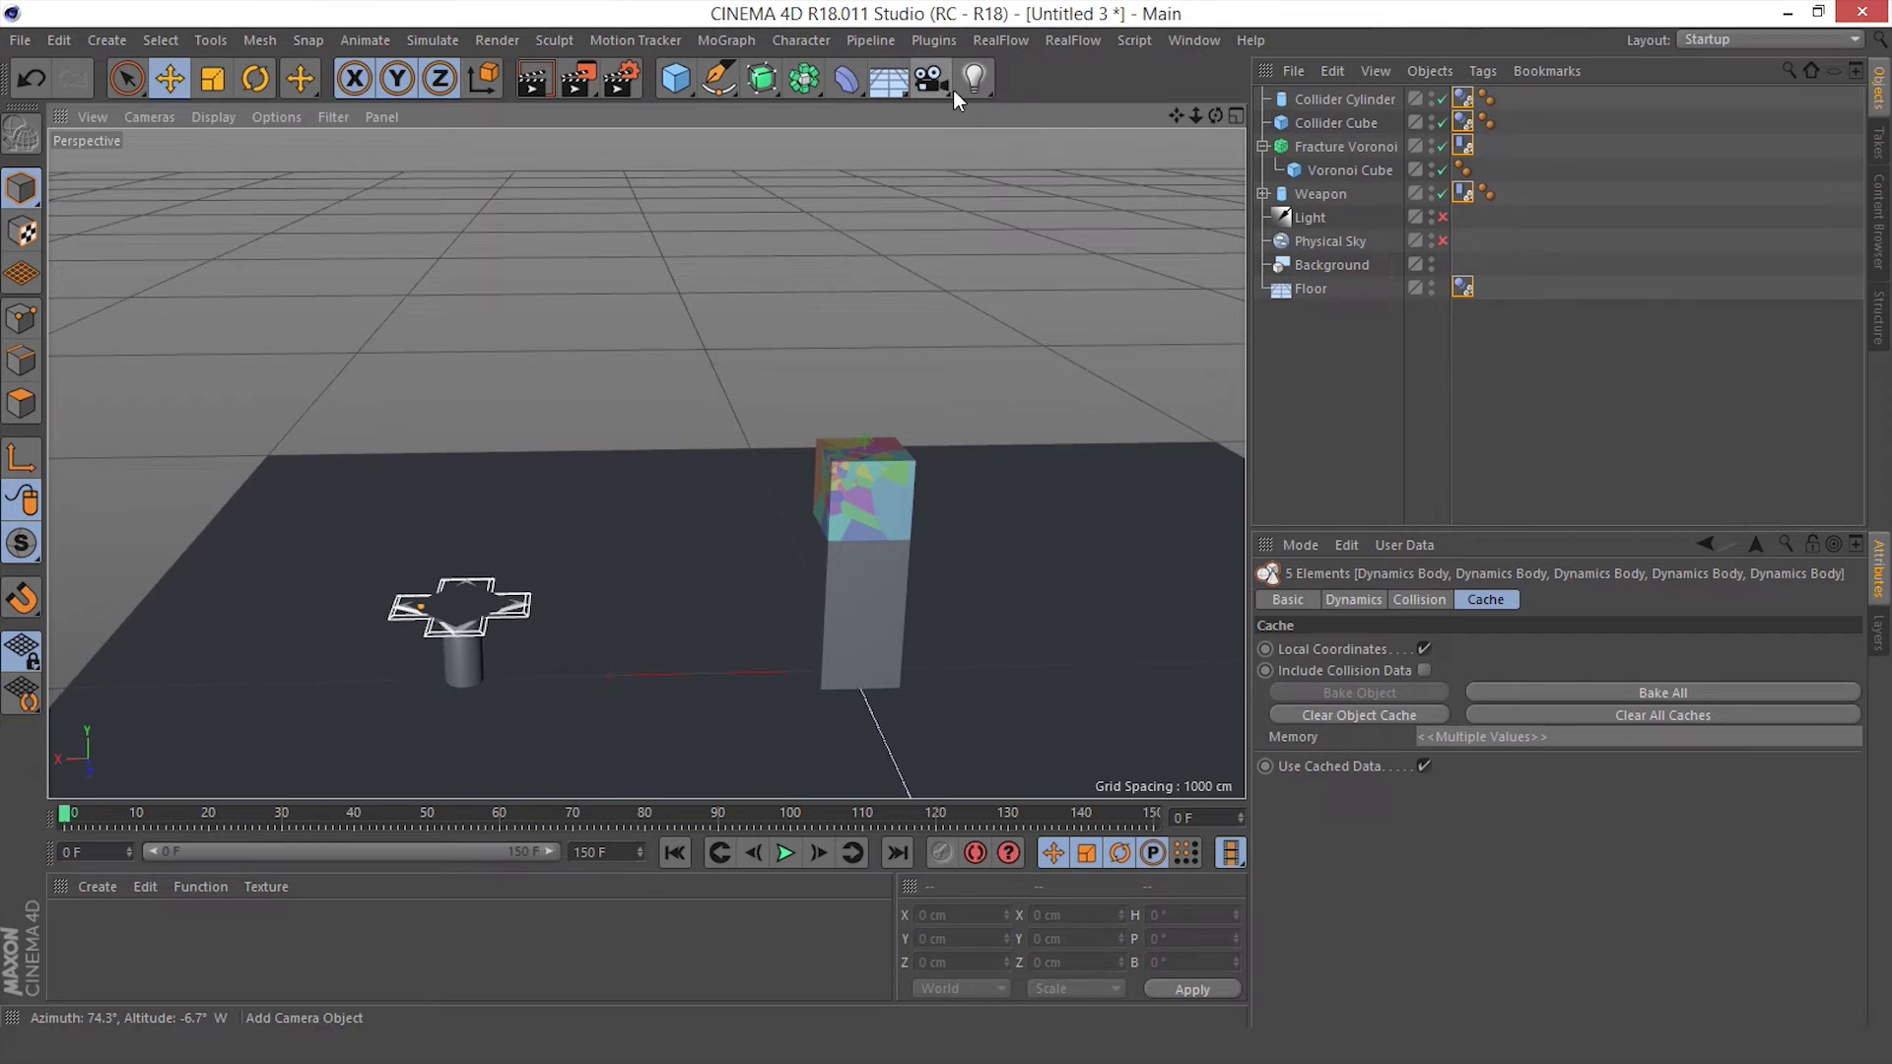
pyautogui.click(1332, 218)
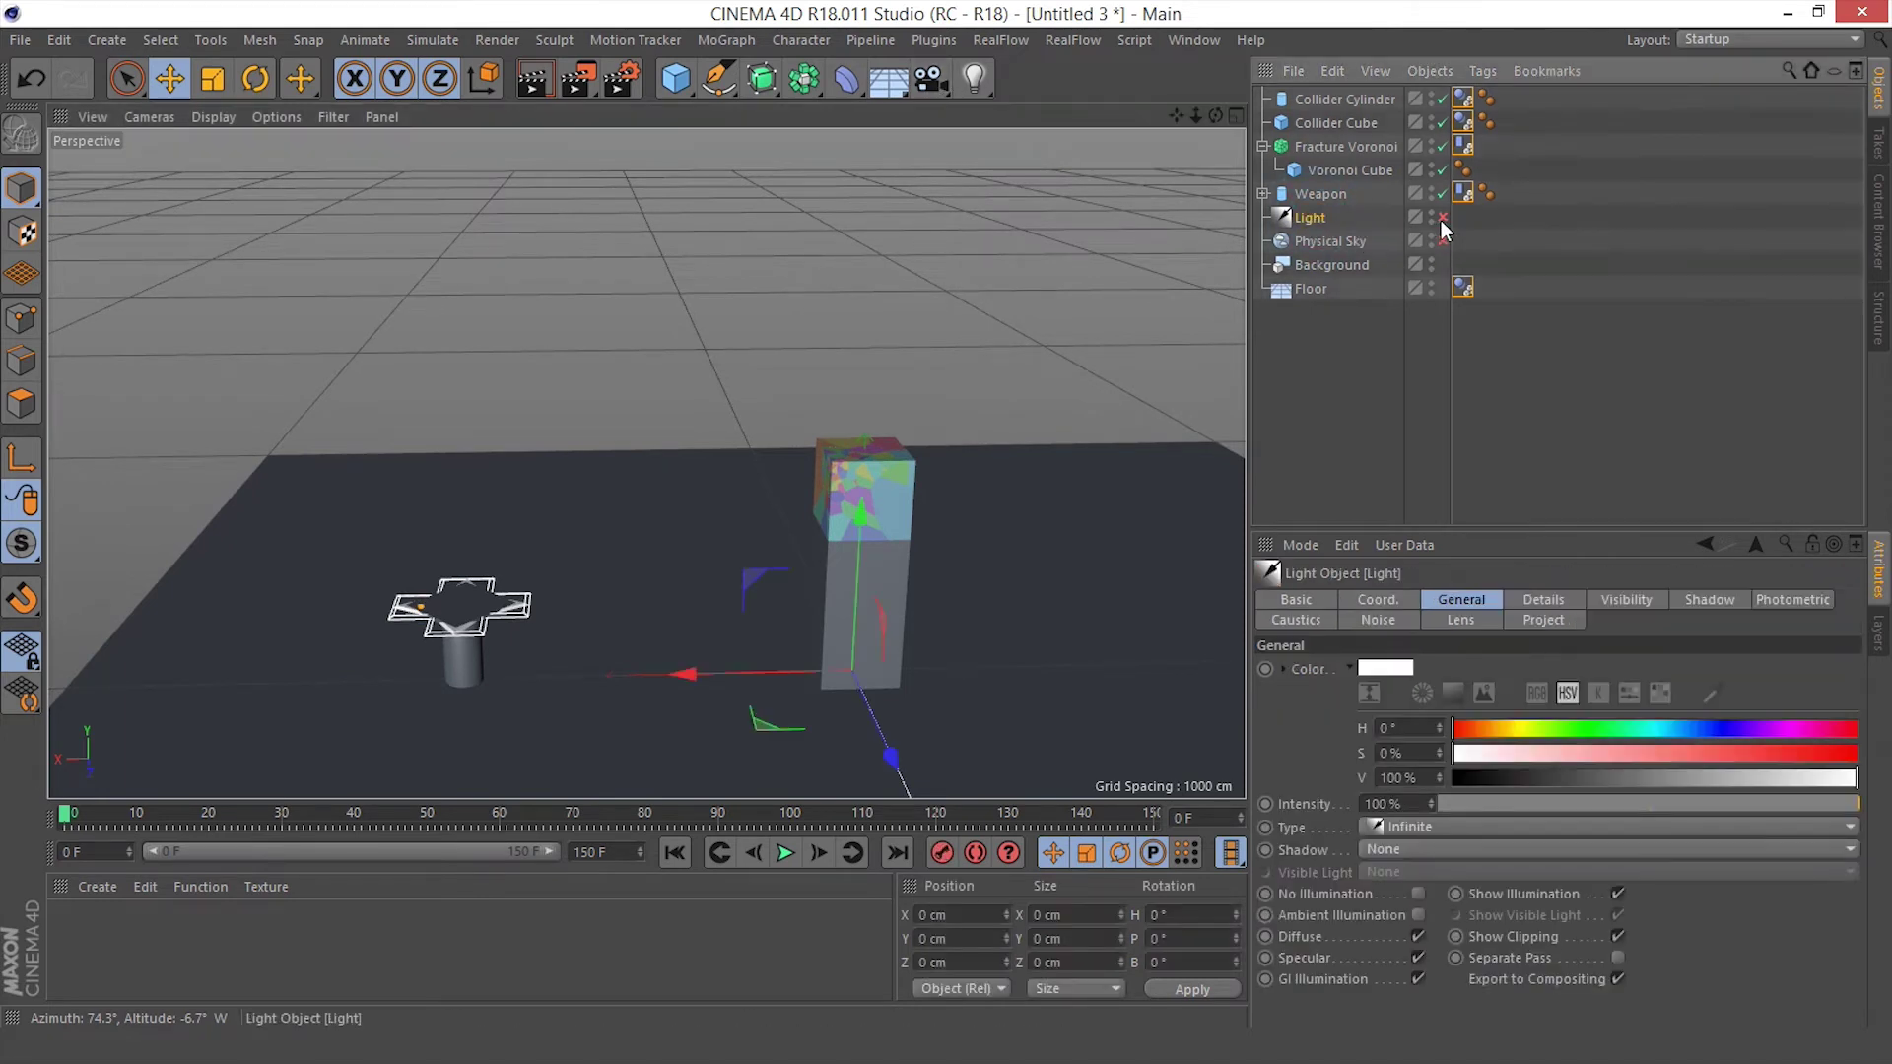
pyautogui.click(1443, 217)
pyautogui.click(1356, 240)
pyautogui.click(1443, 241)
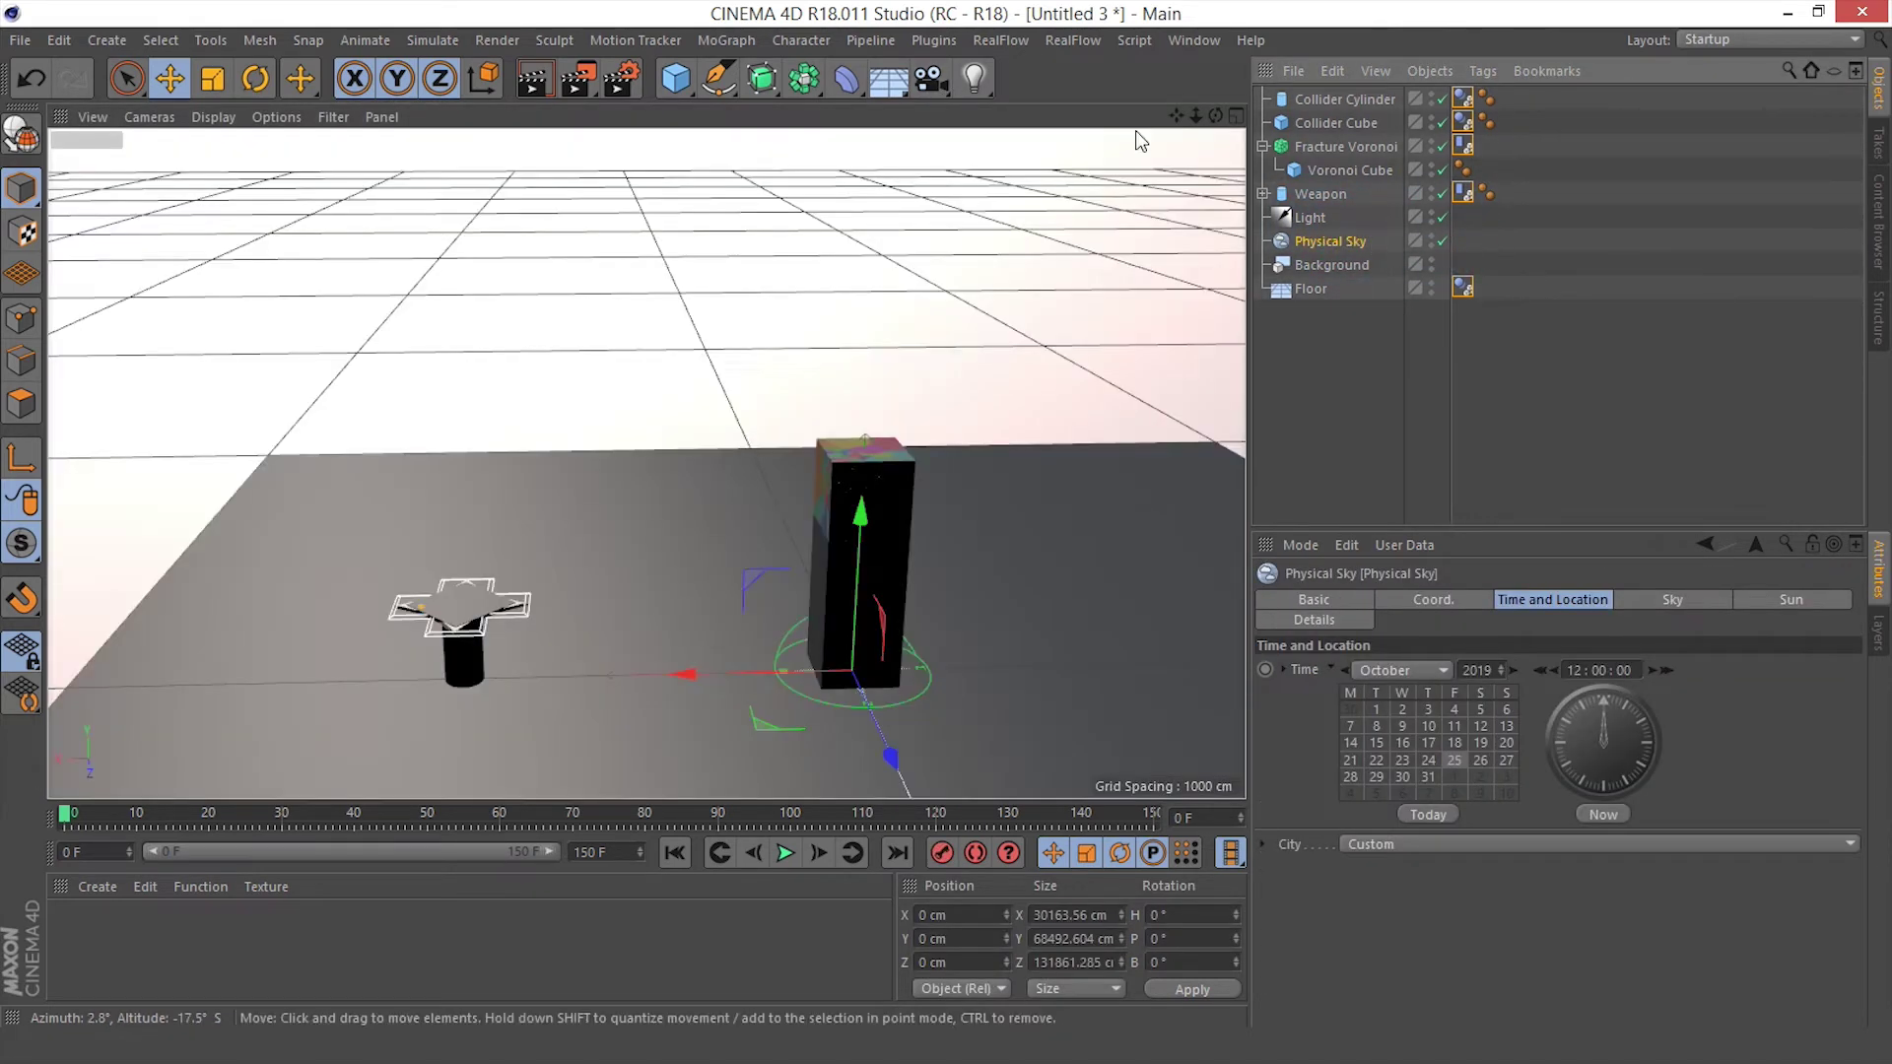
# Add an Area Light and place it inside a new MoGraph Cloner
pyautogui.click(974, 79)
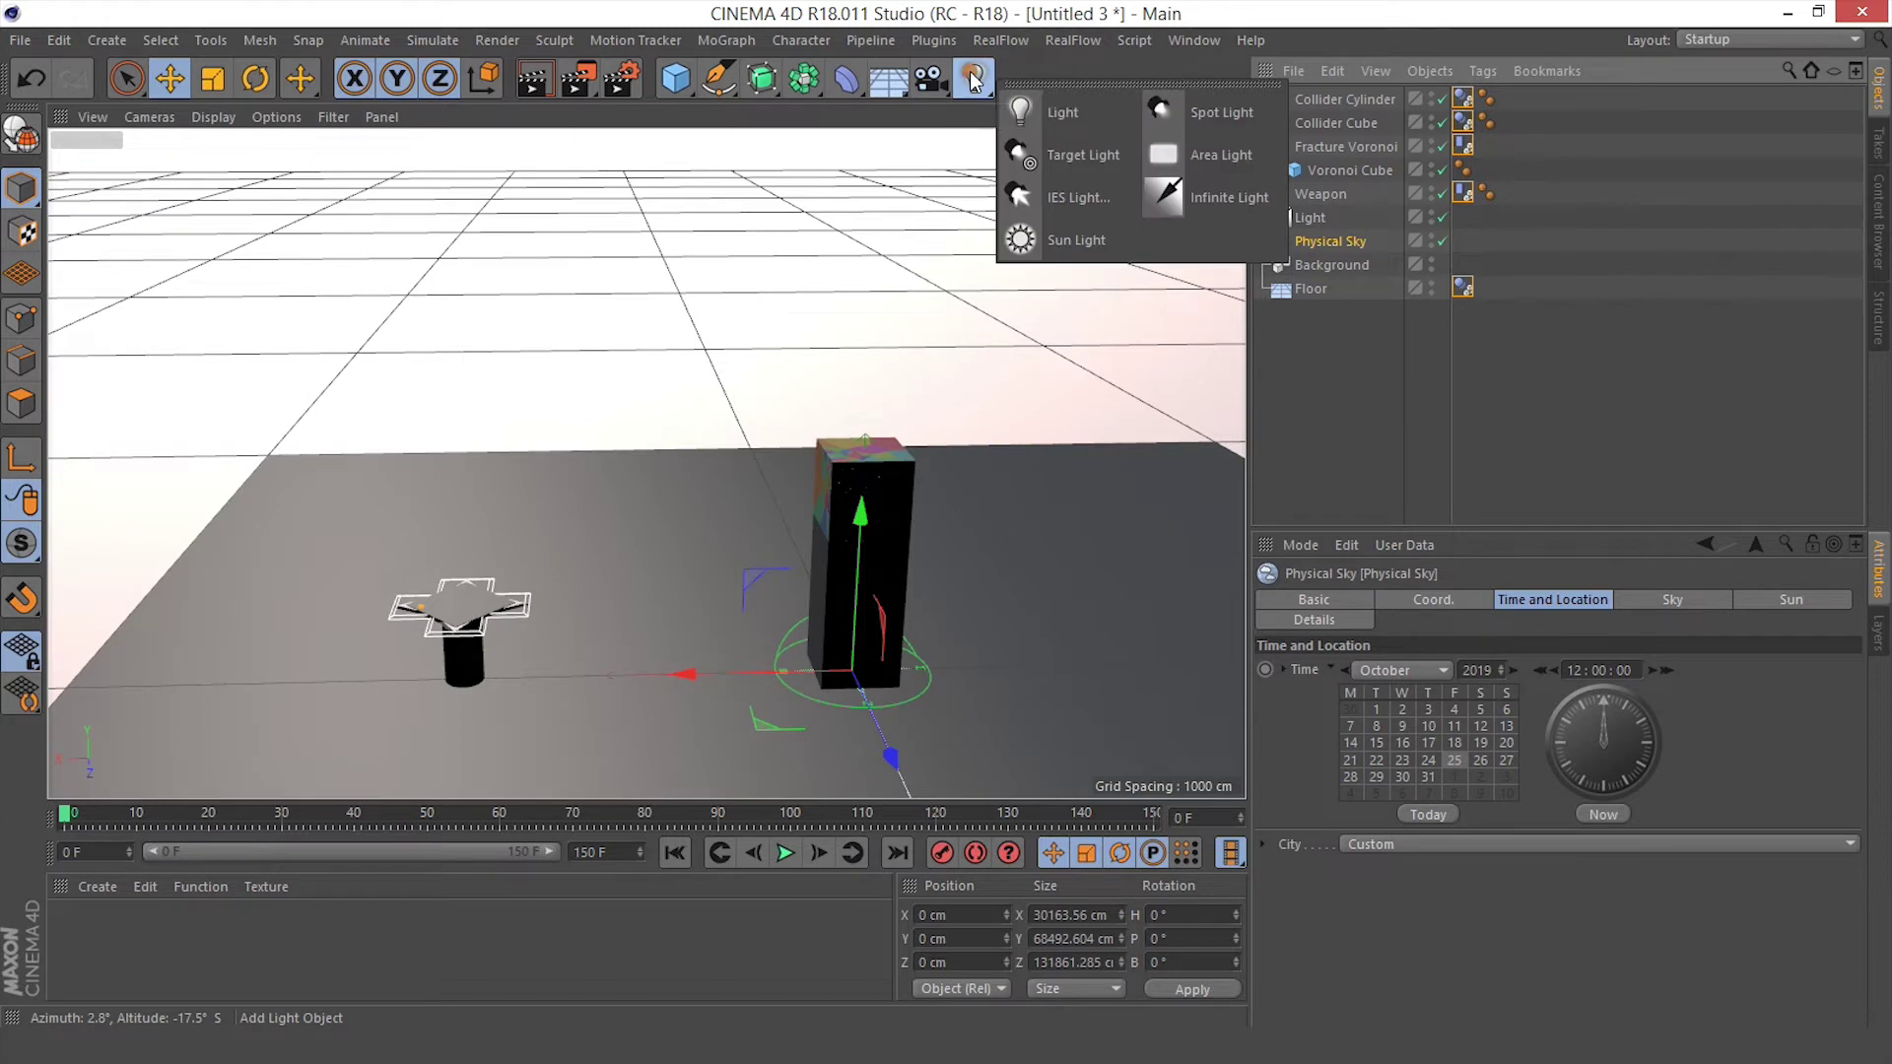
pyautogui.click(1235, 164)
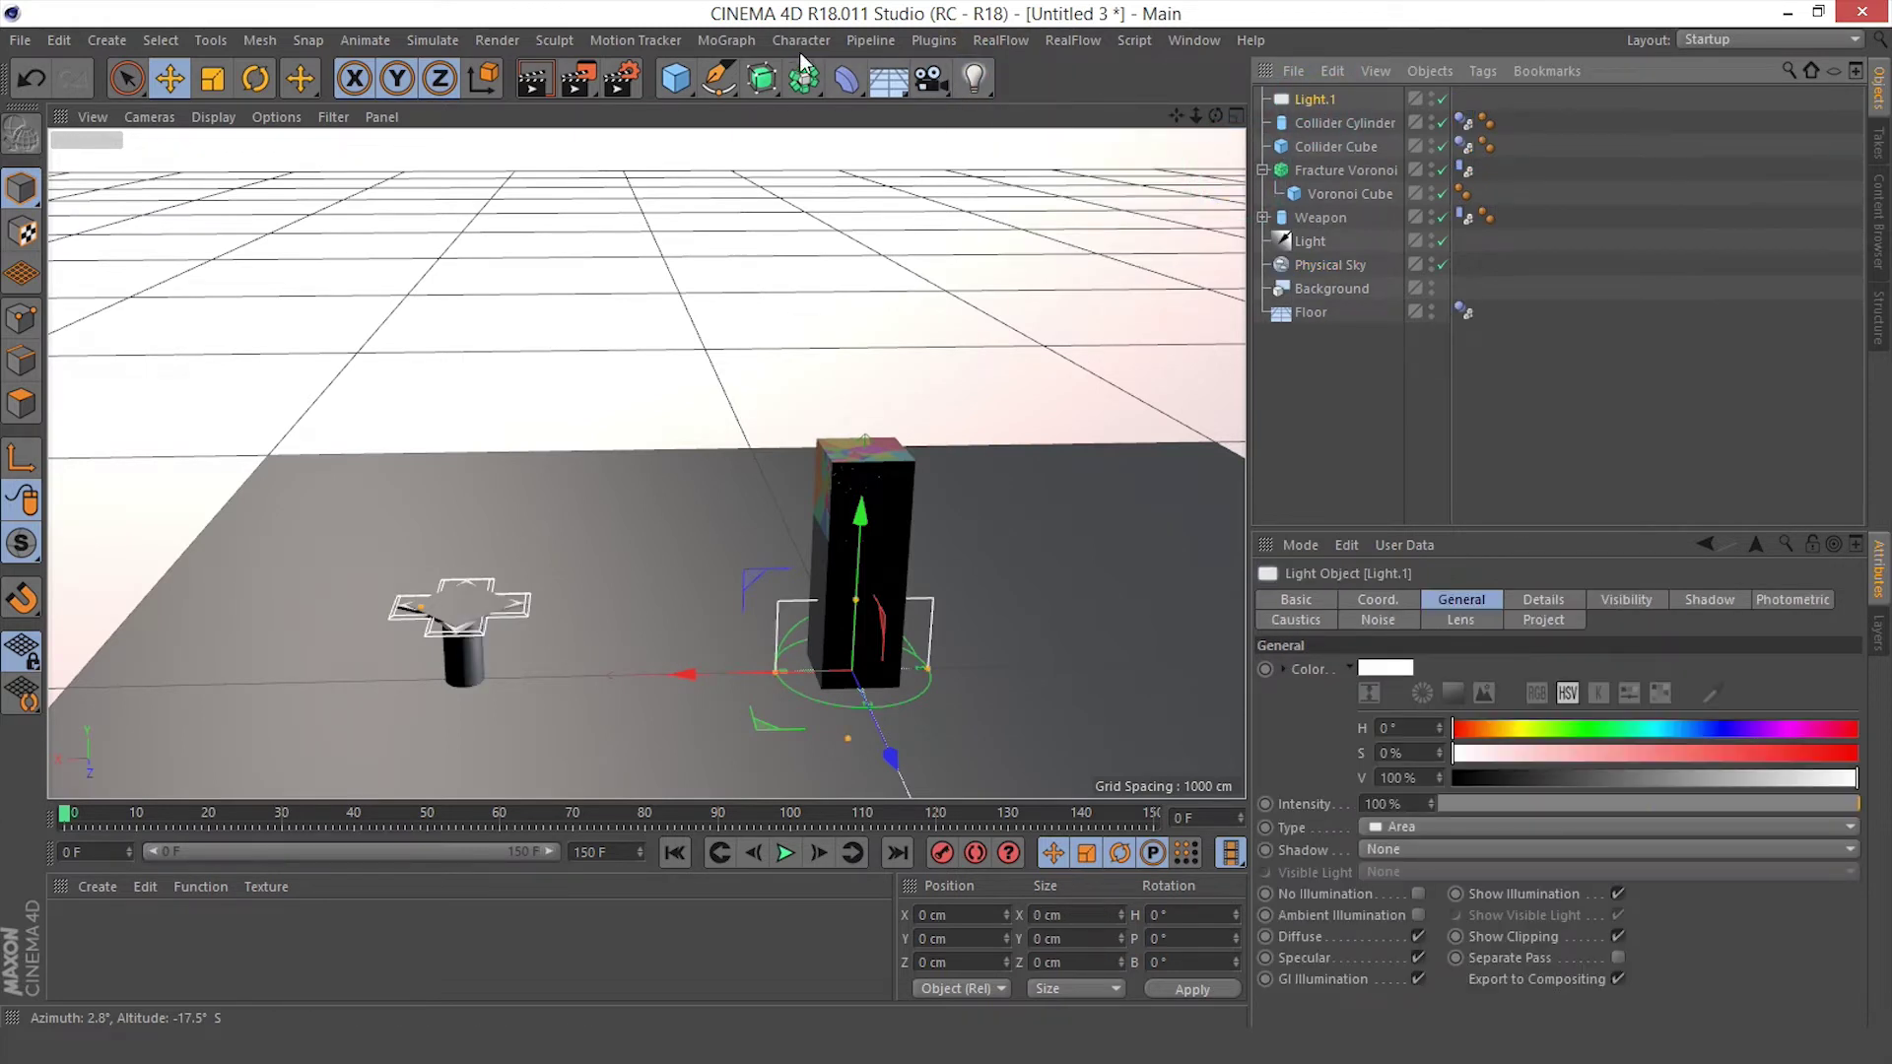
pyautogui.click(726, 39)
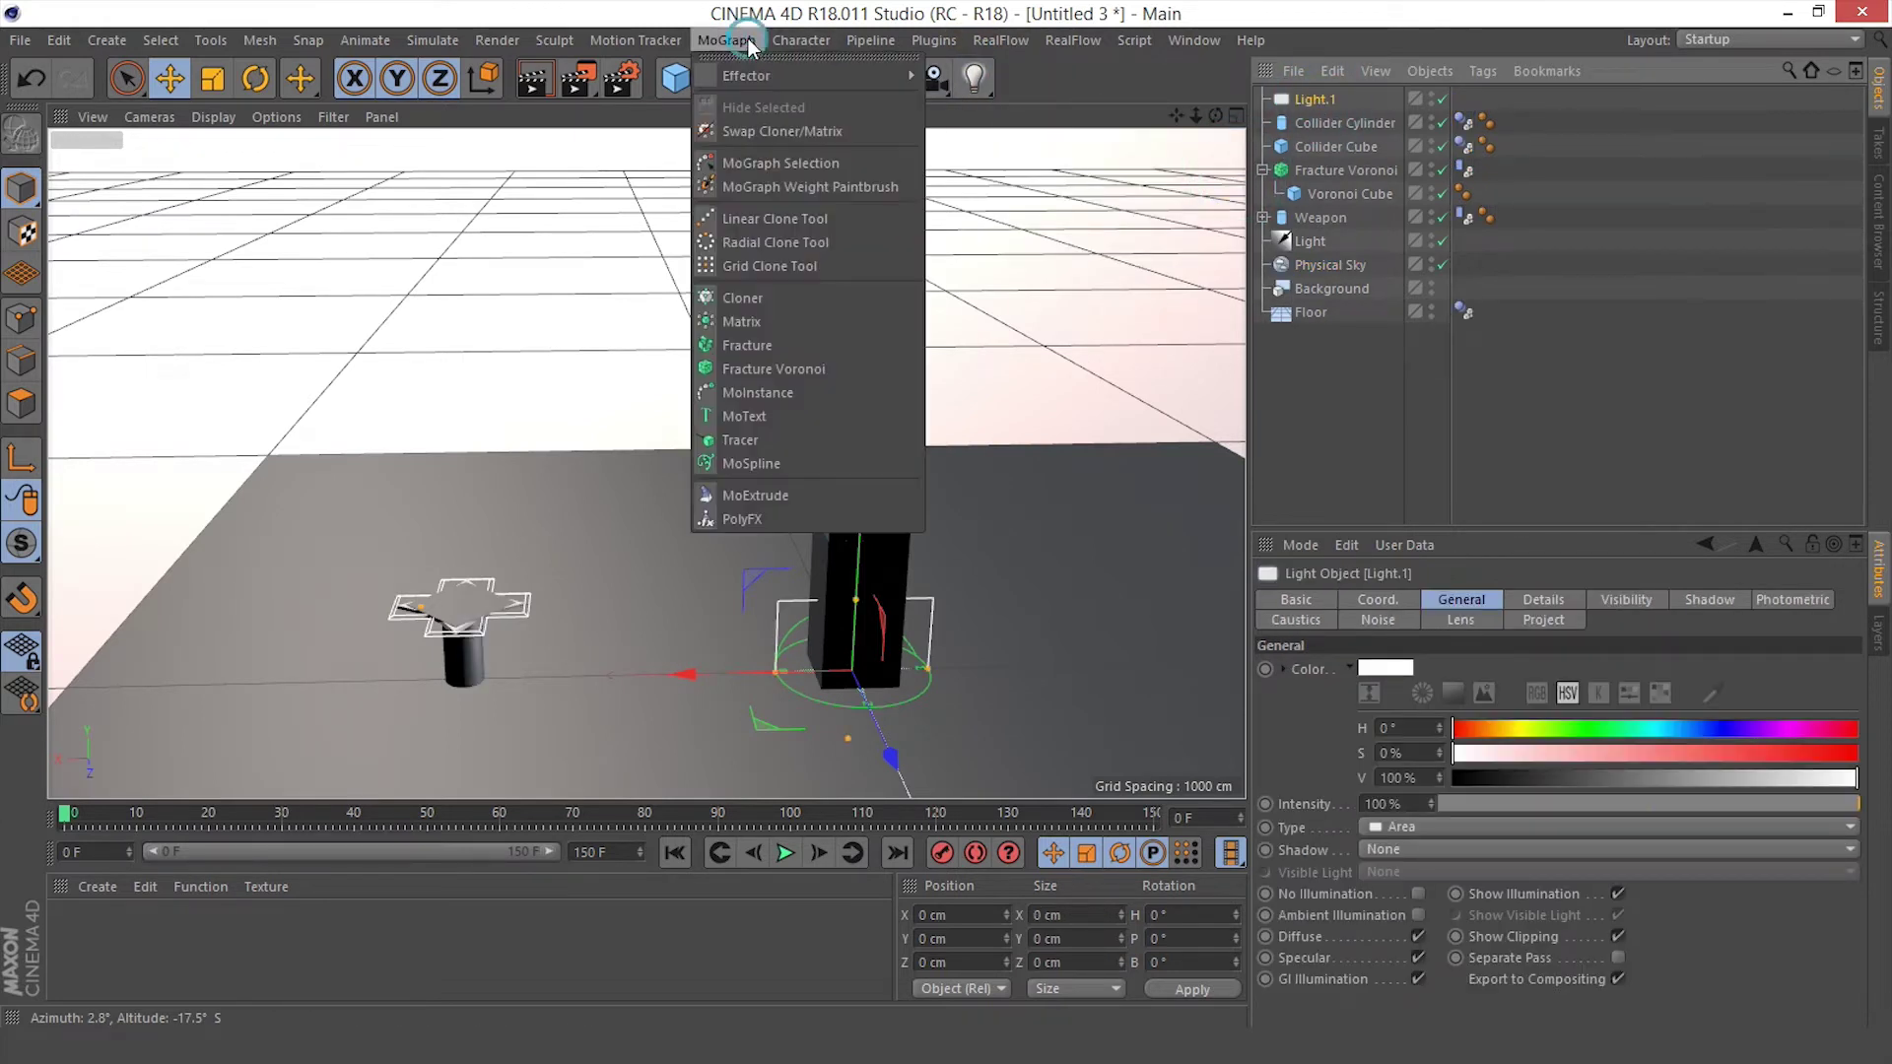
pyautogui.click(771, 297)
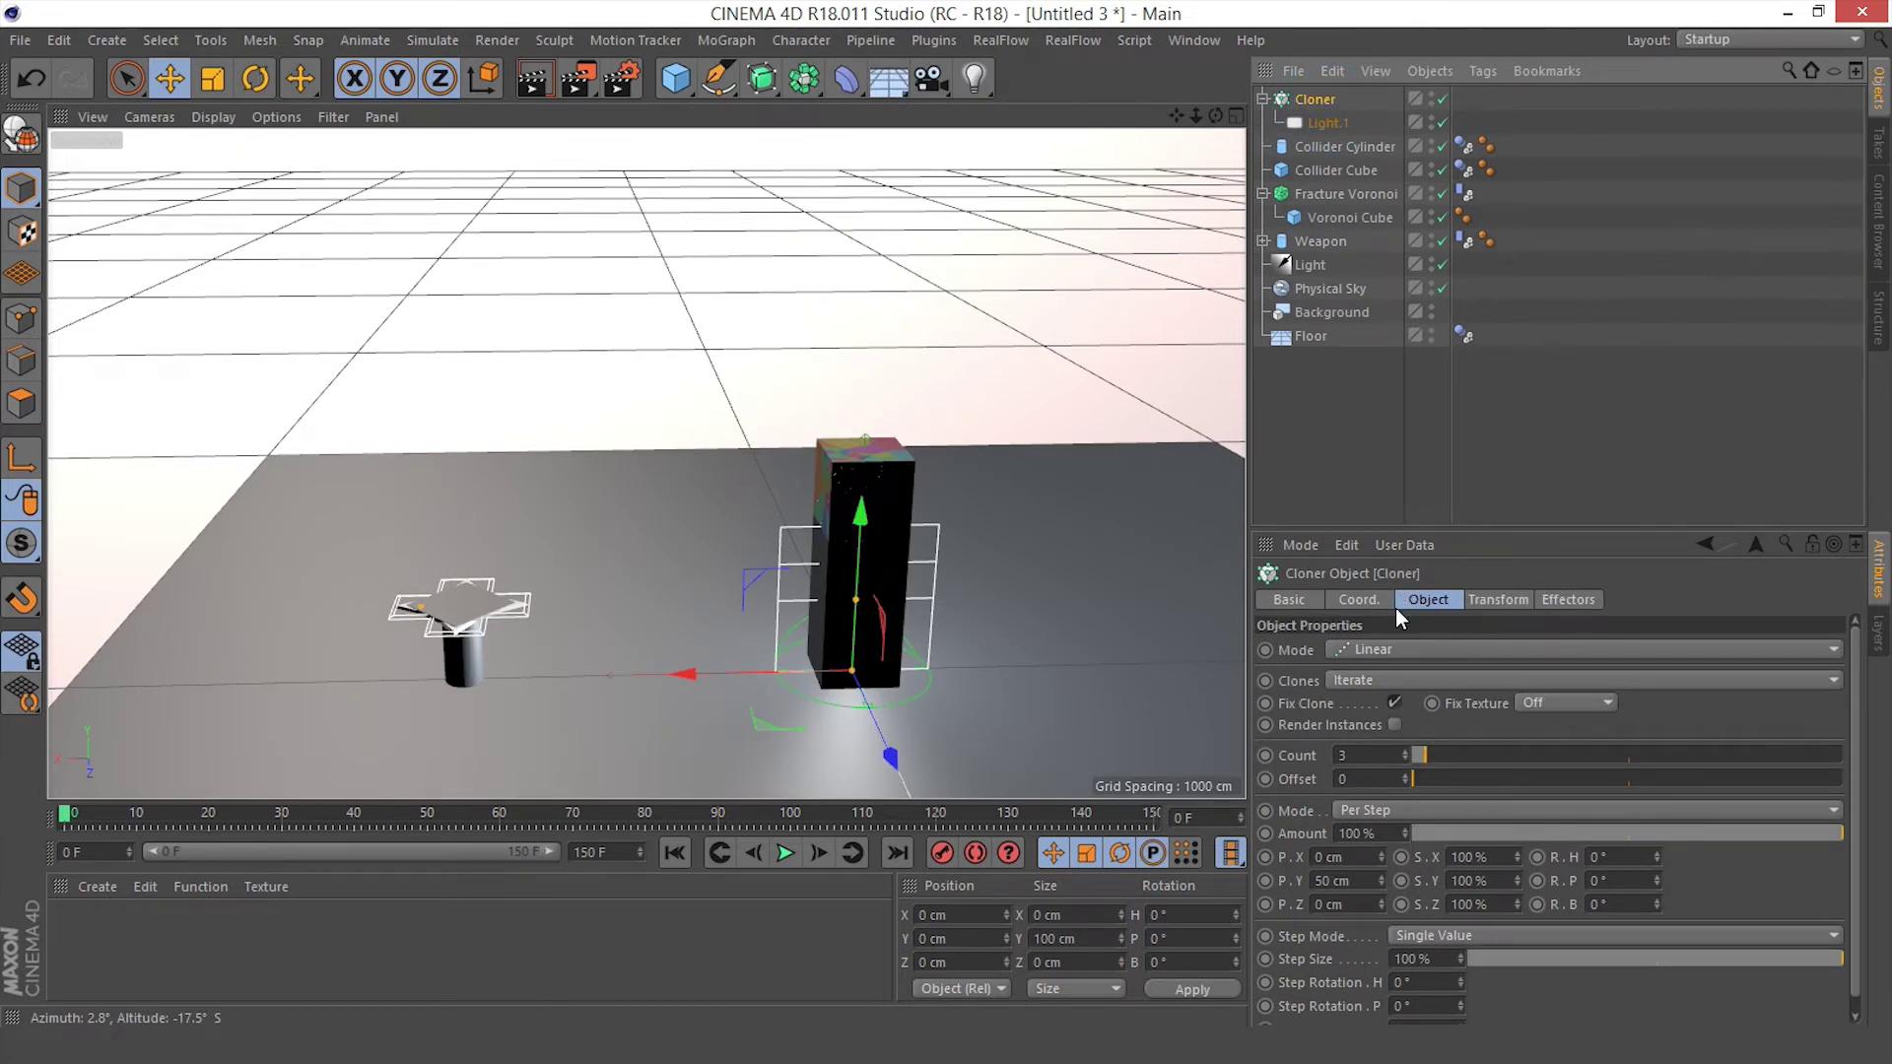
# Set the Cloner to Radial mode with a count of 2, a radius of 1000 cm and the XZ plane
pyautogui.click(1364, 650)
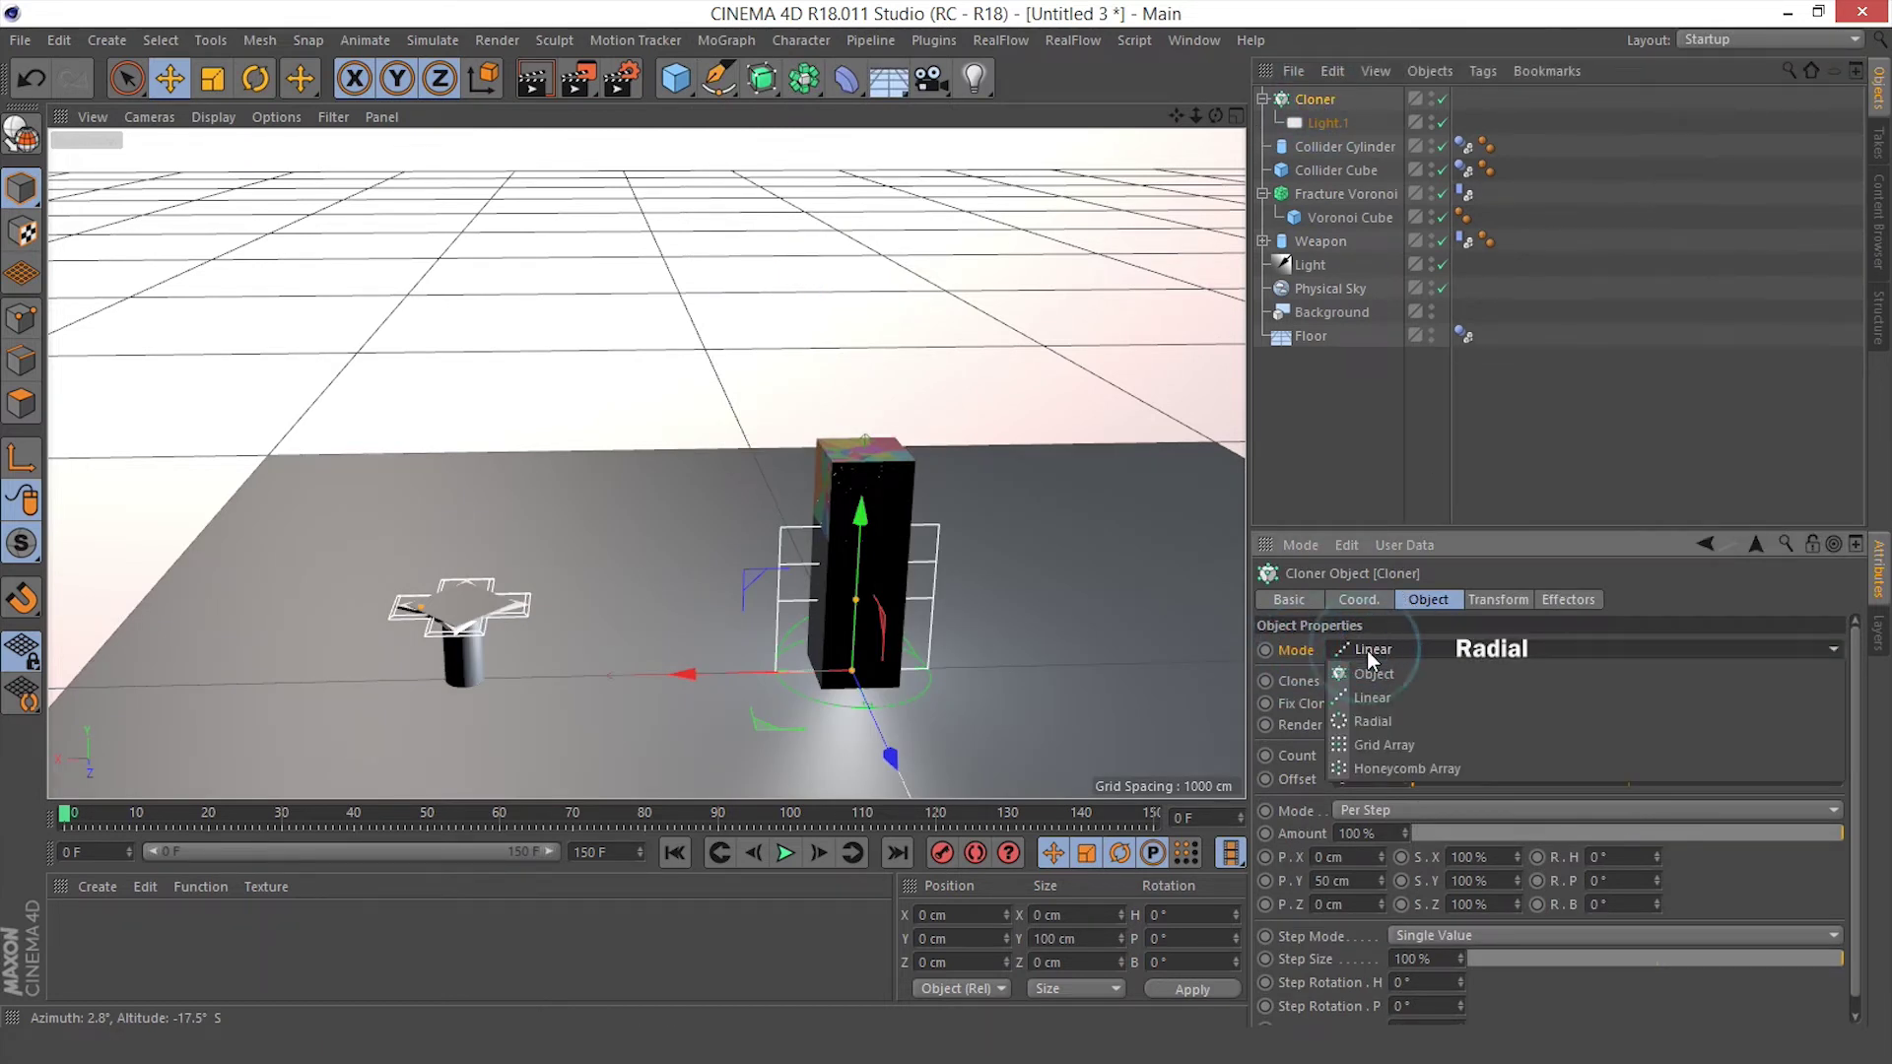
pyautogui.click(1375, 725)
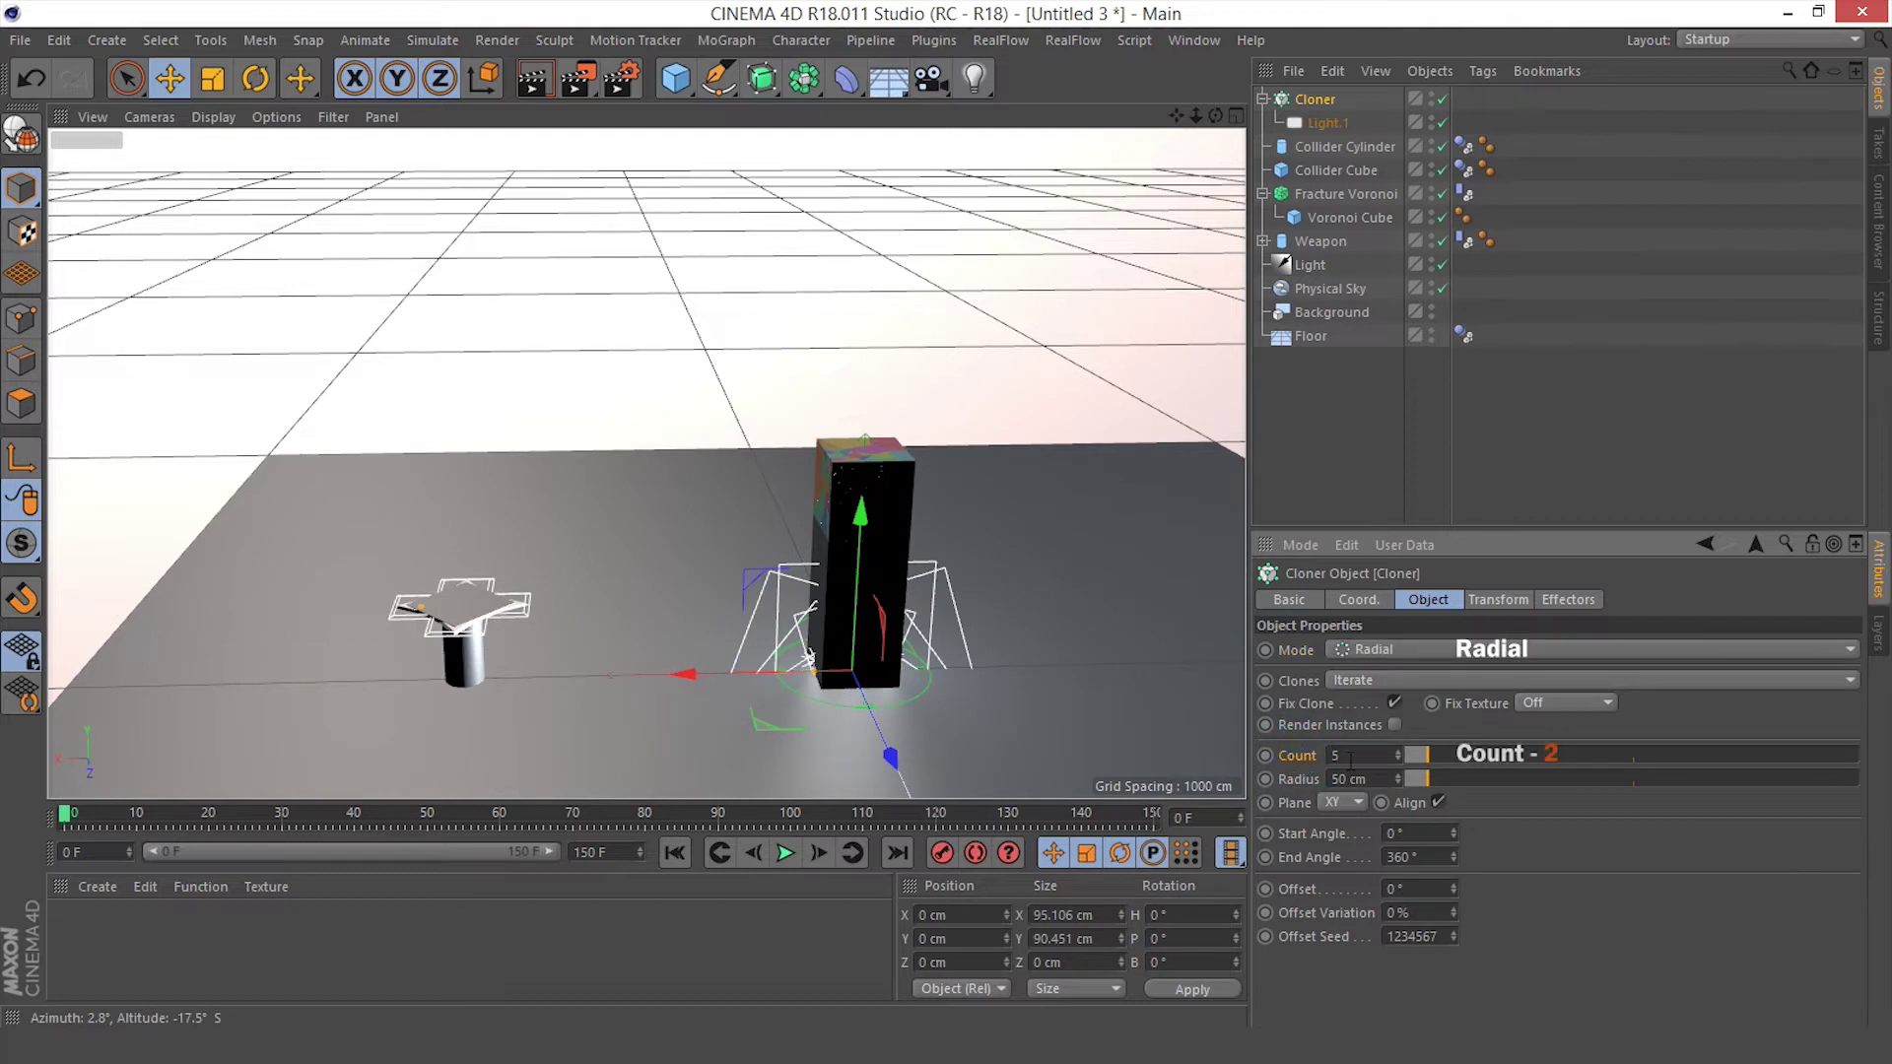
pyautogui.write('2')
pyautogui.press('Return')
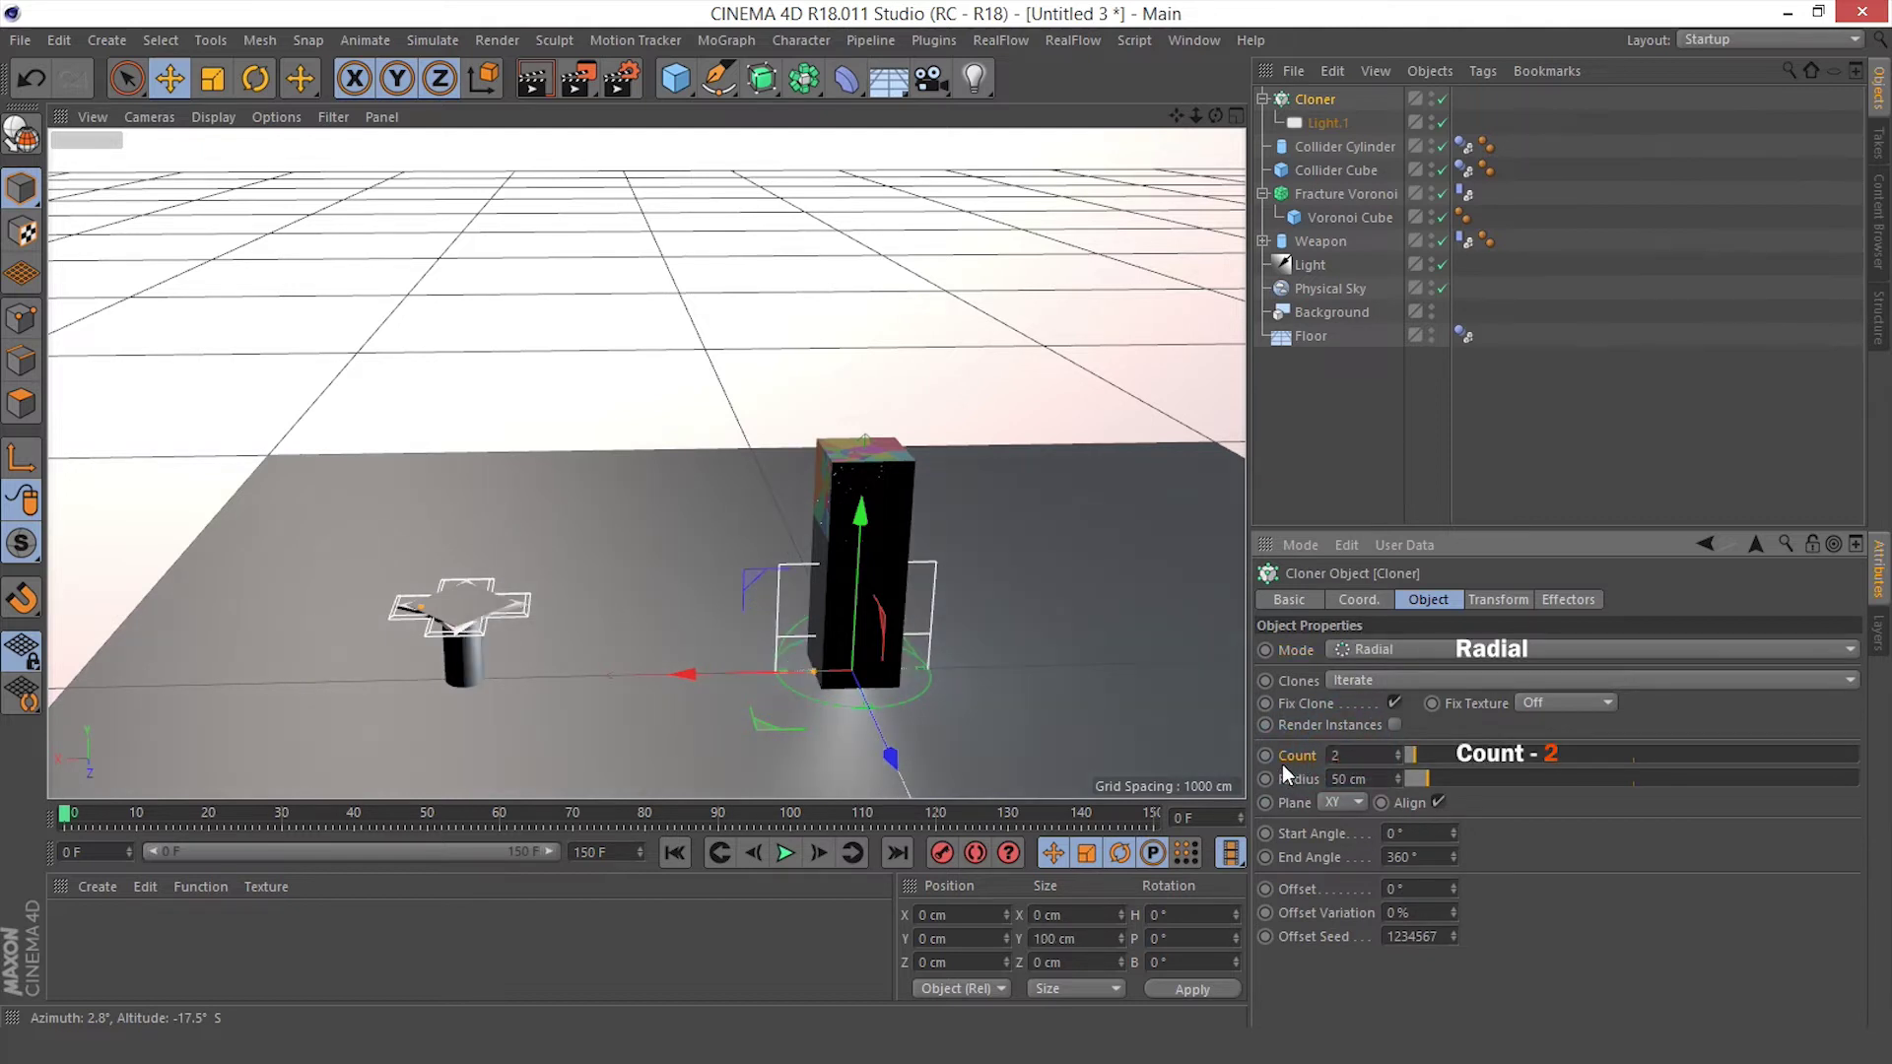
pyautogui.click(1366, 783)
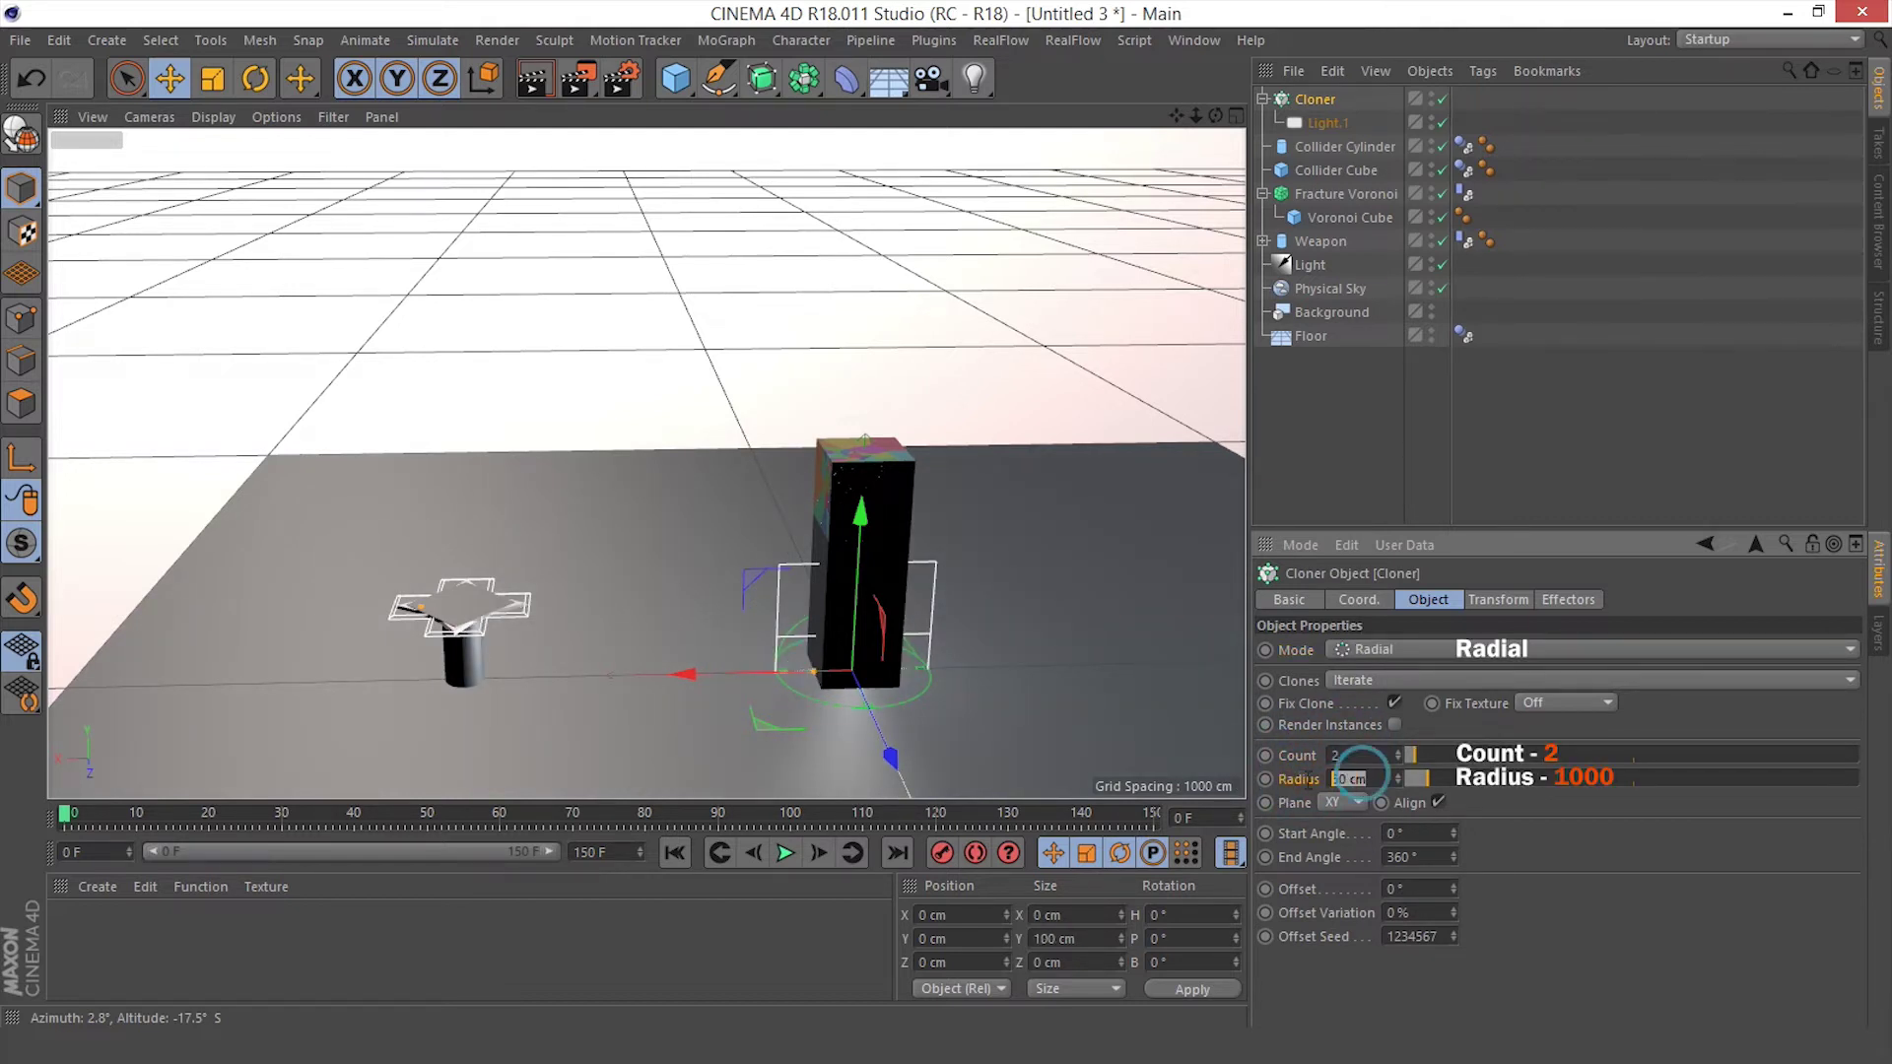
pyautogui.write('1000')
pyautogui.press('Return')
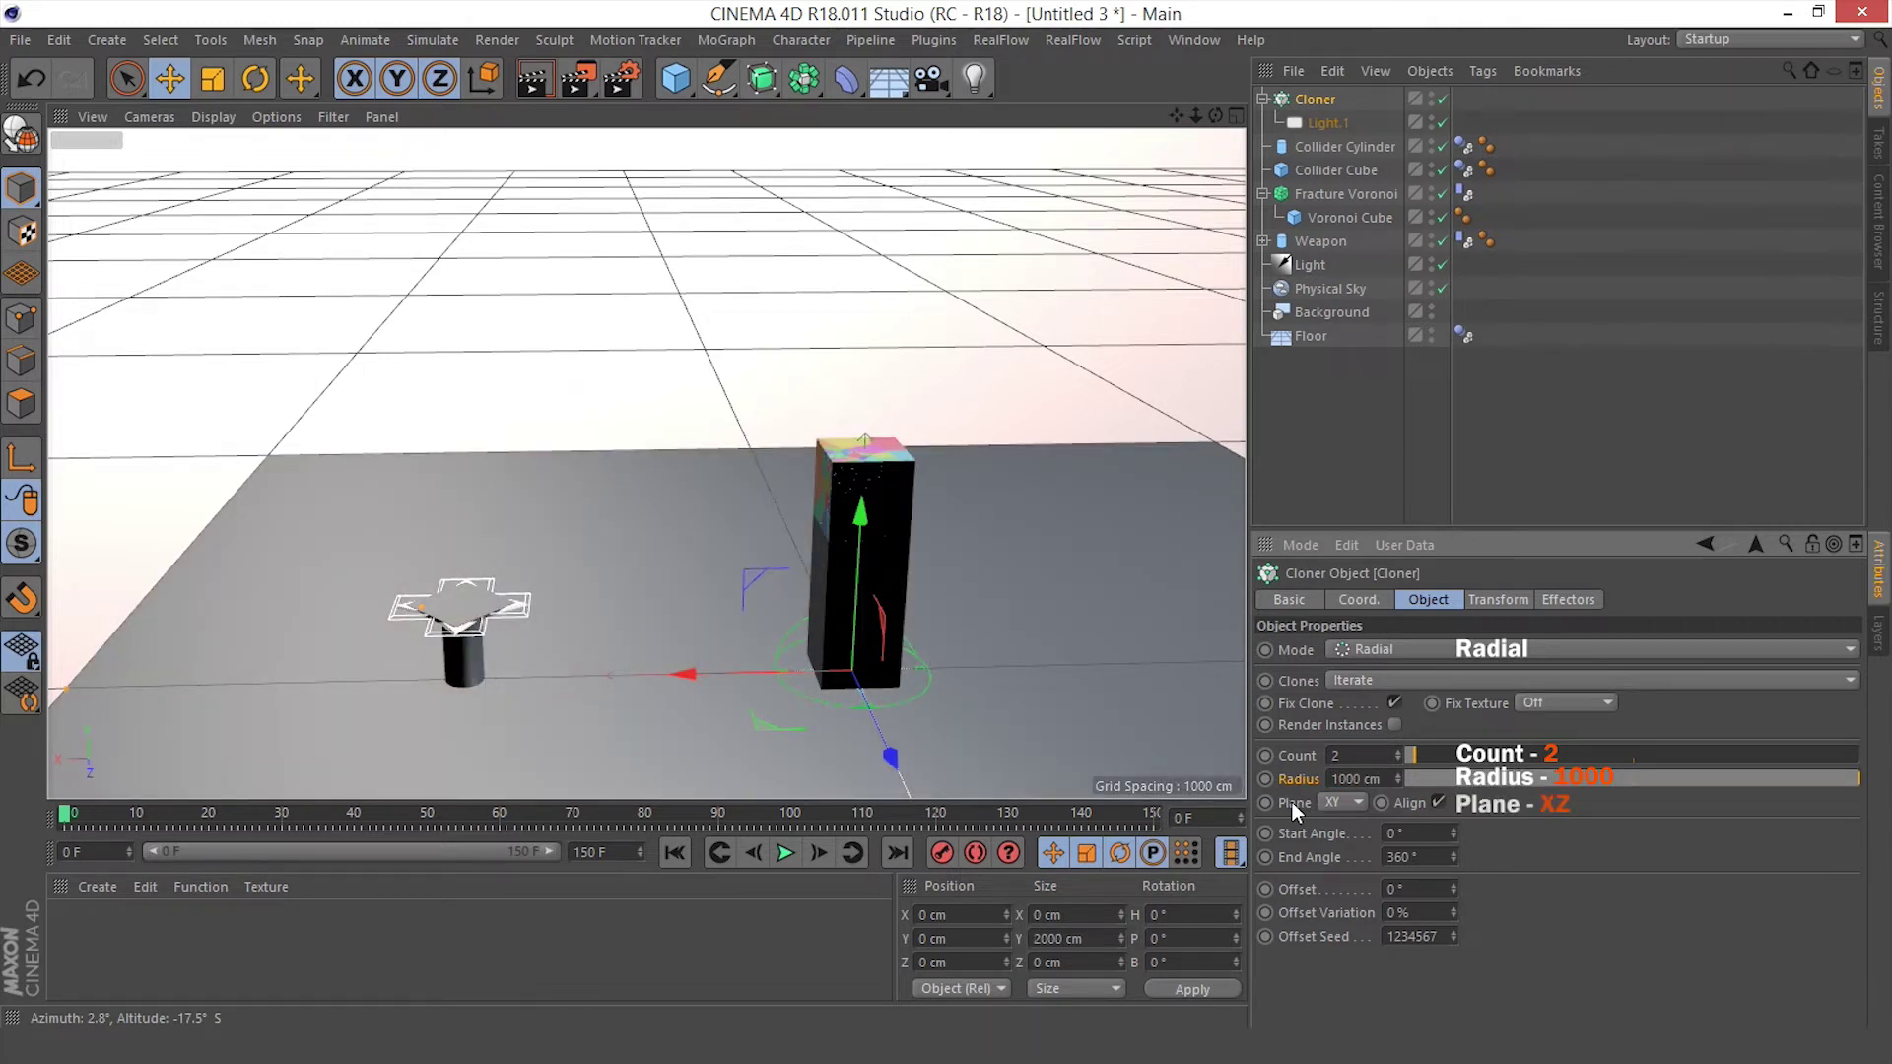
pyautogui.click(1351, 869)
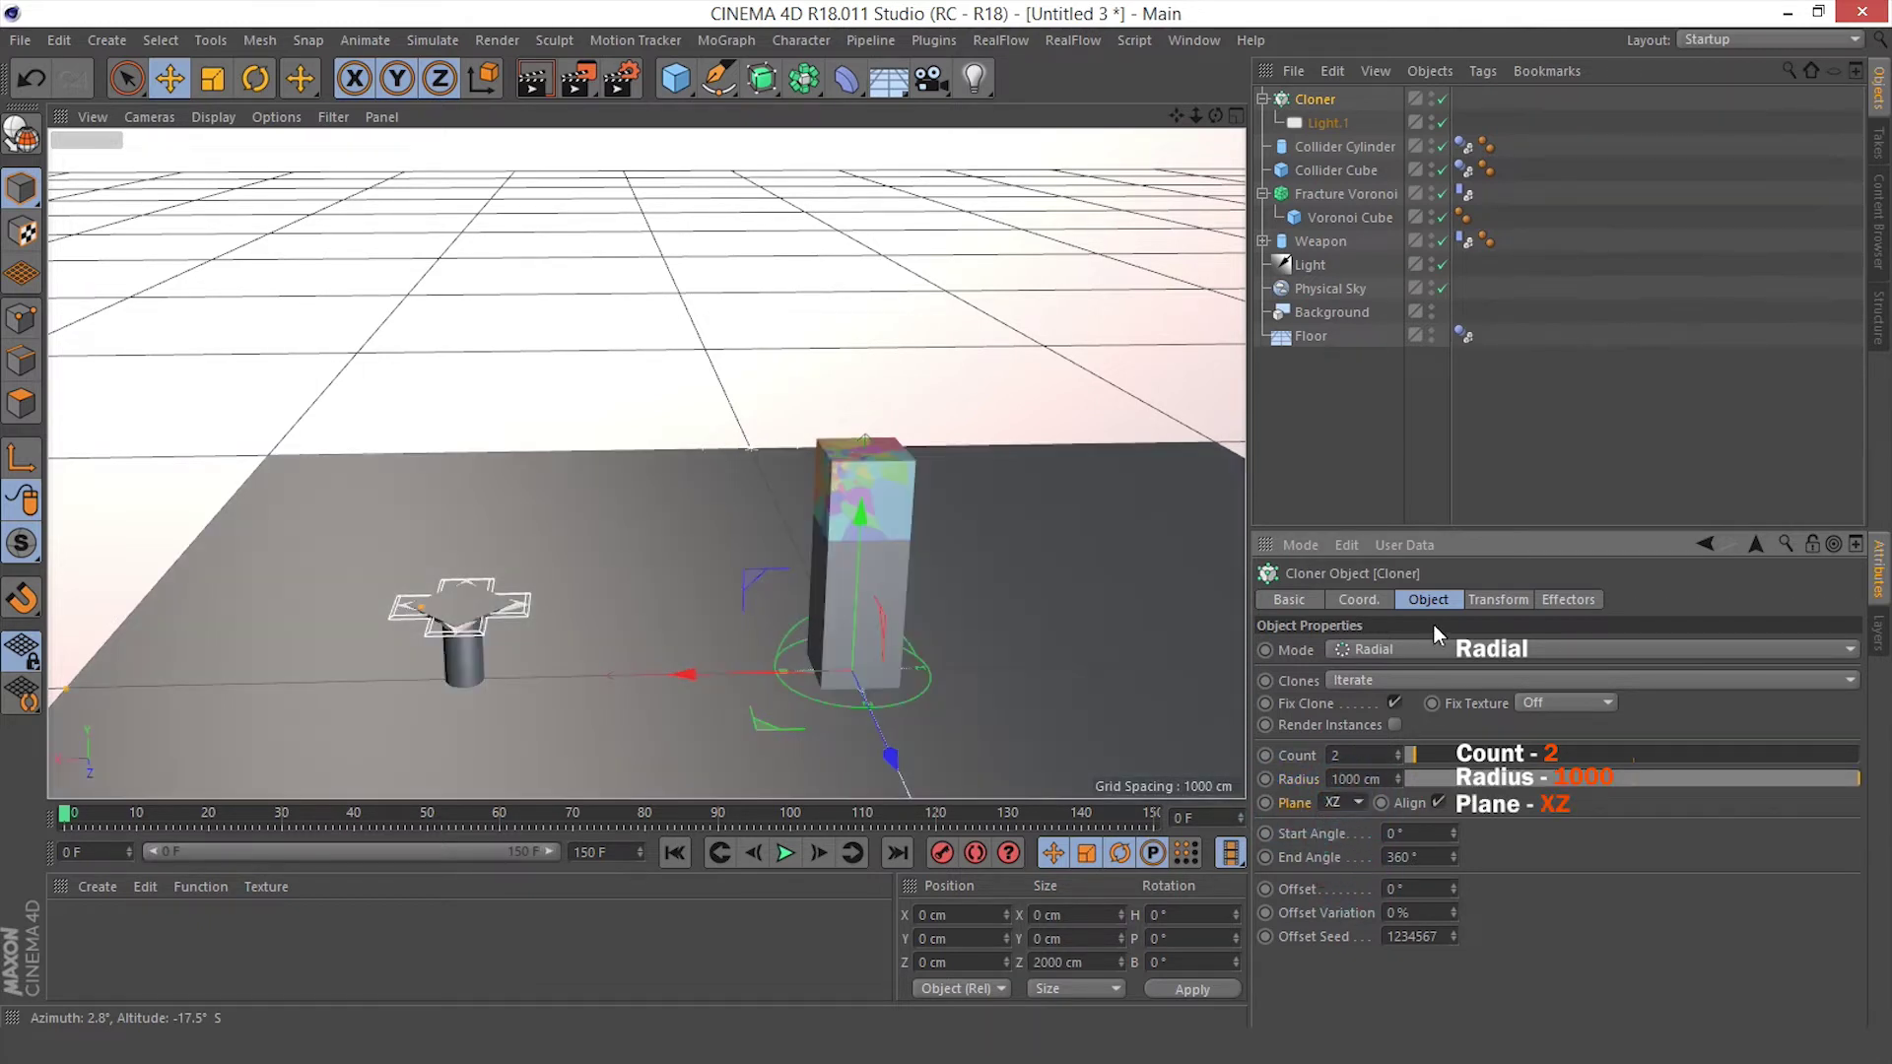
# Raise the Cloner by setting its Y position to 500 cm
pyautogui.click(1355, 601)
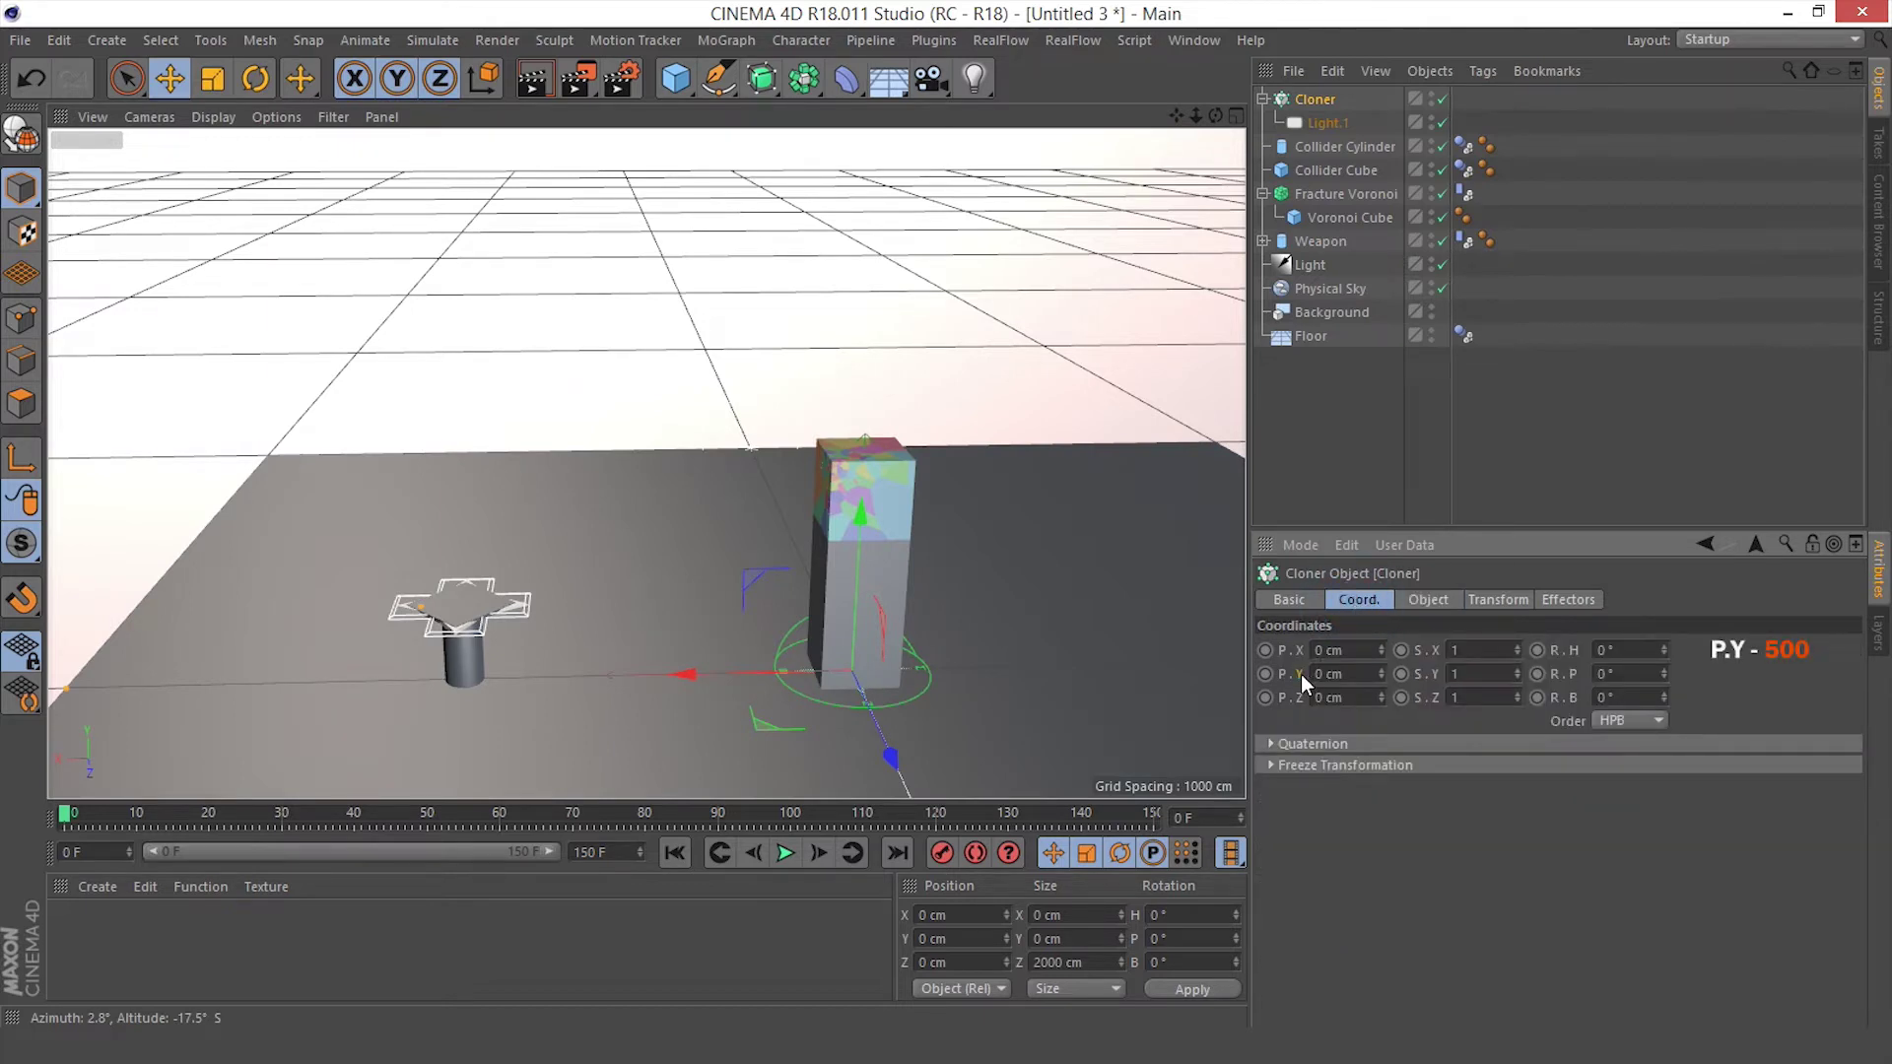
pyautogui.moveTo(1344, 675); pyautogui.dragTo(1226, 677)
pyautogui.write('500')
pyautogui.press('Return')
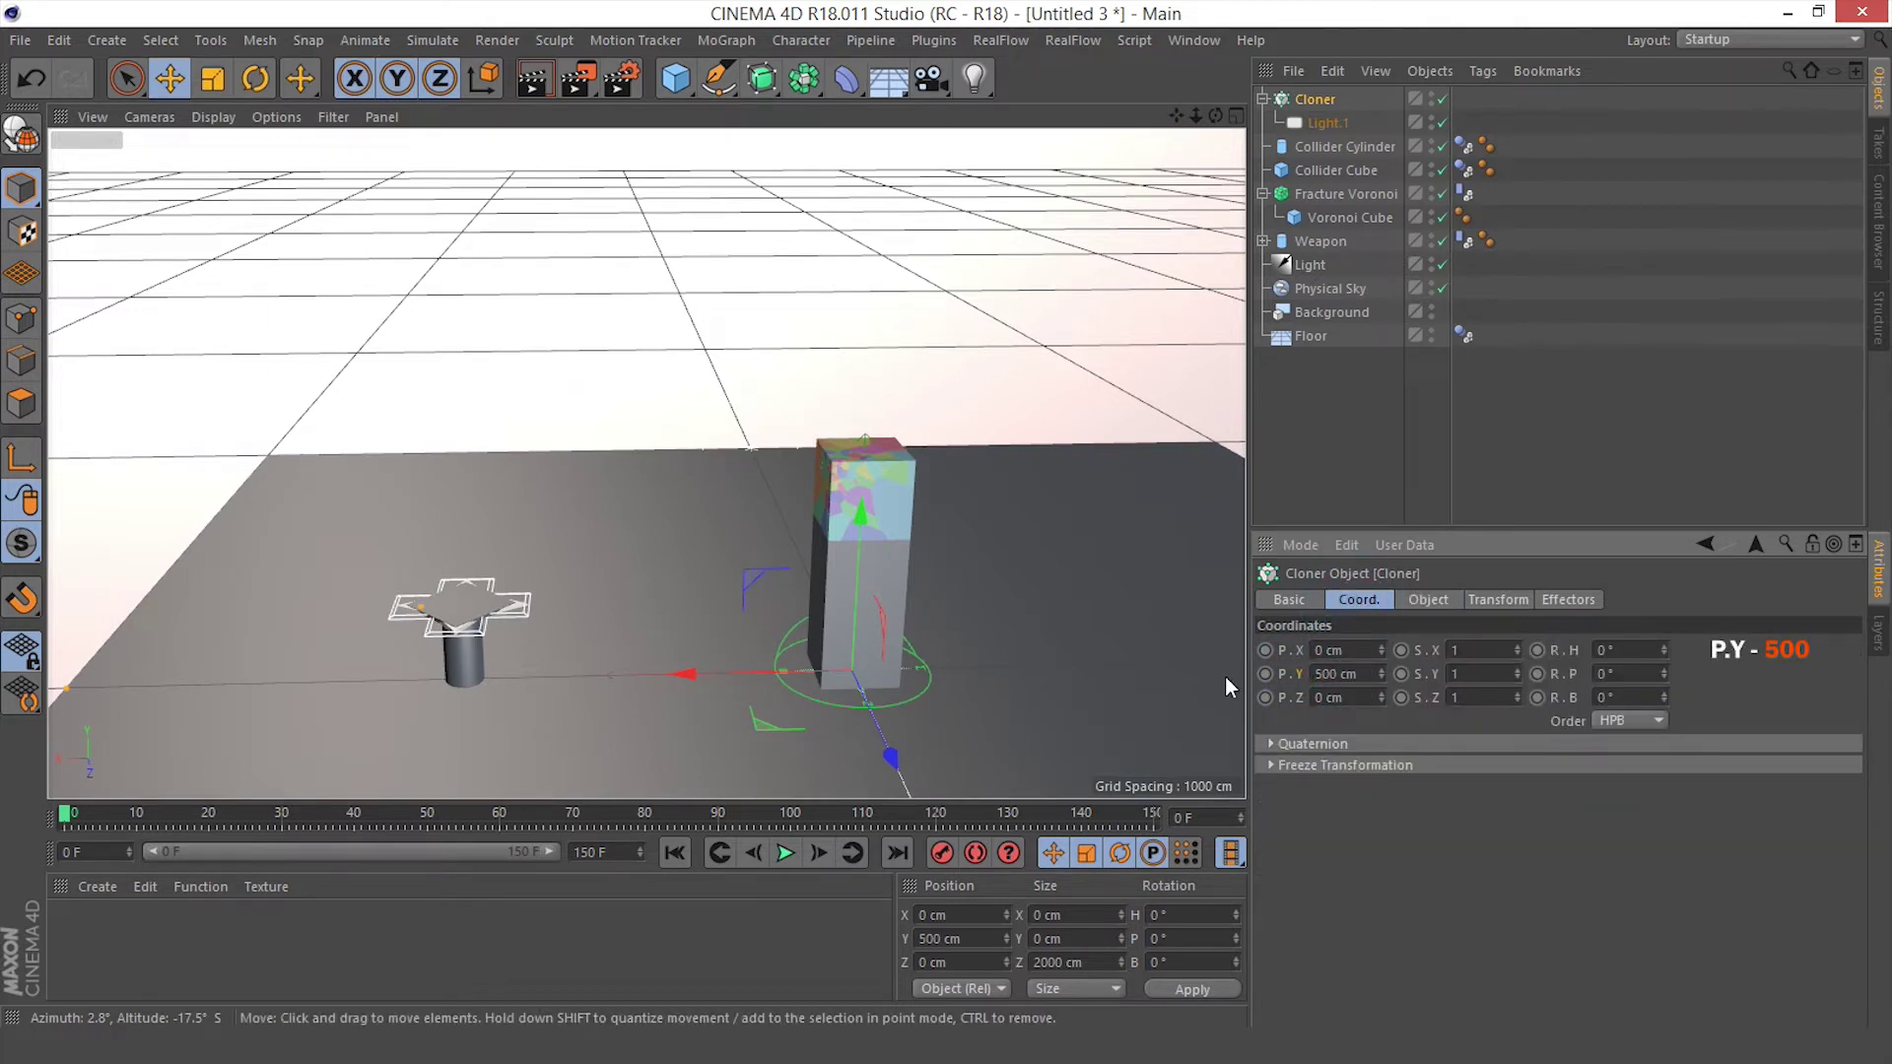
pyautogui.scroll(-5, 745, 535)
pyautogui.moveTo(745, 534)
pyautogui.keyDown('alt'); pyautogui.mouseDown()
pyautogui.moveTo(482, 547)
pyautogui.moveTo(674, 558)
pyautogui.moveTo(731, 536)
pyautogui.mouseUp(); pyautogui.keyUp('alt')
pyautogui.scroll(3, 734, 540)
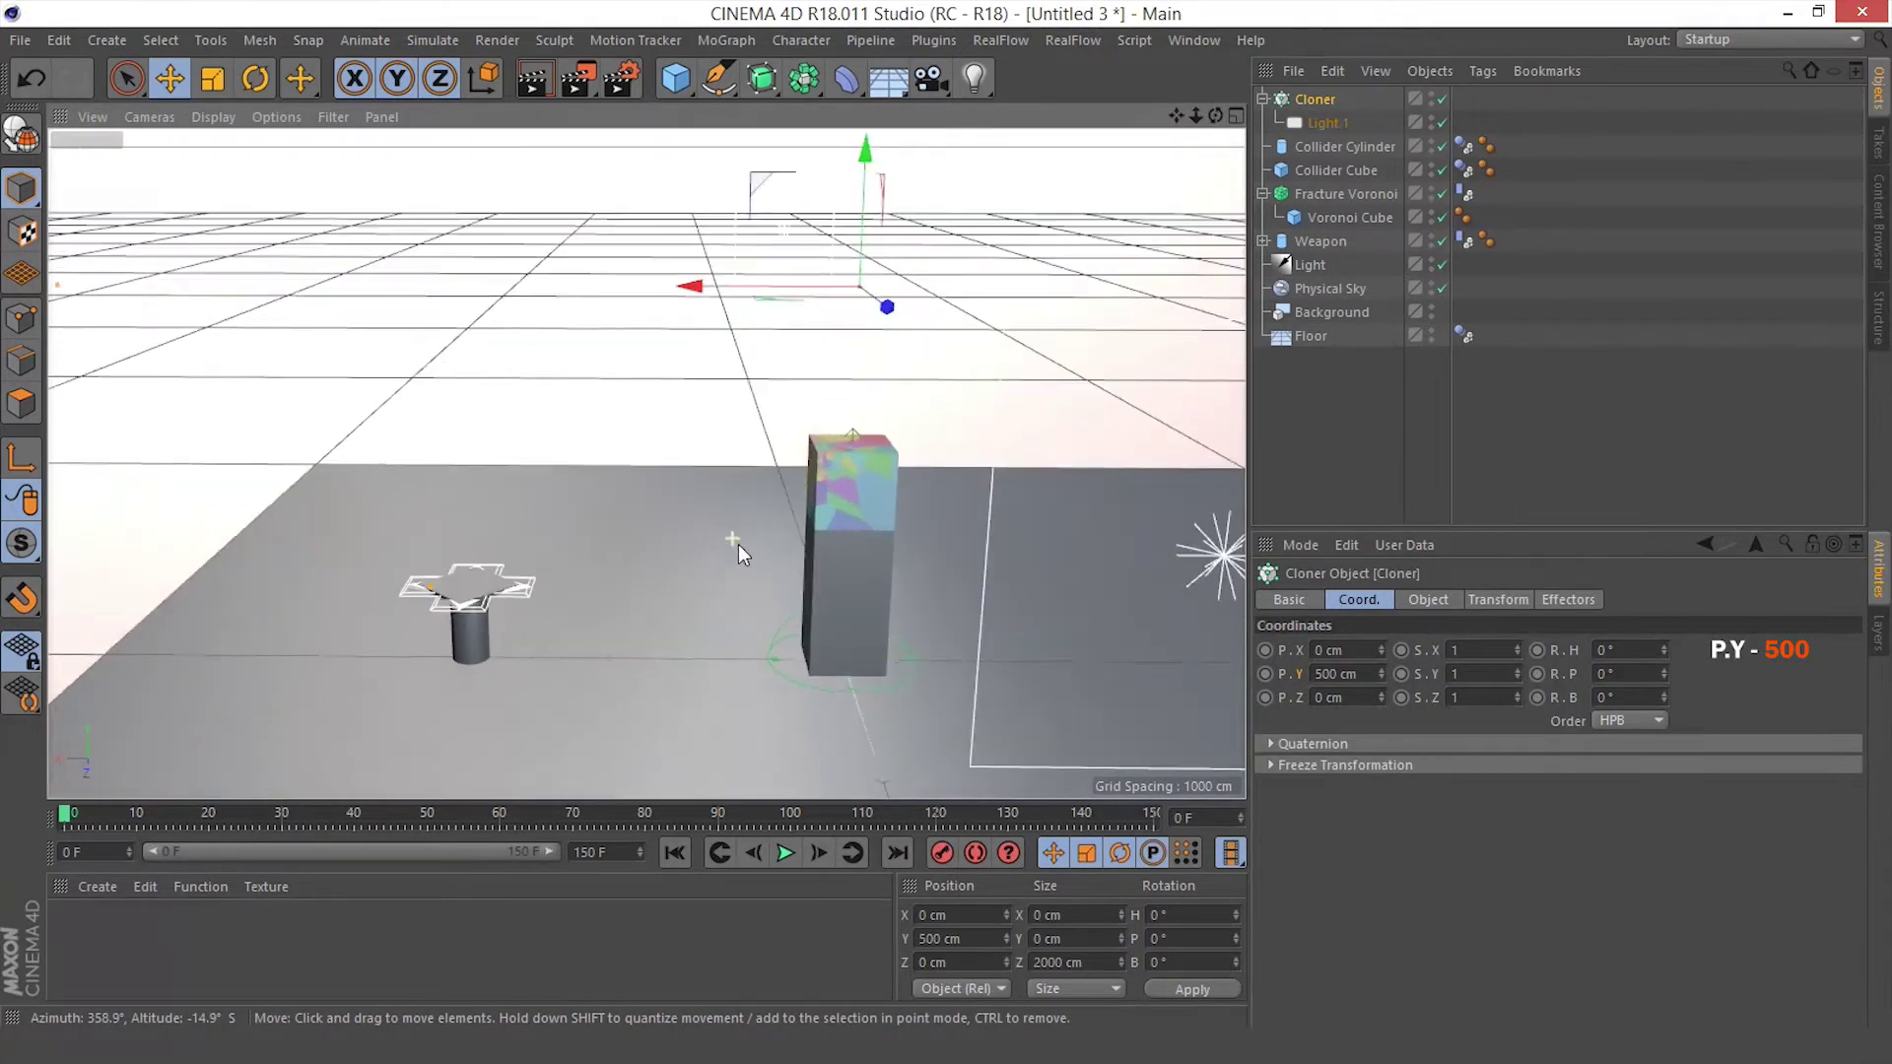
pyautogui.keyDown('alt'); pyautogui.moveTo(736, 552); pyautogui.dragTo(666, 512, button='middle'); pyautogui.keyUp('alt')
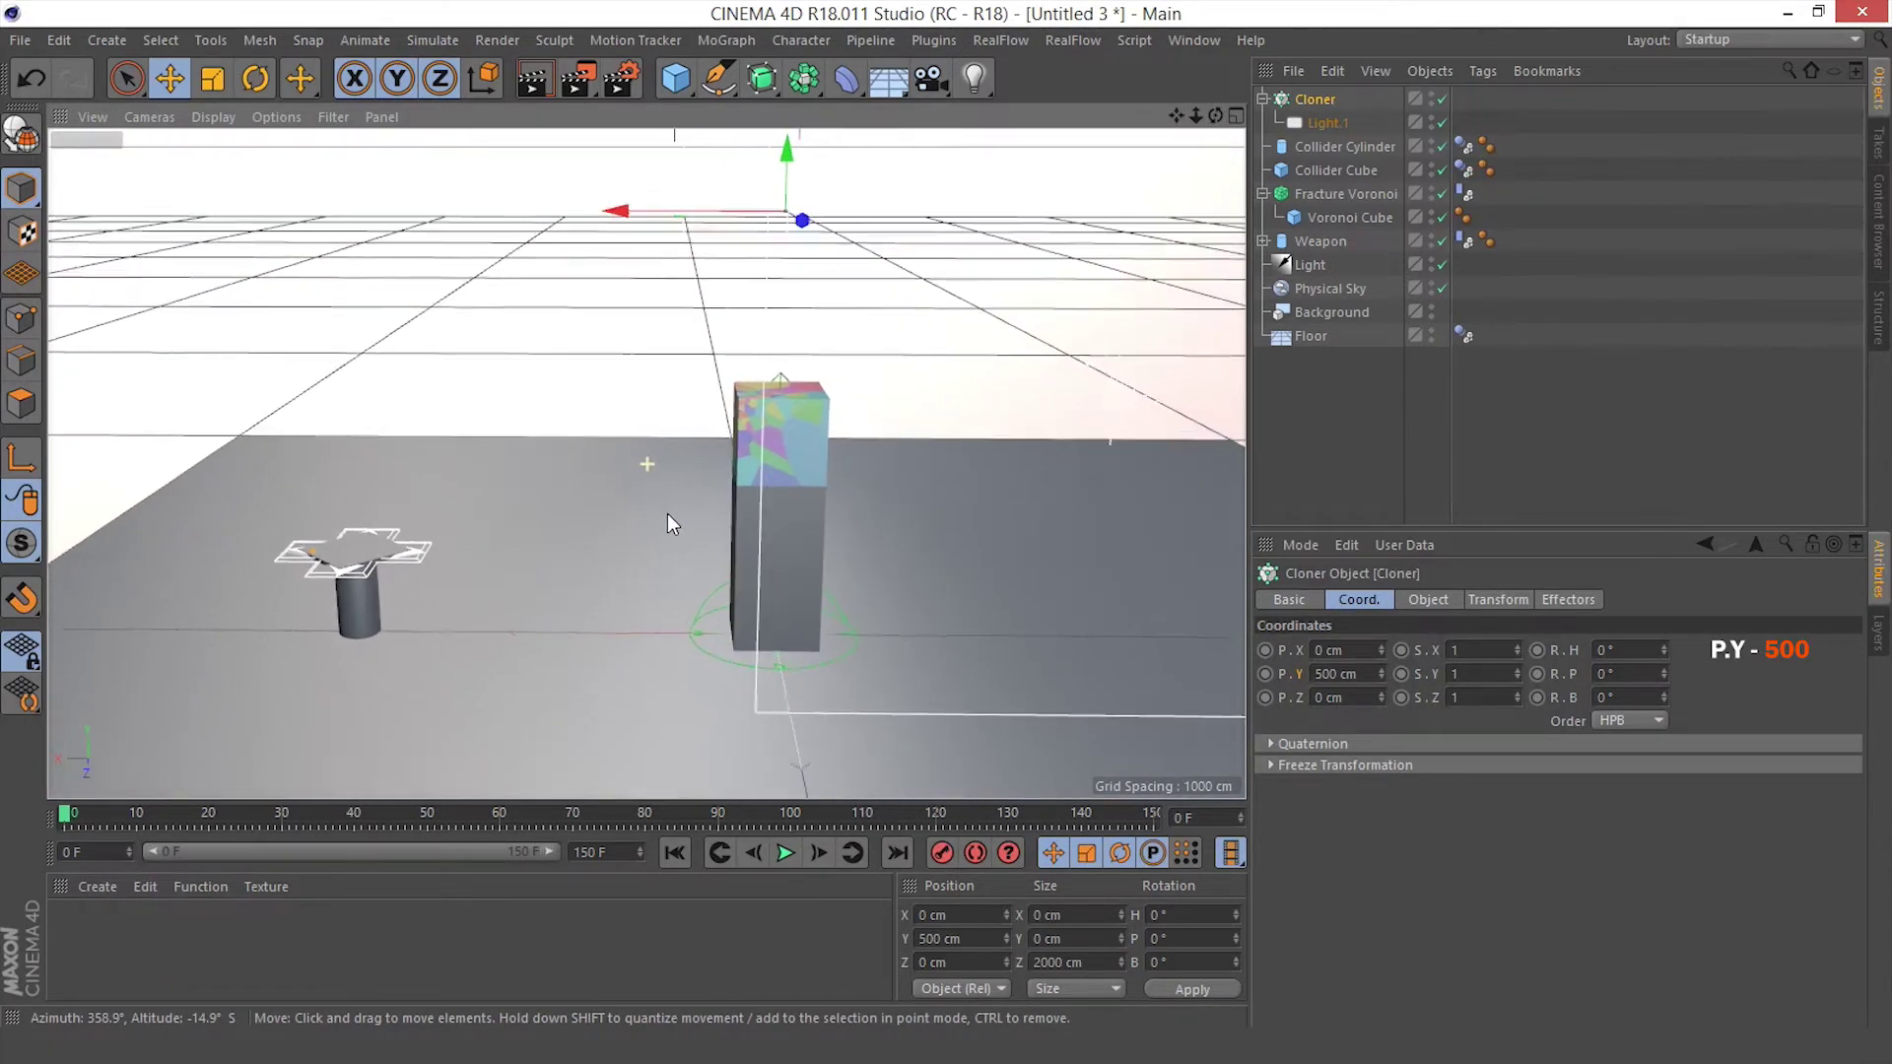
# Collapse the Cloner and Fracture Voronoi hierarchies and move the Cloner between the Weapon and the Light in the object list
pyautogui.click(1263, 99)
pyautogui.click(1263, 170)
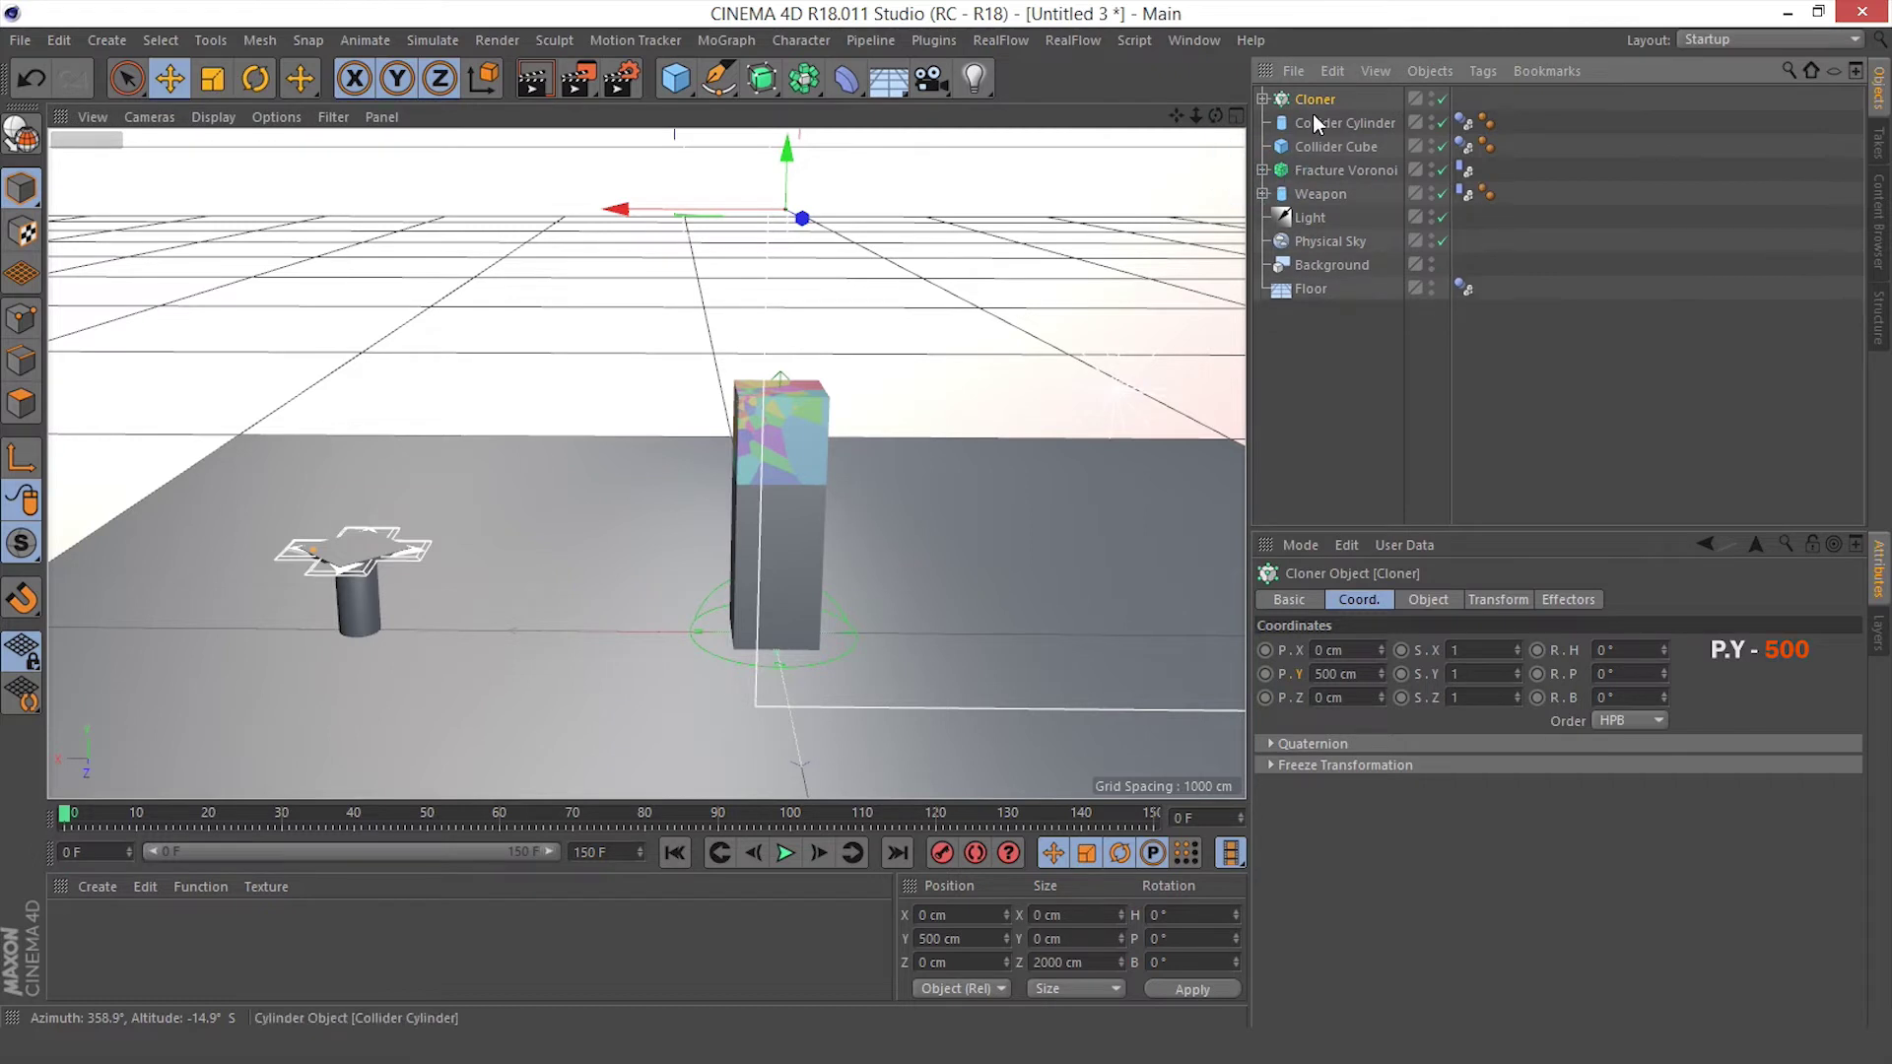
pyautogui.moveTo(1308, 99); pyautogui.dragTo(1311, 206)
# Add Compositing tags to the Floor, Background and Physical Sky together, with Compositing Background enabled
pyautogui.click(1310, 288)
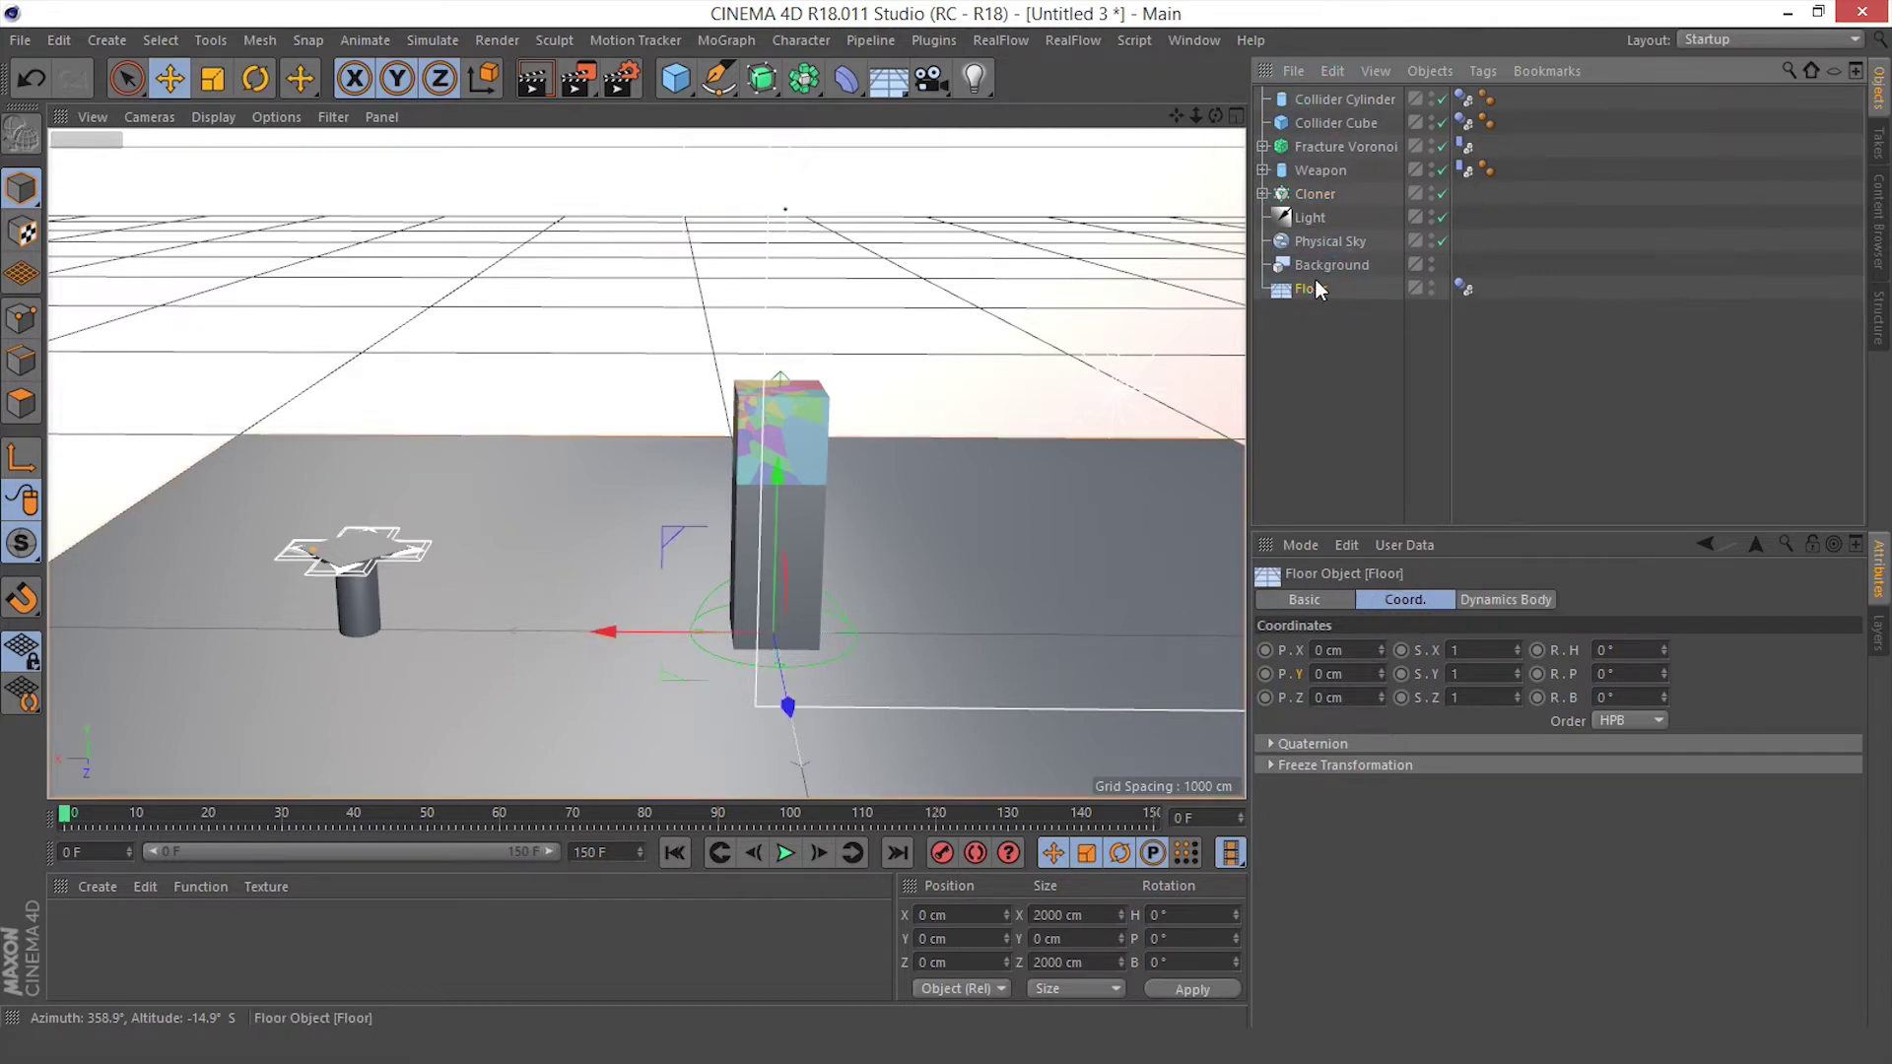
pyautogui.keyDown('ctrl'); pyautogui.click(1320, 268); pyautogui.keyUp('ctrl')
pyautogui.keyDown('ctrl'); pyautogui.click(1320, 245); pyautogui.keyUp('ctrl')
pyautogui.rightClick(1320, 245)
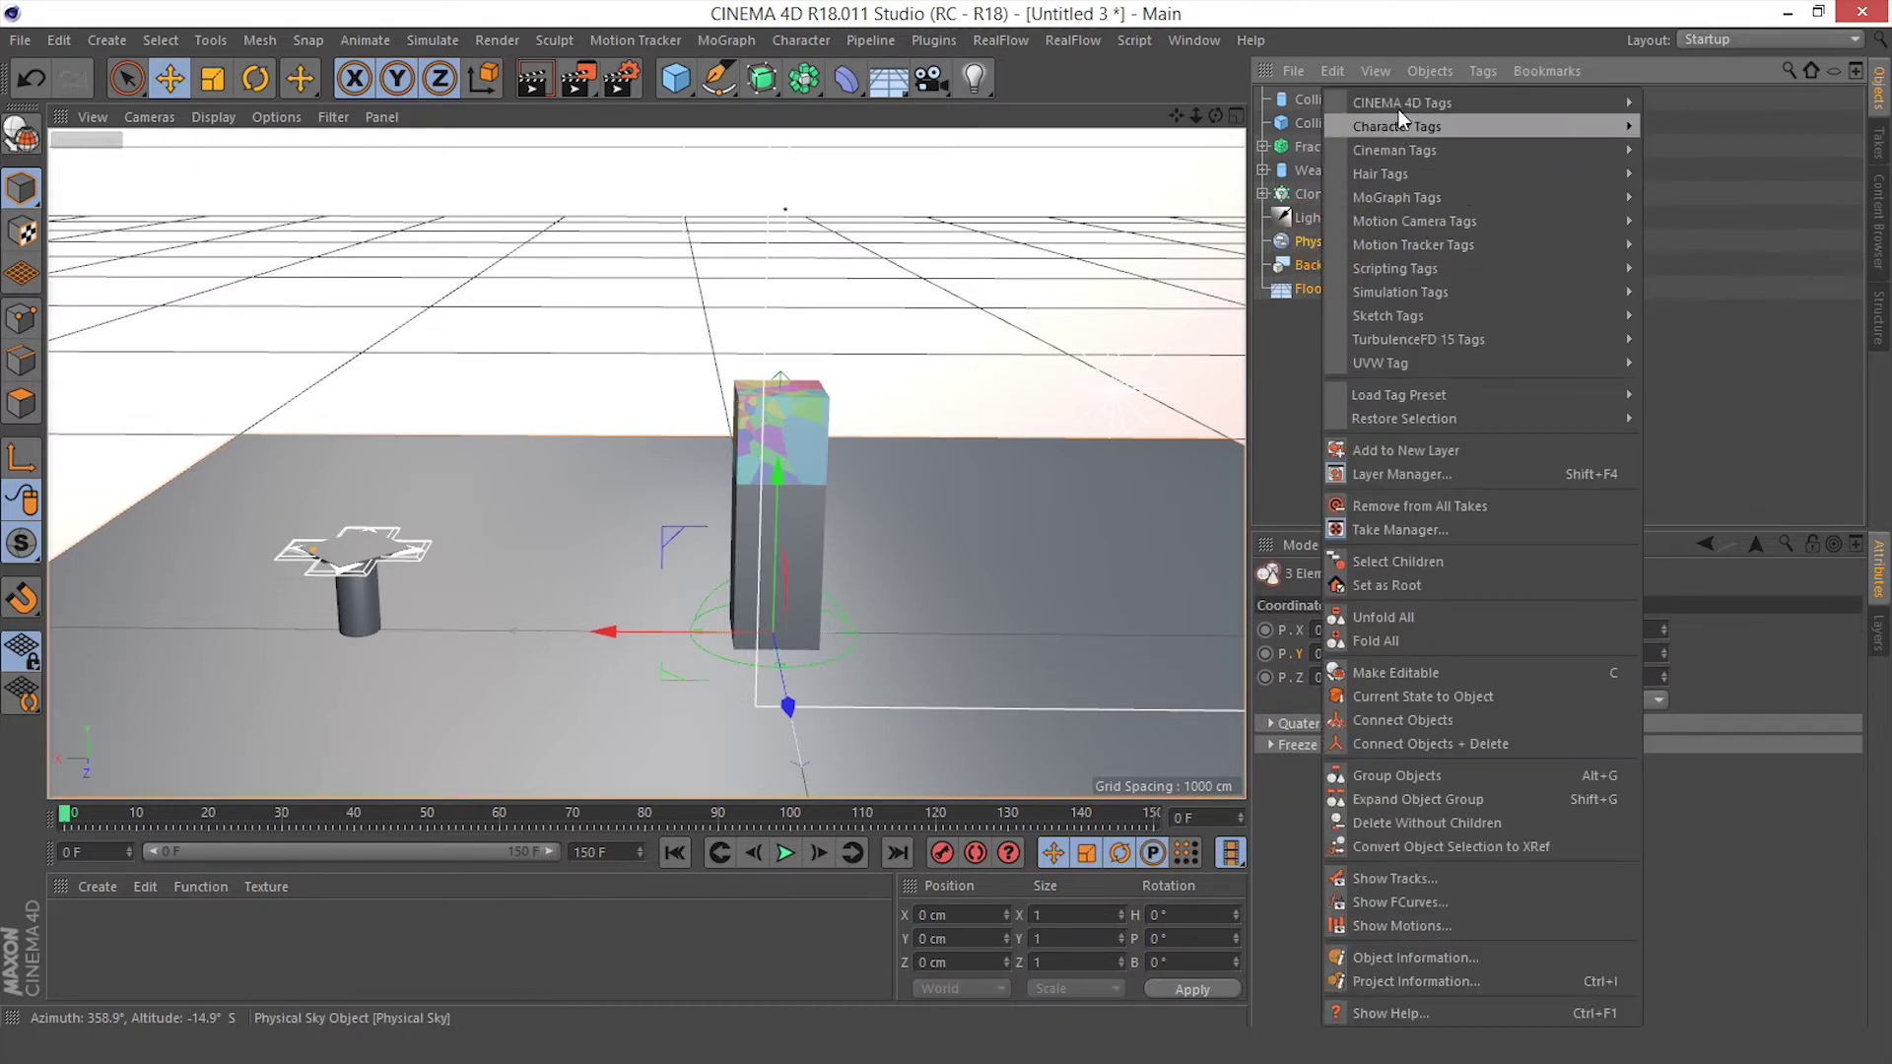
pyautogui.moveTo(1398, 107)
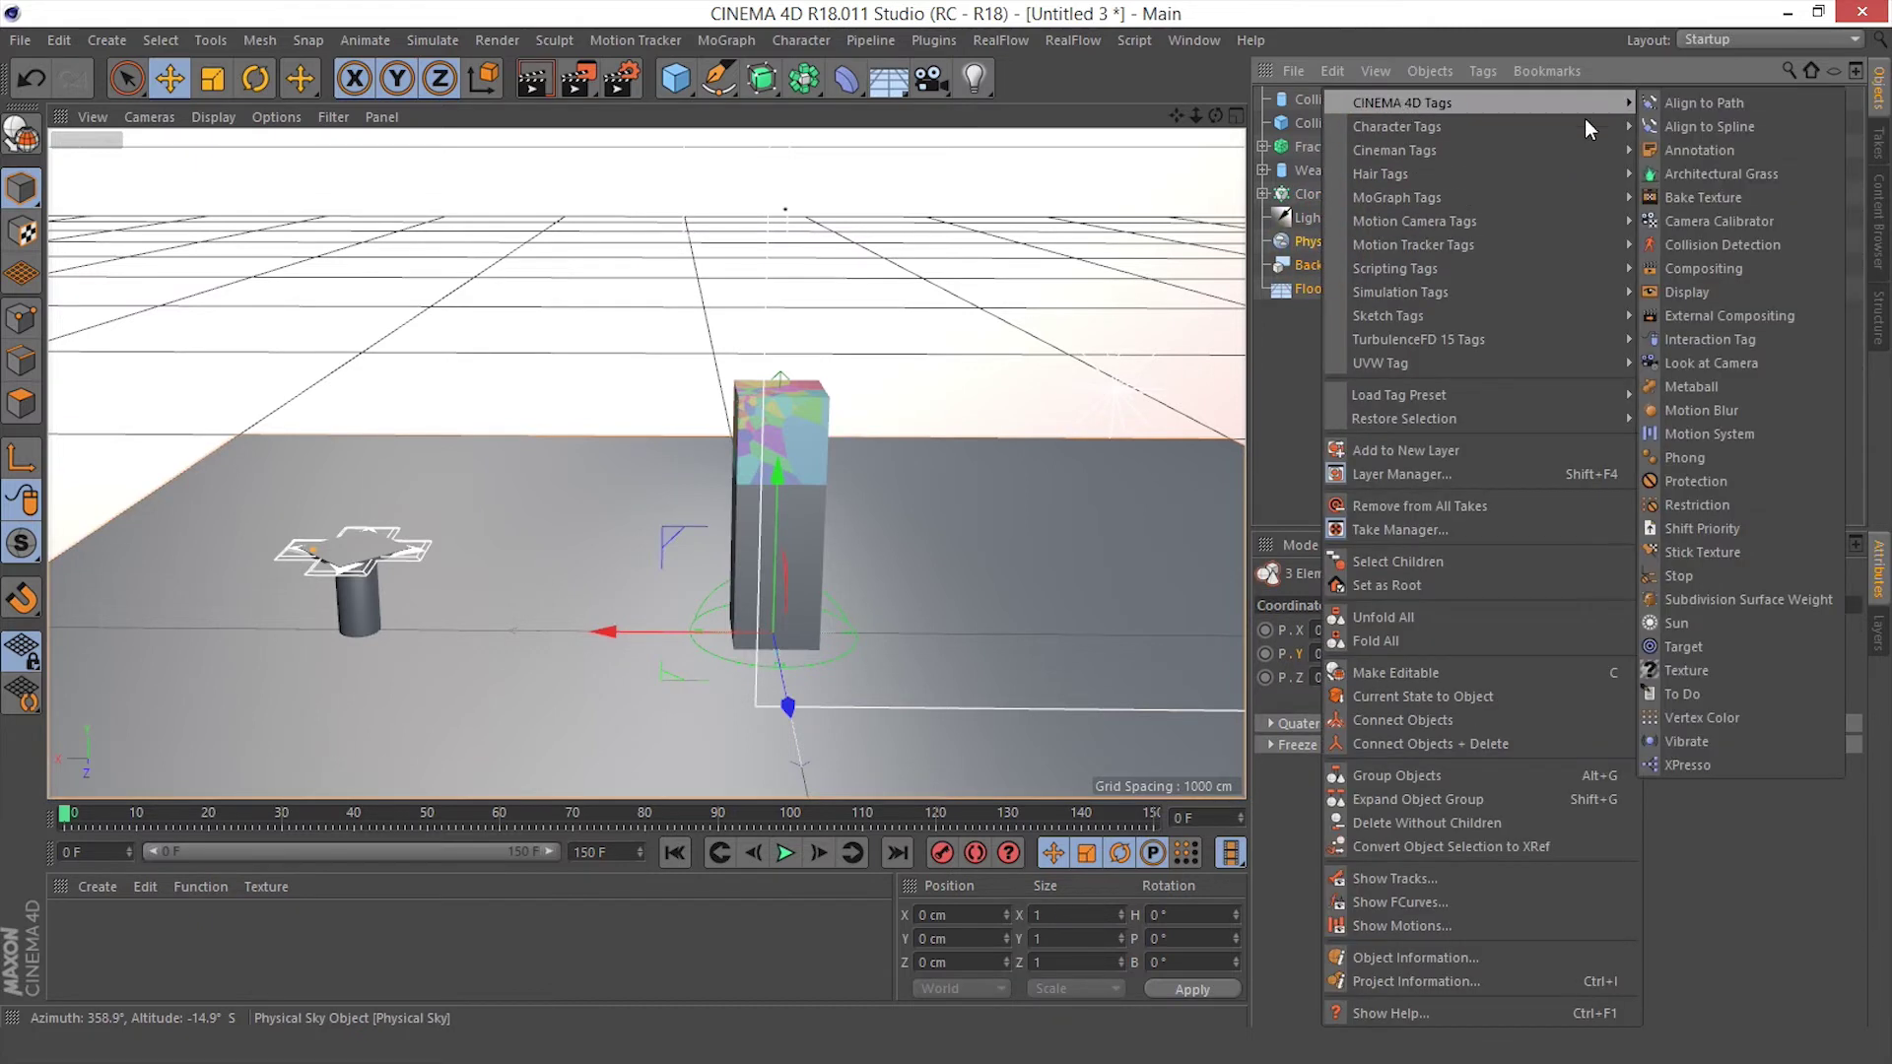
pyautogui.click(1718, 268)
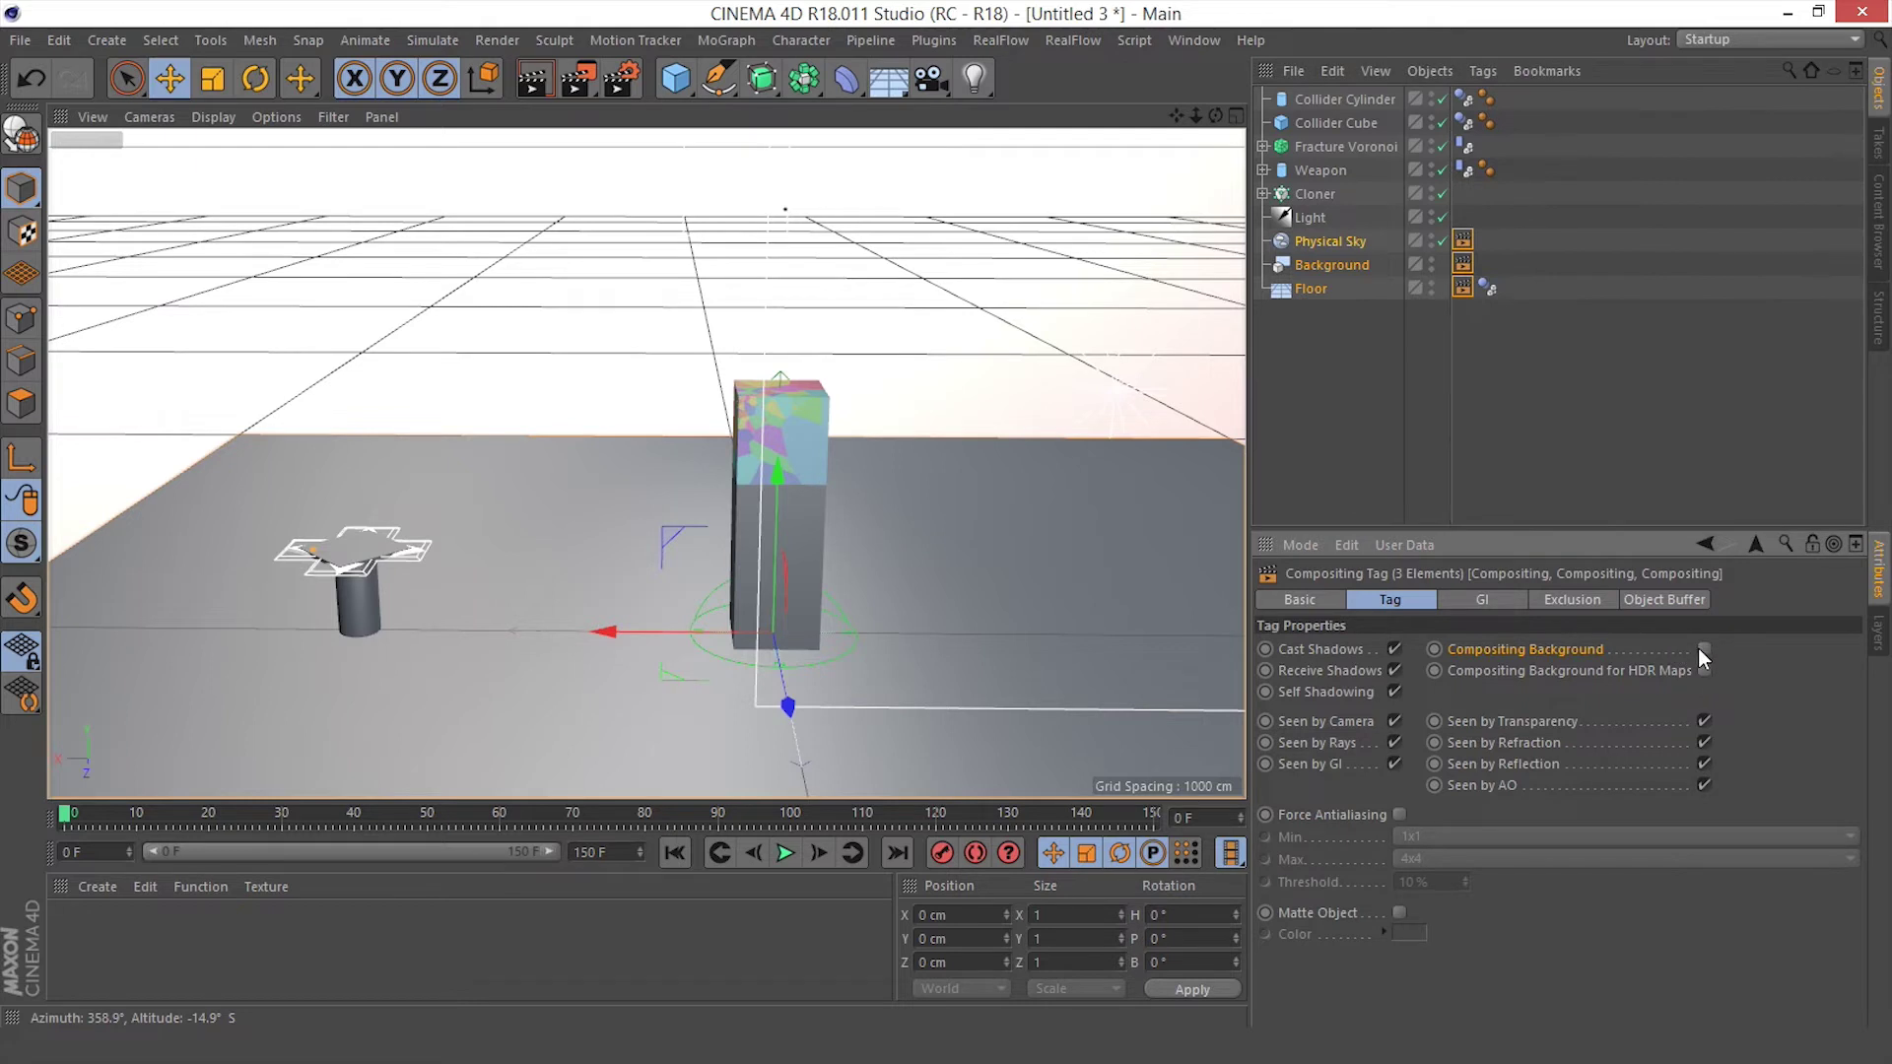
pyautogui.click(1539, 370)
# Turn off Seen by Camera in the Physical Sky's Compositing tag
pyautogui.click(1343, 244)
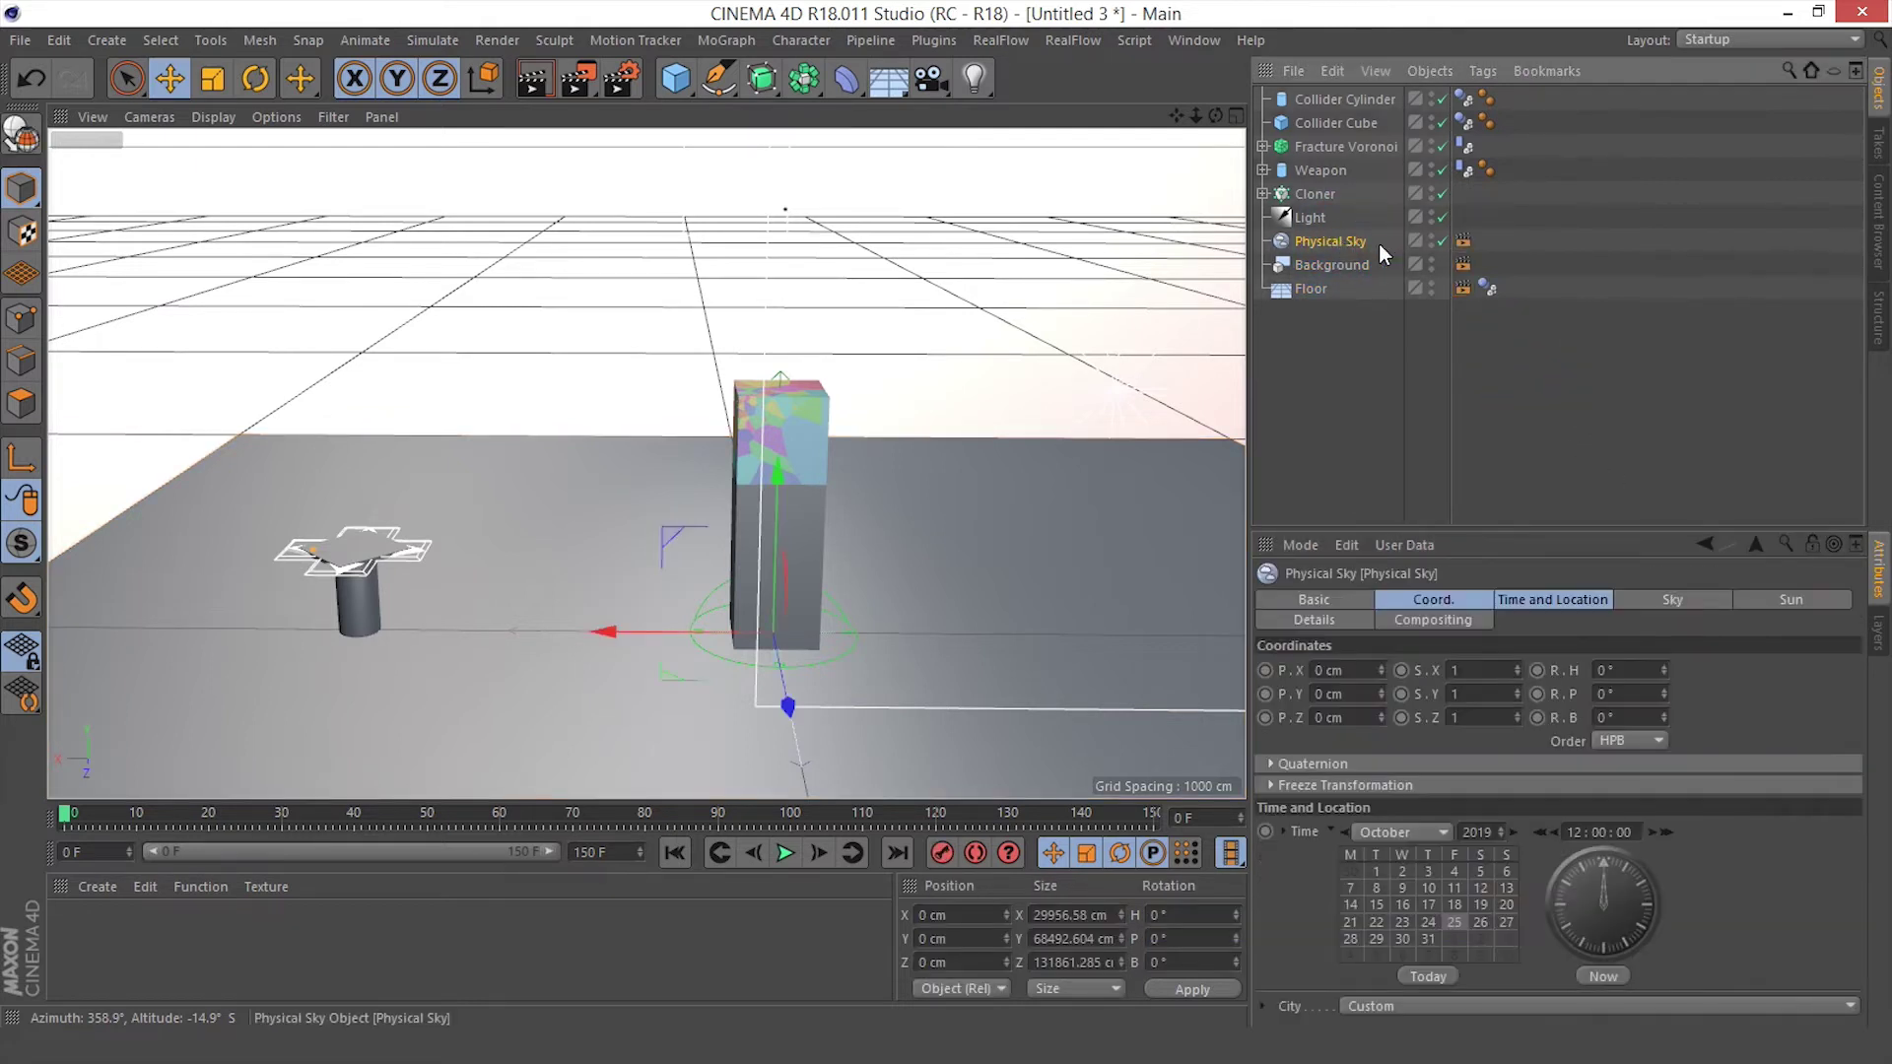
pyautogui.click(1462, 243)
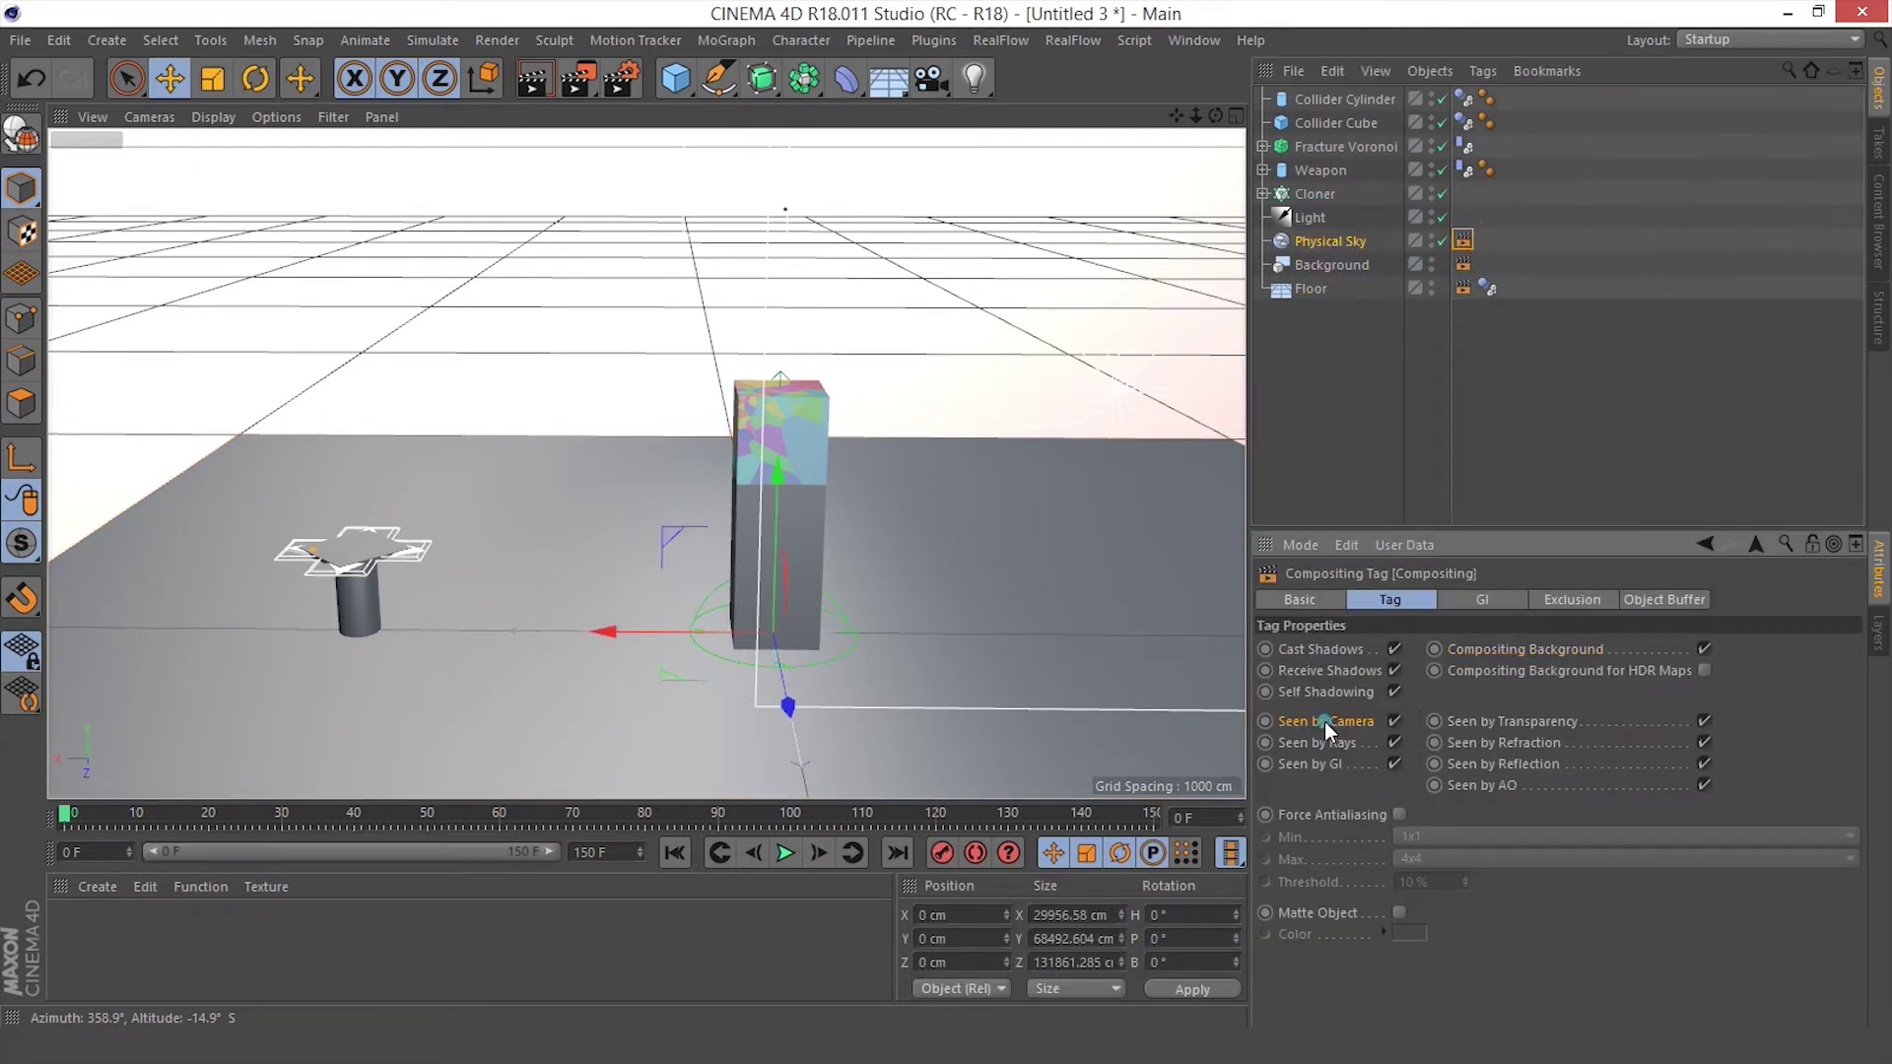
pyautogui.click(1393, 720)
pyautogui.click(1344, 402)
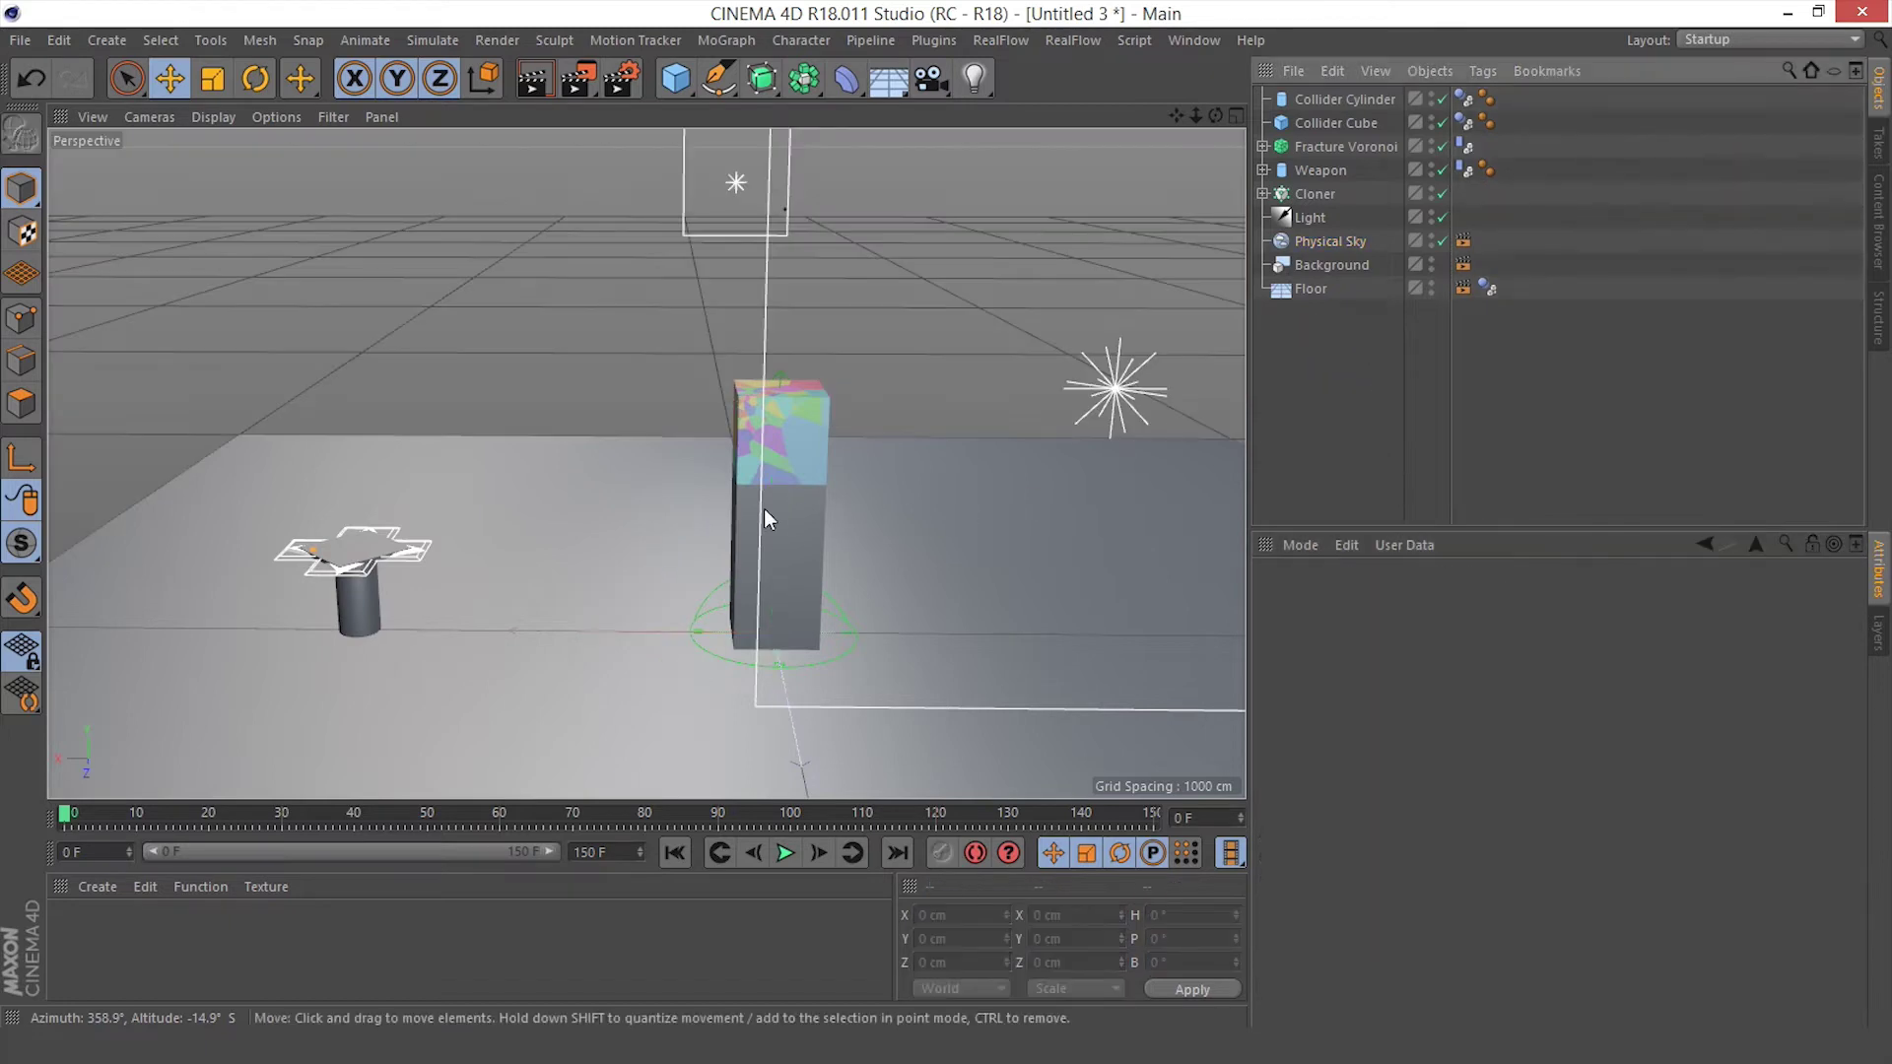
# Add a camera to the scene, name it Cam 1 and look through it
pyautogui.moveTo(754, 510)
pyautogui.keyDown('alt'); pyautogui.mouseDown()
pyautogui.moveTo(386, 524)
pyautogui.moveTo(757, 530)
pyautogui.moveTo(737, 530)
pyautogui.moveTo(752, 482)
pyautogui.mouseUp(); pyautogui.keyUp('alt')
pyautogui.keyDown('alt'); pyautogui.moveTo(753, 481); pyautogui.dragTo(756, 470, button='middle'); pyautogui.keyUp('alt')
pyautogui.click(926, 85)
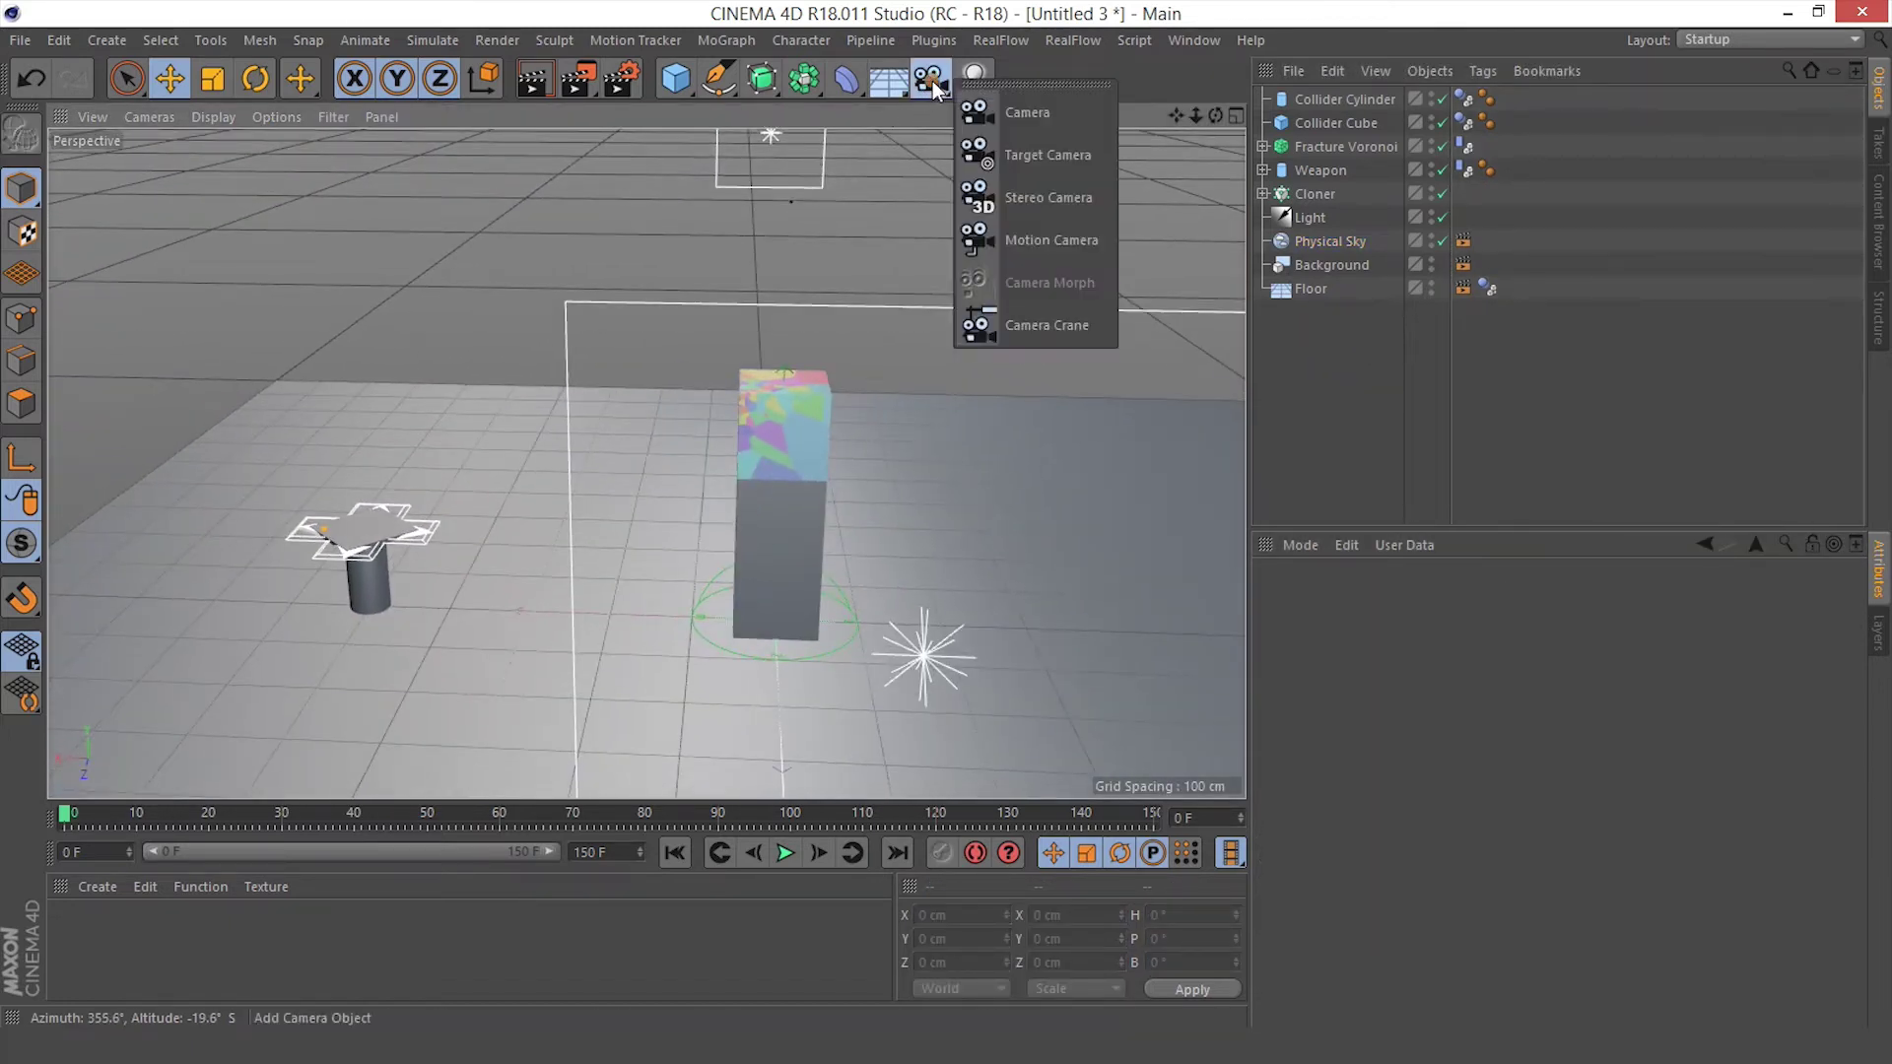
pyautogui.click(1048, 114)
pyautogui.doubleClick(1322, 99)
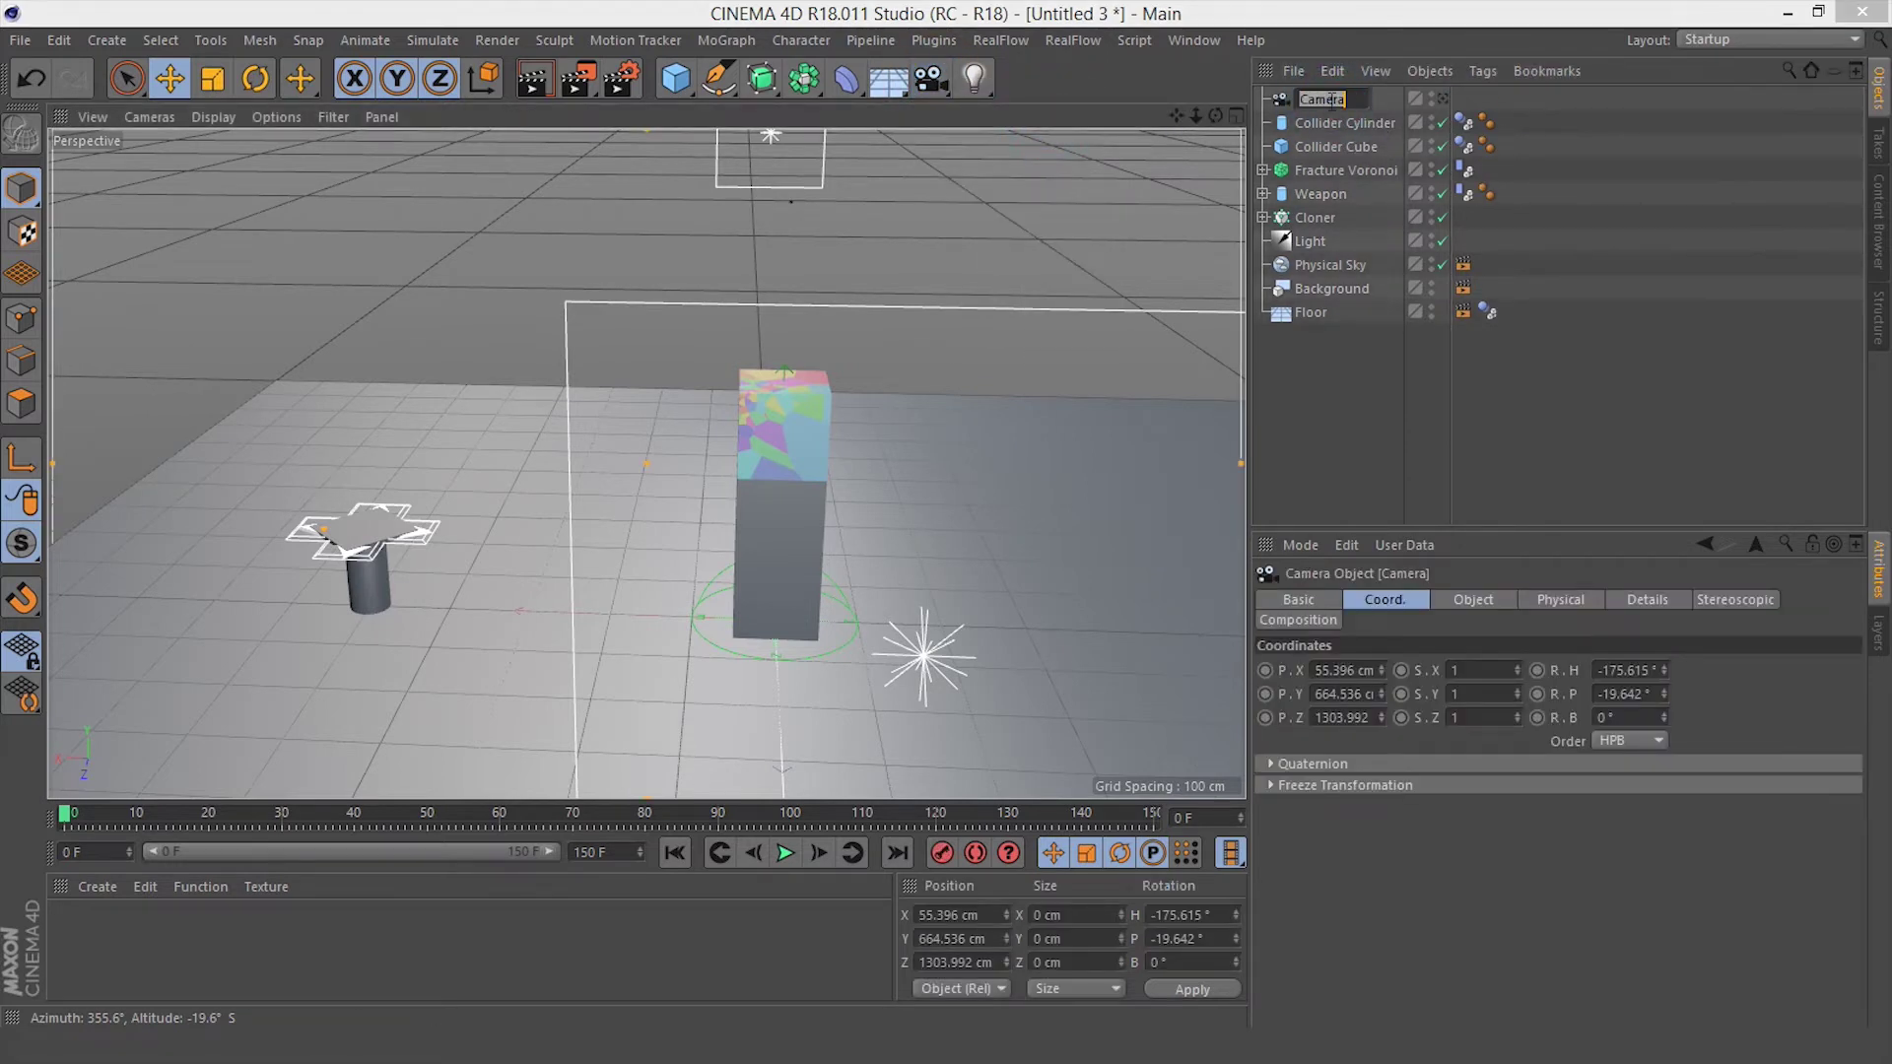
pyautogui.write('Cam 1')
pyautogui.press('Return')
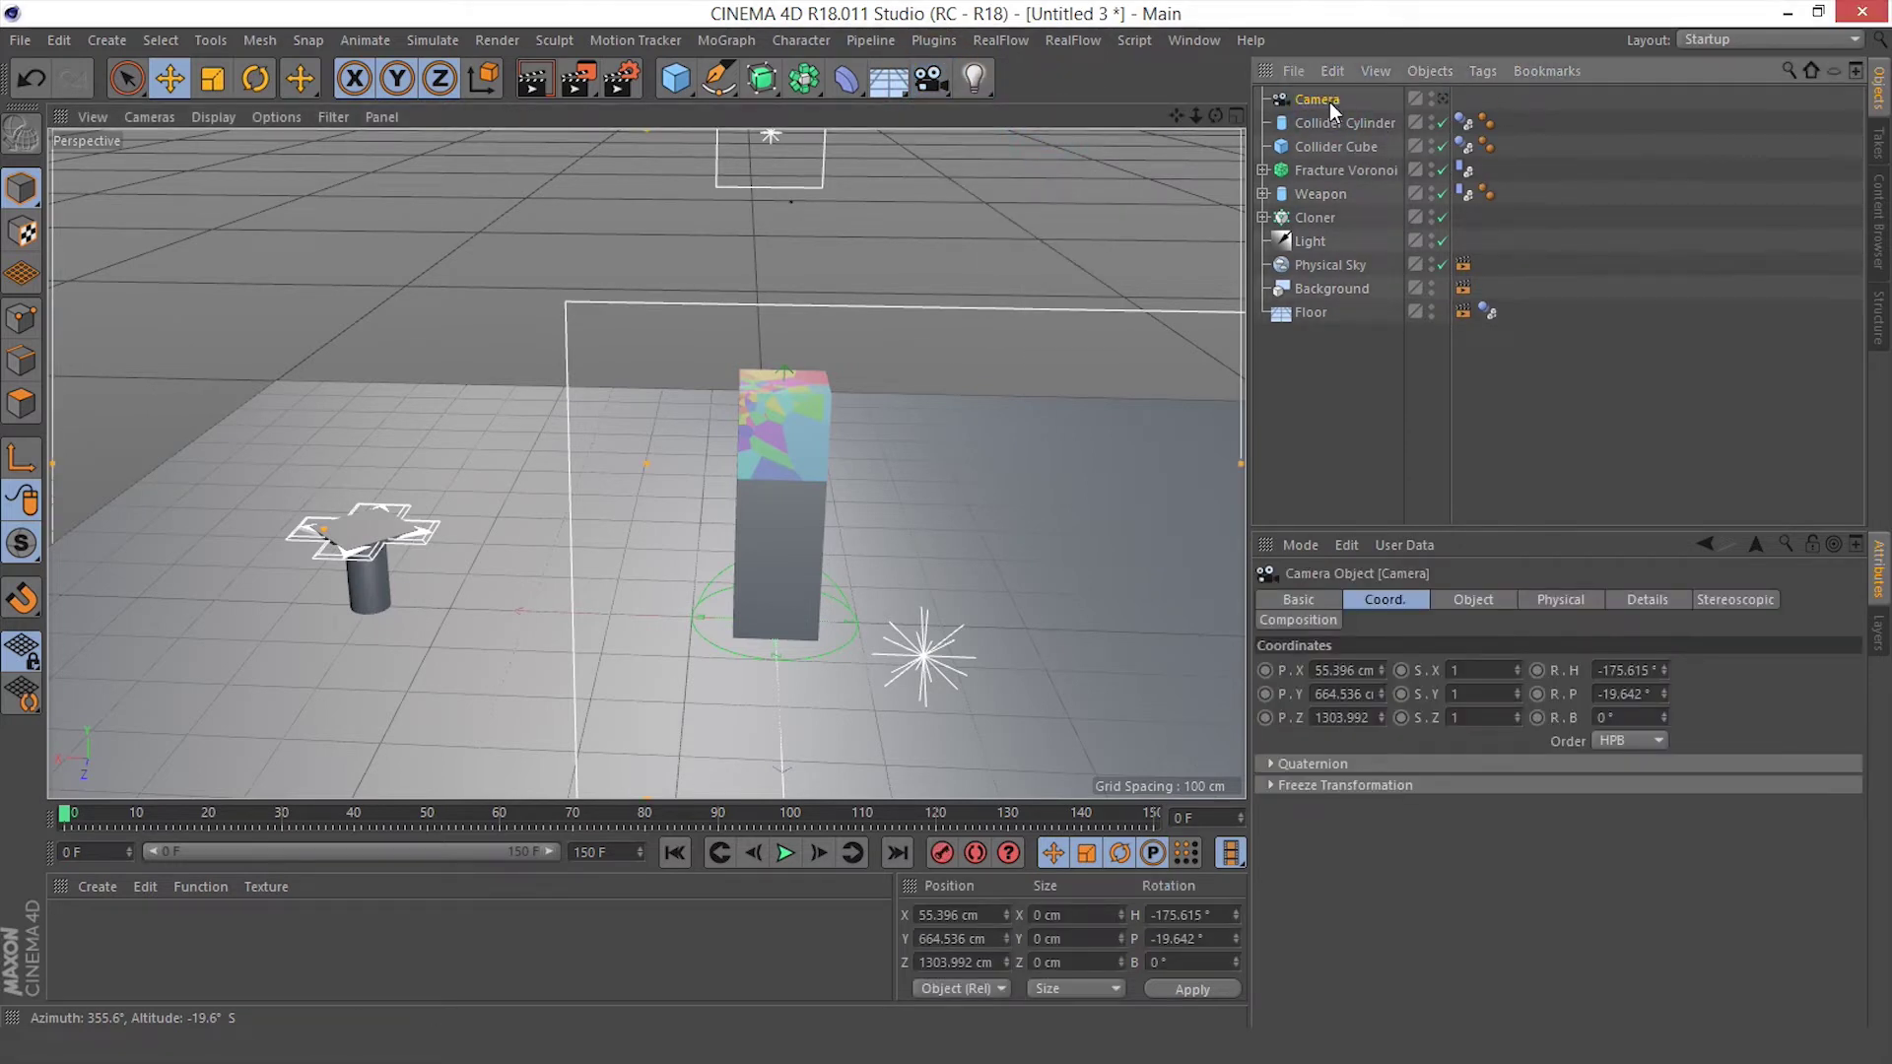
pyautogui.click(1444, 101)
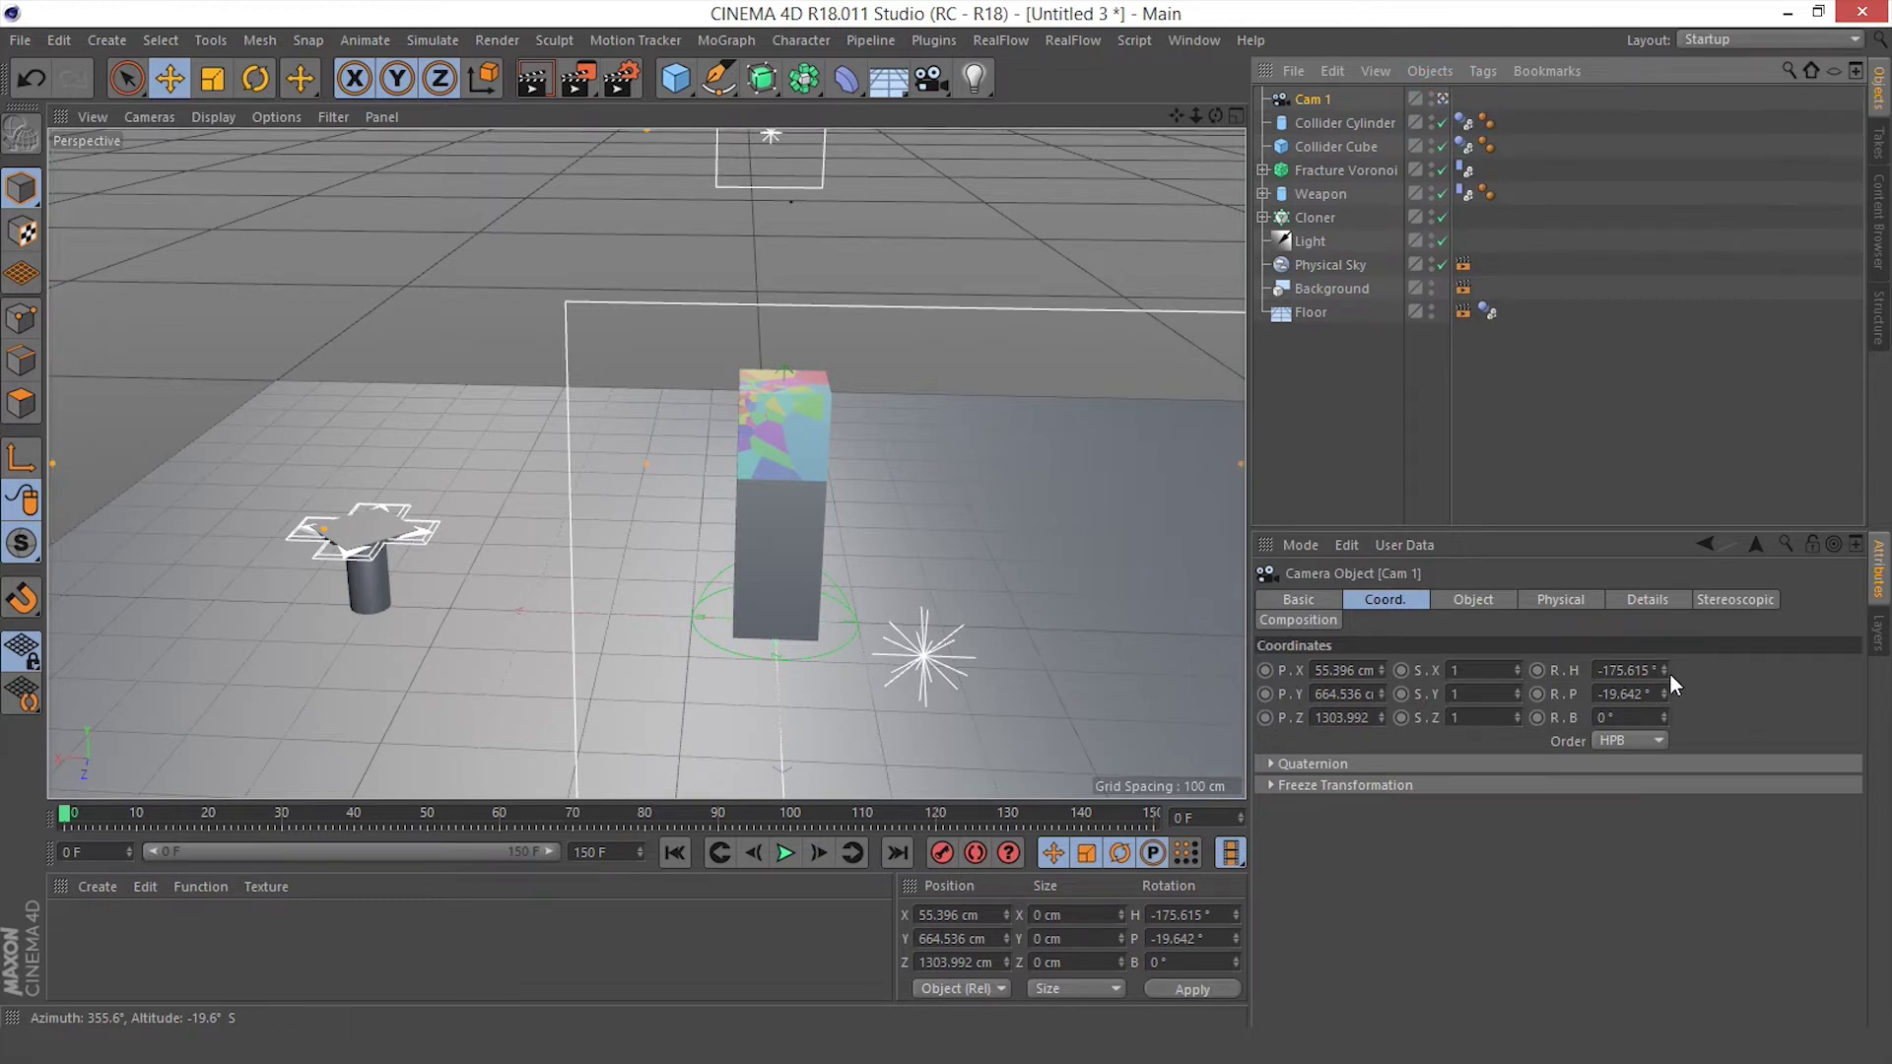
# Set Cam 1's heading to -180°, its pitch to -22° and its X position to 0 cm
pyautogui.click(1602, 678)
pyautogui.write('-180')
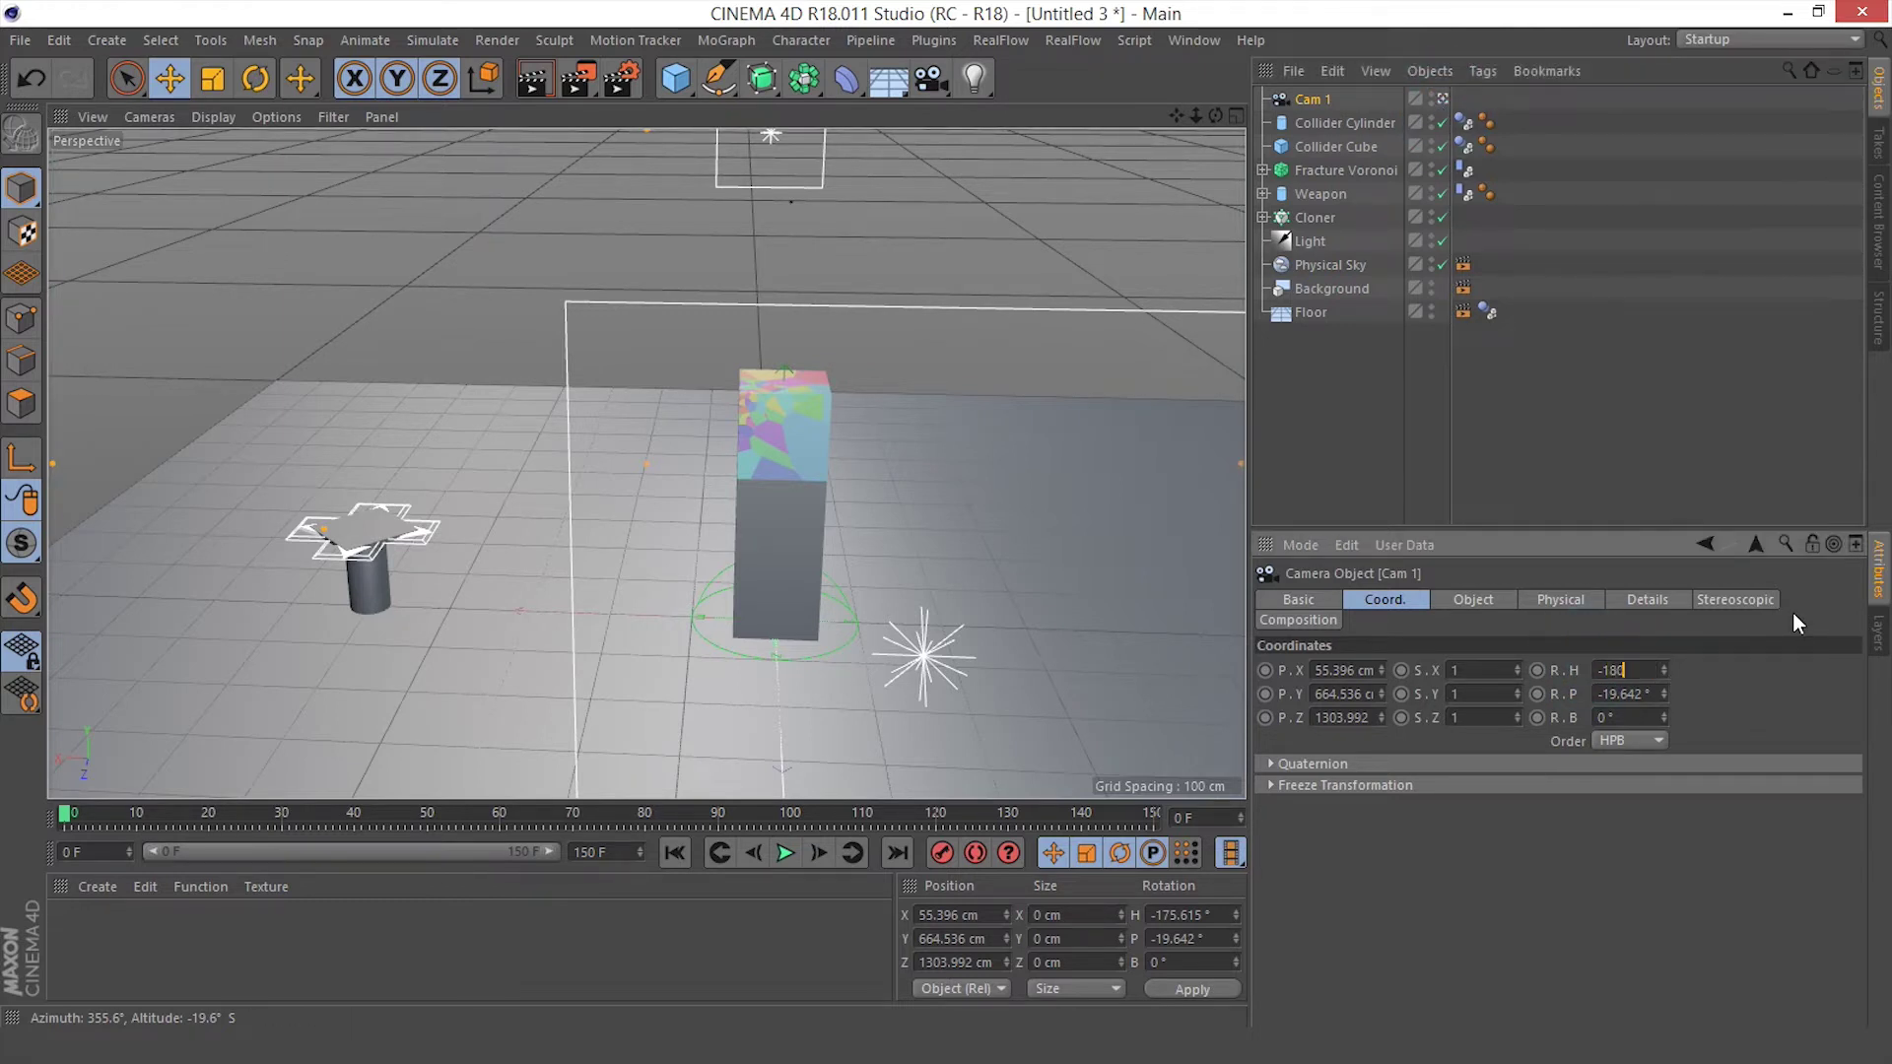
pyautogui.press('Tab')
pyautogui.write('-22')
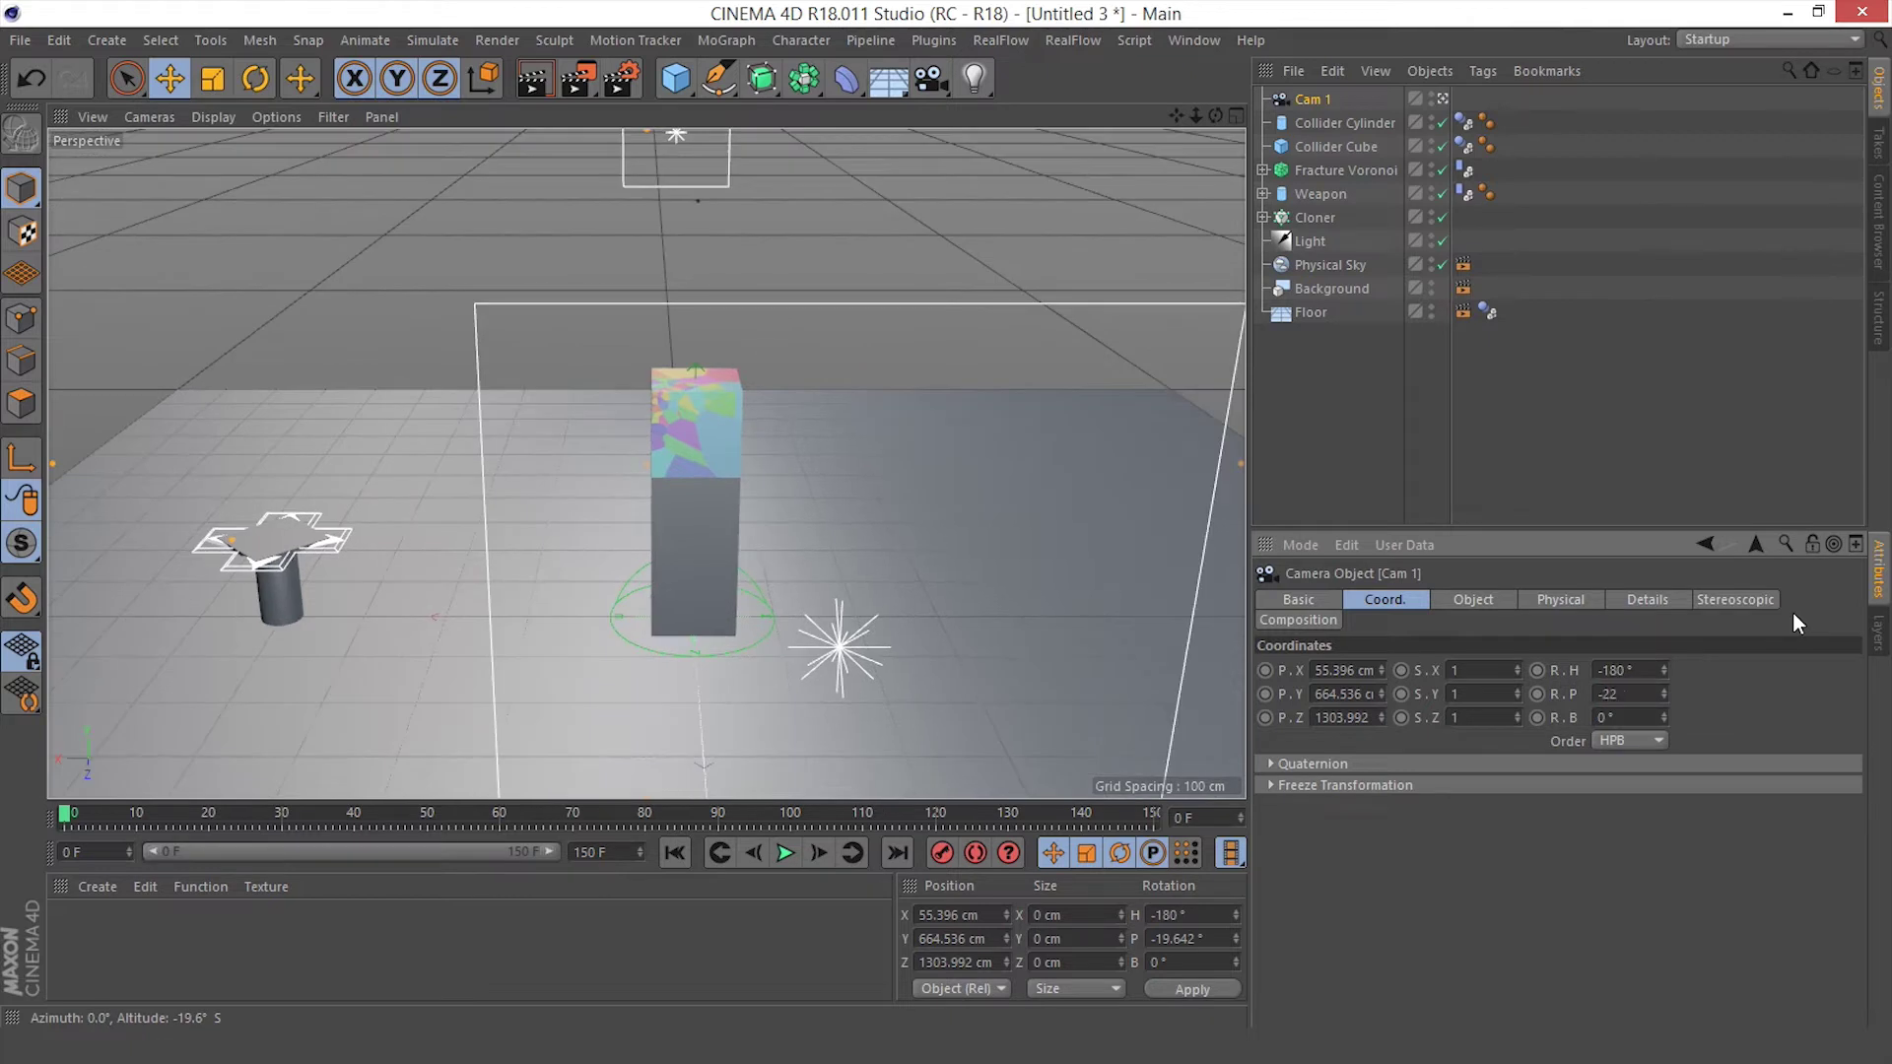
pyautogui.press('Return')
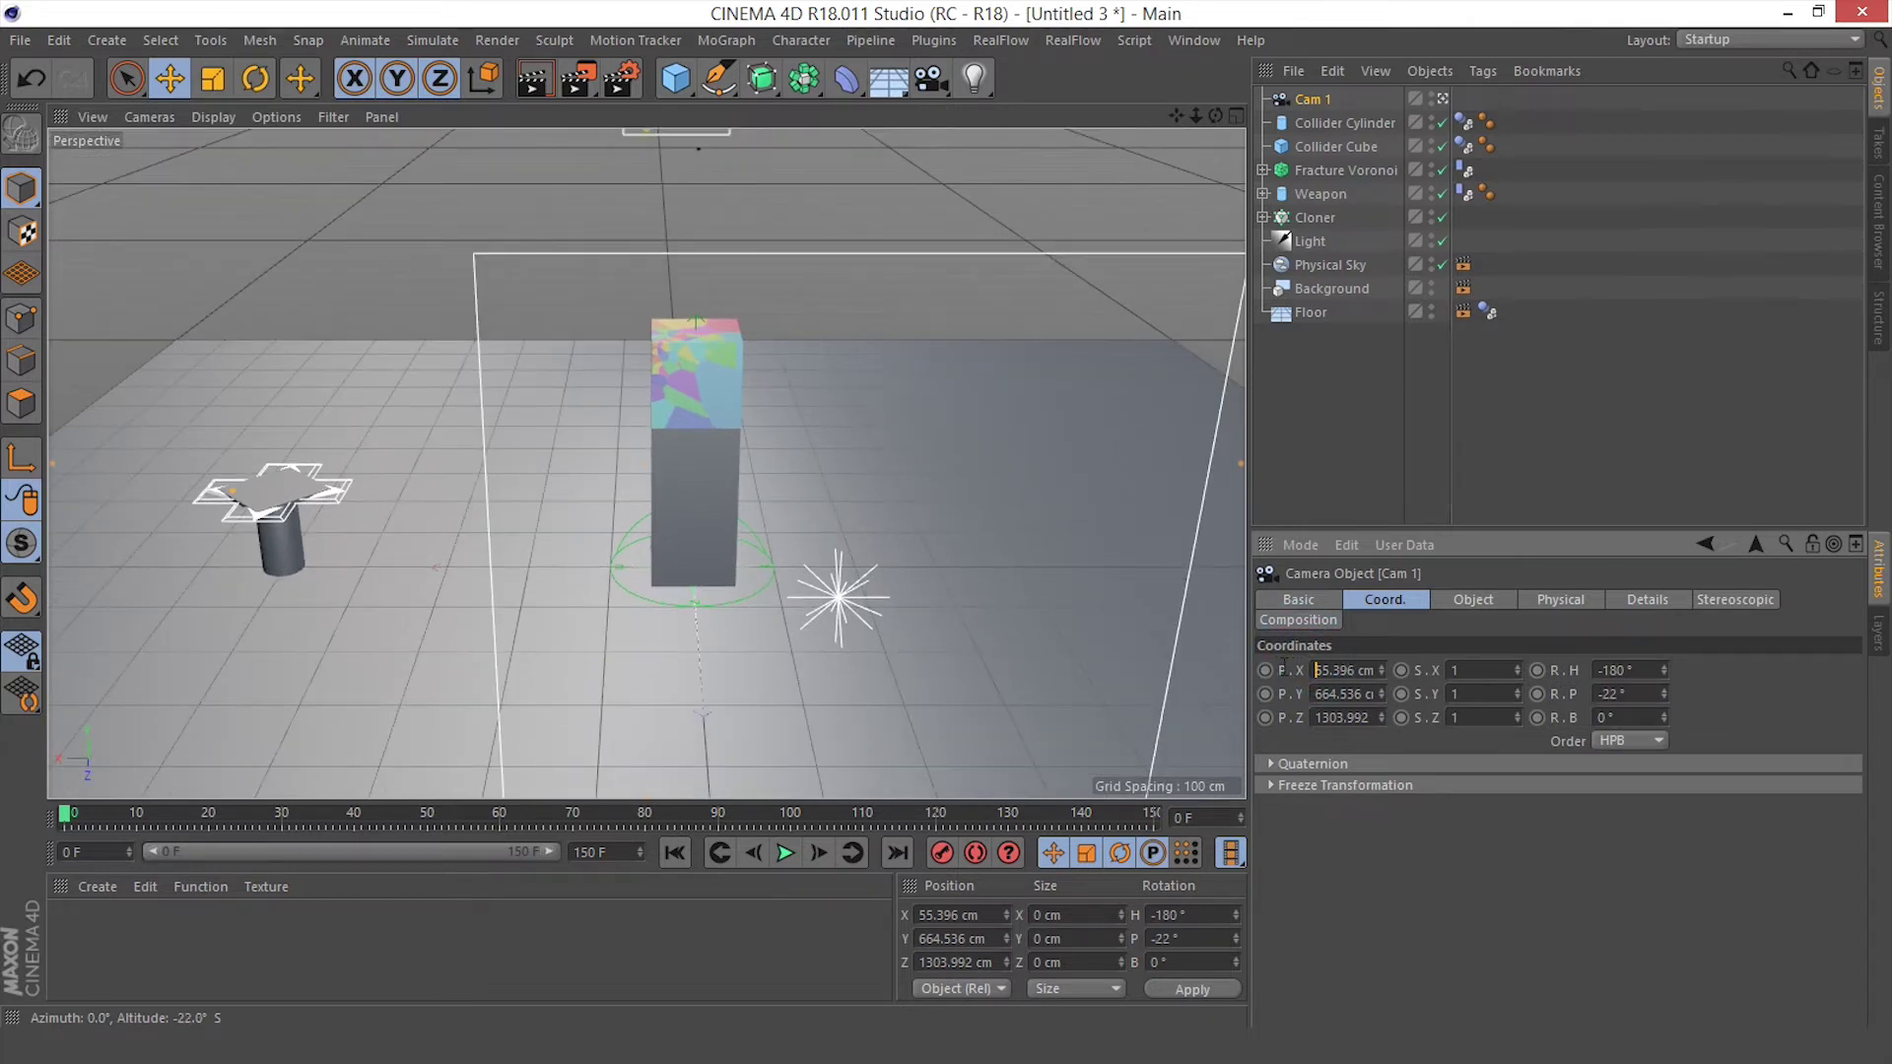
pyautogui.moveTo(1312, 674); pyautogui.dragTo(1599, 642)
pyautogui.write('0')
pyautogui.press('Return')
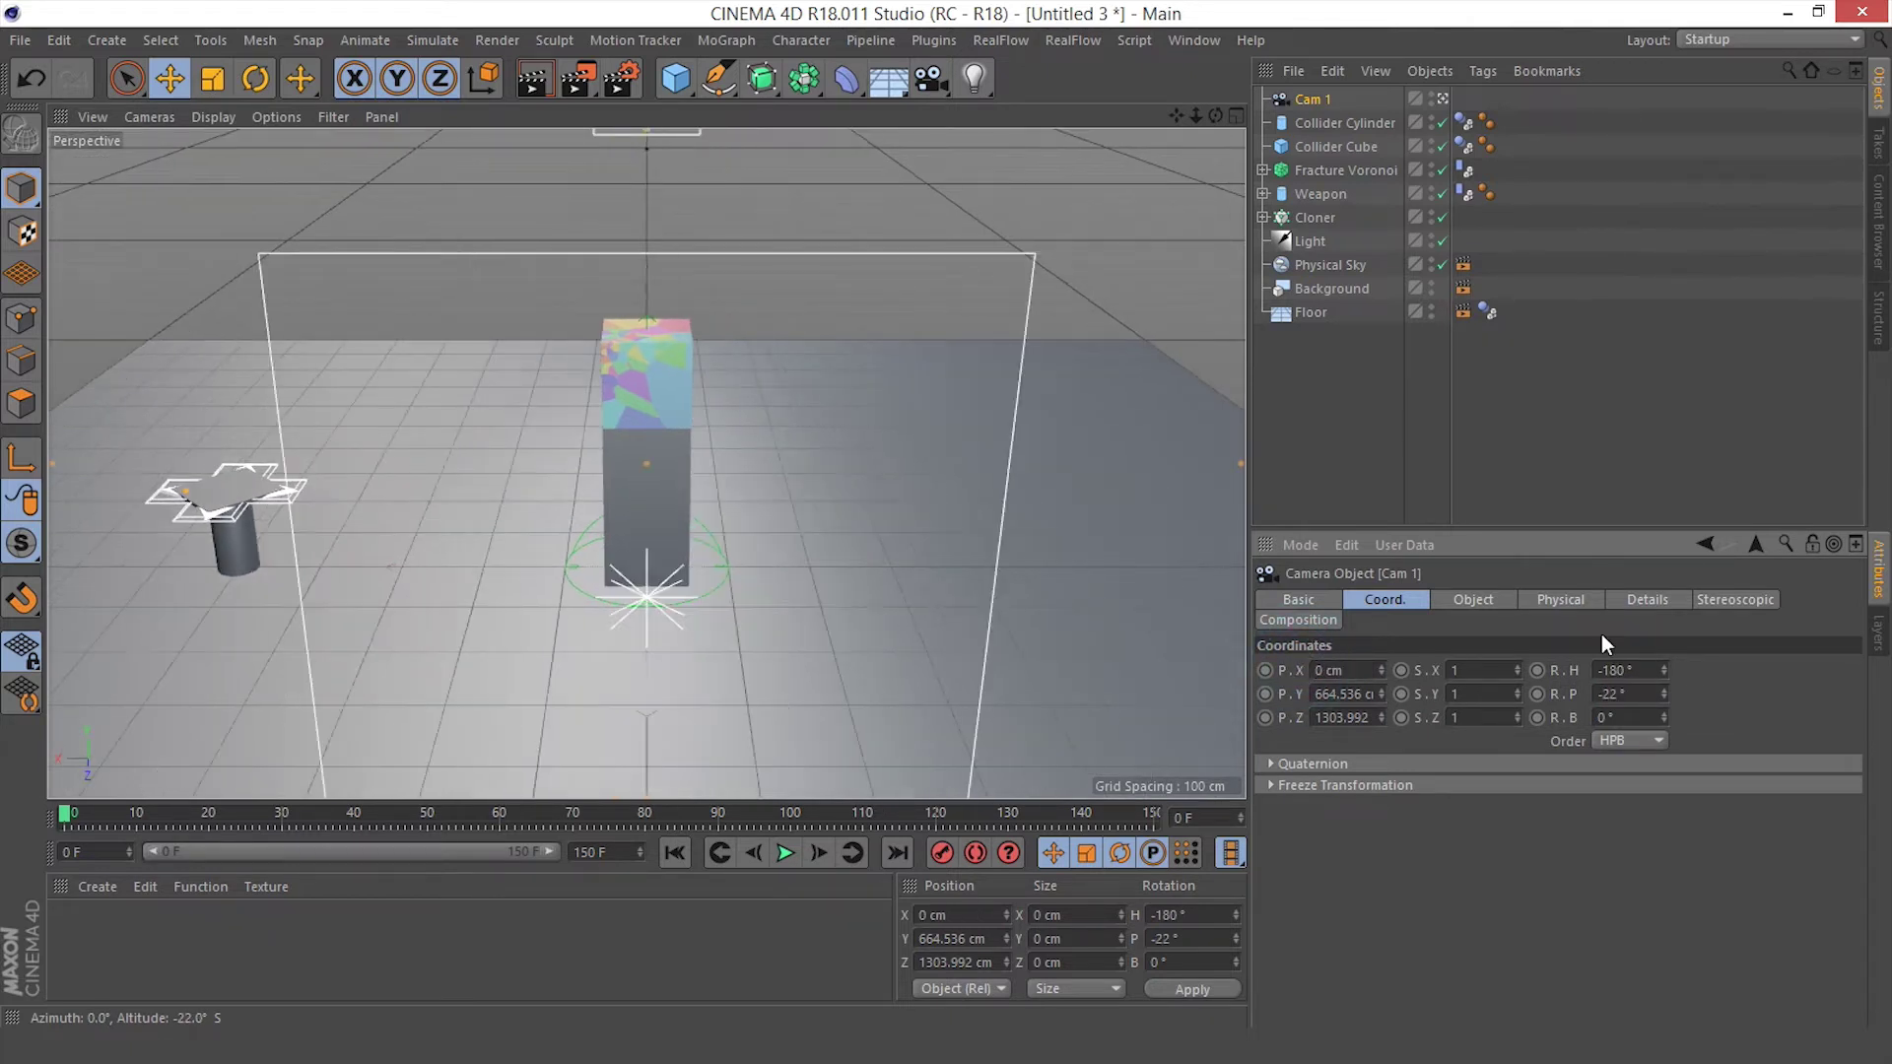
# Frame the Weapon and the fractured cube with Cam 1, setting its position to X 250, Y 500 and Z 900 cm
pyautogui.moveTo(1381, 670); pyautogui.dragTo(1382, 456)
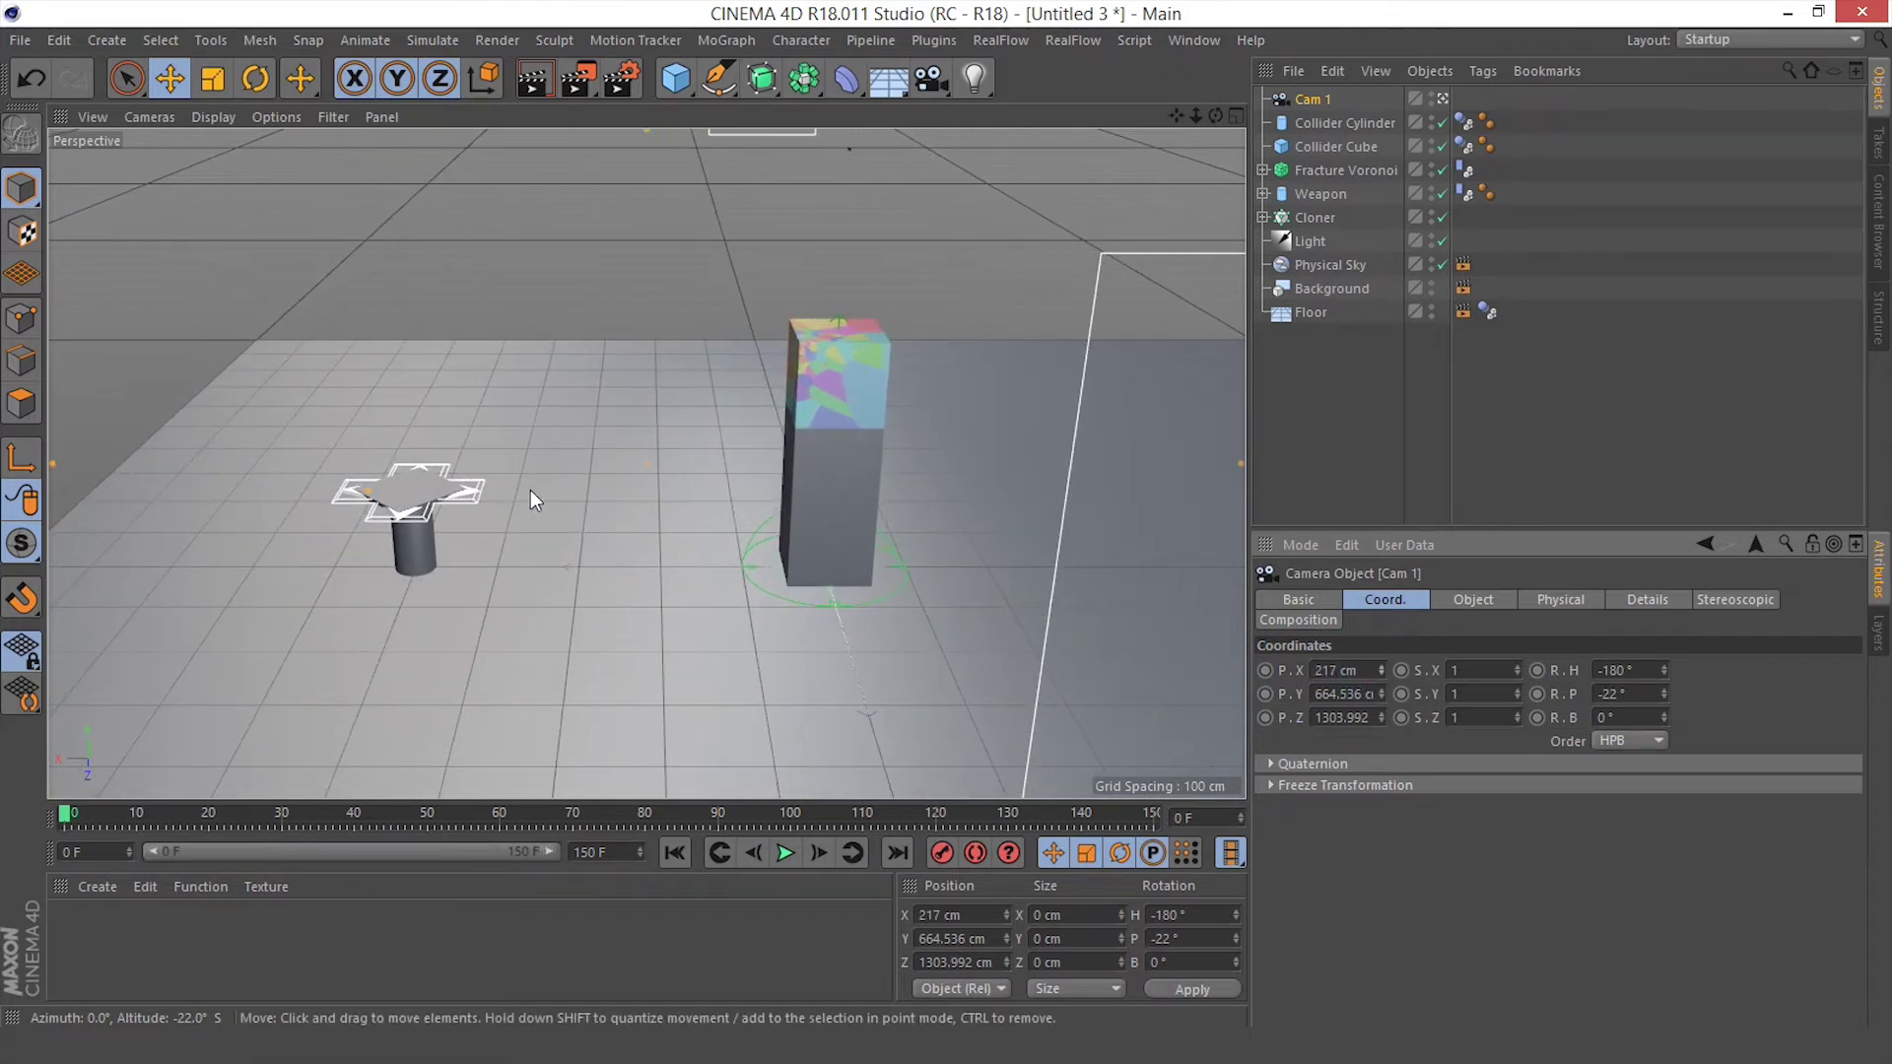
pyautogui.scroll(5, 530, 486)
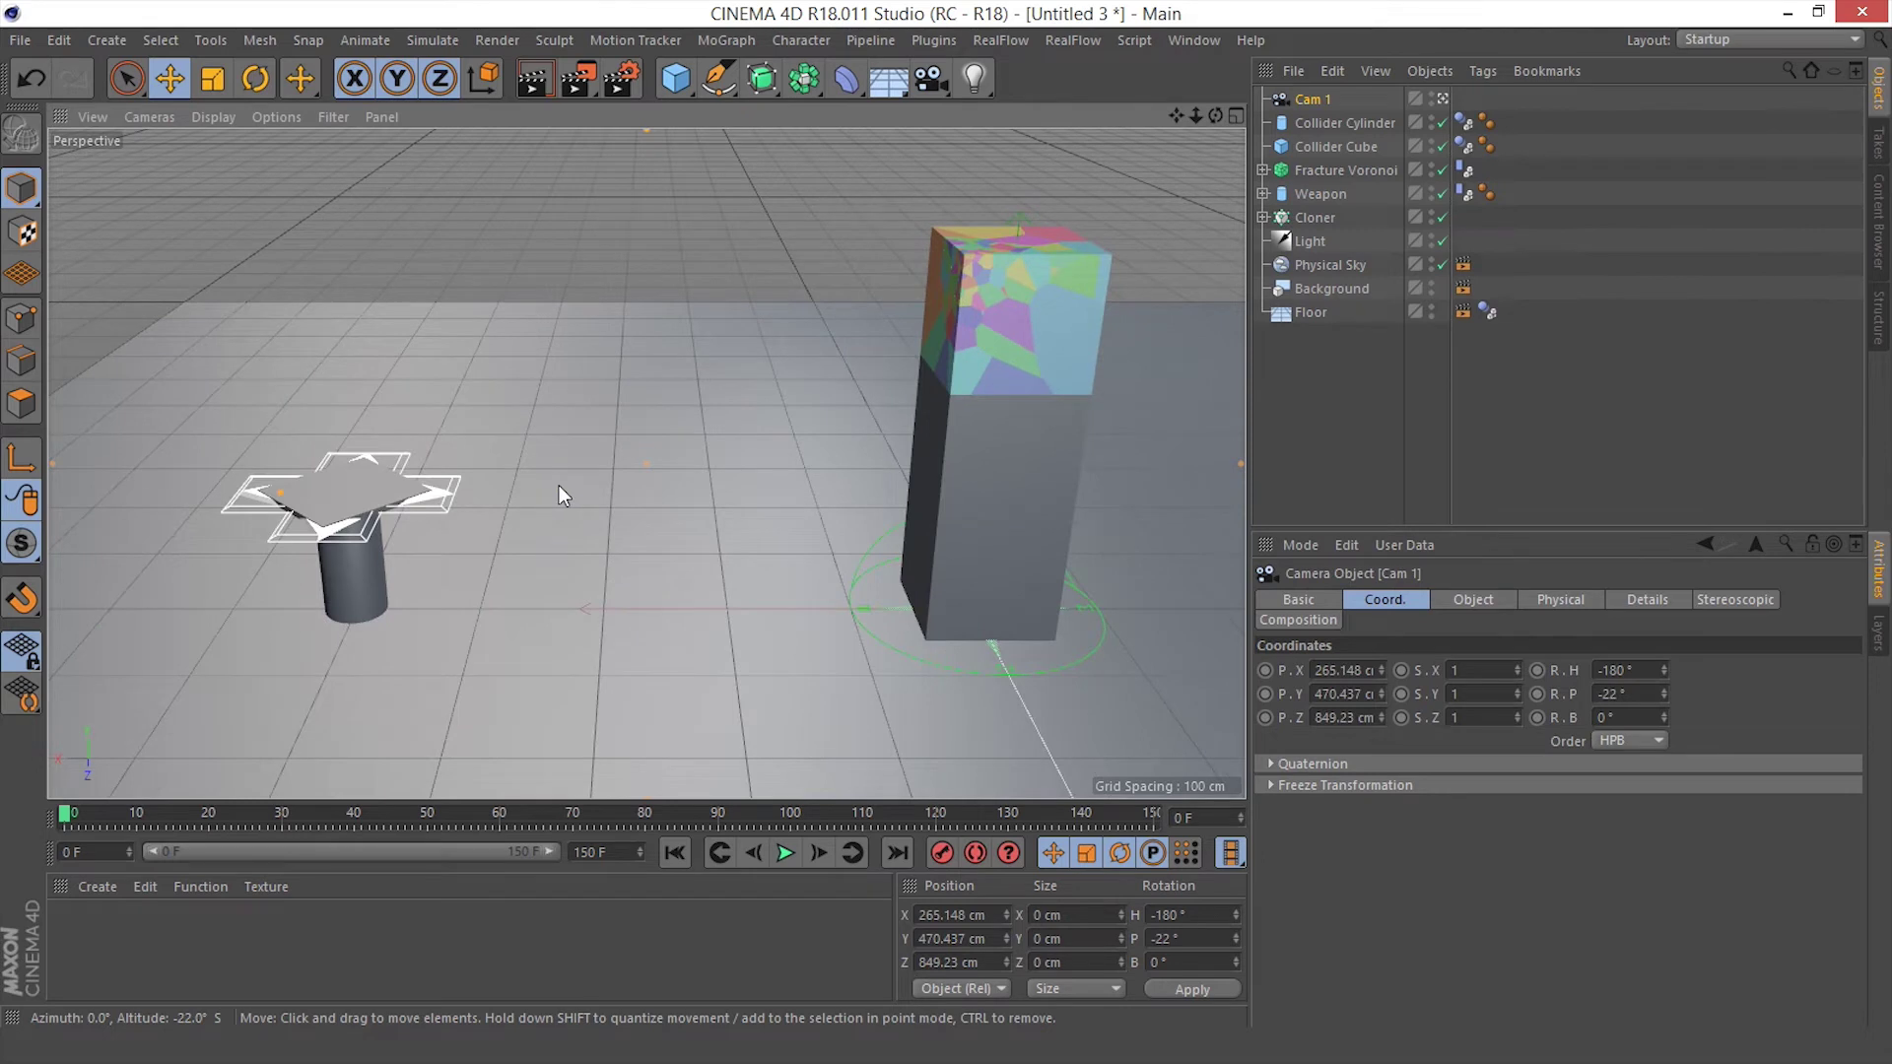
pyautogui.scroll(1, 542, 492)
pyautogui.scroll(1, 542, 493)
pyautogui.scroll(-2, 542, 492)
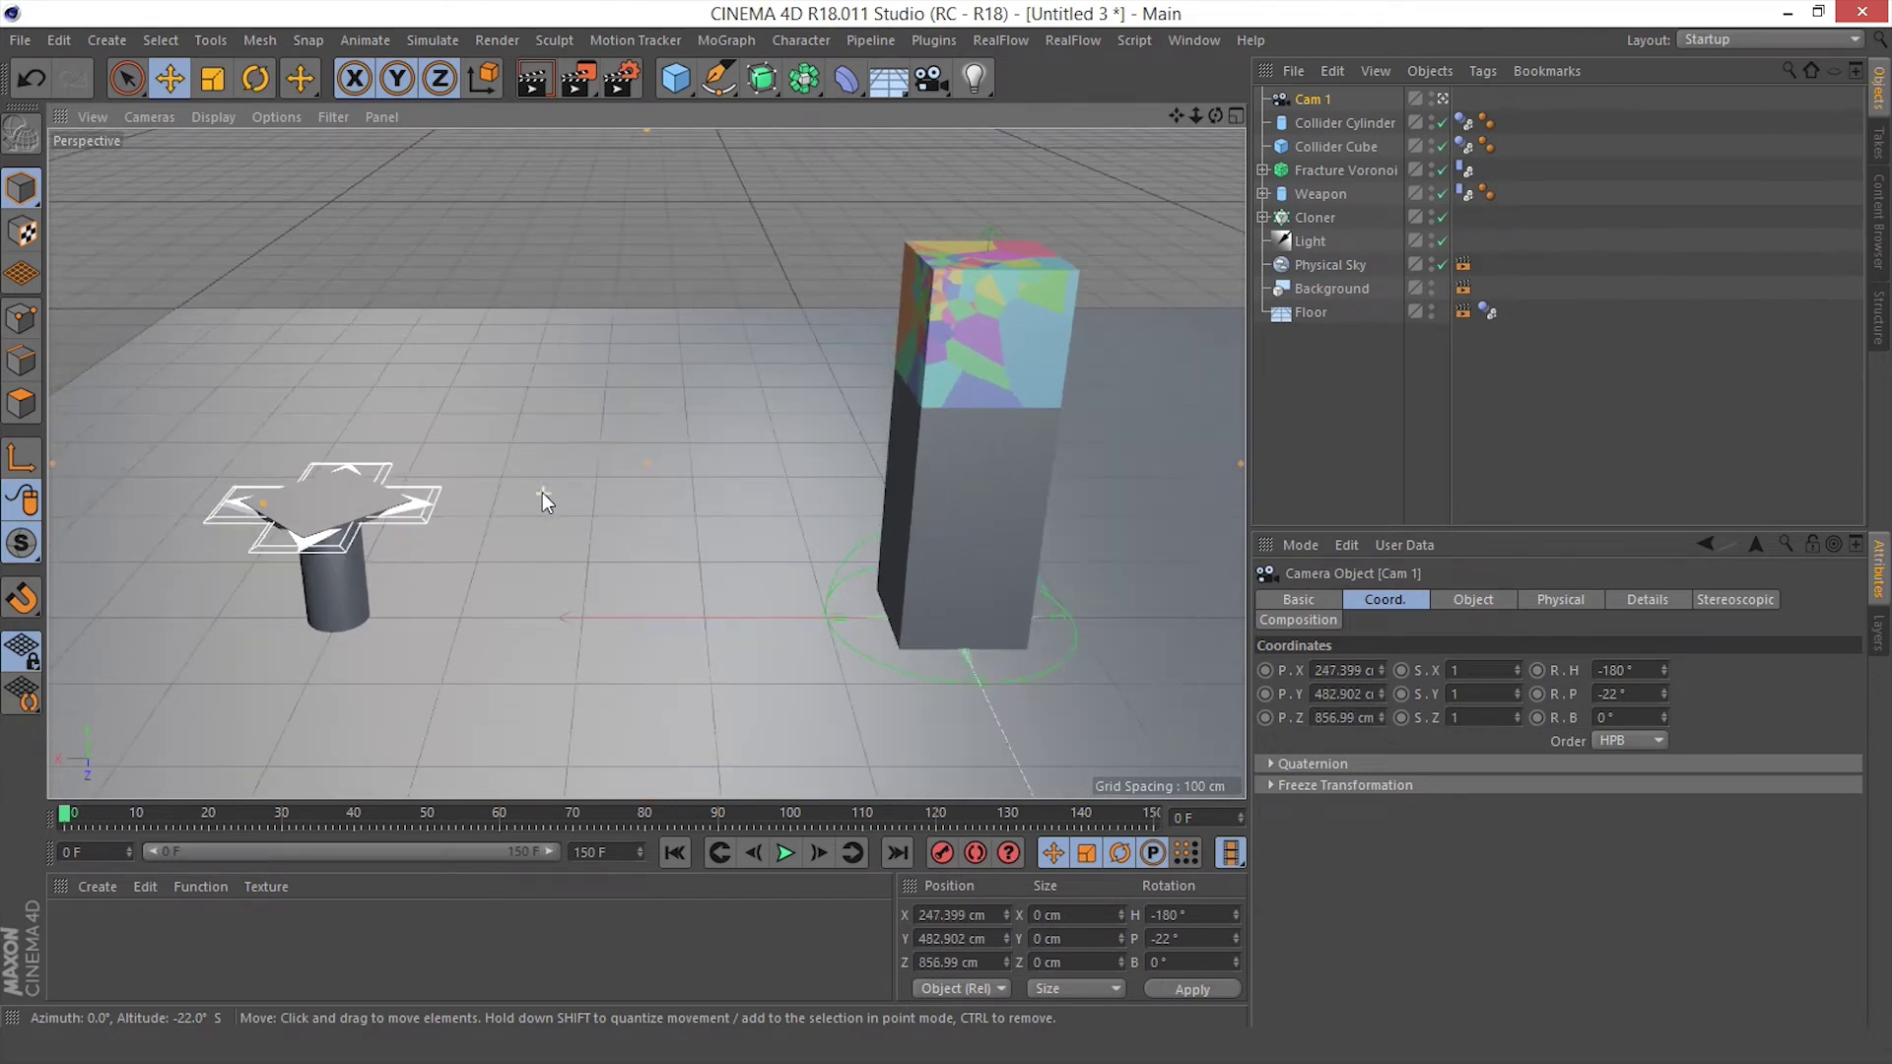
pyautogui.doubleClick(1345, 670)
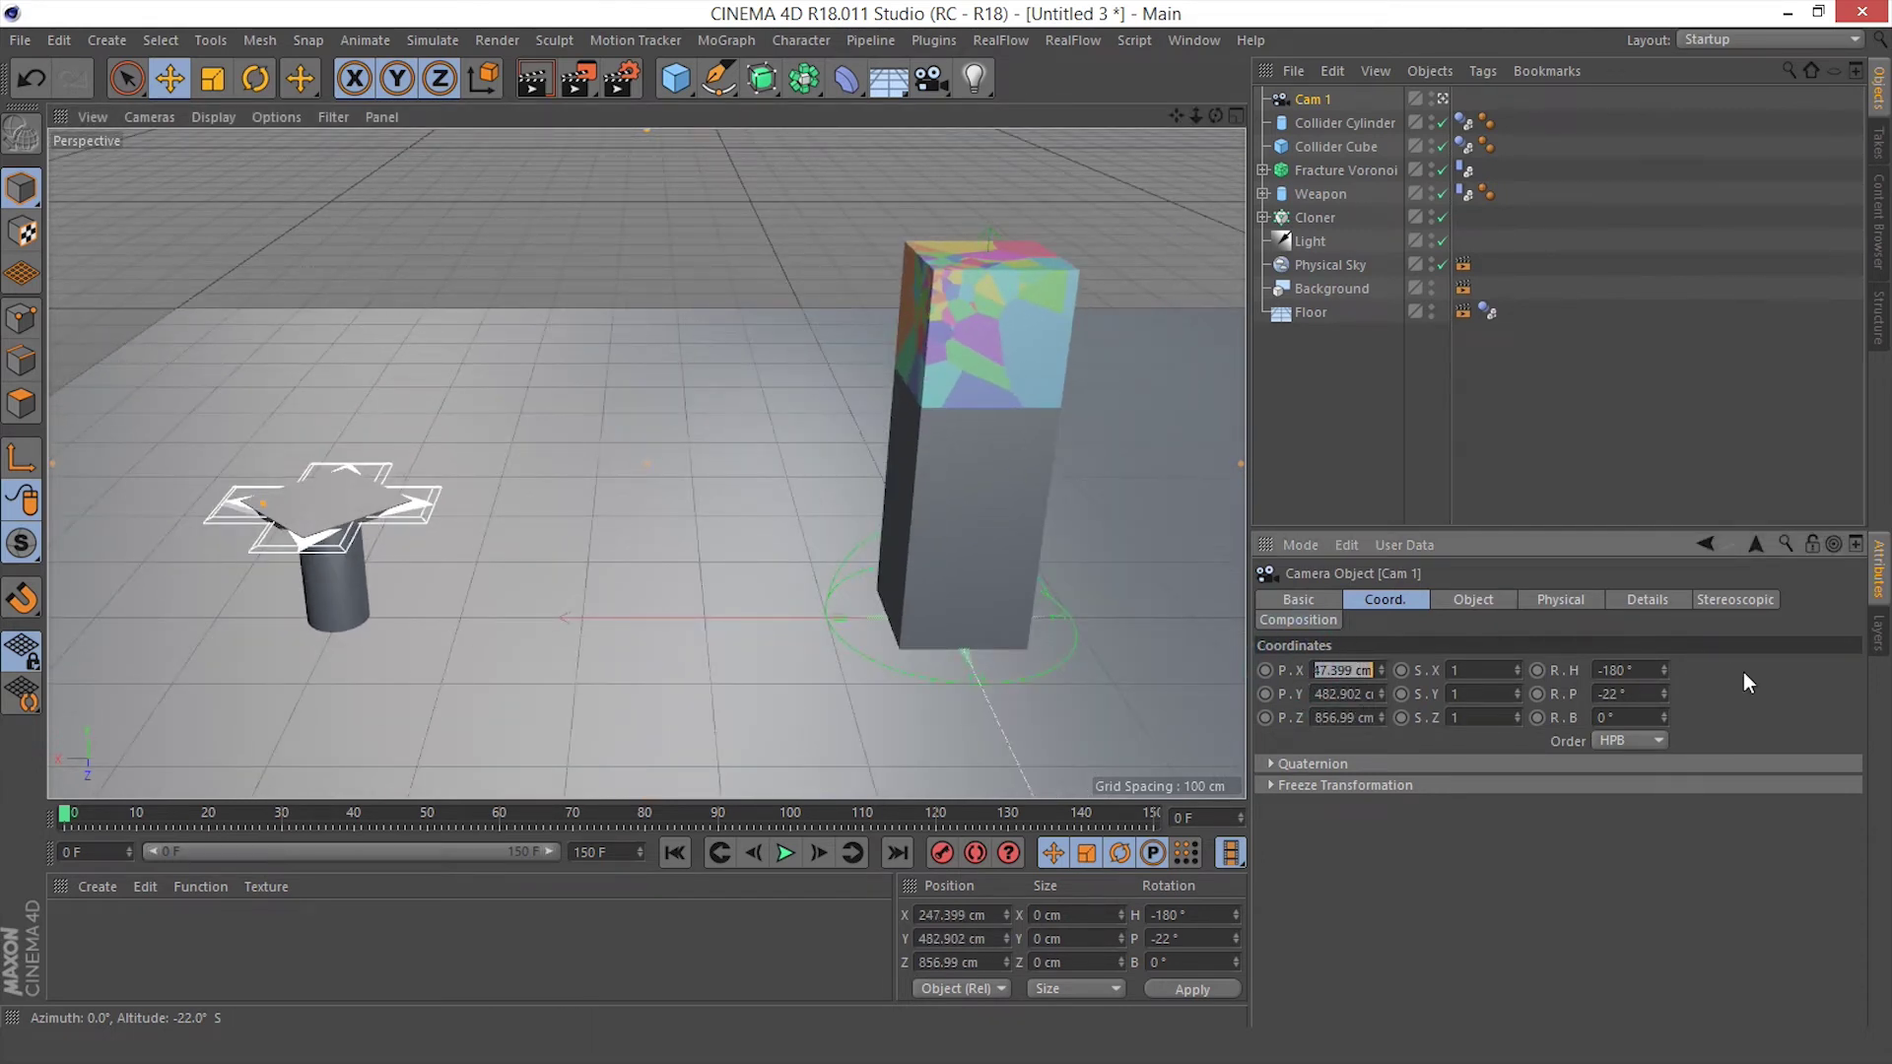
pyautogui.write('250')
pyautogui.press('Tab')
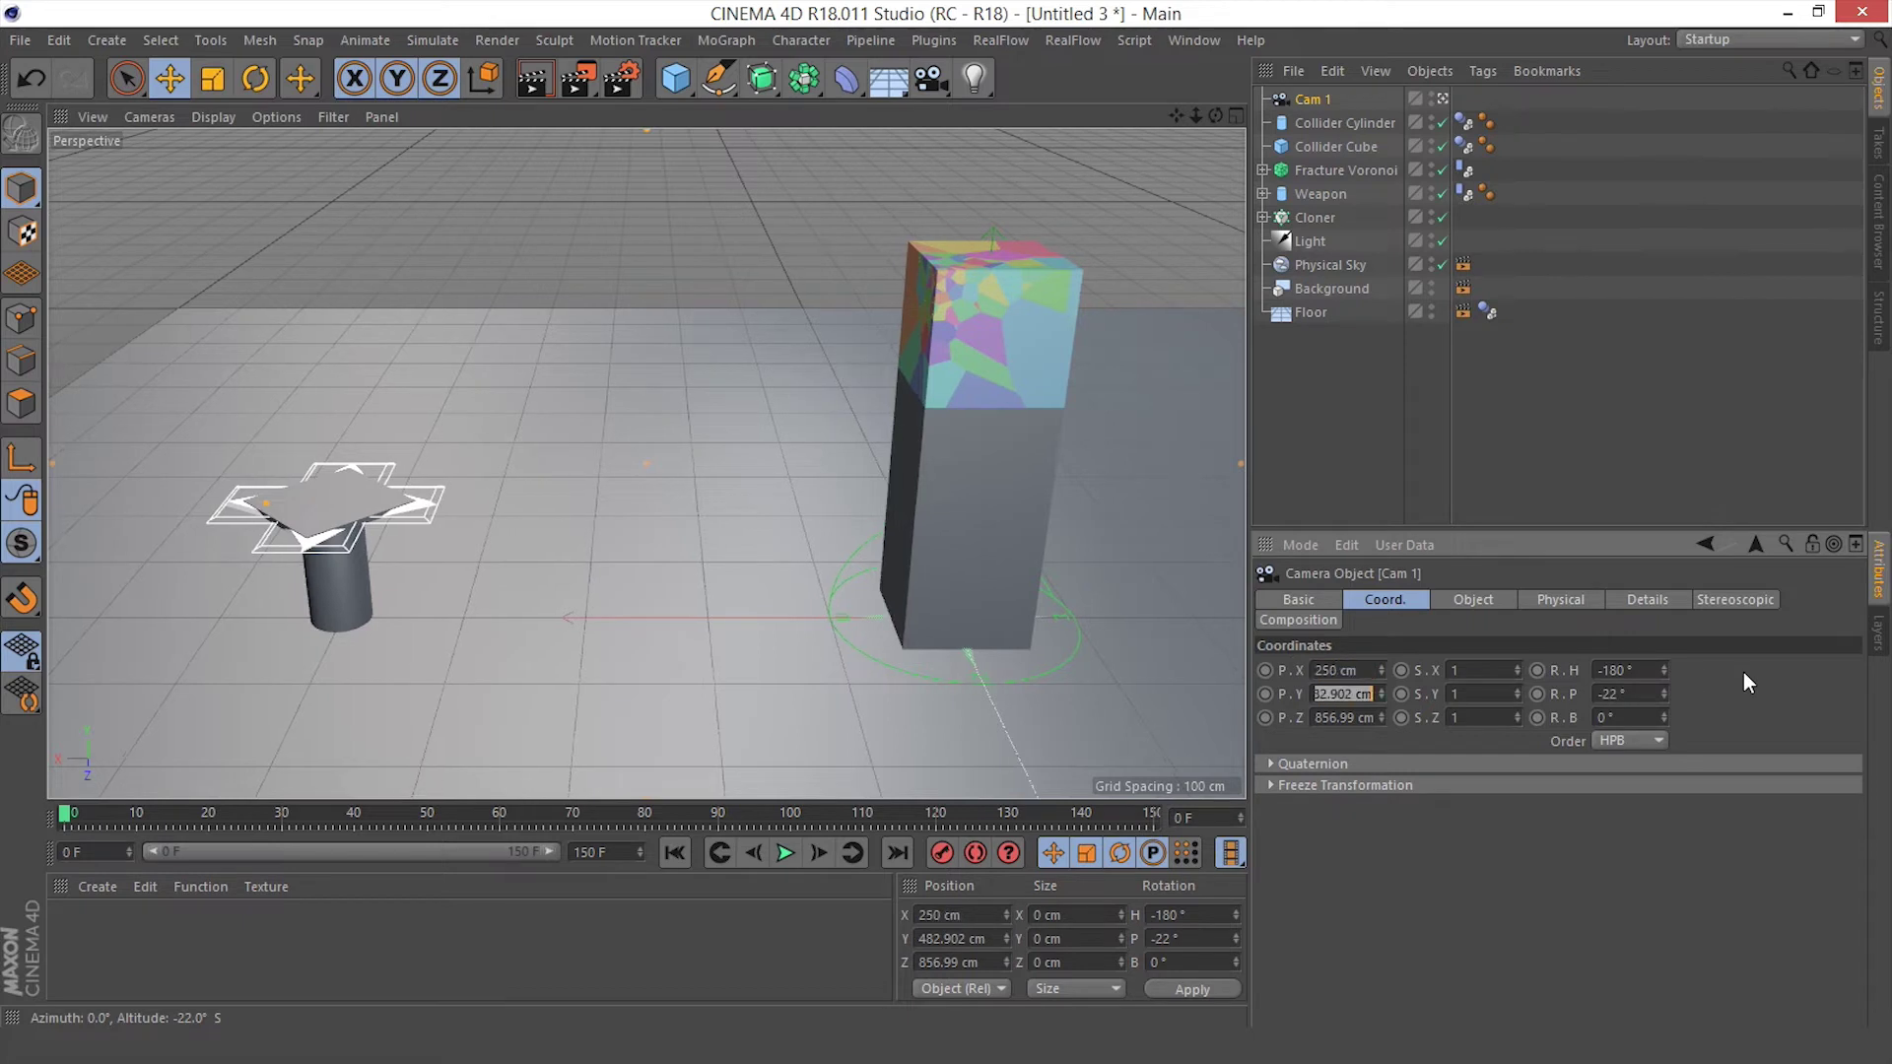
pyautogui.write('500')
pyautogui.press('Tab')
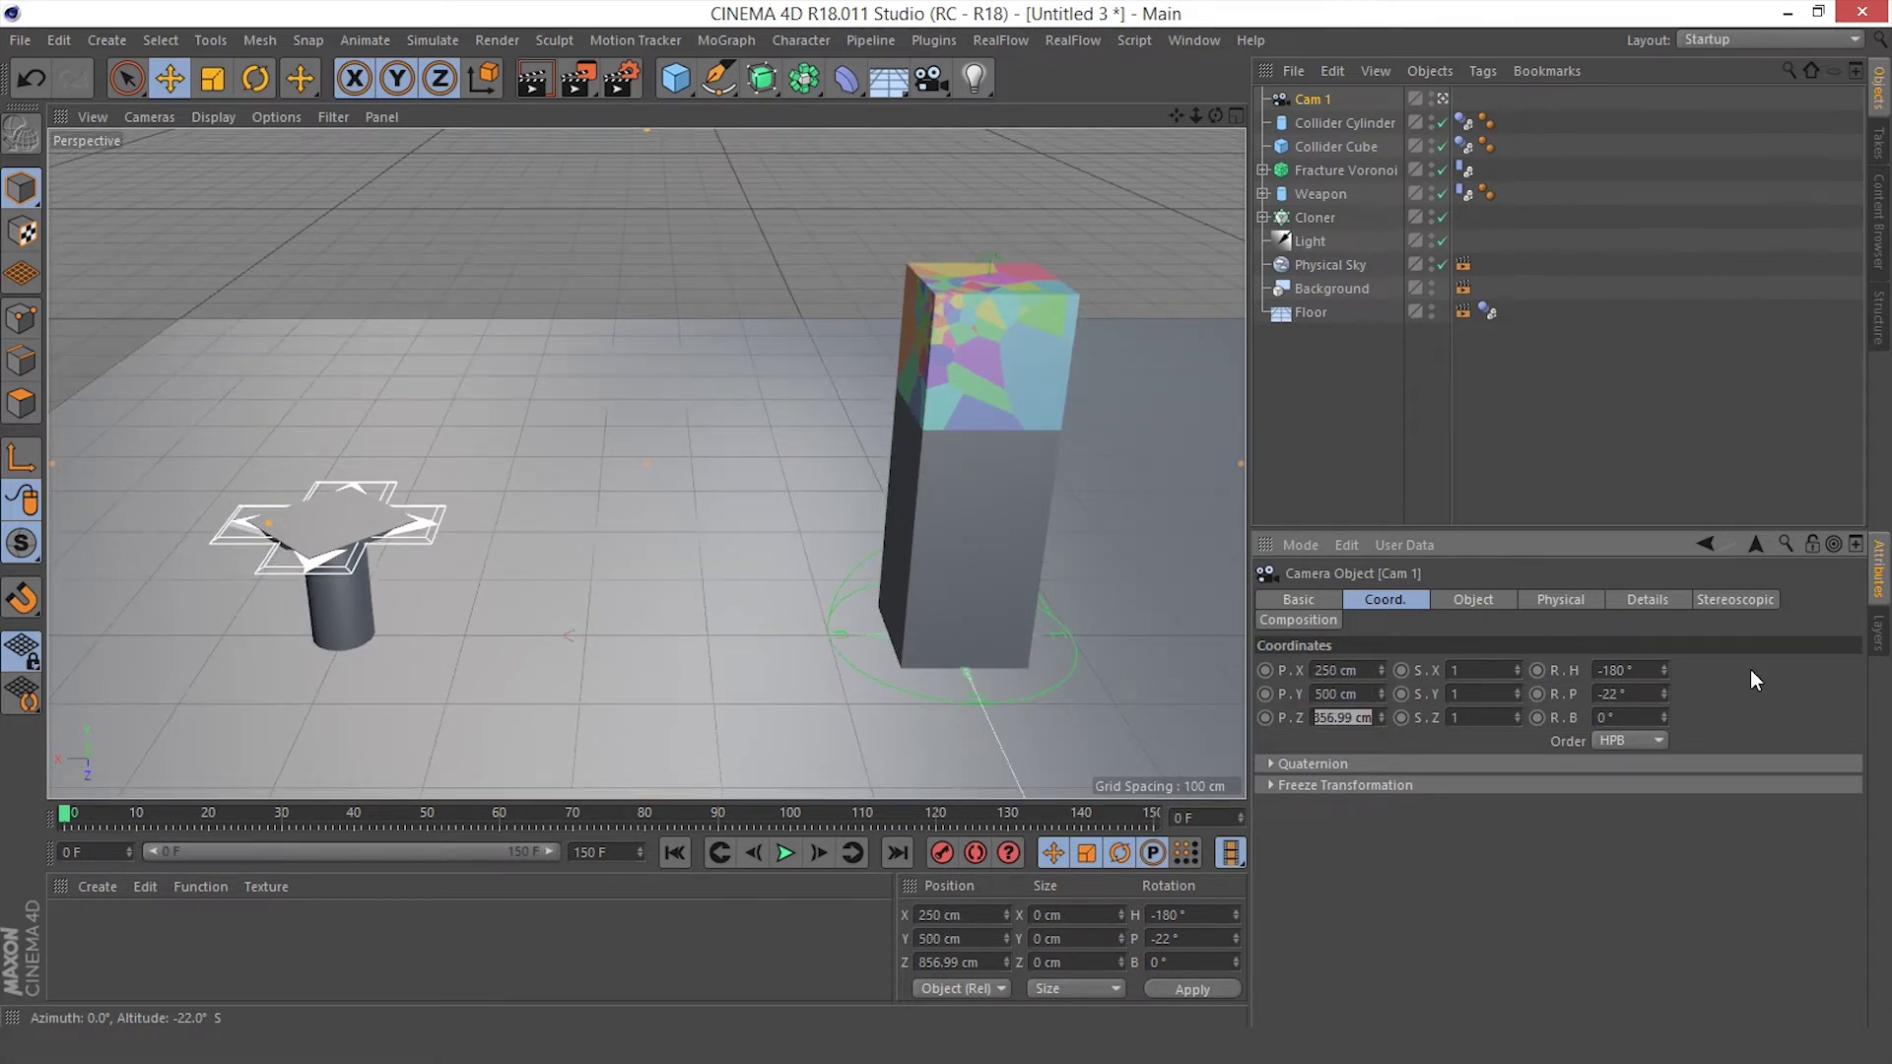
pyautogui.write('5')
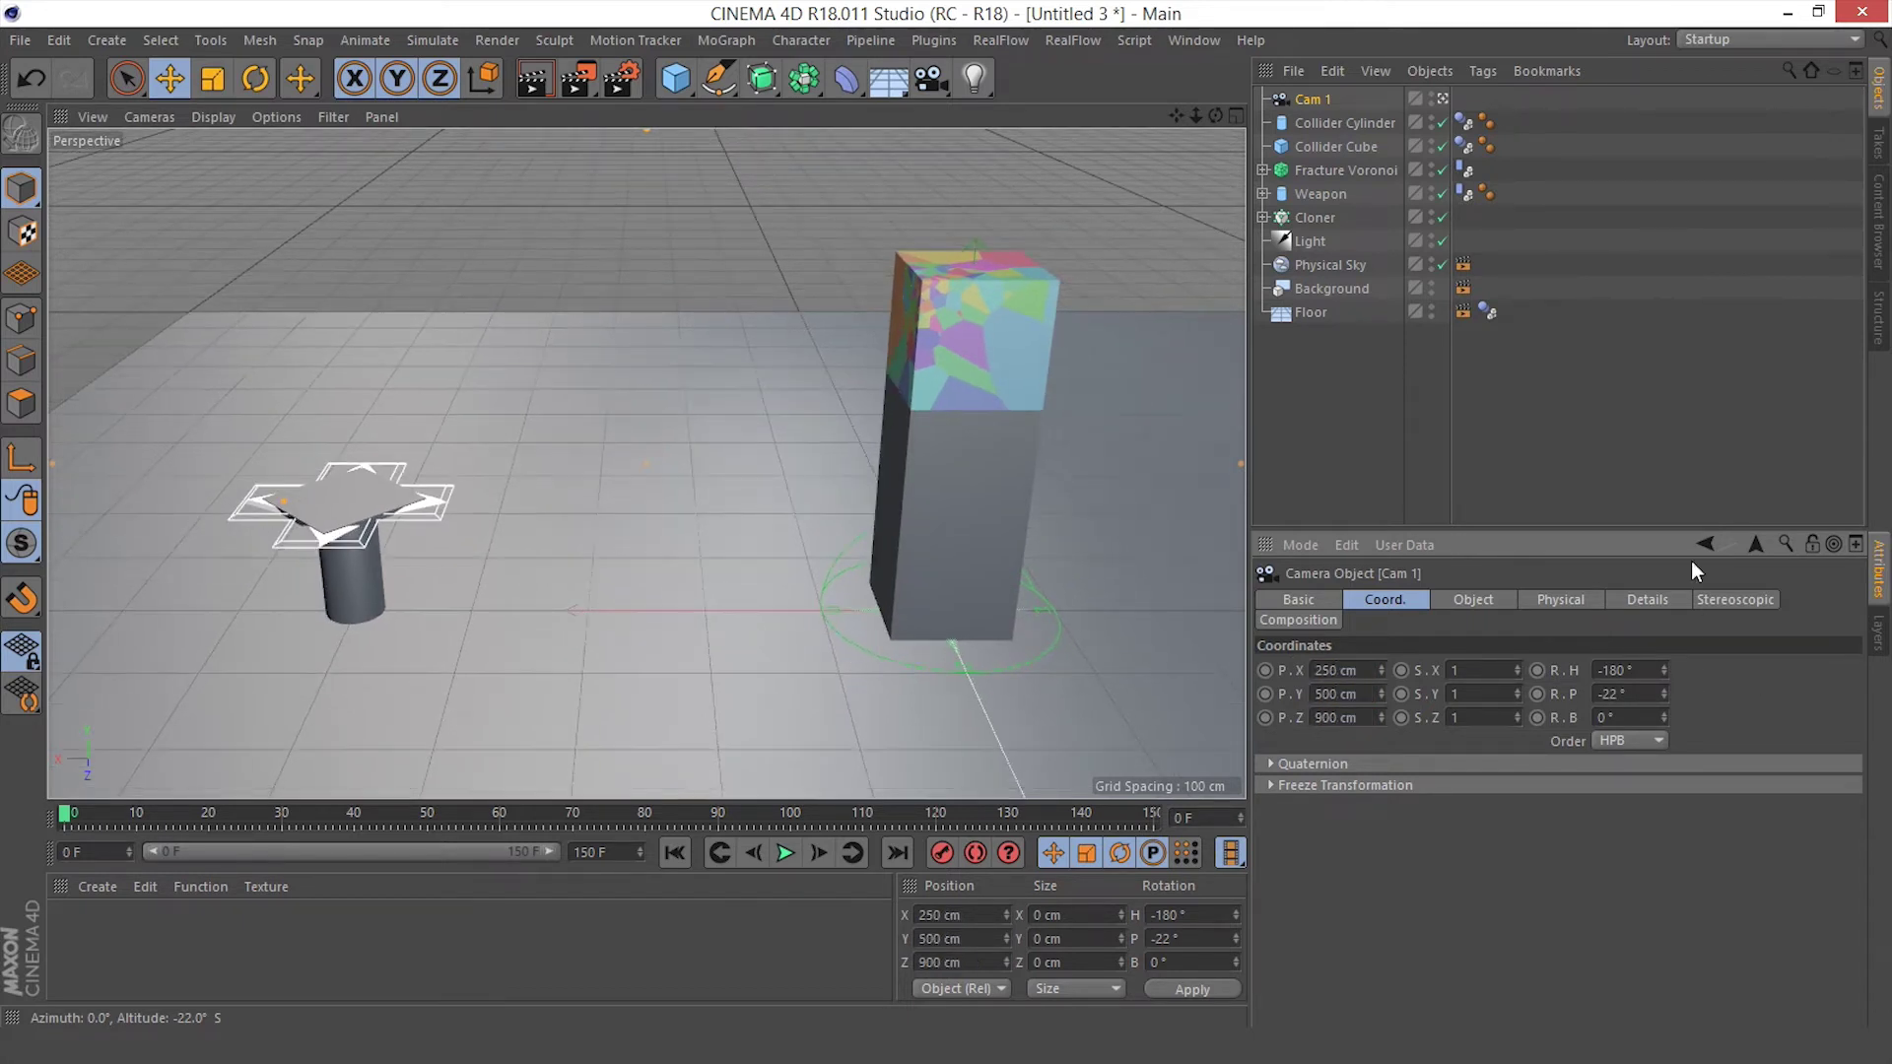
pyautogui.click(1320, 419)
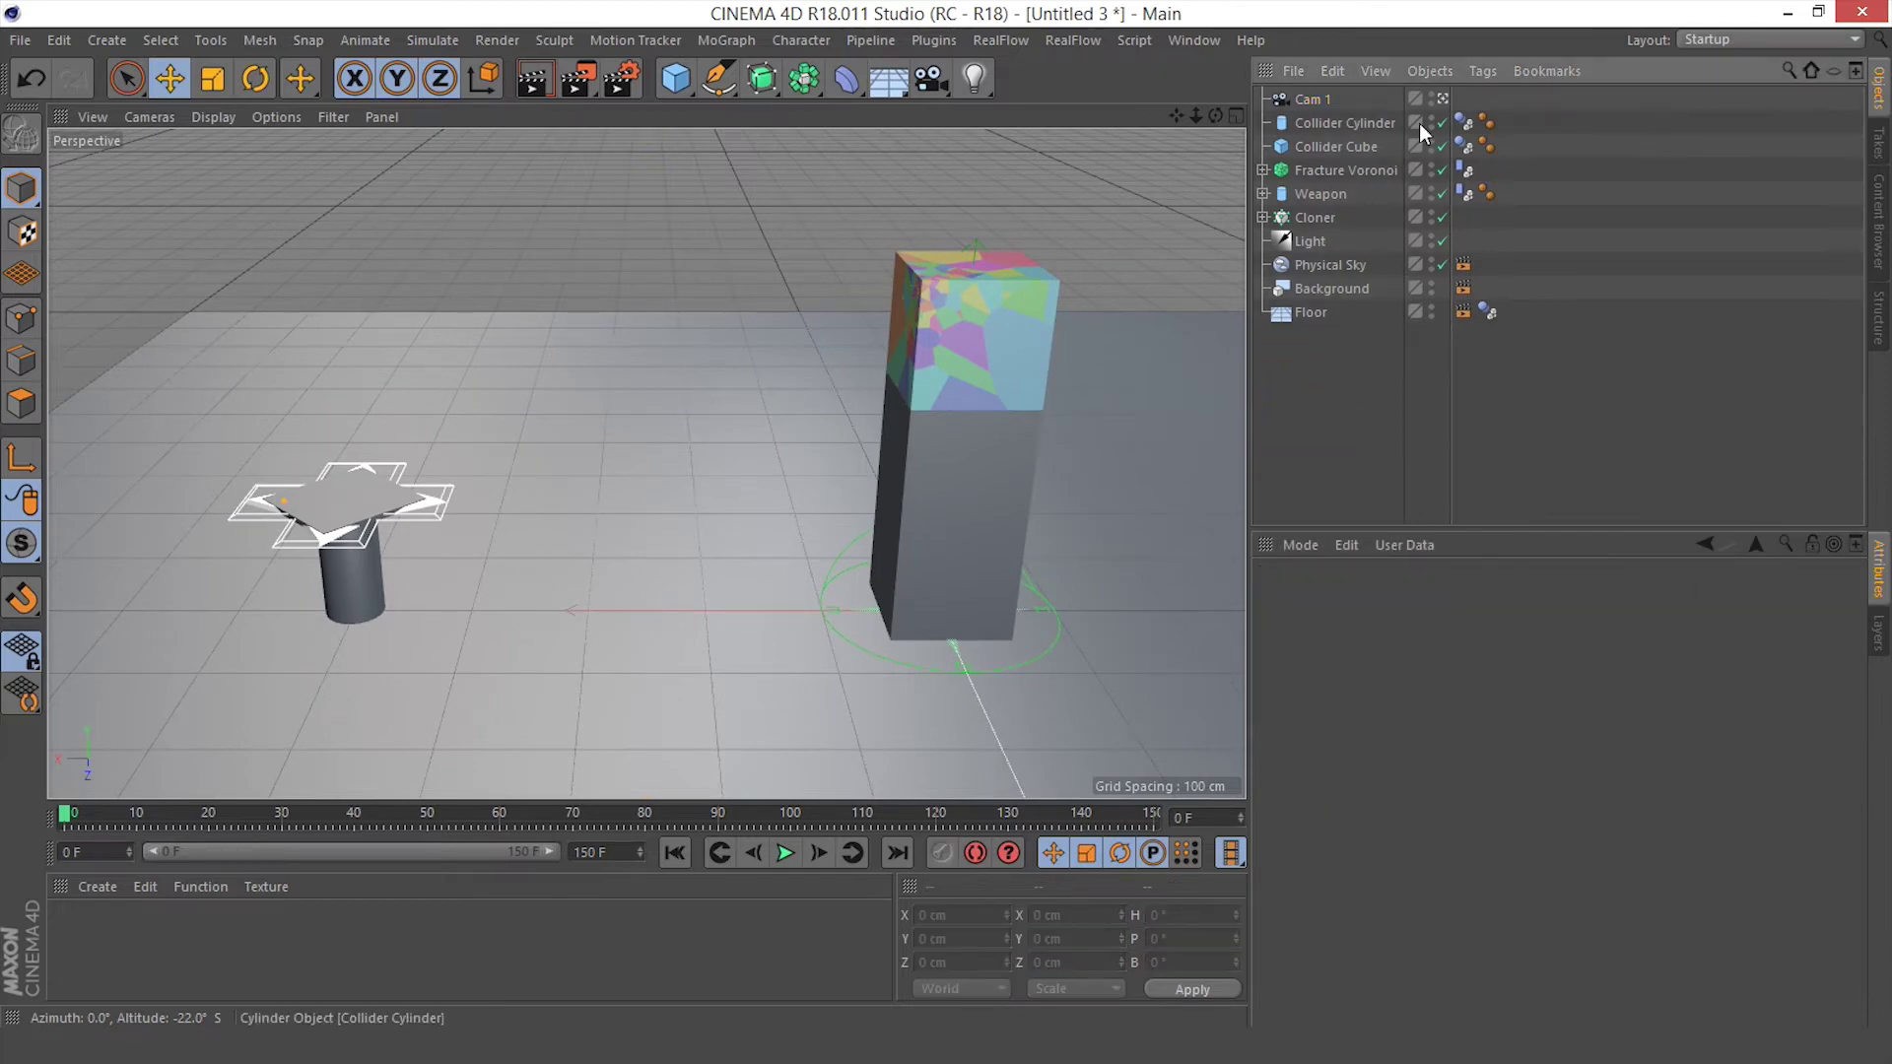
# Leave Cam 1's view, add a second camera named Cam 2 and look through it
pyautogui.click(1442, 99)
pyautogui.click(947, 79)
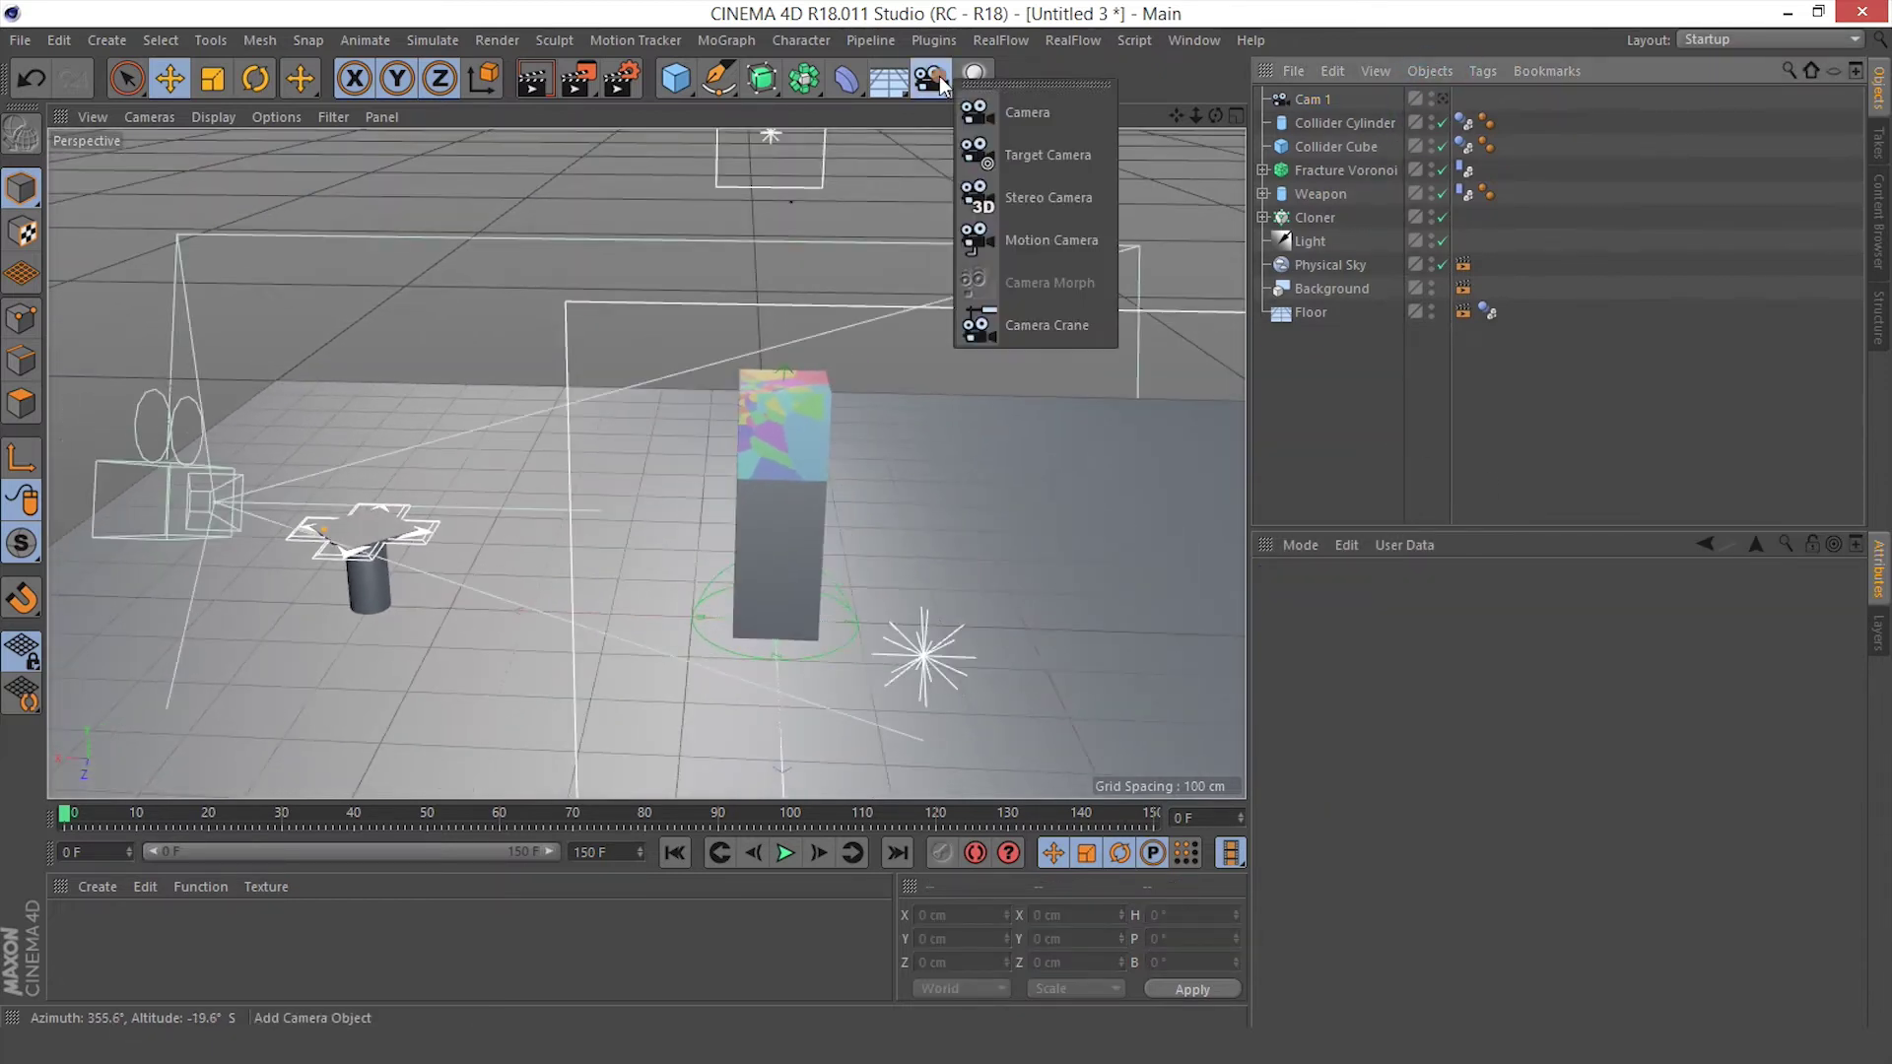
pyautogui.click(1027, 114)
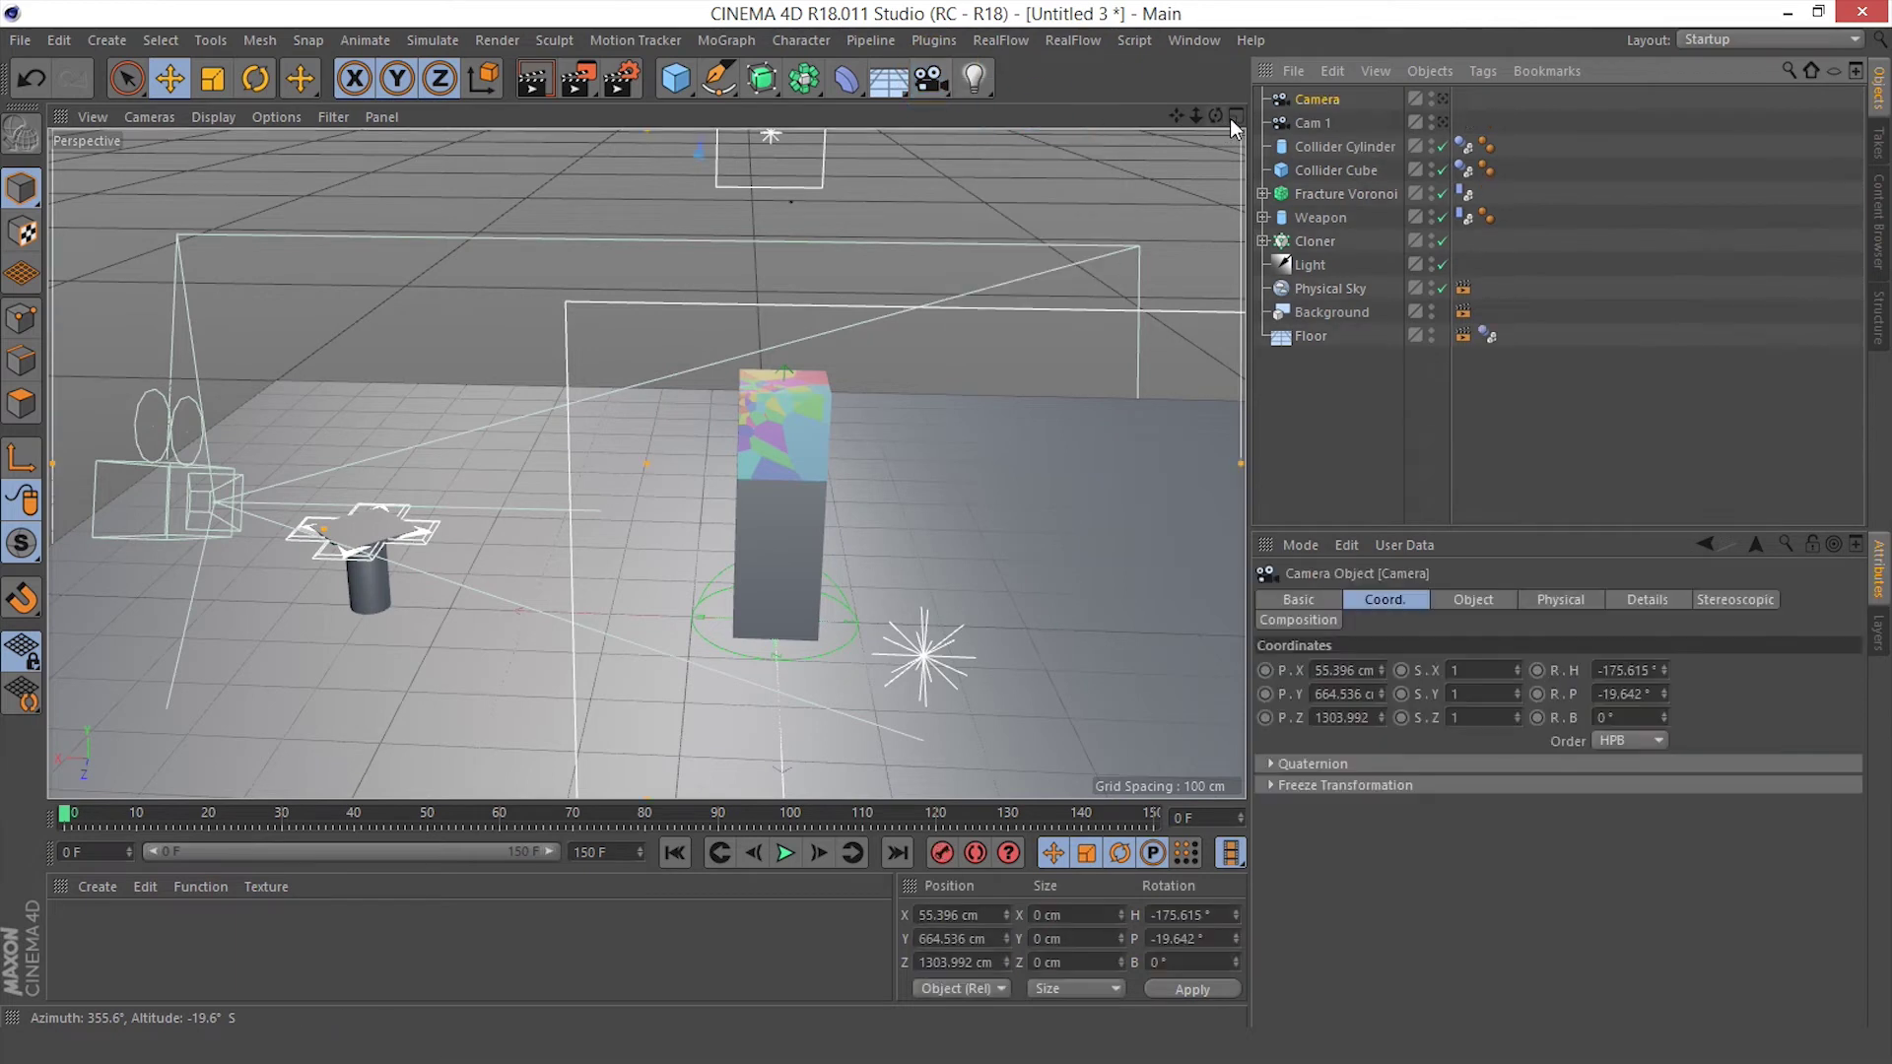
pyautogui.doubleClick(1321, 99)
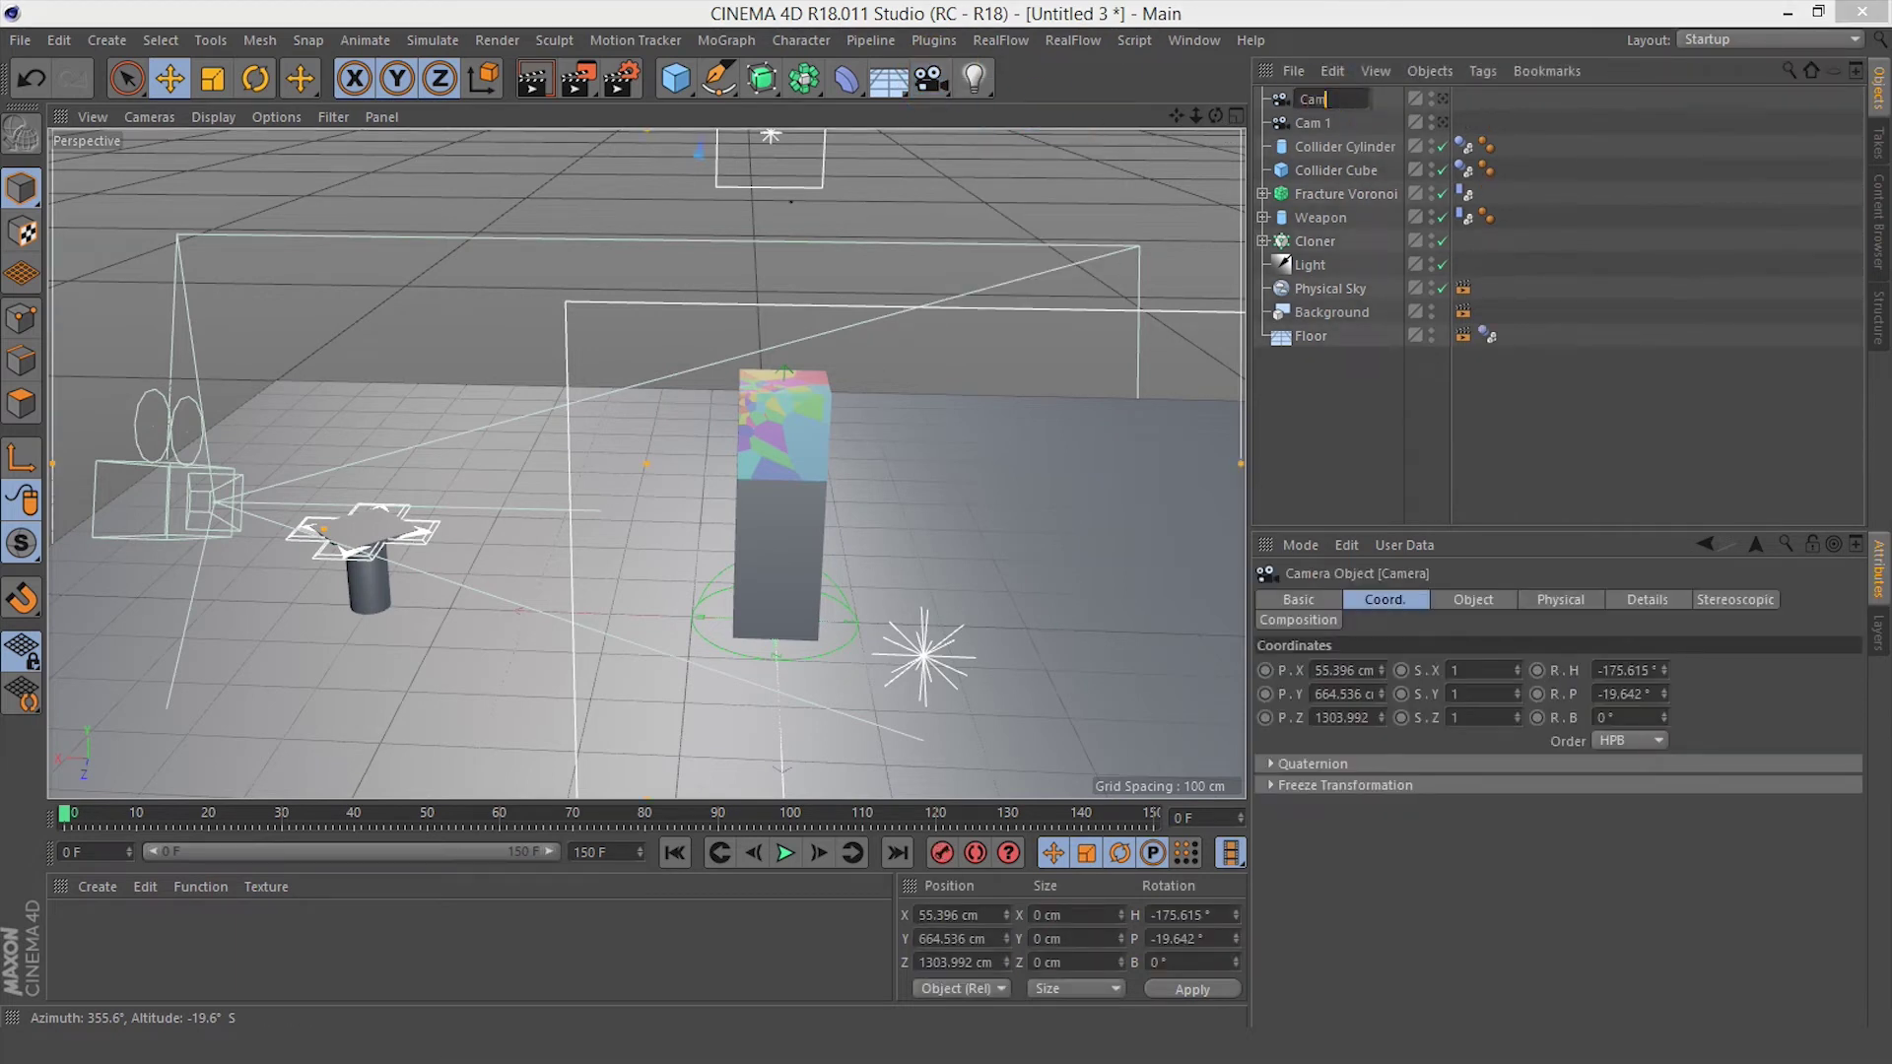
pyautogui.press('Return')
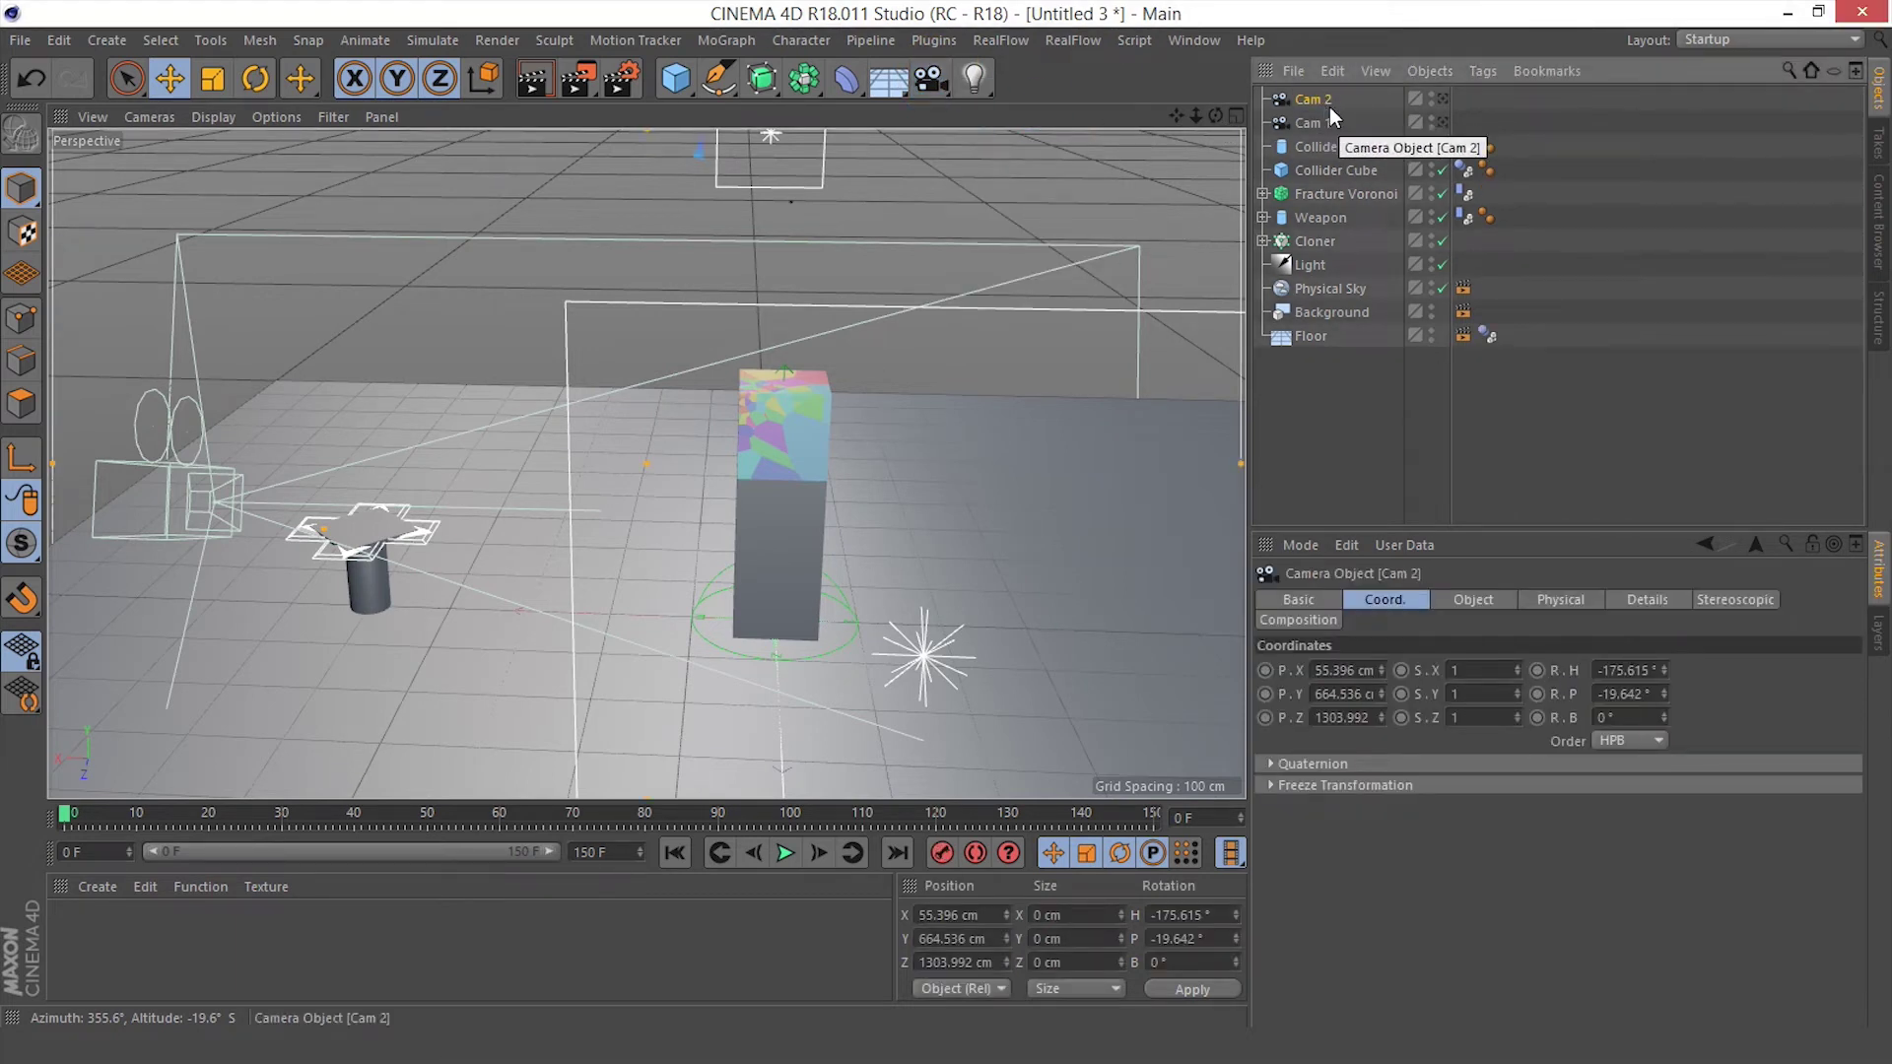
pyautogui.click(1443, 98)
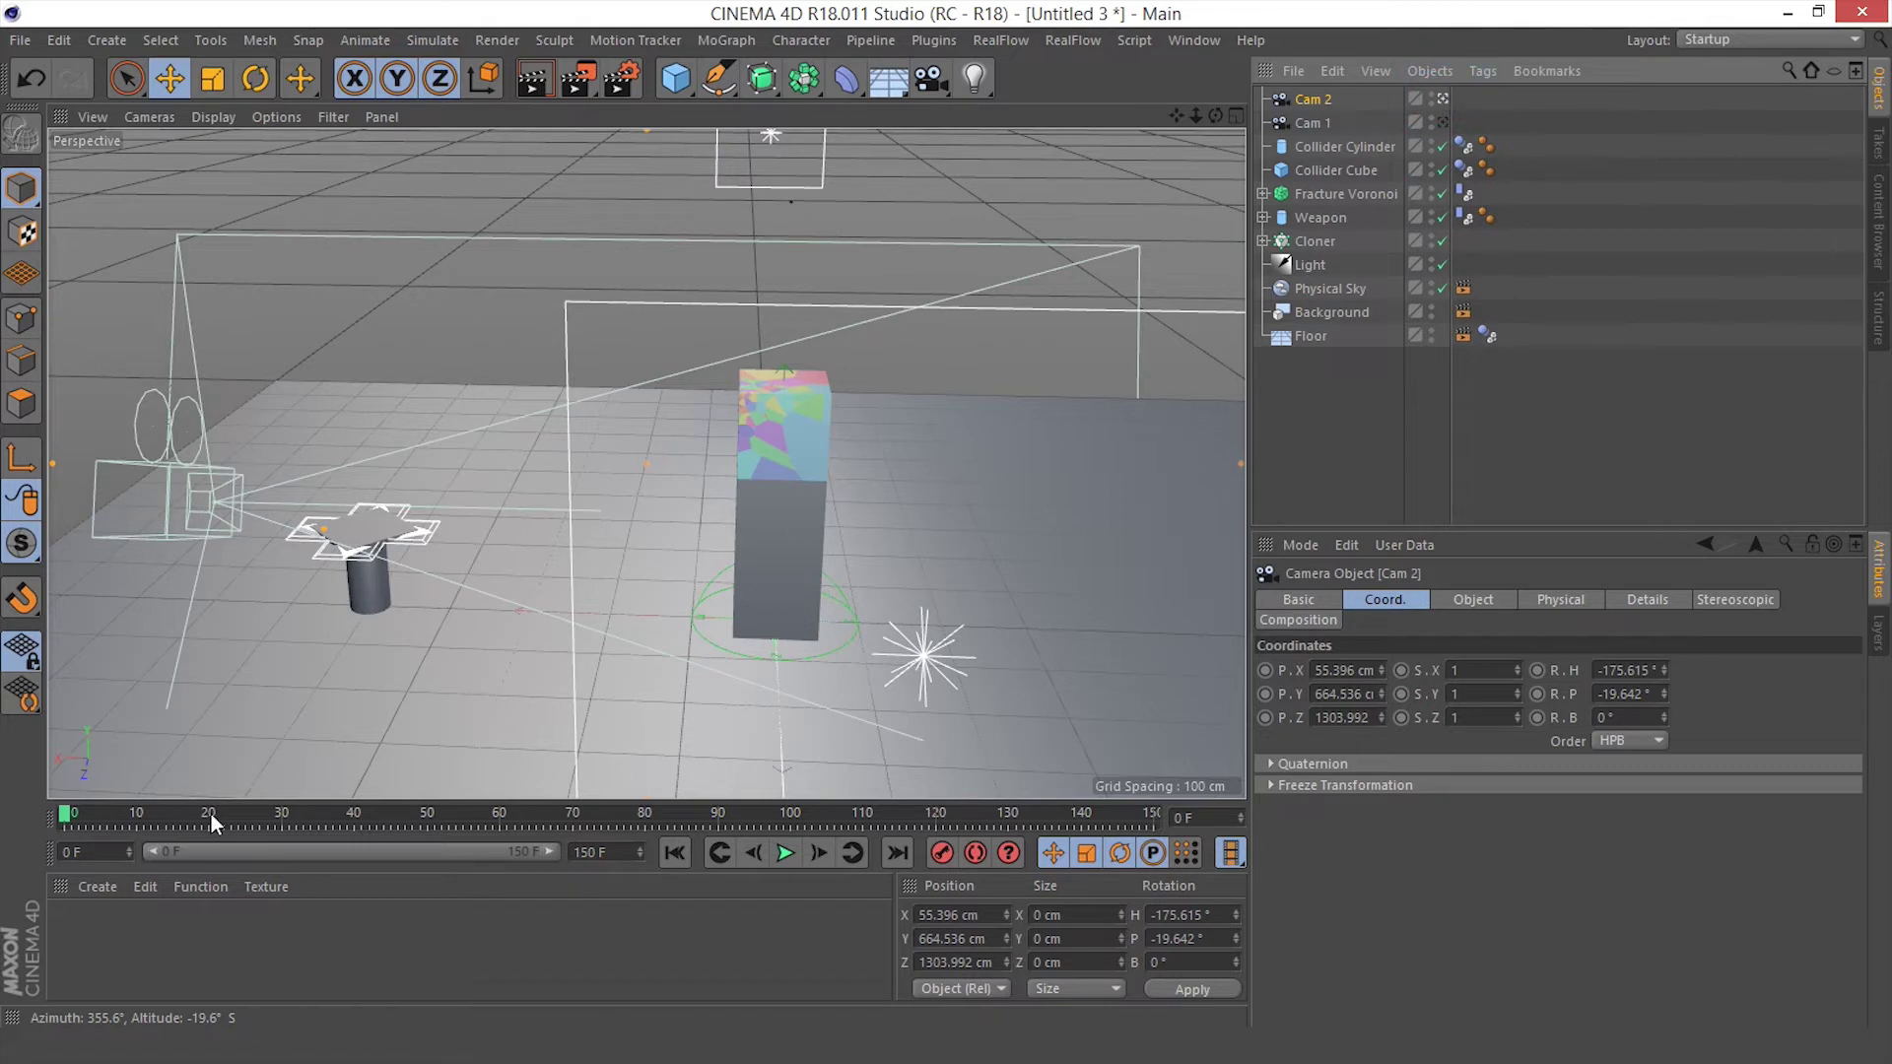
# Go to frame 35 and frame the flying Weapon and the fractured cube closely with Cam 2
pyautogui.moveTo(72, 820); pyautogui.dragTo(317, 827)
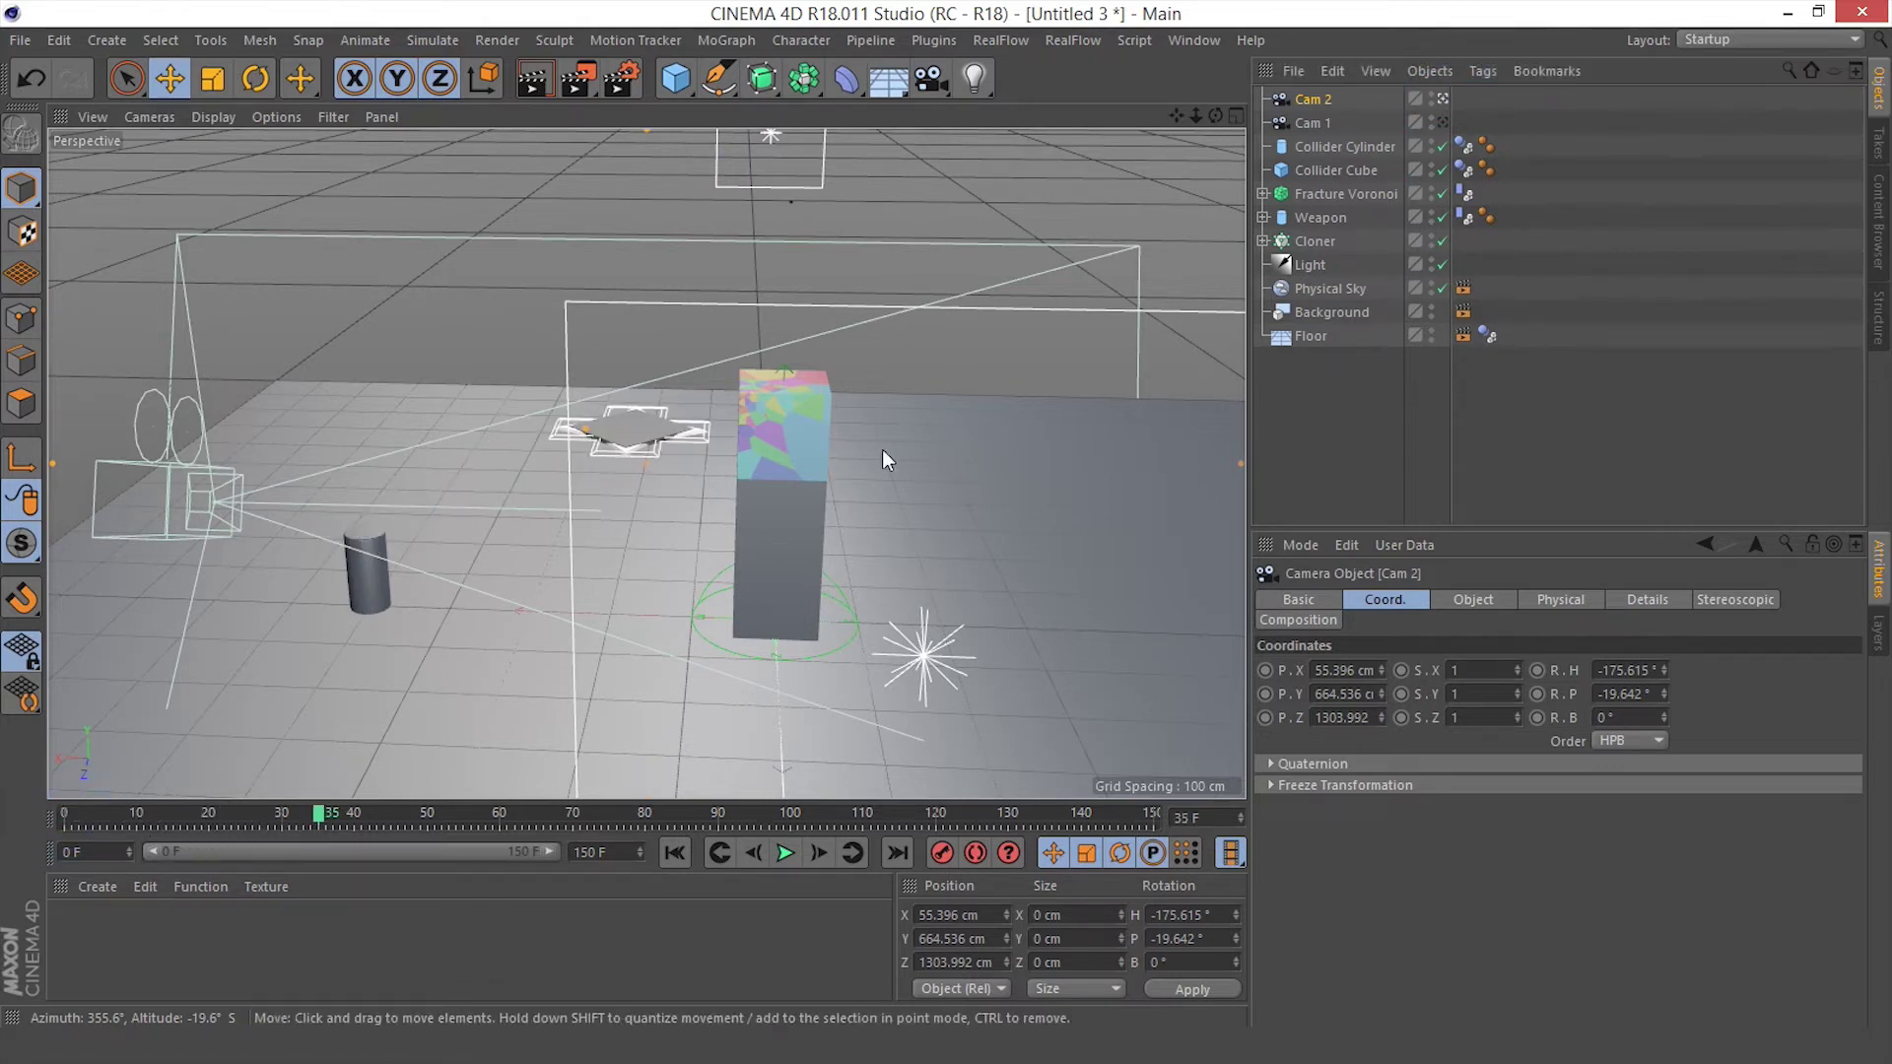
pyautogui.keyDown('alt'); pyautogui.moveTo(719, 417); pyautogui.dragTo(650, 434); pyautogui.keyUp('alt')
pyautogui.scroll(8, 512, 441)
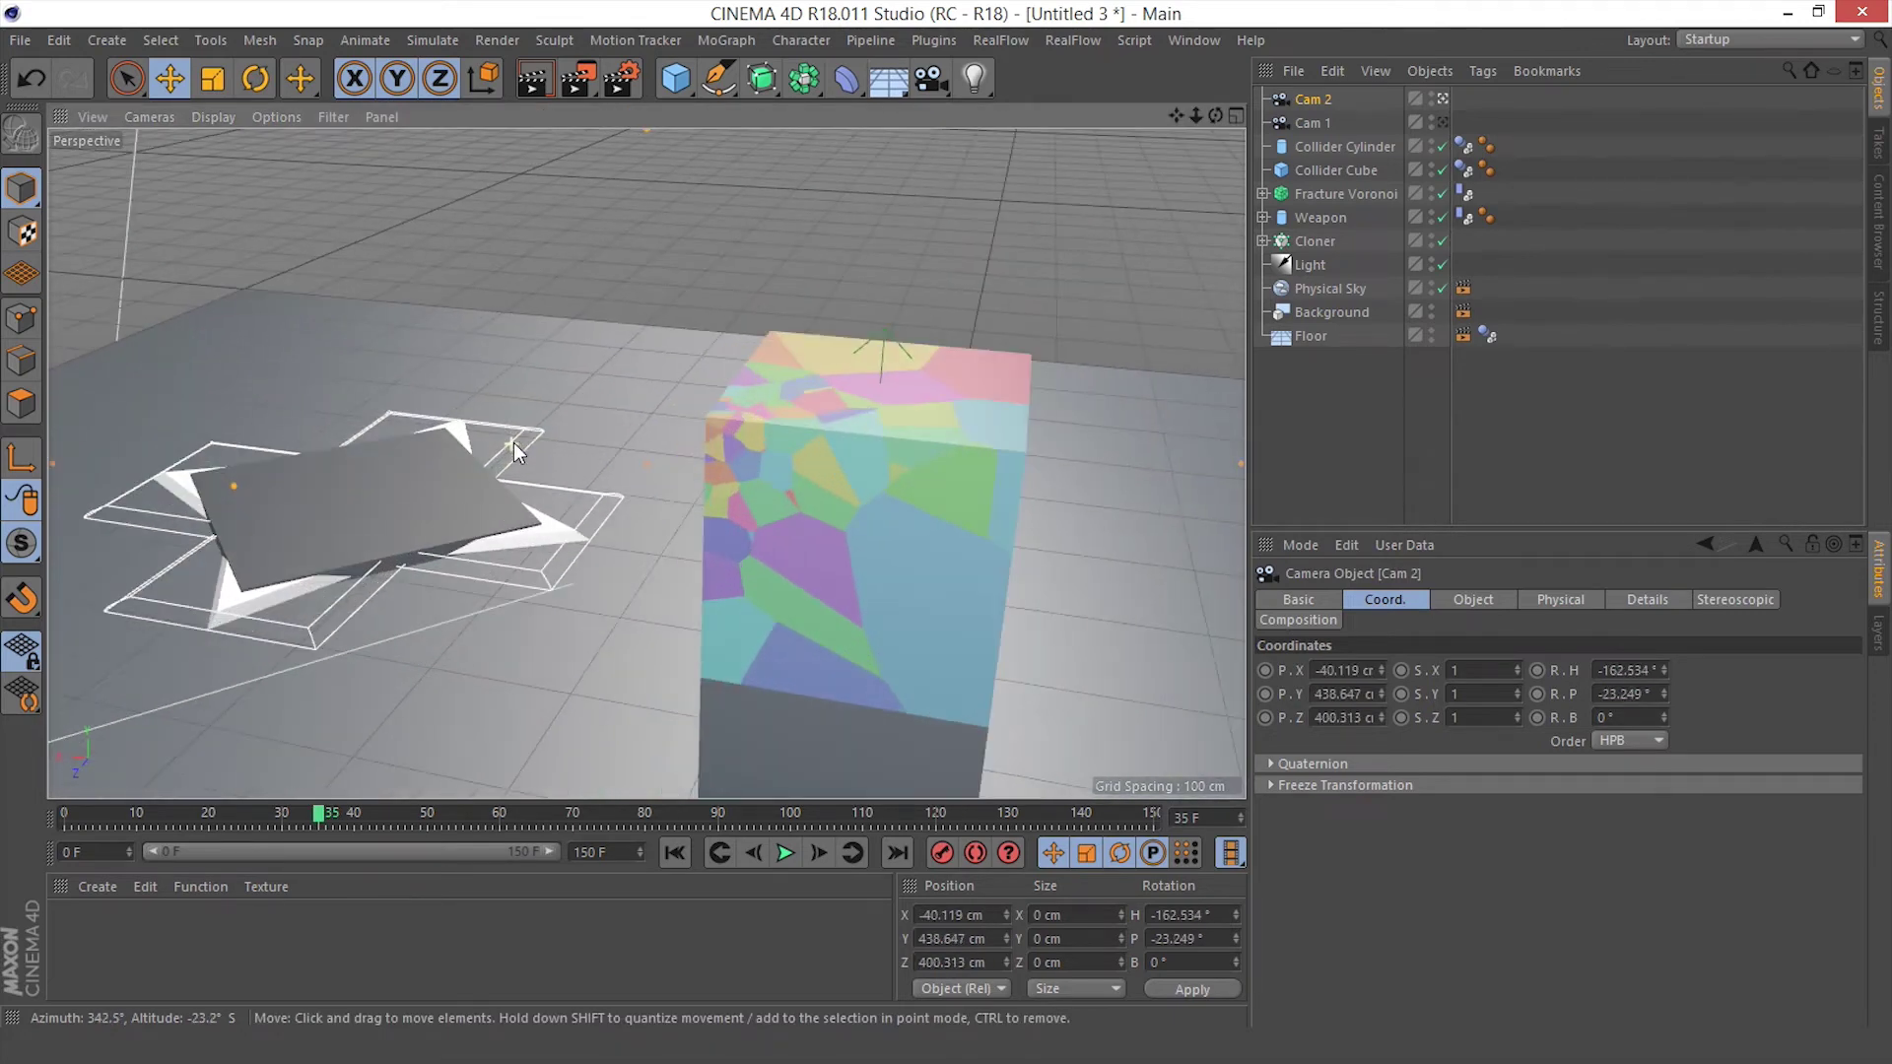
pyautogui.keyDown('alt'); pyautogui.moveTo(504, 469); pyautogui.dragTo(622, 442); pyautogui.keyUp('alt')
pyautogui.keyDown('alt'); pyautogui.moveTo(622, 442); pyautogui.dragTo(606, 411, button='middle'); pyautogui.keyUp('alt')
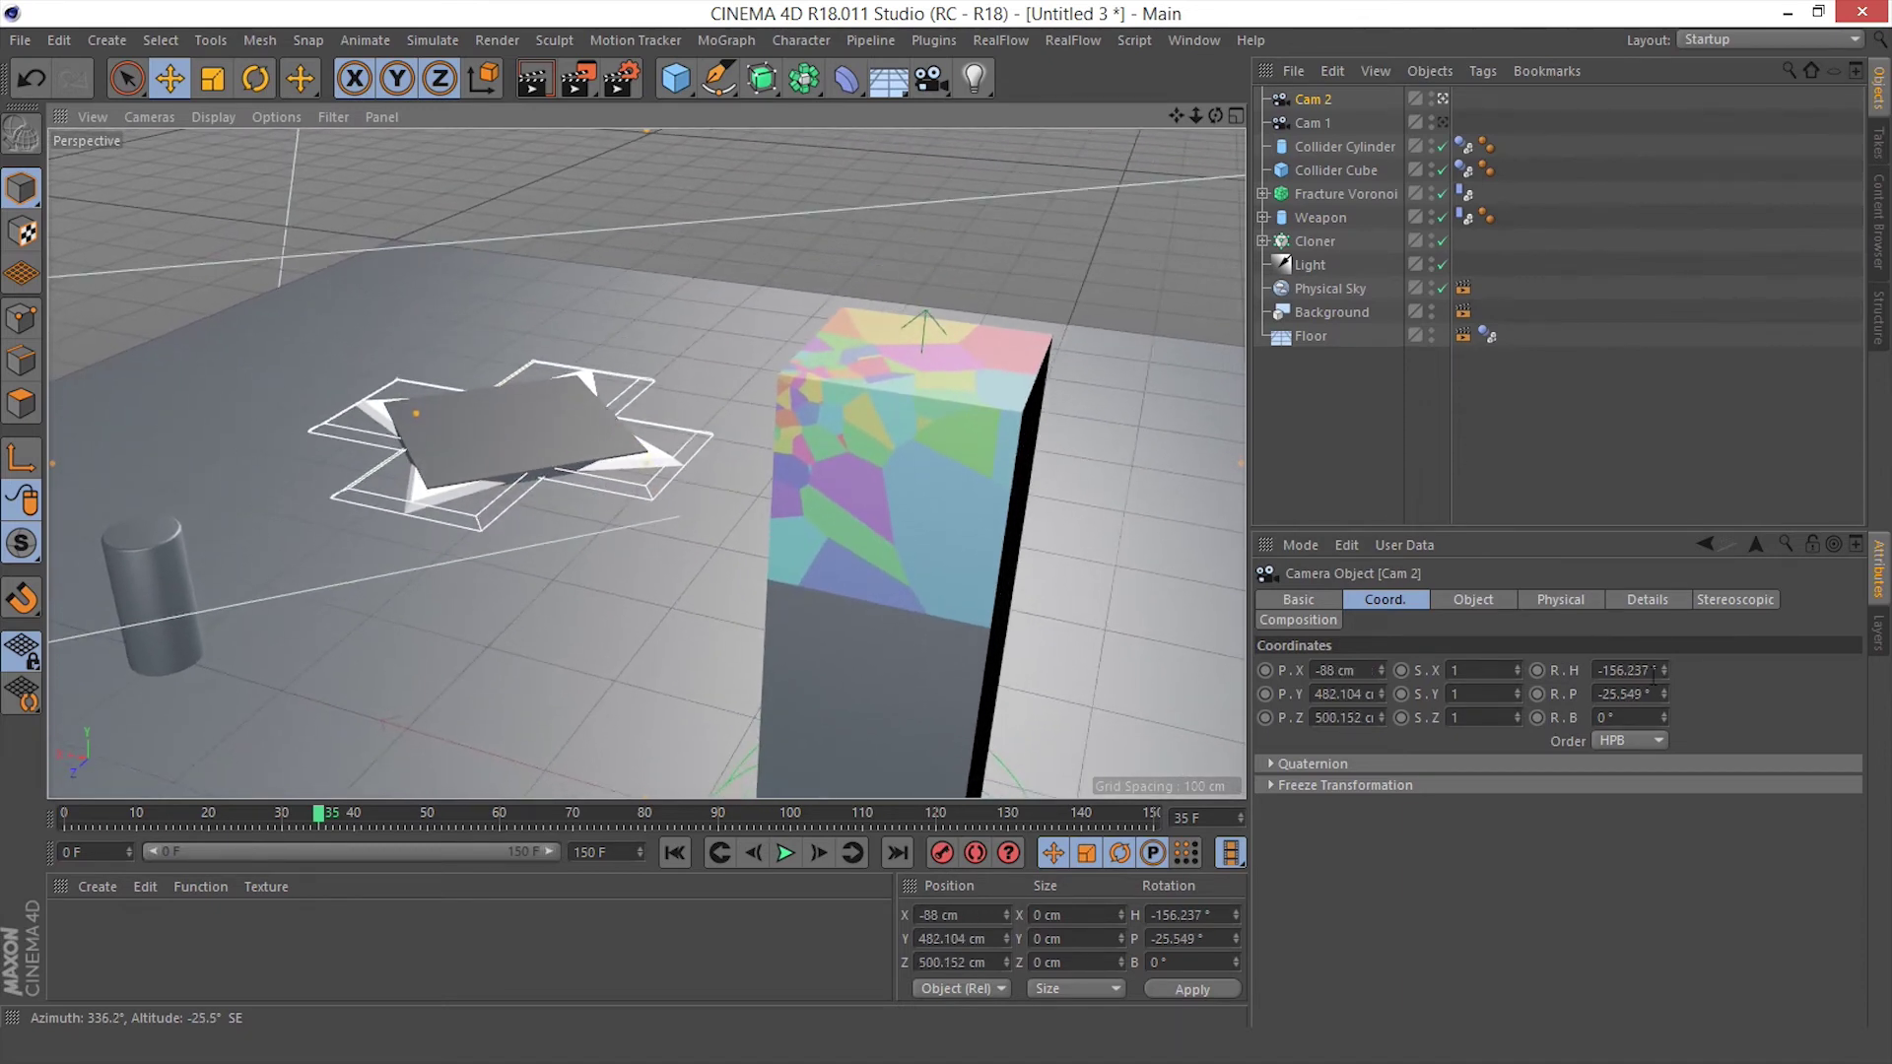
# Set Cam 2's heading to -145° and its pitch to -22°
pyautogui.click(1616, 670)
pyautogui.write('-1')
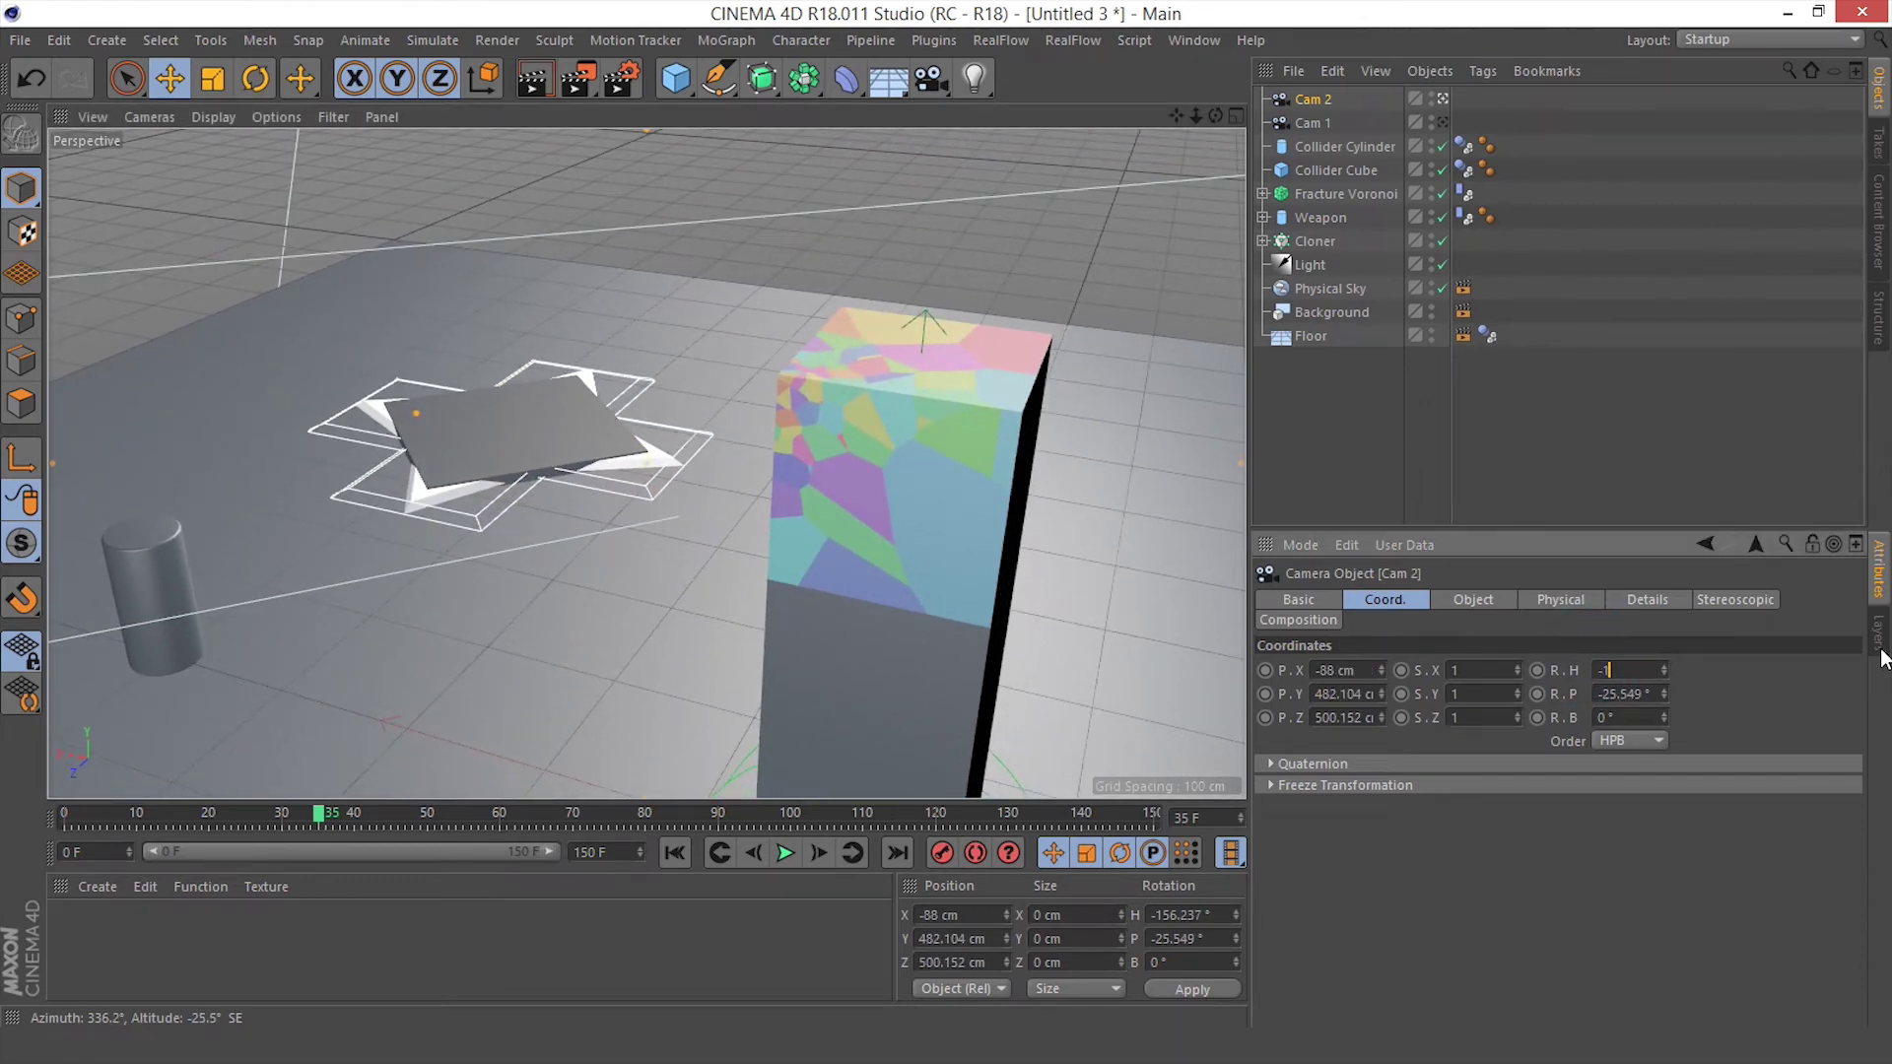
pyautogui.write('45')
pyautogui.press('Tab')
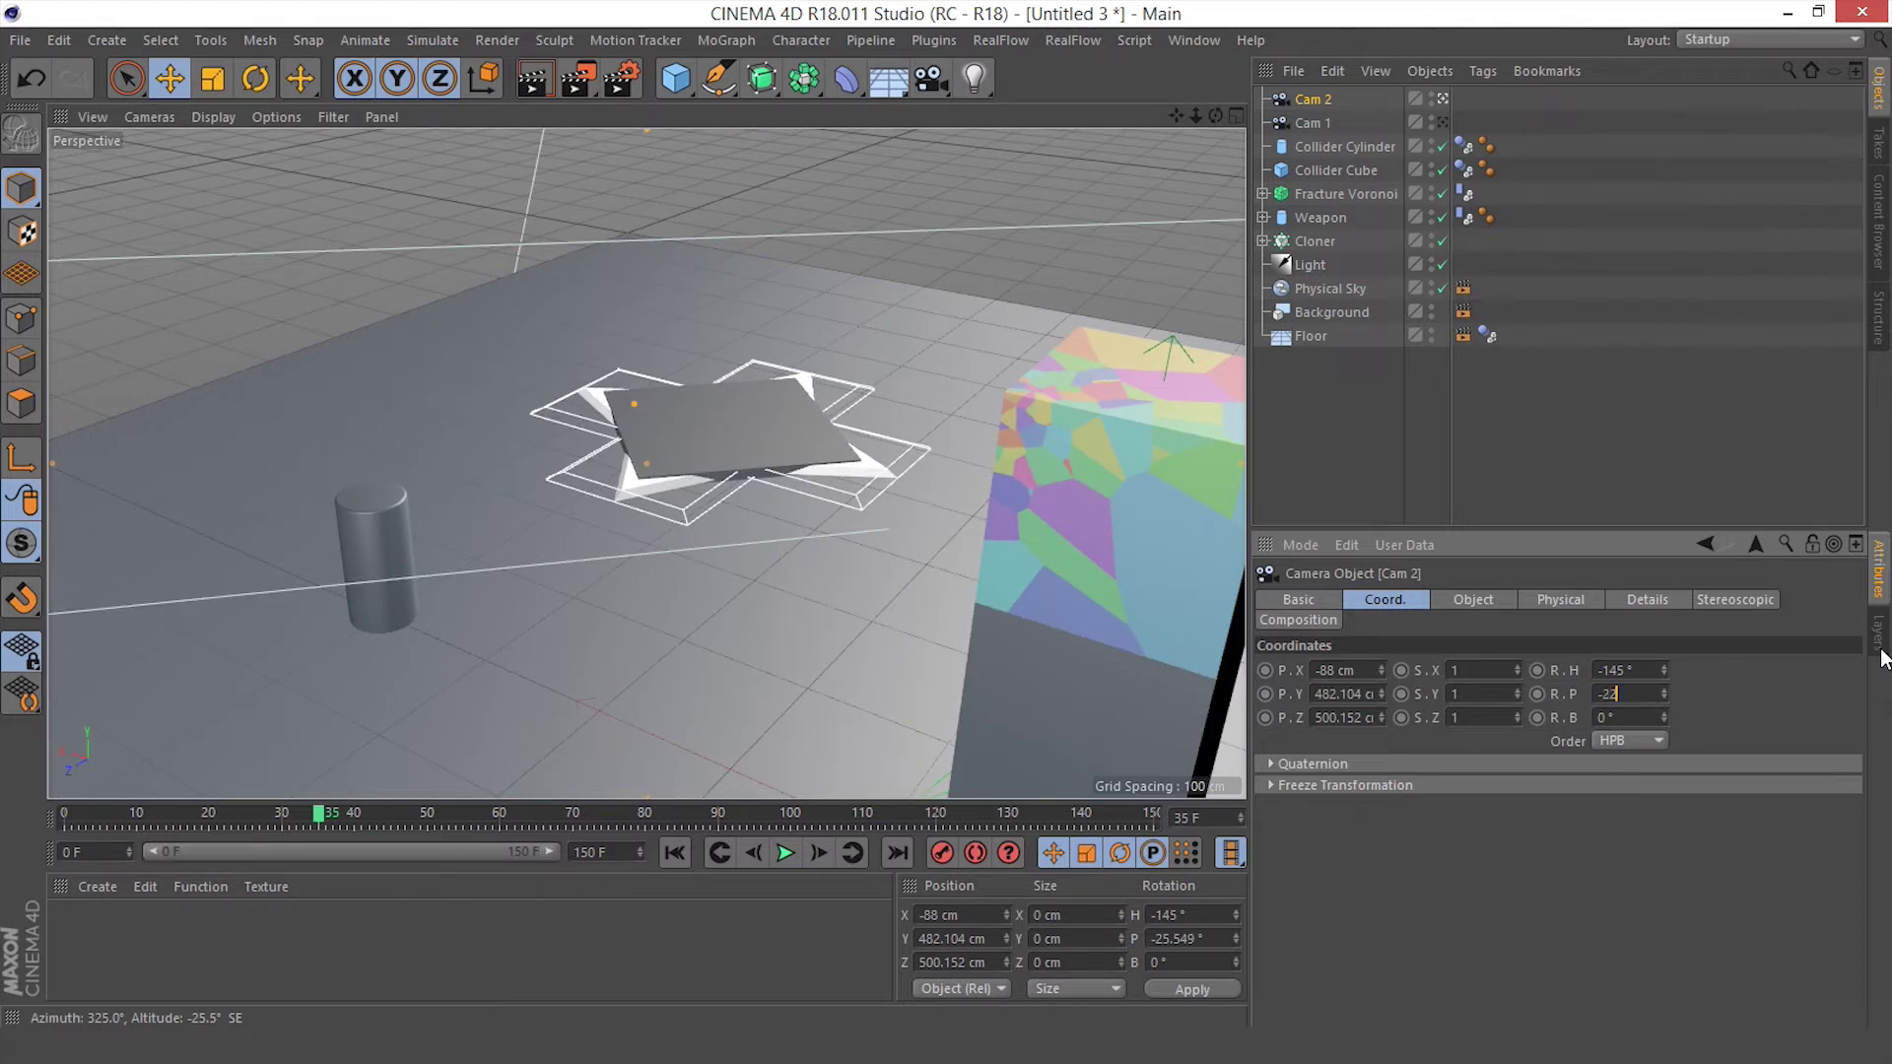
pyautogui.write('-22')
pyautogui.press('Return')
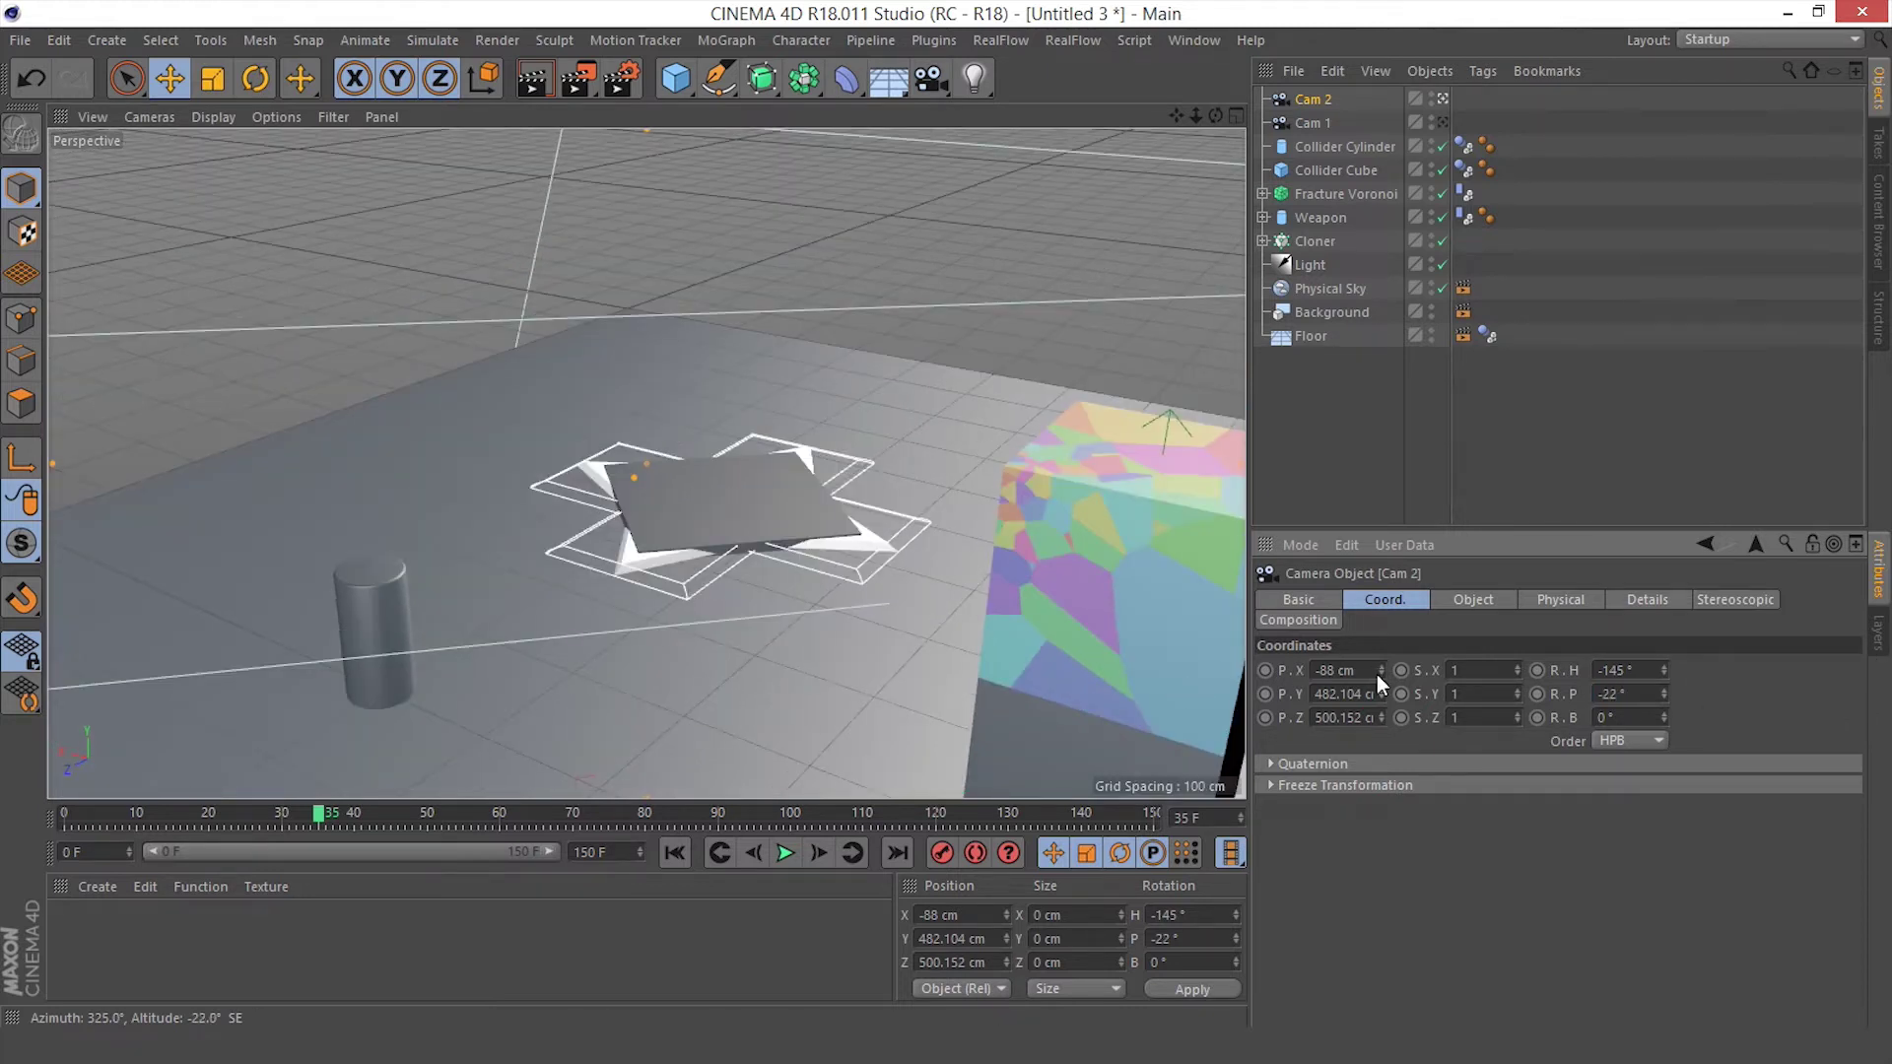
# Raise Cam 2 and tilt it down more steeply over the Weapon and the fractured cube, with its heading at -145°
pyautogui.moveTo(1381, 672); pyautogui.dragTo(1380, 739)
pyautogui.keyDown('alt'); pyautogui.moveTo(866, 469); pyautogui.dragTo(867, 520); pyautogui.keyUp('alt')
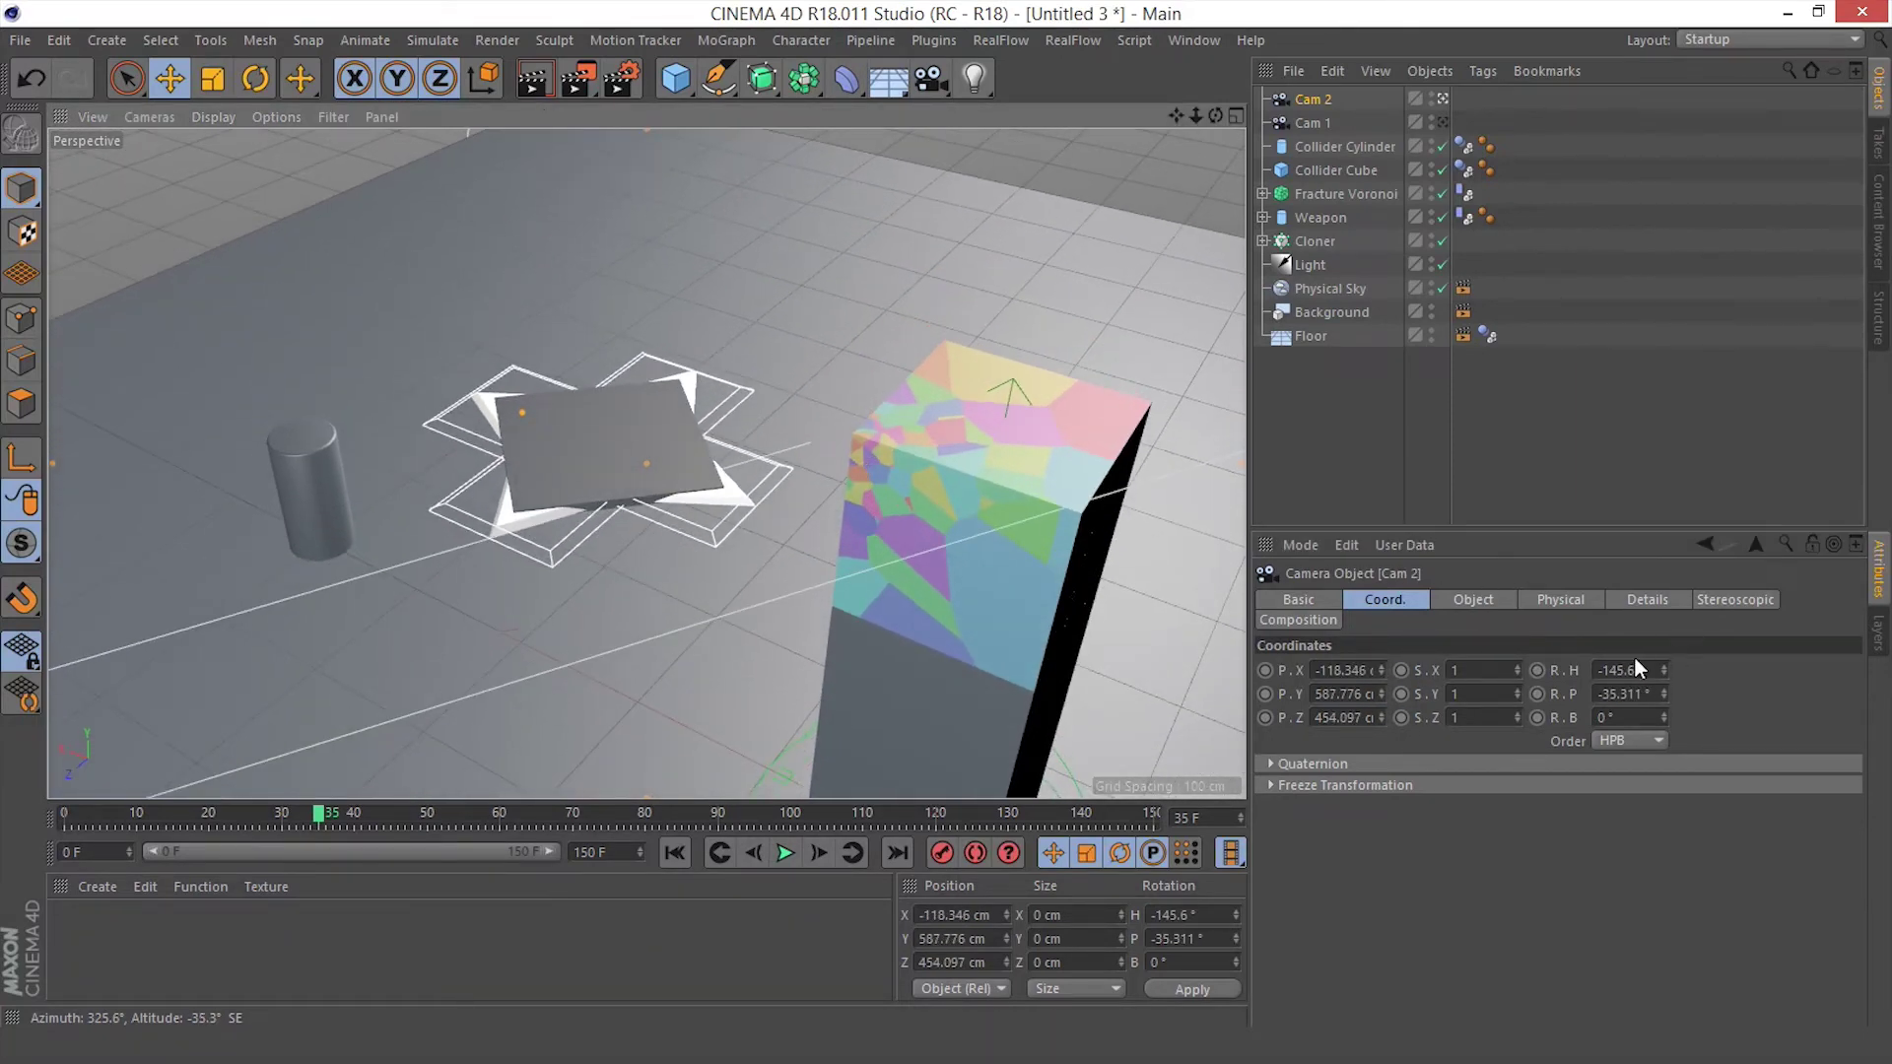
pyautogui.moveTo(1643, 671); pyautogui.dragTo(1568, 576)
pyautogui.write('0')
pyautogui.press('Tab')
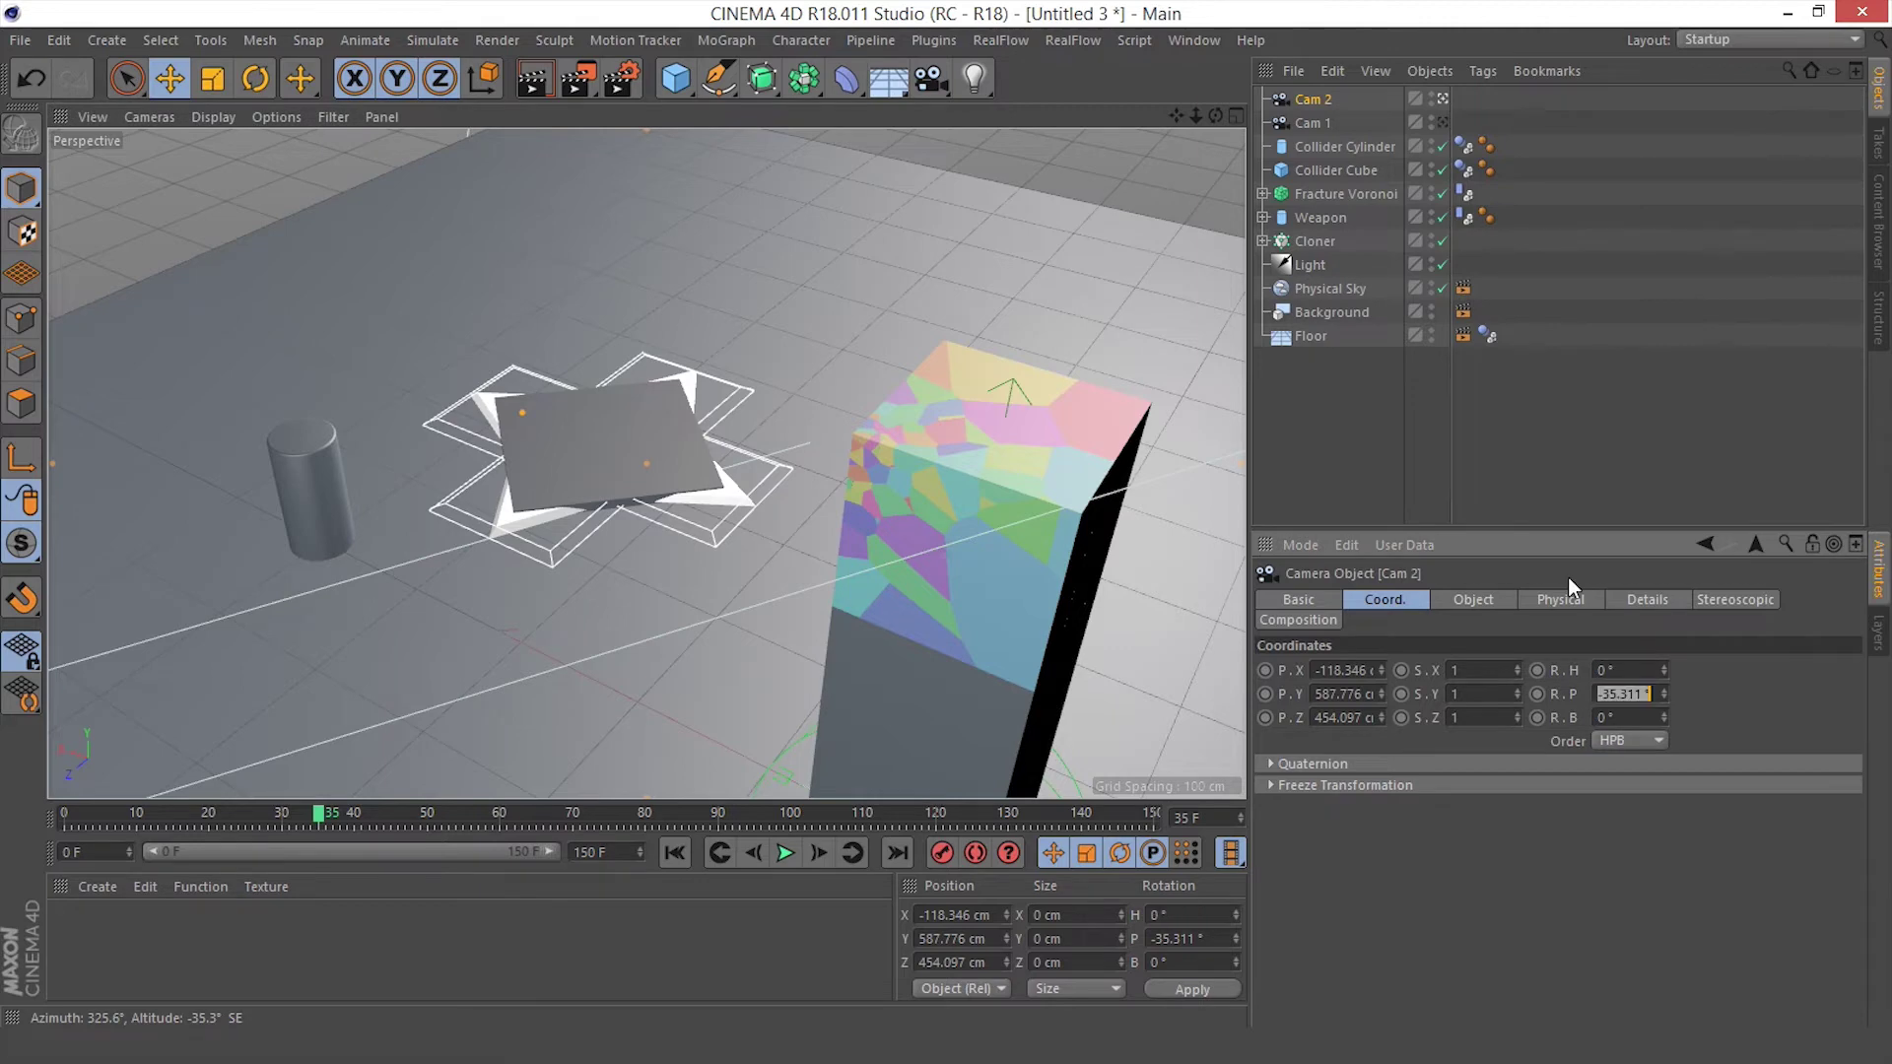
pyautogui.moveTo(1635, 671); pyautogui.dragTo(1536, 668)
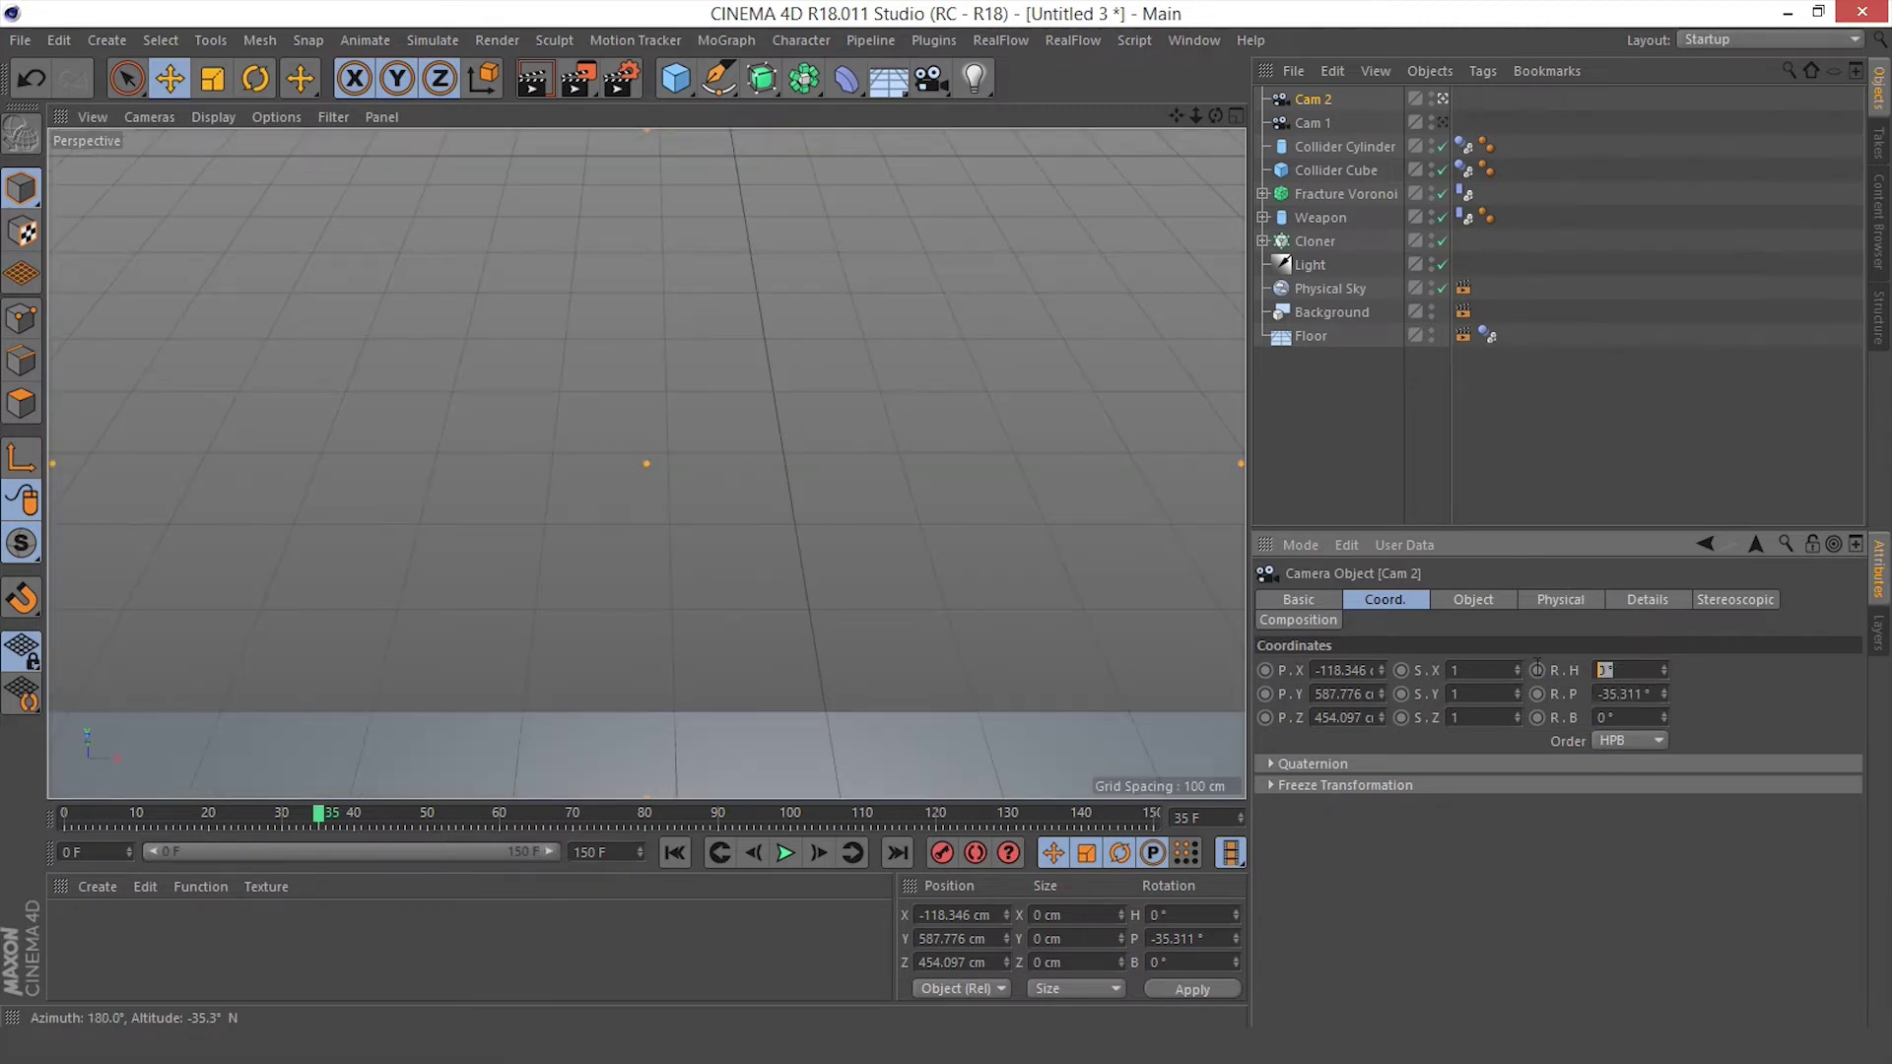
pyautogui.write('-145')
pyautogui.press('Return')
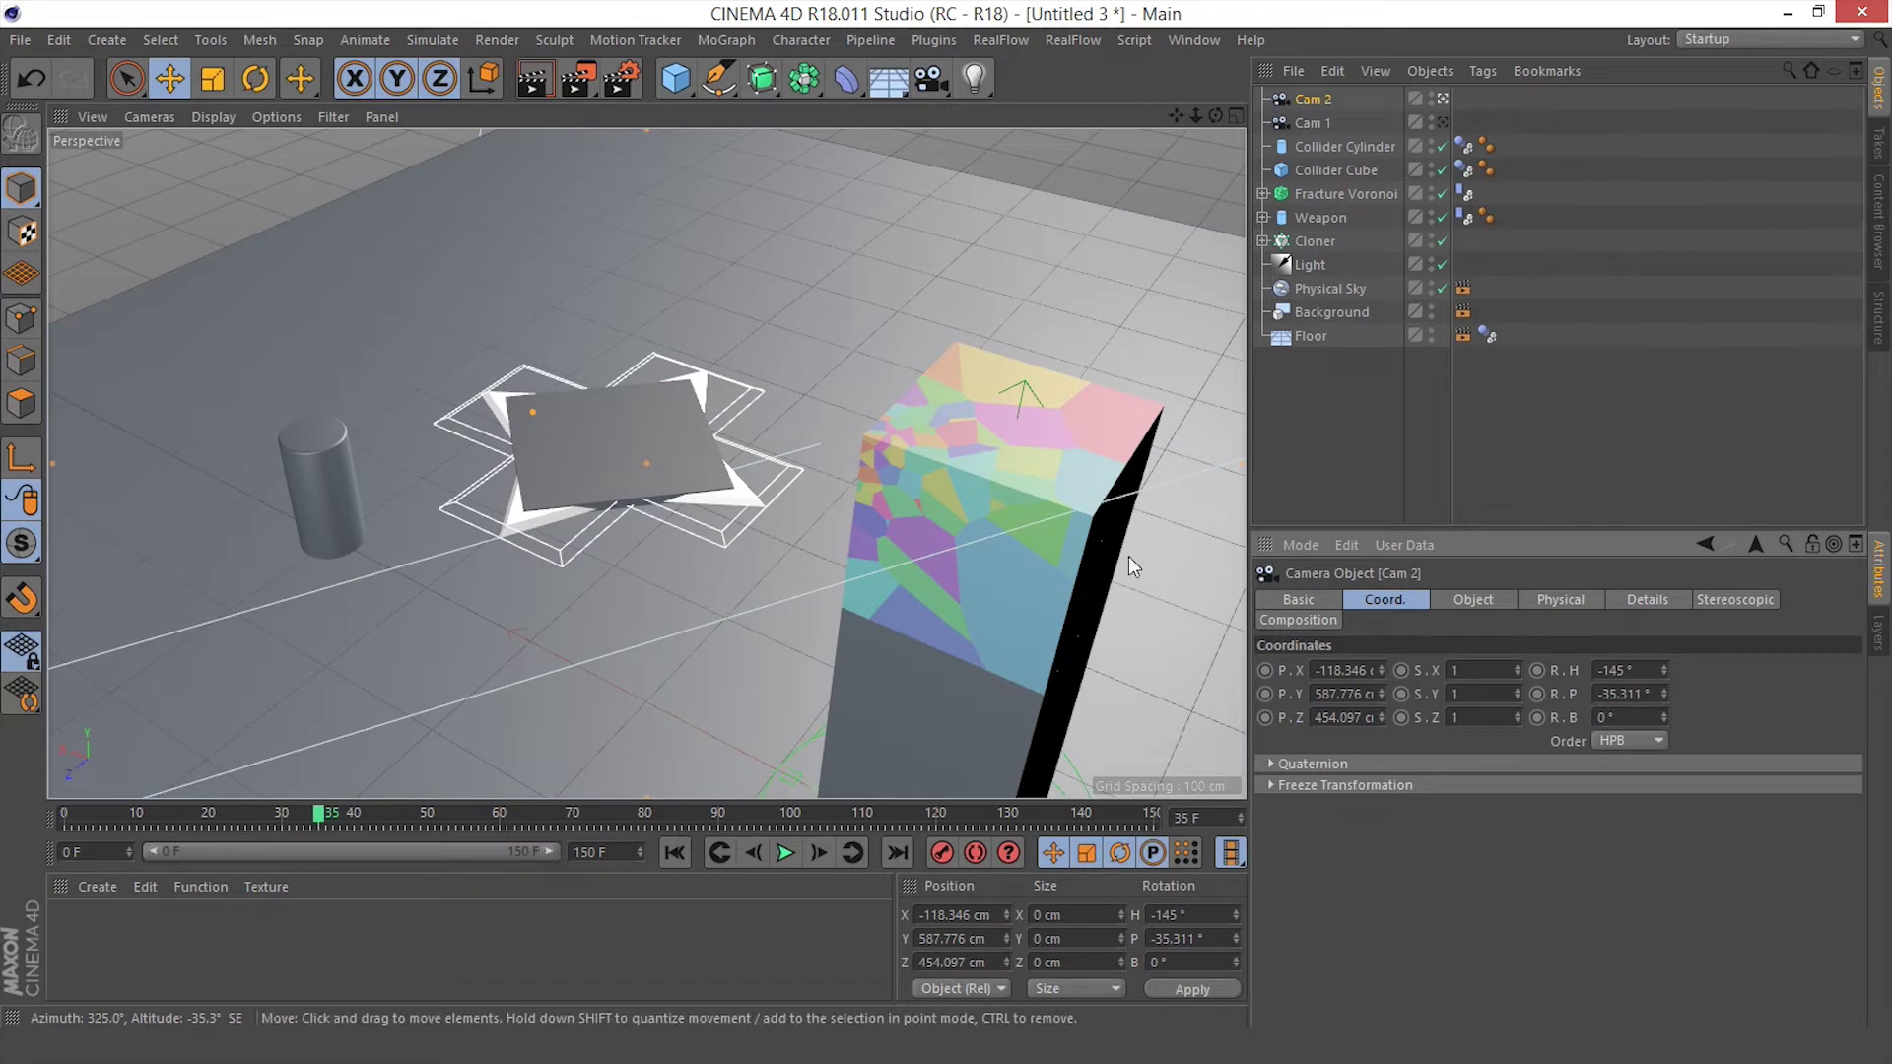
# Set Cam 2's position to X -120, Y 600 and Z 500 cm
pyautogui.doubleClick(1317, 700)
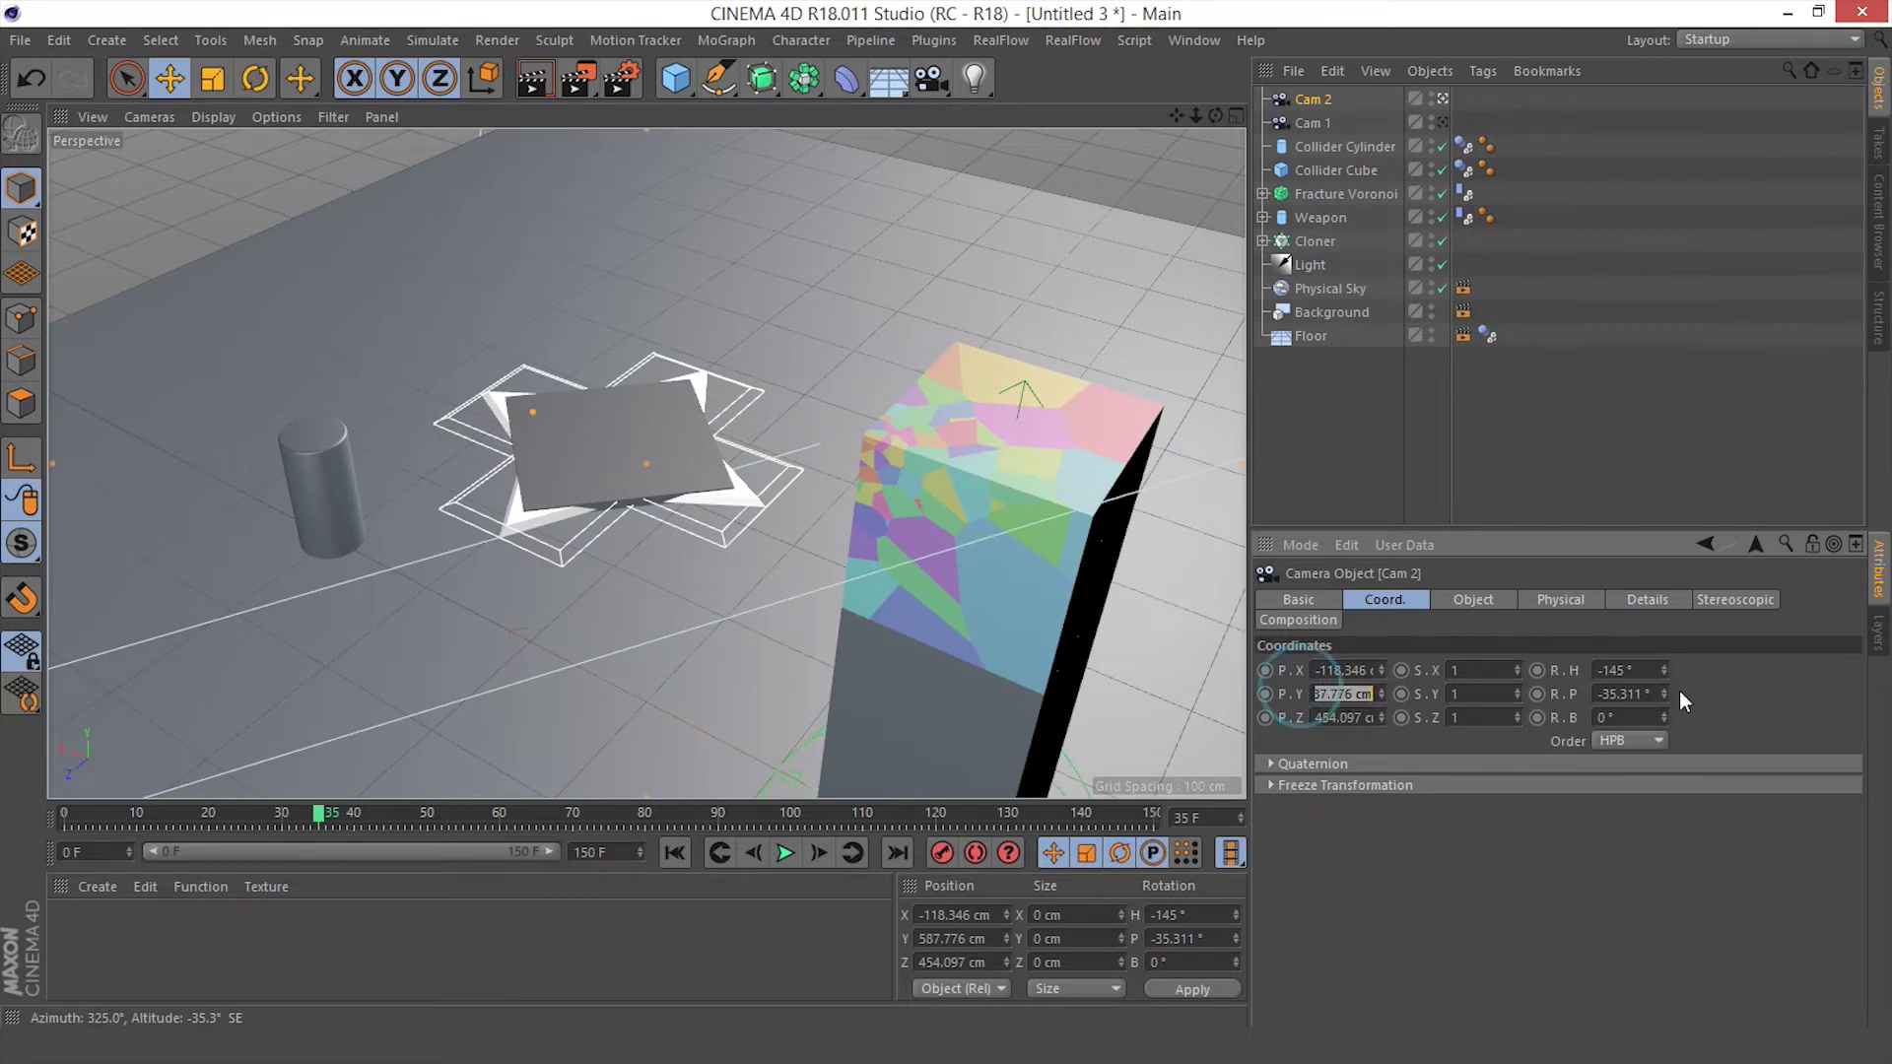
pyautogui.write('600')
pyautogui.press('Tab')
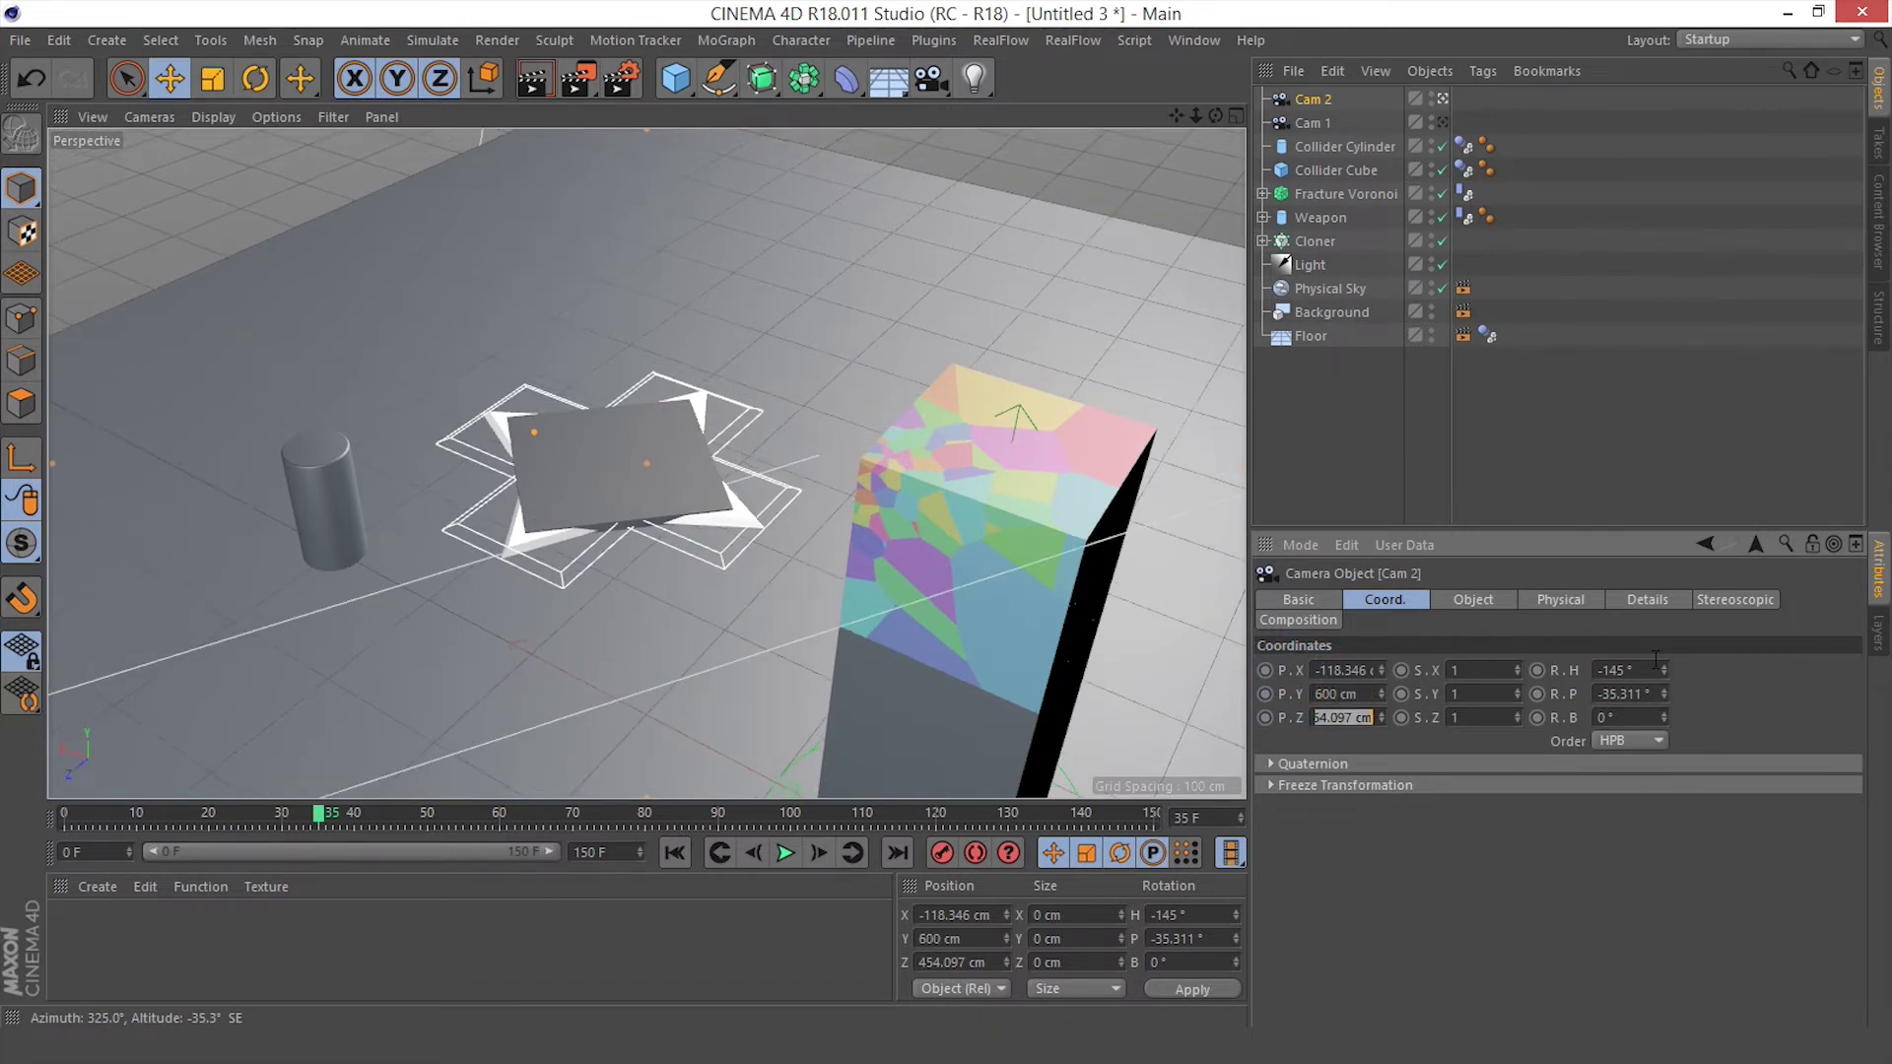
pyautogui.write('500')
pyautogui.press('Return')
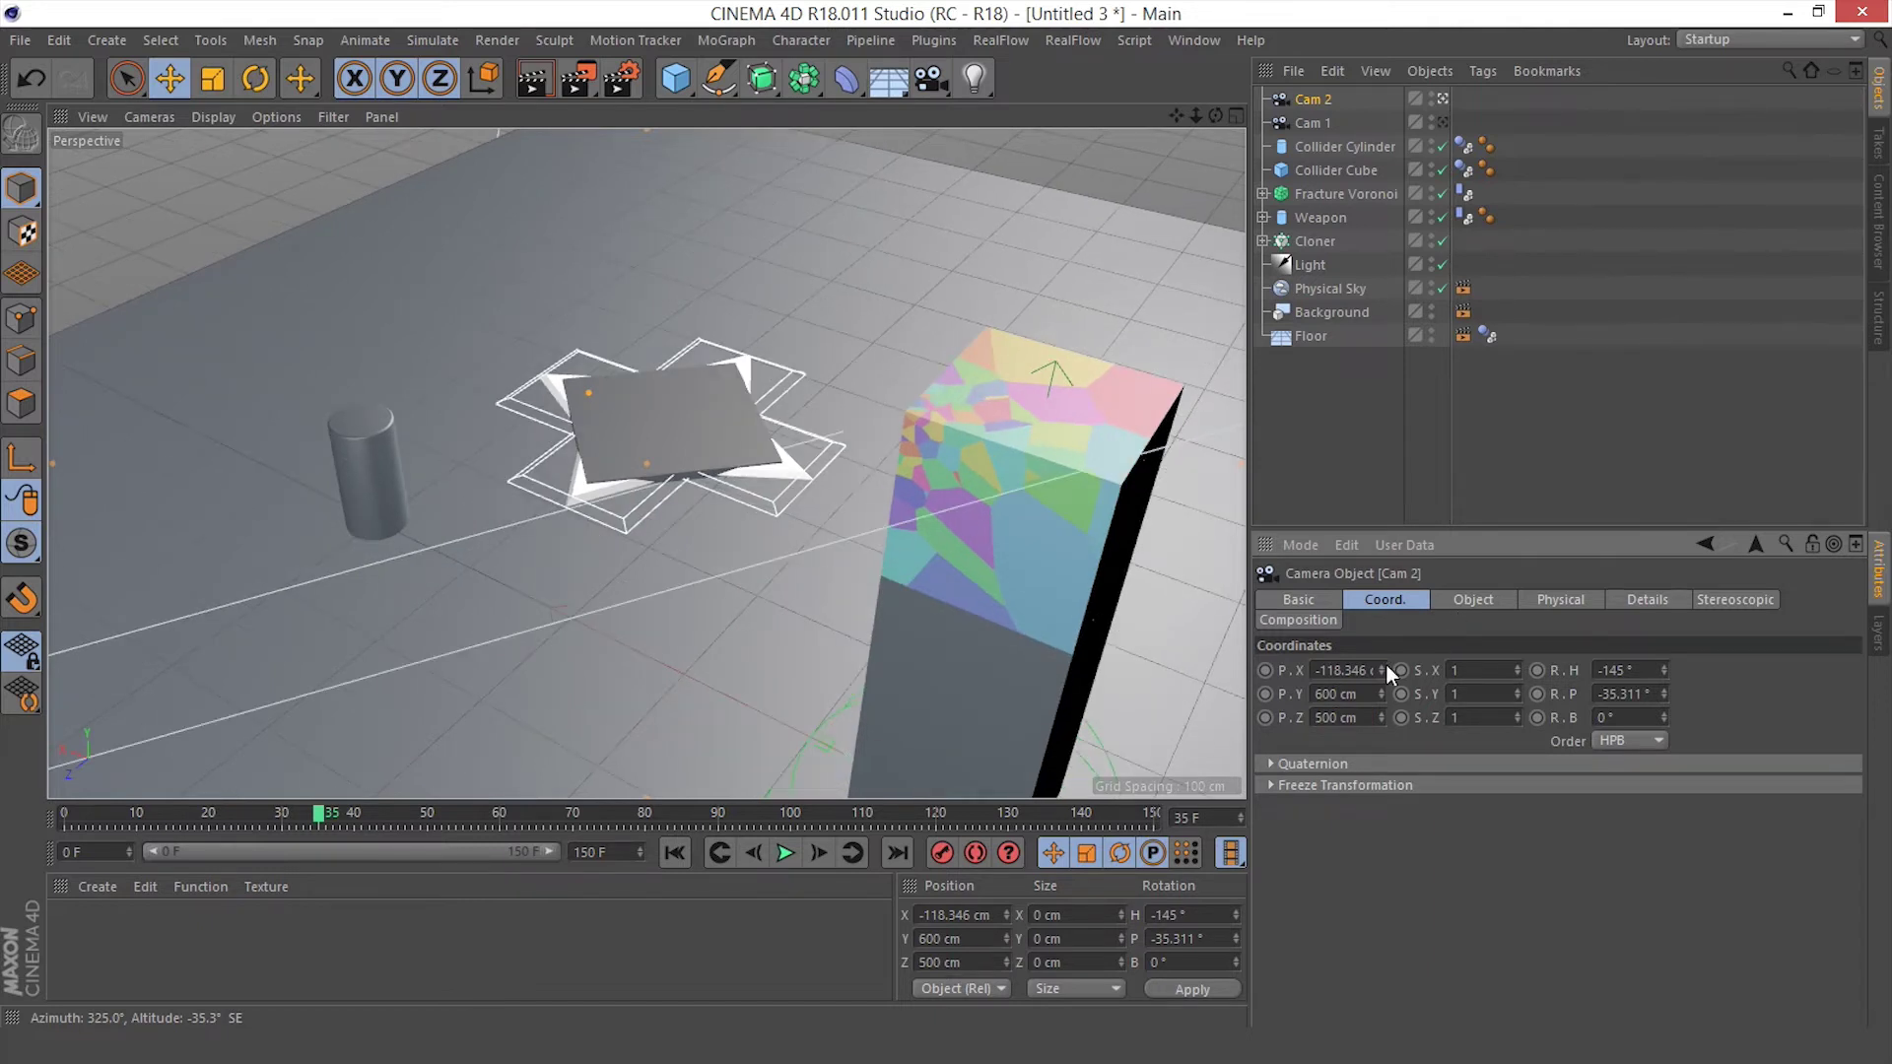
pyautogui.doubleClick(1316, 670)
pyautogui.write('-120')
pyautogui.press('Return')
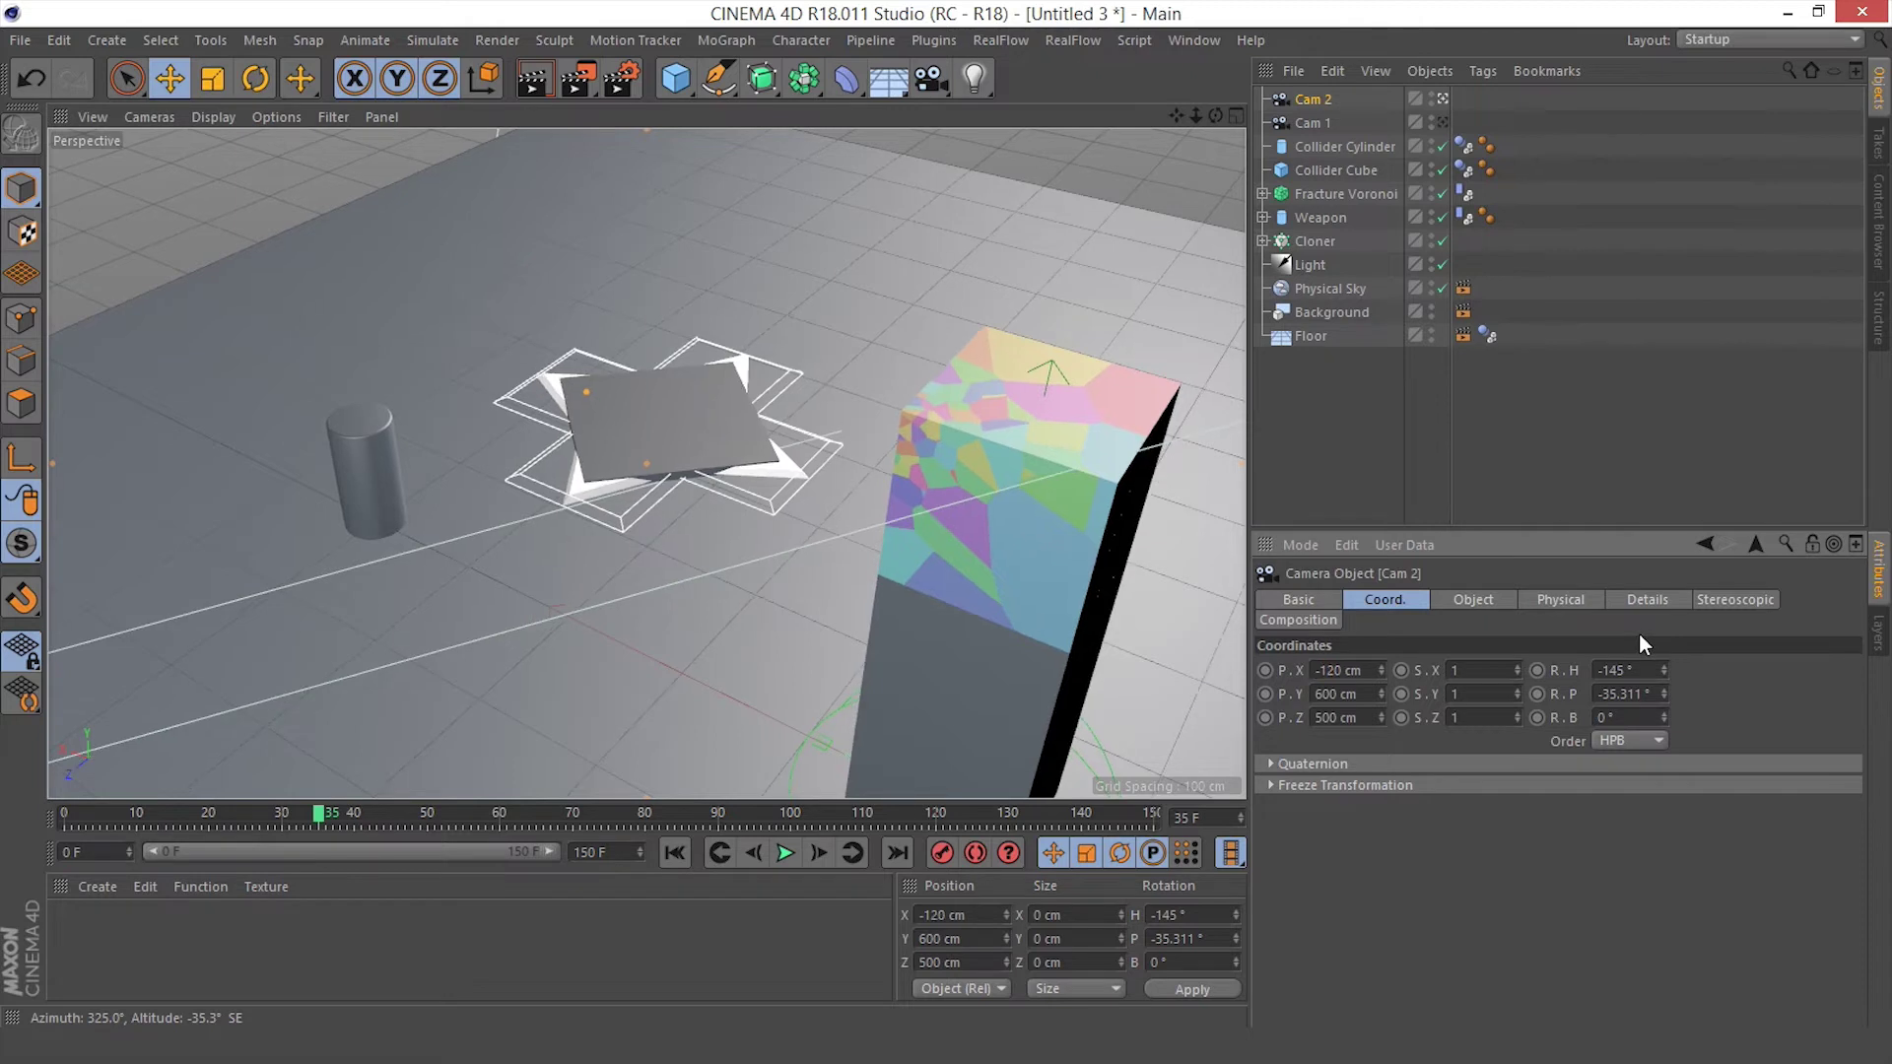
# Set Cam 2's pitch to -35°, scrub back through the impact and return to frame 0
pyautogui.doubleClick(1631, 693)
pyautogui.write('-35')
pyautogui.press('Return')
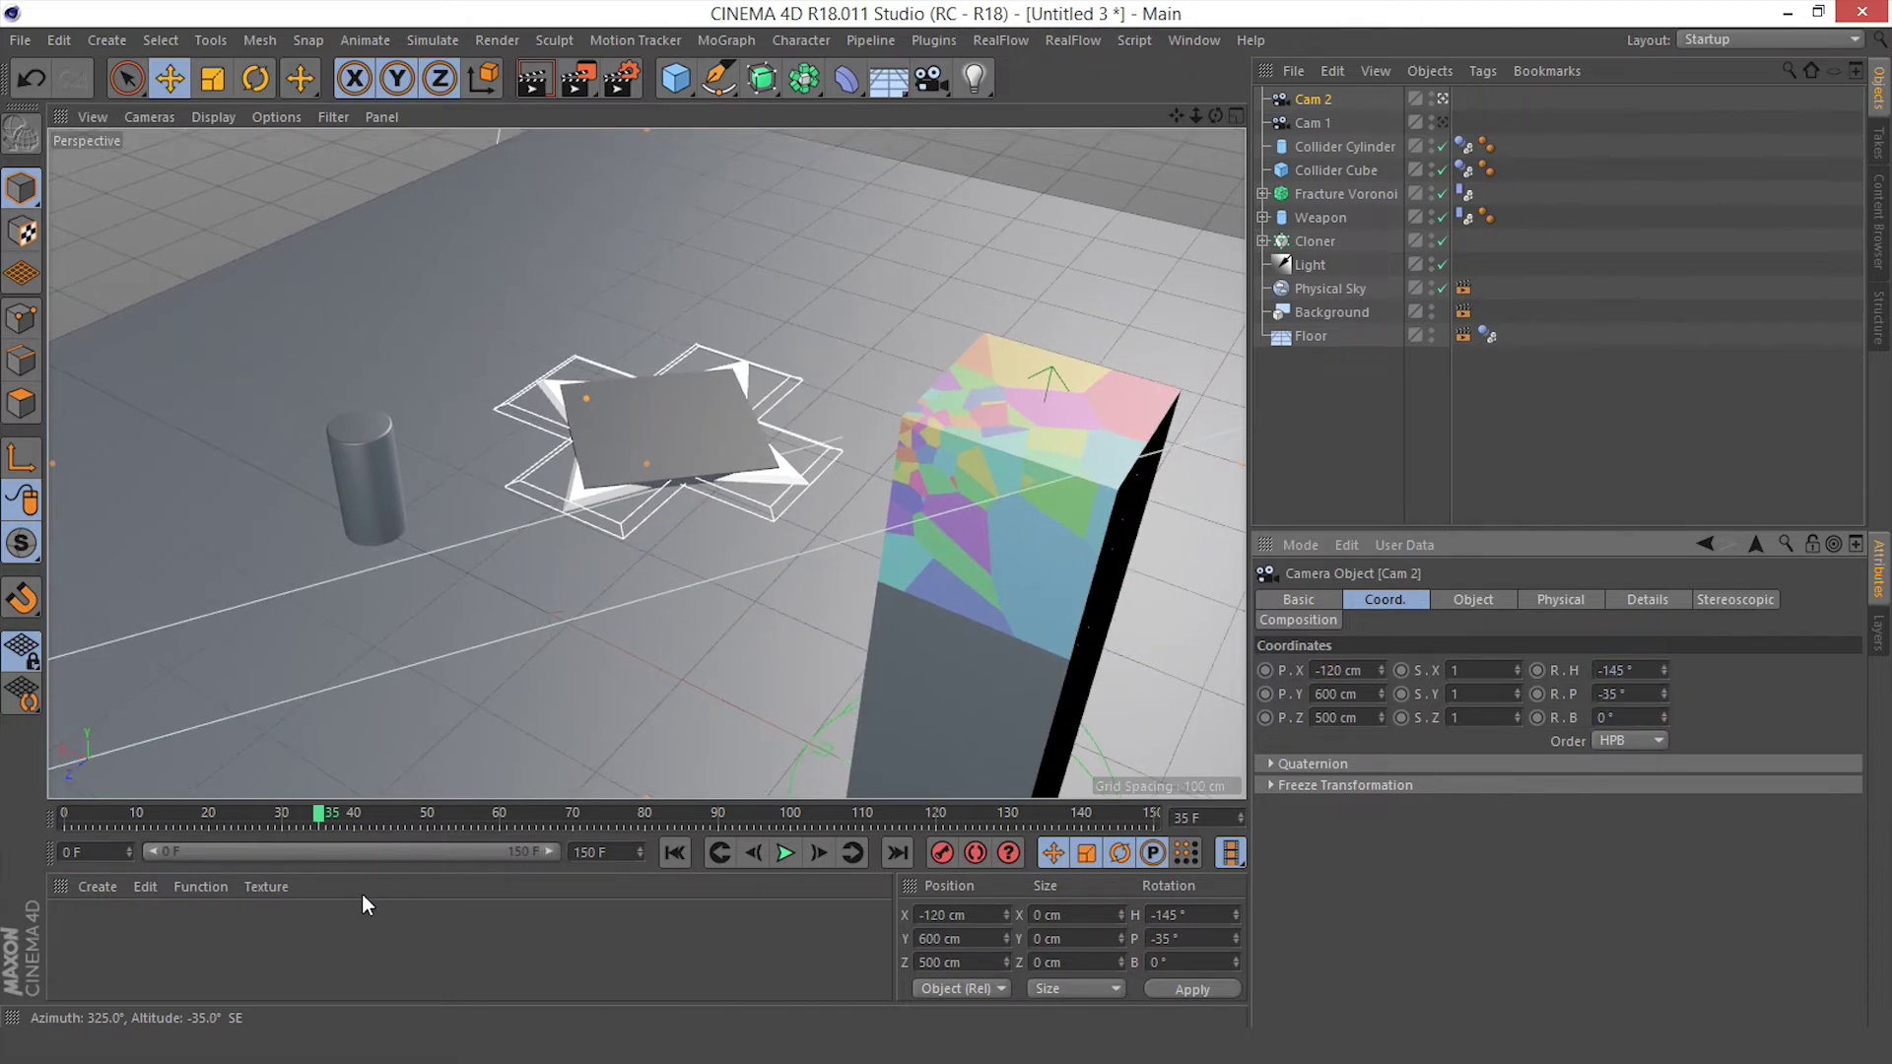
pyautogui.moveTo(315, 830); pyautogui.dragTo(219, 818)
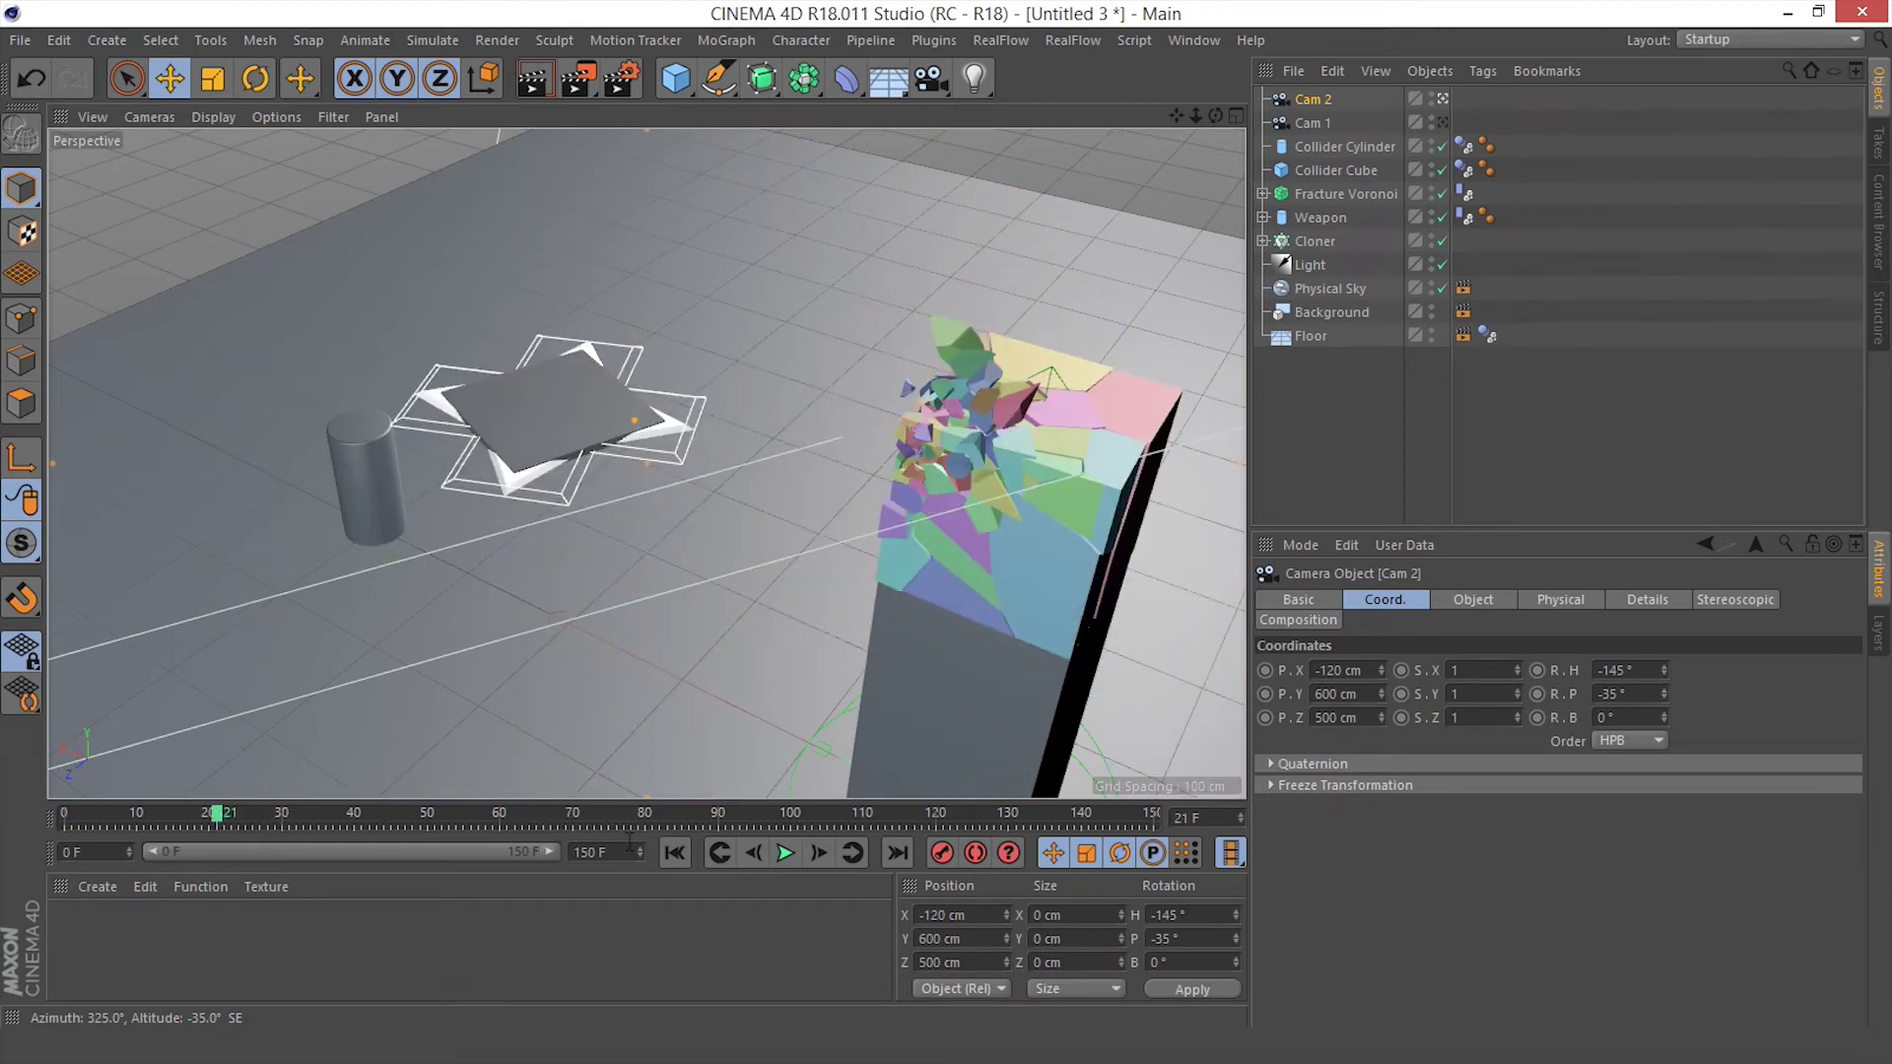
pyautogui.click(676, 849)
# Leave Cam 2's view and add a Target Camera without its separate target null
pyautogui.click(1442, 98)
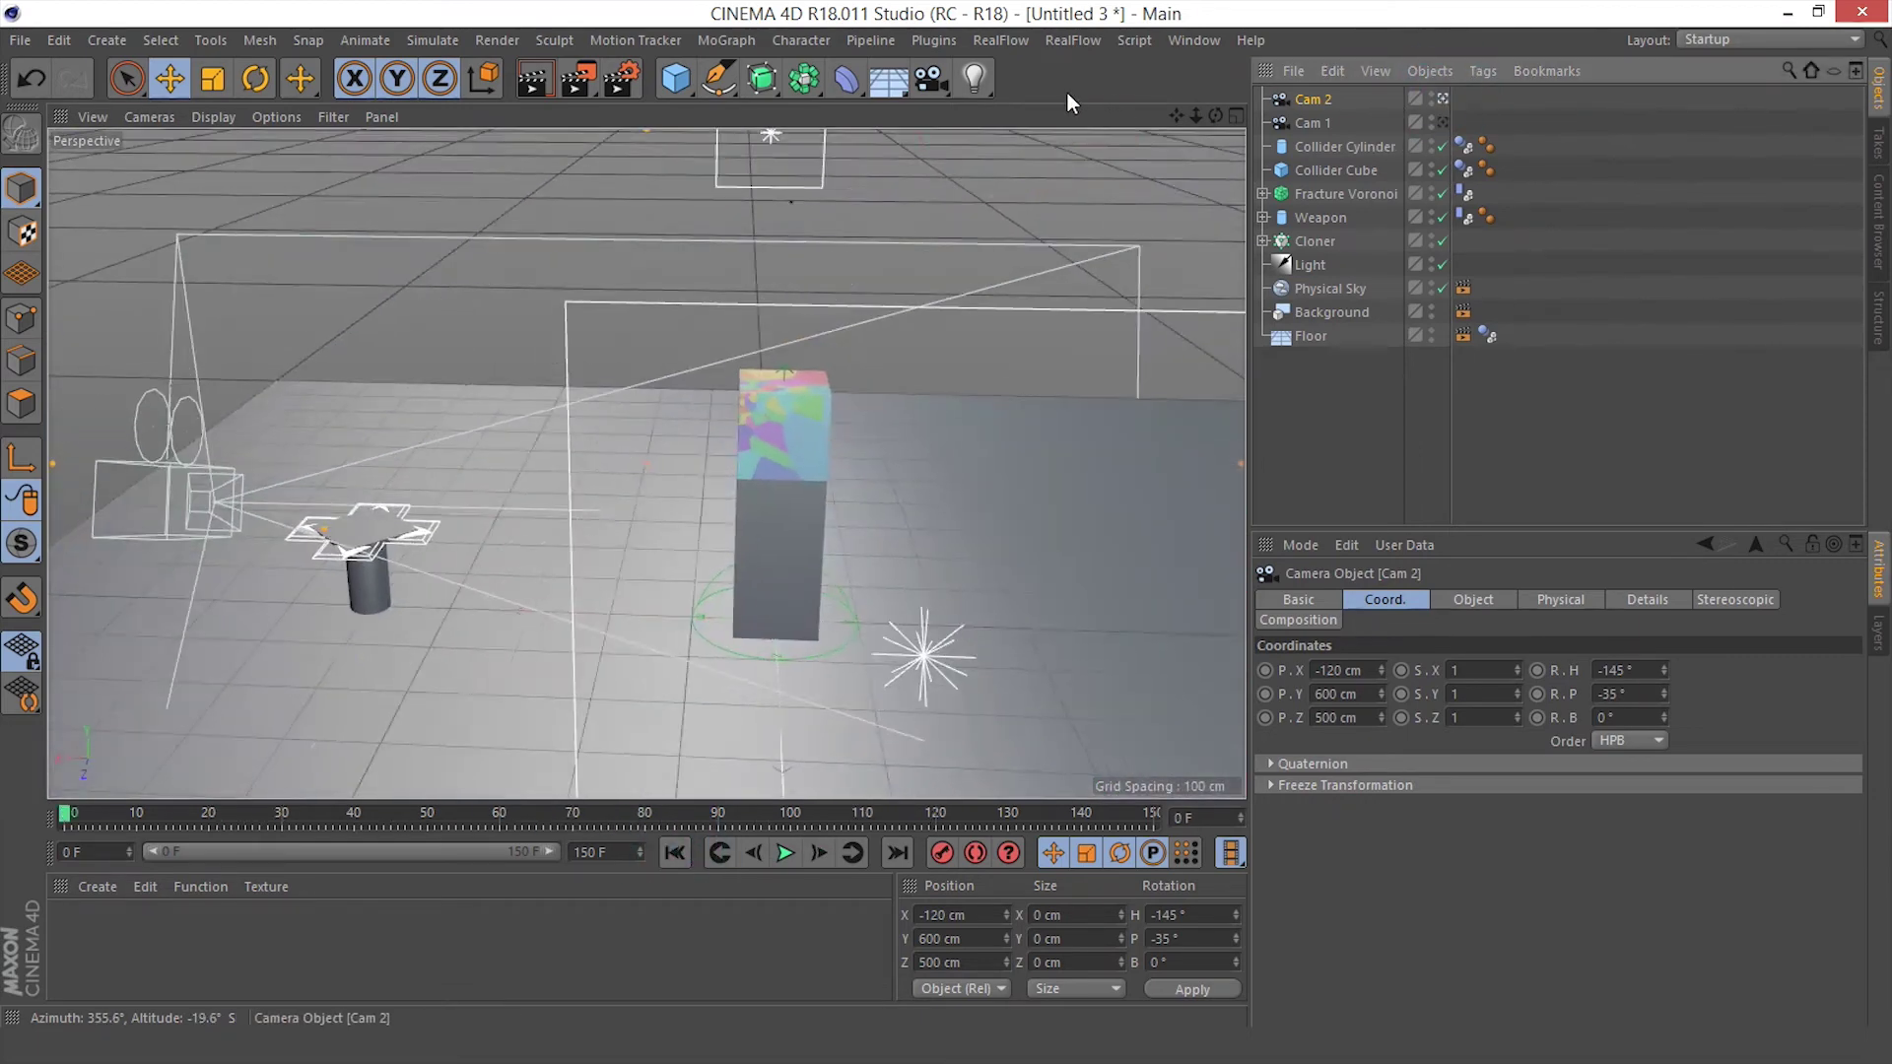
pyautogui.click(931, 81)
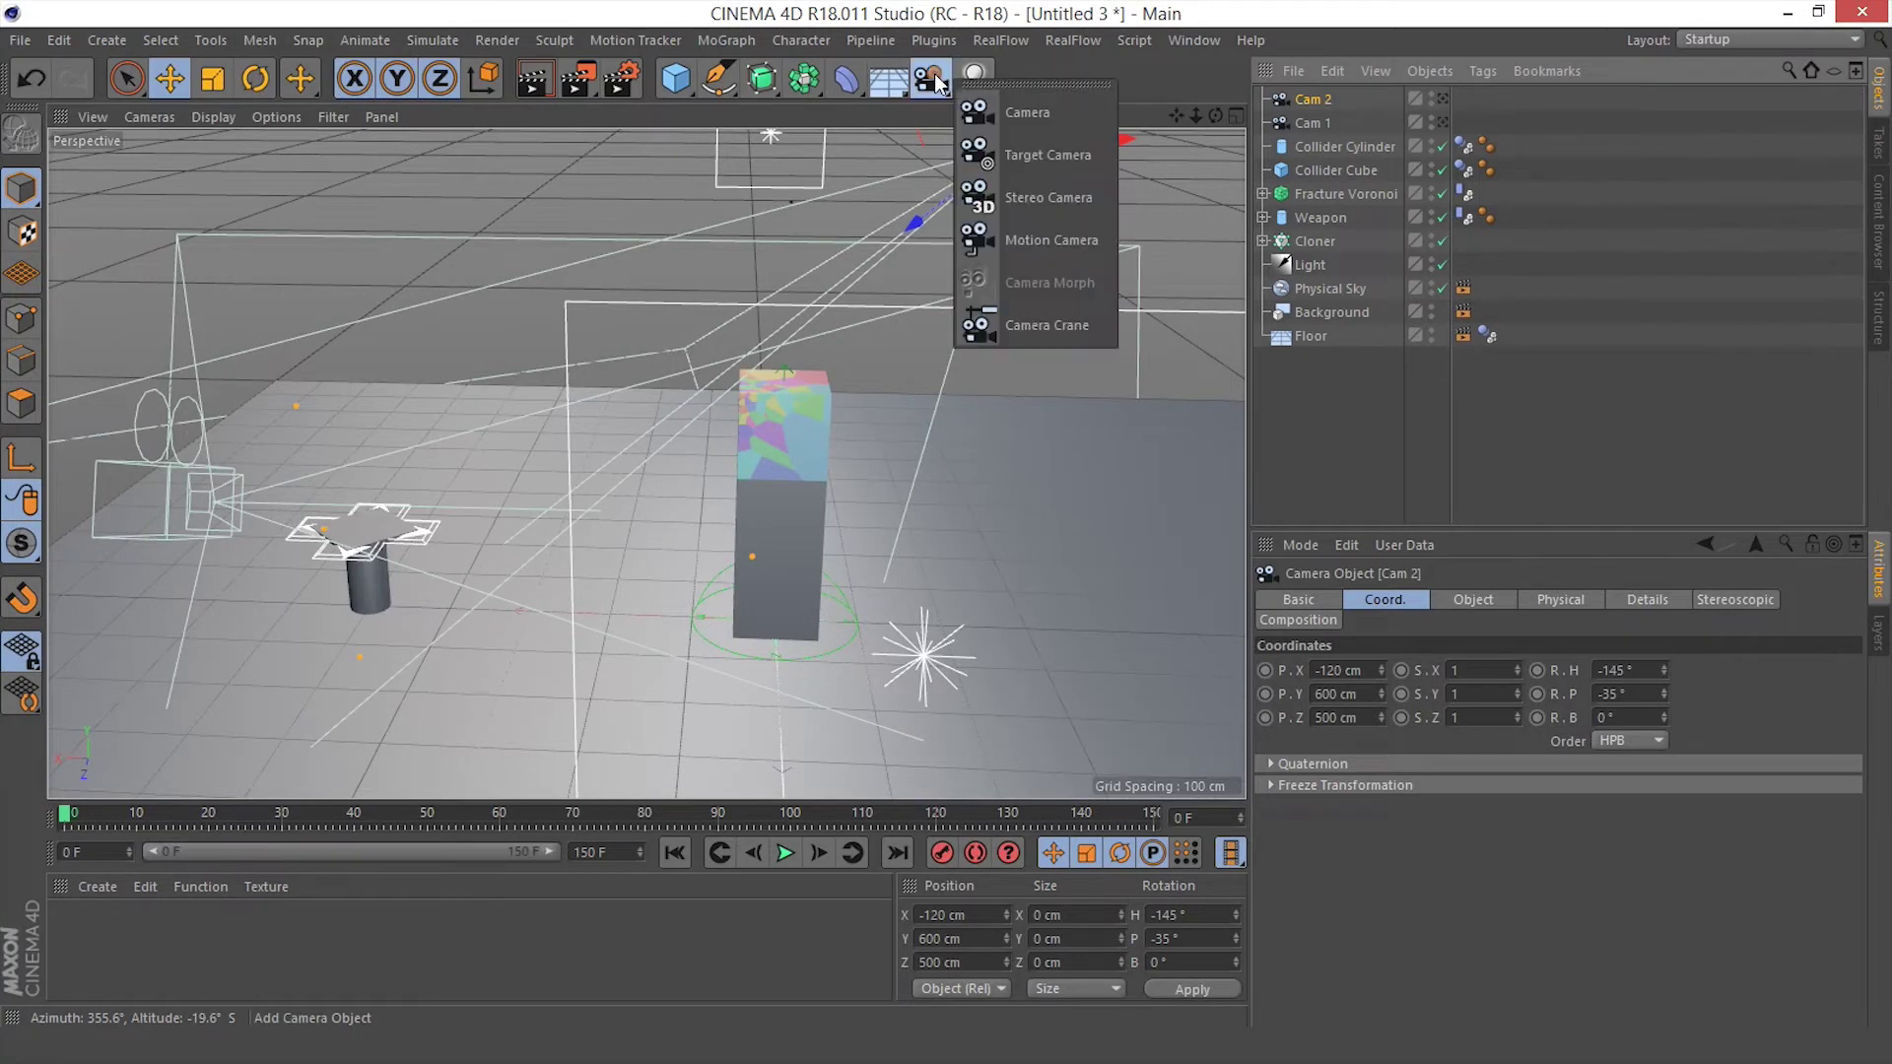
pyautogui.click(1035, 153)
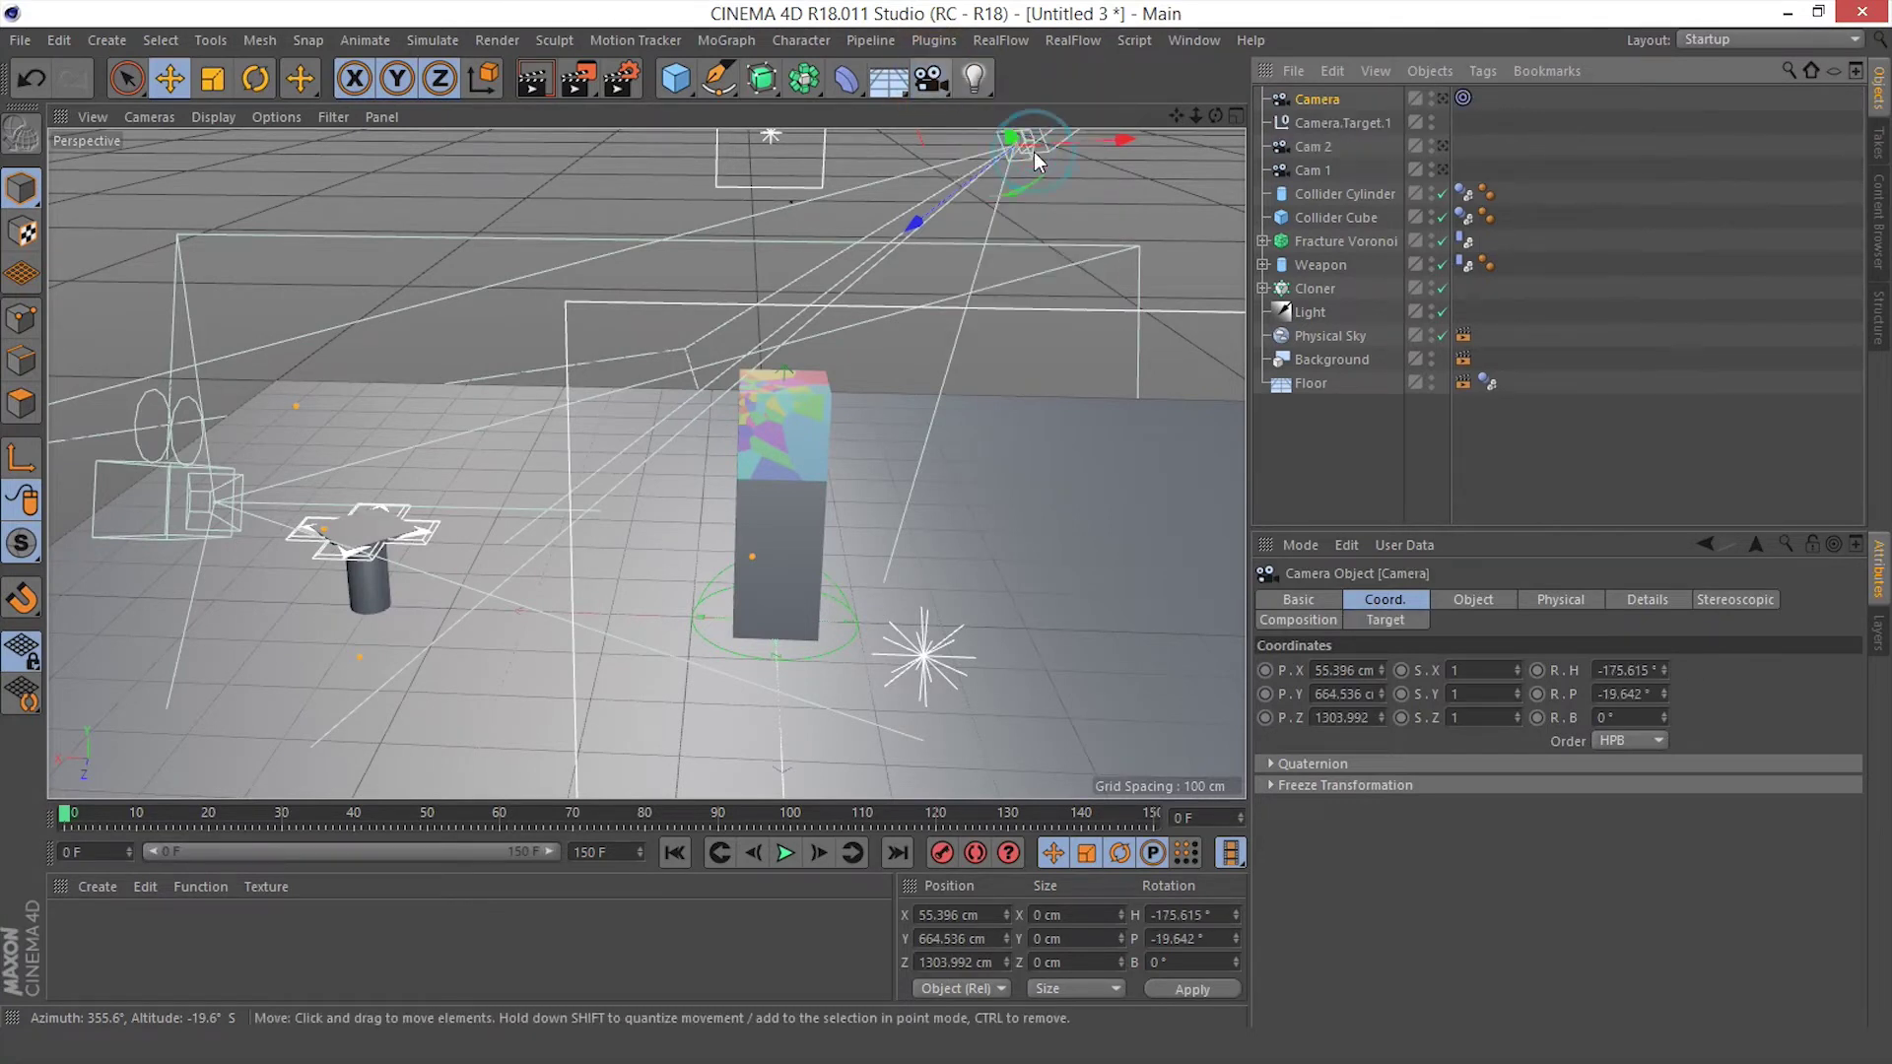
pyautogui.click(1340, 122)
pyautogui.press('Delete')
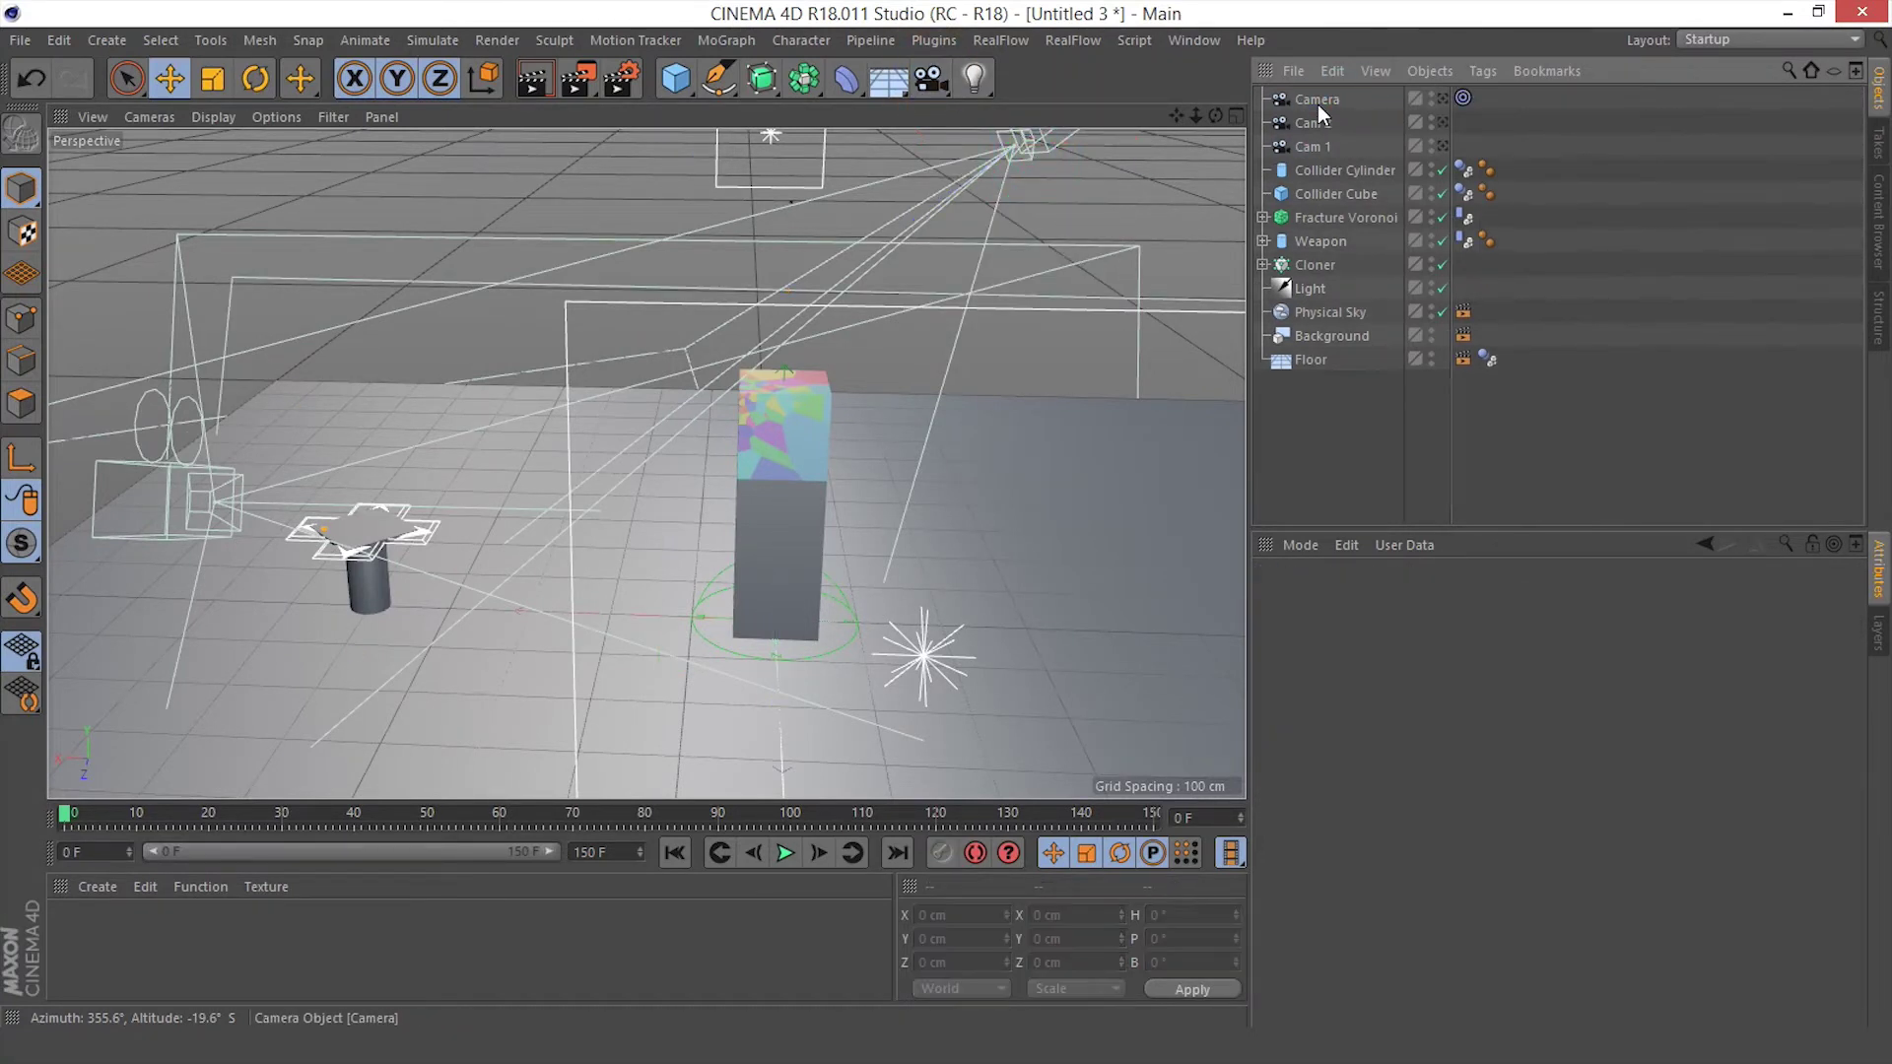
# Look through the new target camera and assign the Weapon as its target object
pyautogui.click(1315, 99)
pyautogui.click(1441, 99)
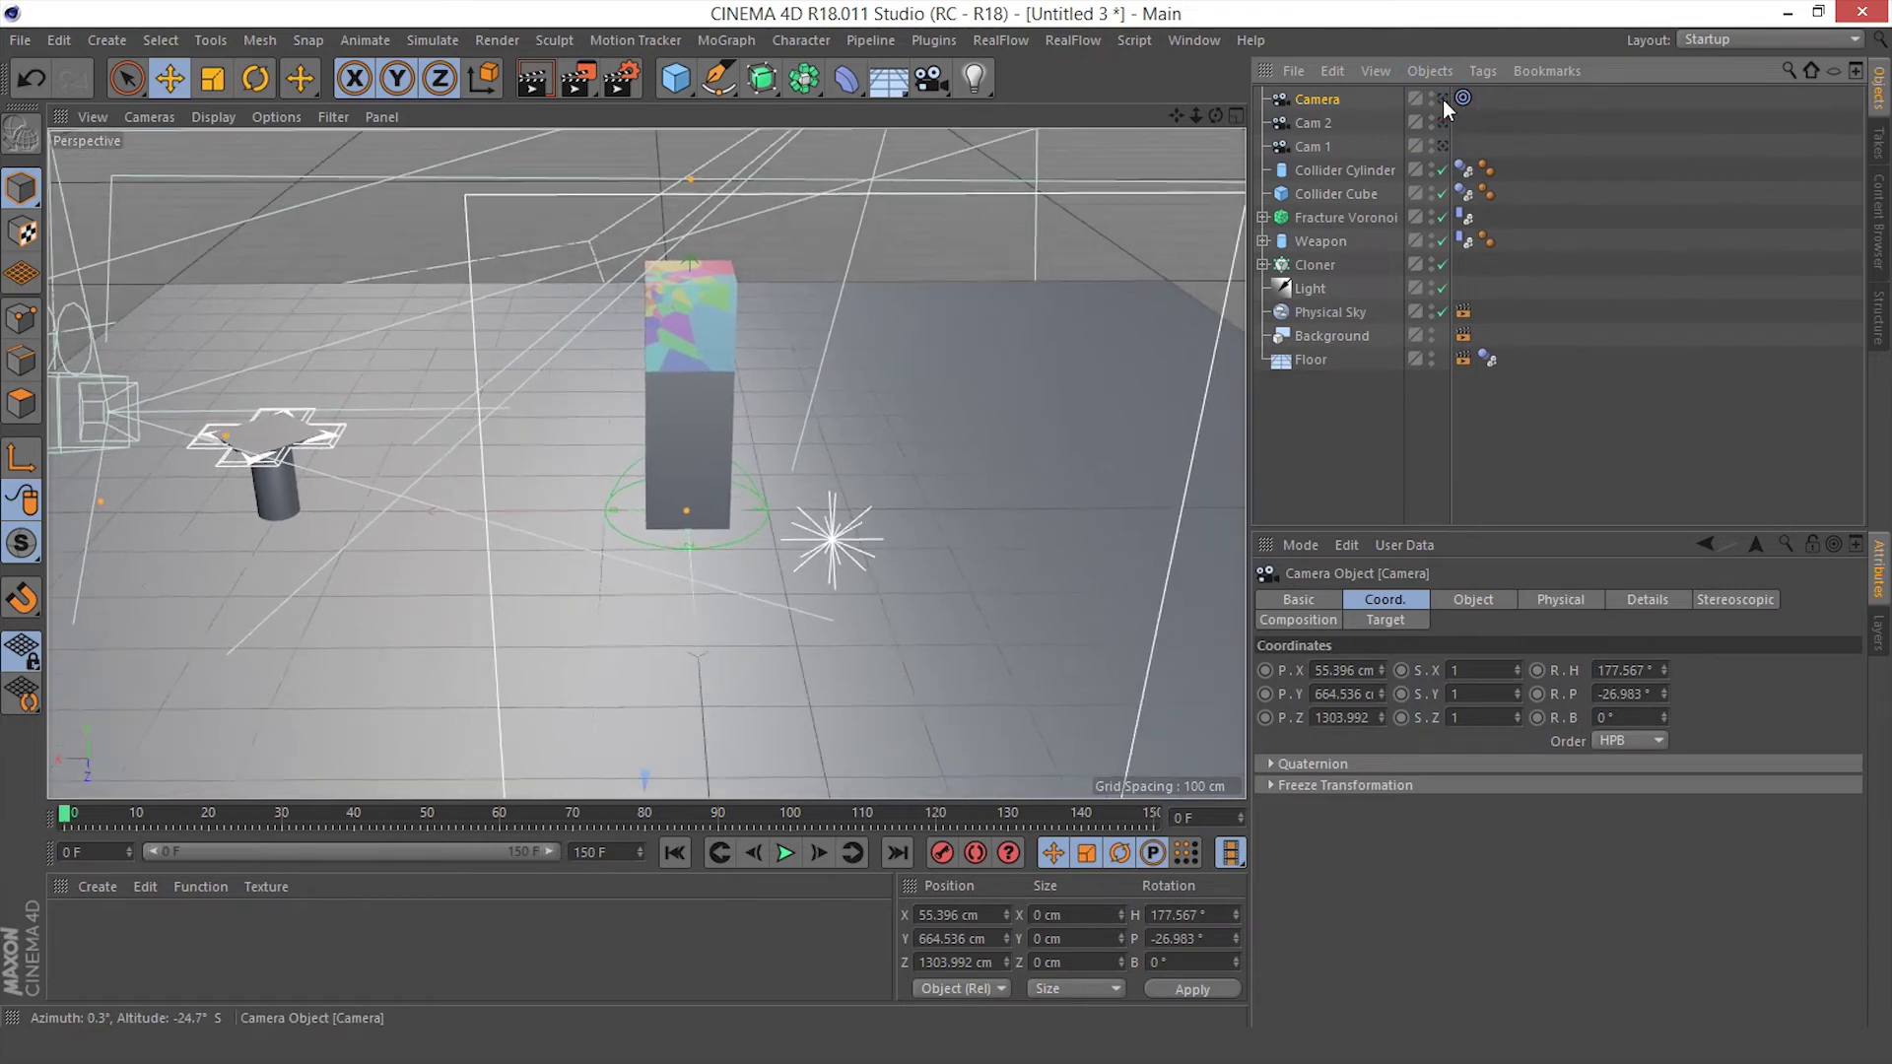
pyautogui.click(1462, 98)
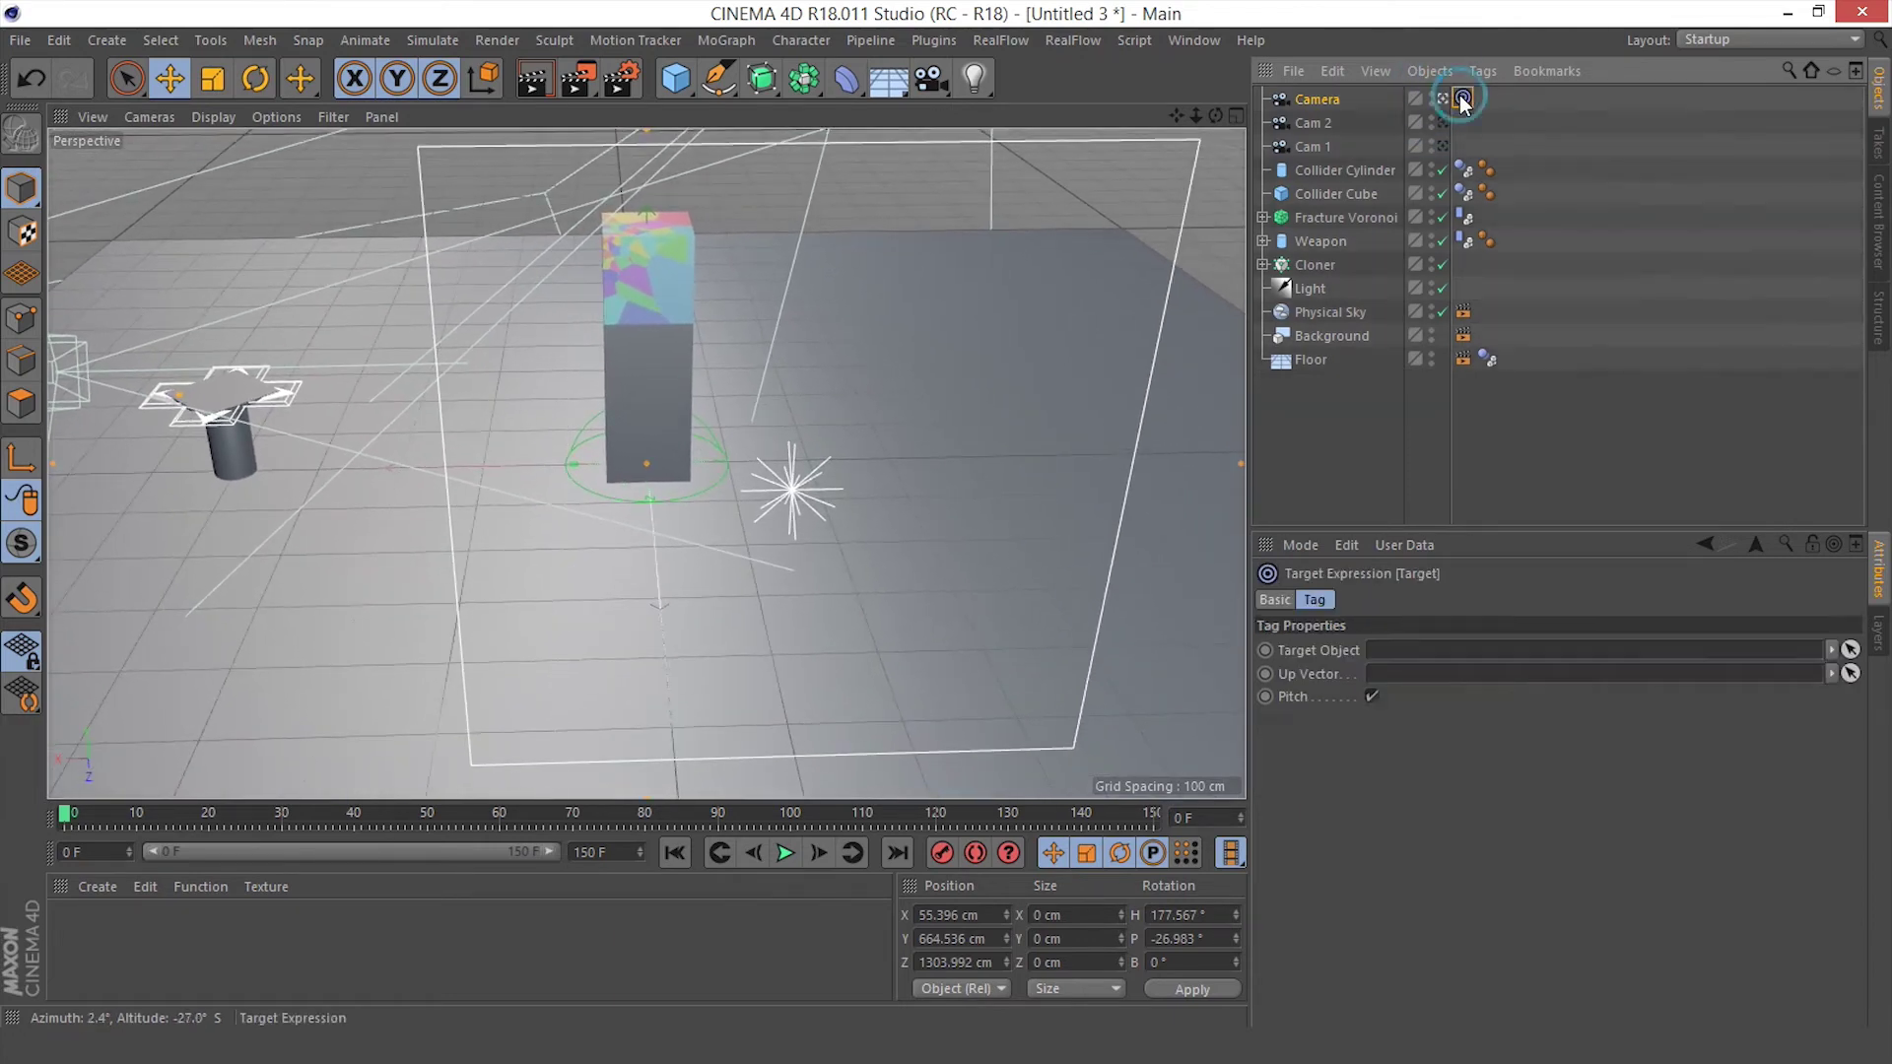
pyautogui.click(1321, 645)
pyautogui.click(1852, 648)
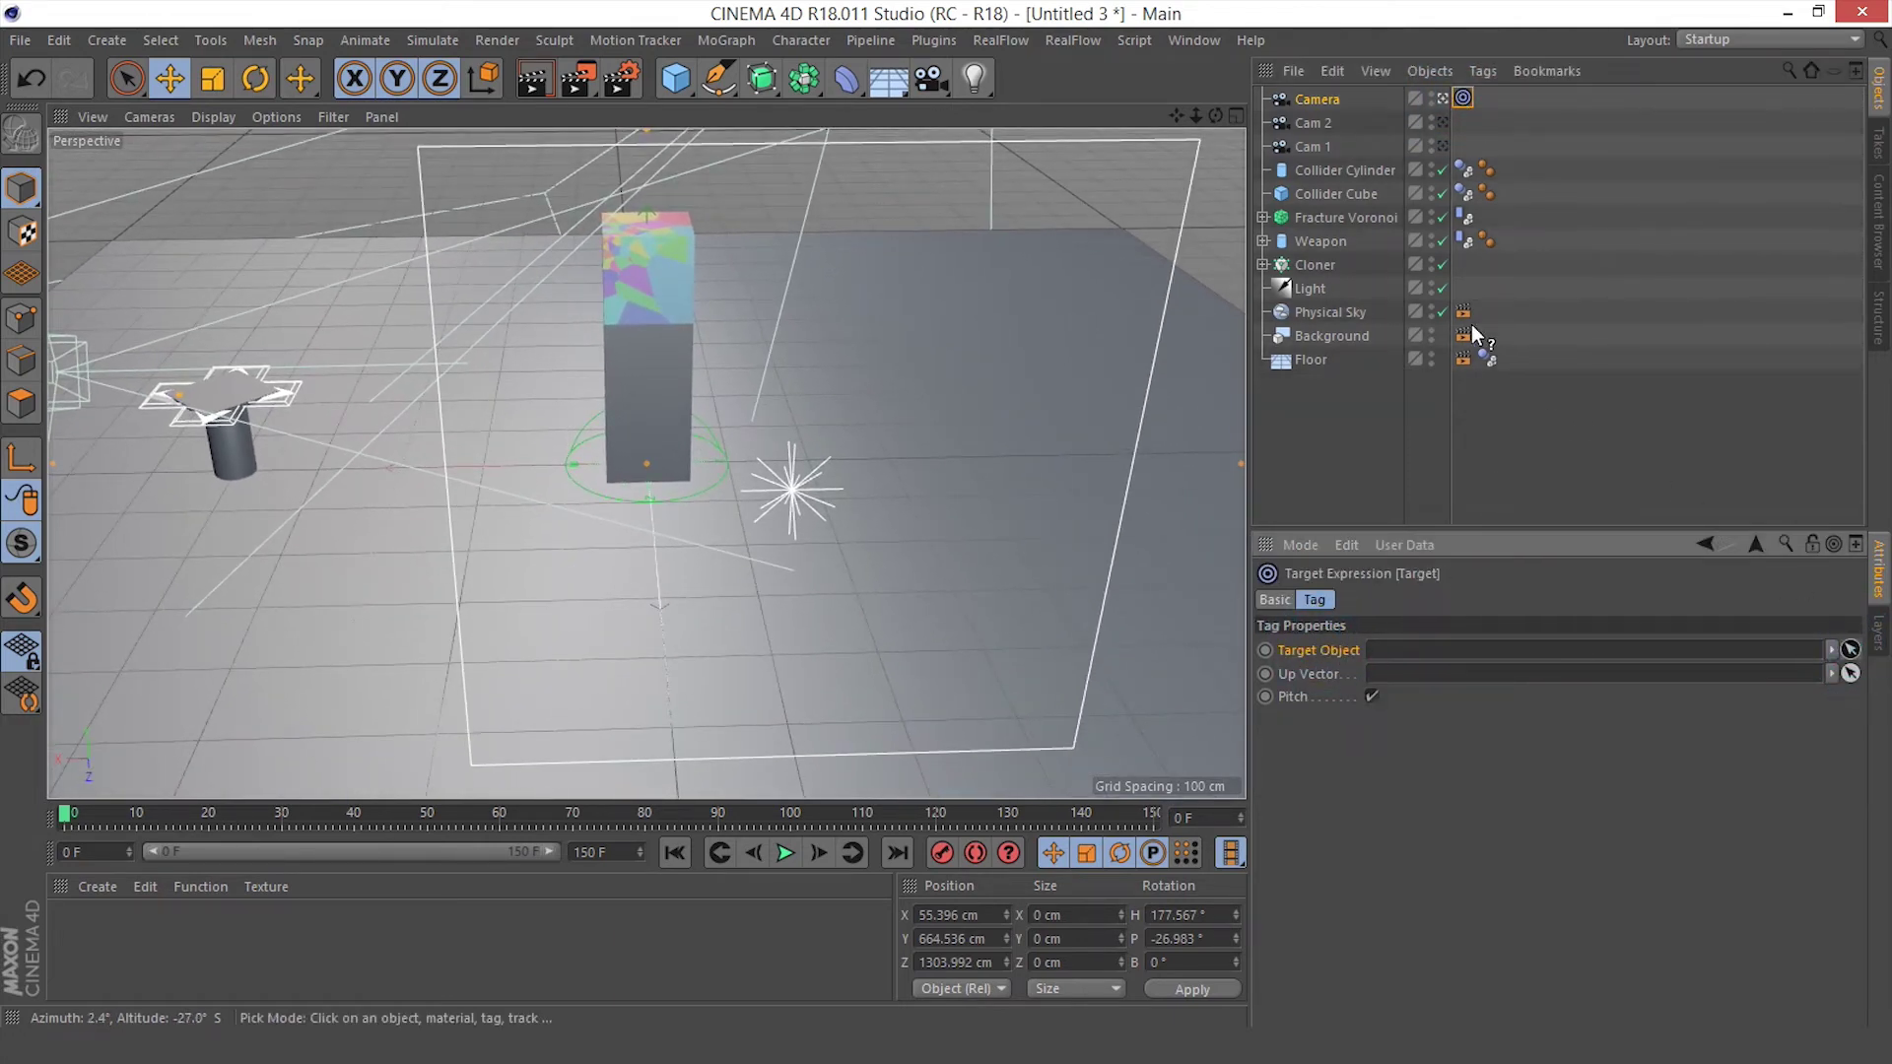
pyautogui.click(1321, 246)
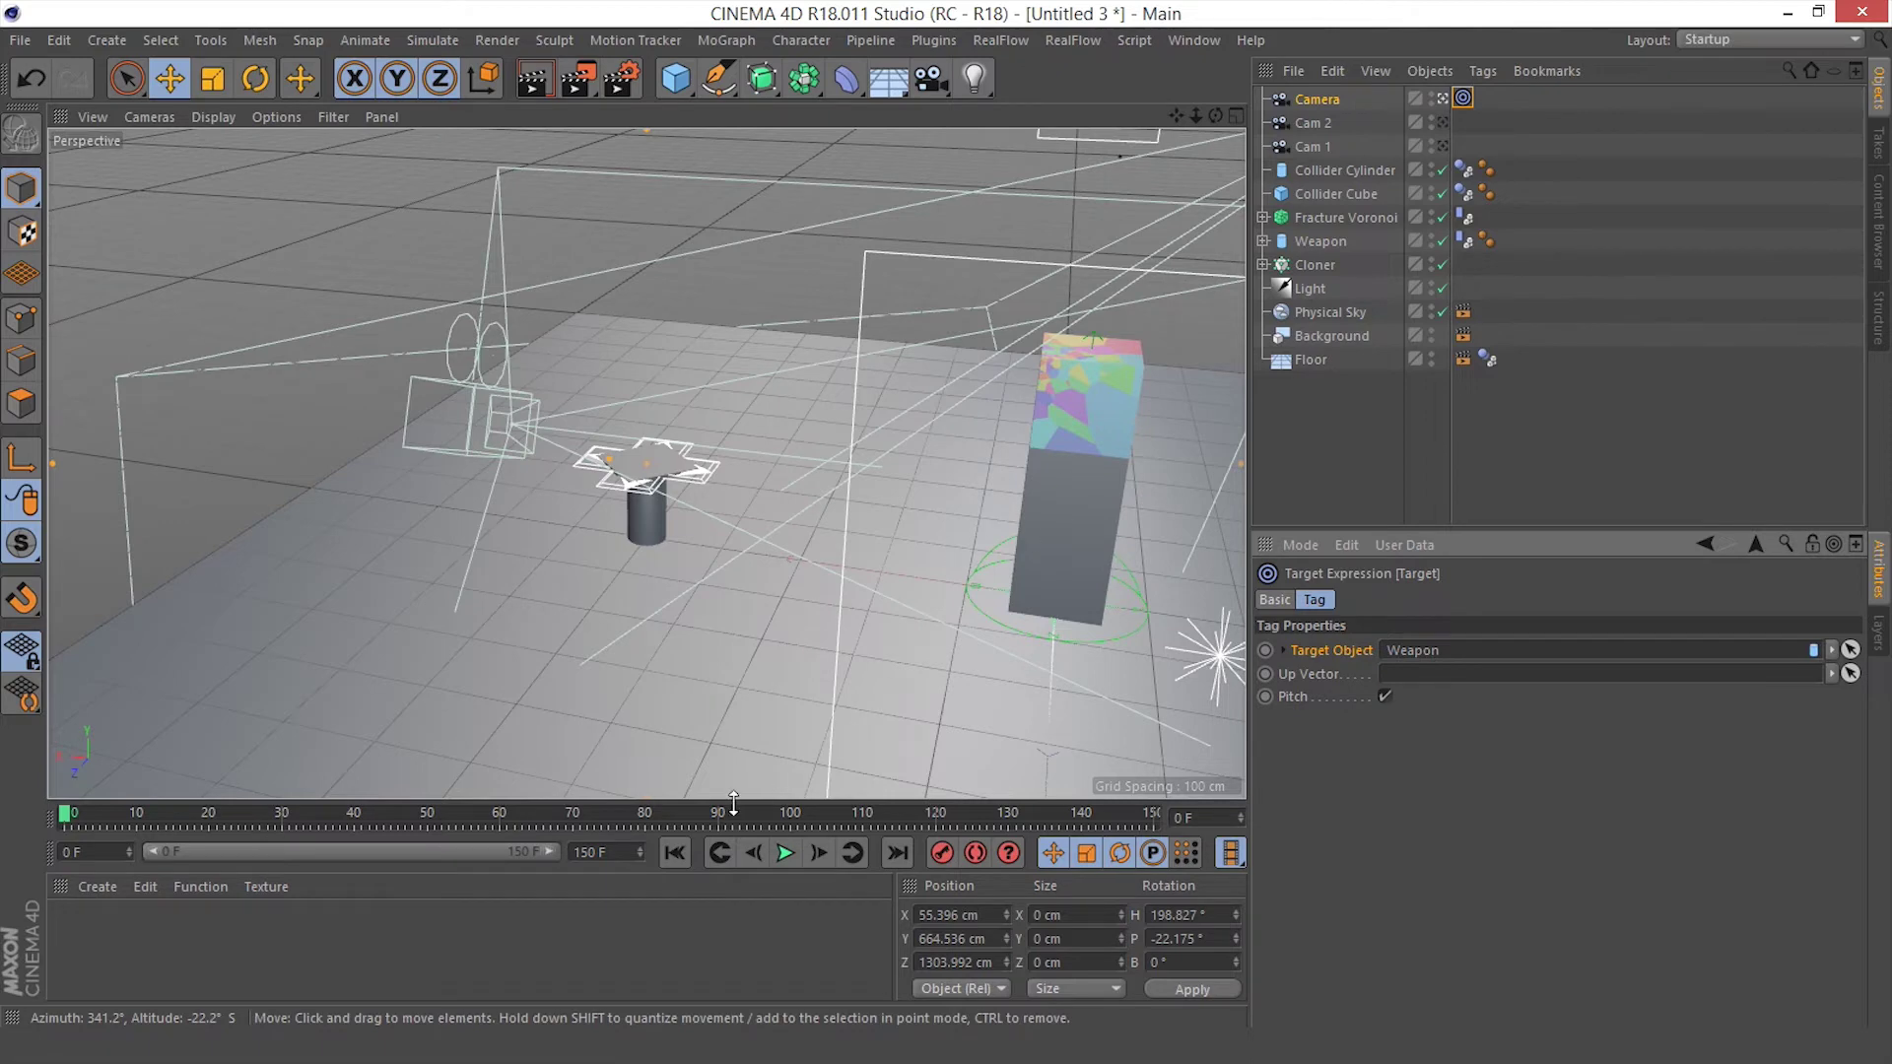
# Go to frame 150 and frame the Weapon closely from a low angle with the target camera, keeping the broken cube behind it
pyautogui.moveTo(82, 812); pyautogui.dragTo(1275, 814)
pyautogui.keyDown('alt'); pyautogui.moveTo(604, 517); pyautogui.dragTo(629, 453); pyautogui.keyUp('alt')
pyautogui.scroll(4, 630, 453)
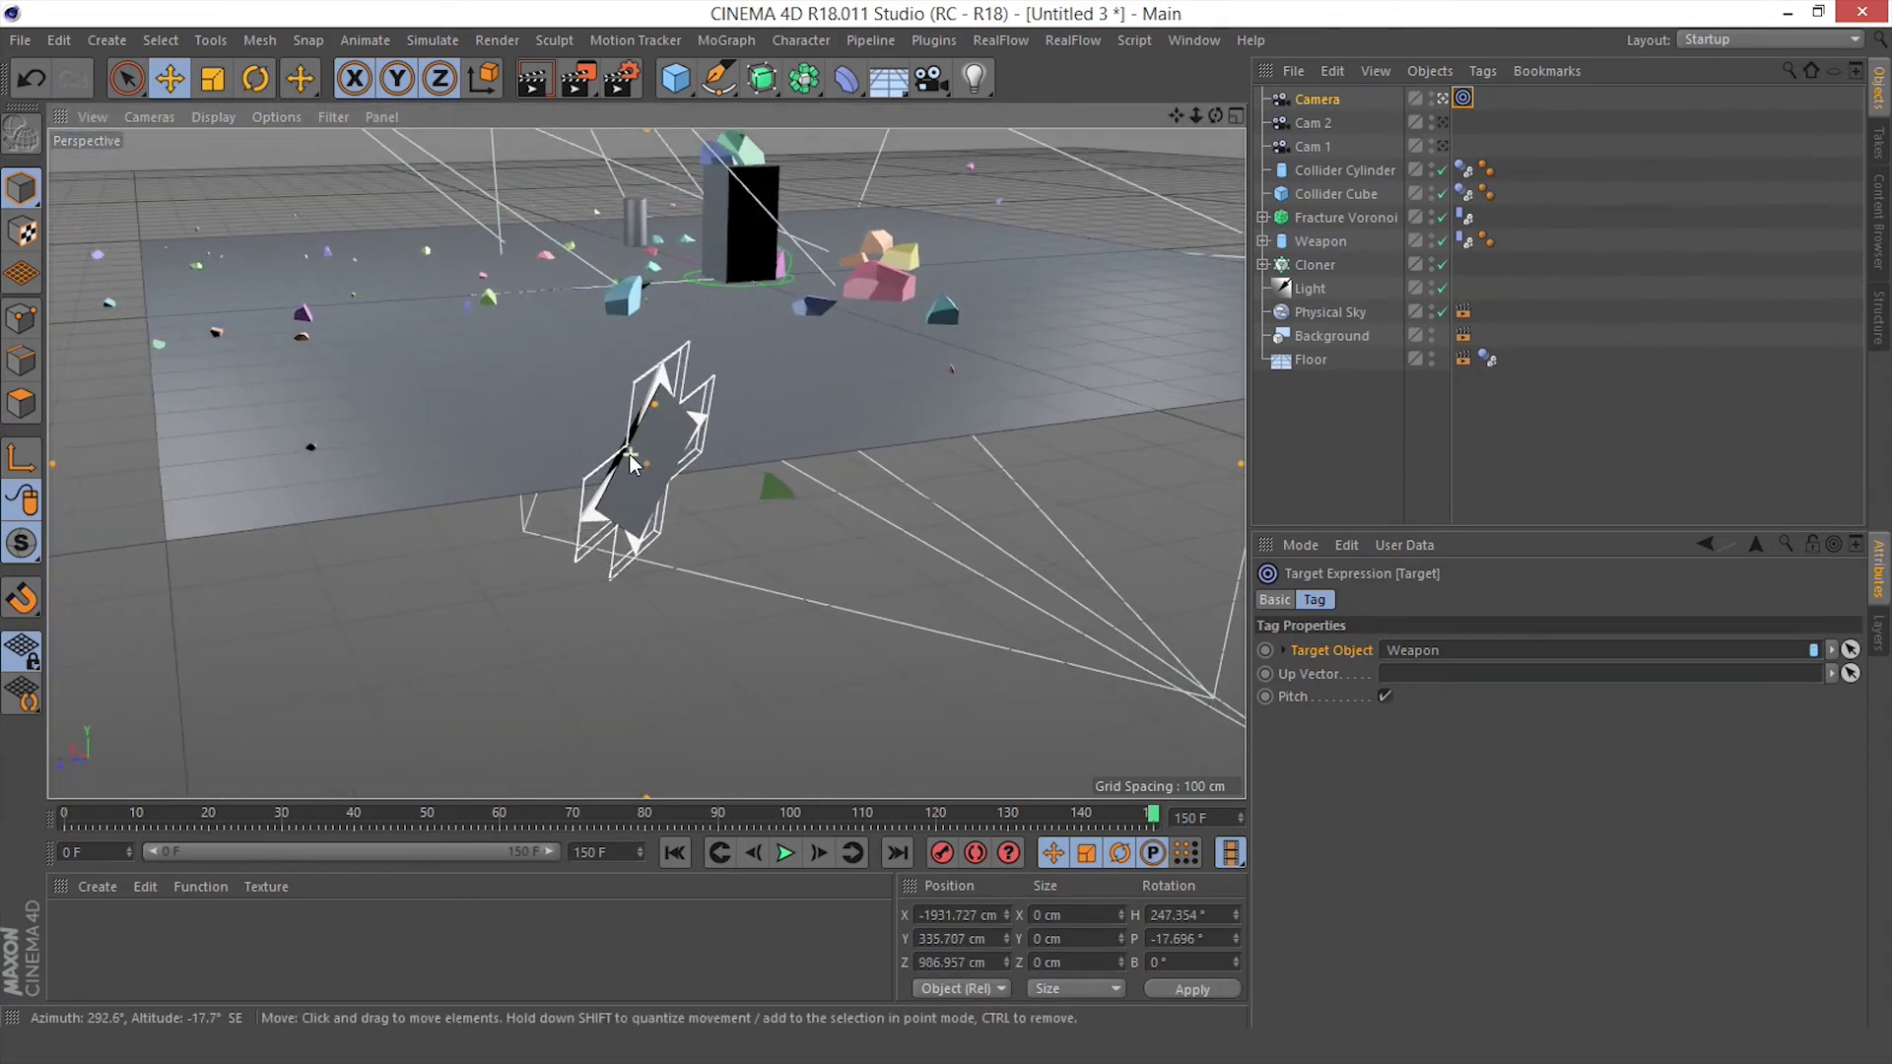
pyautogui.moveTo(1153, 817)
pyautogui.mouseDown()
pyautogui.moveTo(620, 820)
pyautogui.moveTo(1166, 813)
pyautogui.mouseUp()
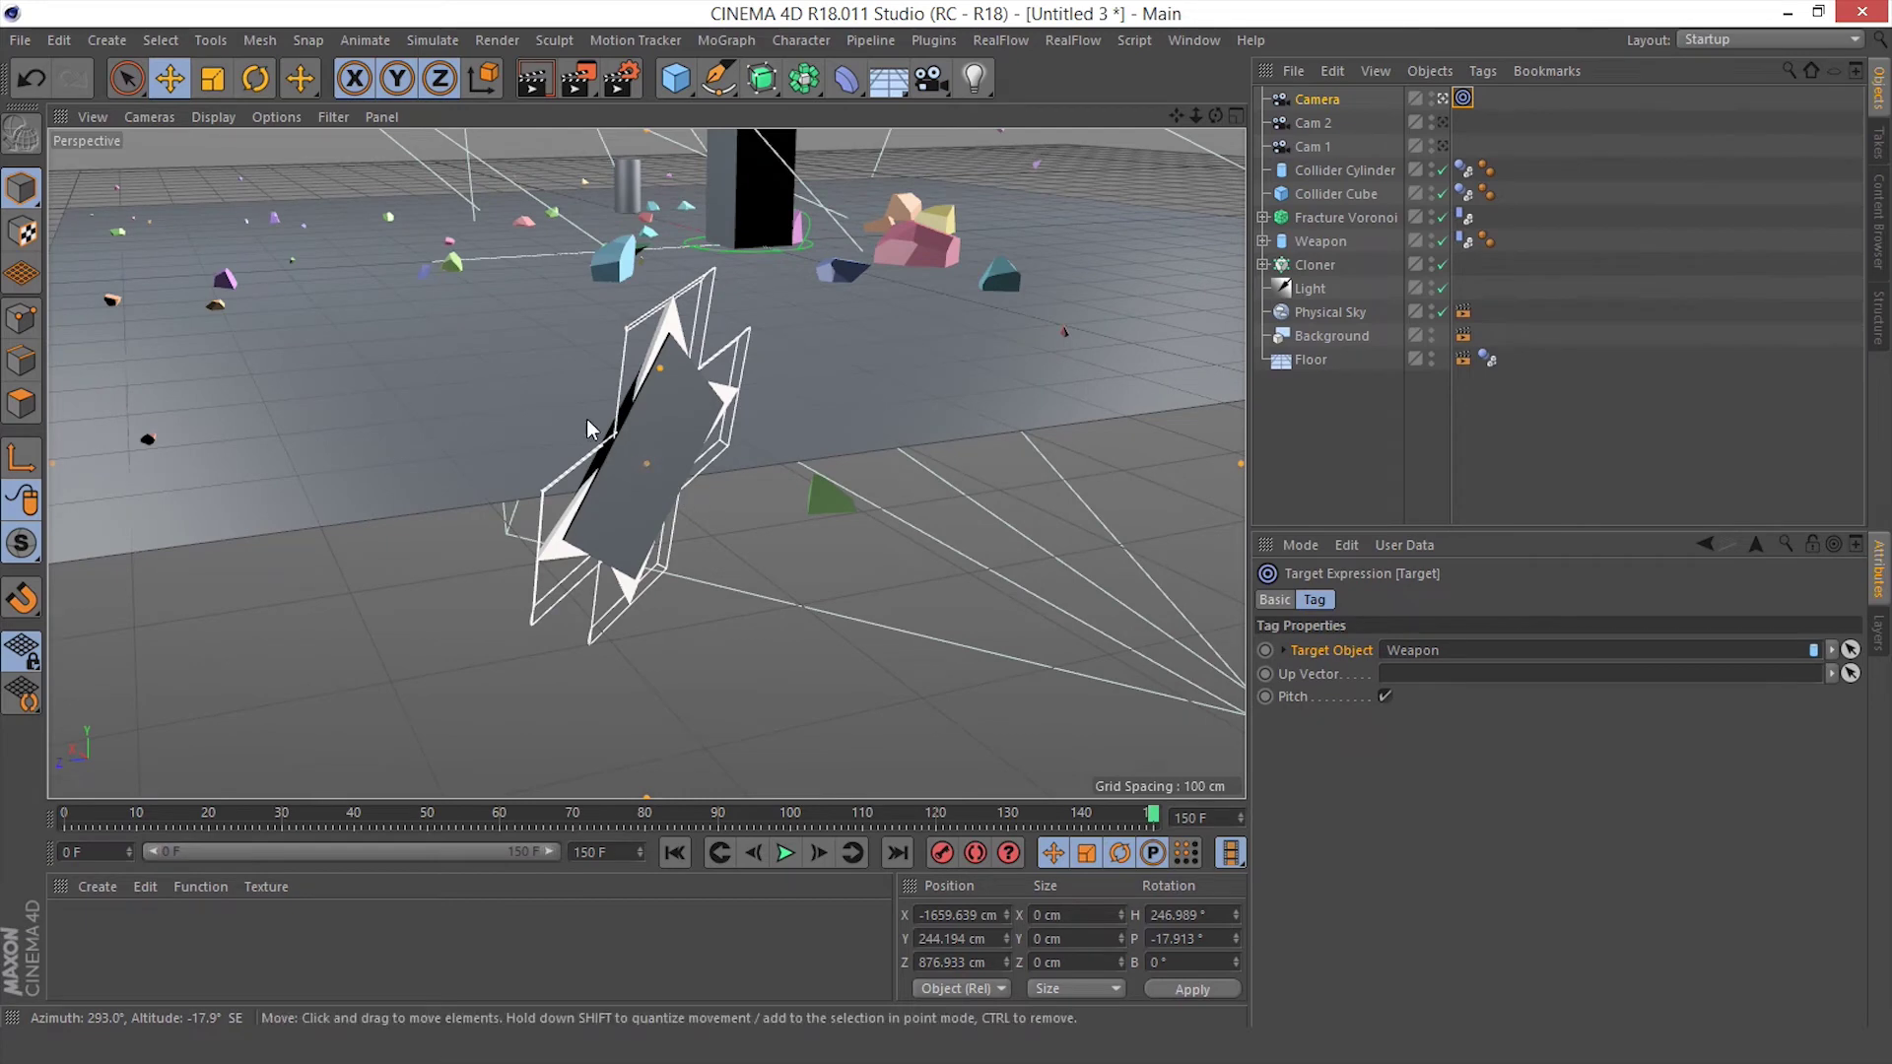
pyautogui.keyDown('alt'); pyautogui.moveTo(635, 395); pyautogui.dragTo(595, 357); pyautogui.keyUp('alt')
pyautogui.scroll(4, 643, 363)
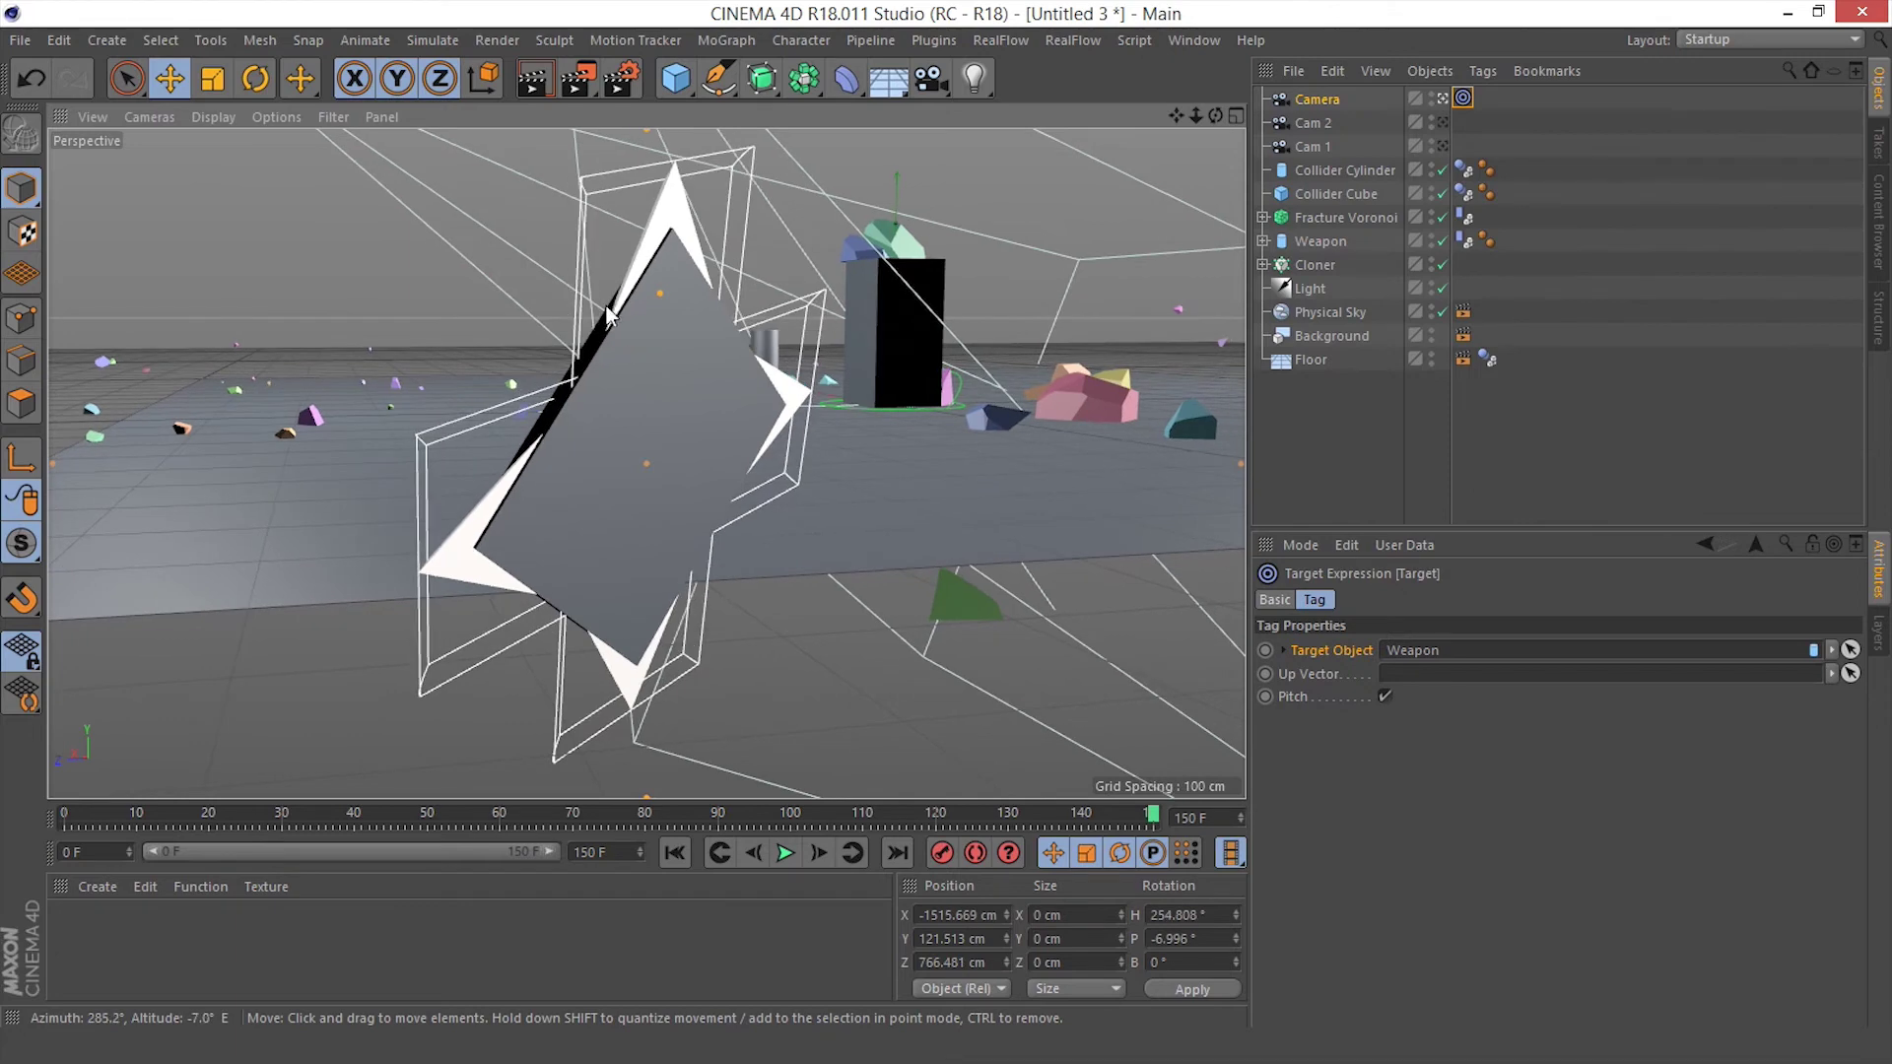
pyautogui.scroll(1, 607, 305)
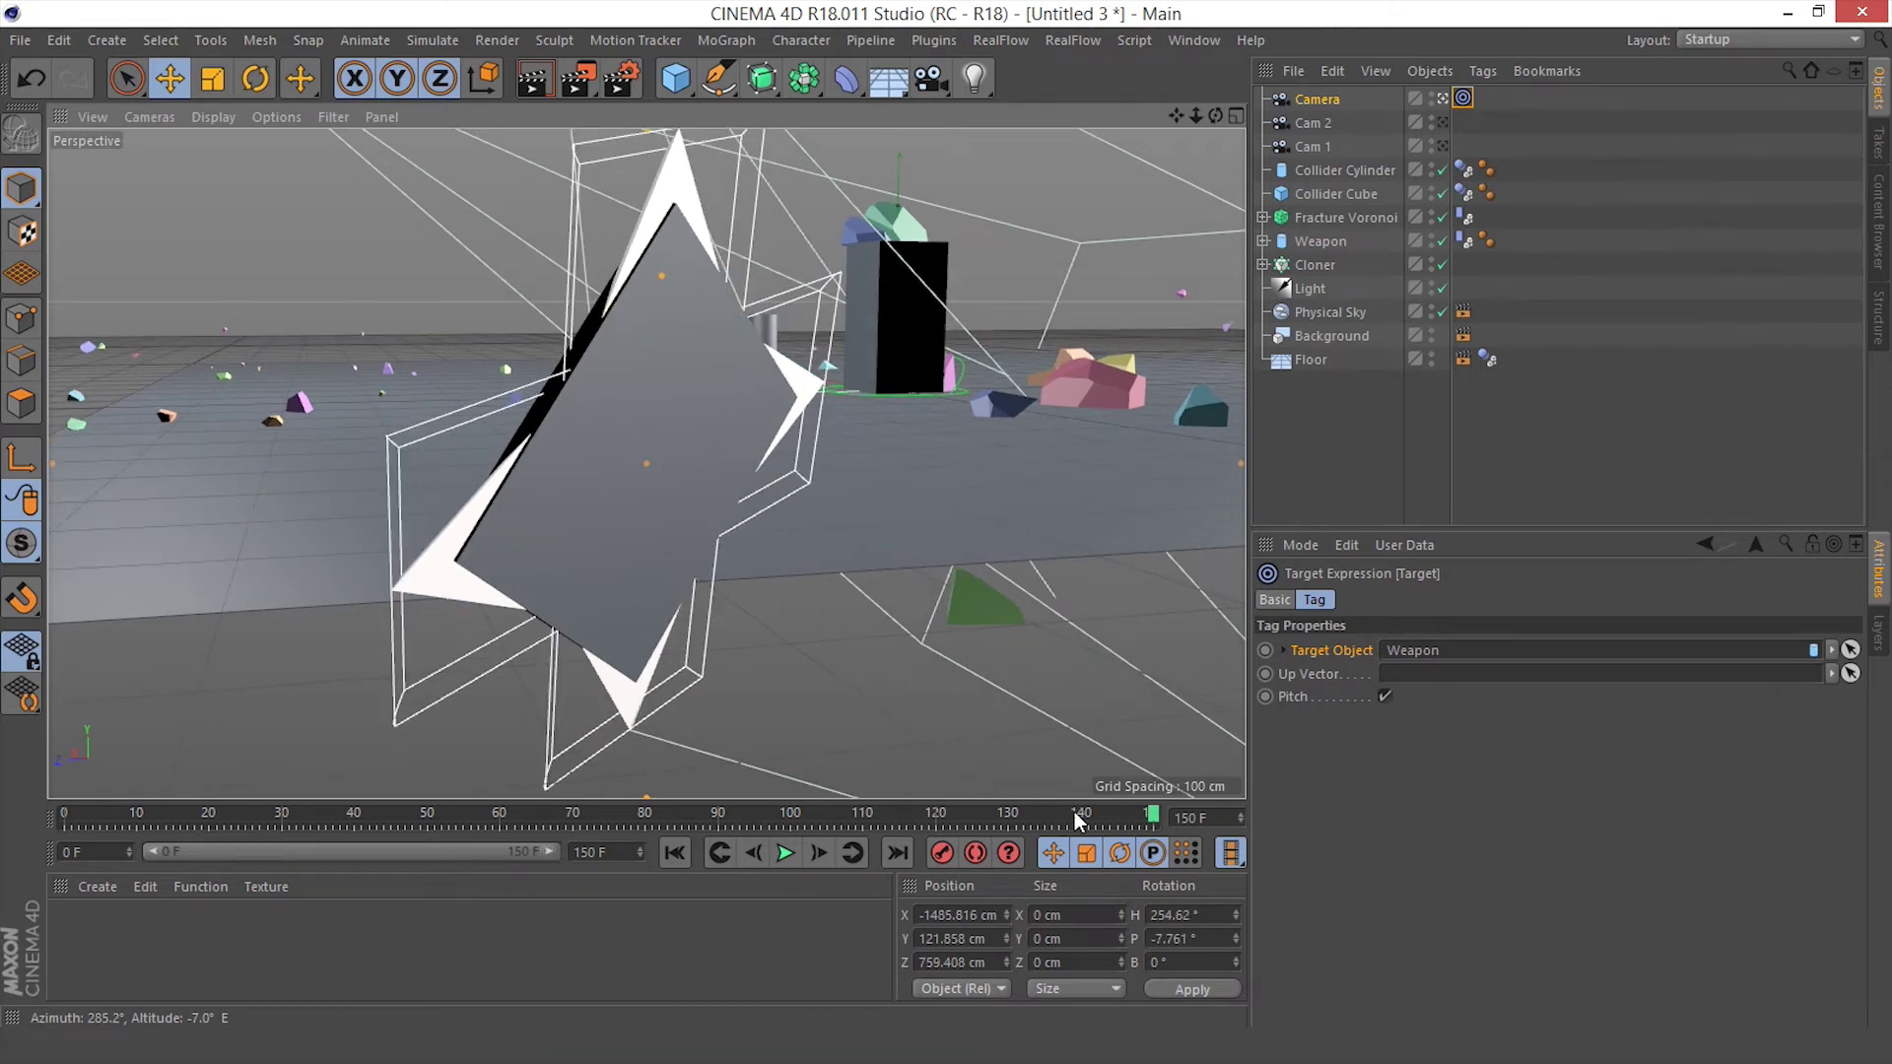
pyautogui.scroll(-1, 676, 494)
pyautogui.moveTo(1147, 832)
pyautogui.mouseDown()
pyautogui.moveTo(561, 818)
pyautogui.moveTo(1177, 830)
pyautogui.mouseUp()
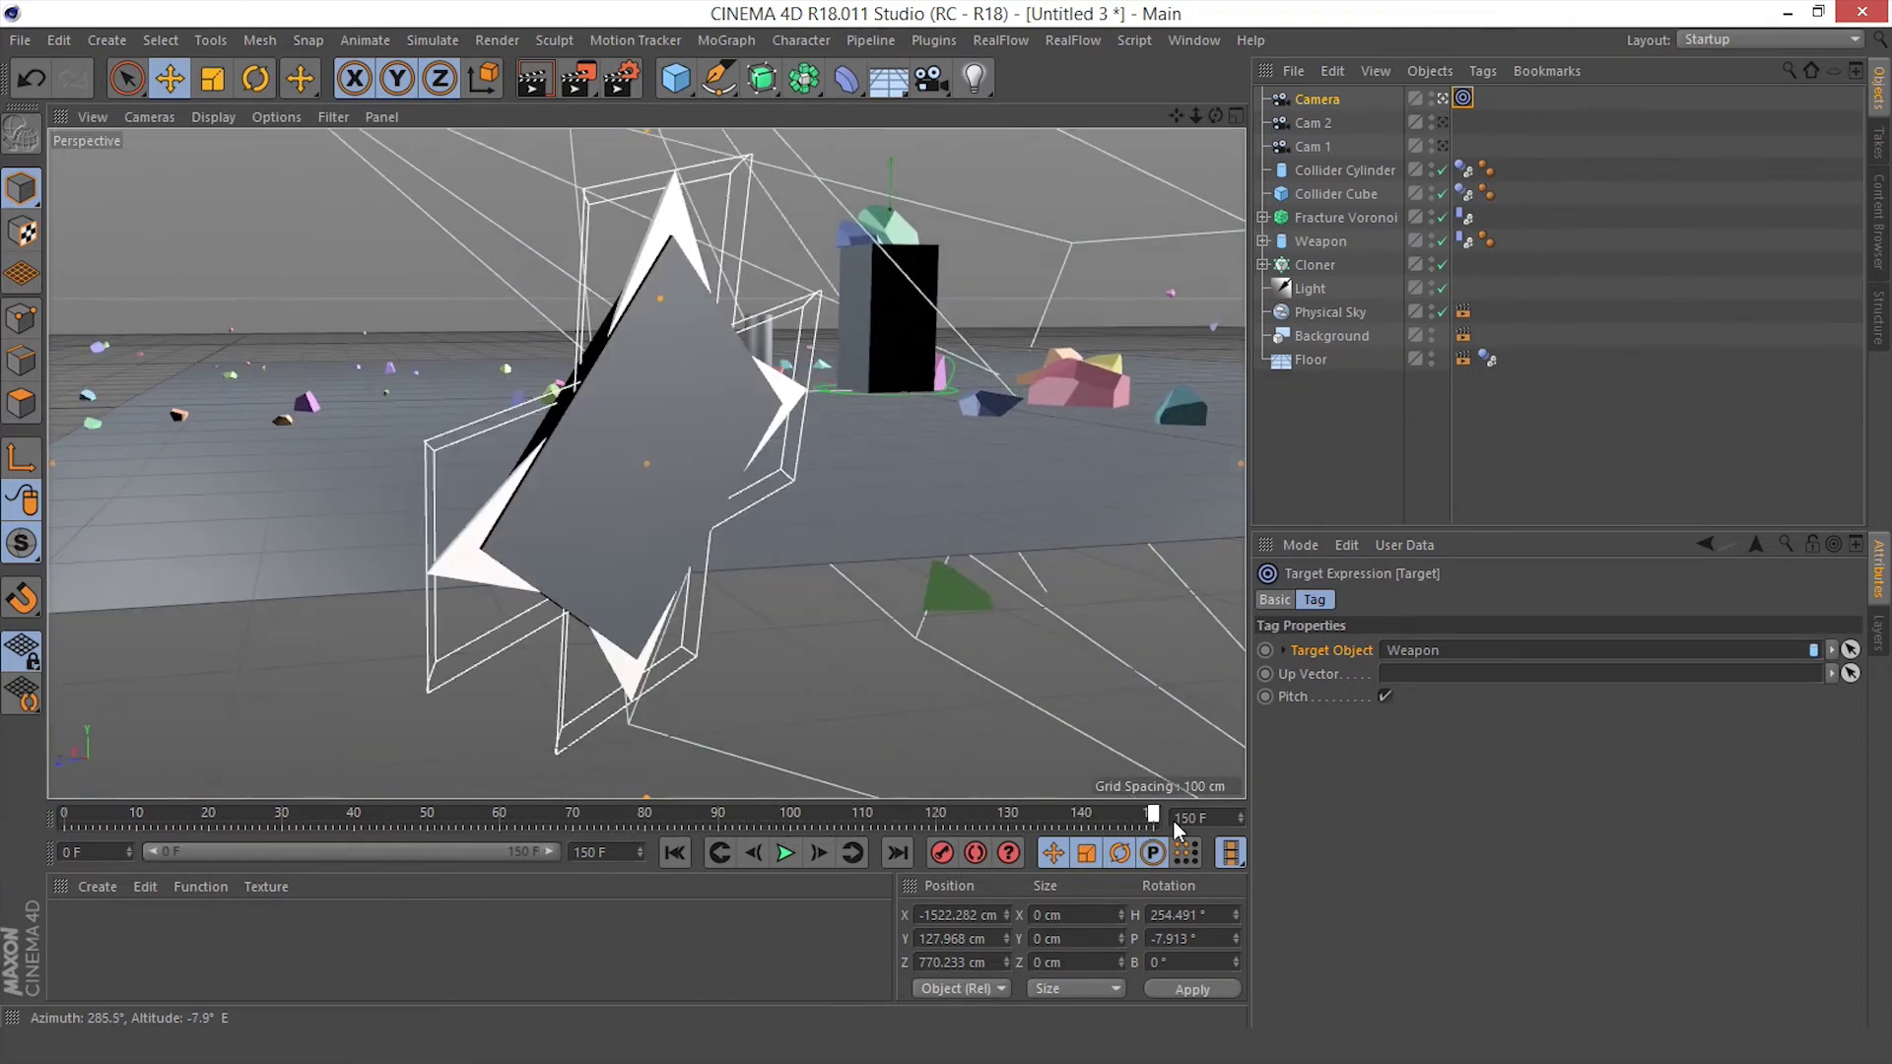
# Return to frame 0, leave the target camera's view and add a Stage object
pyautogui.click(674, 852)
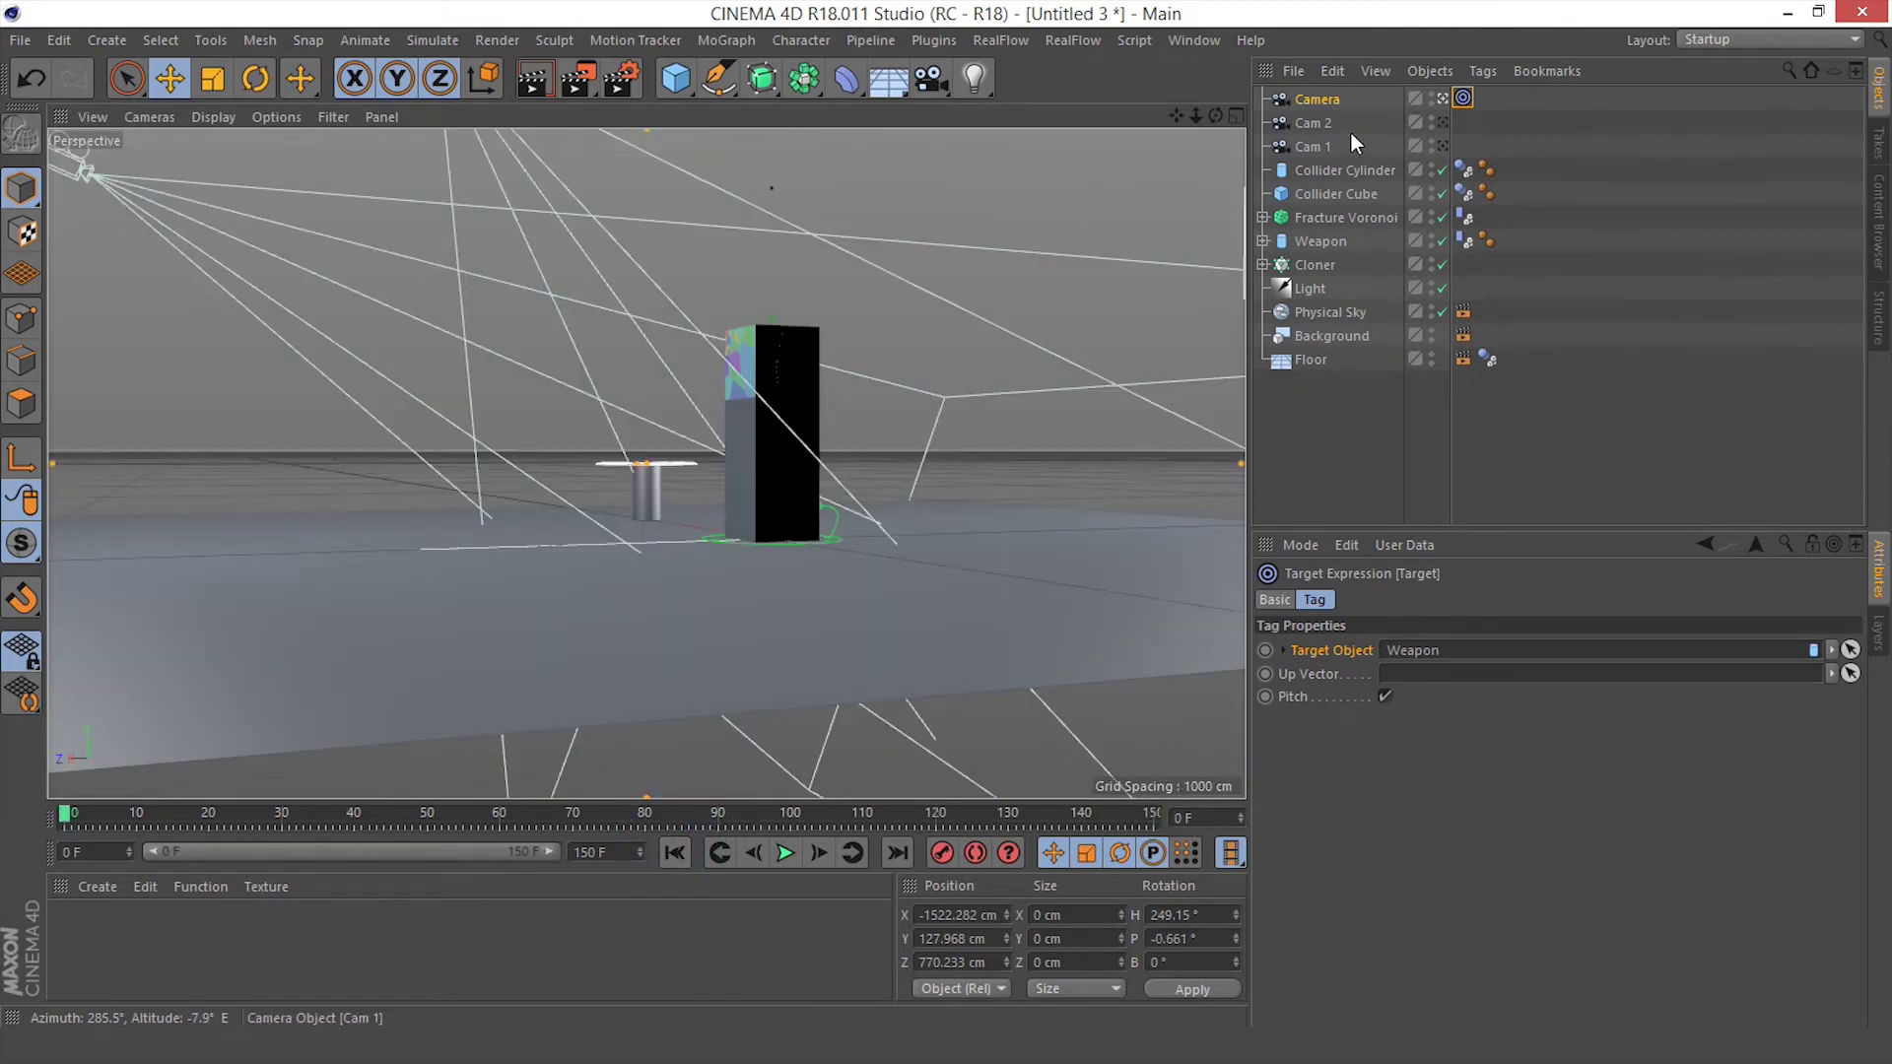
pyautogui.click(1440, 99)
pyautogui.keyDown('alt'); pyautogui.moveTo(887, 205); pyautogui.dragTo(937, 116); pyautogui.keyUp('alt')
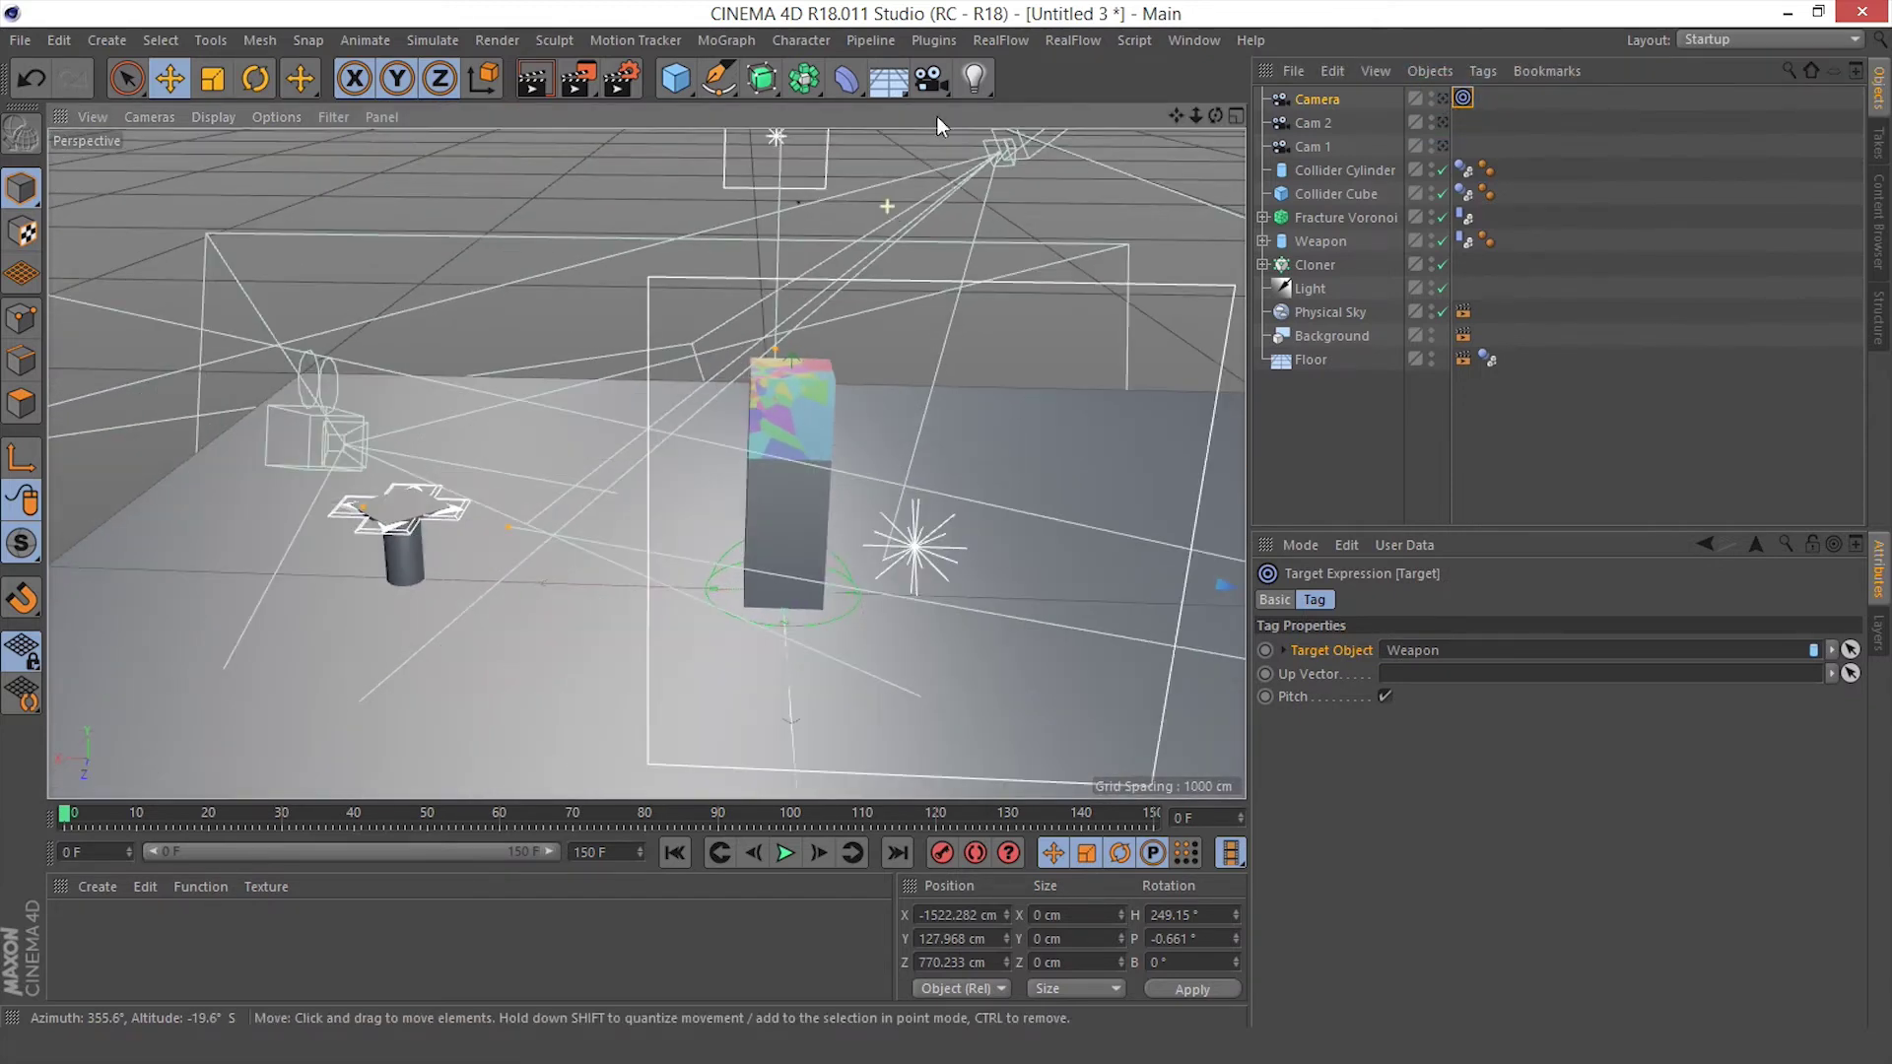
pyautogui.click(887, 78)
pyautogui.click(981, 324)
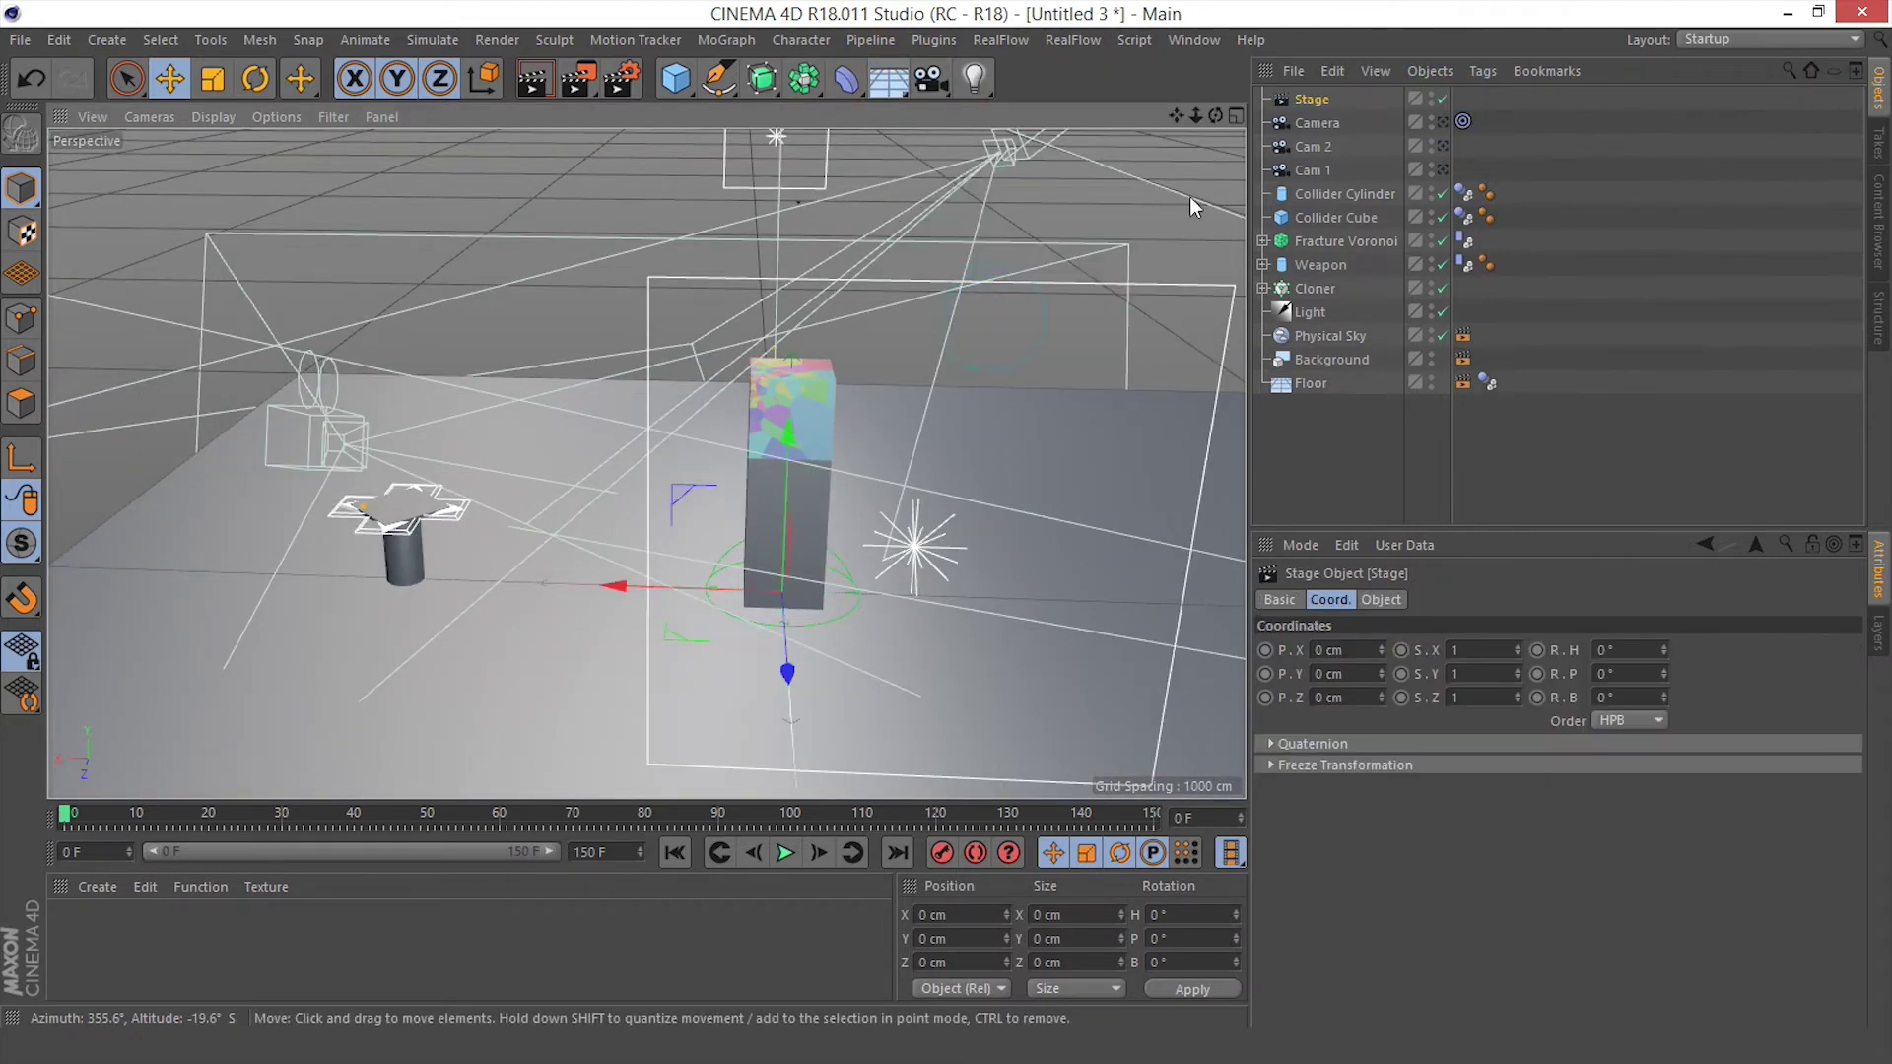
# Assign Cam 1 as the Stage's camera and keyframe it at frame 0
pyautogui.click(1382, 599)
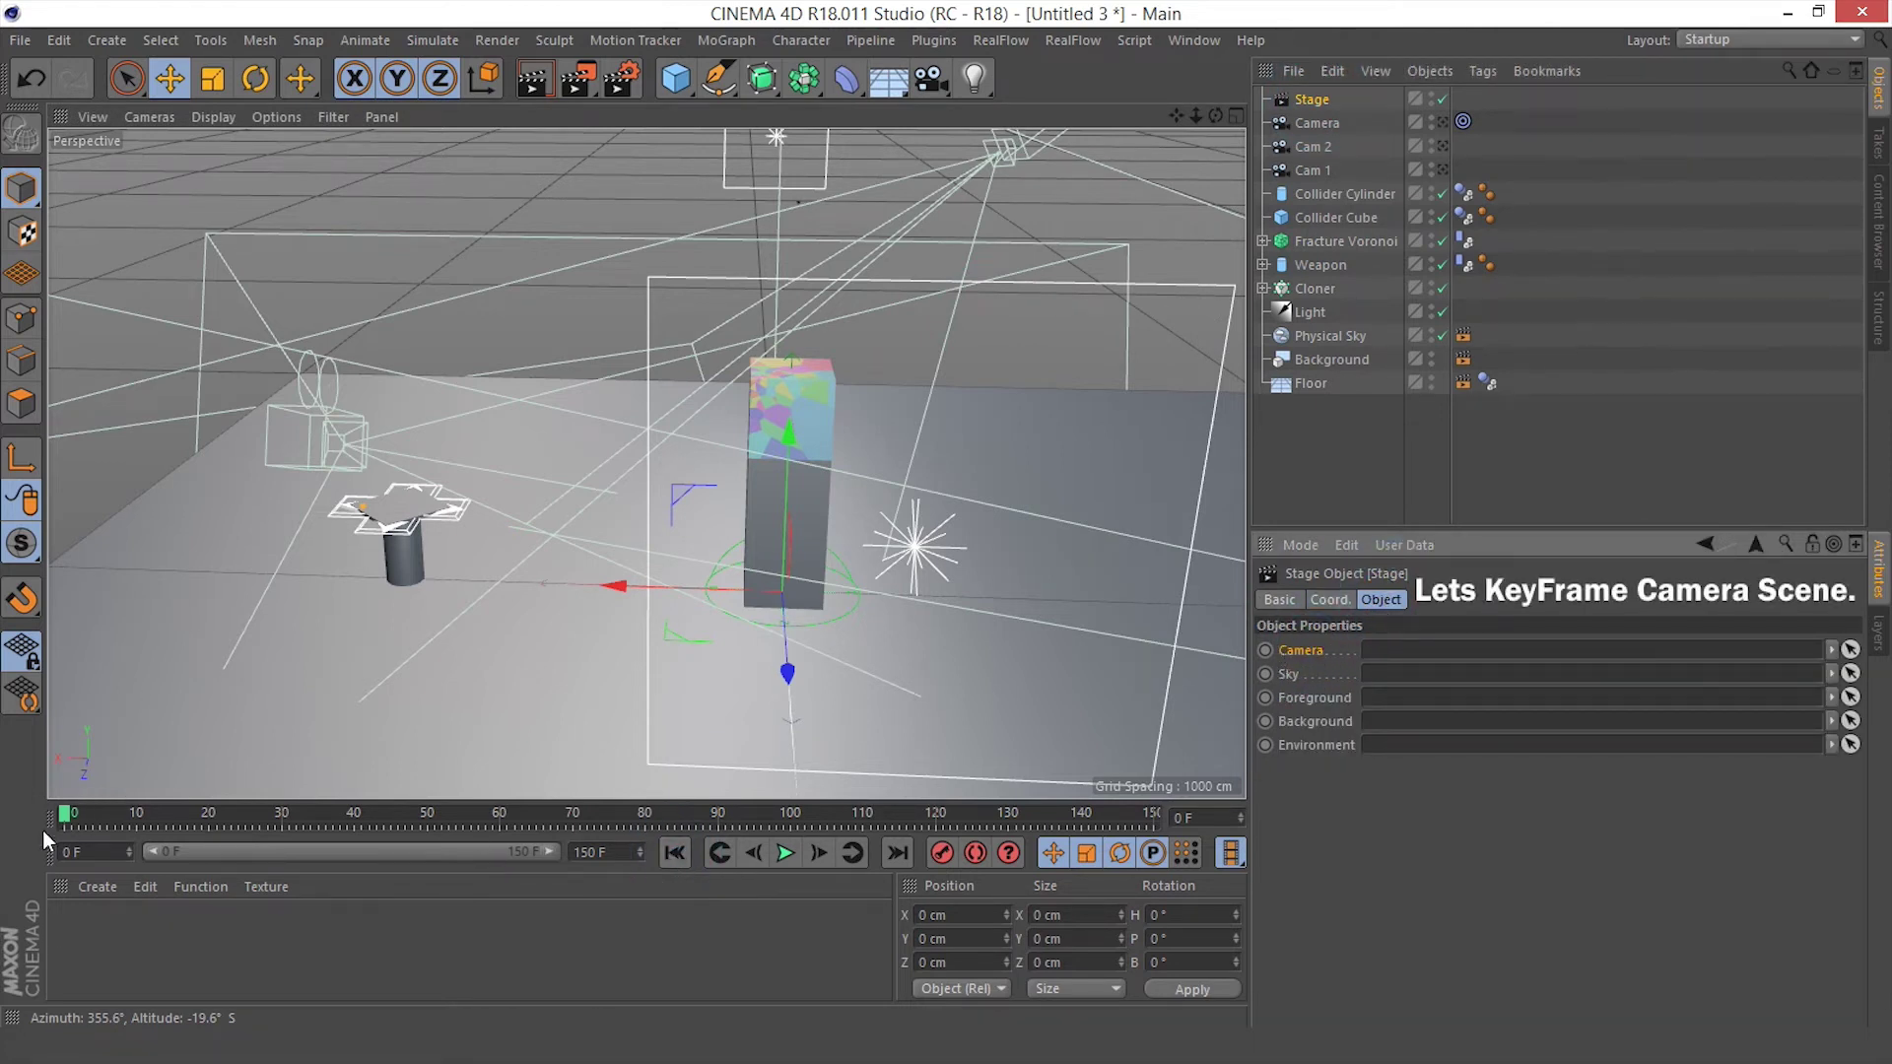
pyautogui.click(1849, 653)
pyautogui.click(1314, 172)
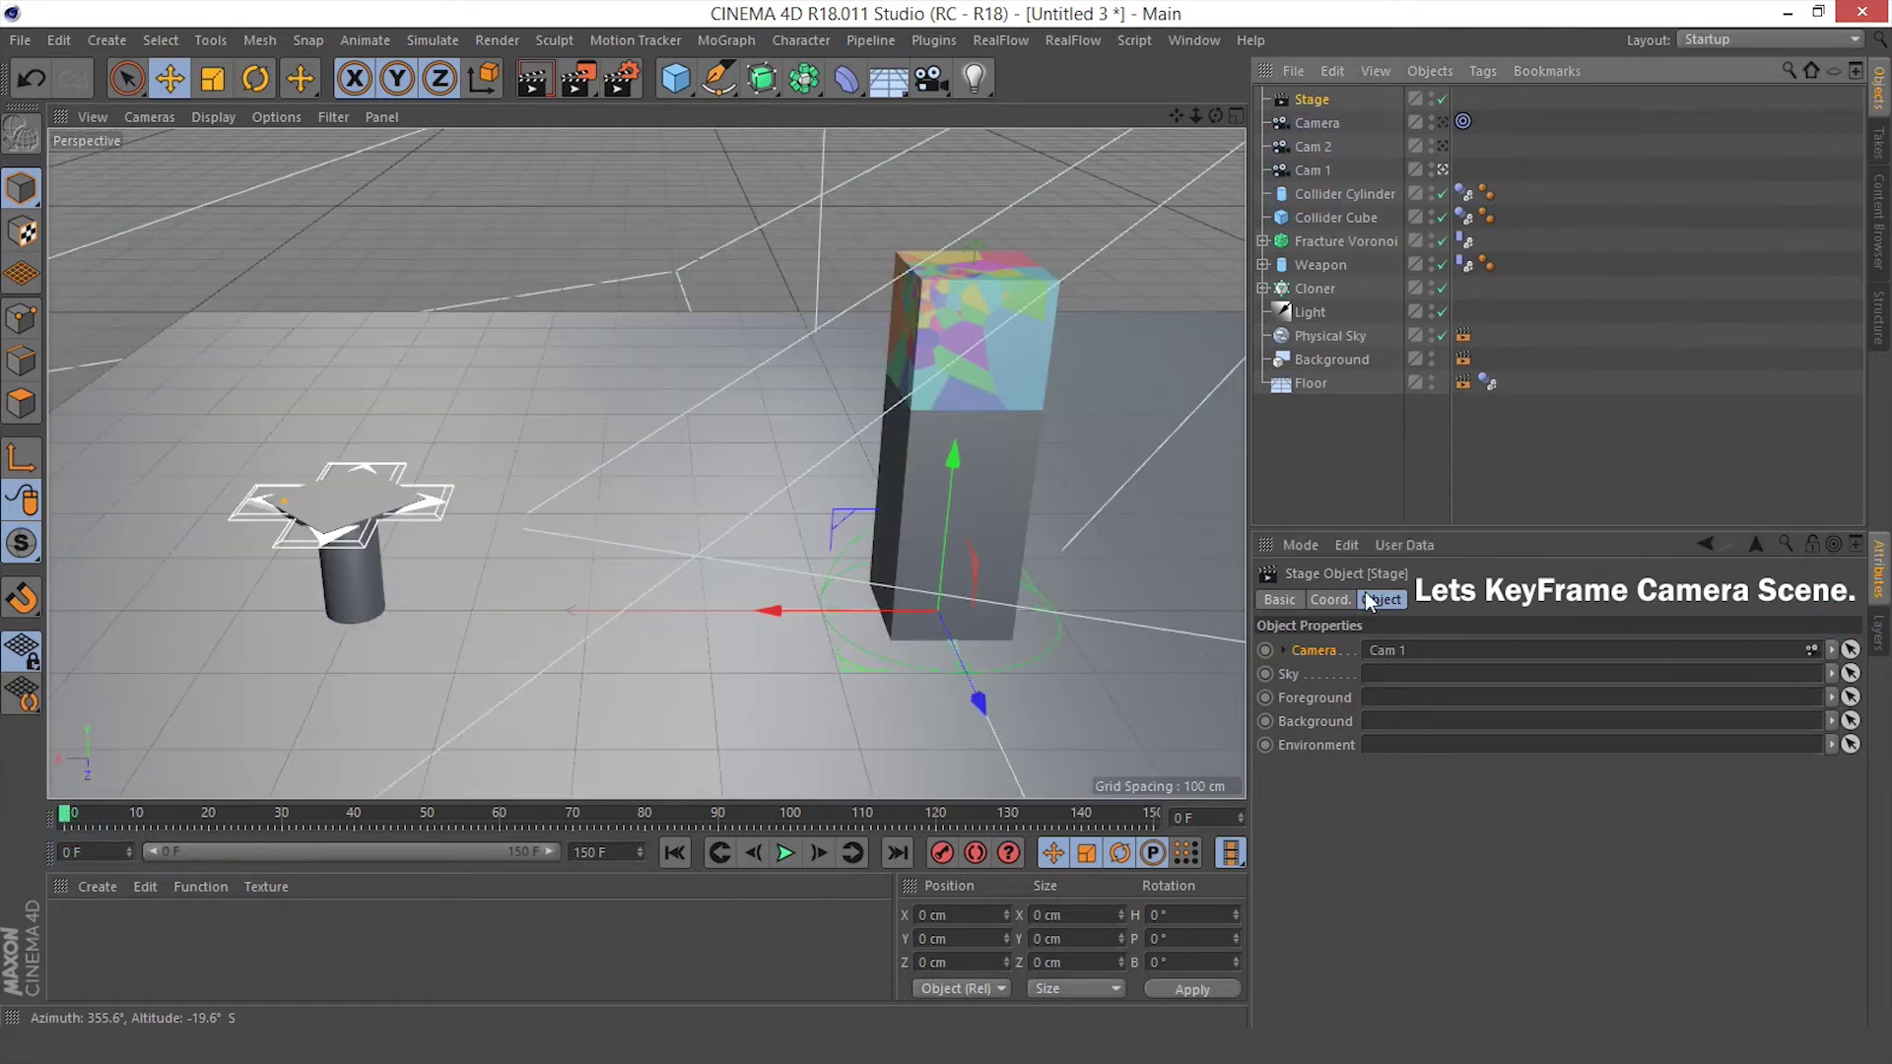
pyautogui.keyDown('ctrl'); pyautogui.click(1266, 650); pyautogui.keyUp('ctrl')
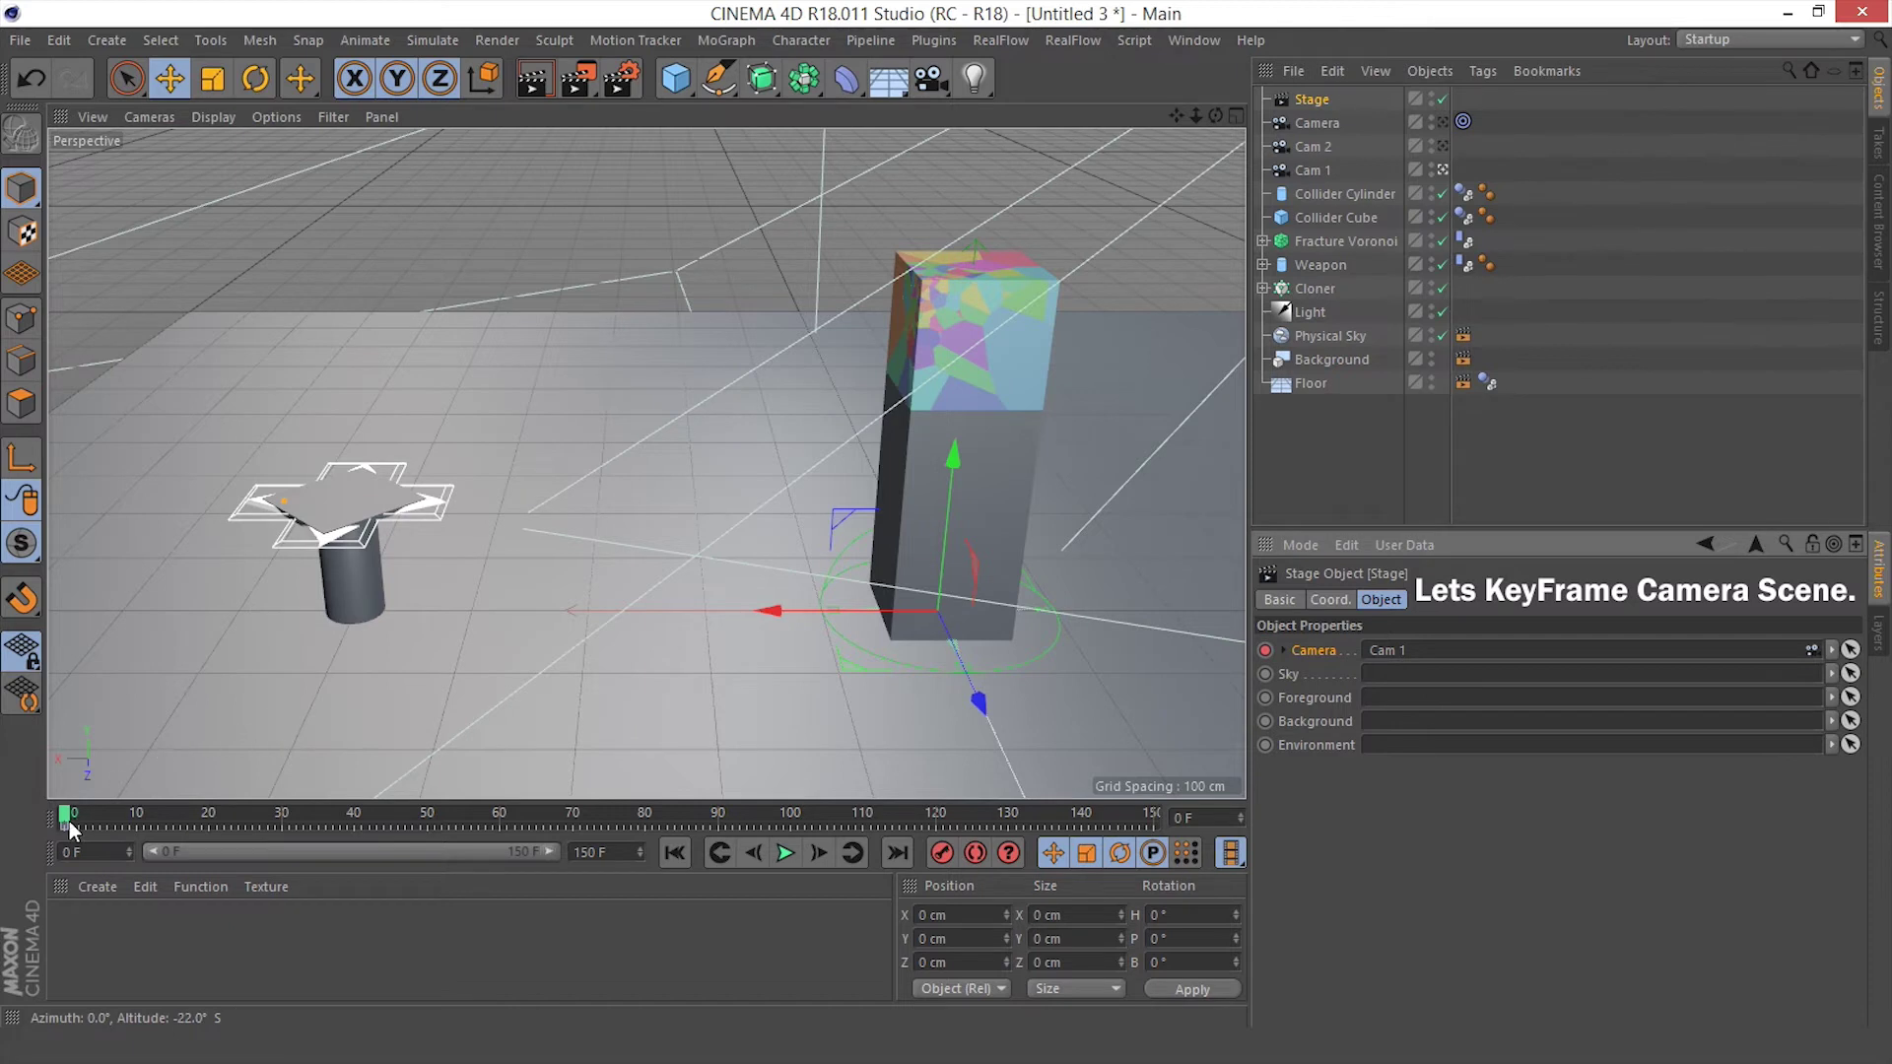
# Go to frame 31, assign Cam 2 as the Stage's camera and keyframe it there
pyautogui.moveTo(69, 817); pyautogui.dragTo(284, 830)
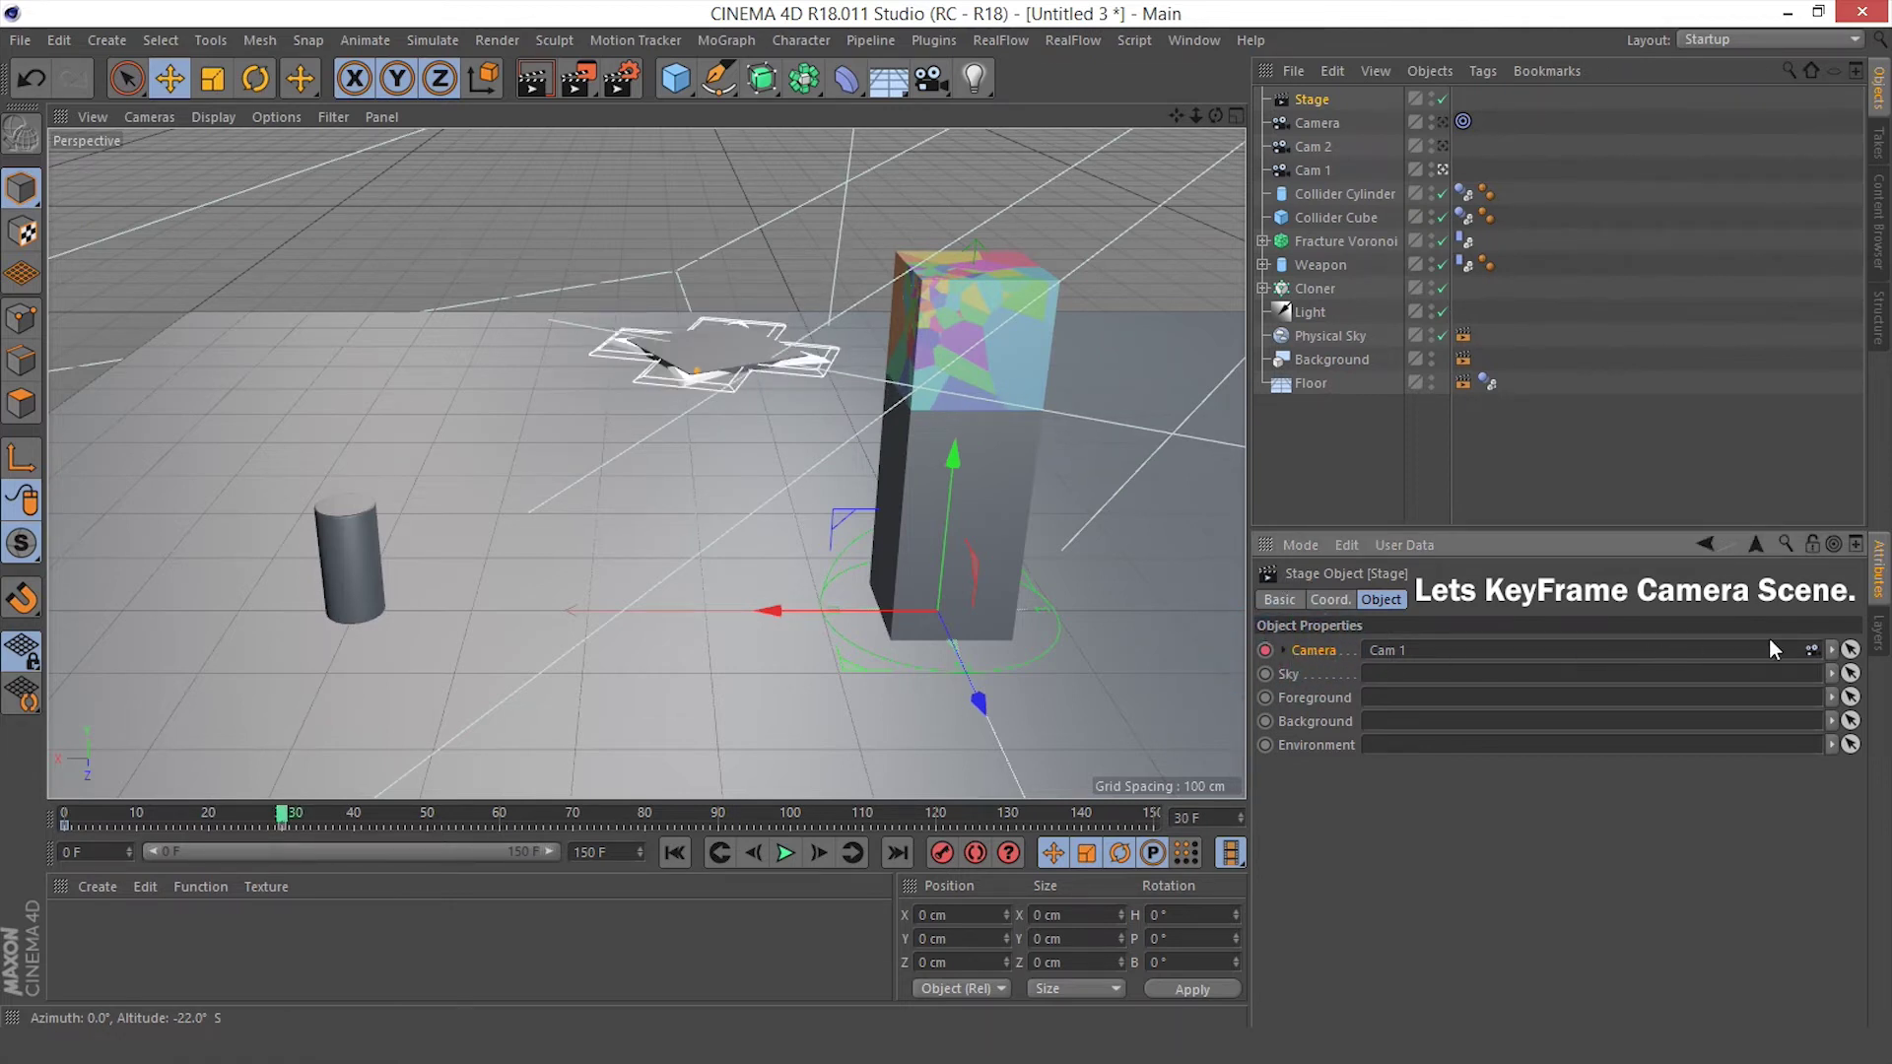
pyautogui.click(1844, 652)
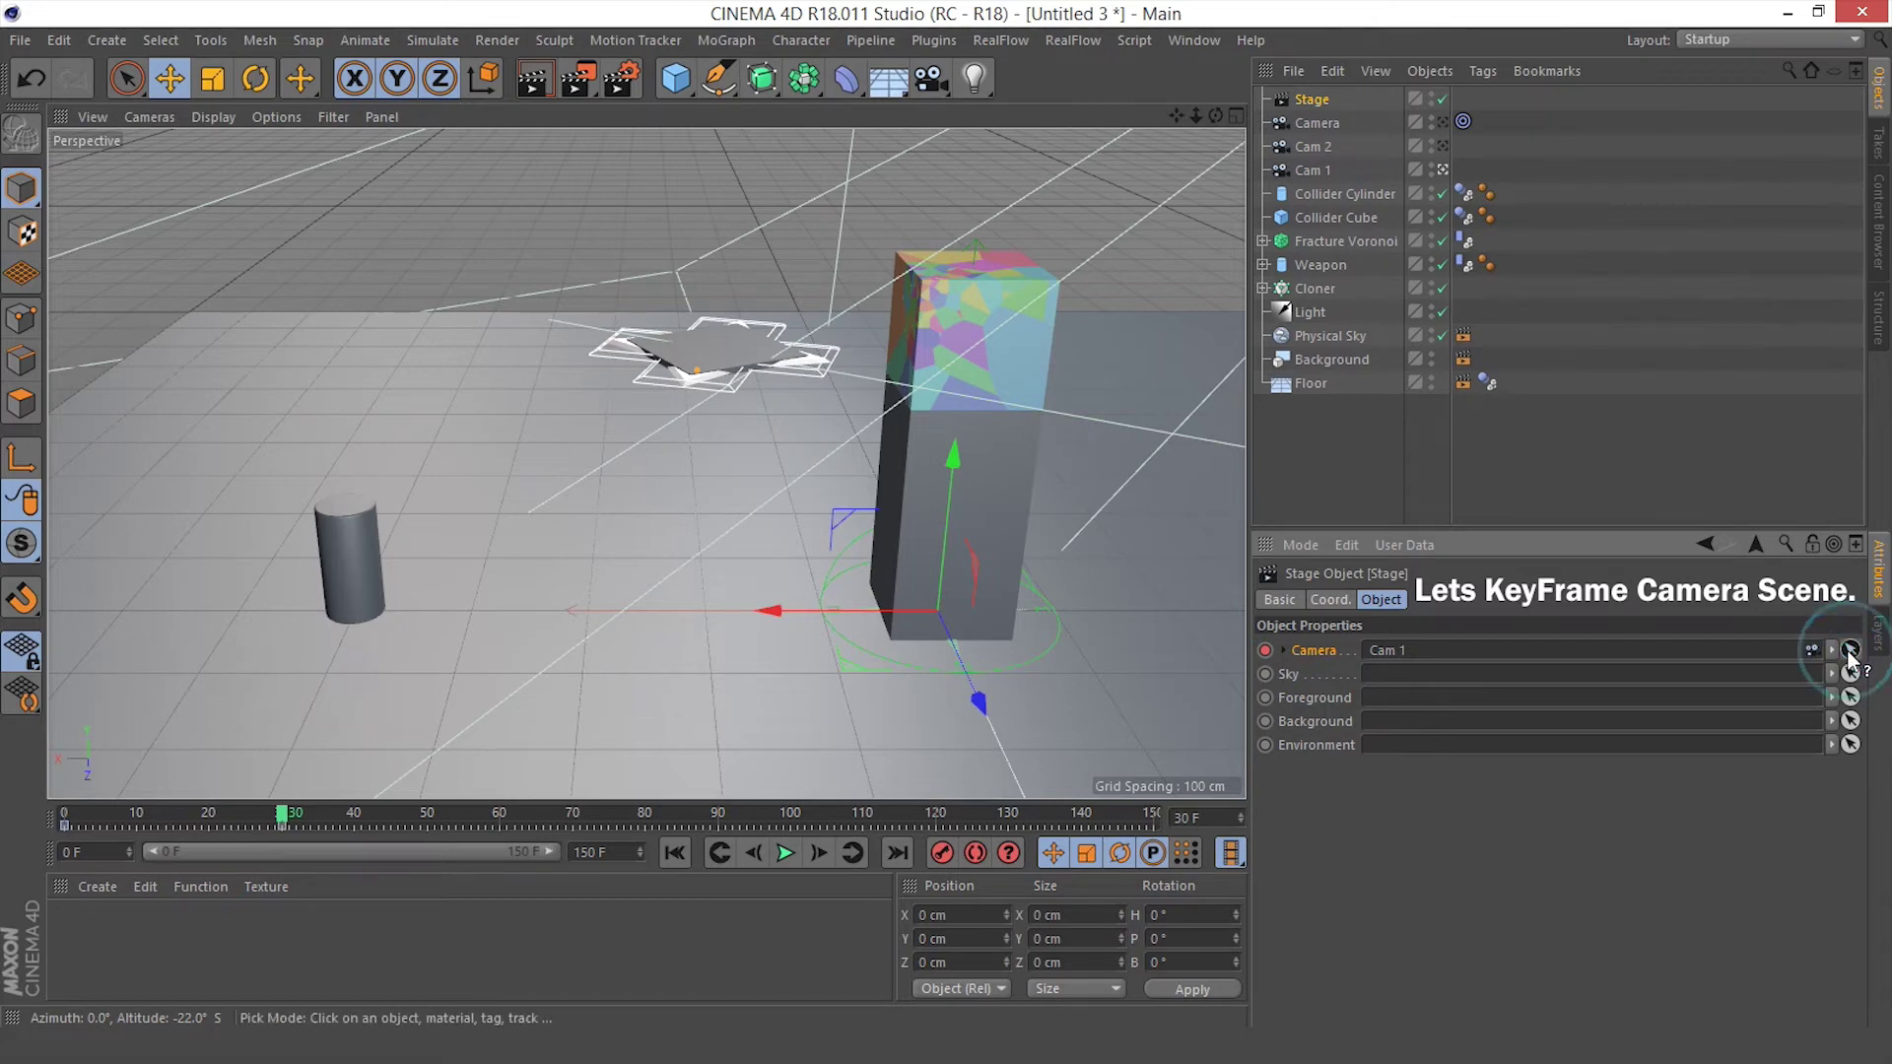
pyautogui.click(1315, 146)
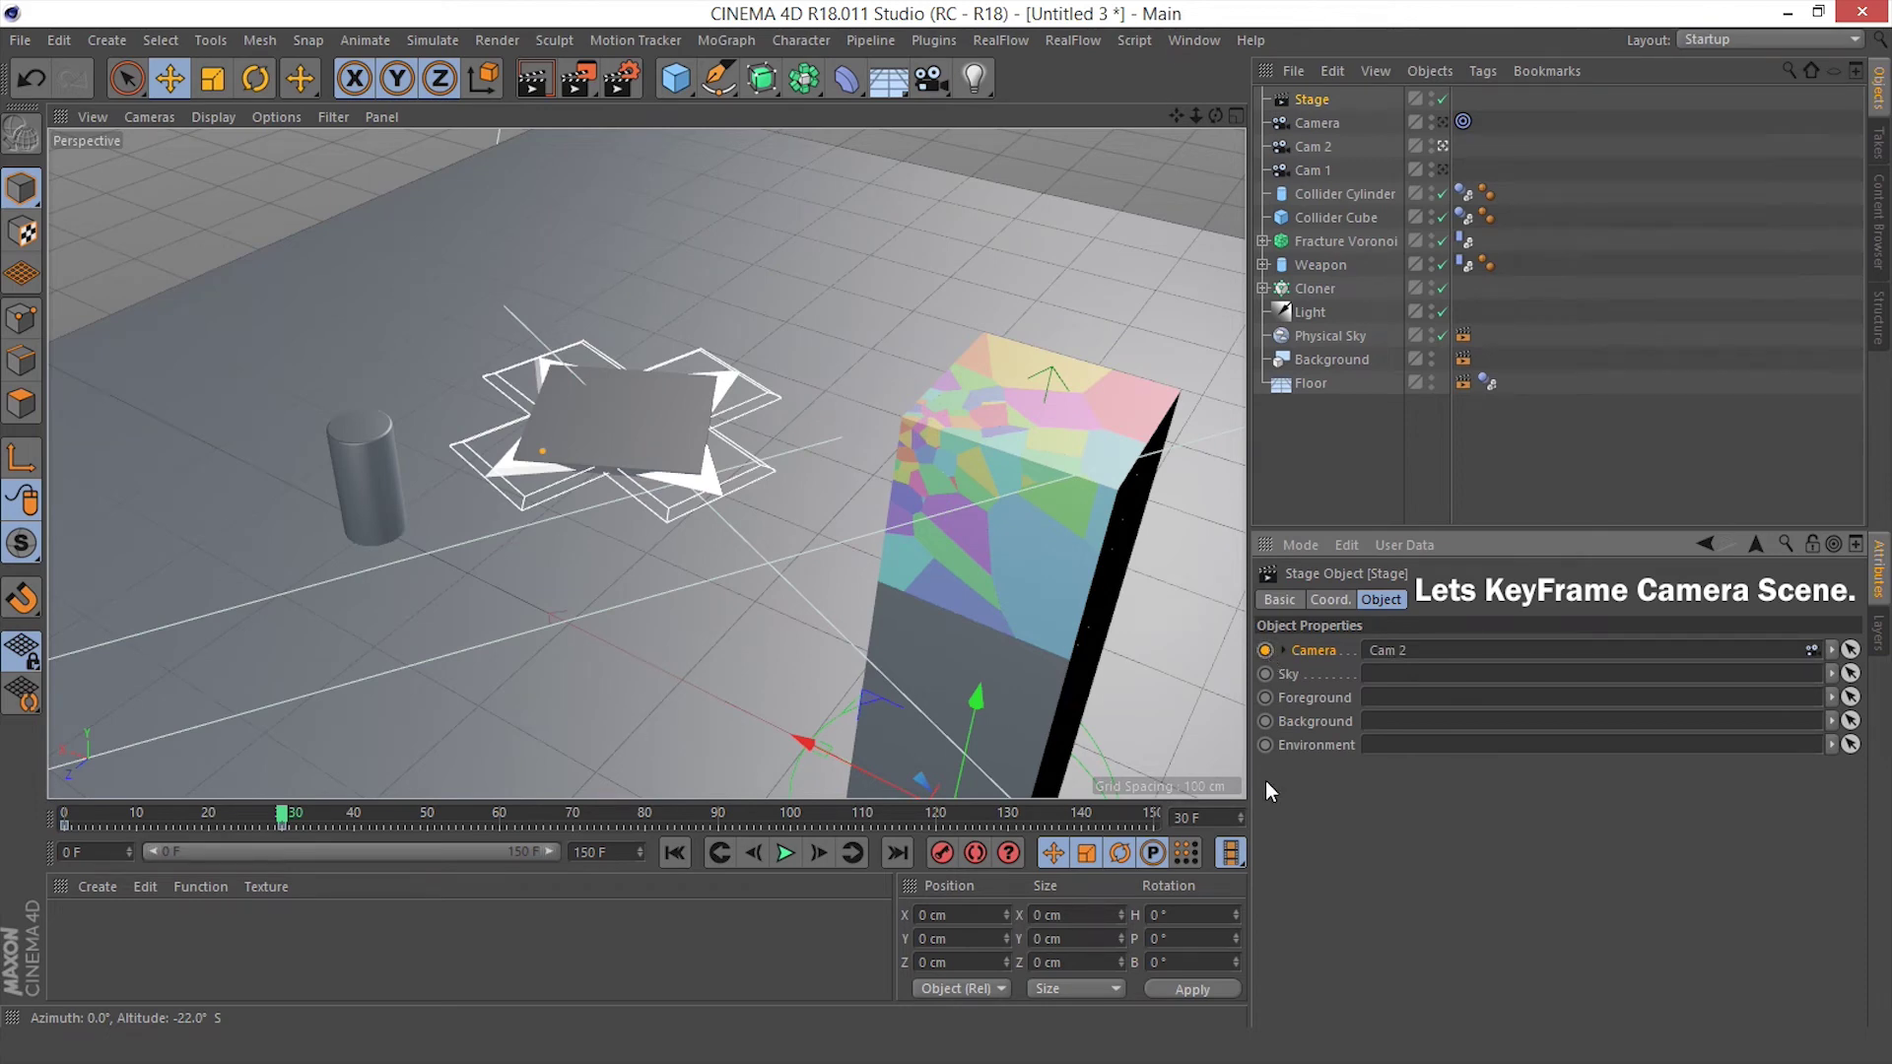
pyautogui.click(1241, 813)
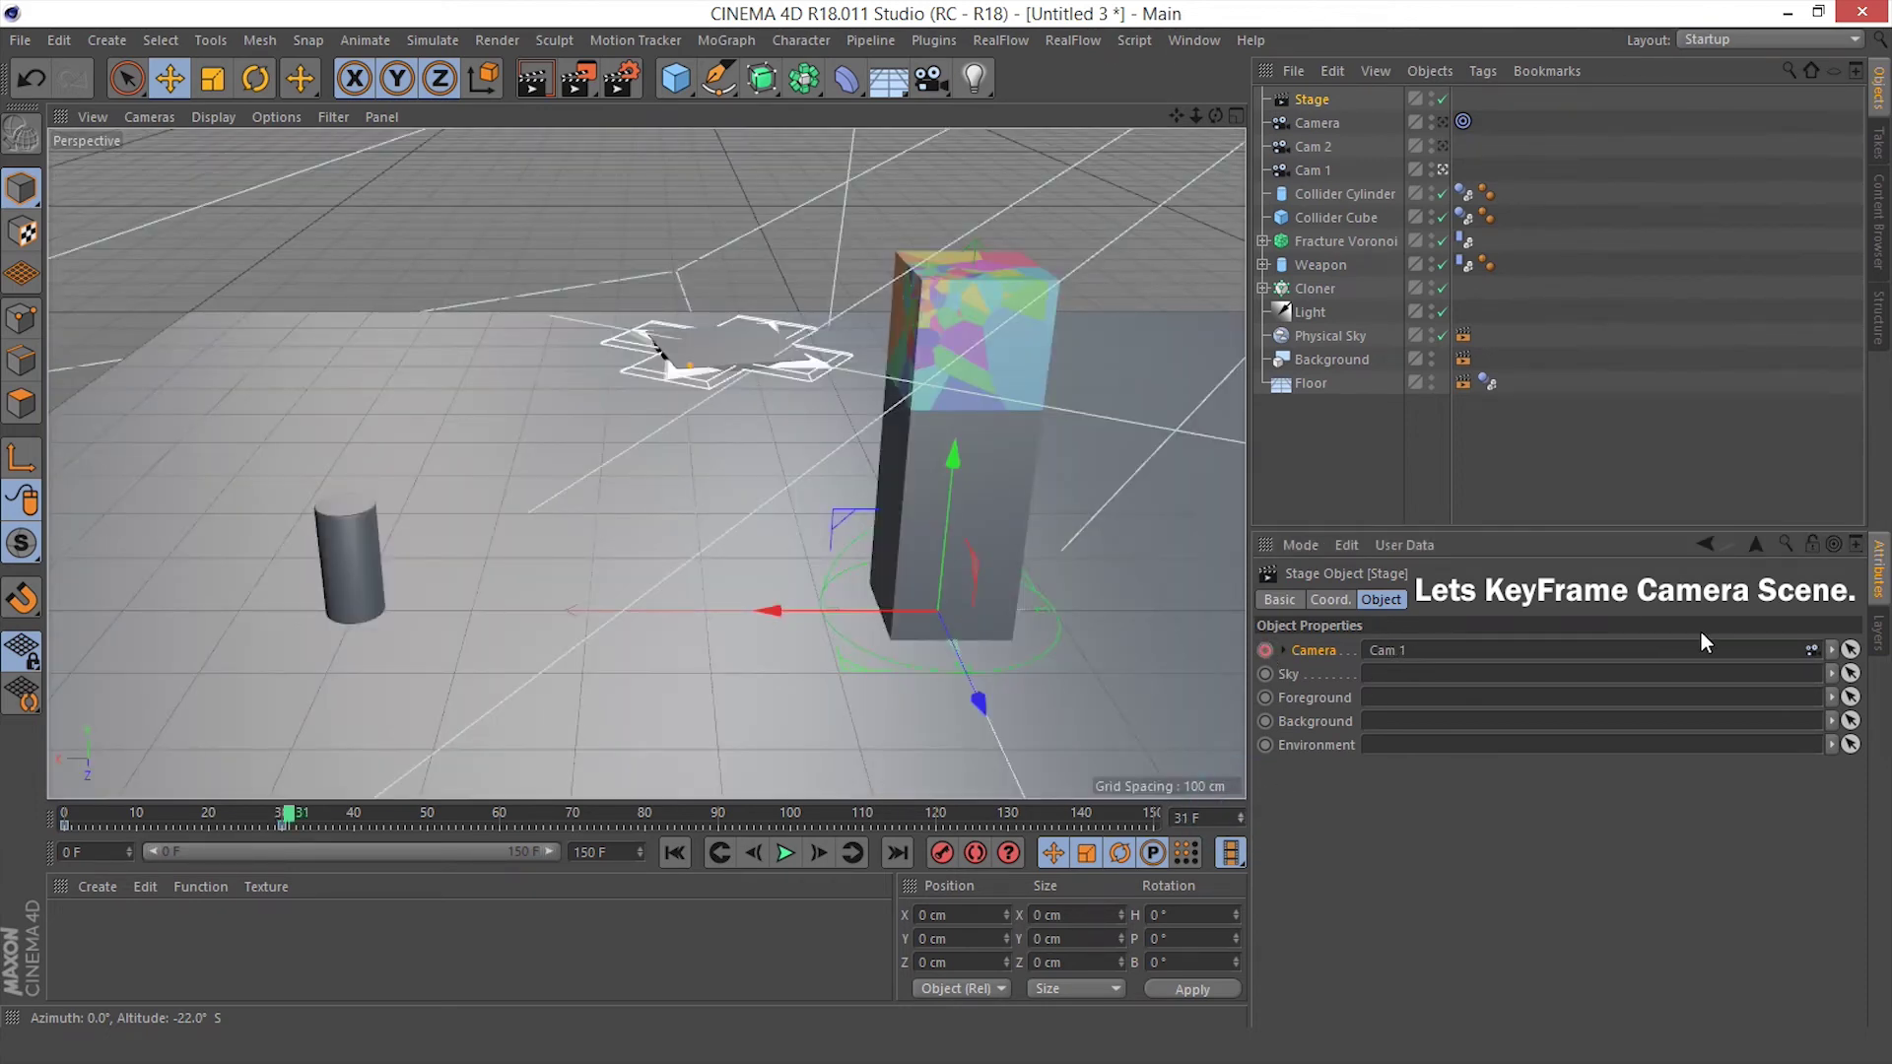
pyautogui.click(1850, 649)
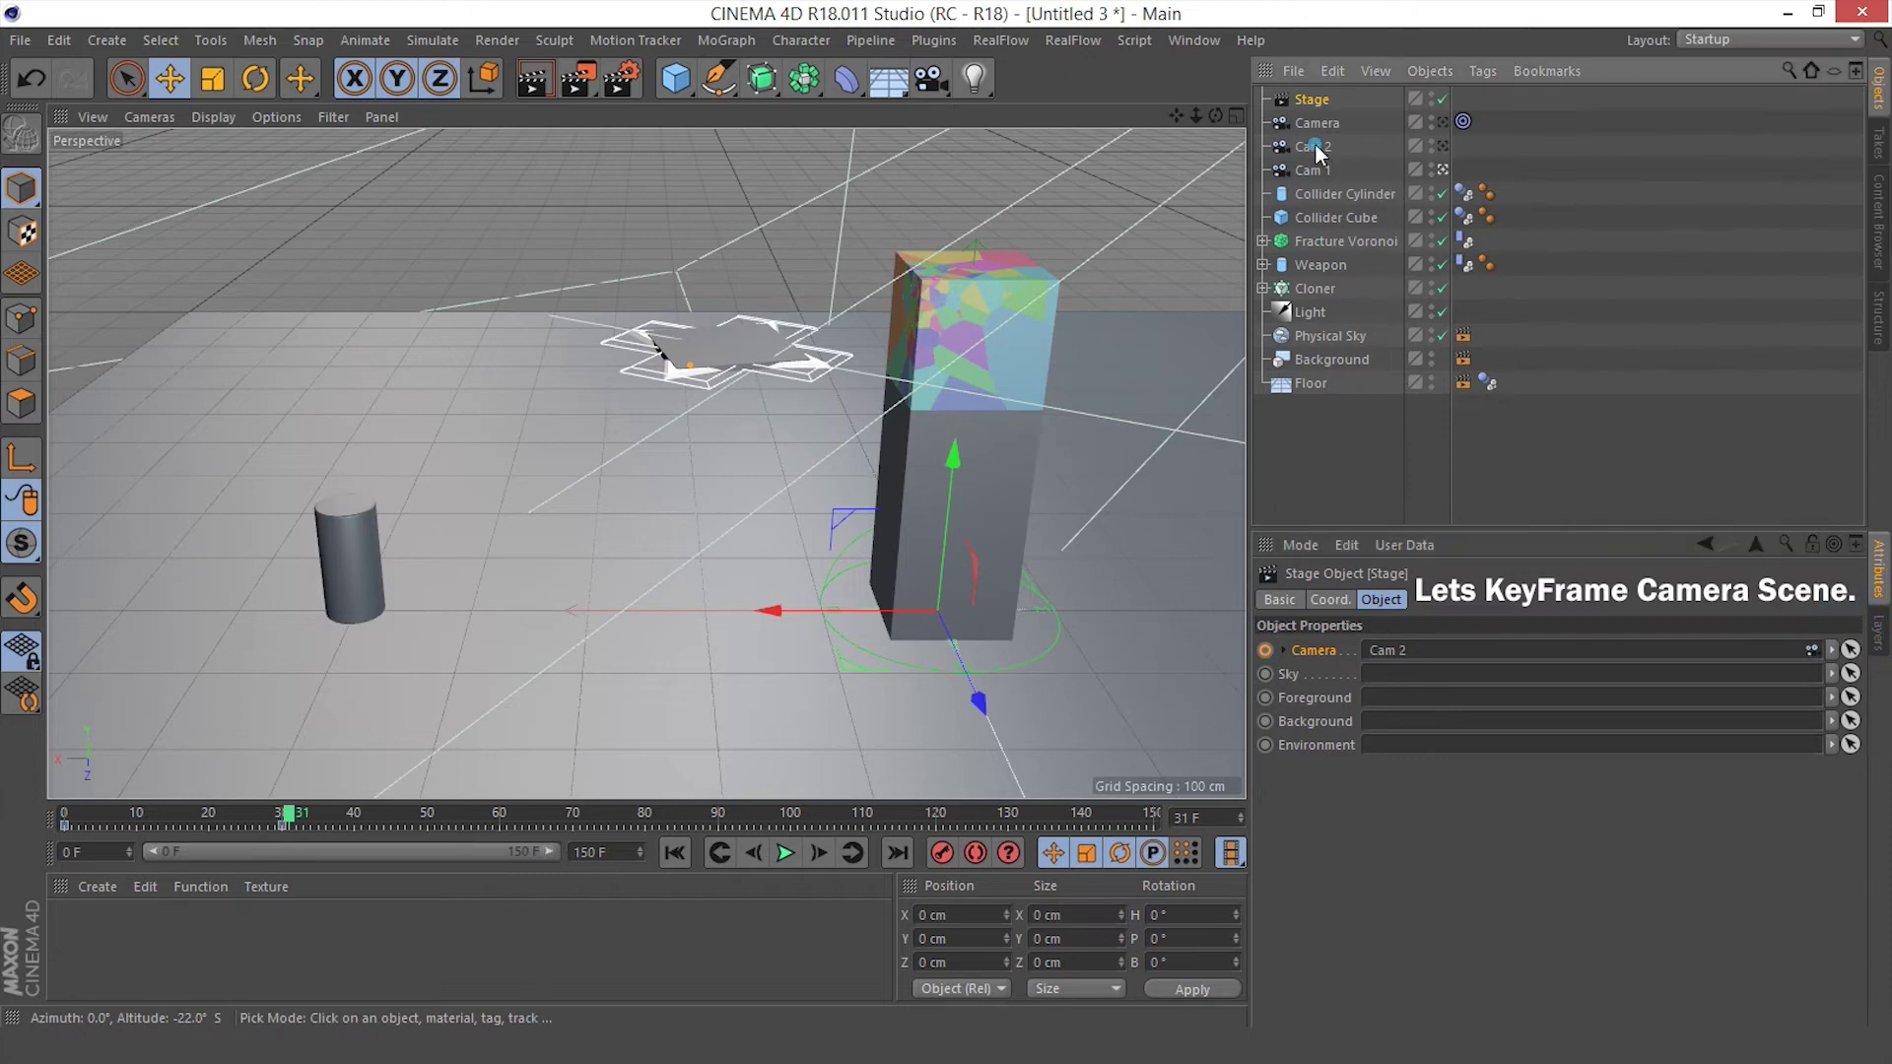
pyautogui.click(1313, 146)
pyautogui.click(1265, 651)
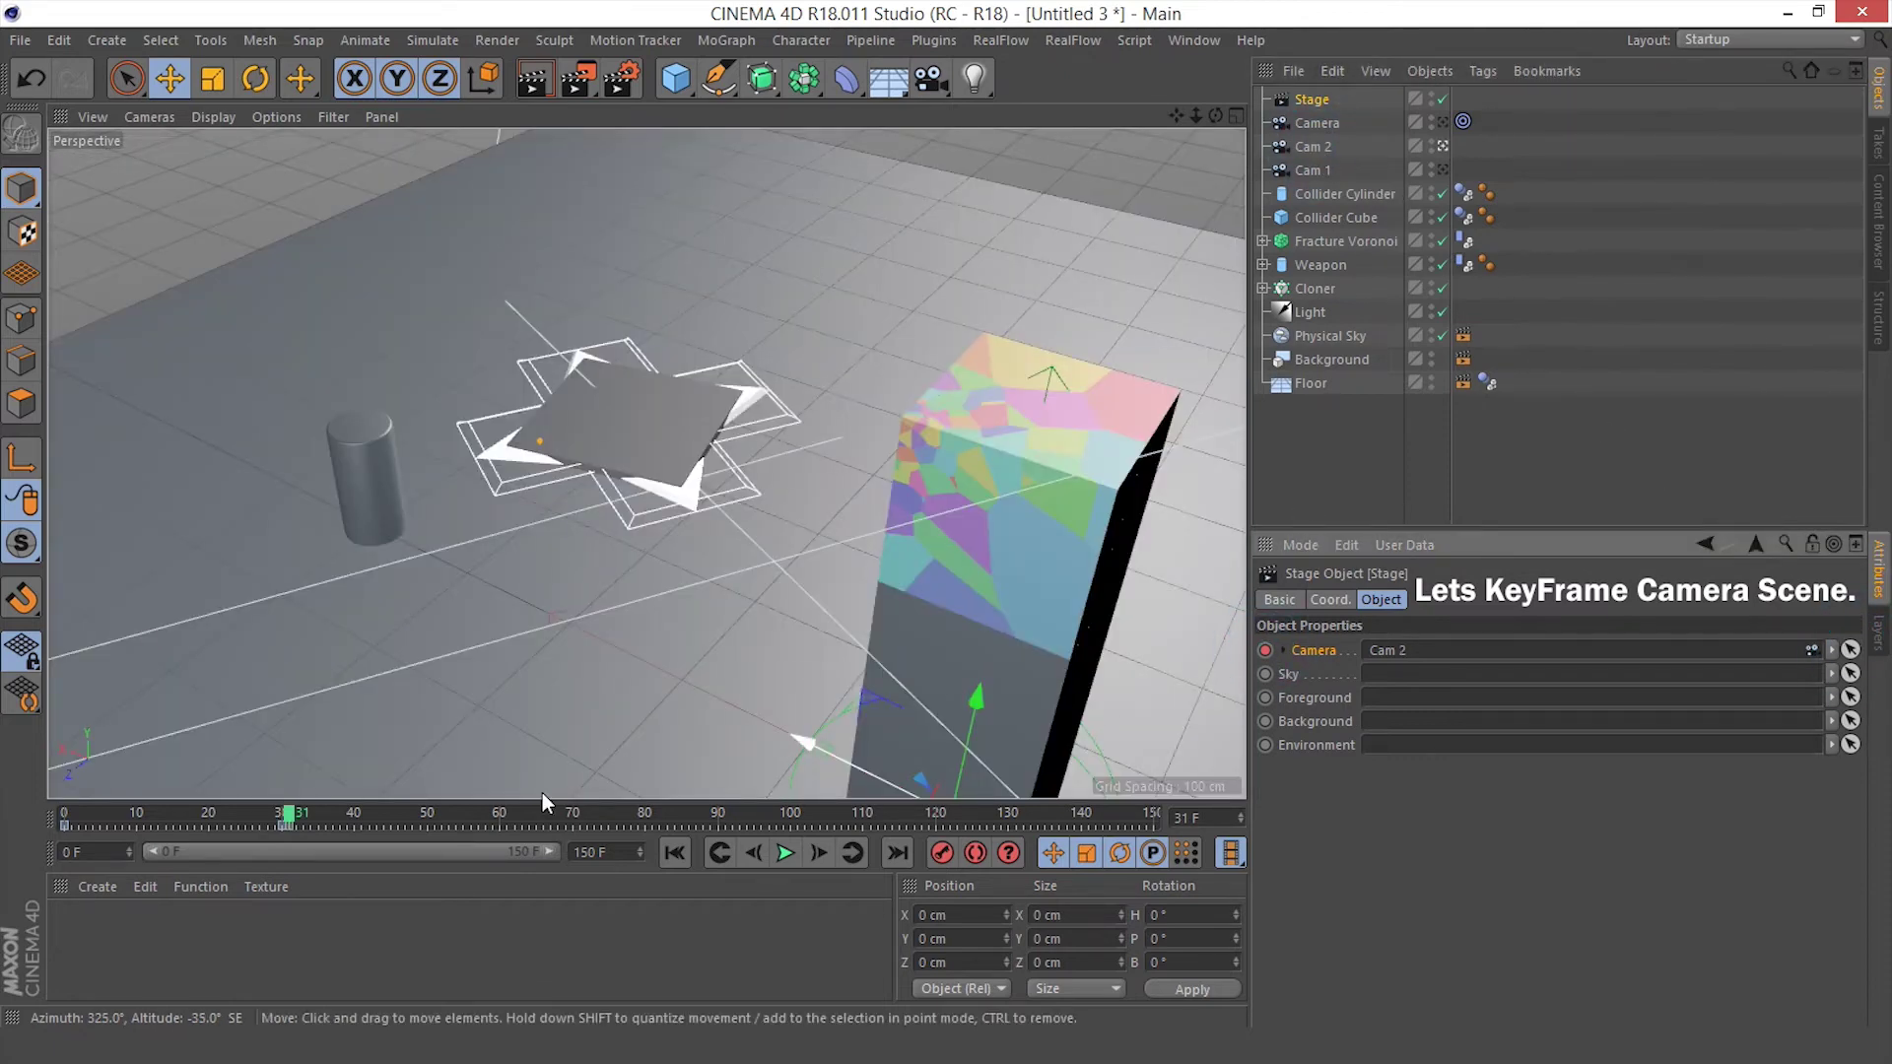
# Keyframe the Stage's Cam 2 at frame 85, and at frame 86 assign the target Camera to the Stage and keyframe it
pyautogui.moveTo(296, 817); pyautogui.dragTo(678, 826)
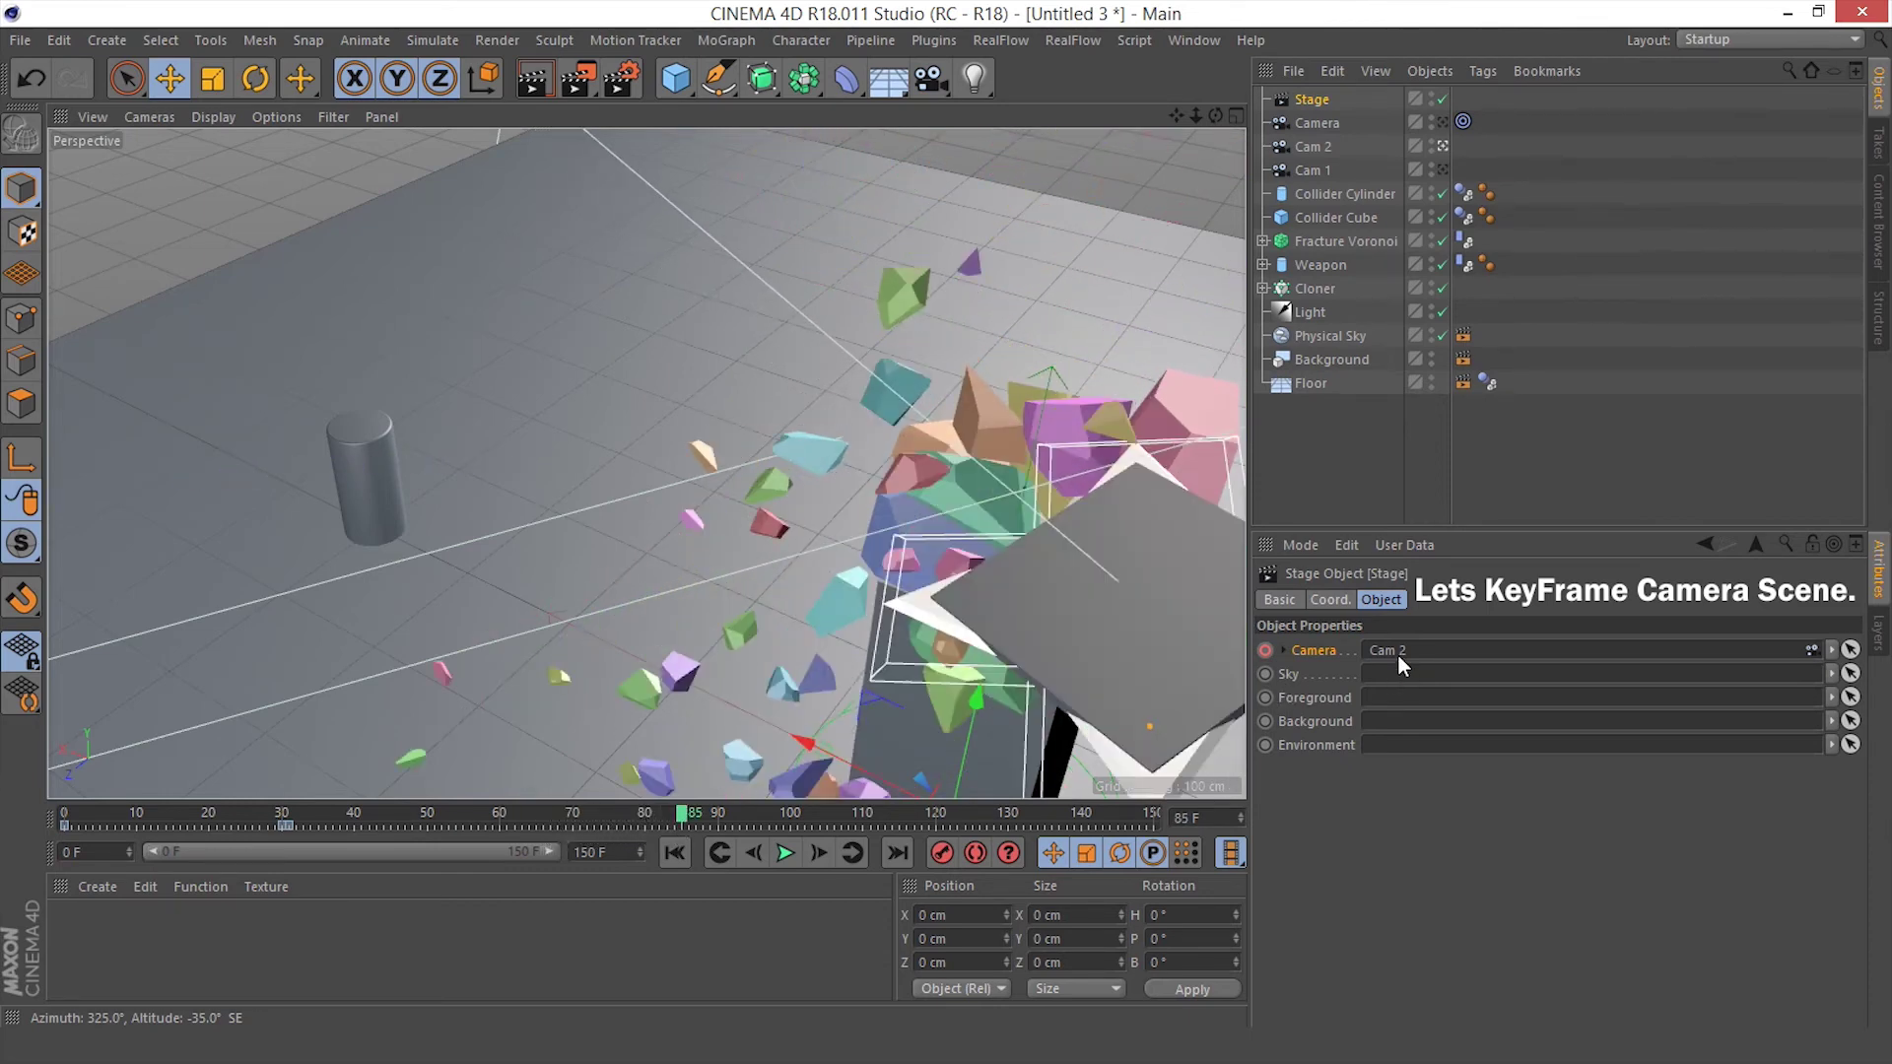
pyautogui.click(1265, 650)
pyautogui.click(1240, 814)
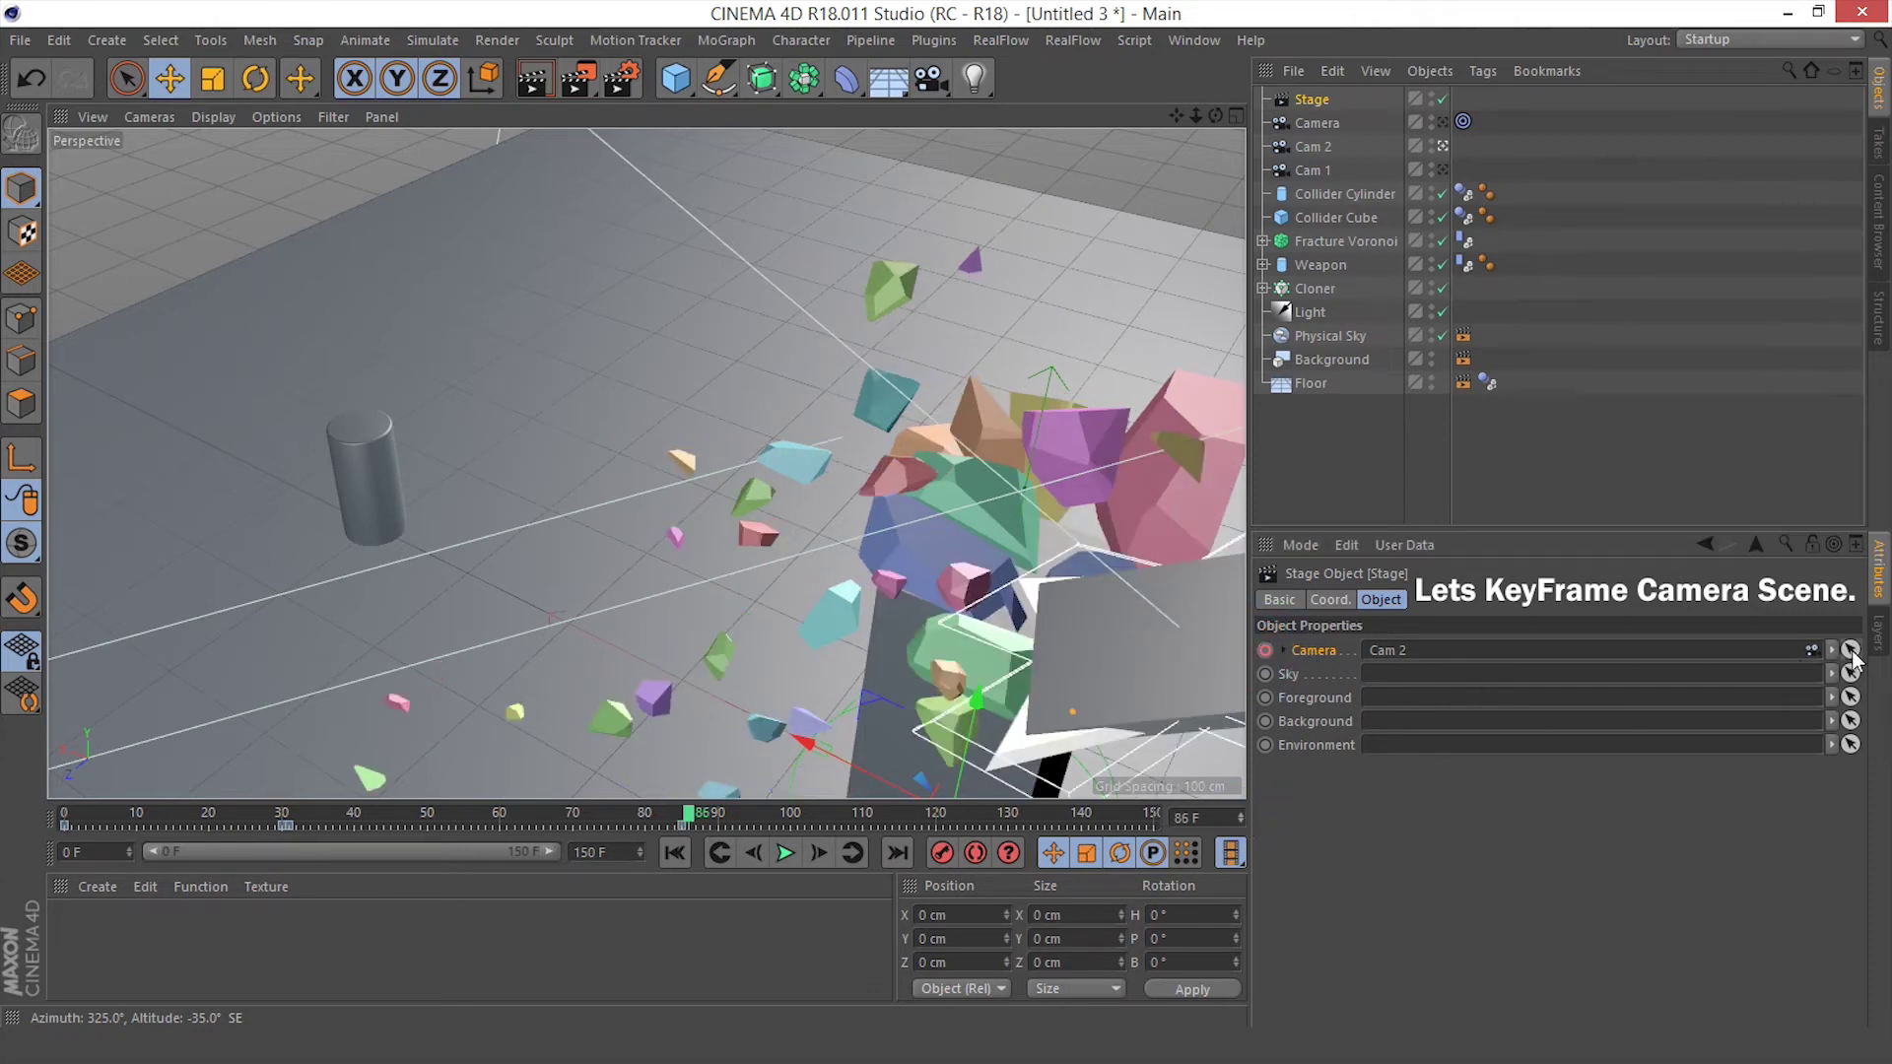
pyautogui.click(1314, 124)
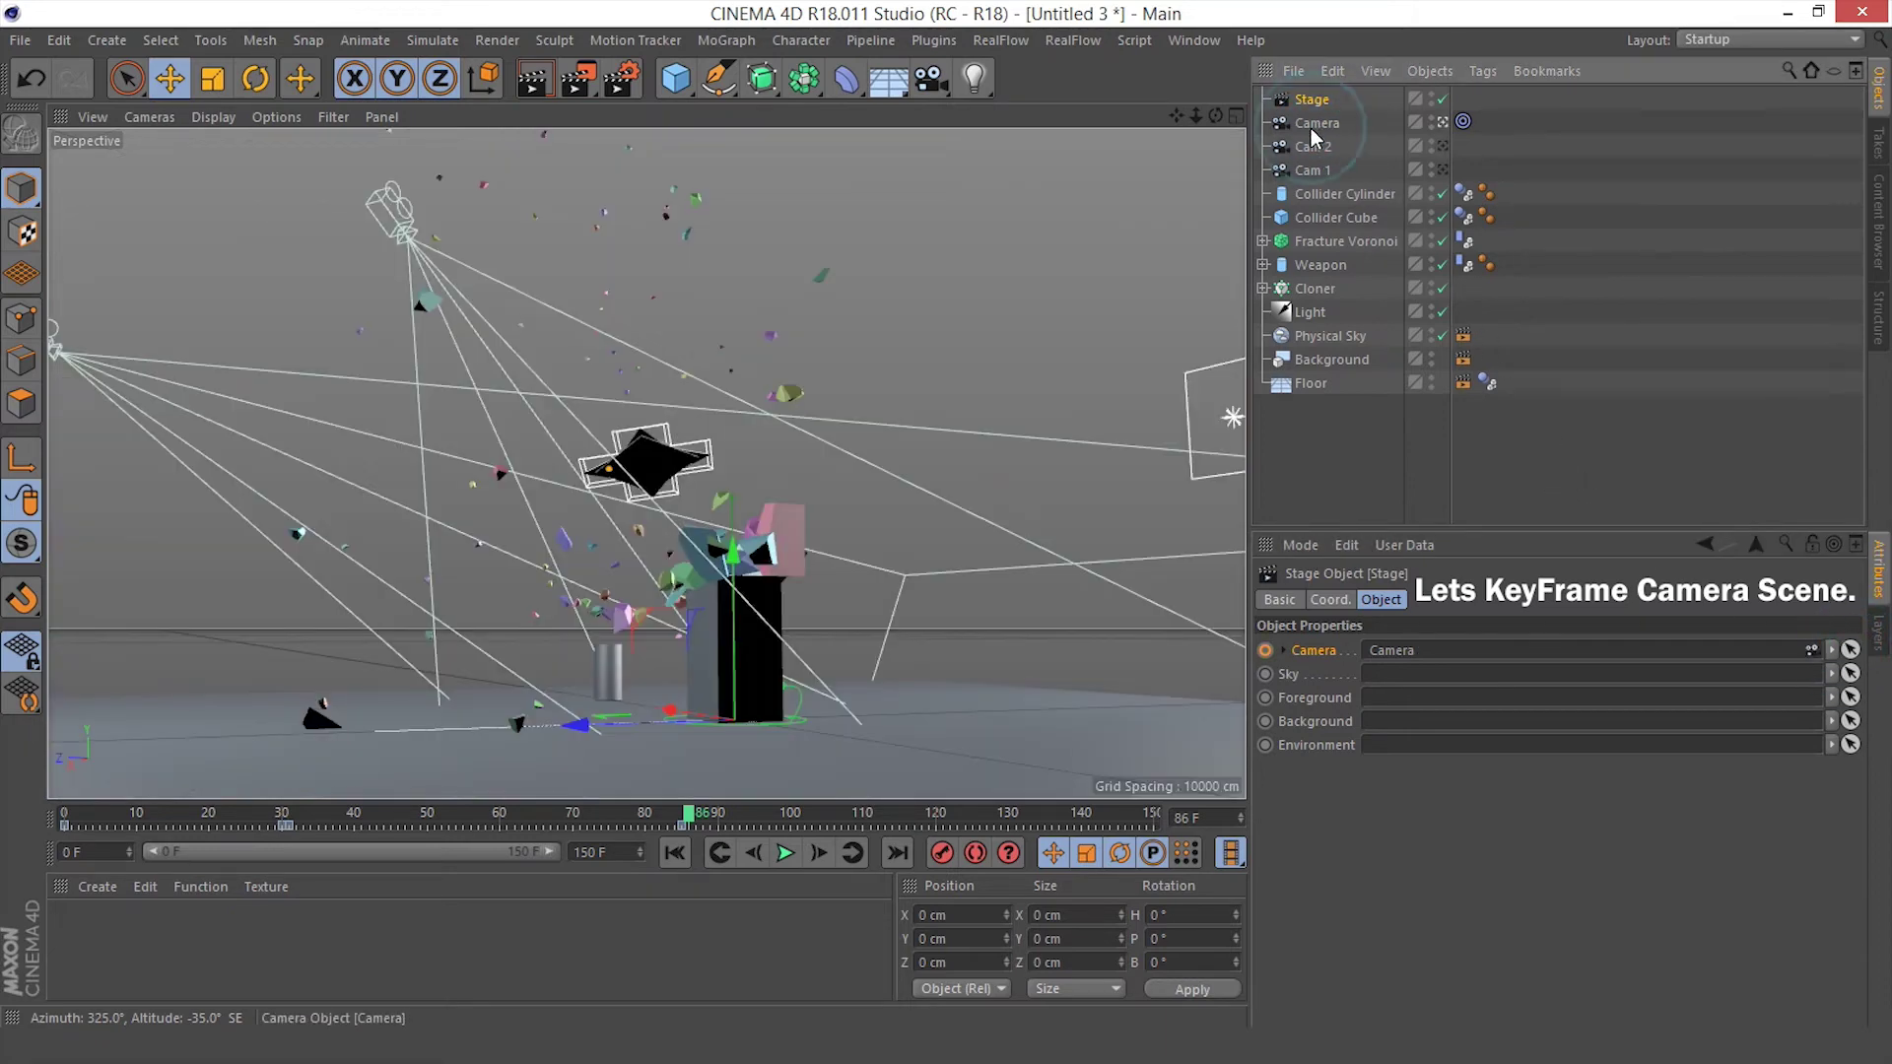
pyautogui.click(1266, 650)
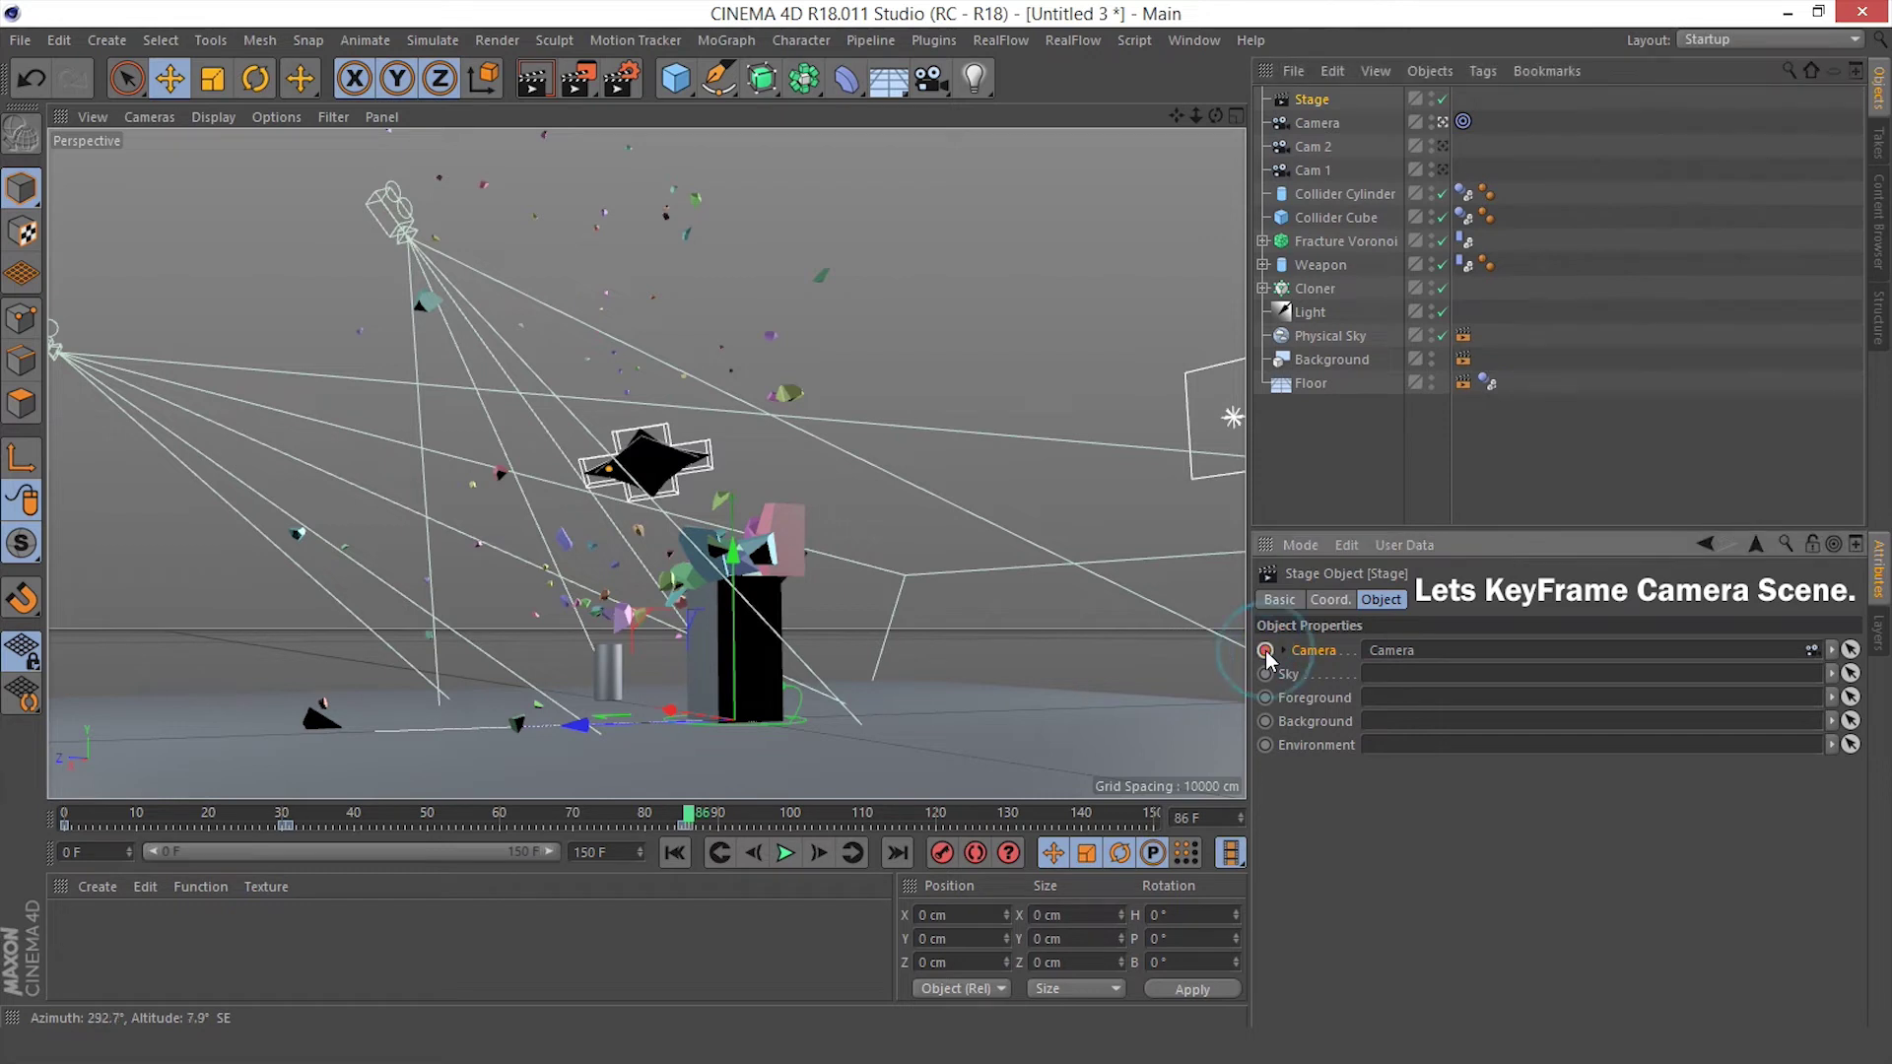
# Rename the target Camera as Cam 3
pyautogui.click(1325, 126)
pyautogui.doubleClick(1326, 128)
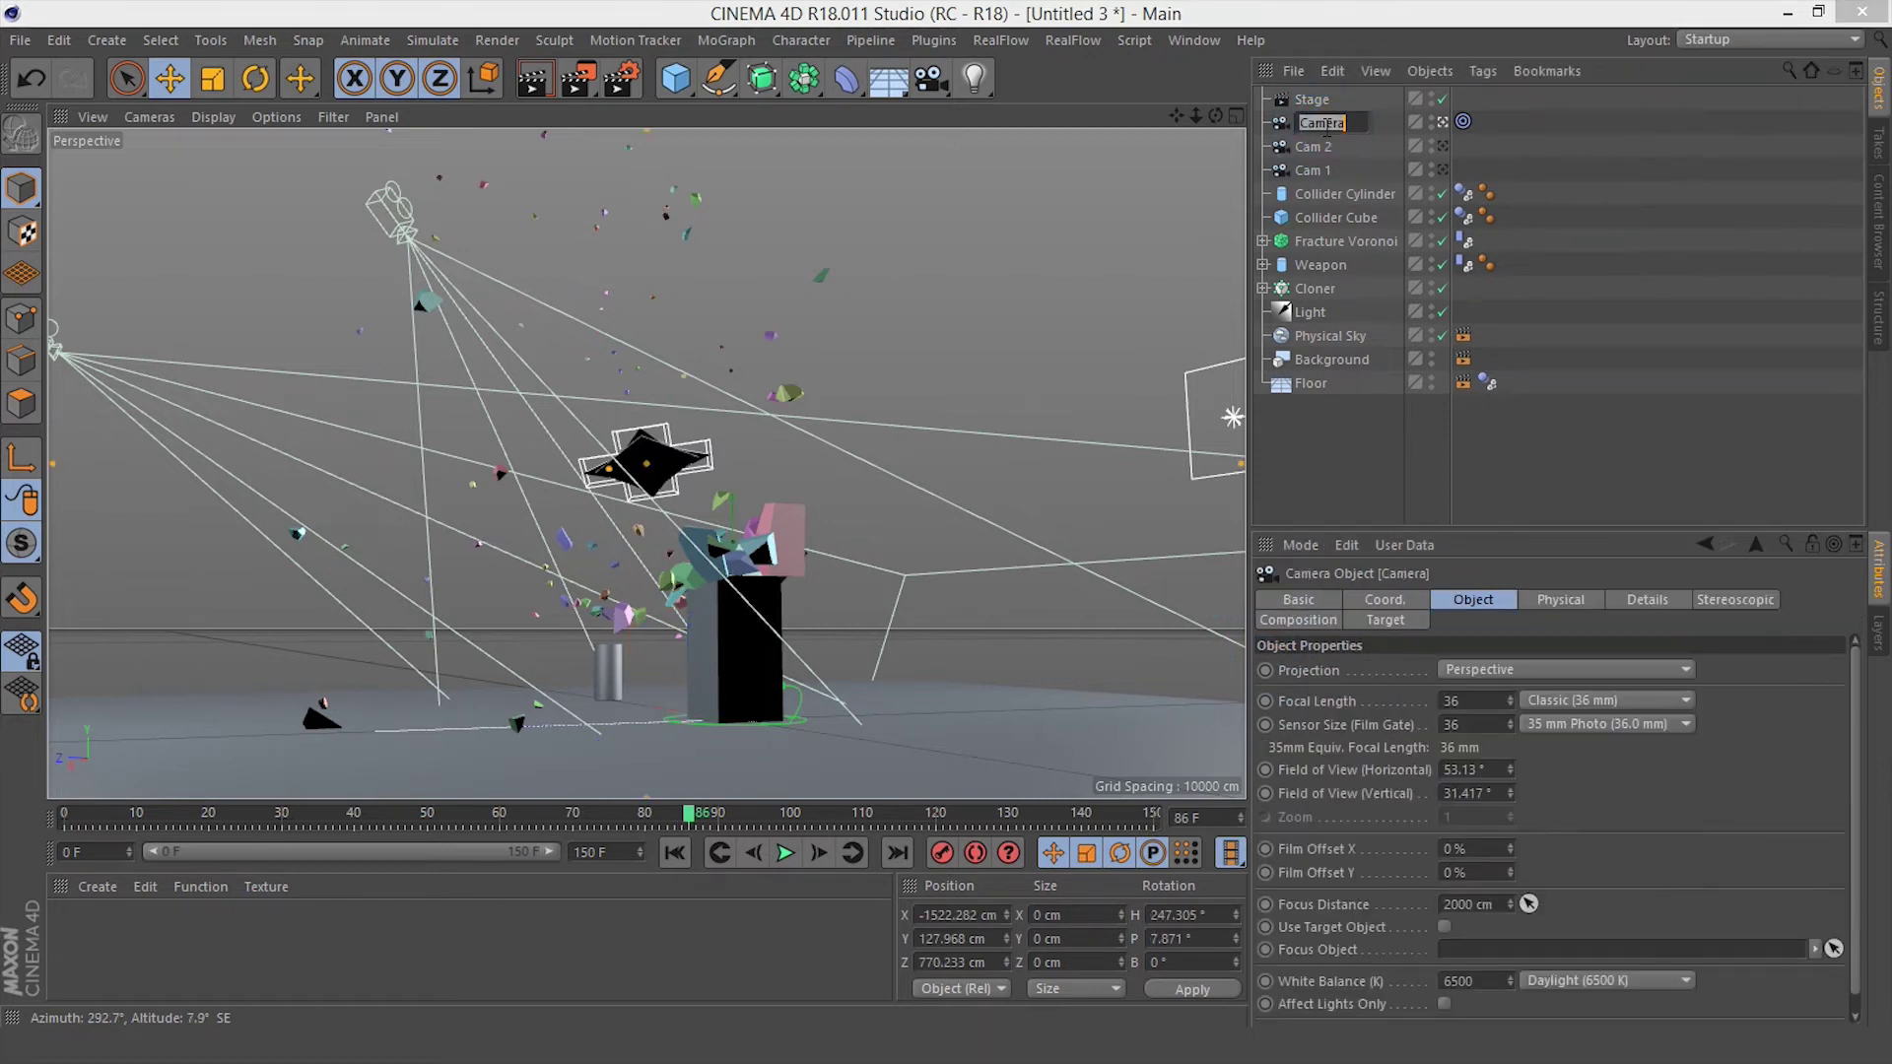
pyautogui.write('C')
pyautogui.press('Return')
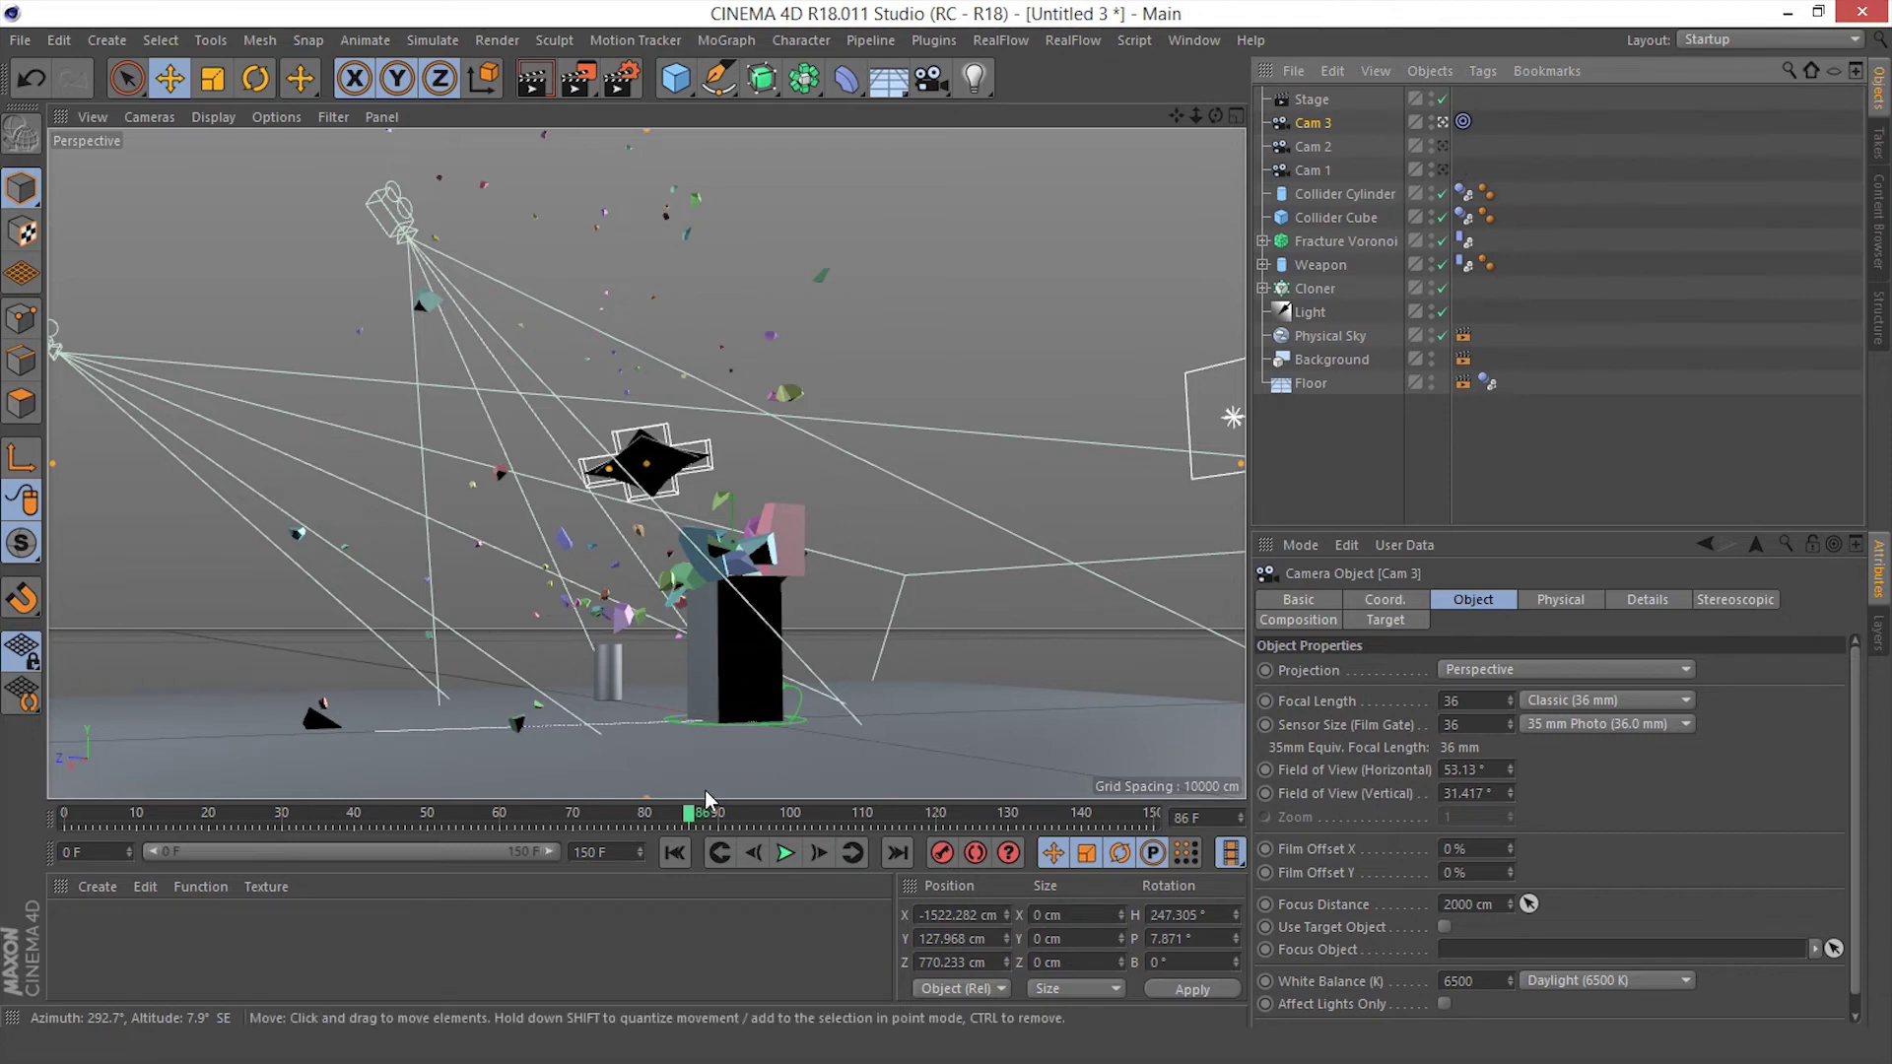
# Preview the camera switches by scrubbing to frame 150 and playing the animation from the start, ending back at frame 0
pyautogui.moveTo(690, 813); pyautogui.dragTo(1302, 802)
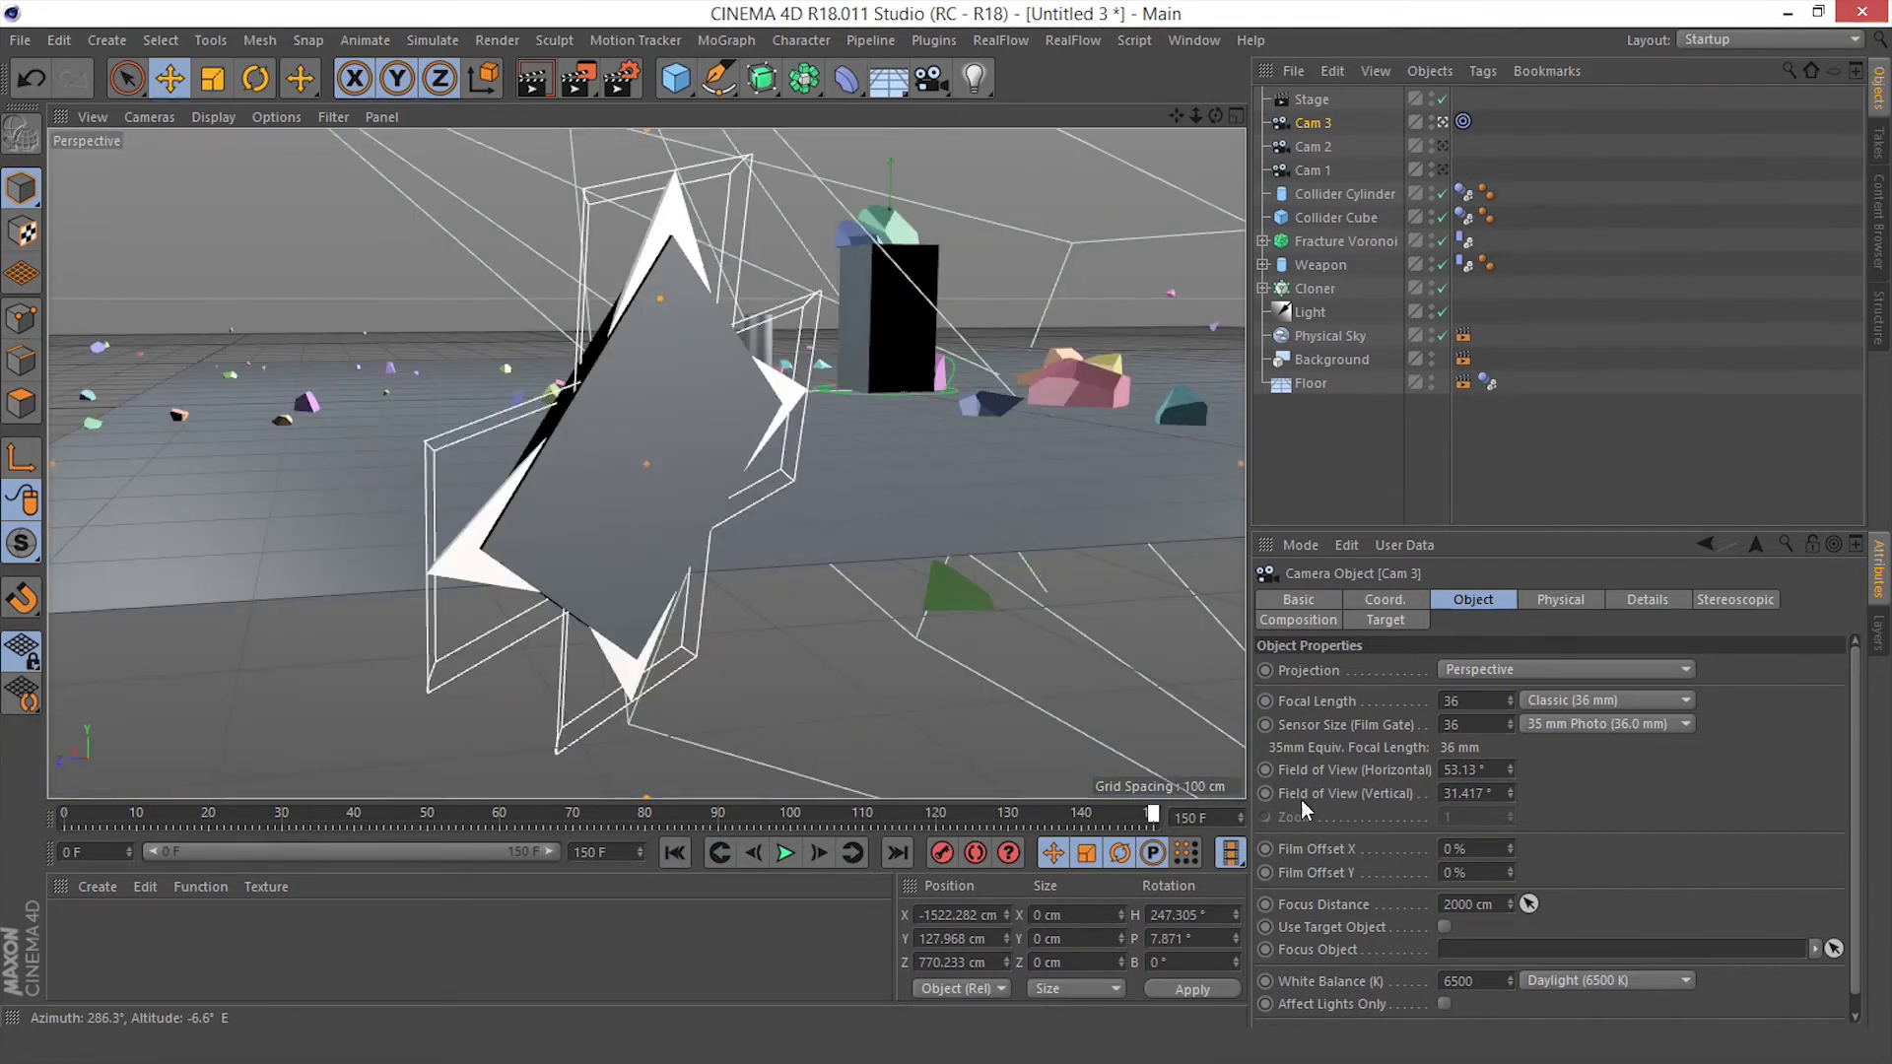
pyautogui.click(680, 854)
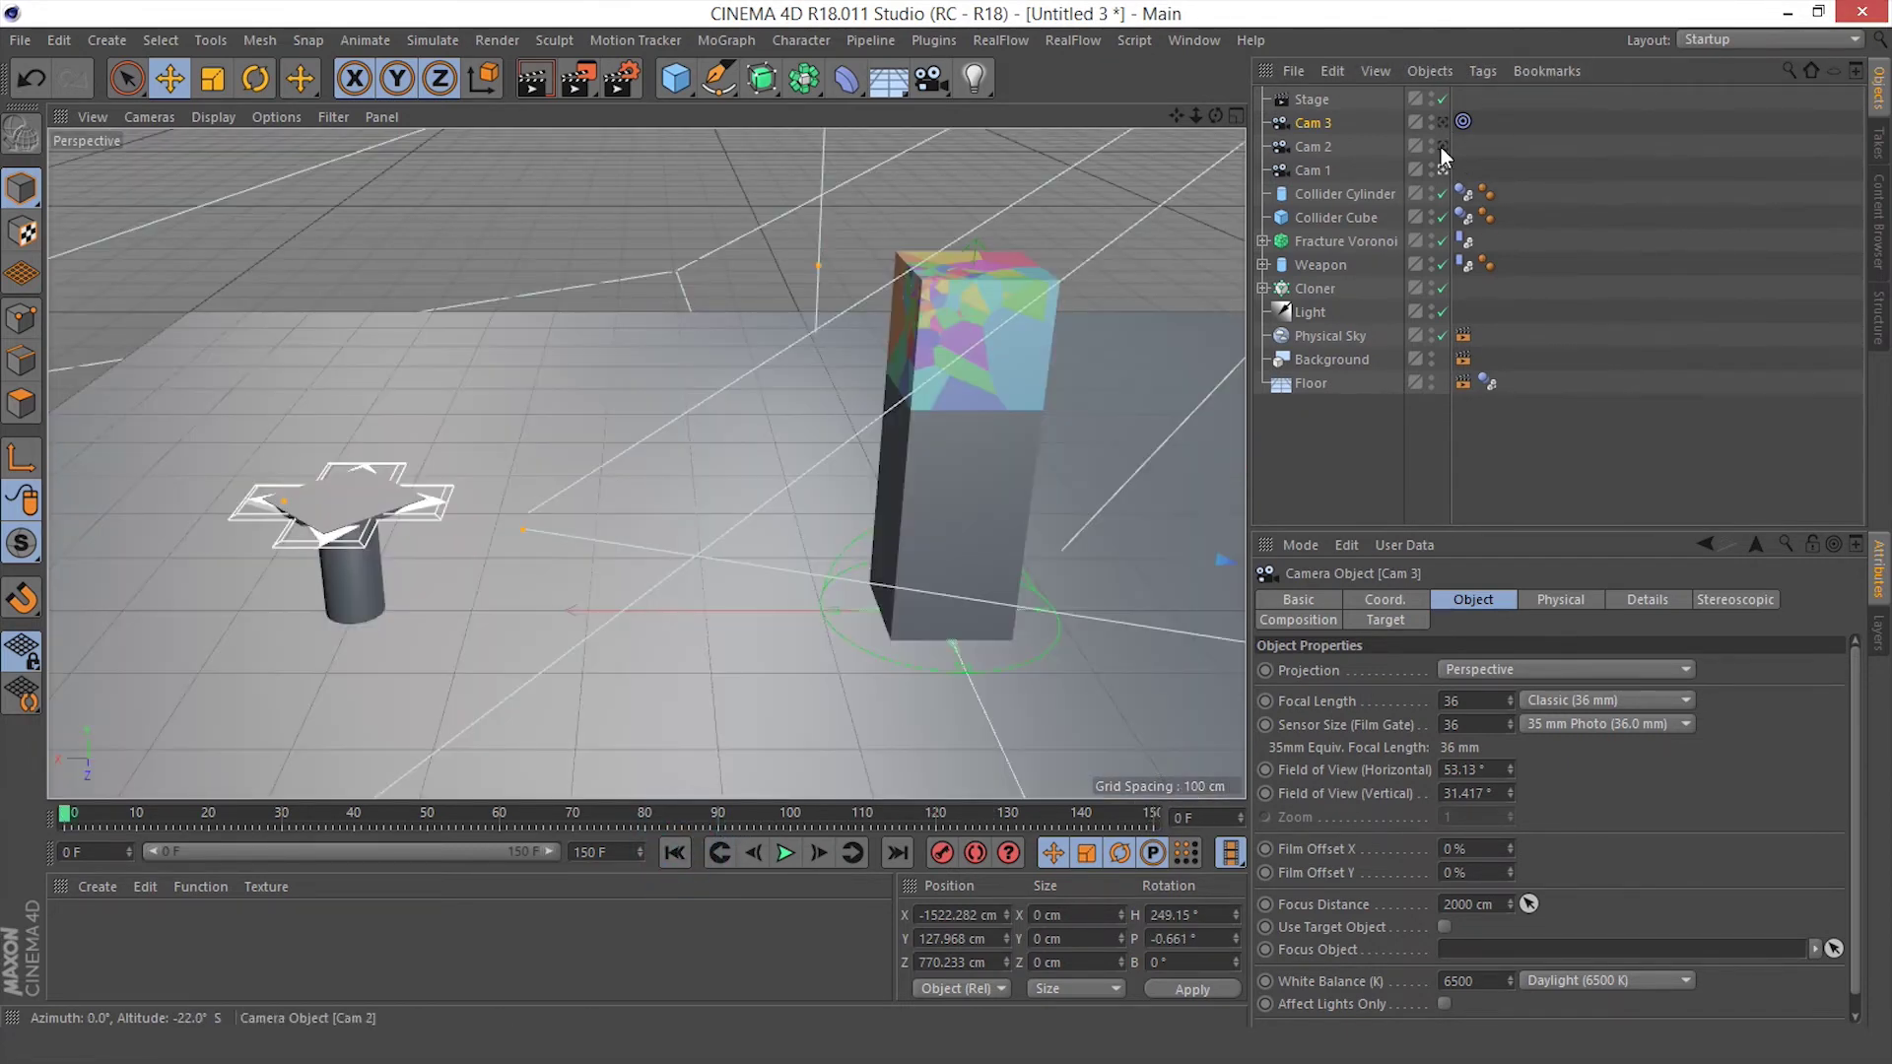
pyautogui.click(786, 853)
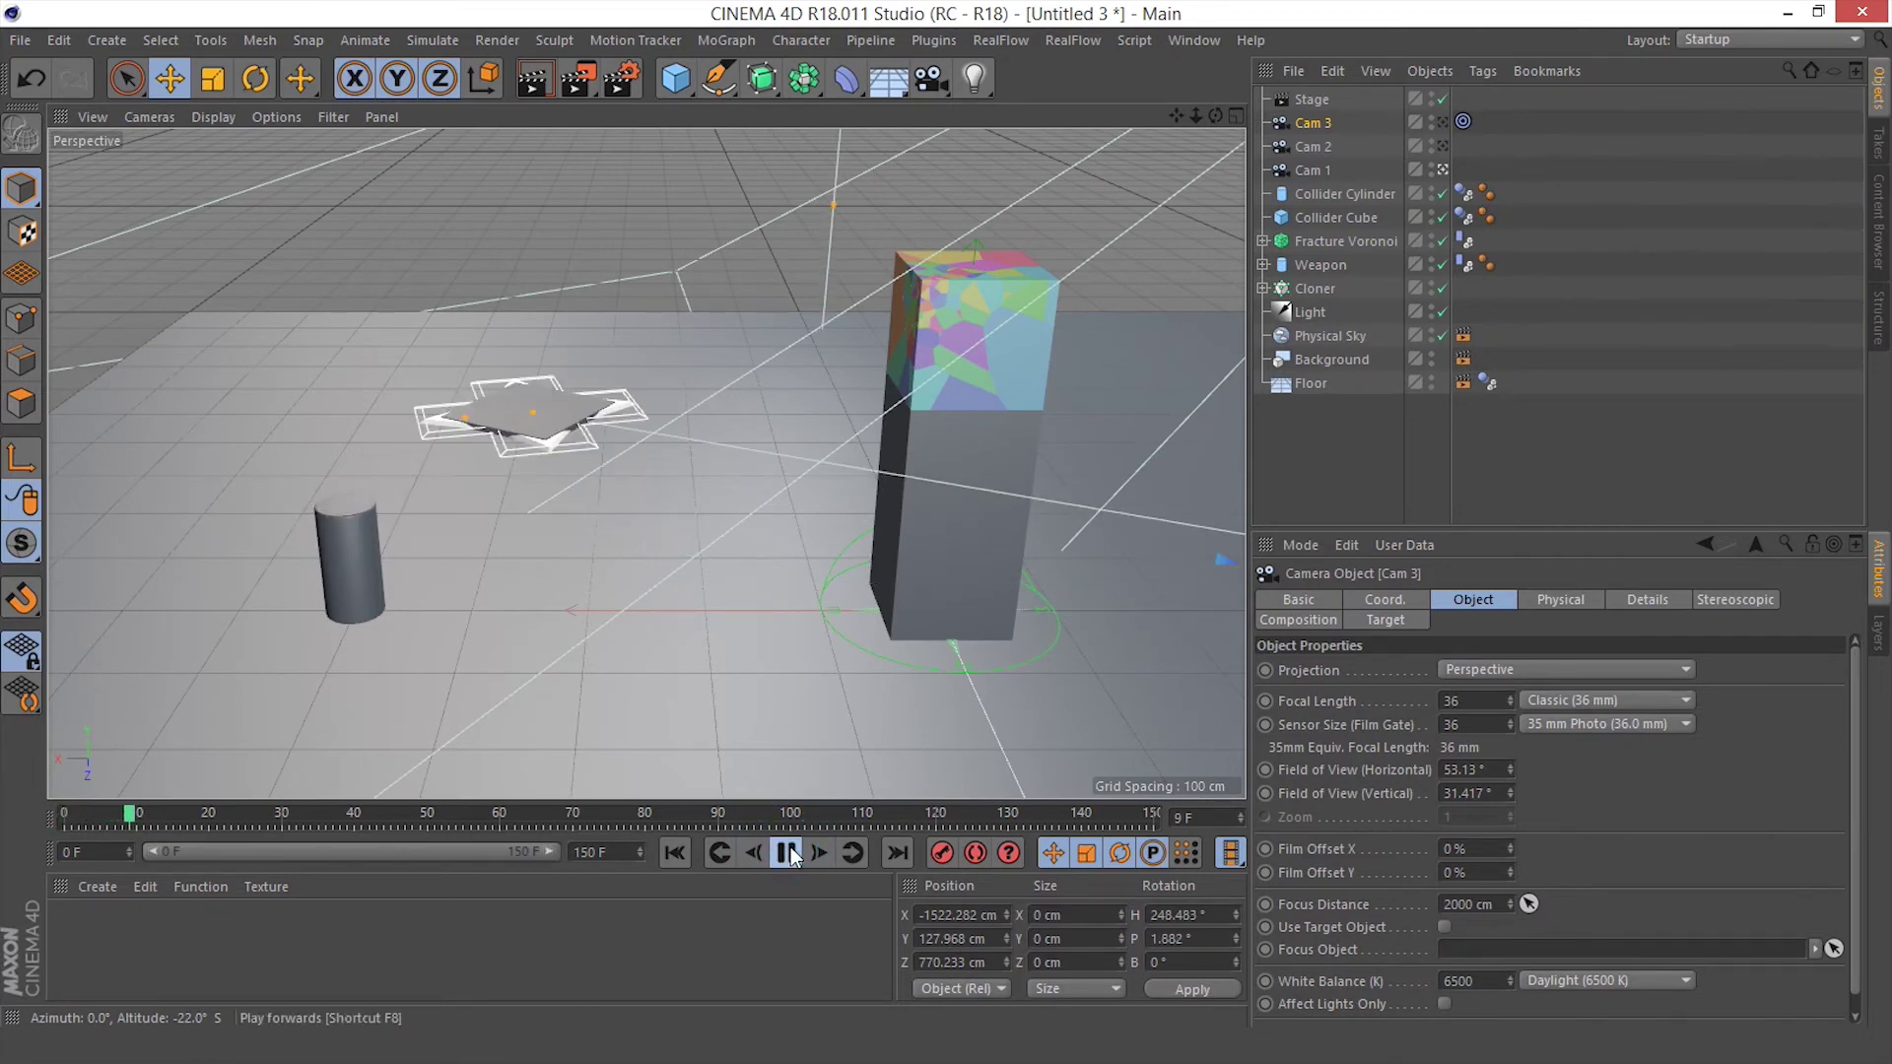
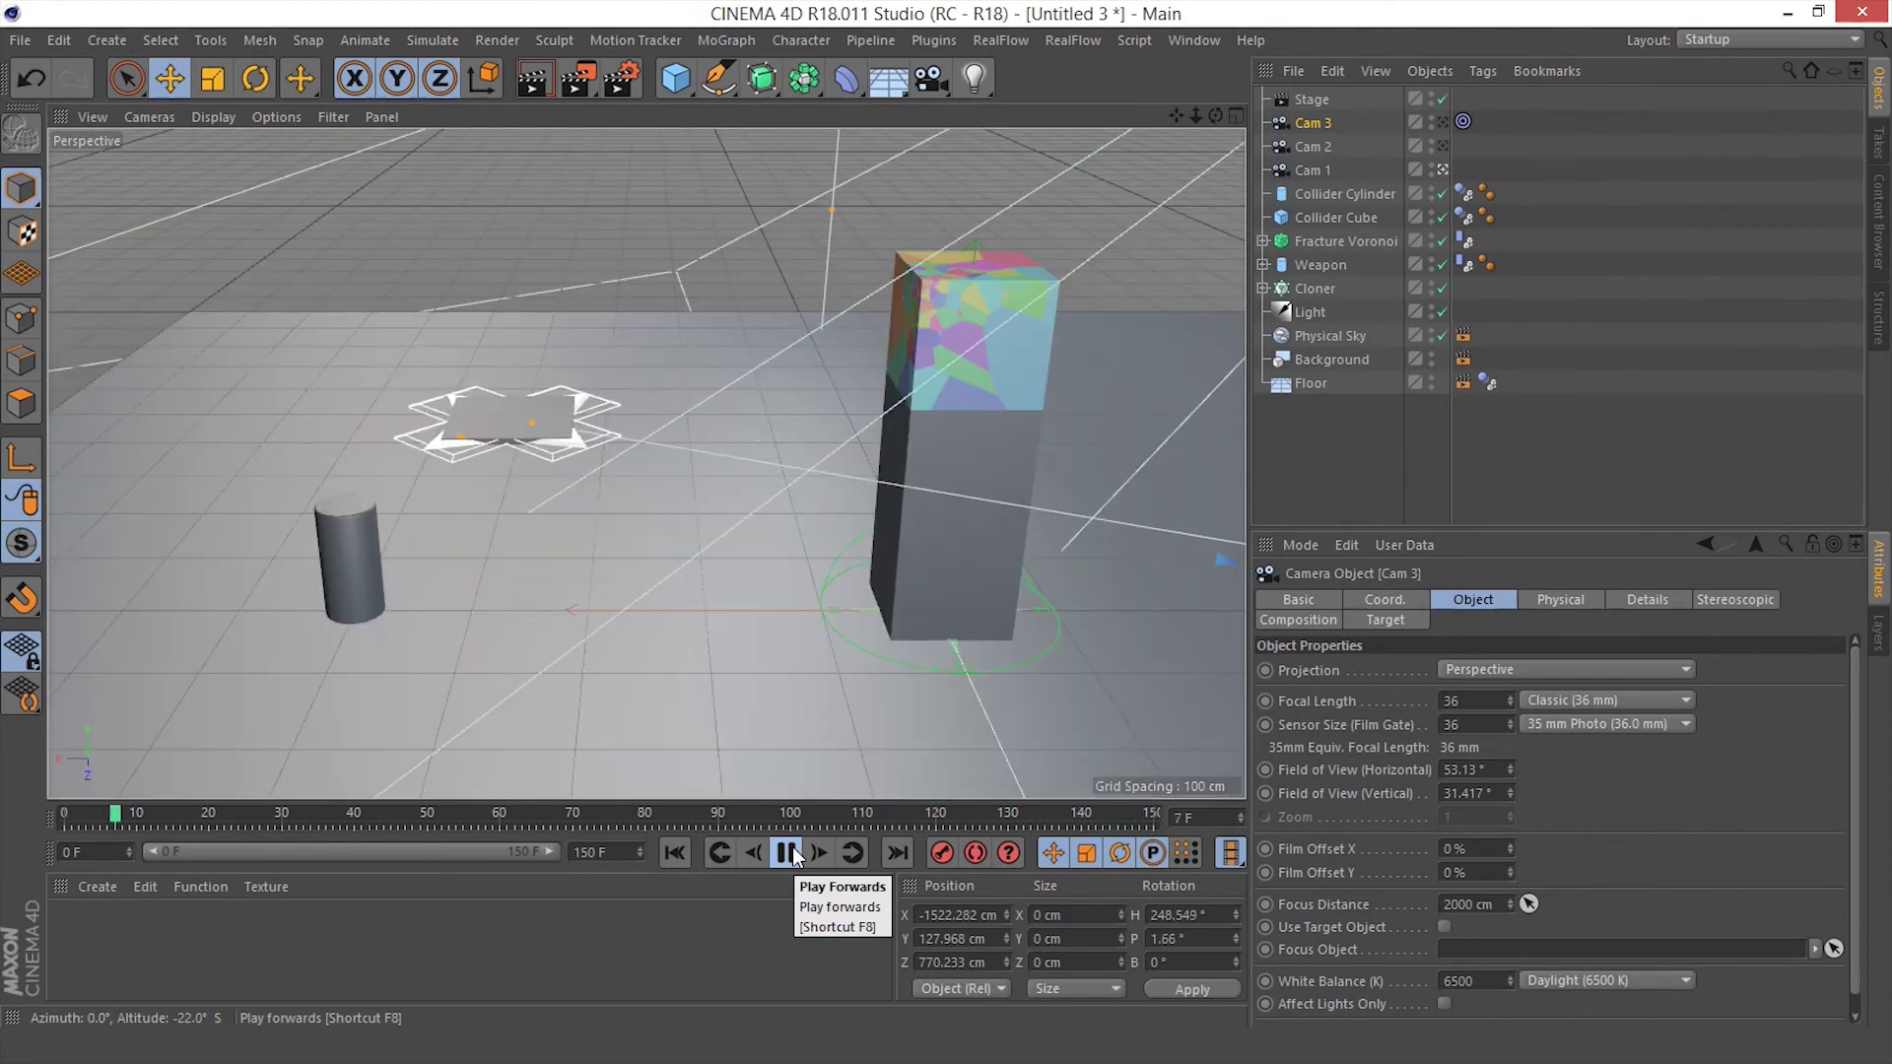
pyautogui.click(787, 852)
pyautogui.click(674, 852)
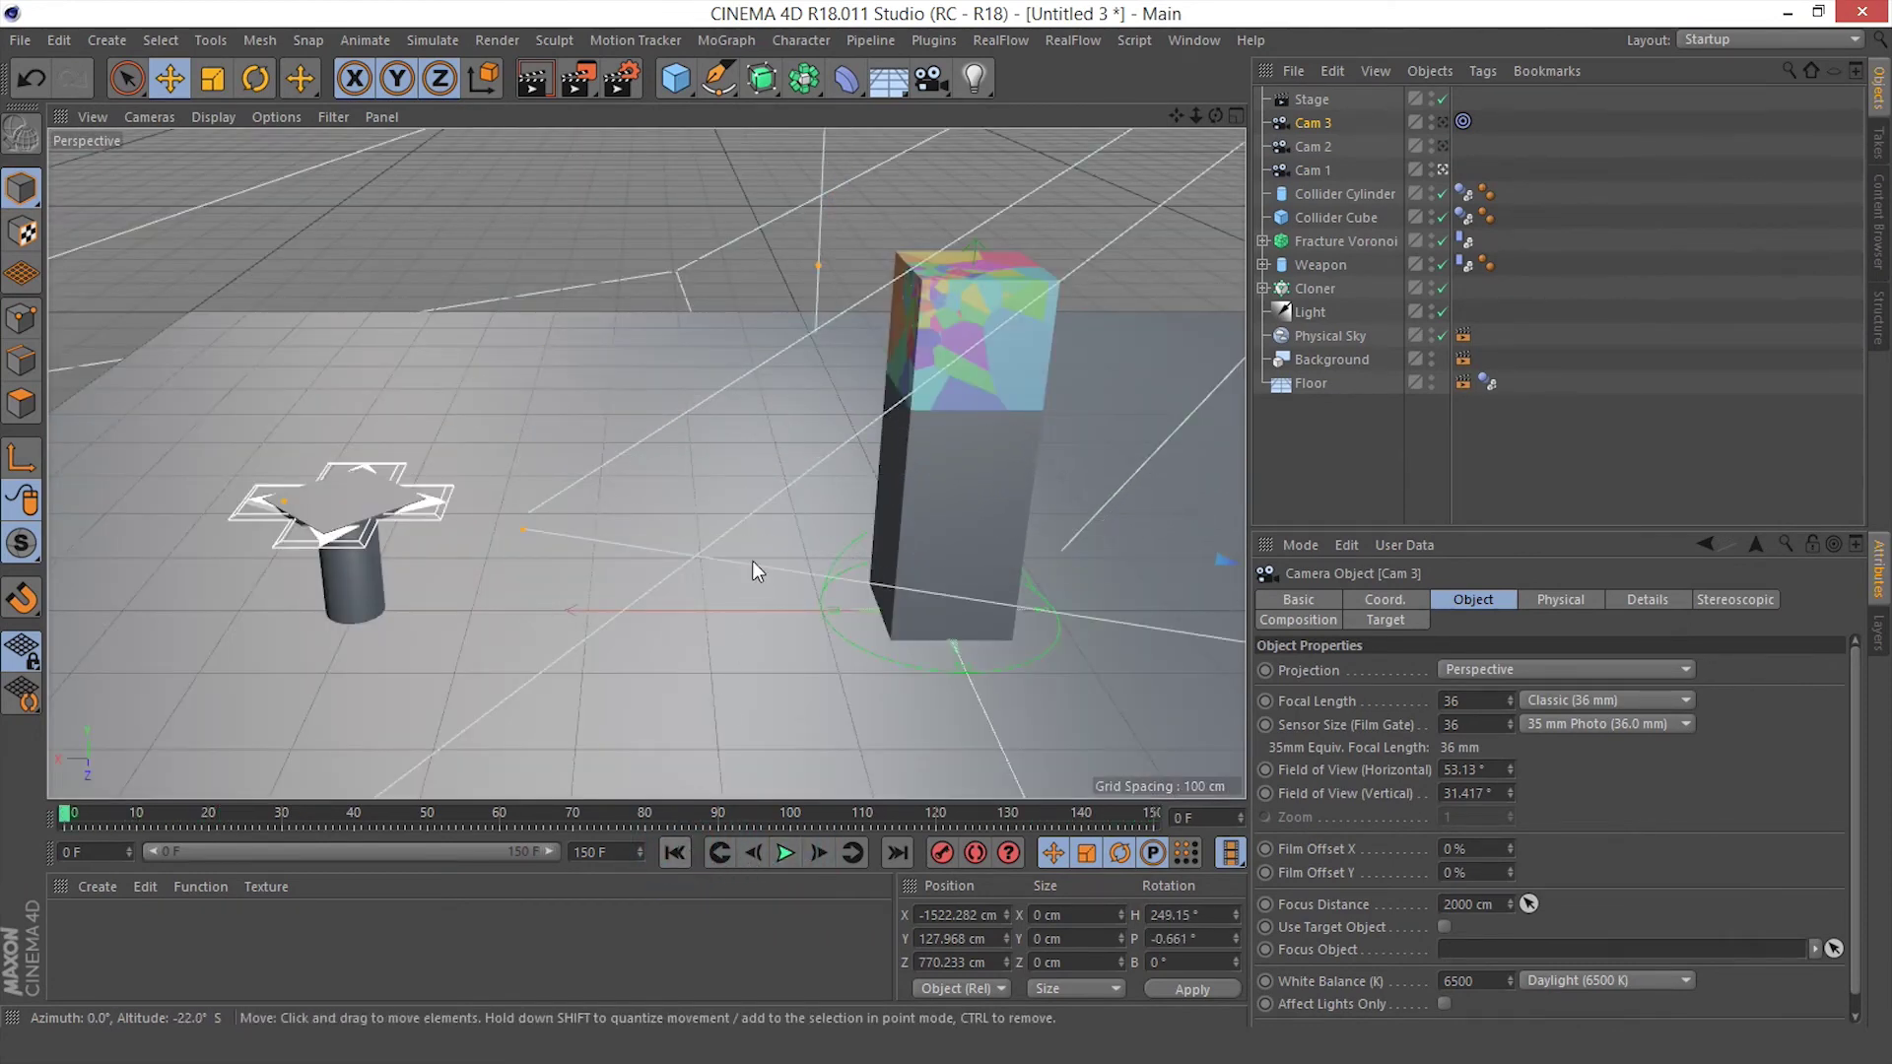
# Create a BG material with colour saturation 50% and value 100%, and apply it to the Floor and the Background
pyautogui.doubleClick(153, 961)
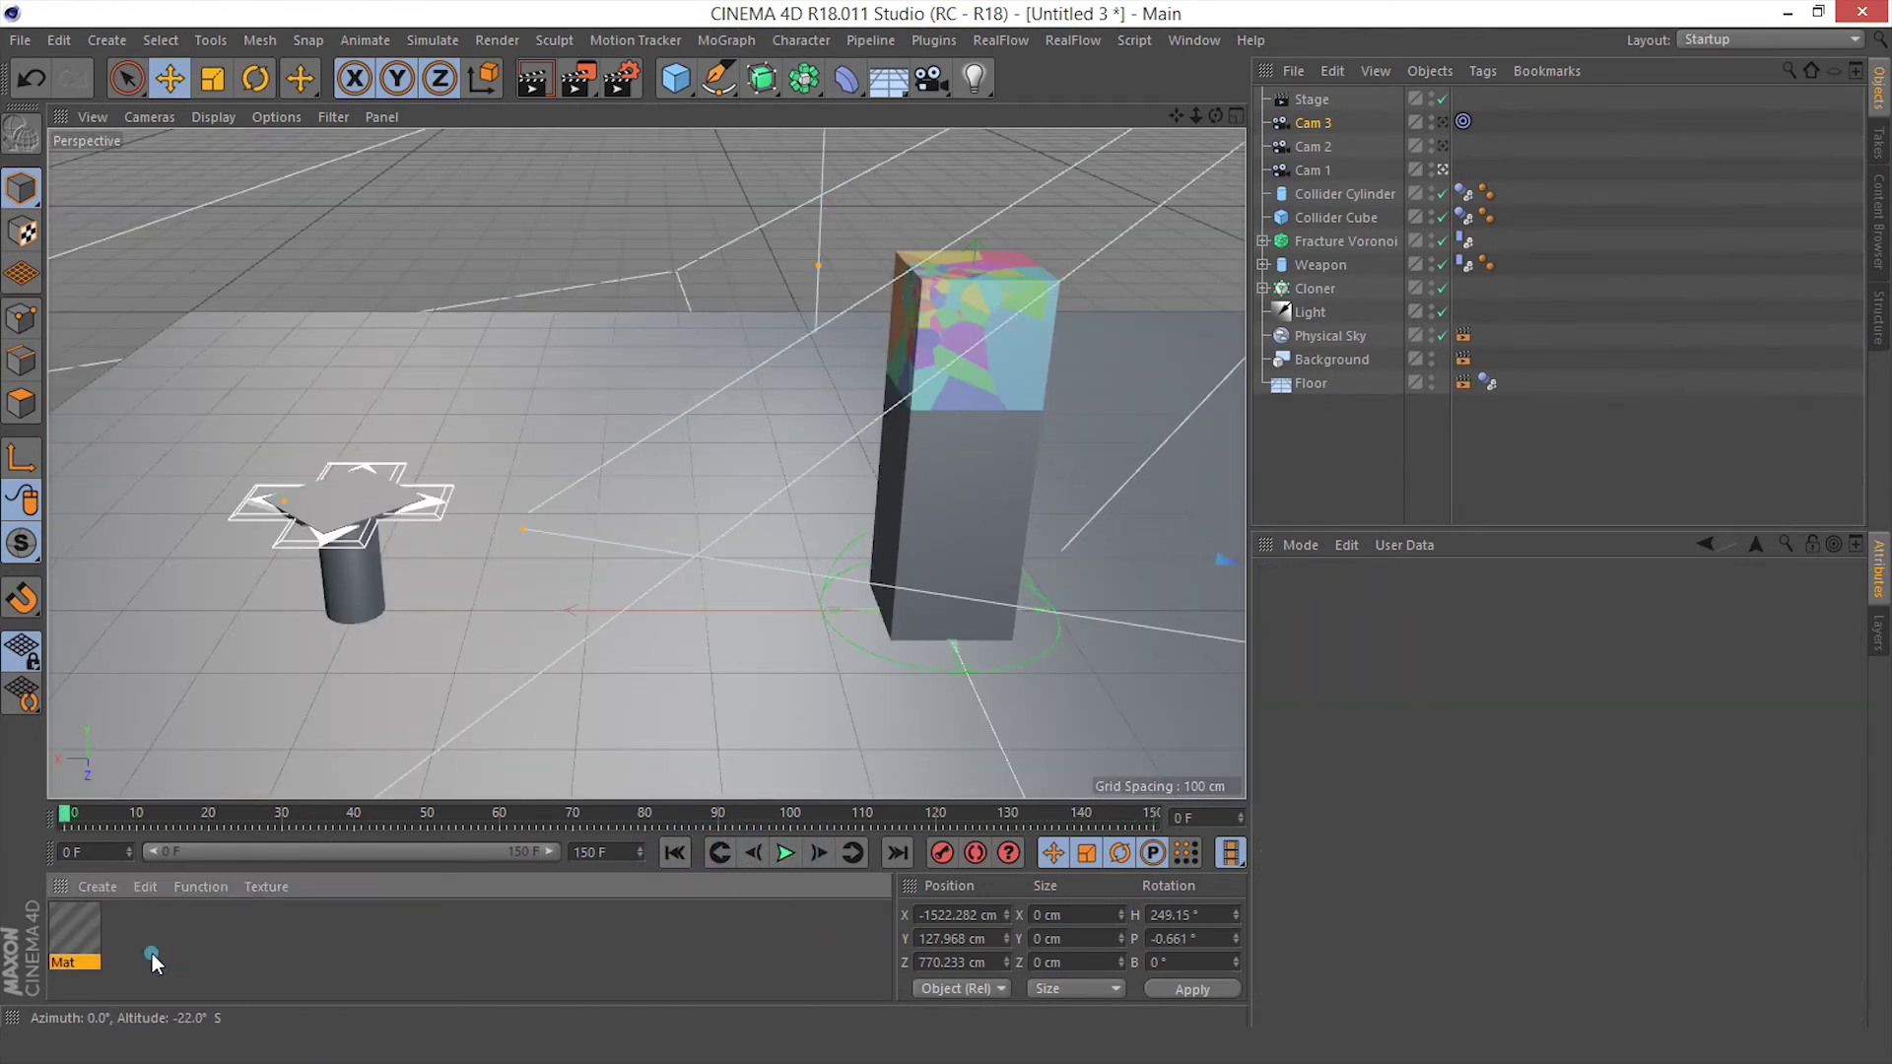
pyautogui.doubleClick(75, 931)
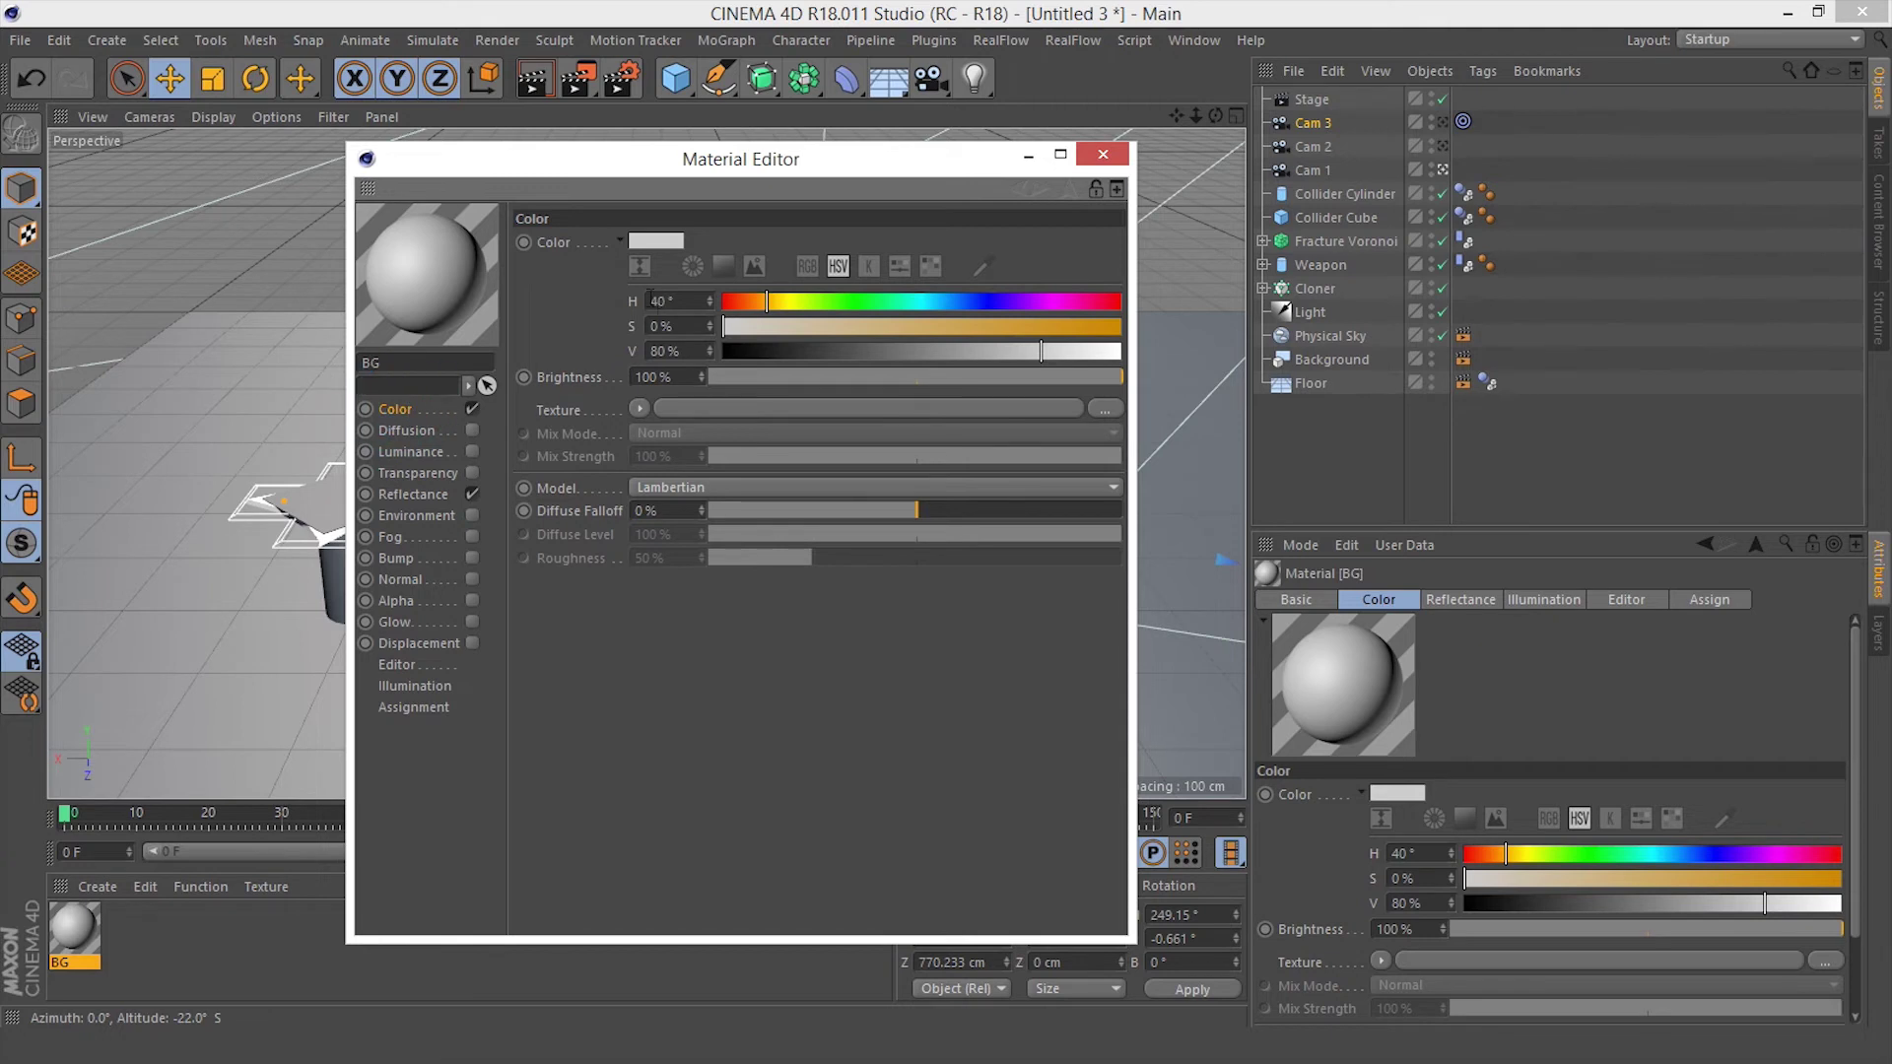
pyautogui.press('Tab')
pyautogui.write('50')
pyautogui.press('Tab')
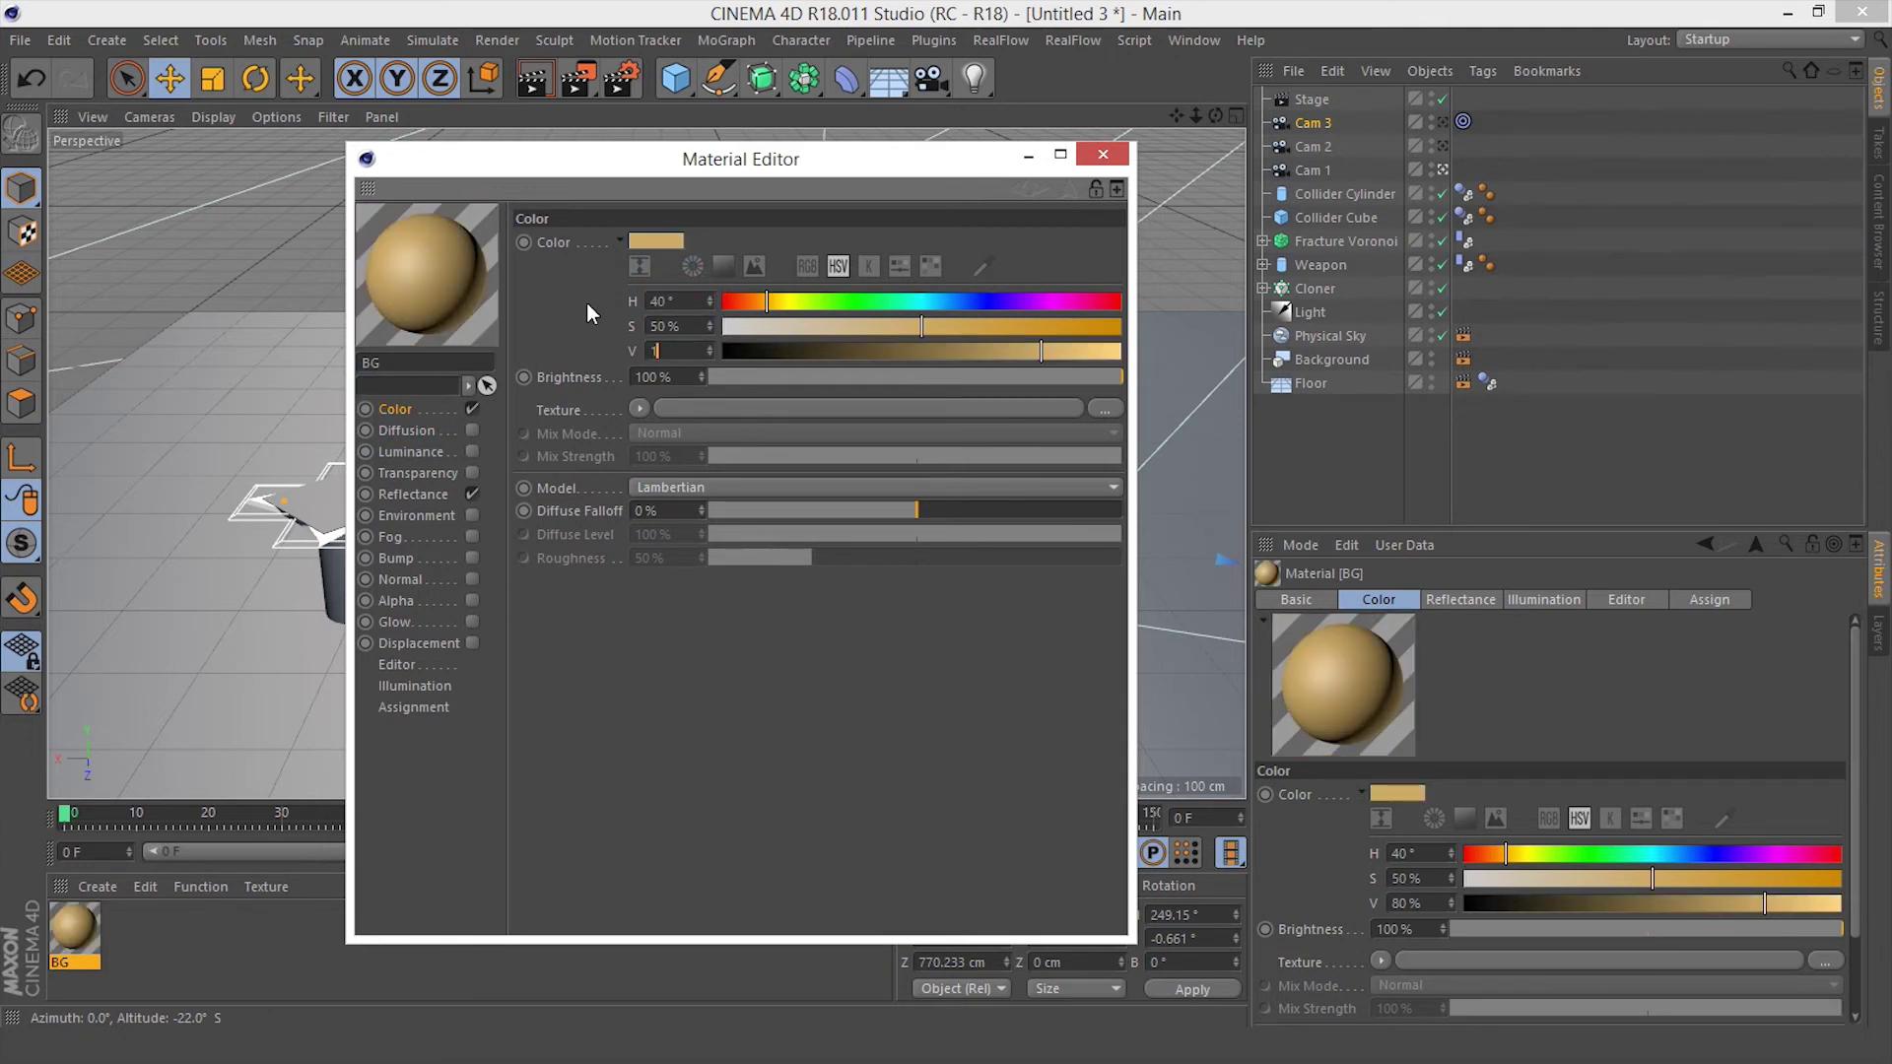
pyautogui.write('100')
pyautogui.press('Return')
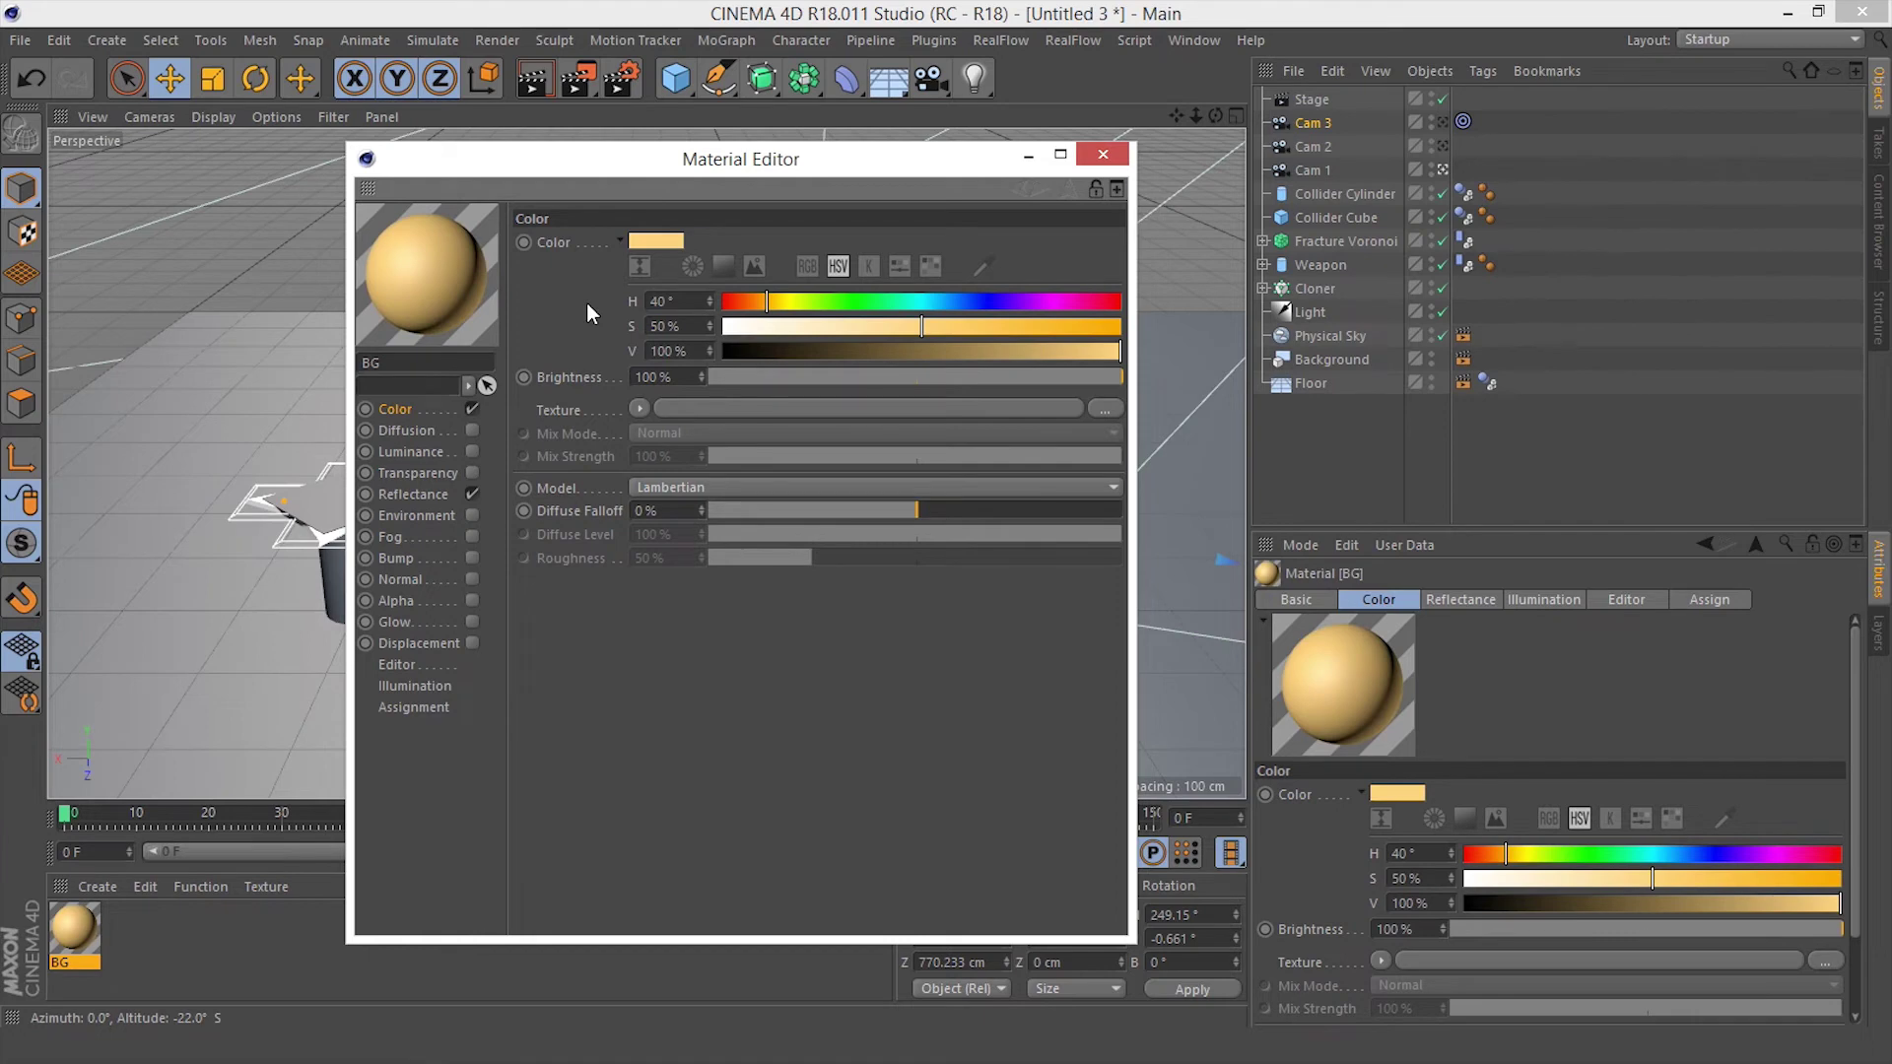
pyautogui.click(1102, 155)
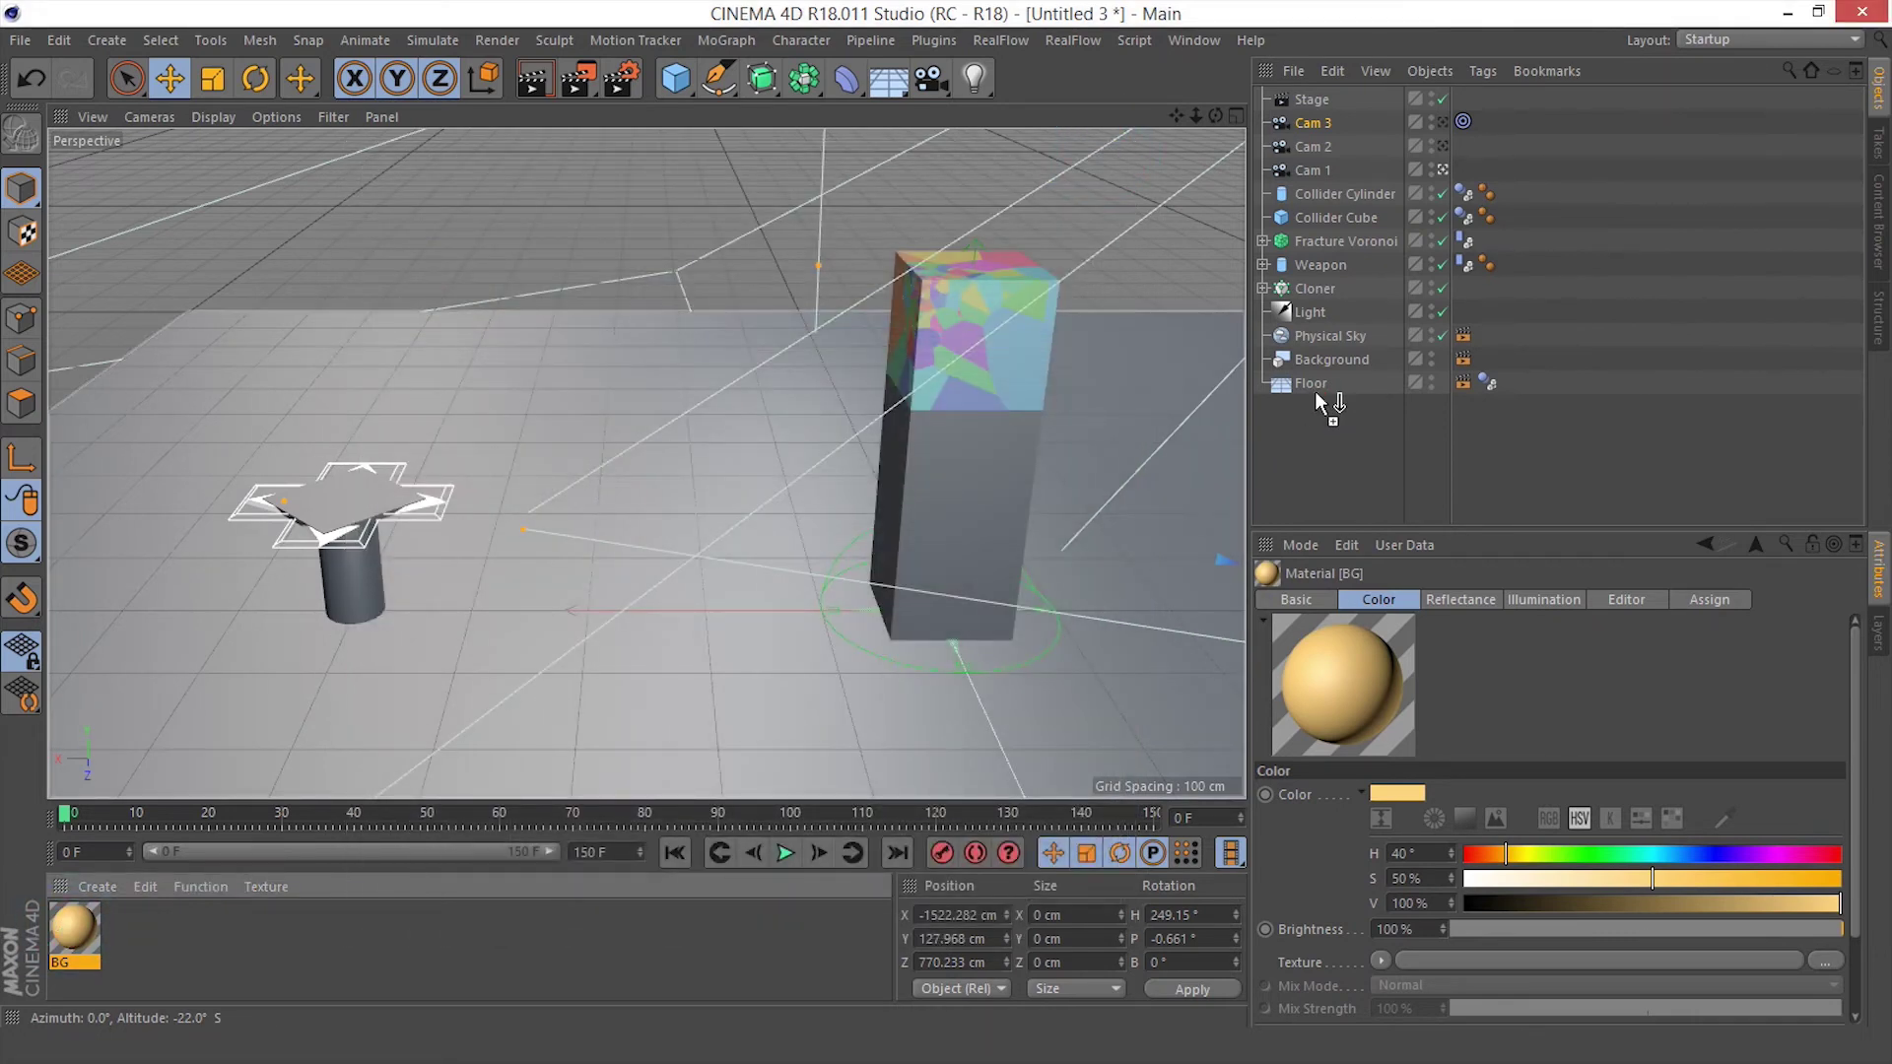
pyautogui.moveTo(1315, 392); pyautogui.dragTo(1334, 357)
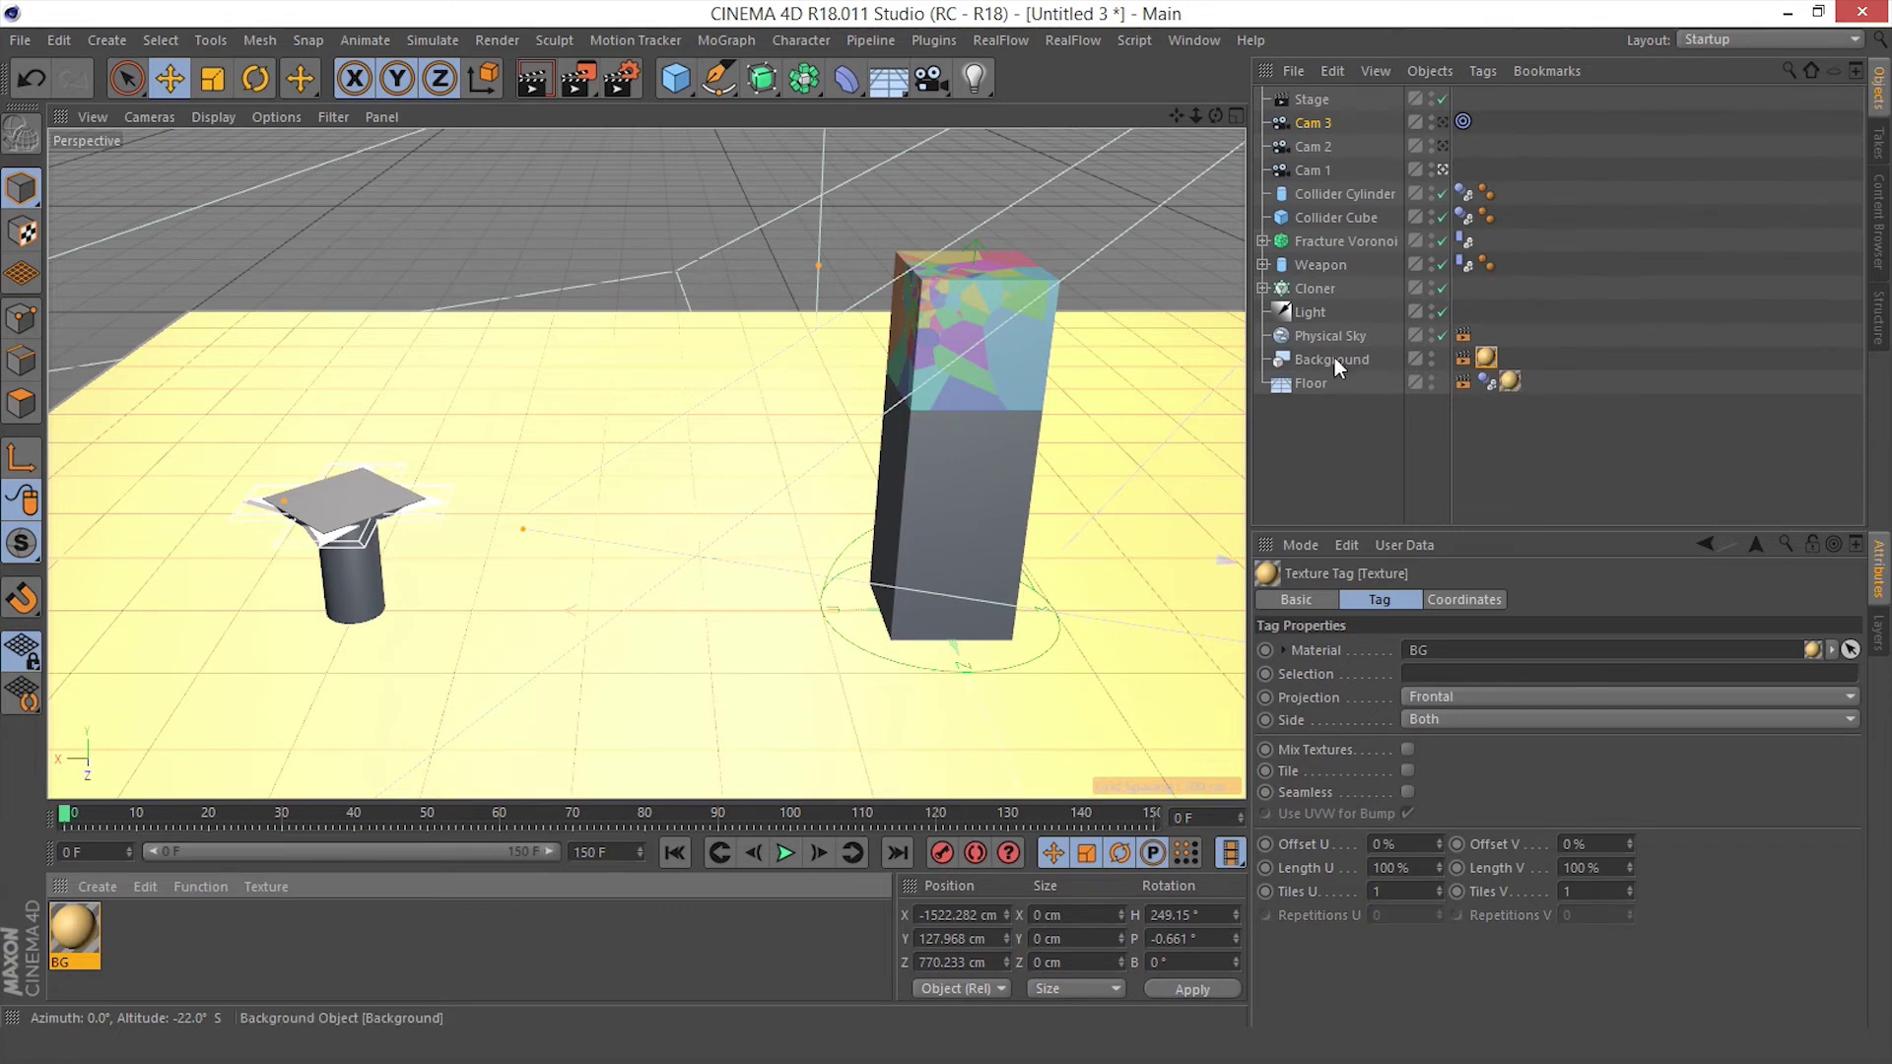
# Create a second material named Weapon and disable its Color channel
pyautogui.doubleClick(242, 956)
pyautogui.doubleClick(74, 926)
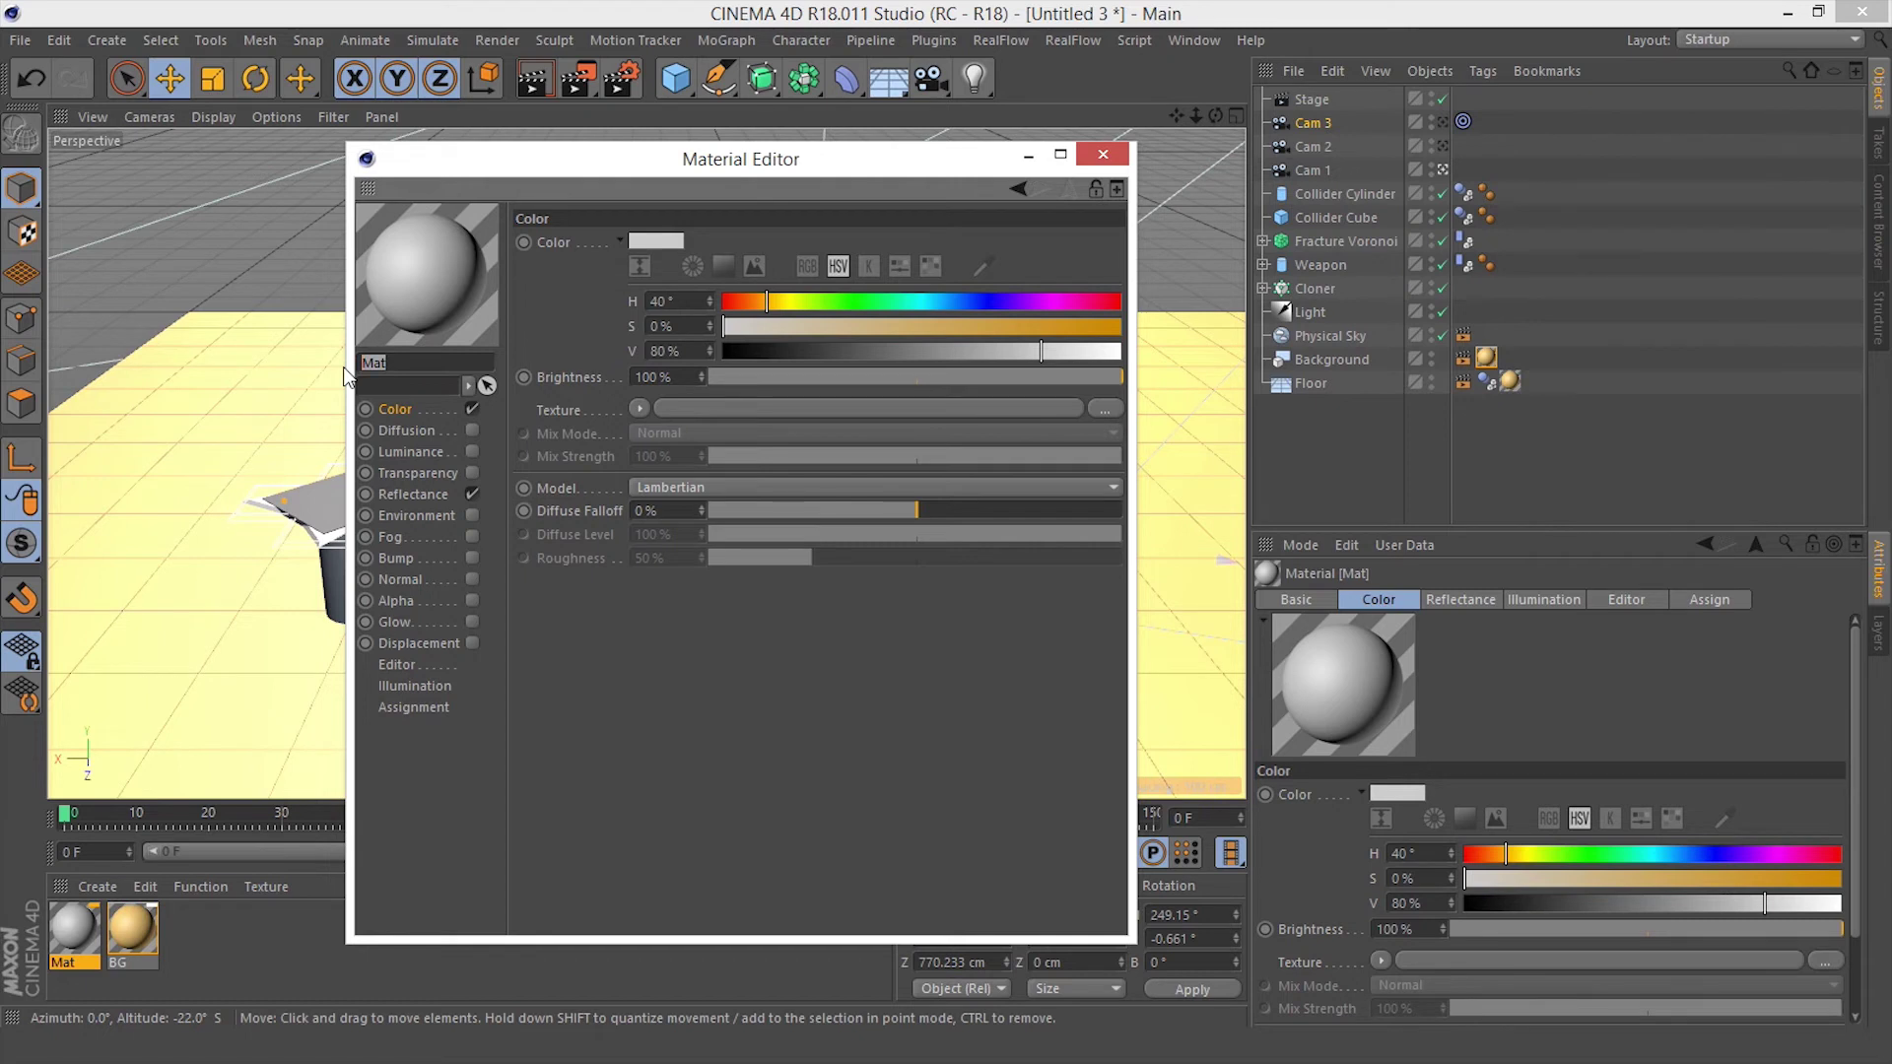
pyautogui.write('Weapon')
pyautogui.press('Return')
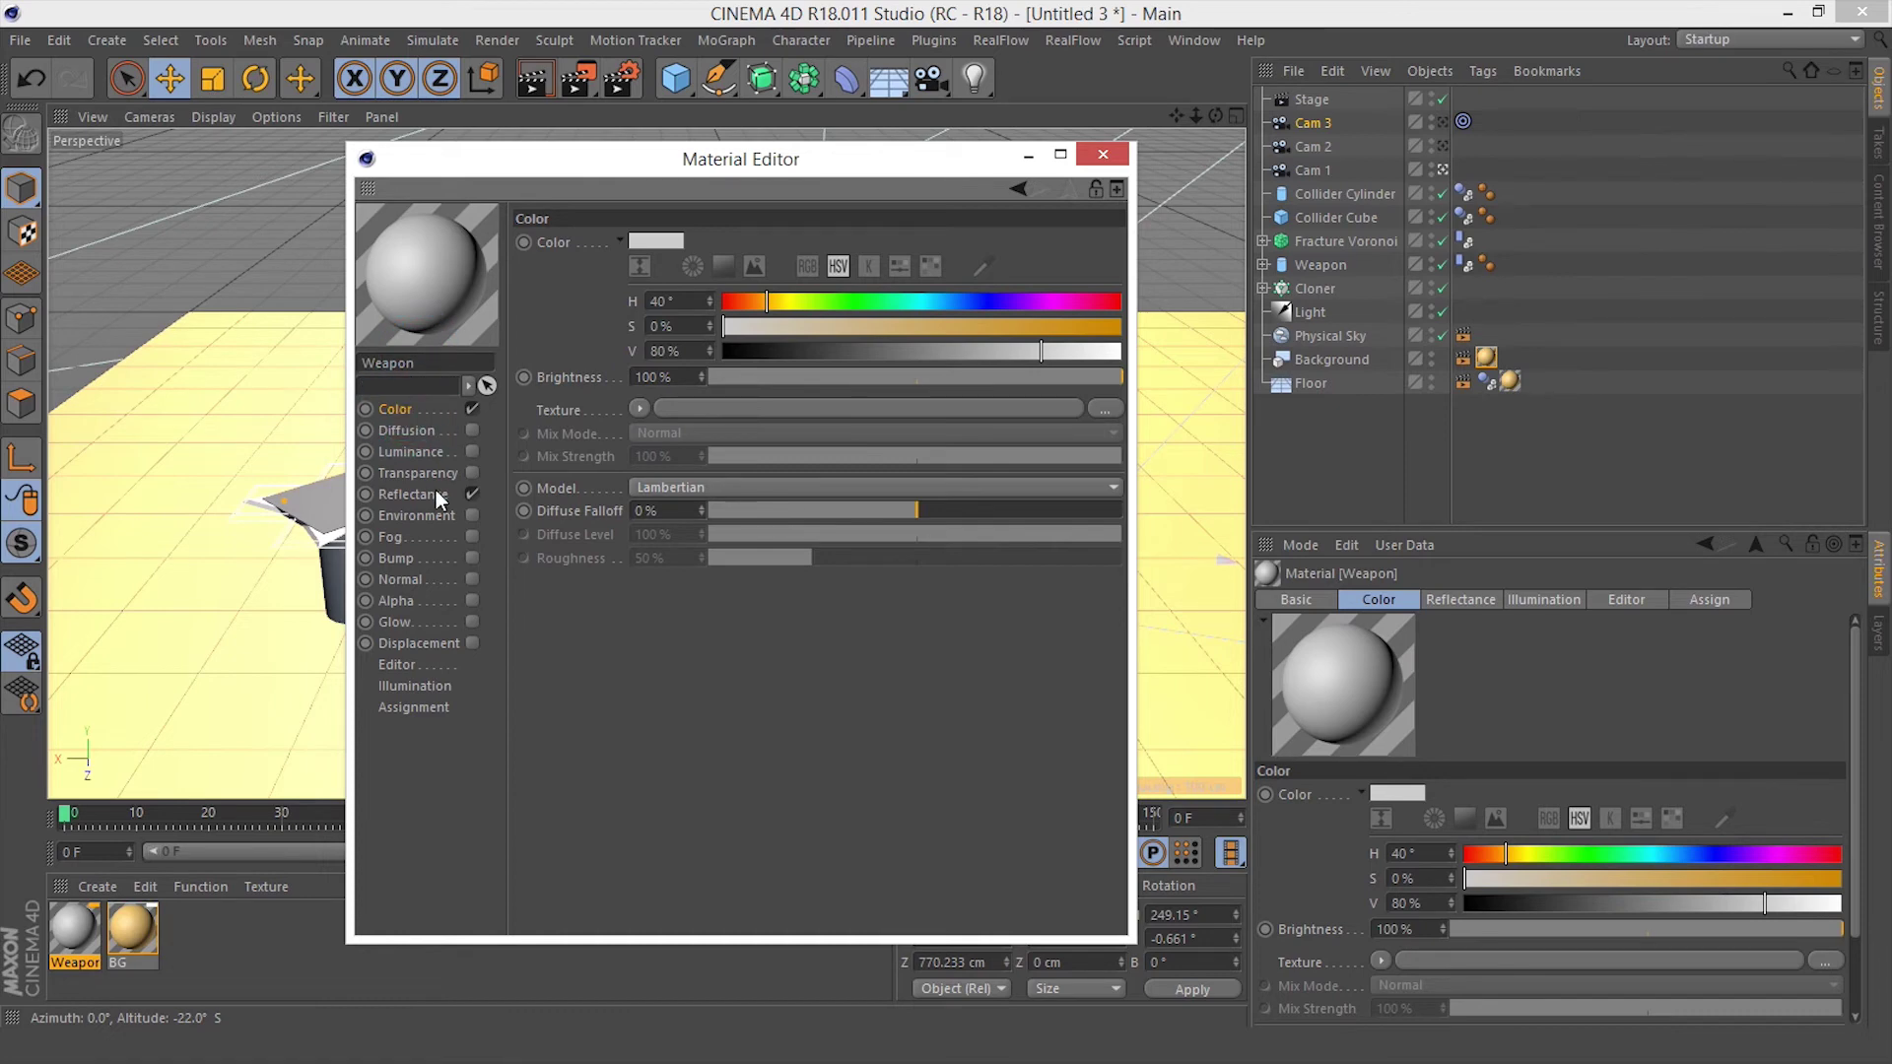
pyautogui.click(470, 408)
# Add a Reflection (Legacy) layer to the Weapon material's reflectance
pyautogui.click(411, 495)
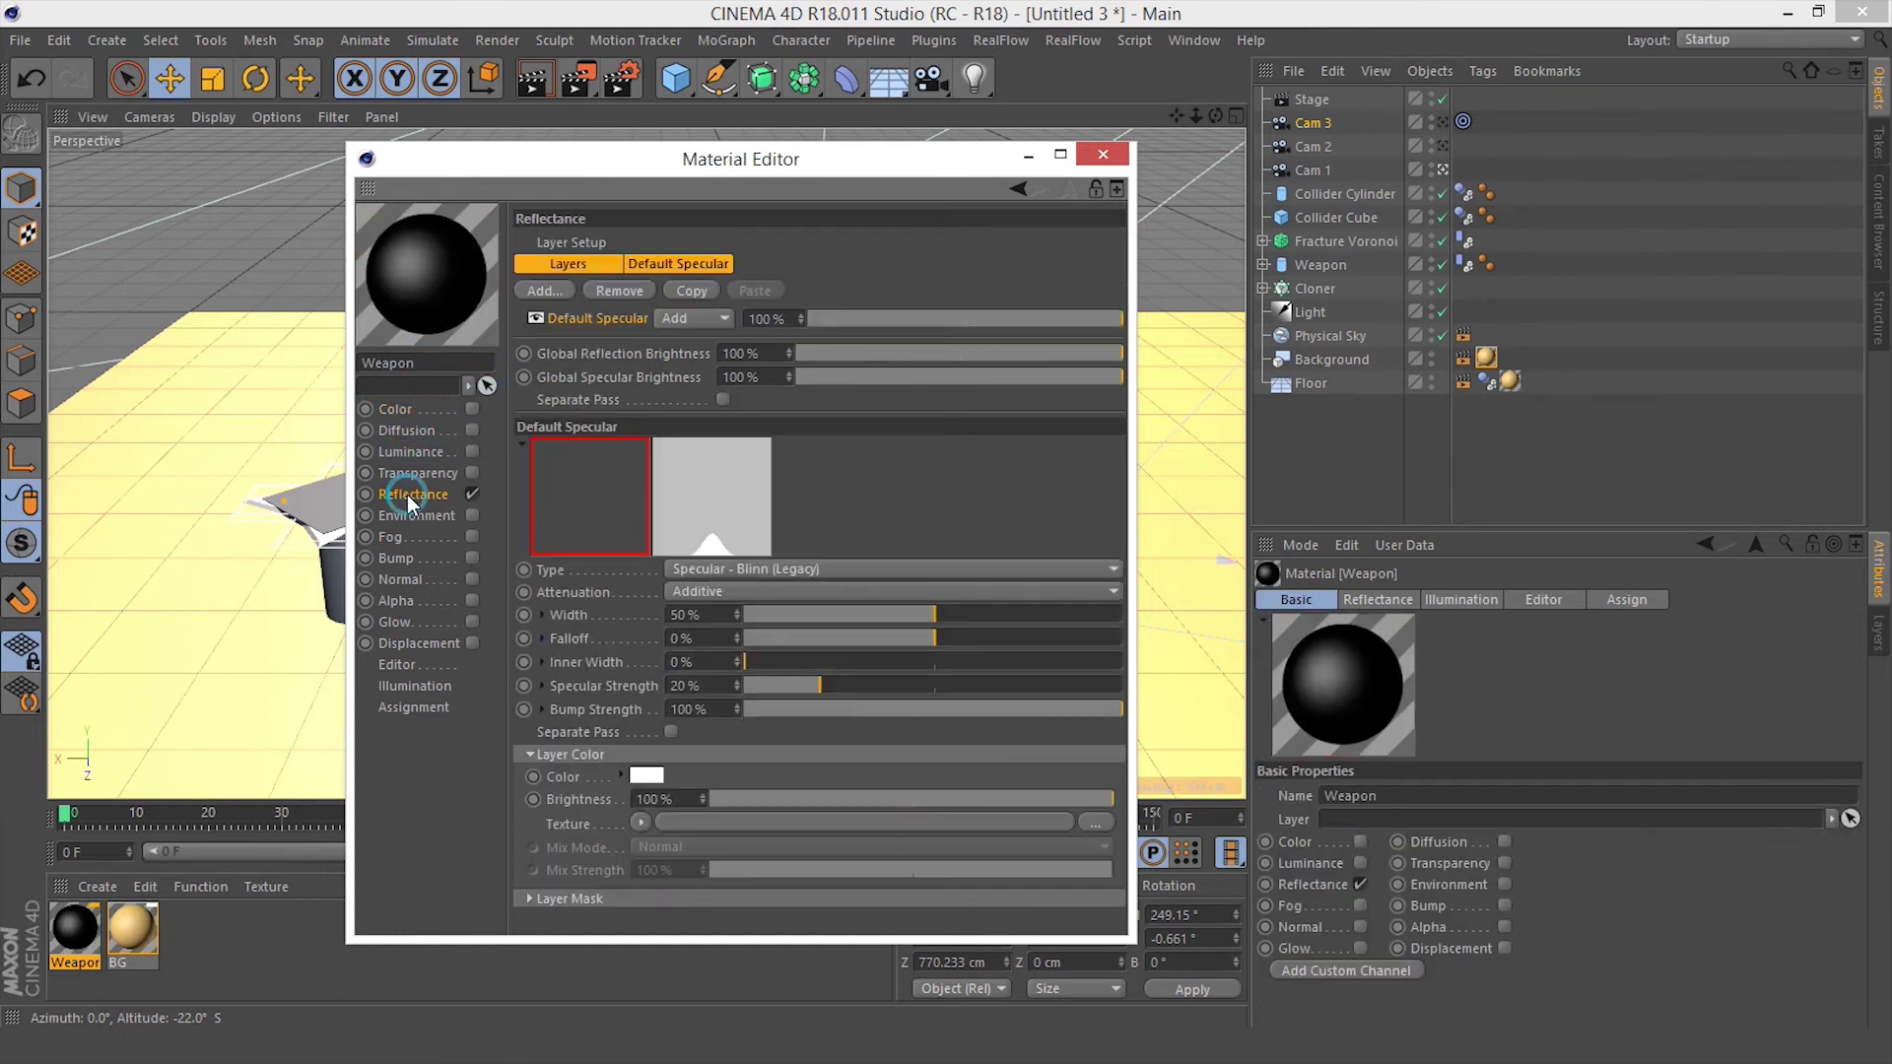
pyautogui.moveTo(609, 169); pyautogui.dragTo(588, 75)
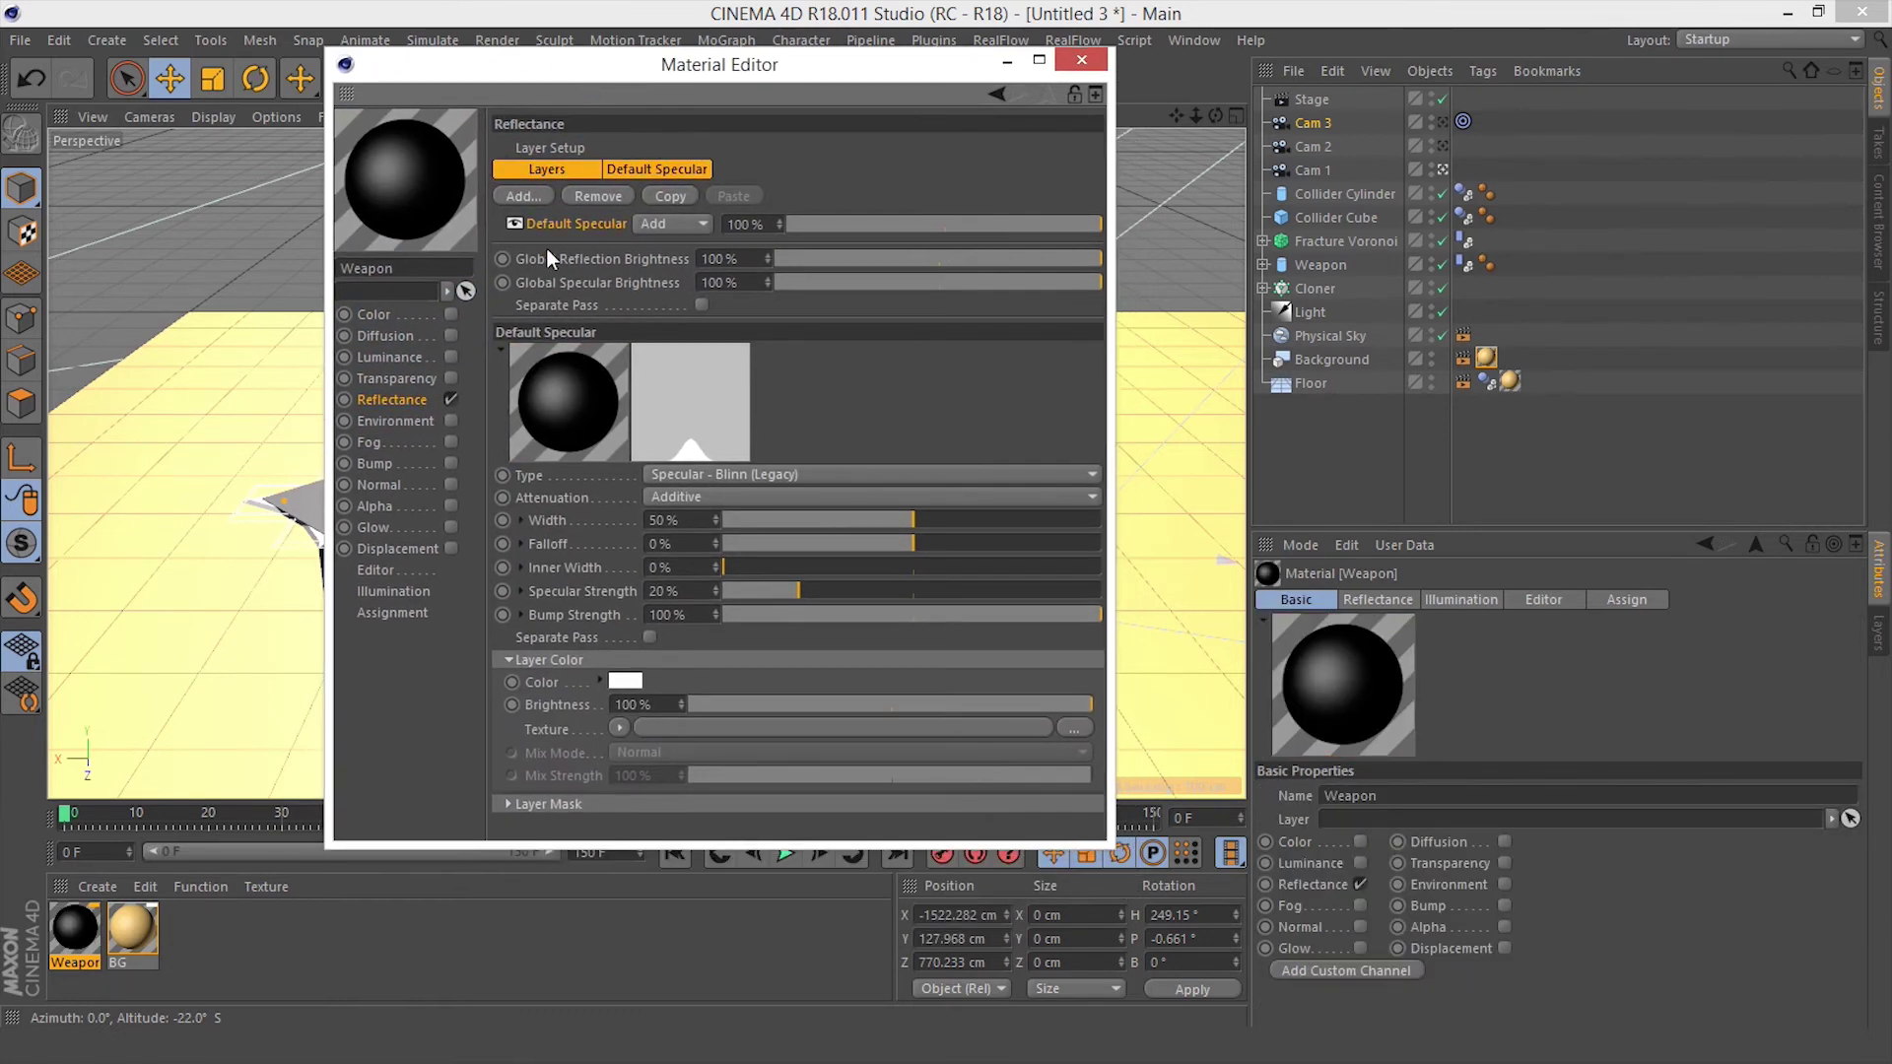
pyautogui.click(528, 195)
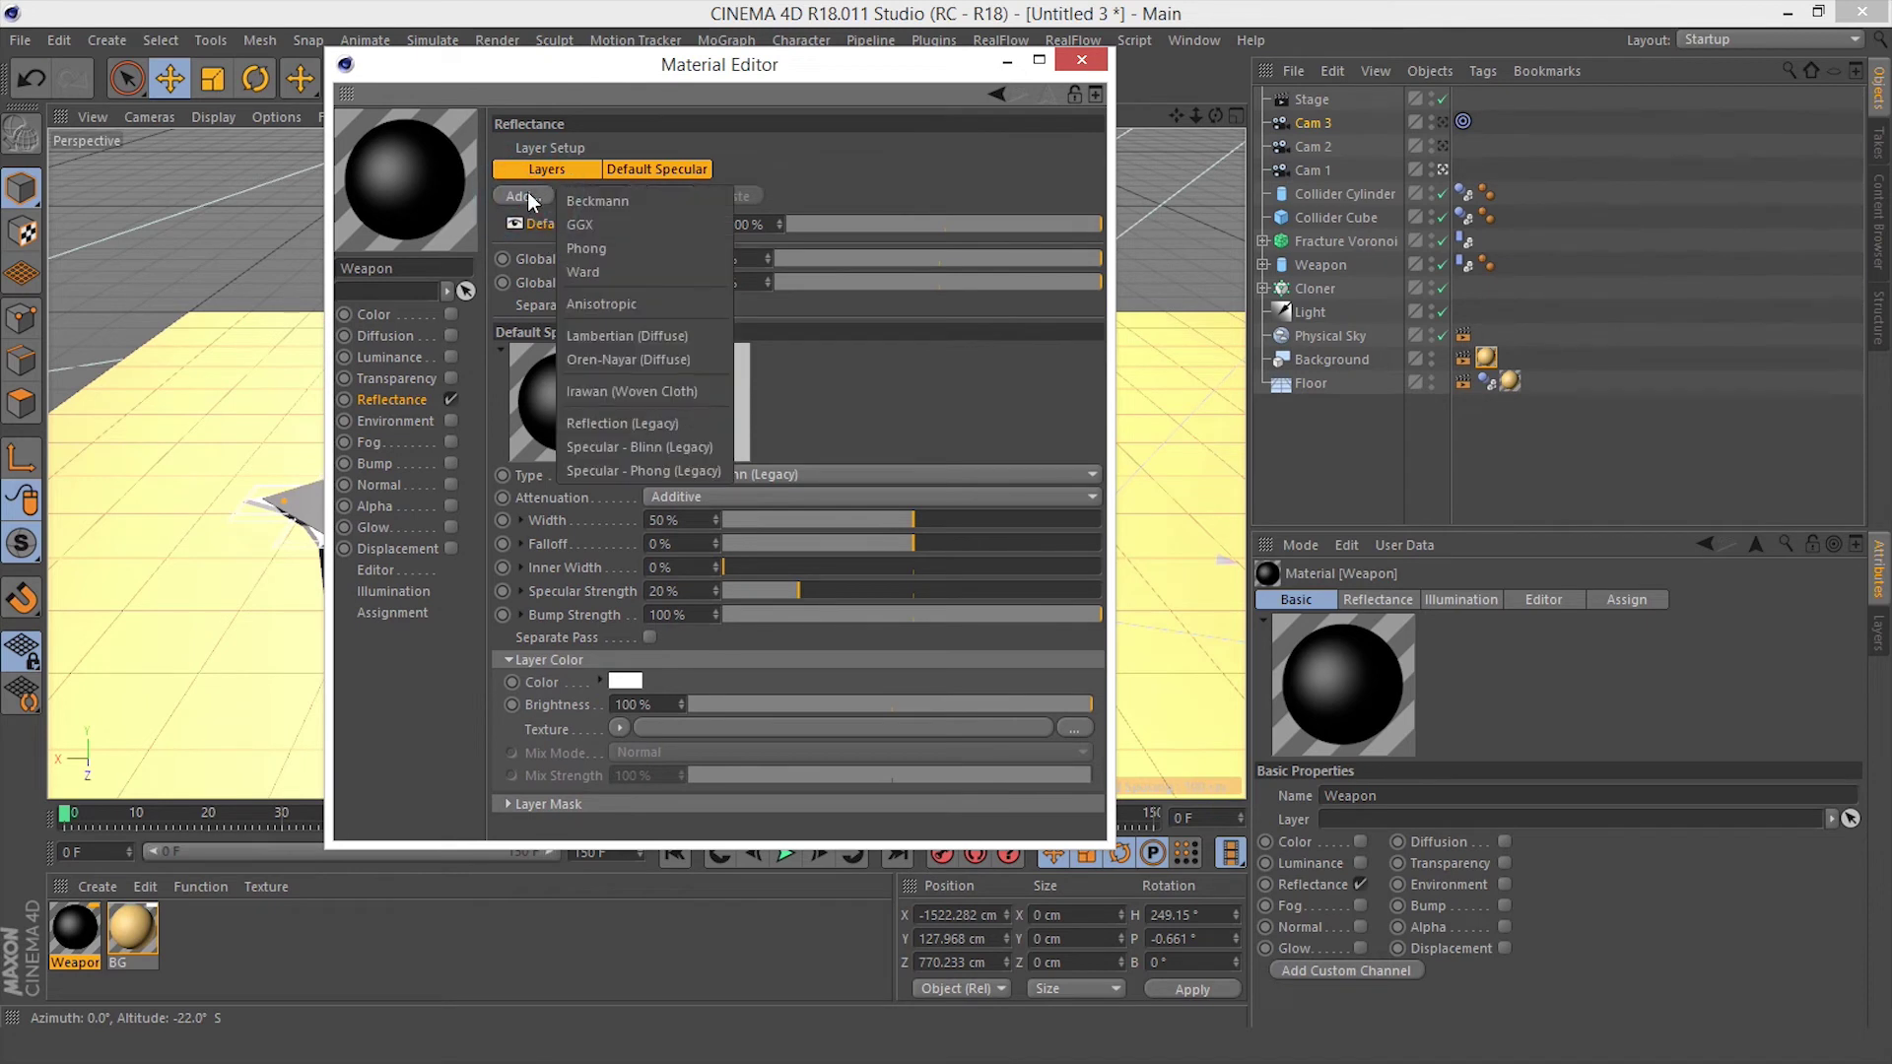
pyautogui.click(660, 419)
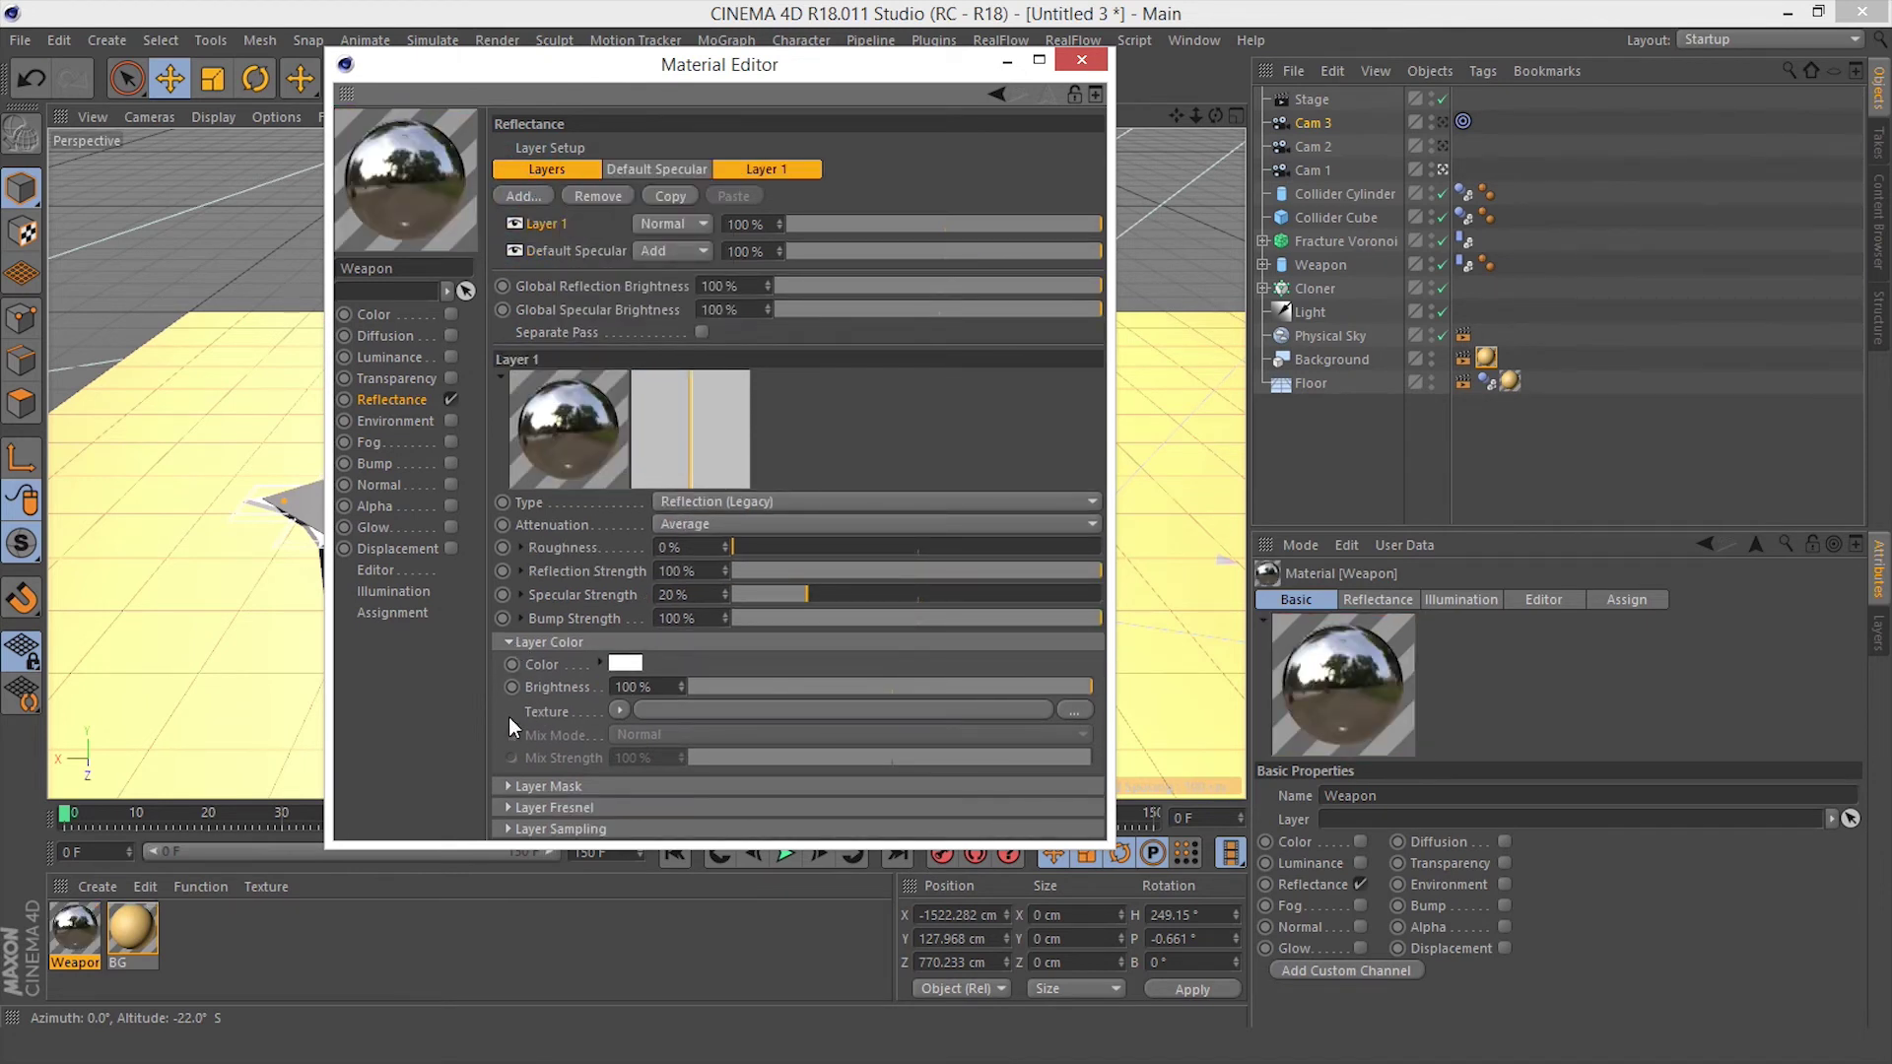
# Set the reflection layer's Fresnel to Conductor with the Chromium preset and close the material
pyautogui.click(547, 805)
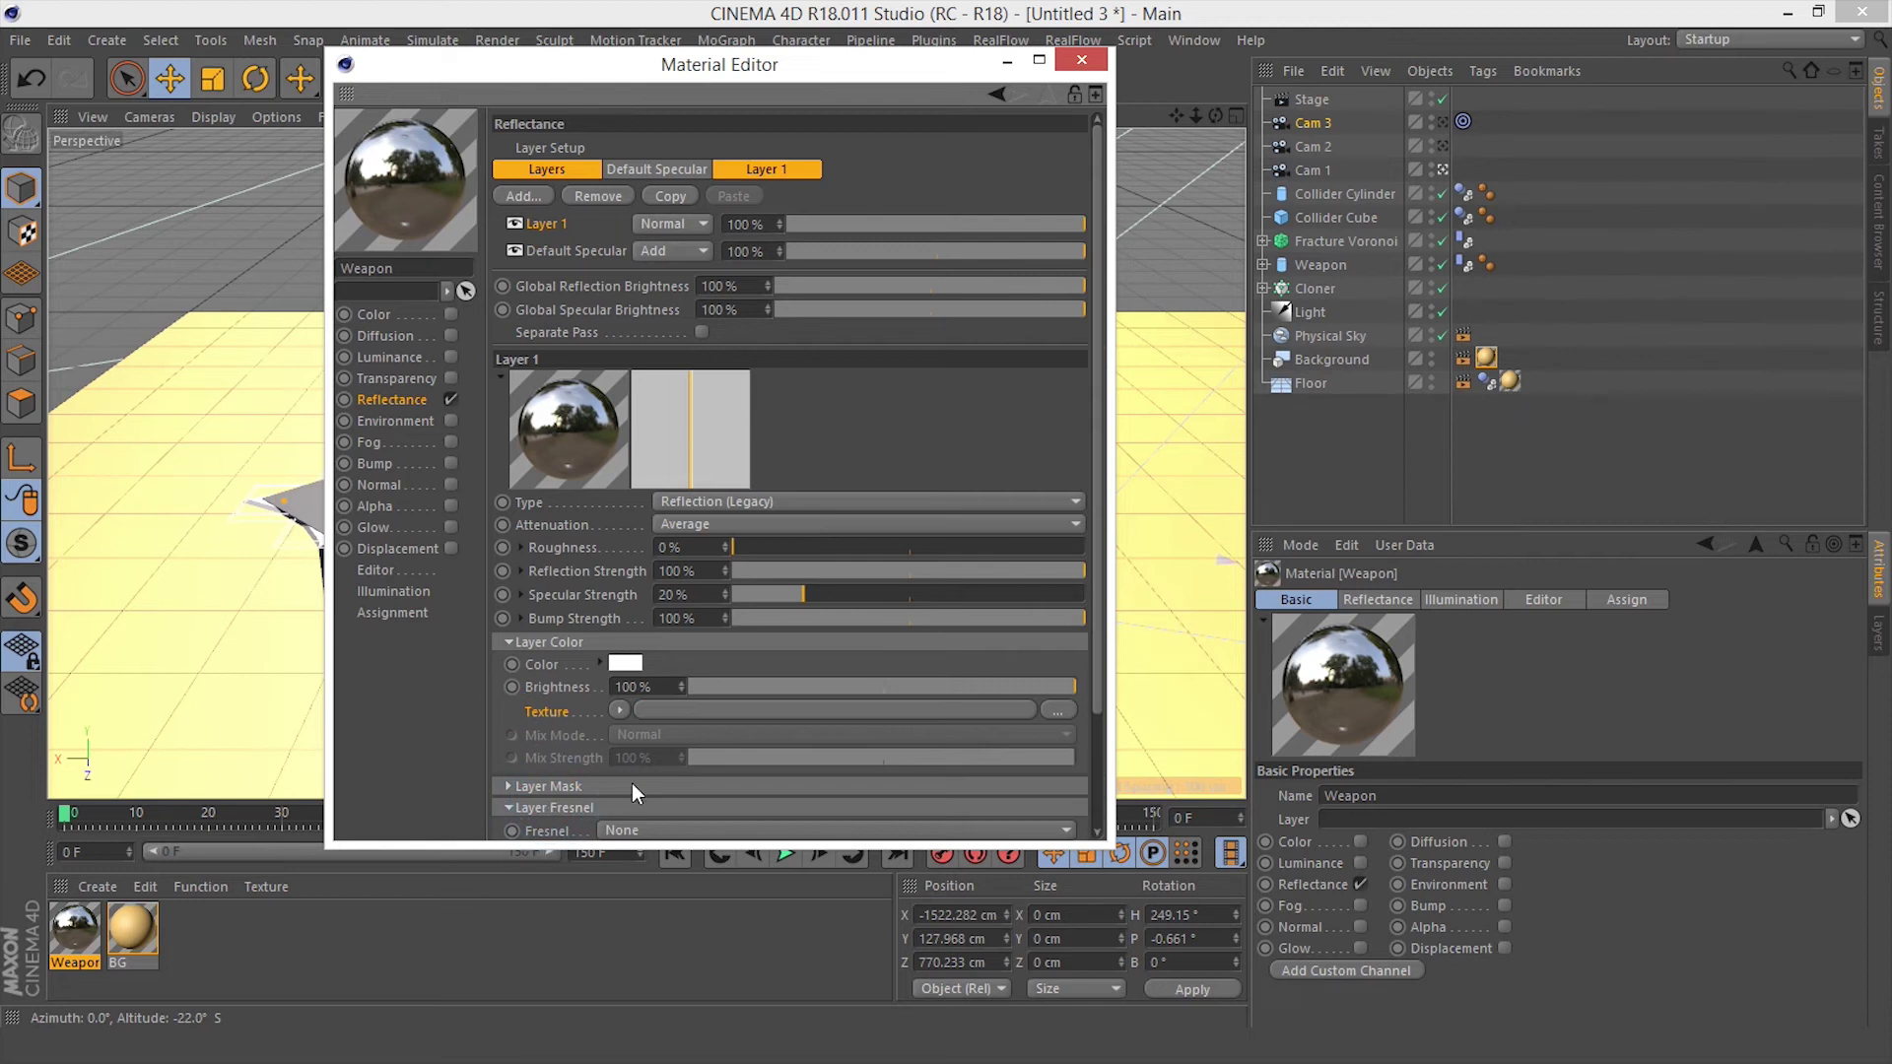
pyautogui.scroll(-3, 591, 769)
pyautogui.click(621, 693)
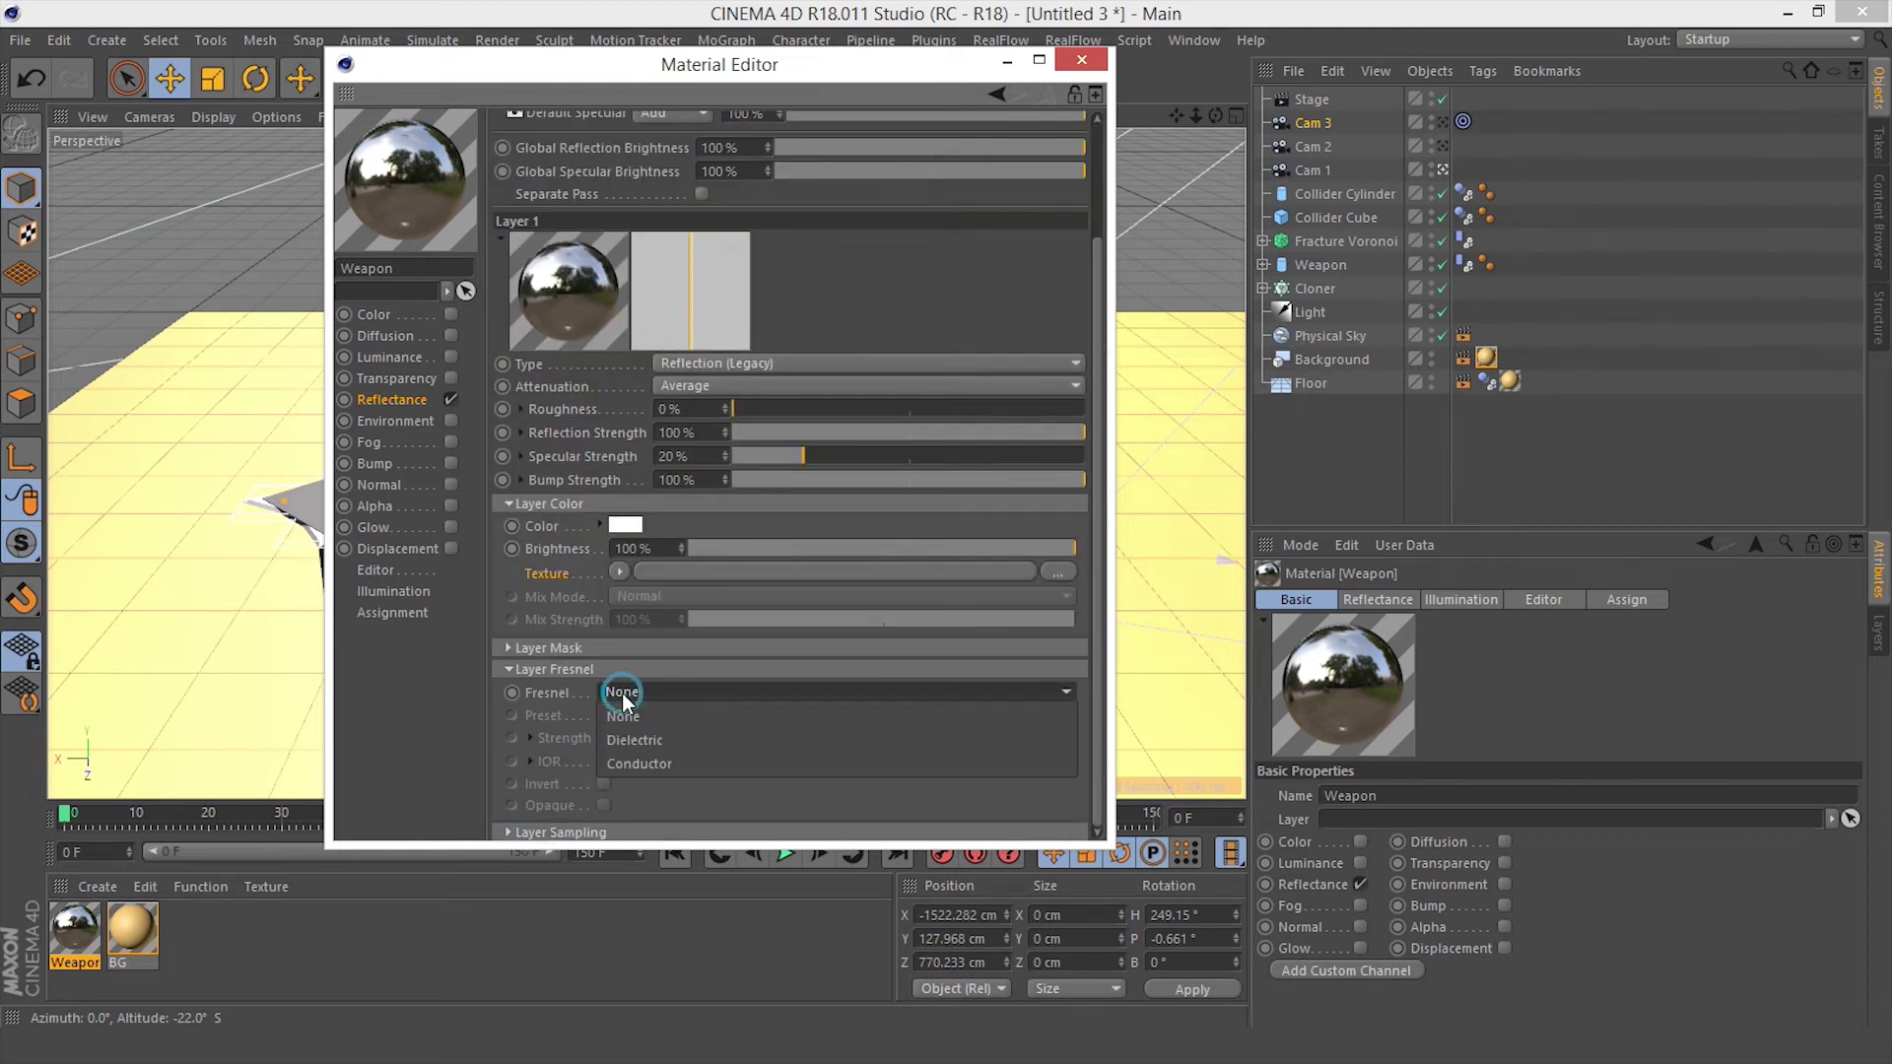
pyautogui.click(632, 764)
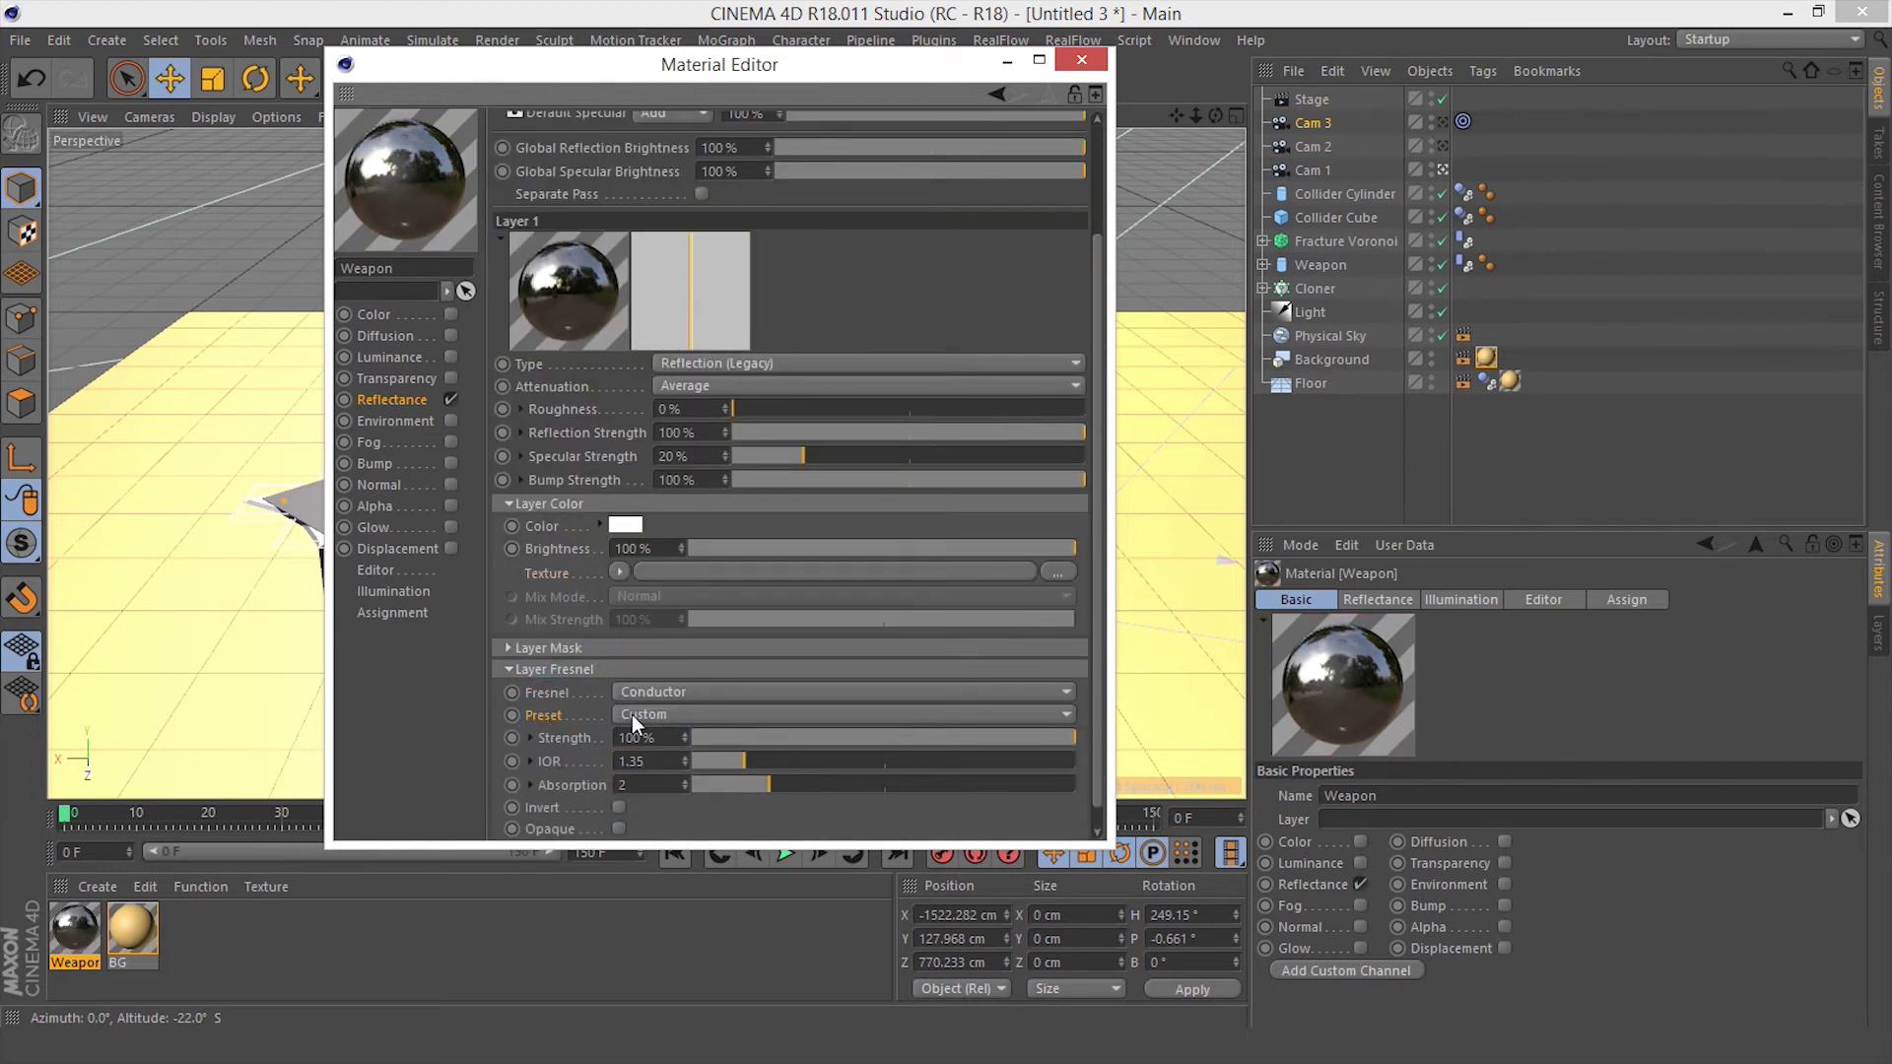
pyautogui.click(633, 716)
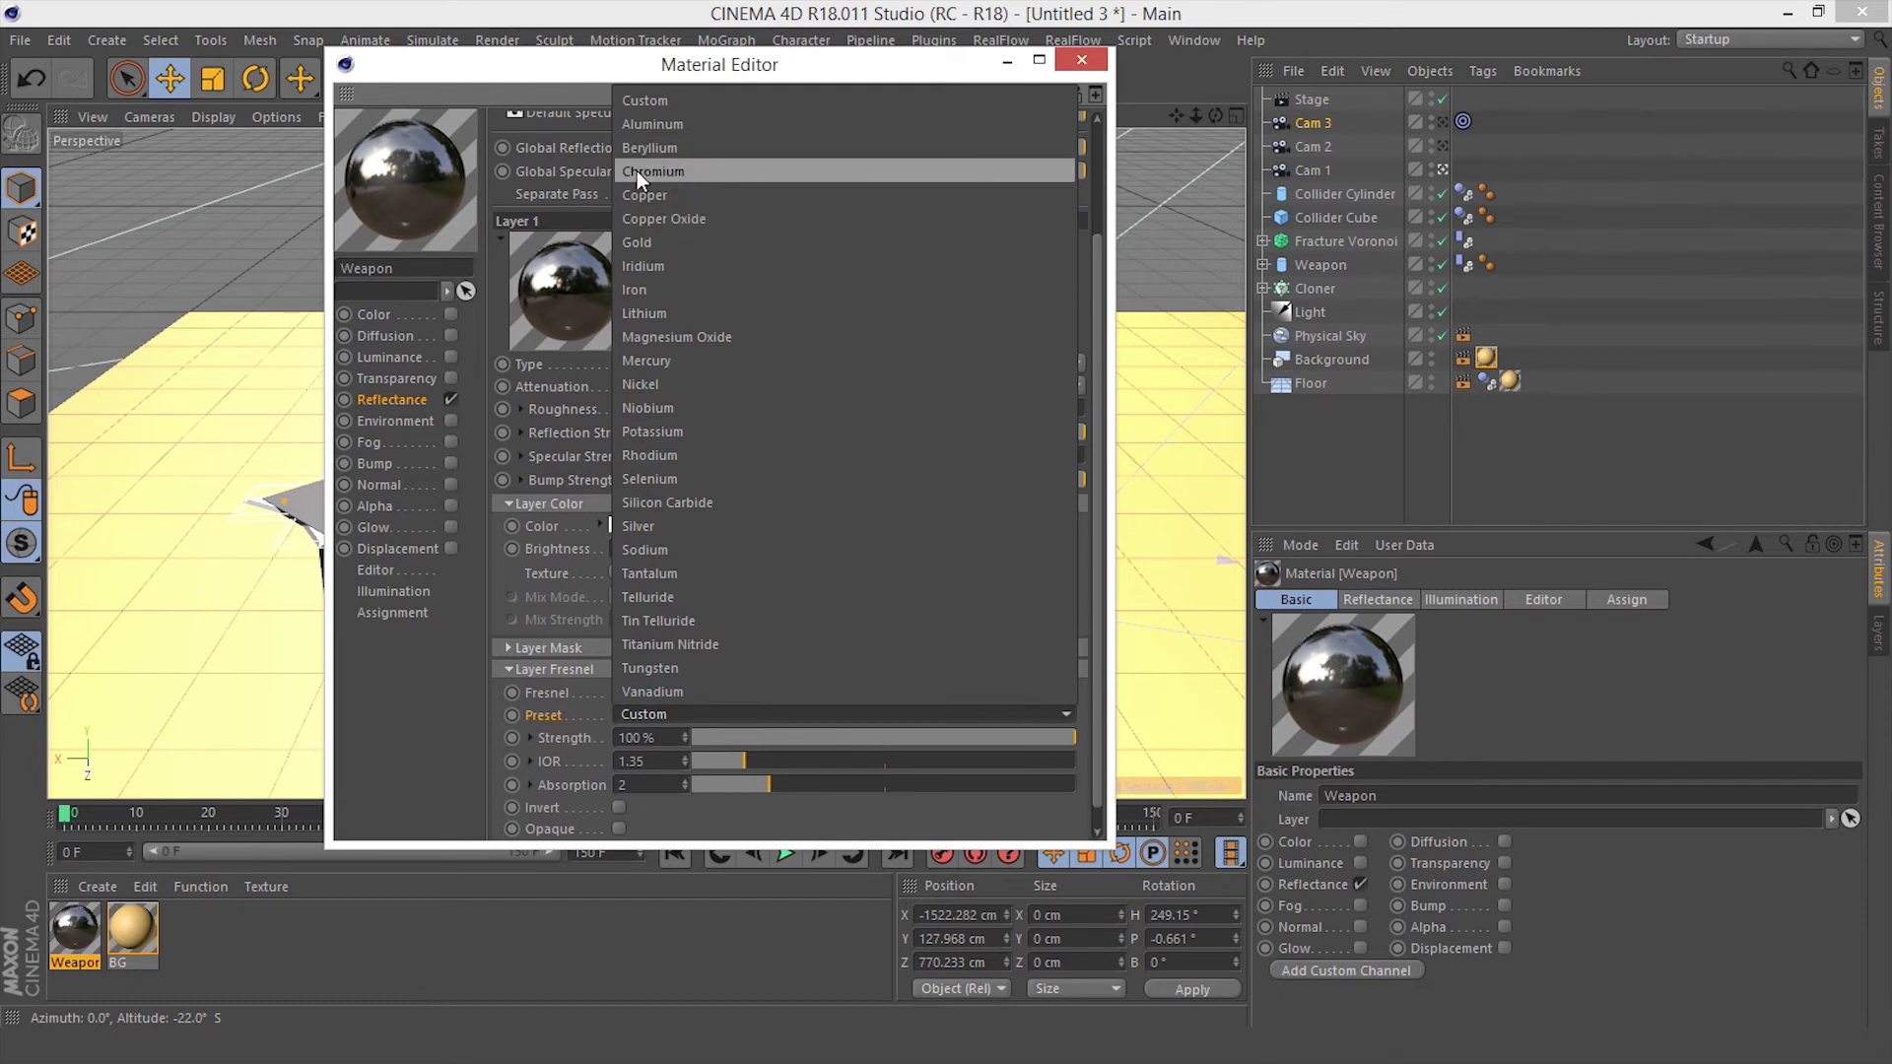
pyautogui.click(689, 173)
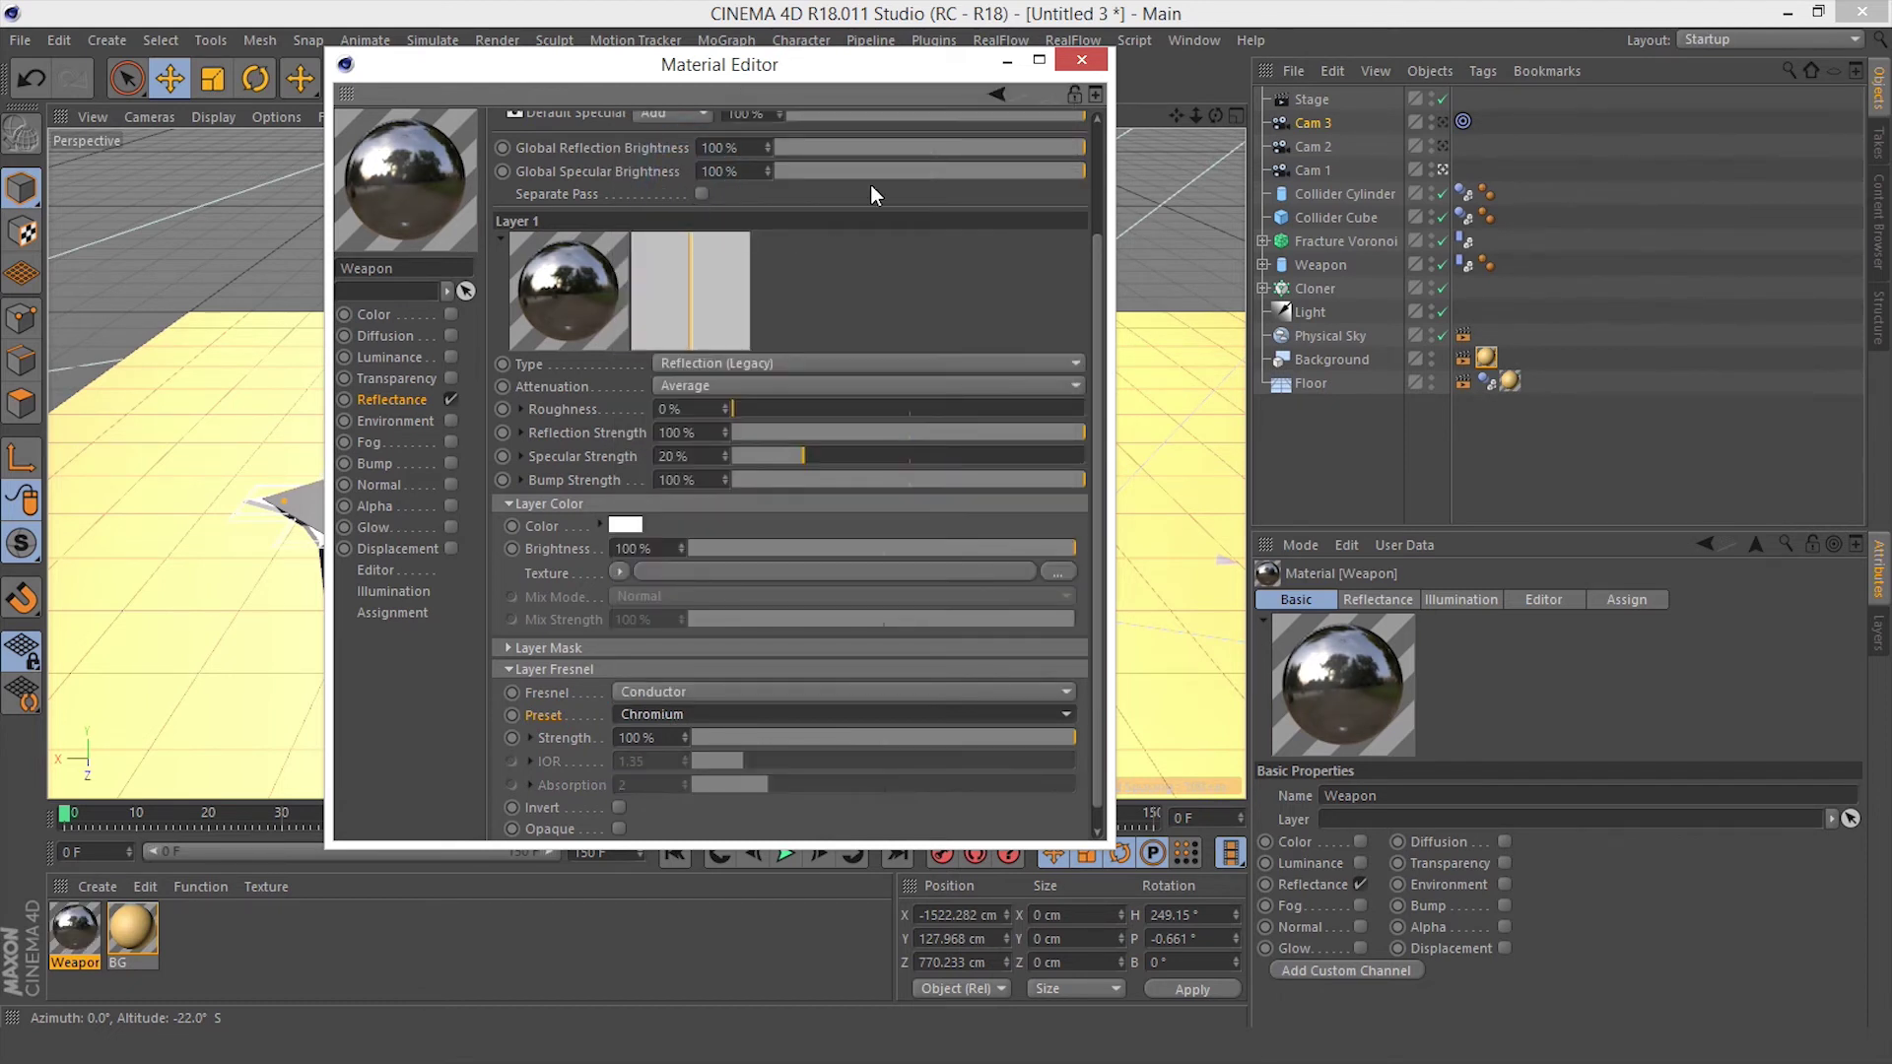
pyautogui.click(1082, 62)
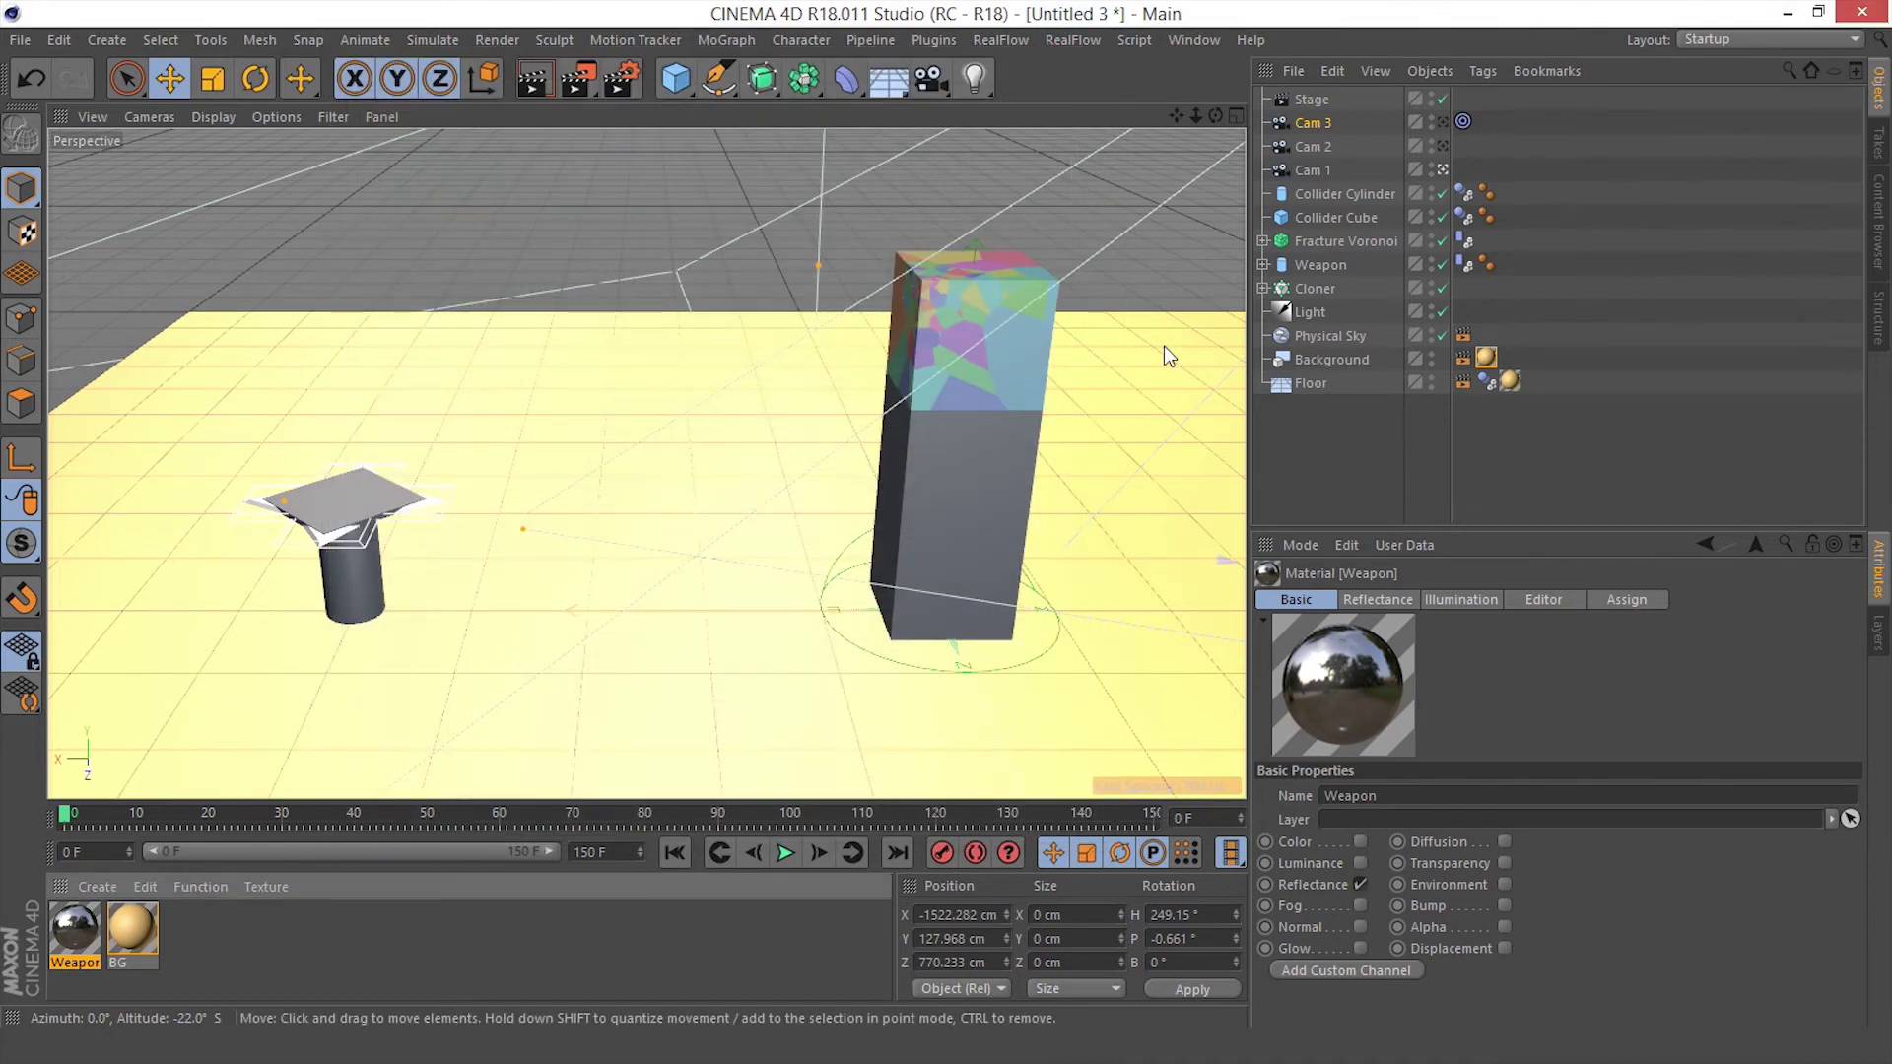
# Apply the Weapon material to the Cloner nested under the Weapon object
pyautogui.click(1320, 264)
pyautogui.click(1262, 264)
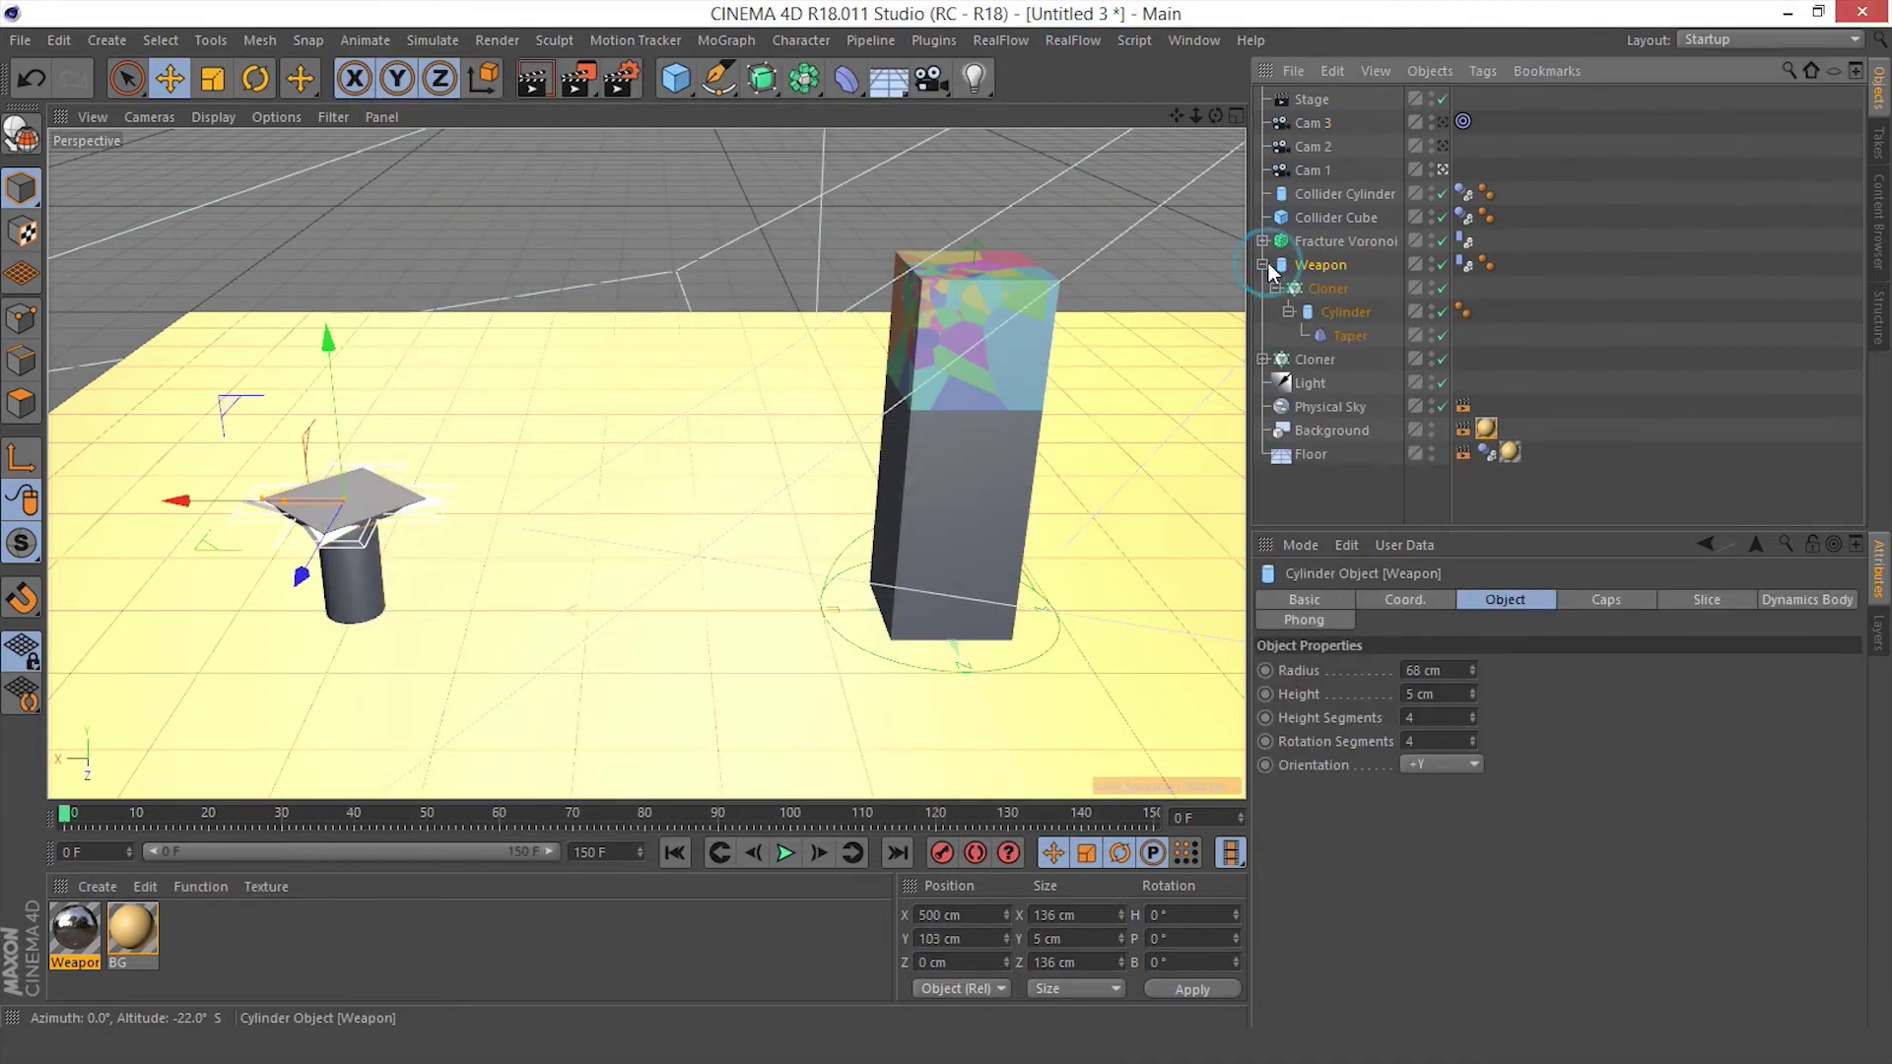
pyautogui.click(1330, 312)
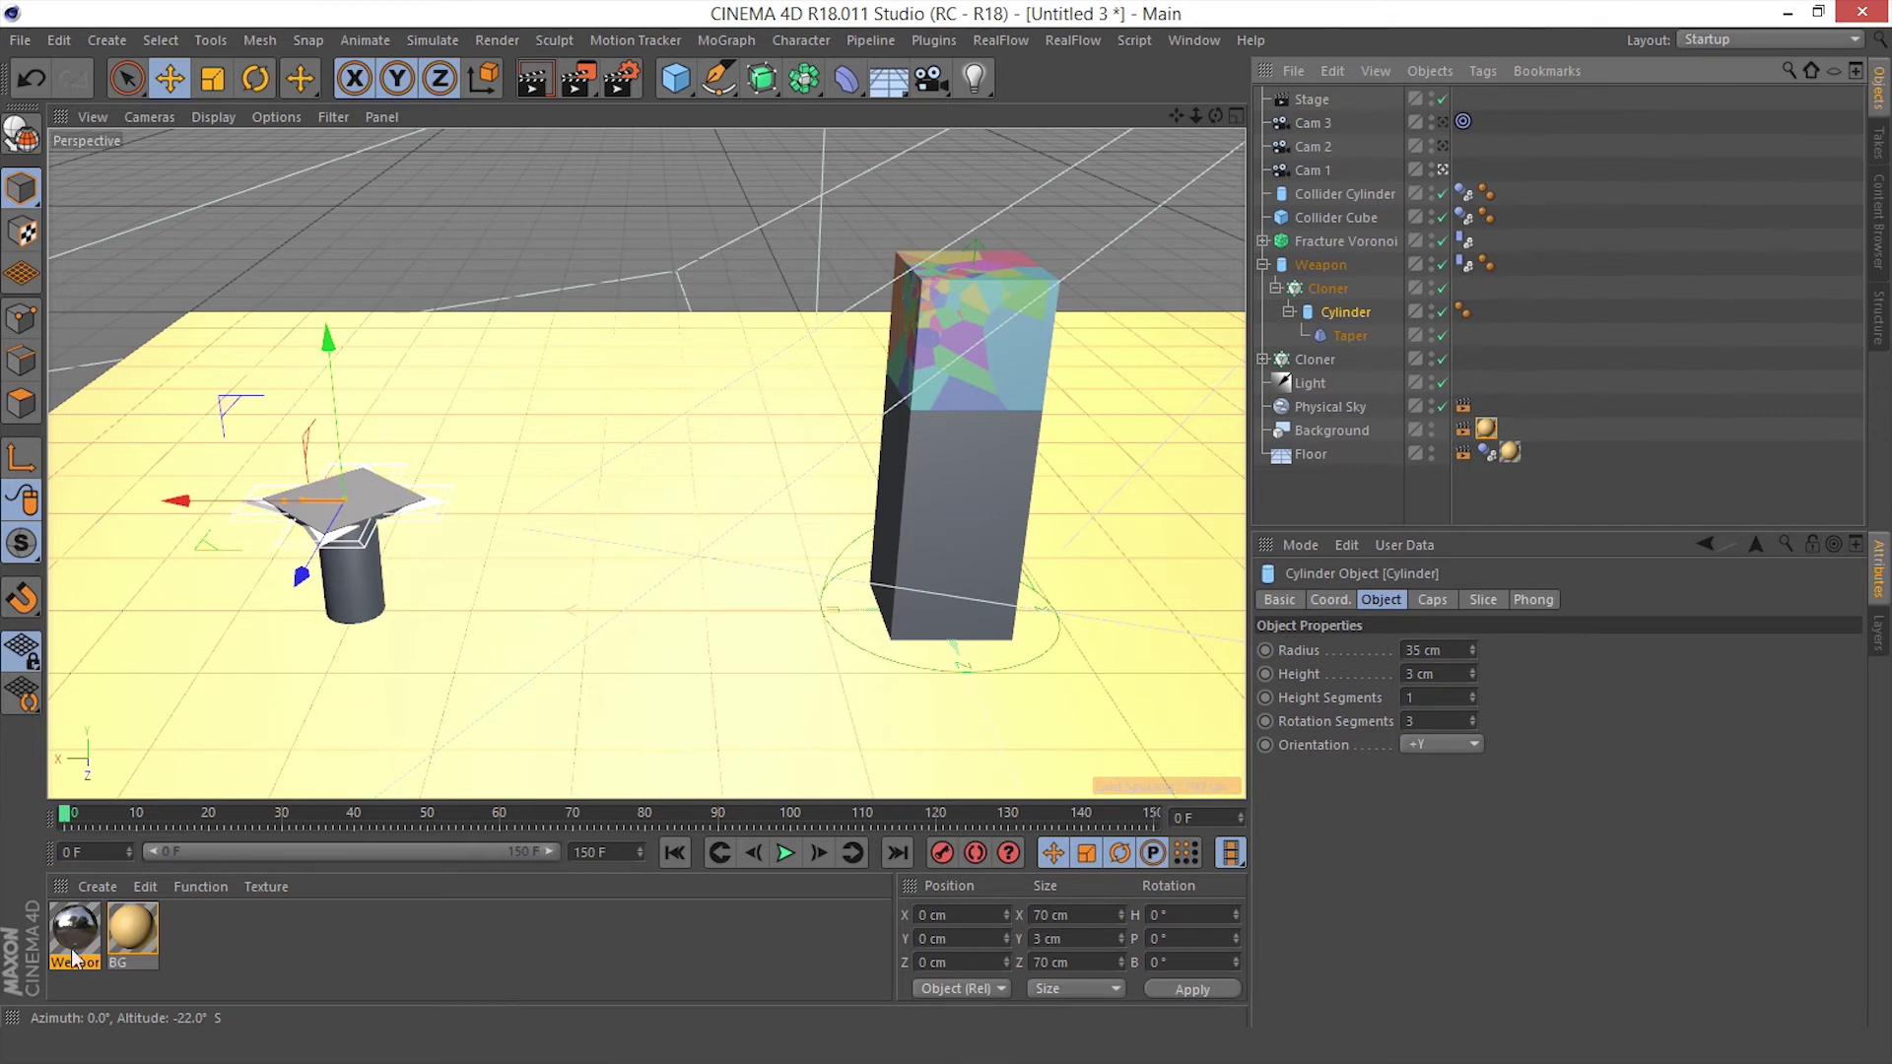
pyautogui.moveTo(864, 529); pyautogui.dragTo(1325, 286)
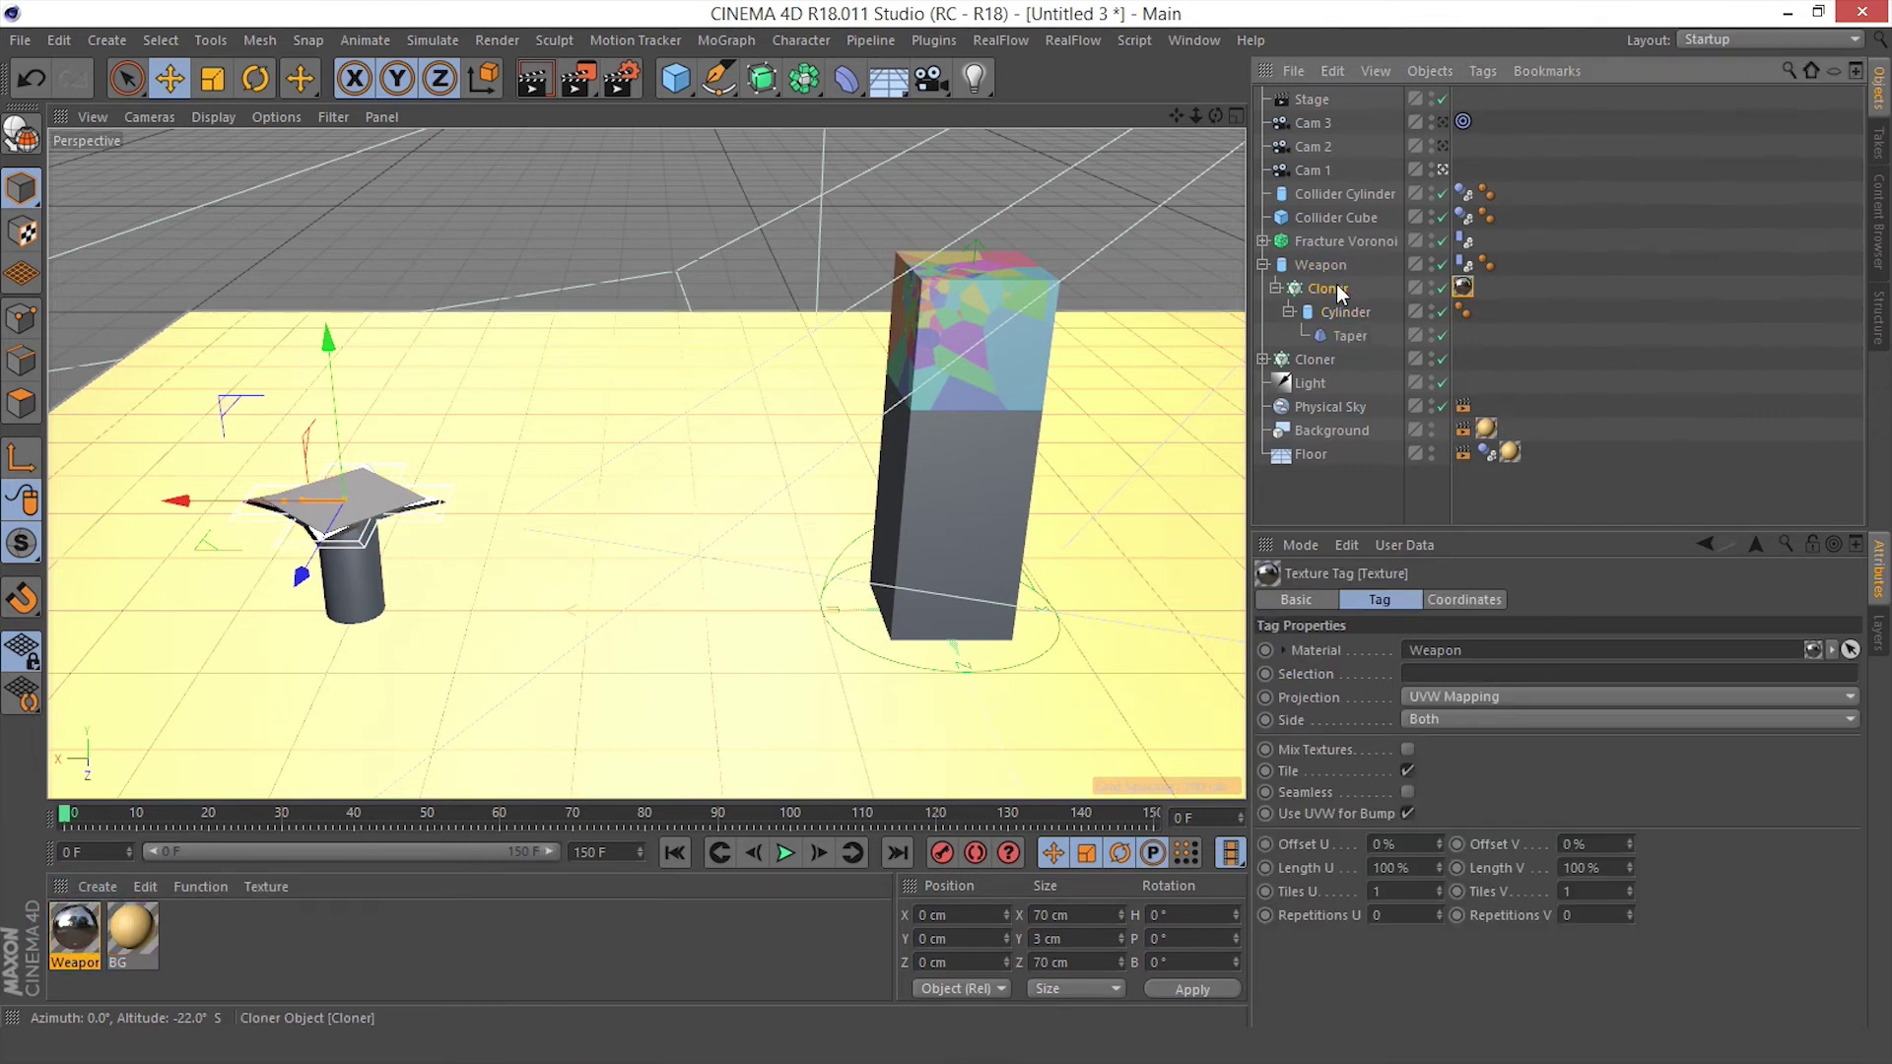
pyautogui.click(1336, 289)
pyautogui.click(1465, 288)
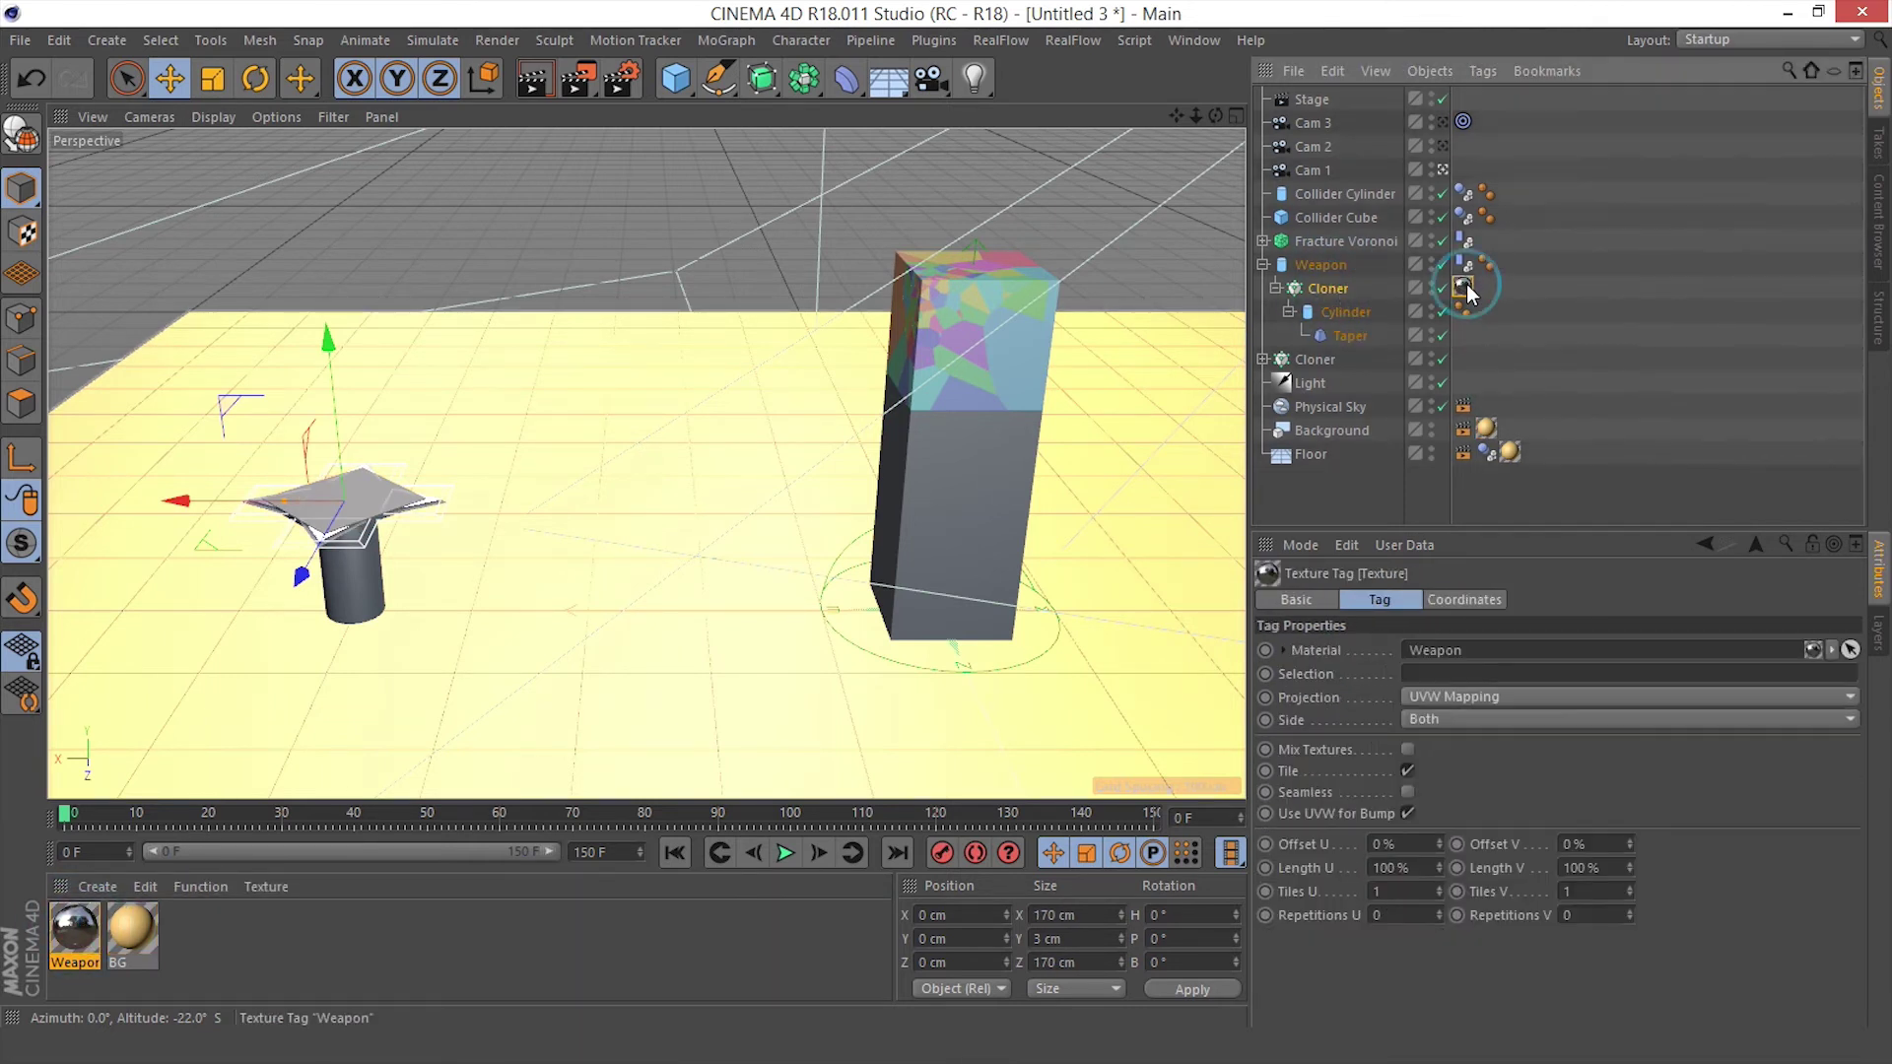
# Create another material named Weapon and disable its Color channel
pyautogui.doubleClick(259, 944)
pyautogui.doubleClick(67, 941)
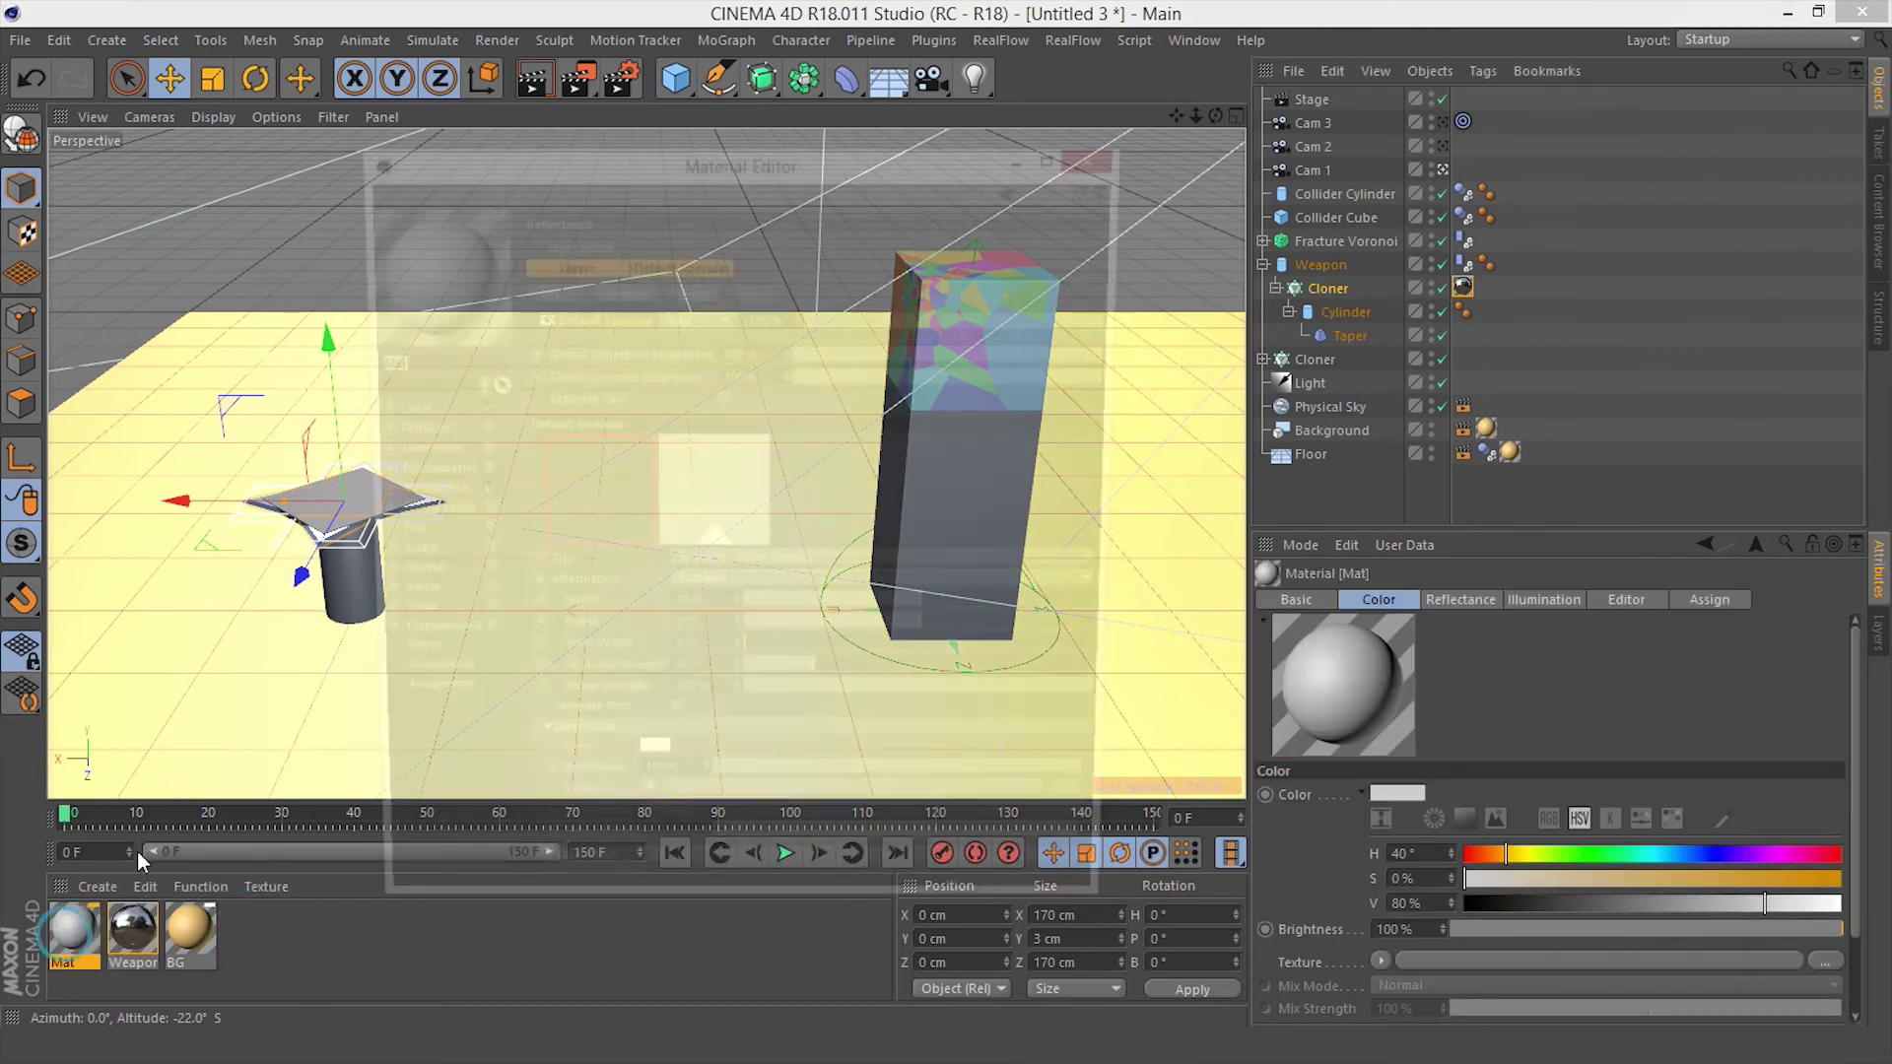
pyautogui.write('Weapon')
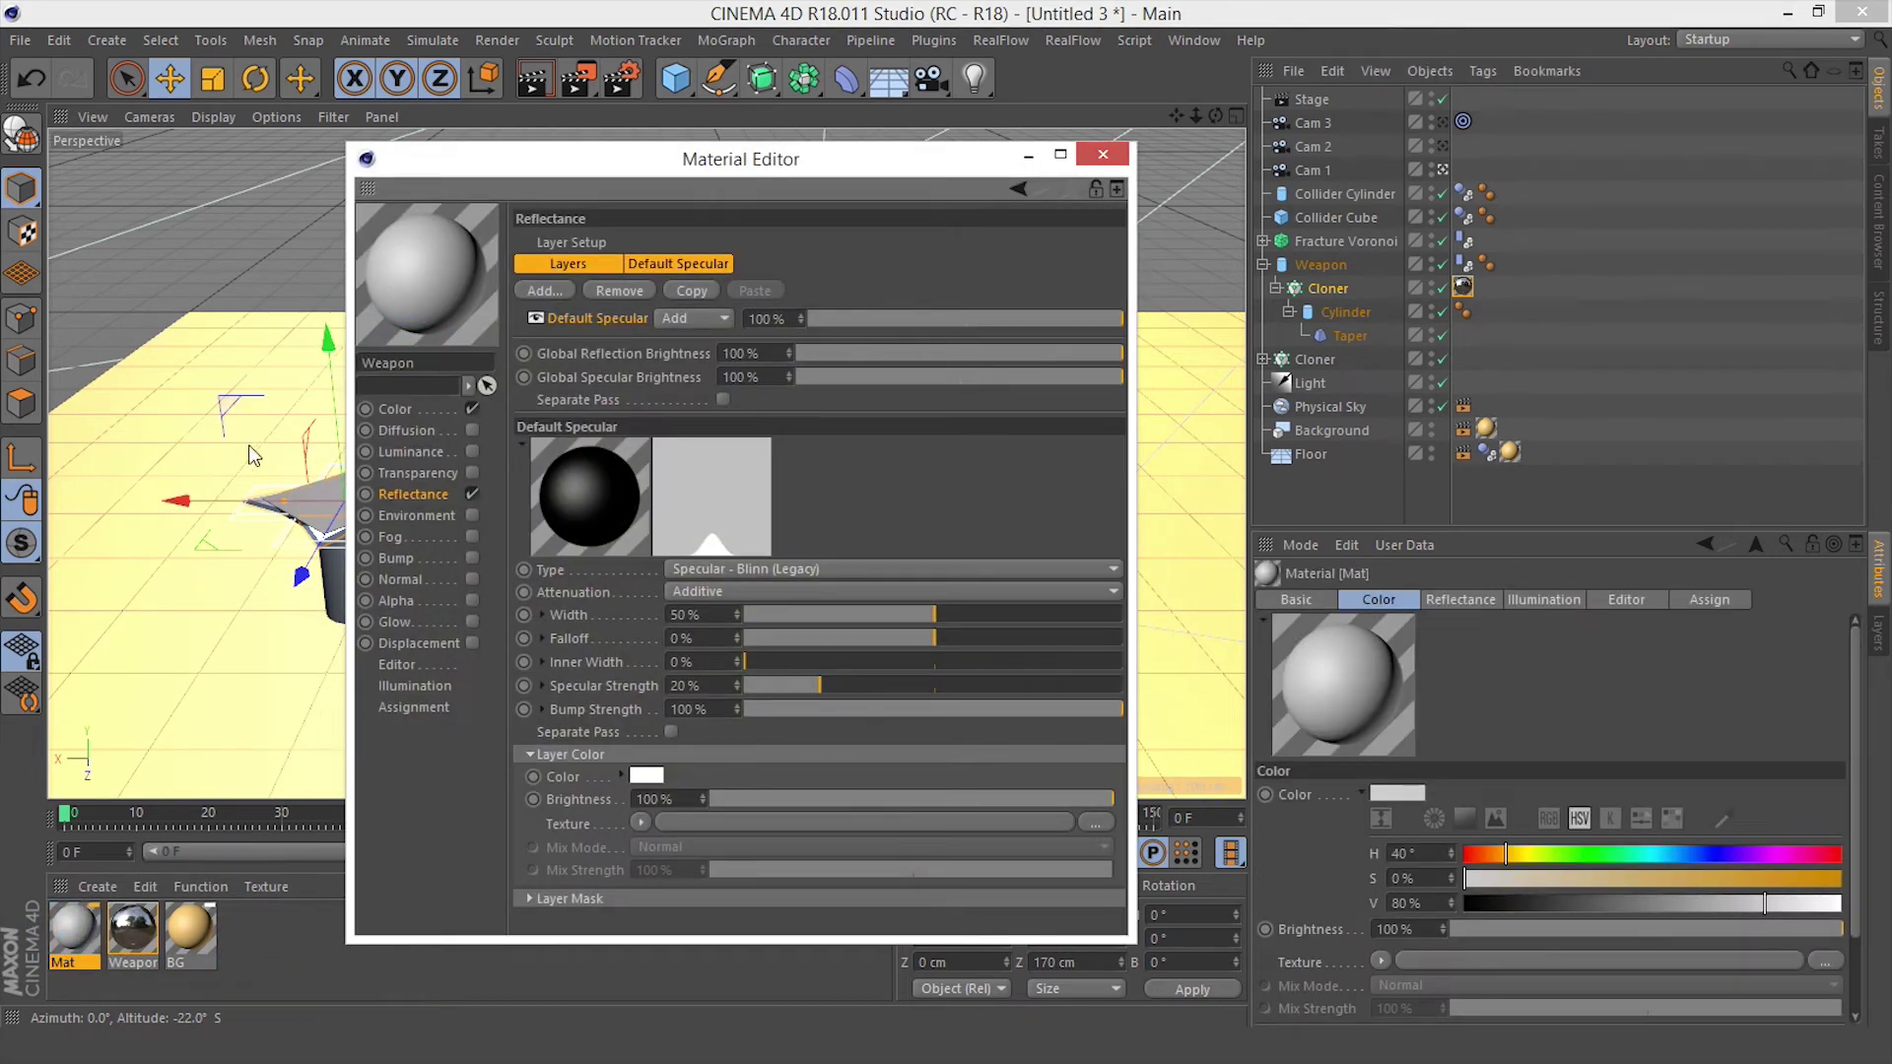
pyautogui.click(472, 408)
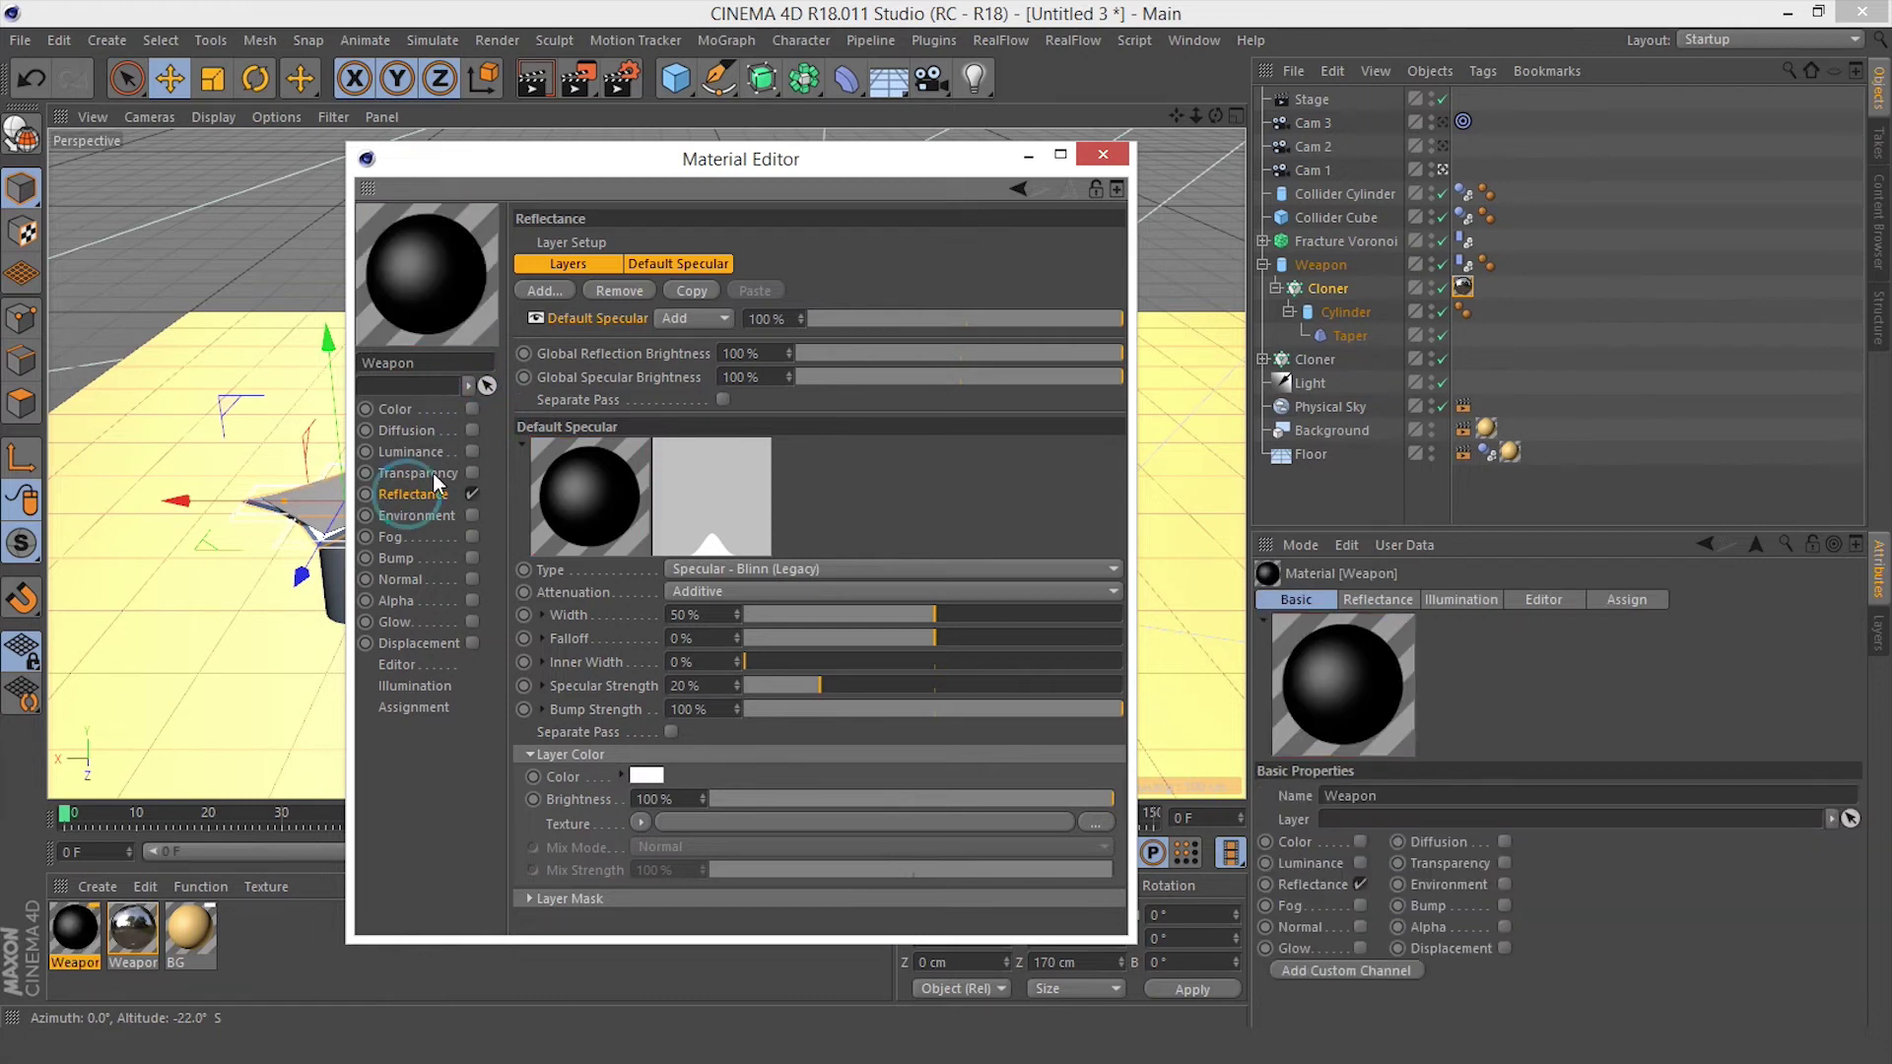
# Add a Reflection (Legacy) layer to the new Weapon material with Conductor Fresnel and the Magnesium Oxide preset, and close the material
pyautogui.click(545, 290)
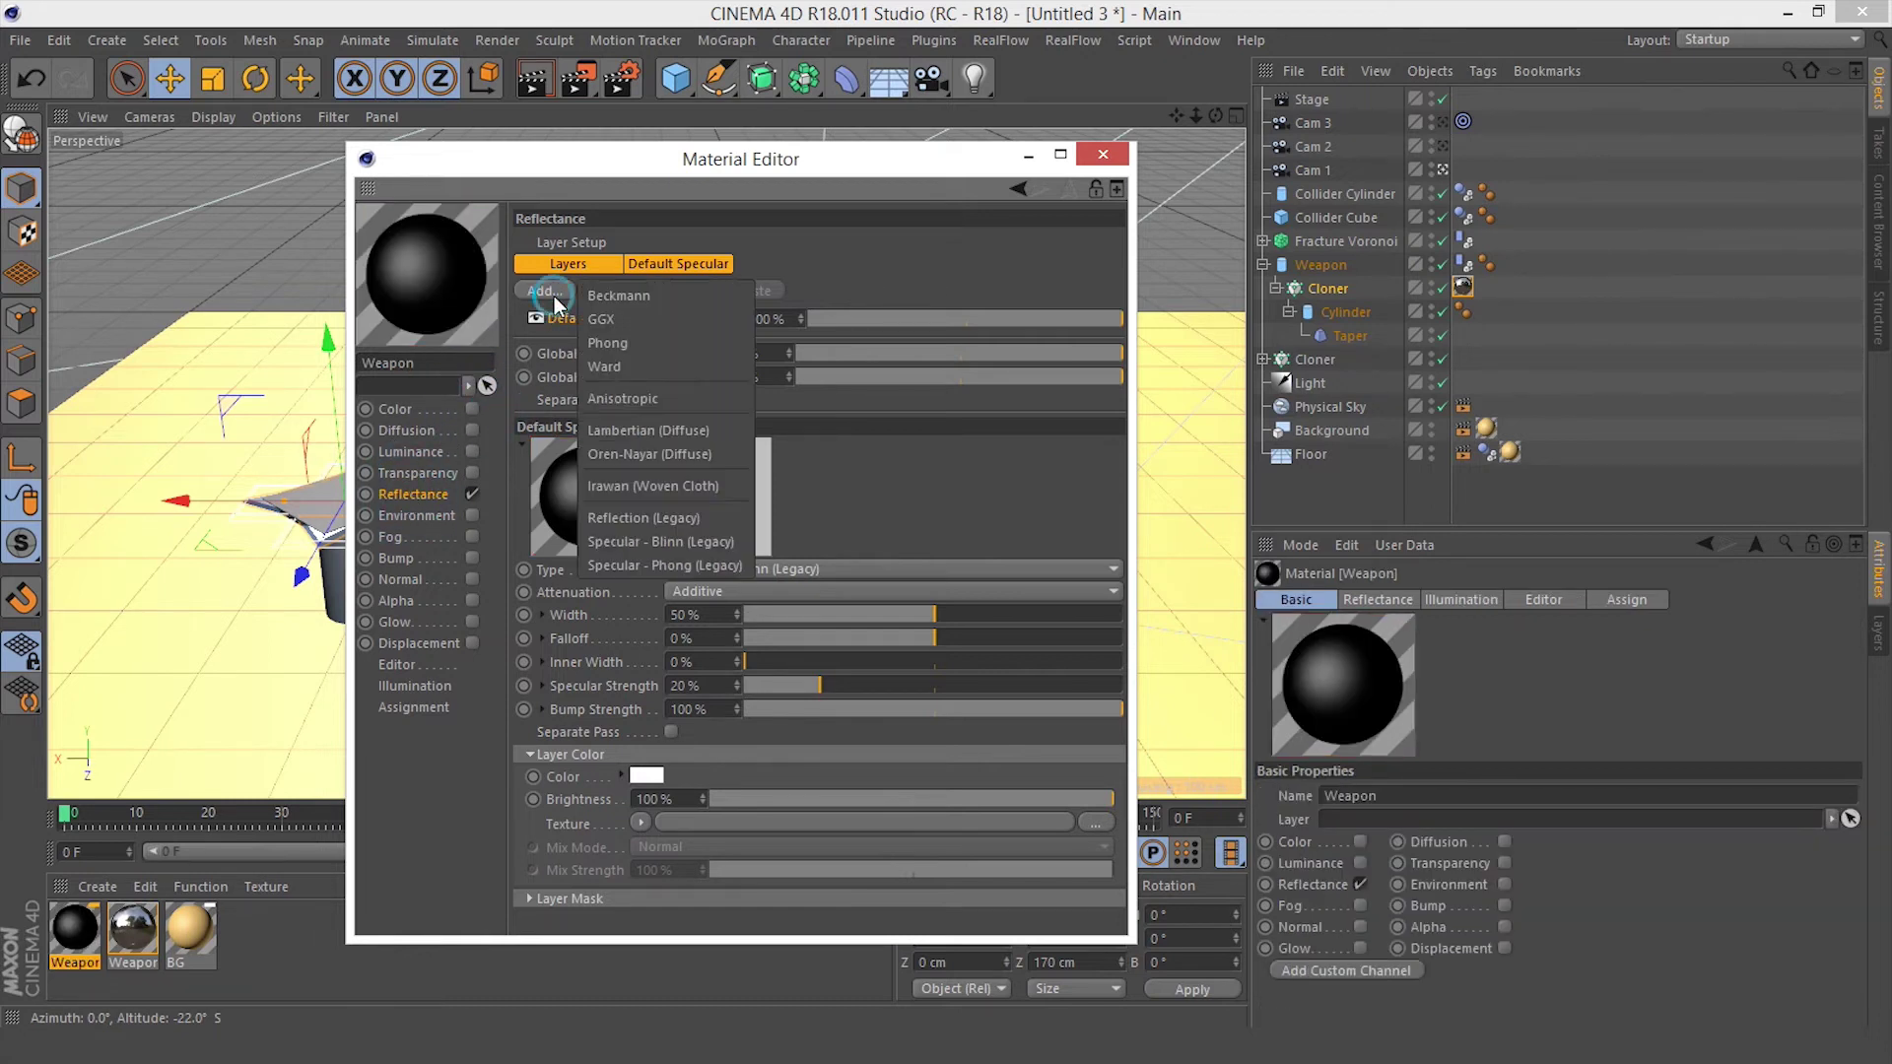
pyautogui.click(653, 508)
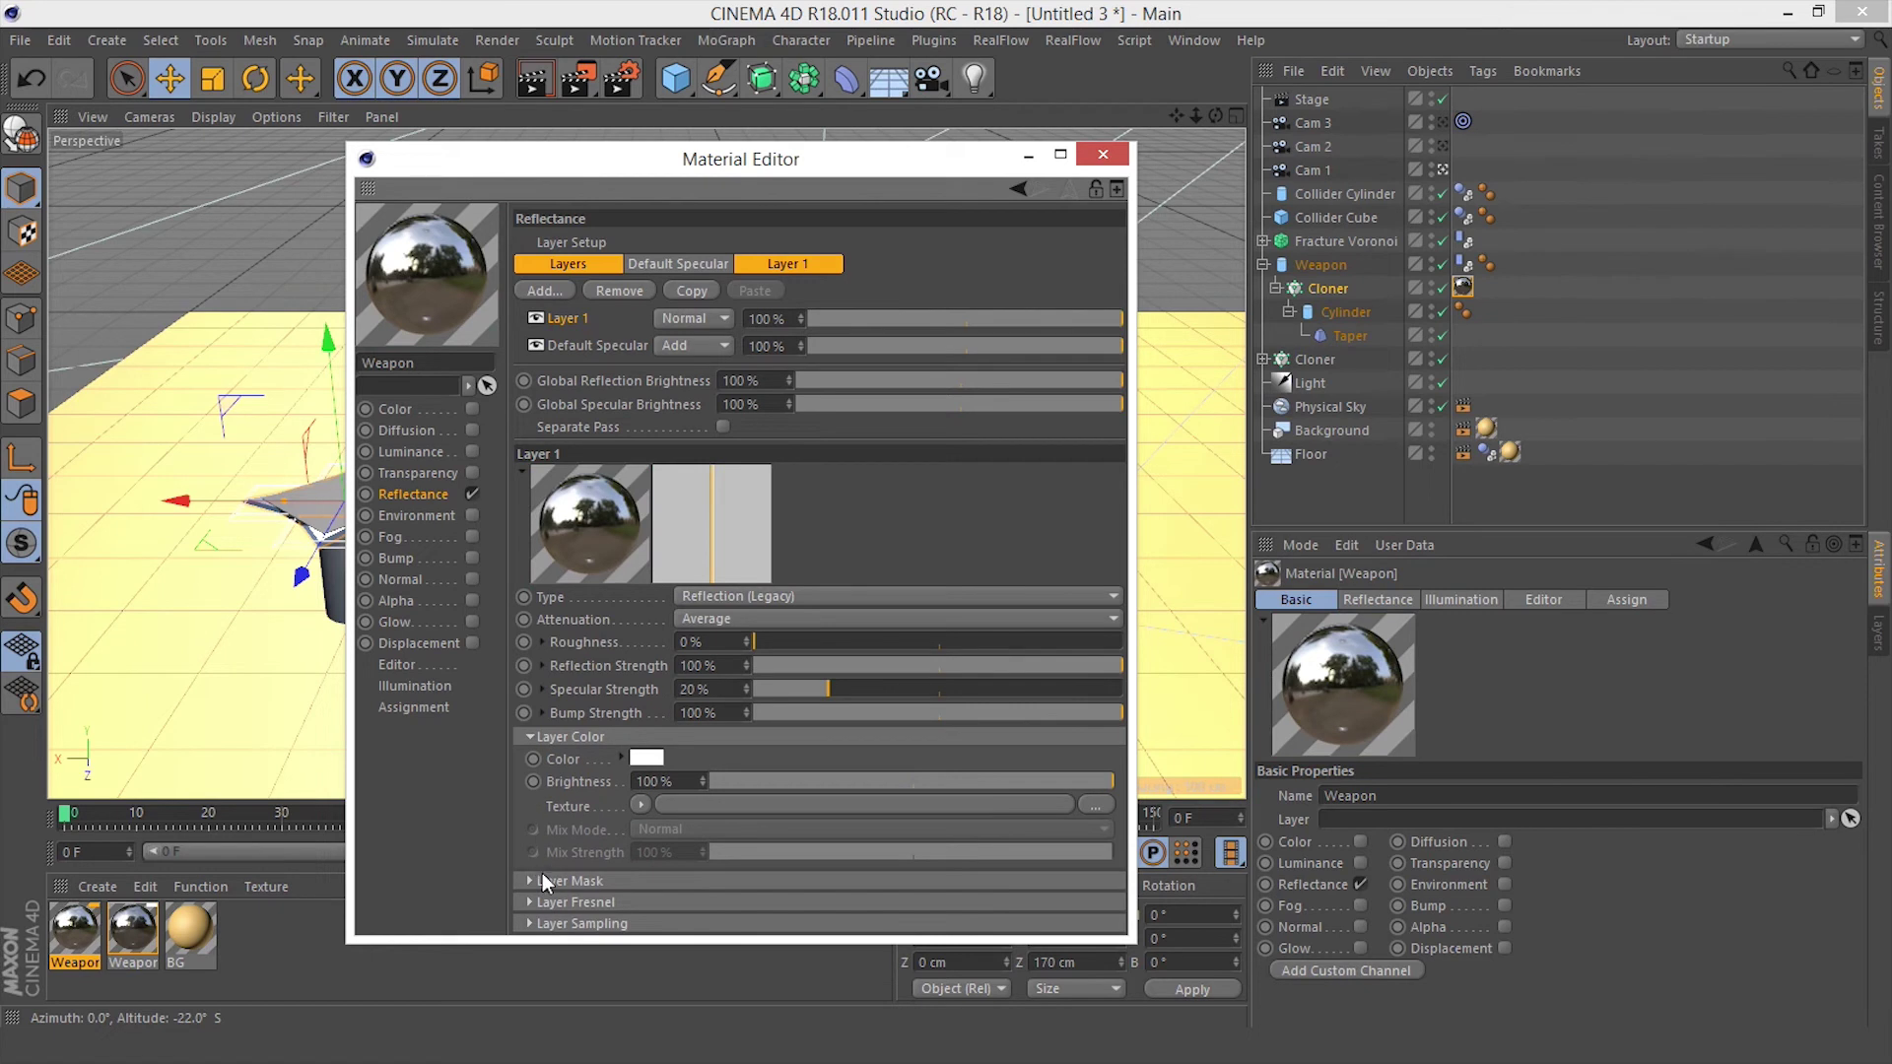
pyautogui.click(566, 901)
pyautogui.scroll(-5, 619, 758)
pyautogui.click(648, 785)
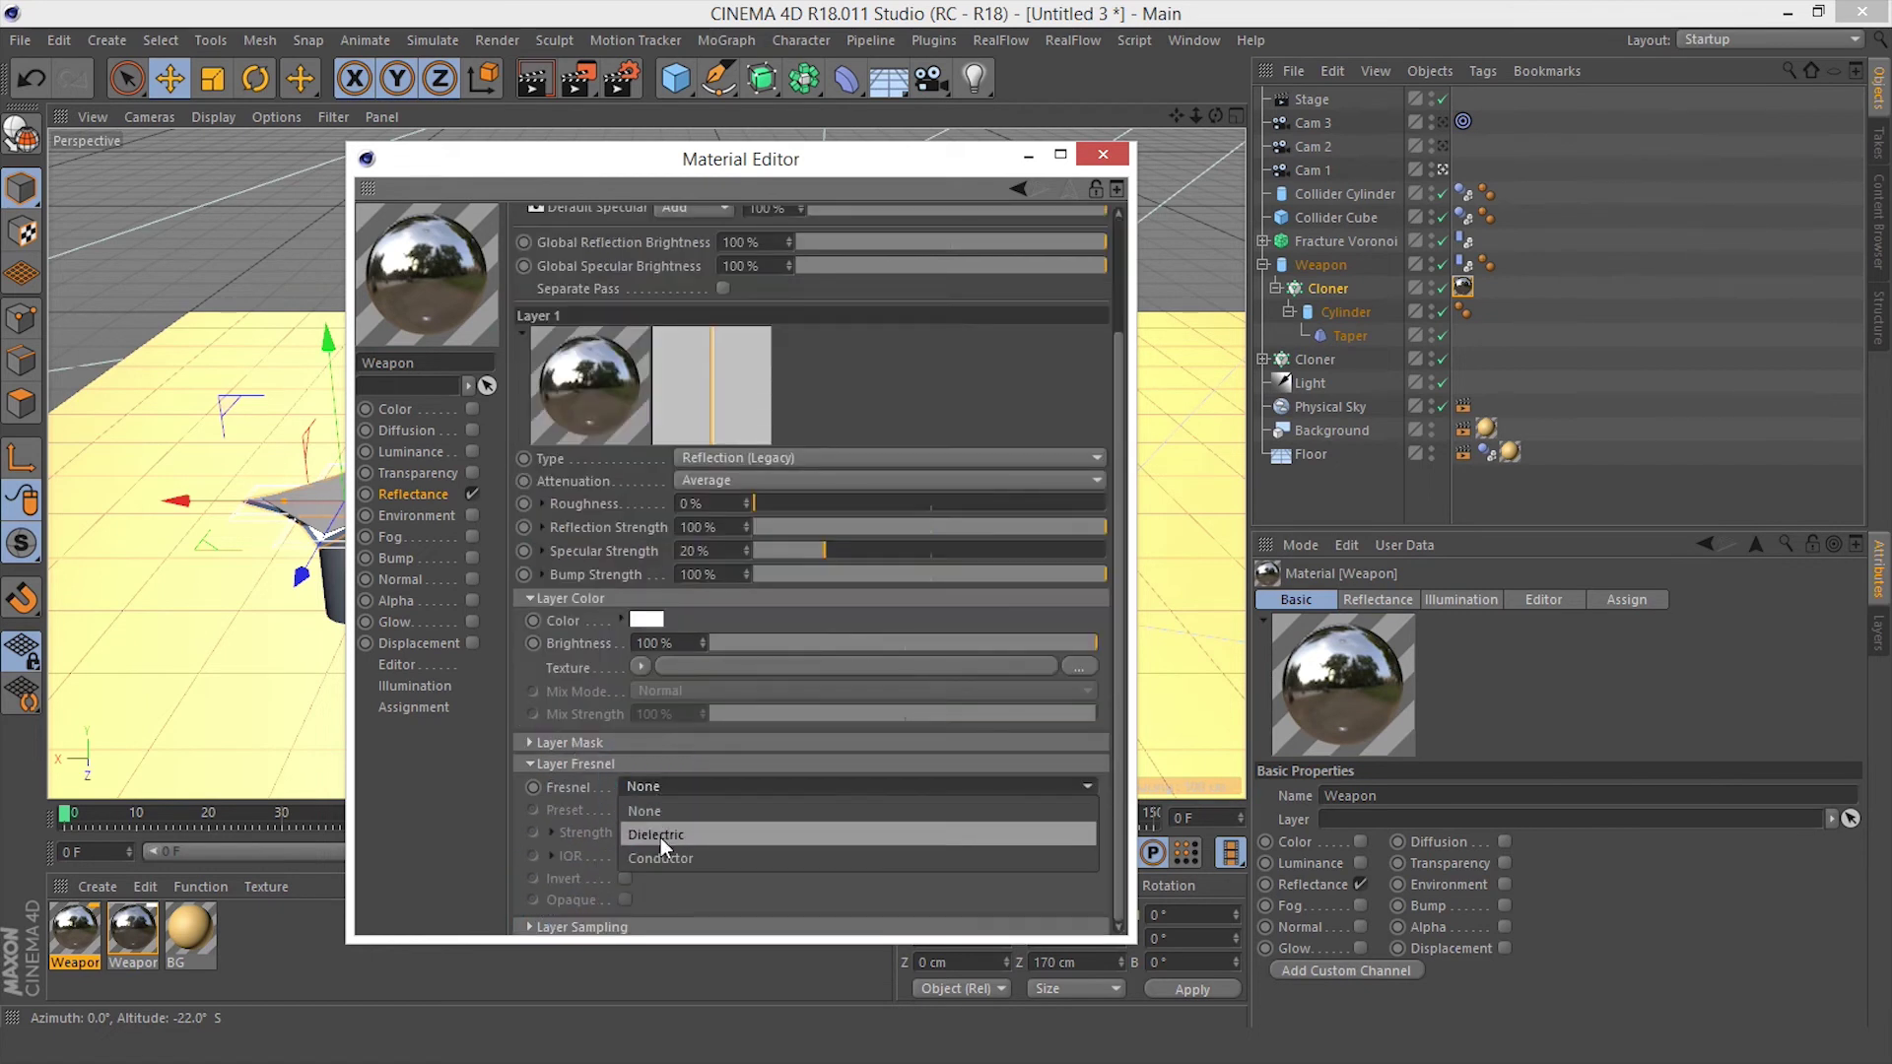
pyautogui.click(660, 853)
pyautogui.scroll(-1, 547, 677)
pyautogui.click(670, 785)
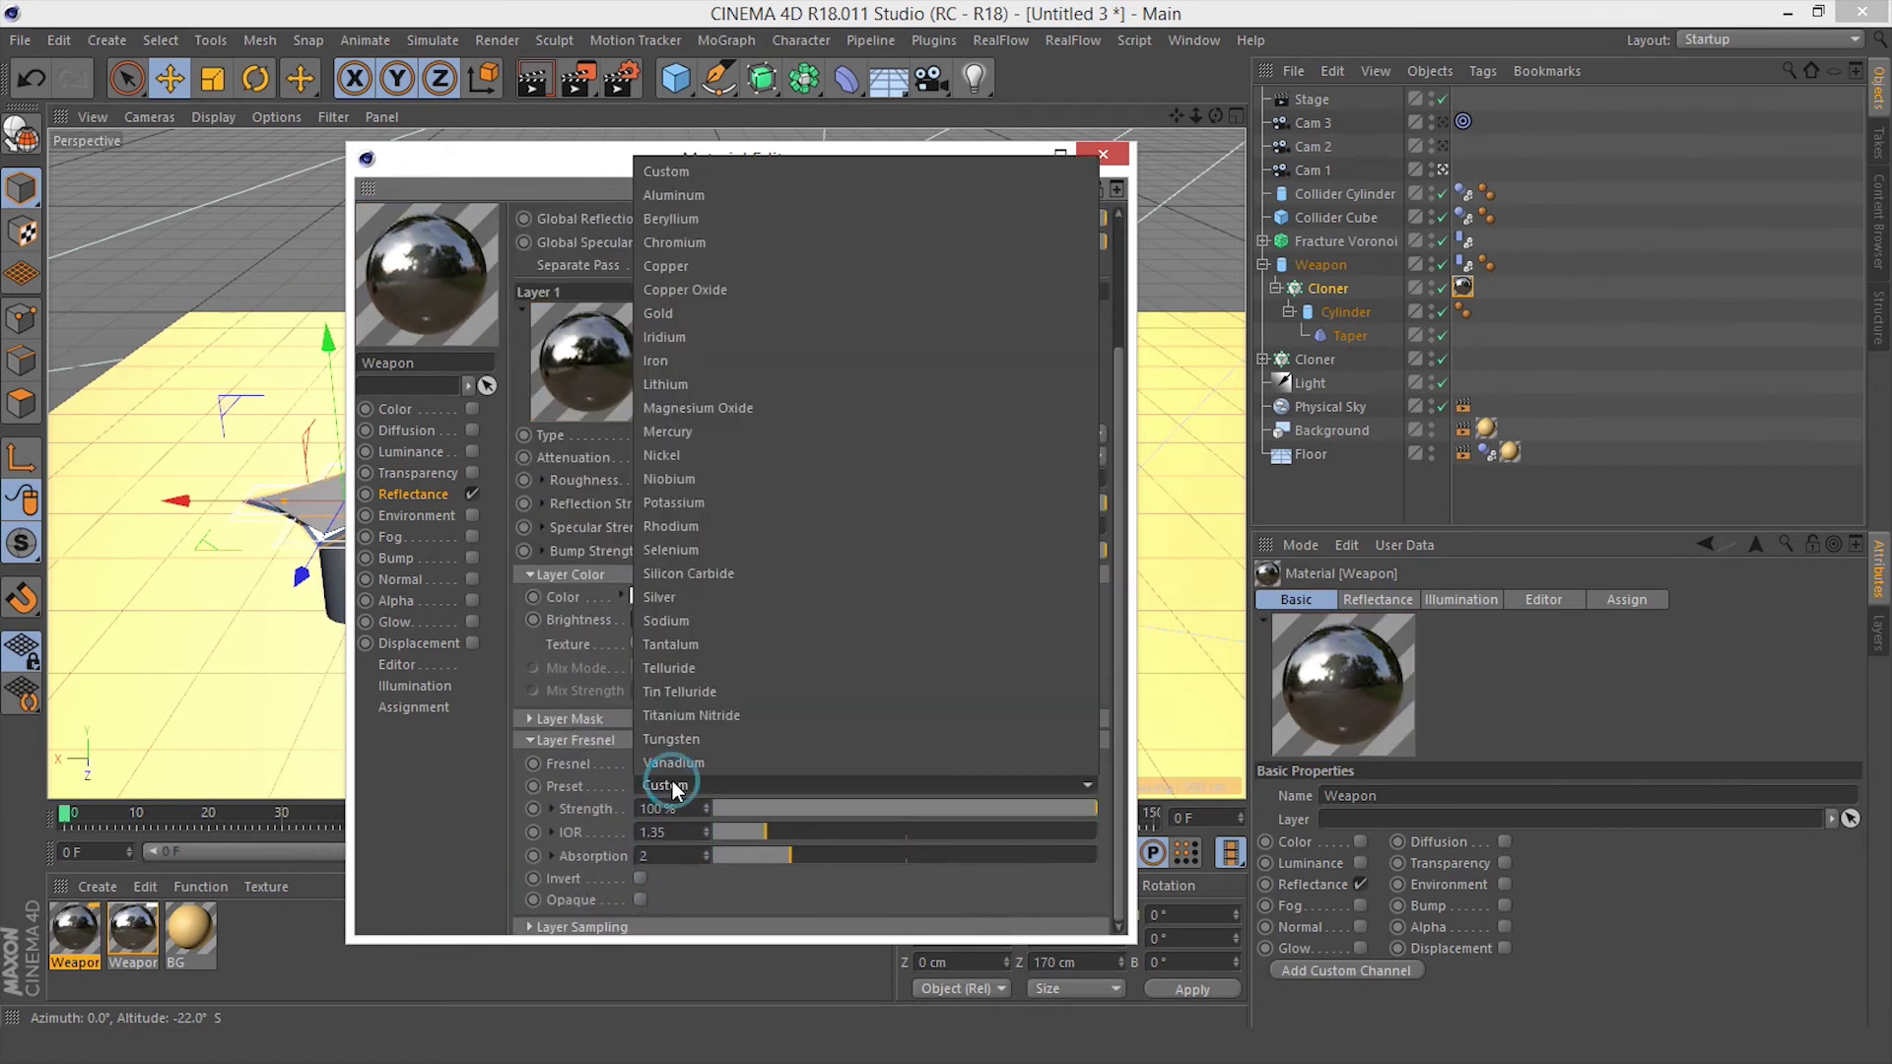
pyautogui.click(752, 412)
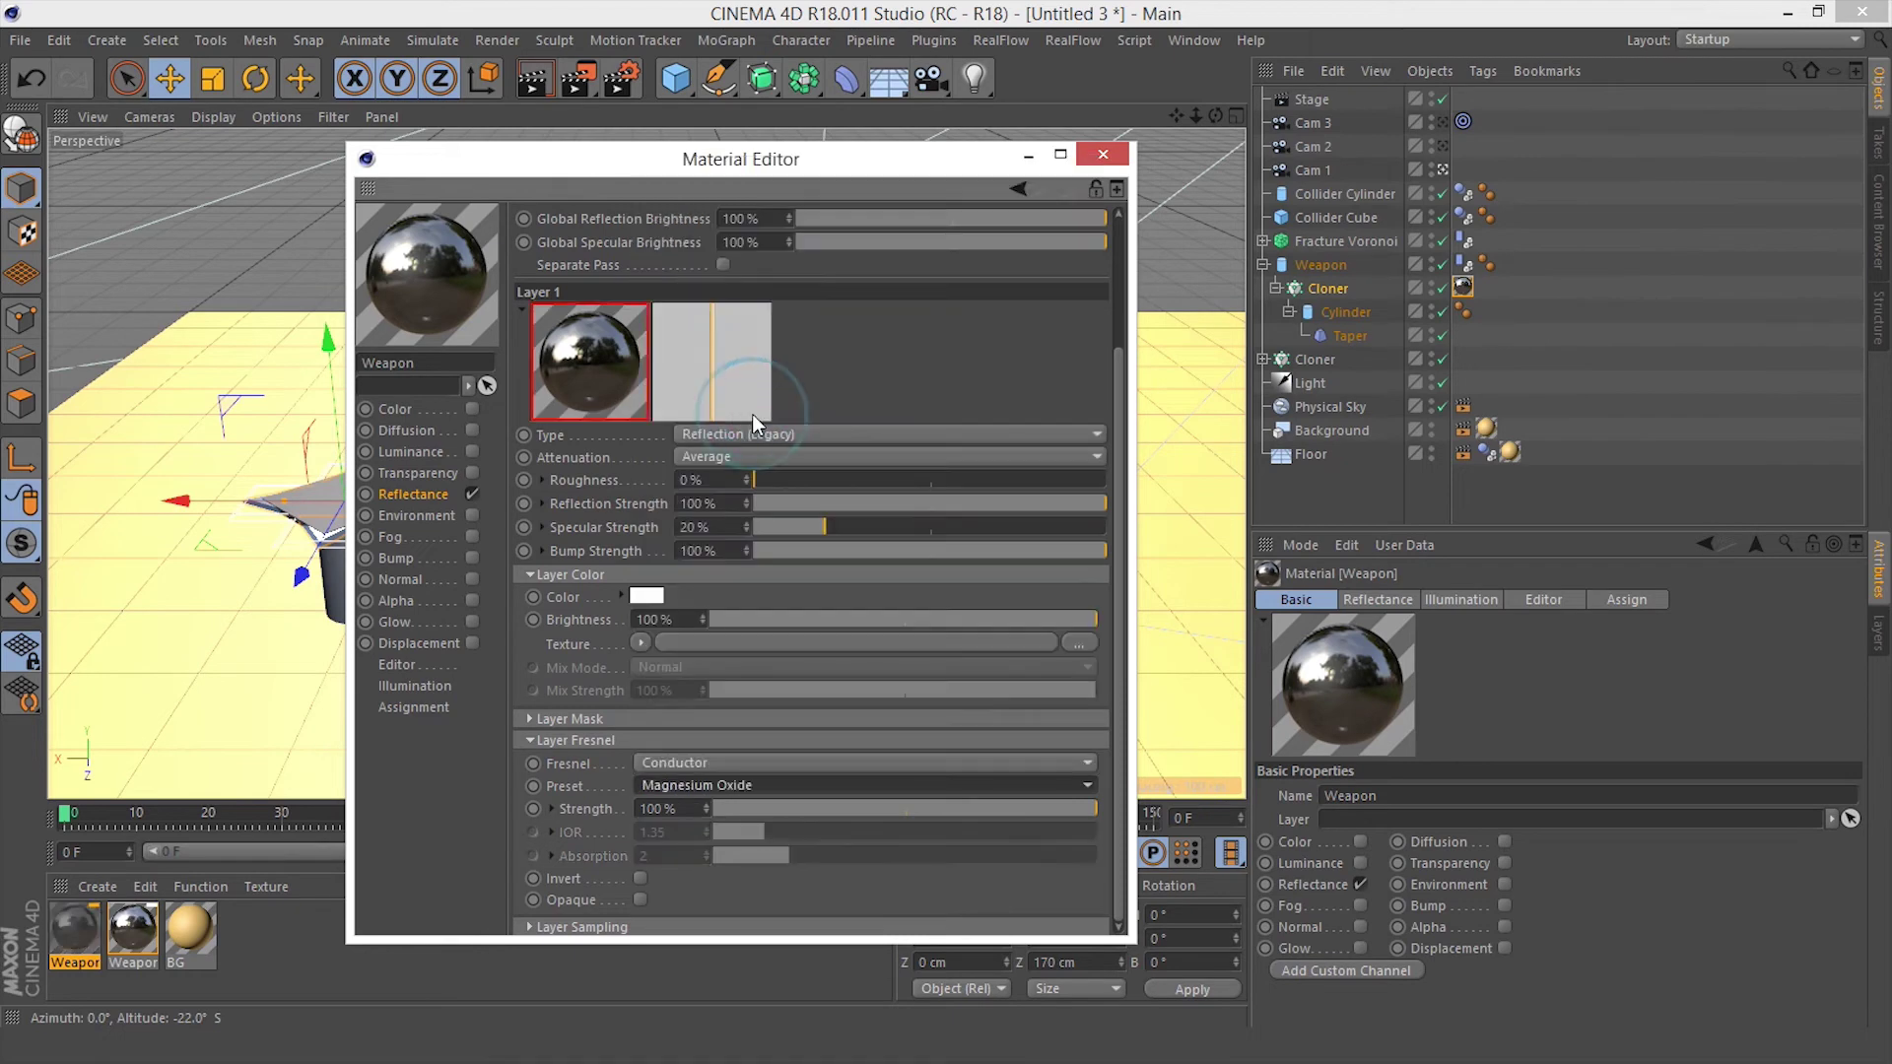
pyautogui.click(1100, 159)
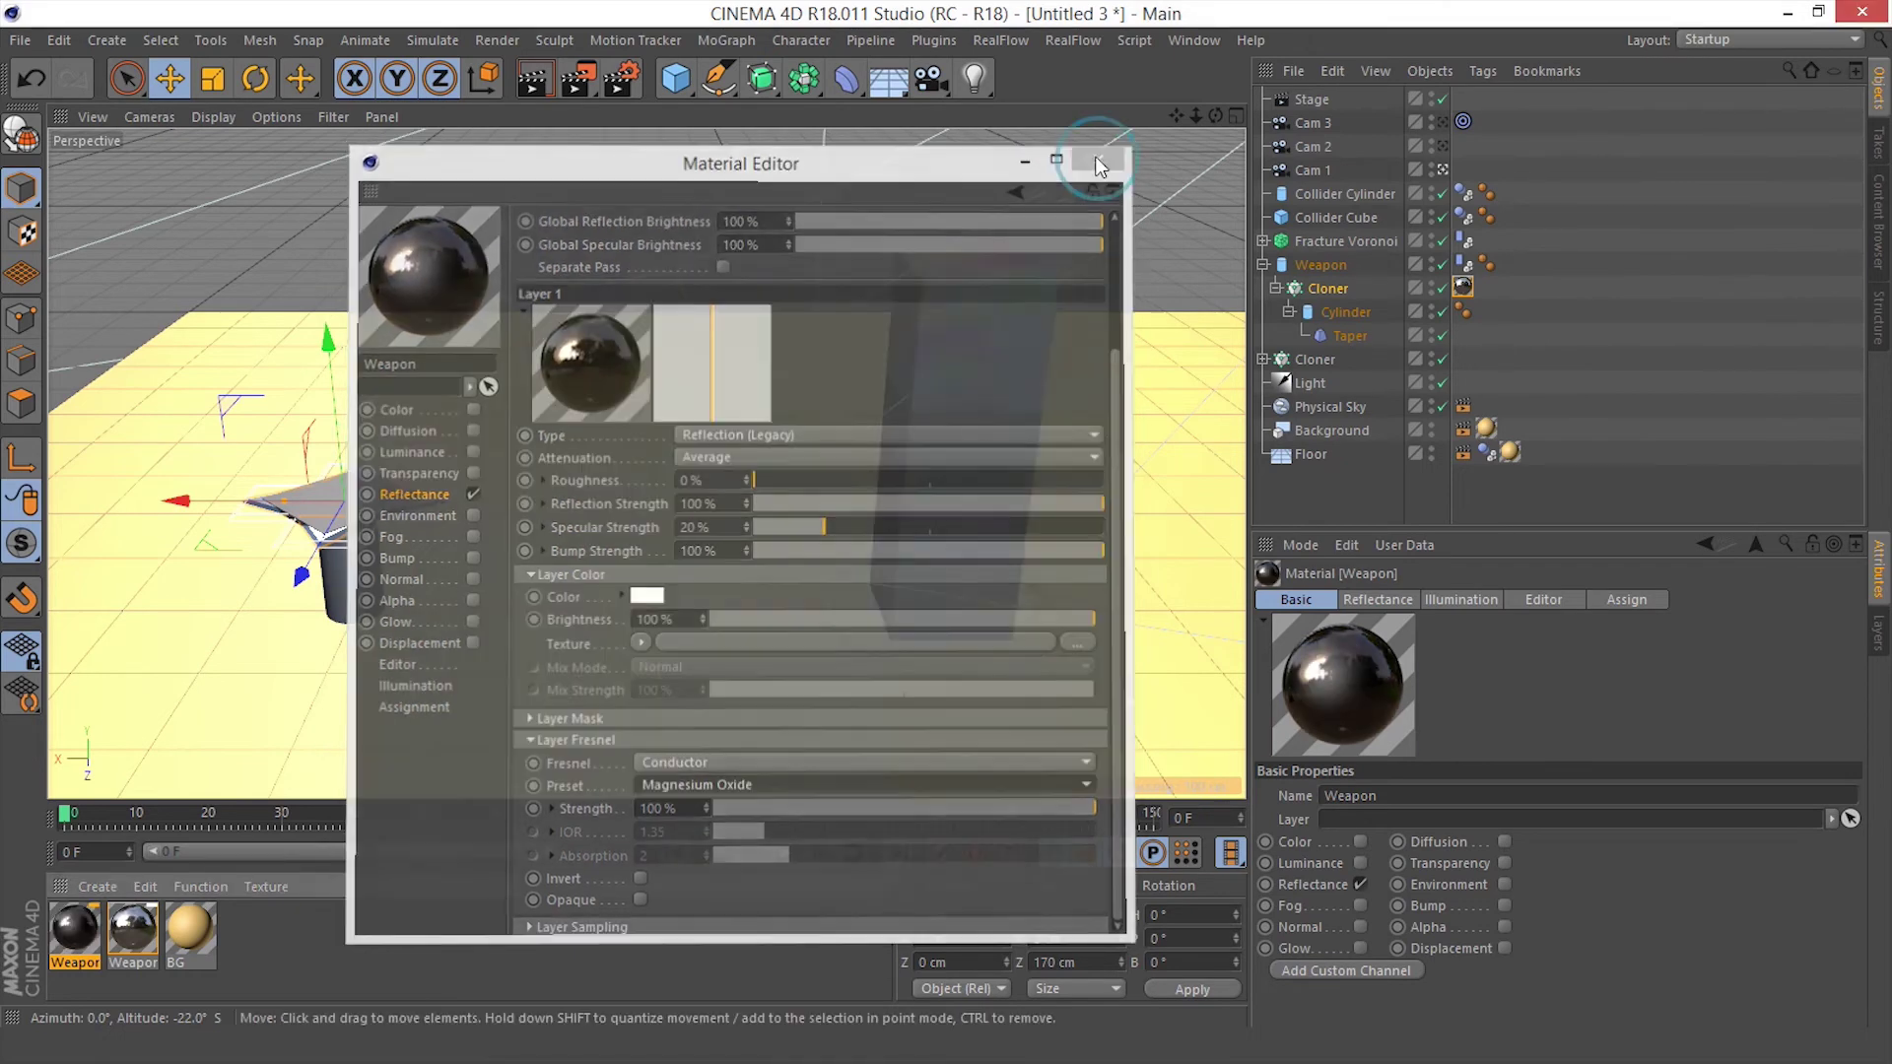
# Apply the Magnesium Oxide Weapon material to the Weapon object and create a new blank material
pyautogui.moveTo(87, 931); pyautogui.dragTo(1317, 258)
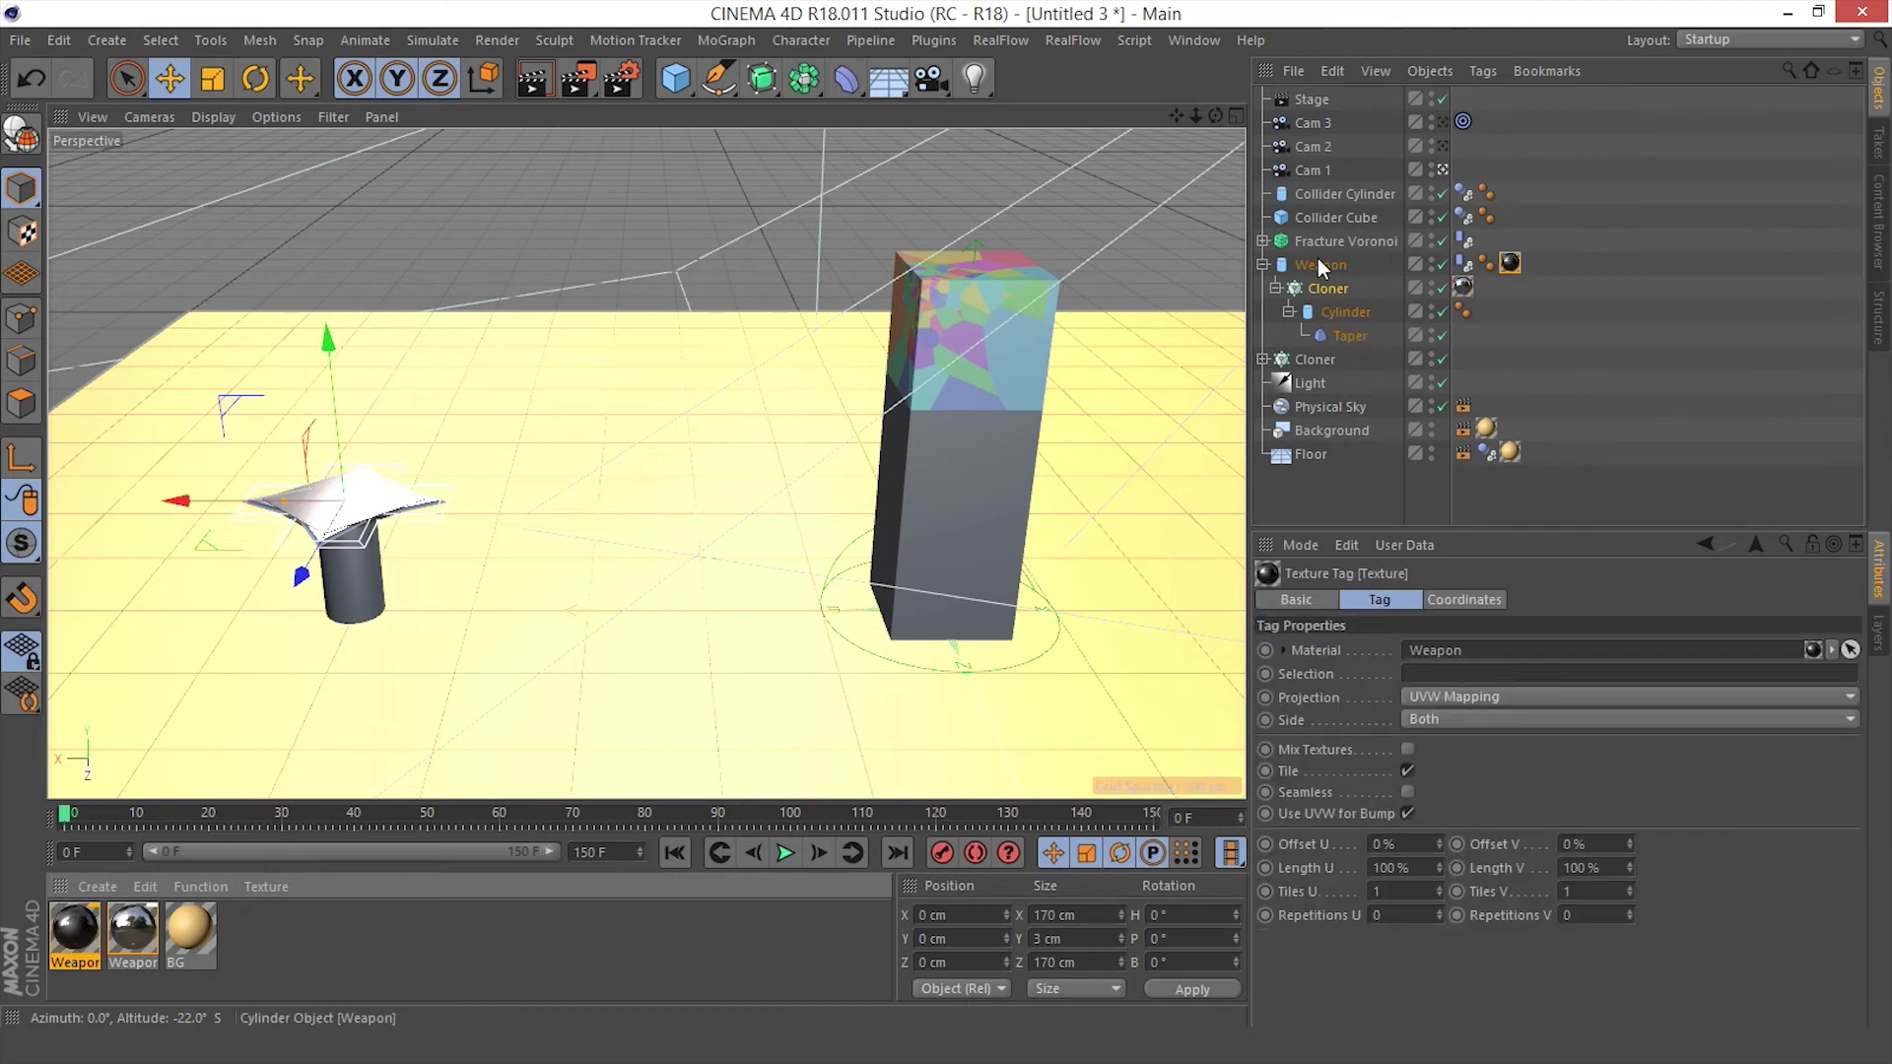
pyautogui.click(291, 938)
pyautogui.doubleClick(296, 943)
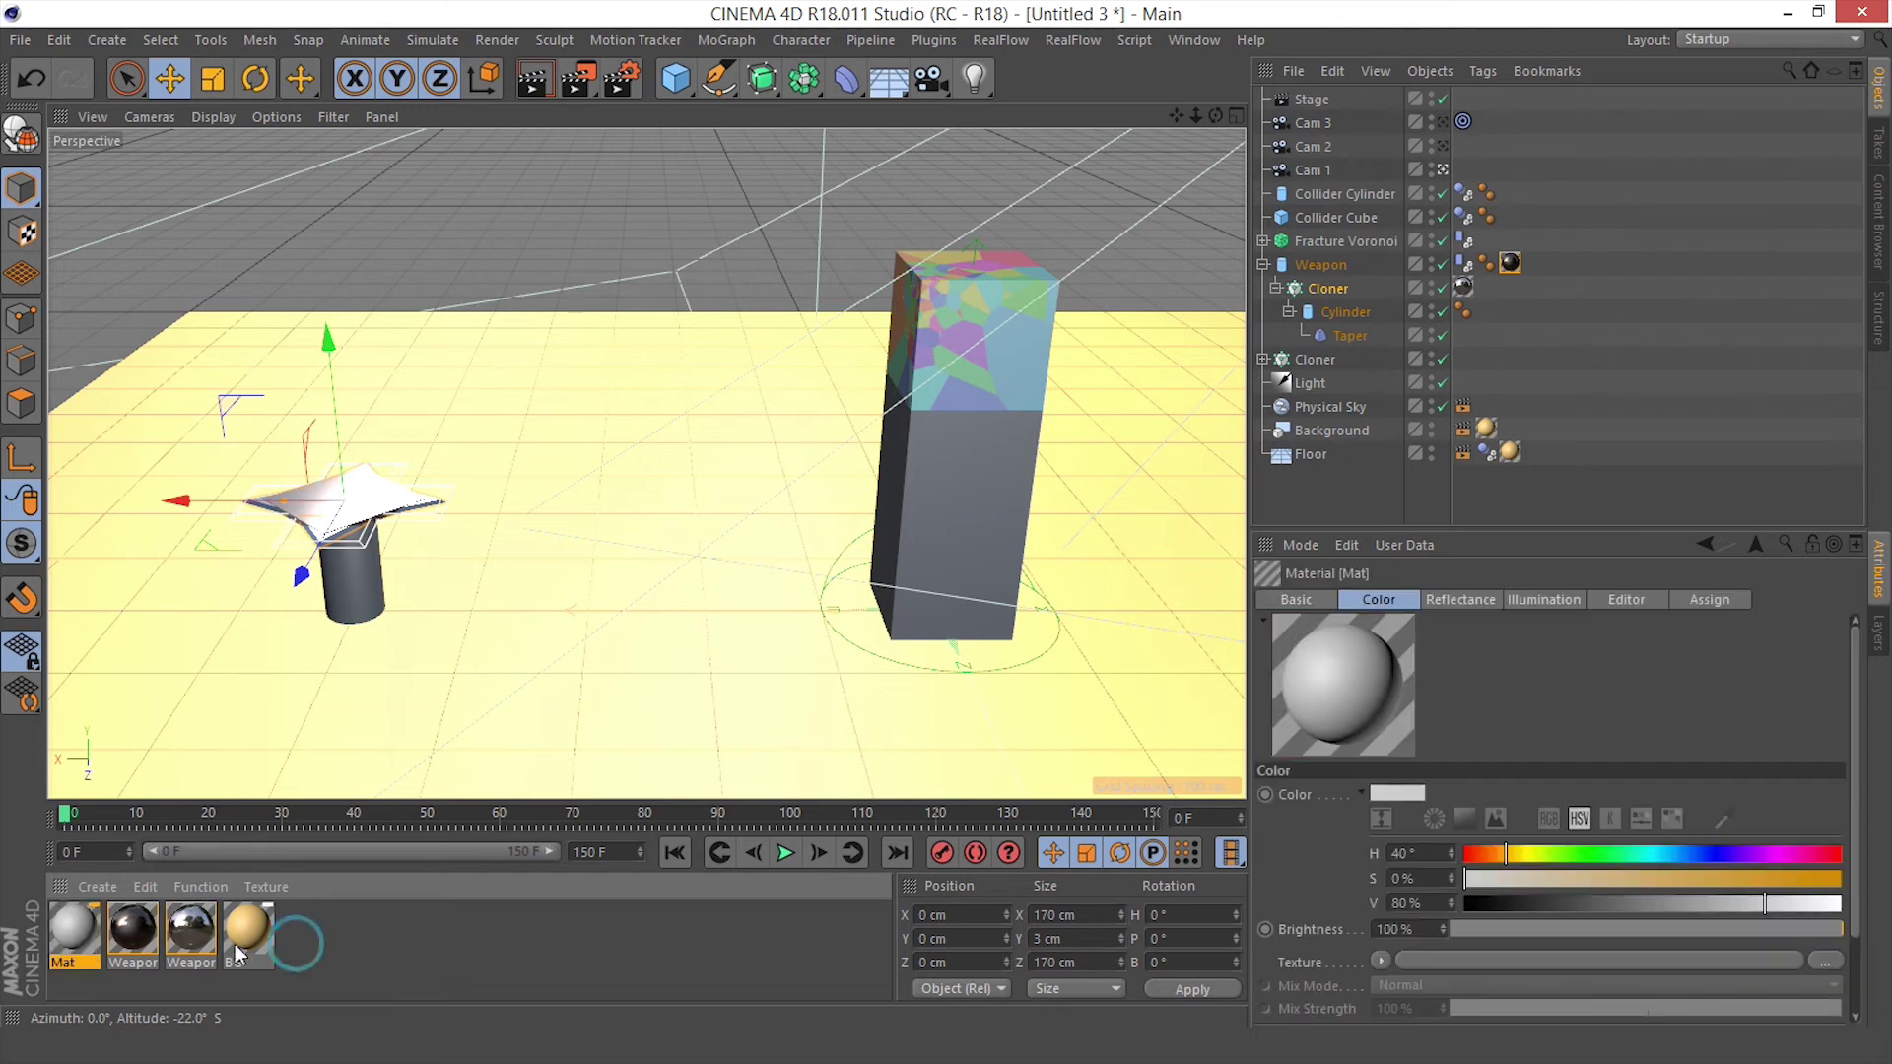
# Apply the Magnesium Oxide Weapon material to the Collider Cube and move its texture tag to the Collider Cylinder
pyautogui.click(143, 936)
pyautogui.moveTo(145, 938); pyautogui.dragTo(1355, 222)
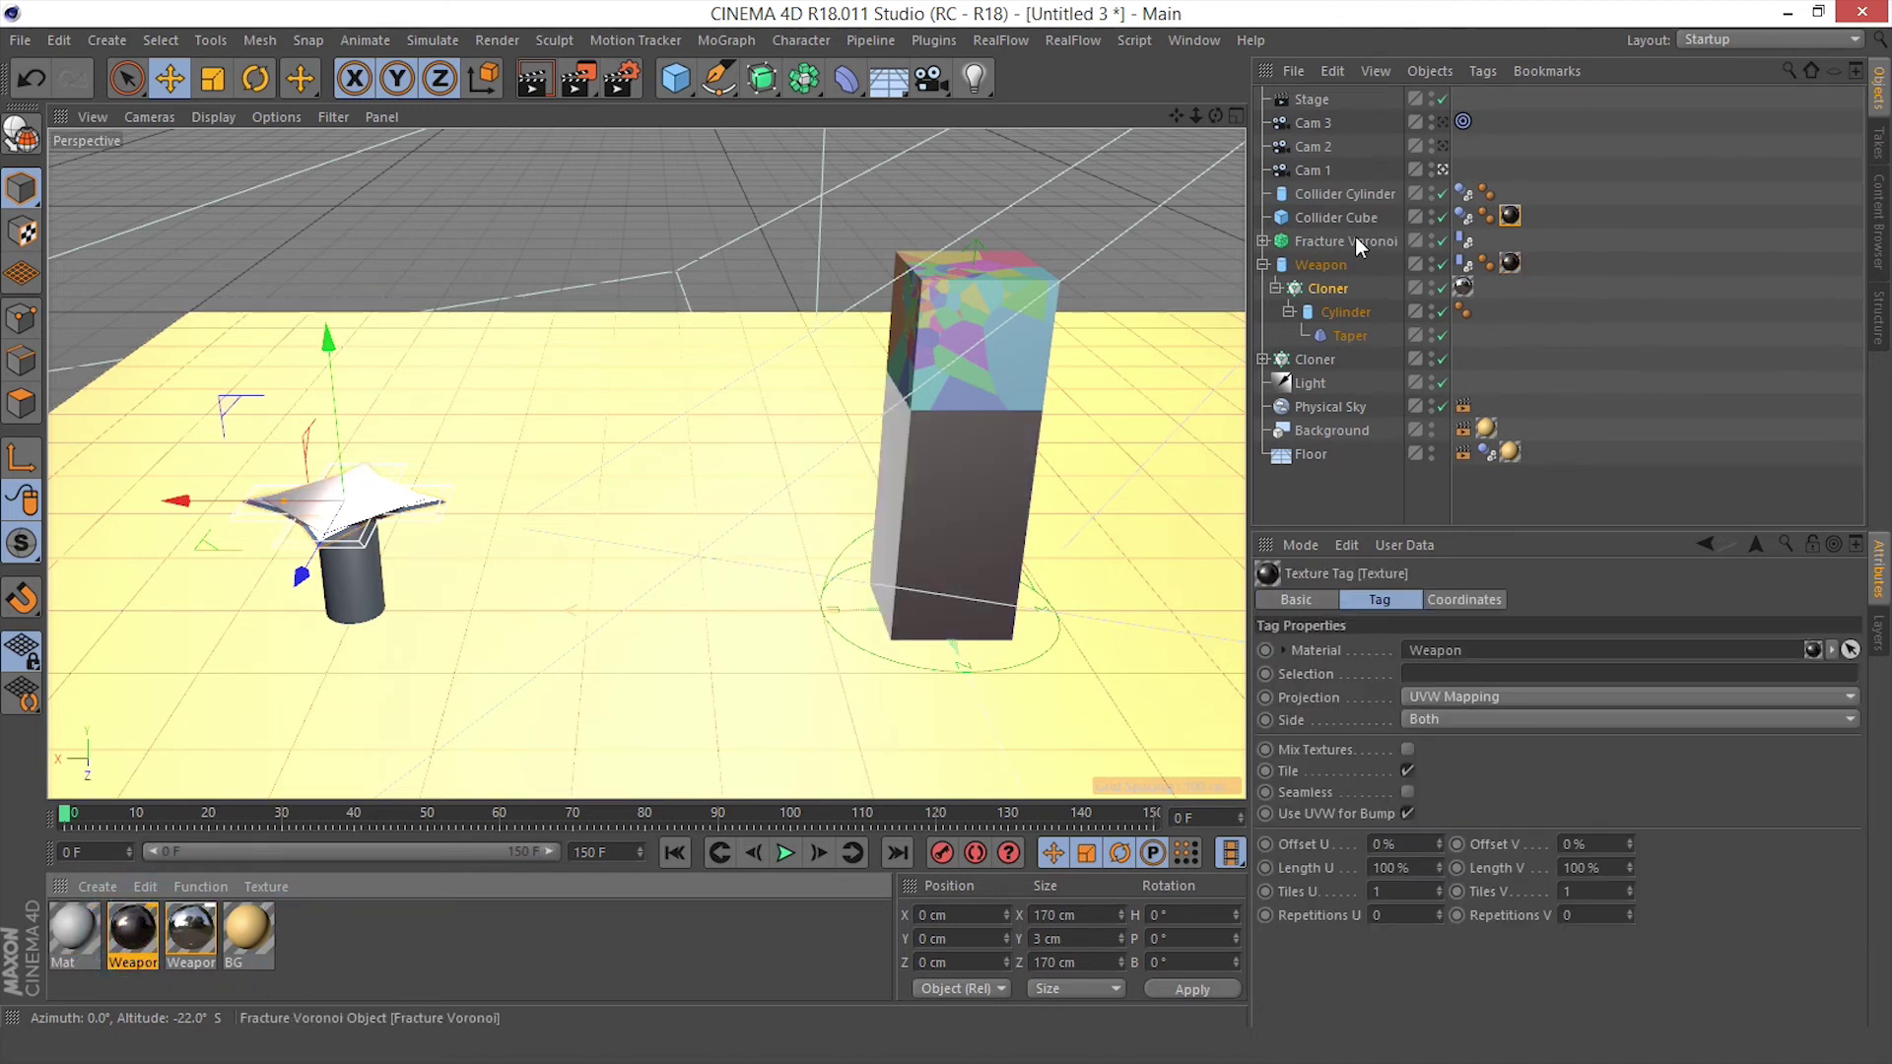
pyautogui.click(1510, 215)
pyautogui.moveTo(1510, 216); pyautogui.dragTo(1358, 194)
pyautogui.click(1357, 194)
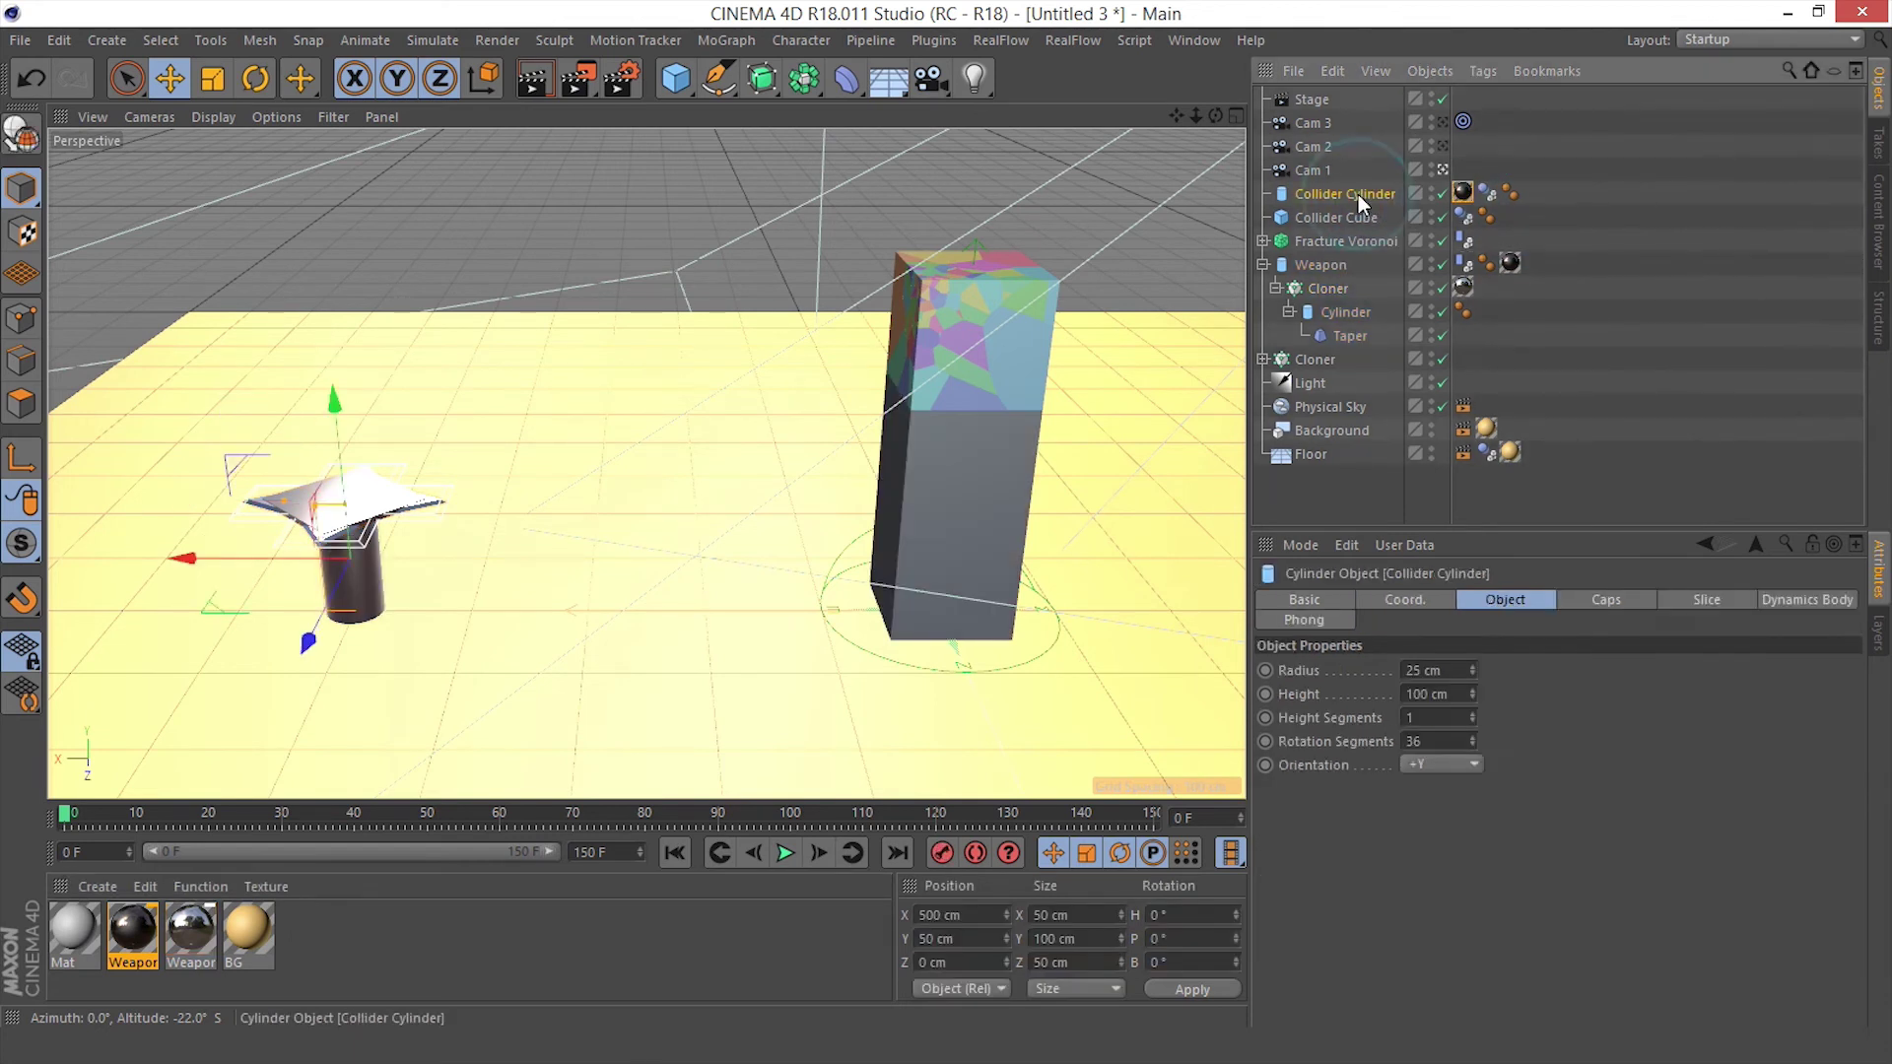
pyautogui.click(1462, 192)
# Rename the blank material Voronoi Inside and show its Color channel settings
pyautogui.doubleClick(74, 922)
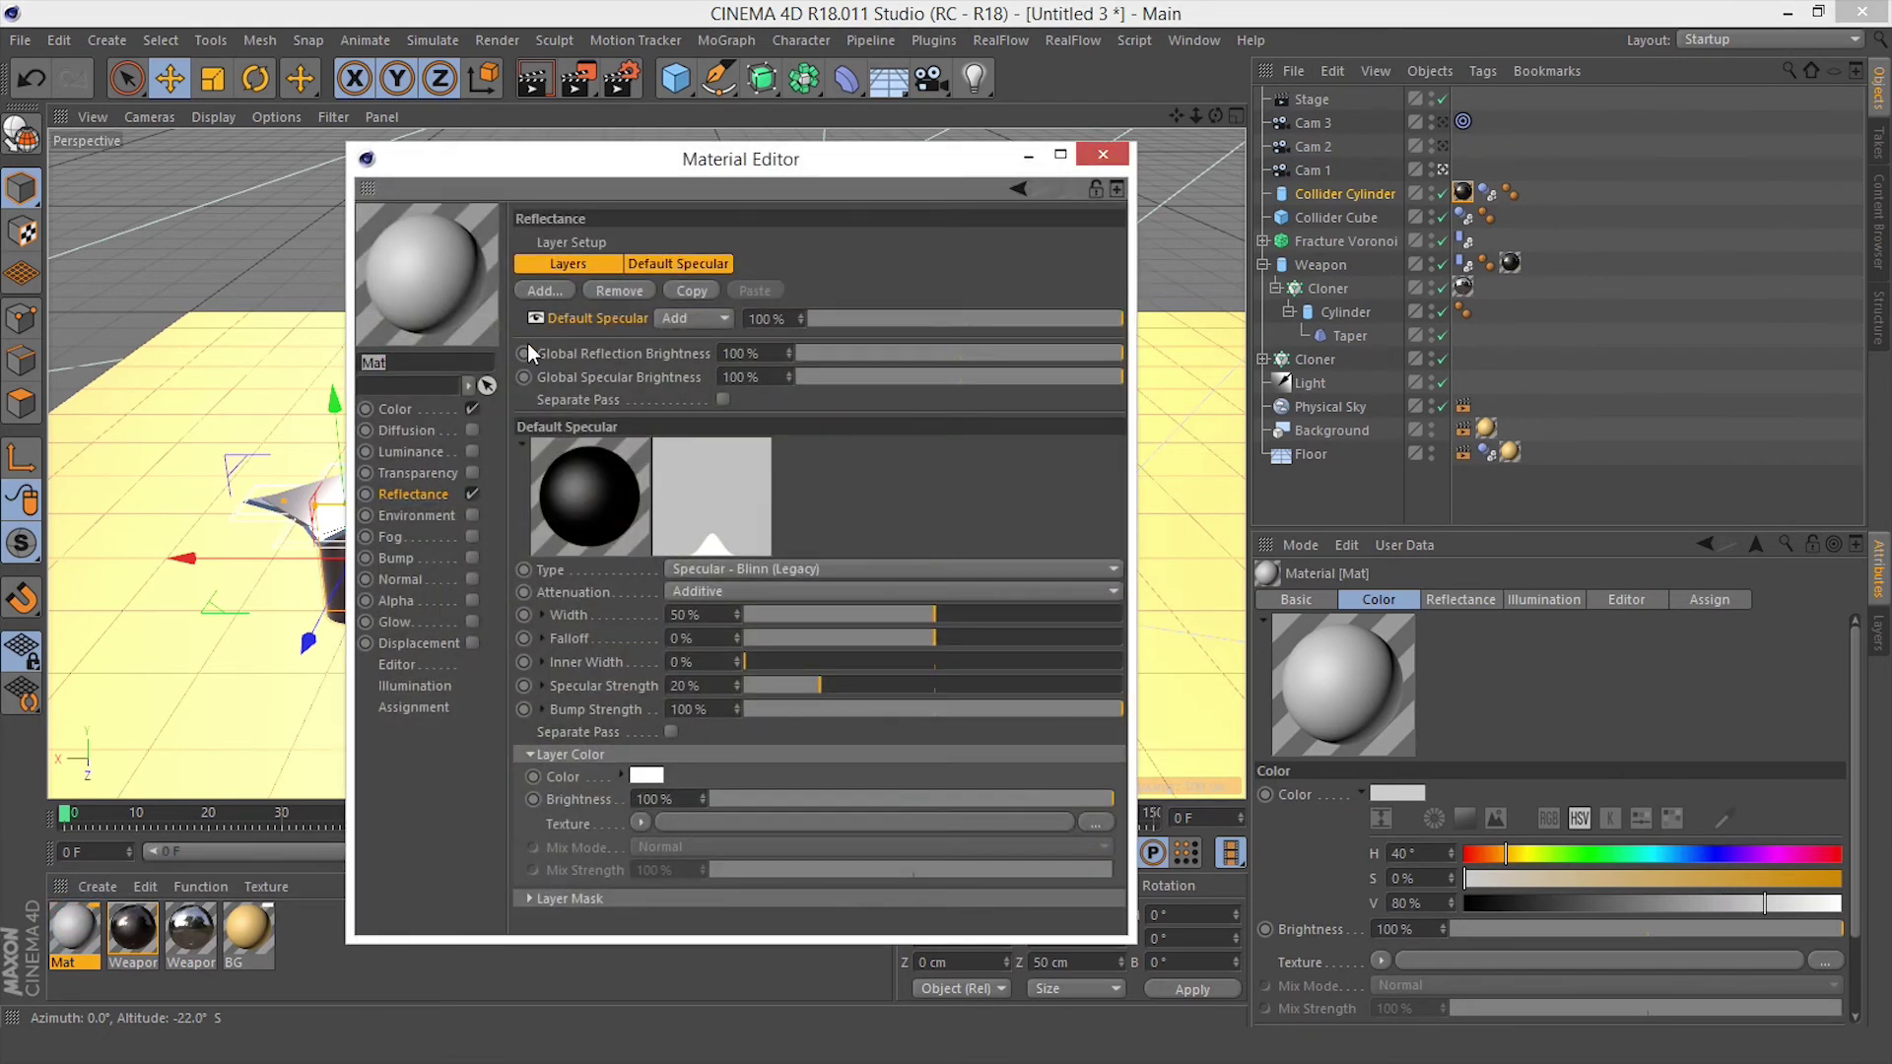
pyautogui.click(393, 409)
pyautogui.moveTo(441, 363); pyautogui.dragTo(323, 372)
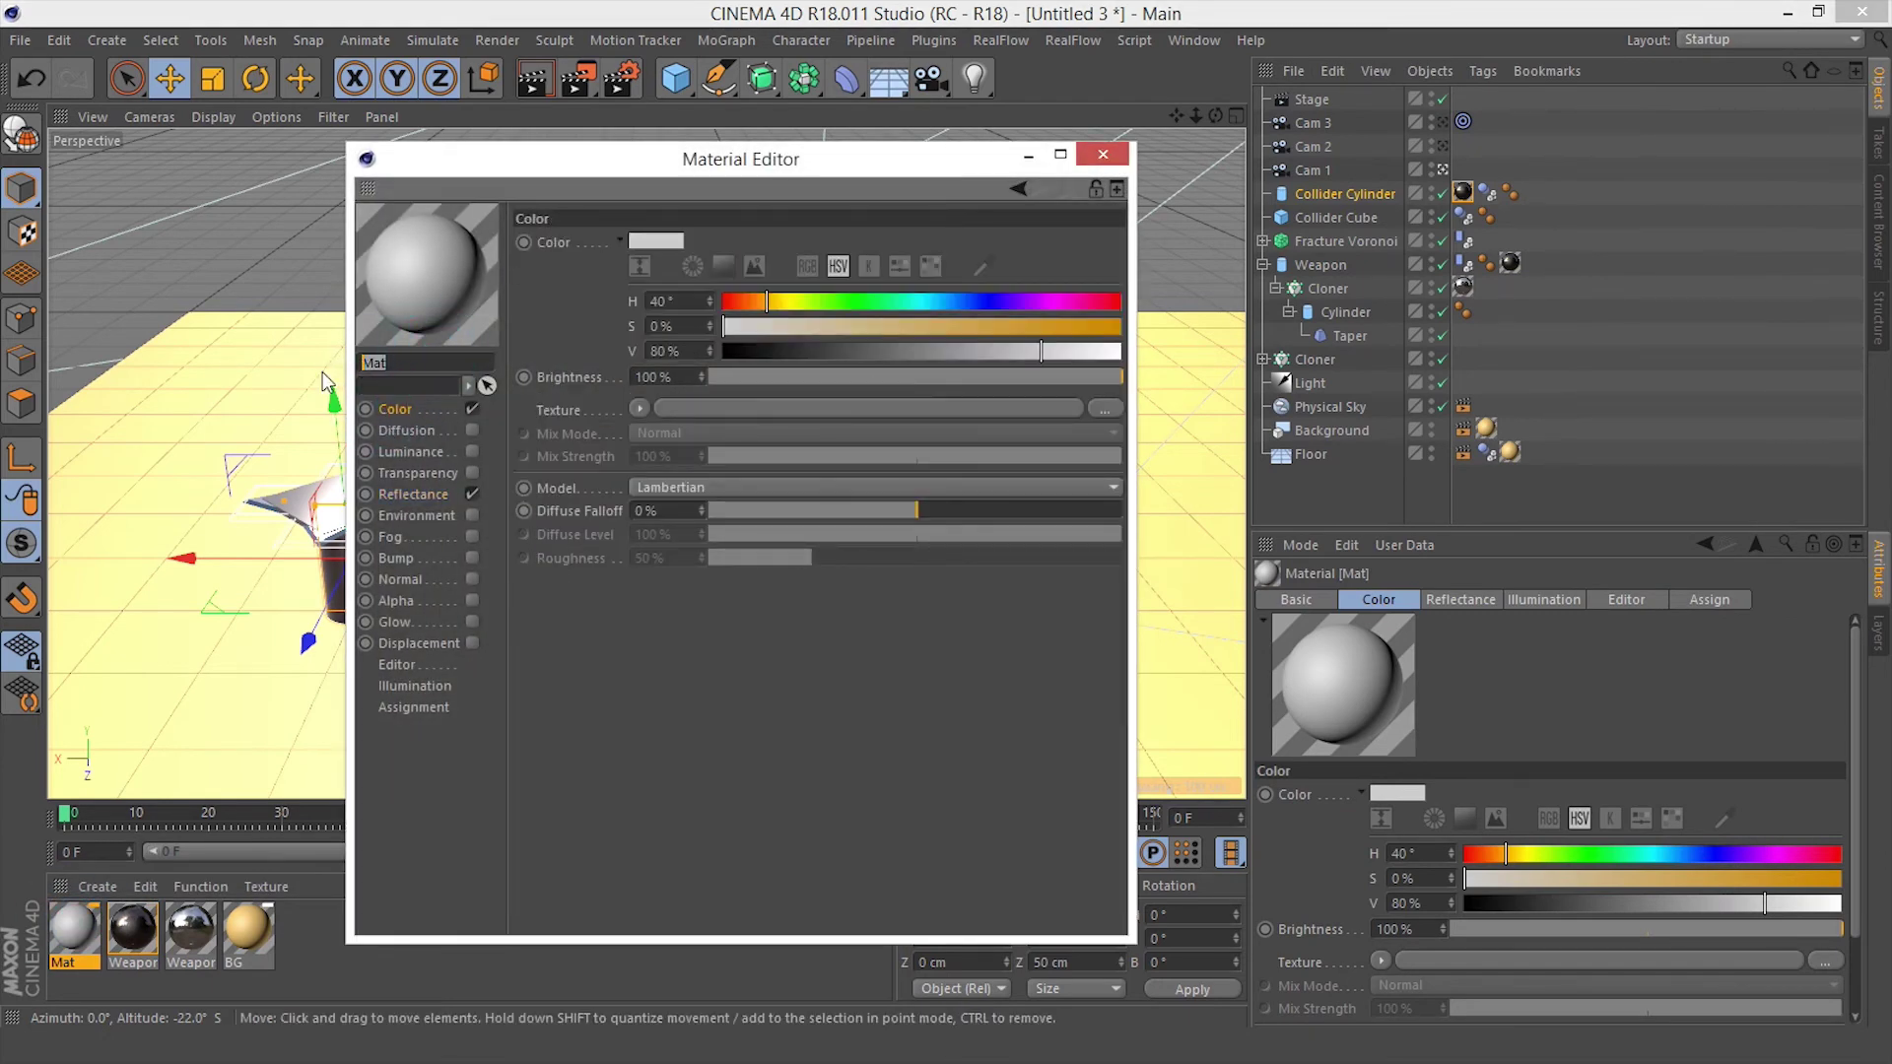
pyautogui.write('Voronoi Inside')
pyautogui.press('Return')
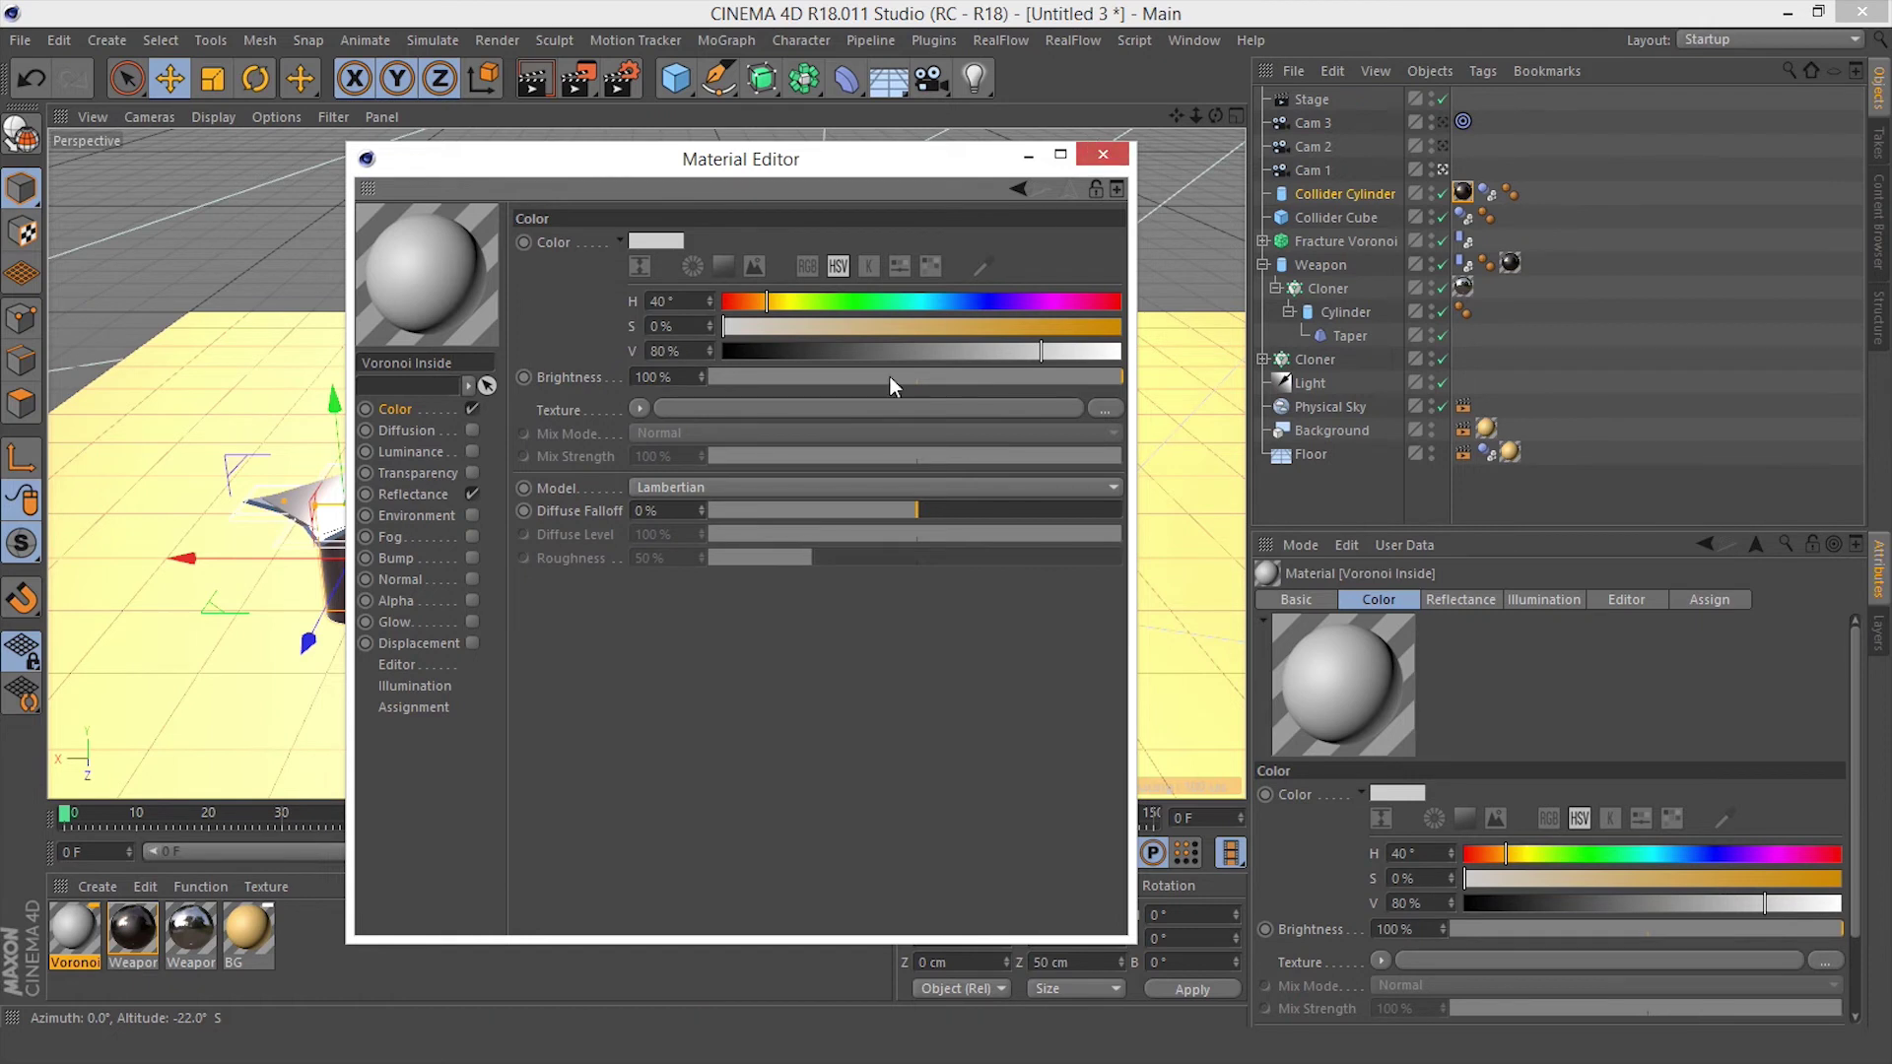
# Set the Voronoi Inside material's color to H 0°, S 0% and V 10%
pyautogui.moveTo(677, 348); pyautogui.dragTo(629, 308)
pyautogui.write('10')
pyautogui.press('Return')
pyautogui.write('0')
pyautogui.press('Return')
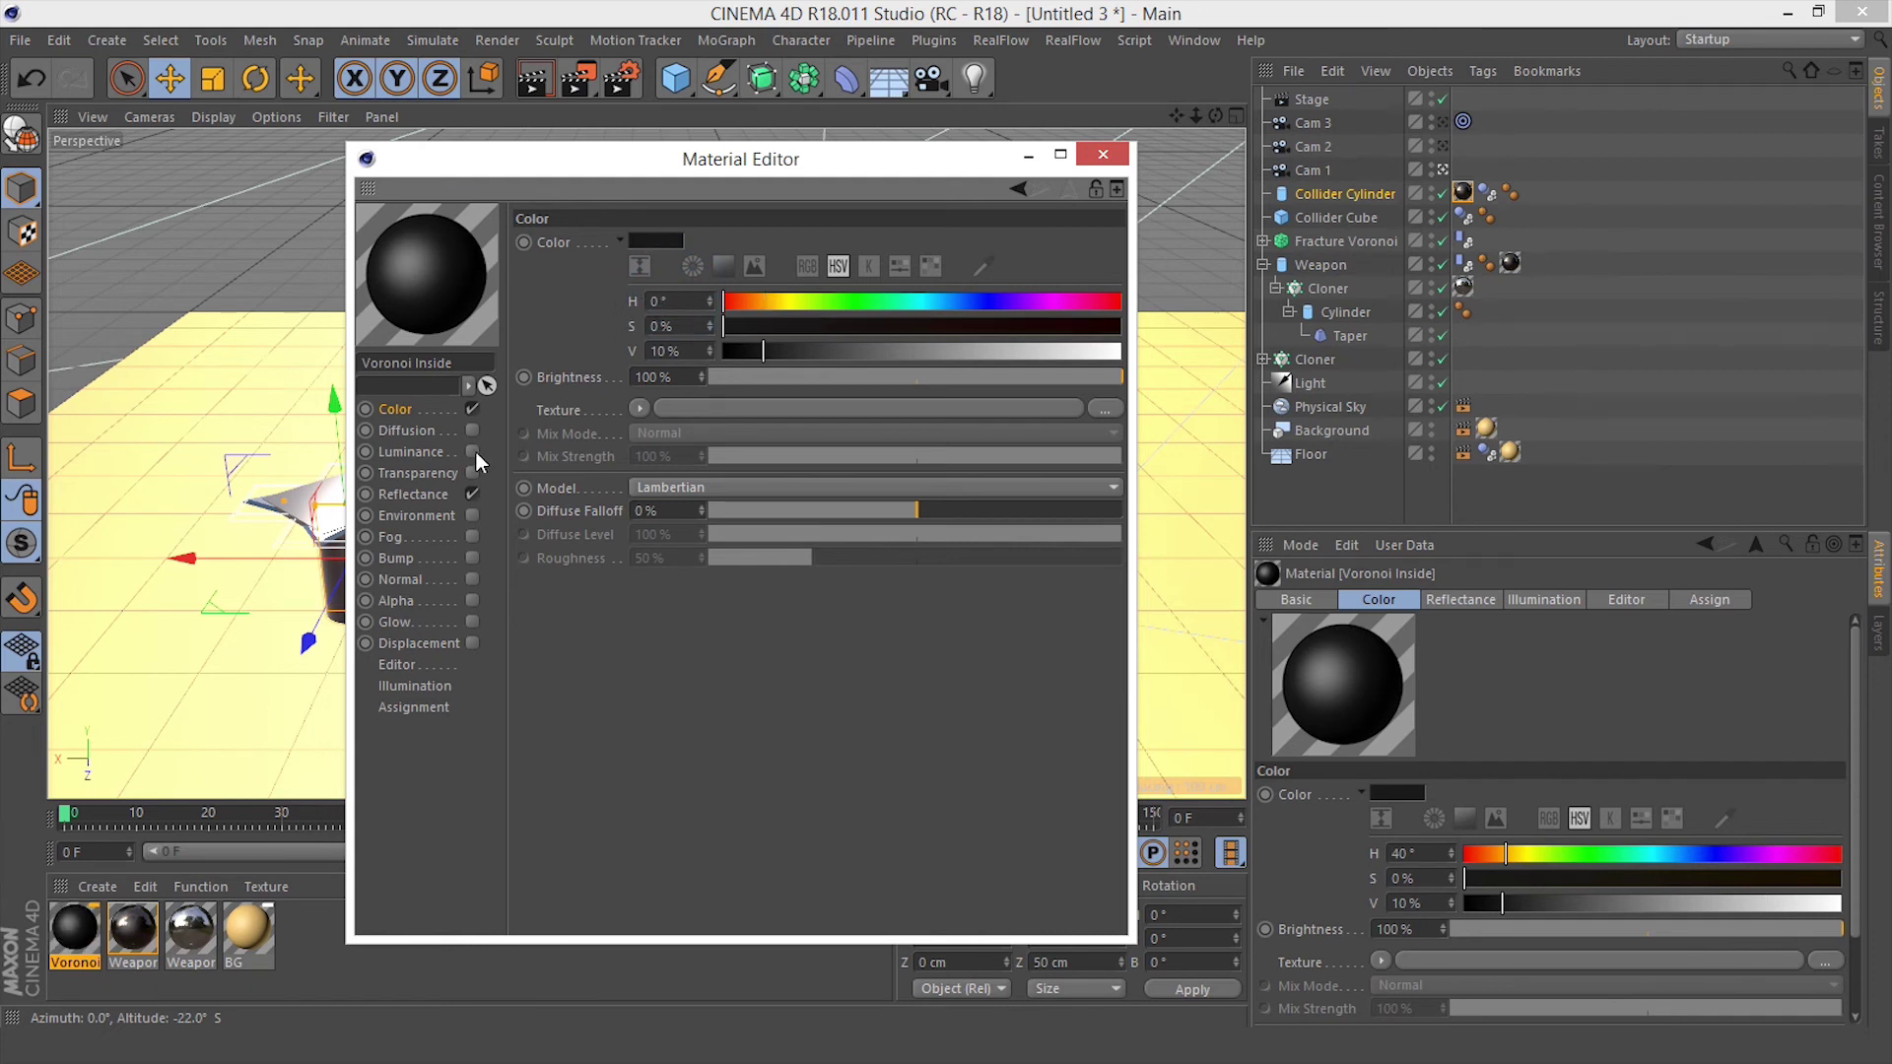
# Add a Reflection (Legacy) layer with 10% layer color brightness to Voronoi Inside and close the material
pyautogui.click(414, 494)
pyautogui.click(545, 291)
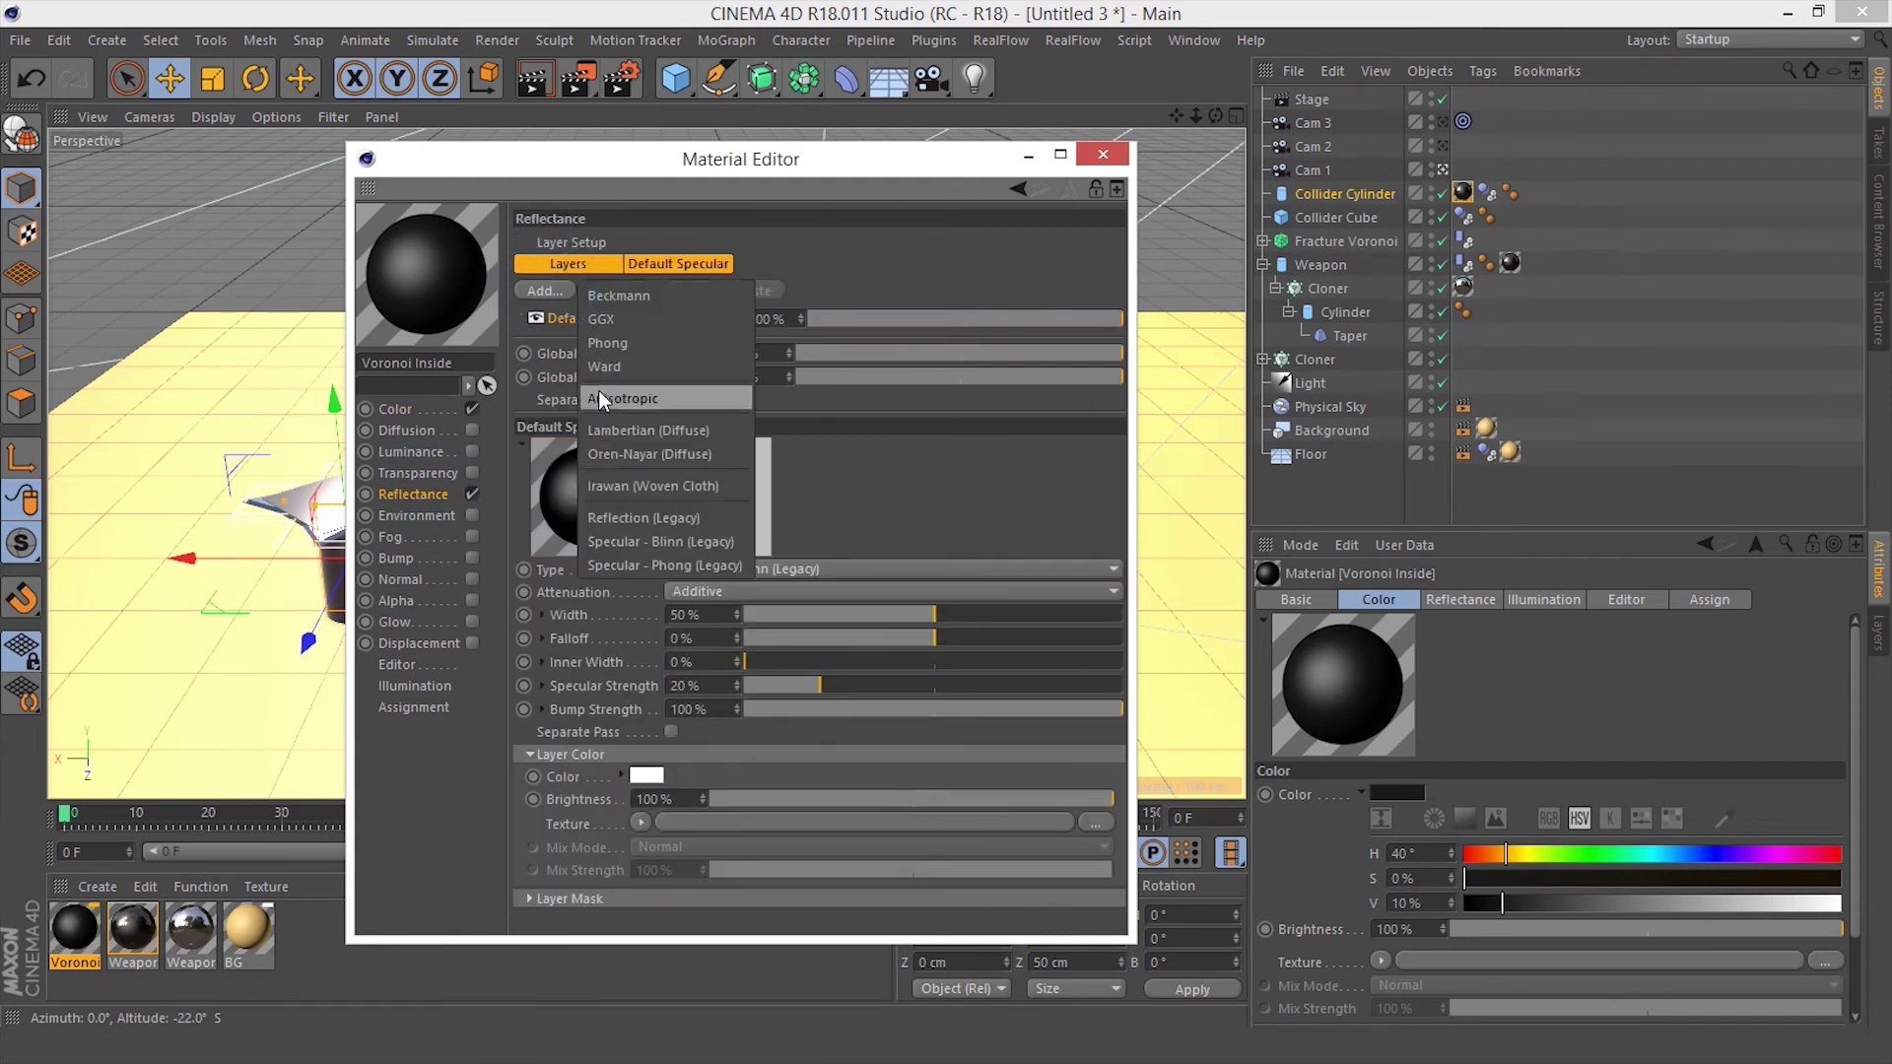
pyautogui.click(673, 524)
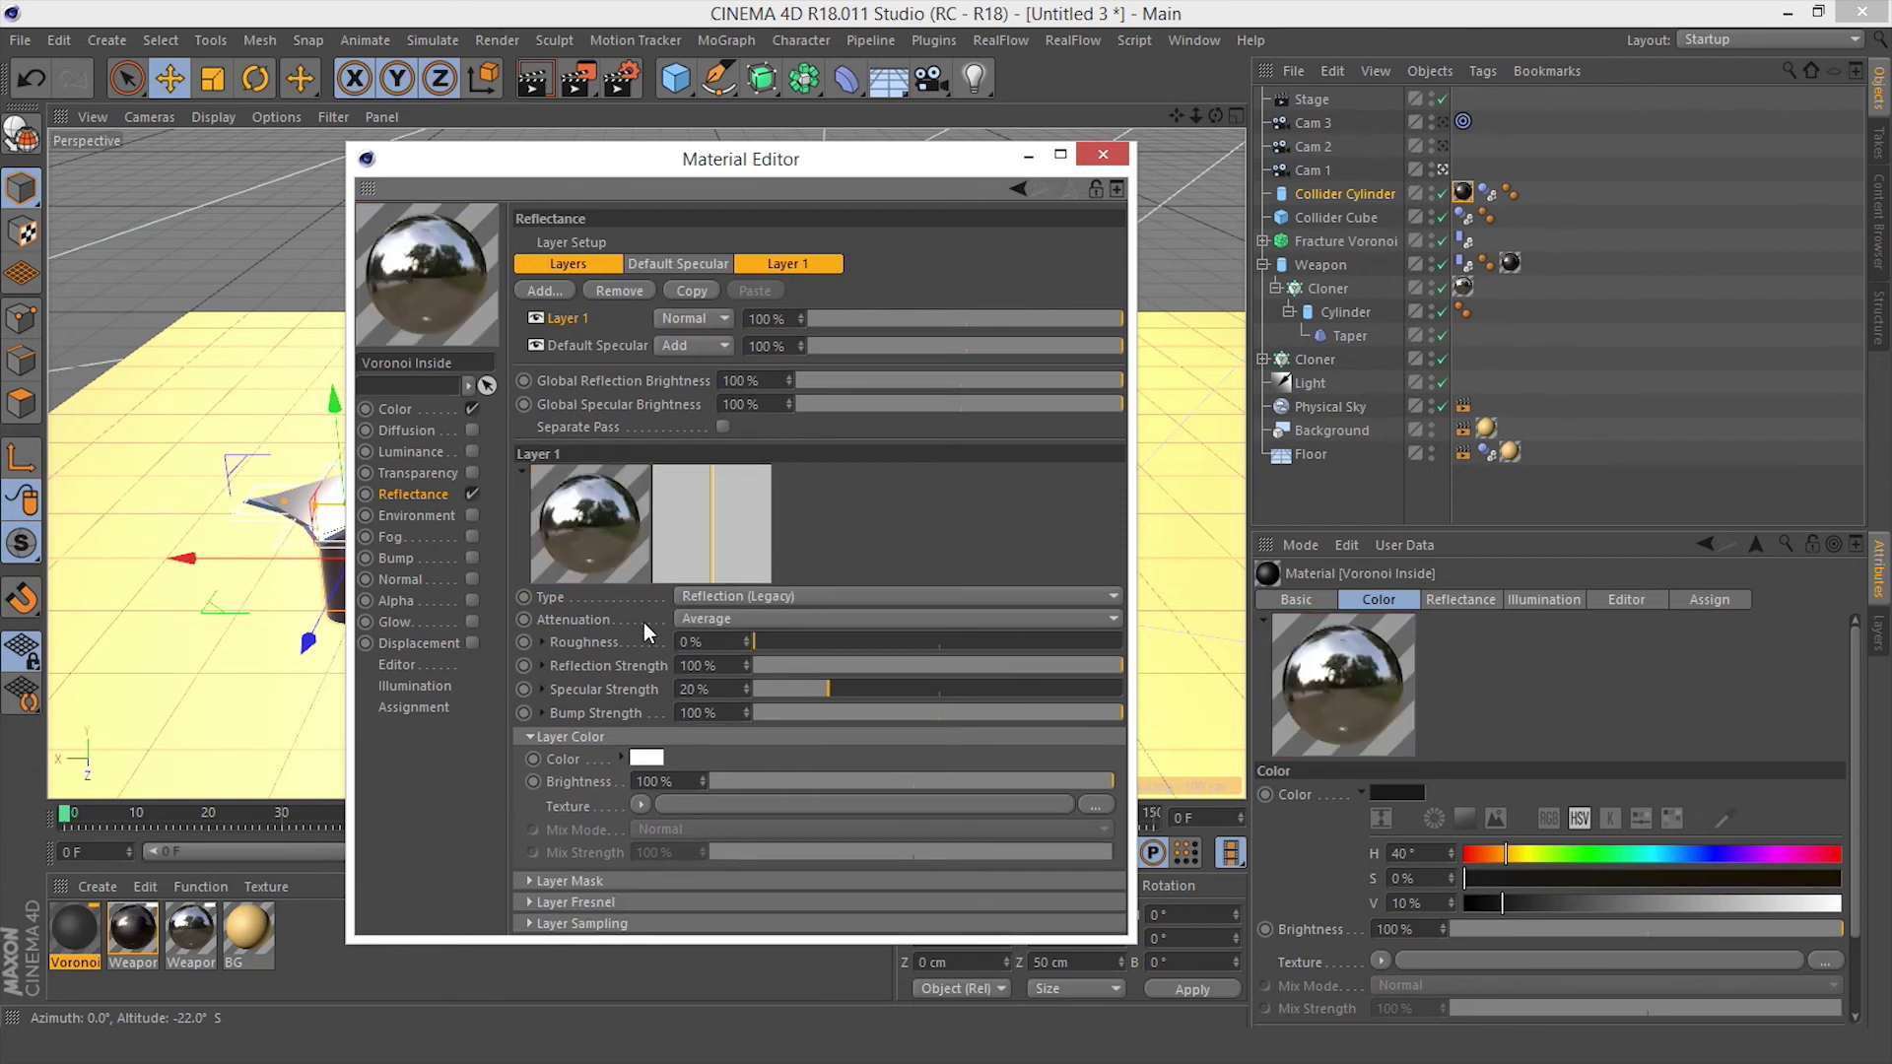
pyautogui.moveTo(672, 781); pyautogui.dragTo(633, 781)
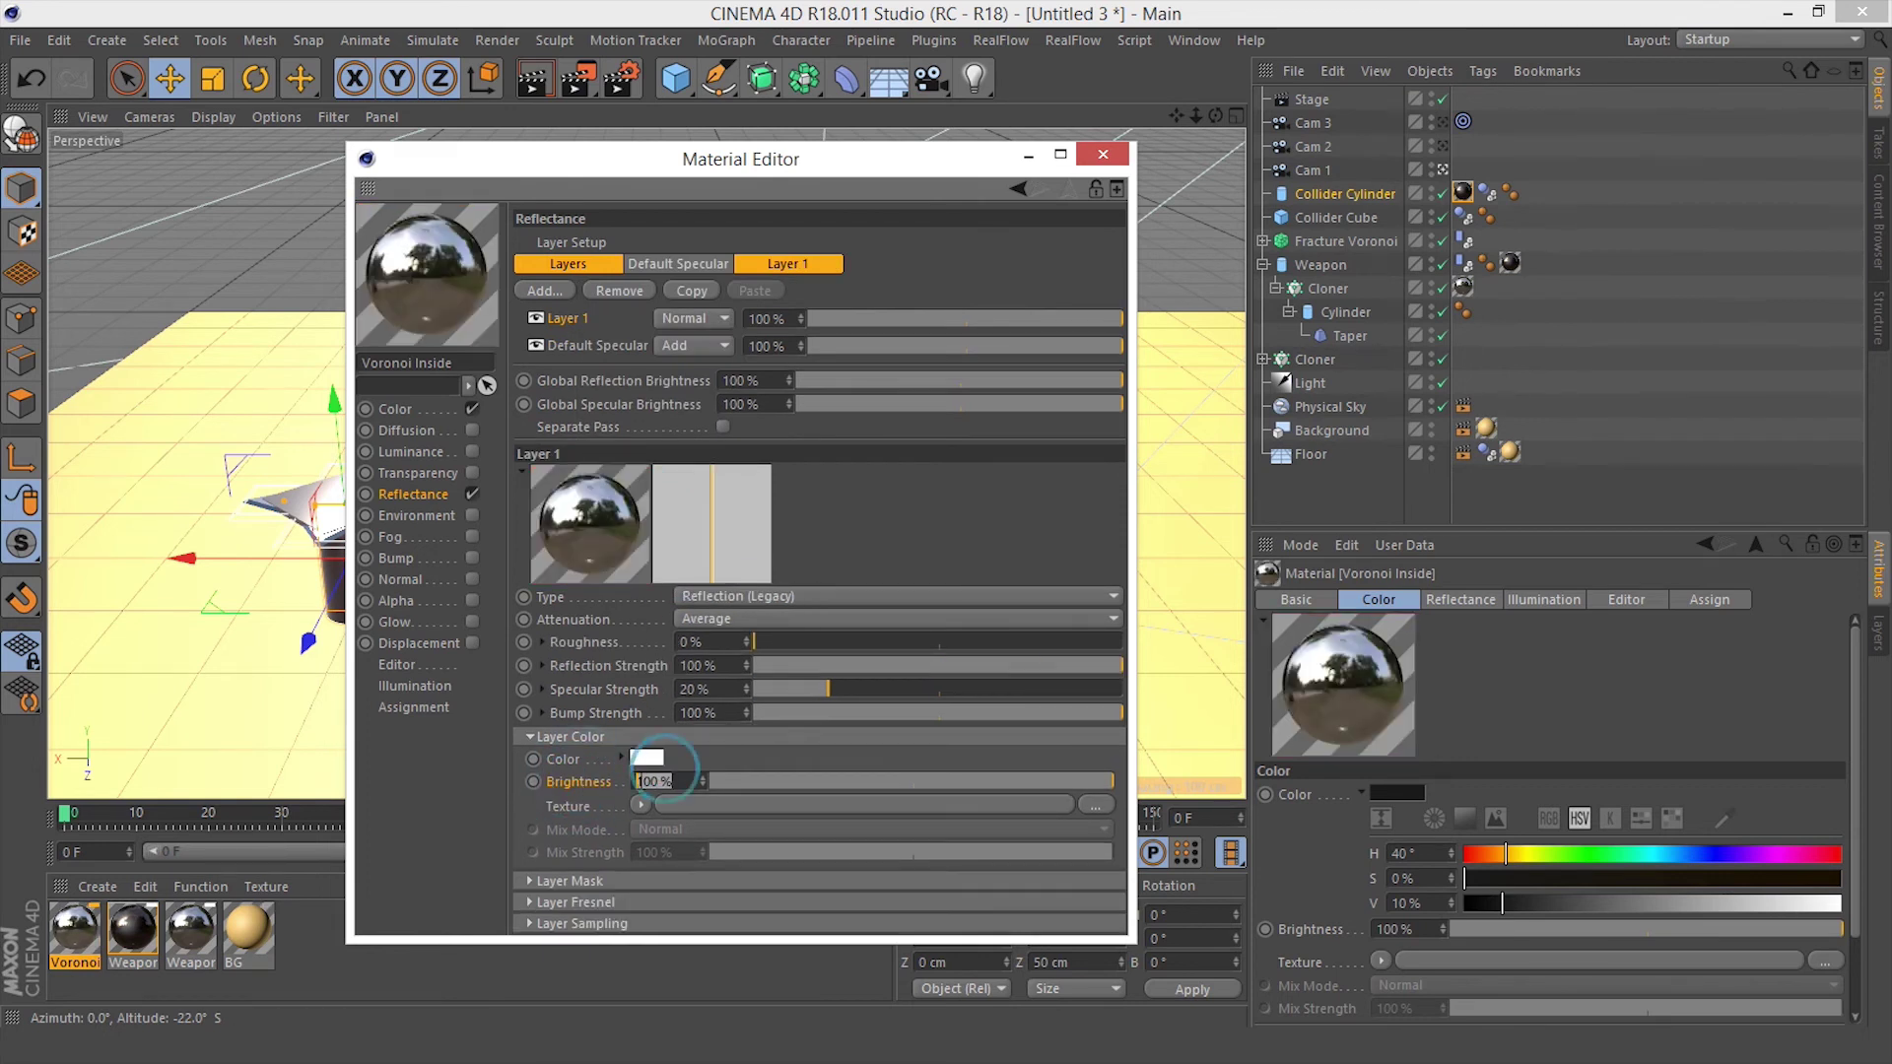
pyautogui.write('10')
pyautogui.press('Return')
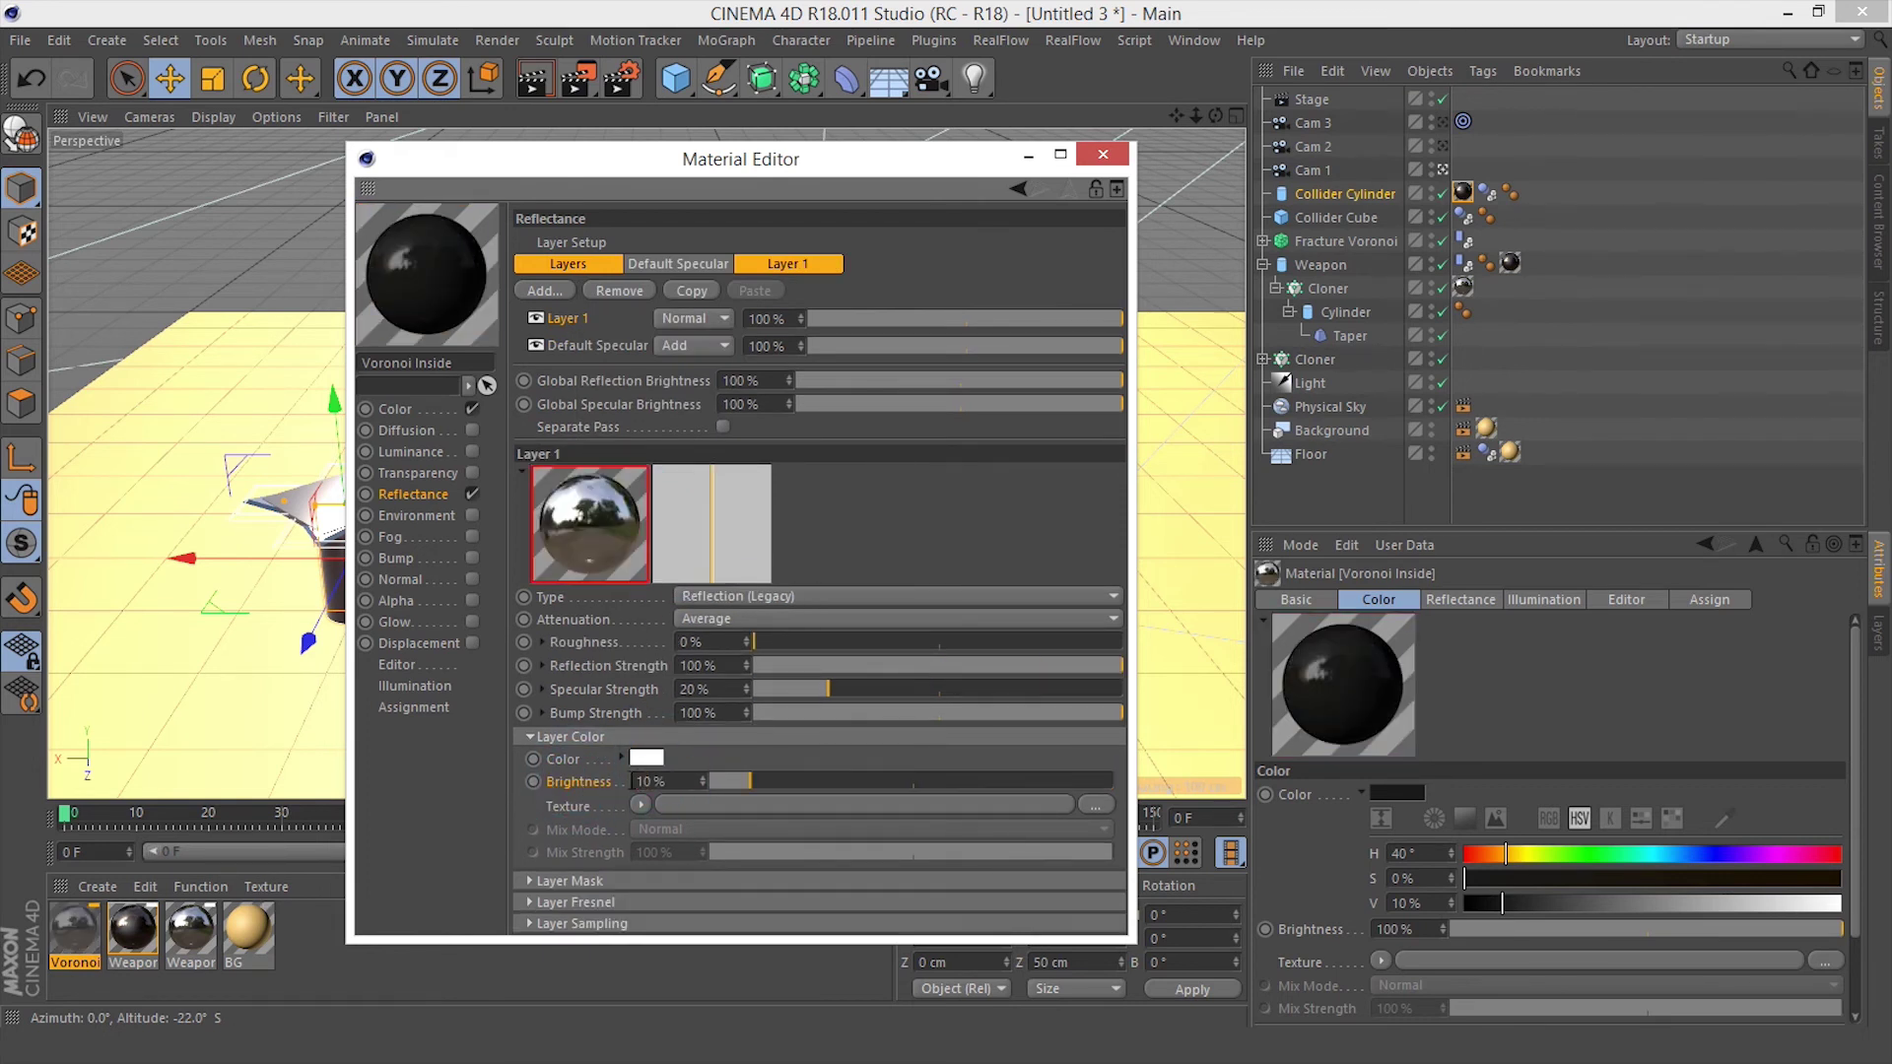
pyautogui.click(1104, 156)
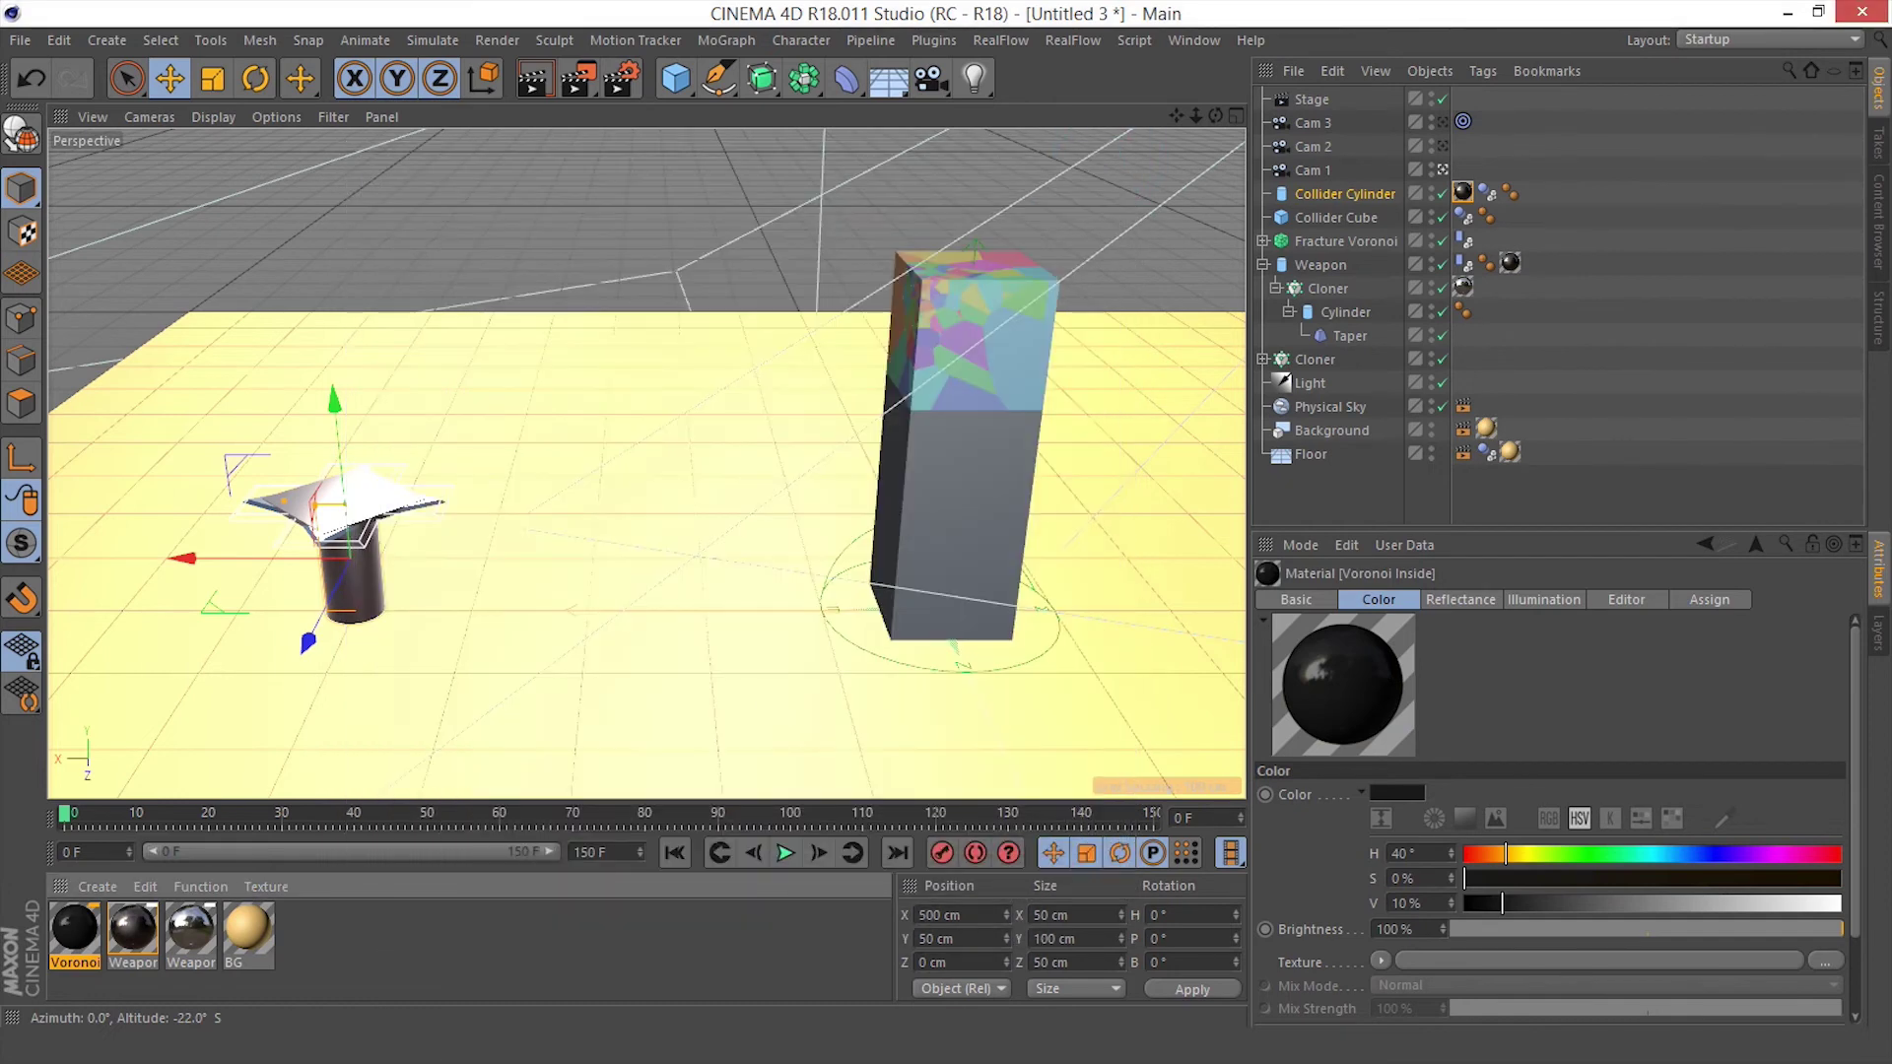
# Create a new material named Voronoi Outside
pyautogui.doubleClick(308, 975)
pyautogui.doubleClick(88, 946)
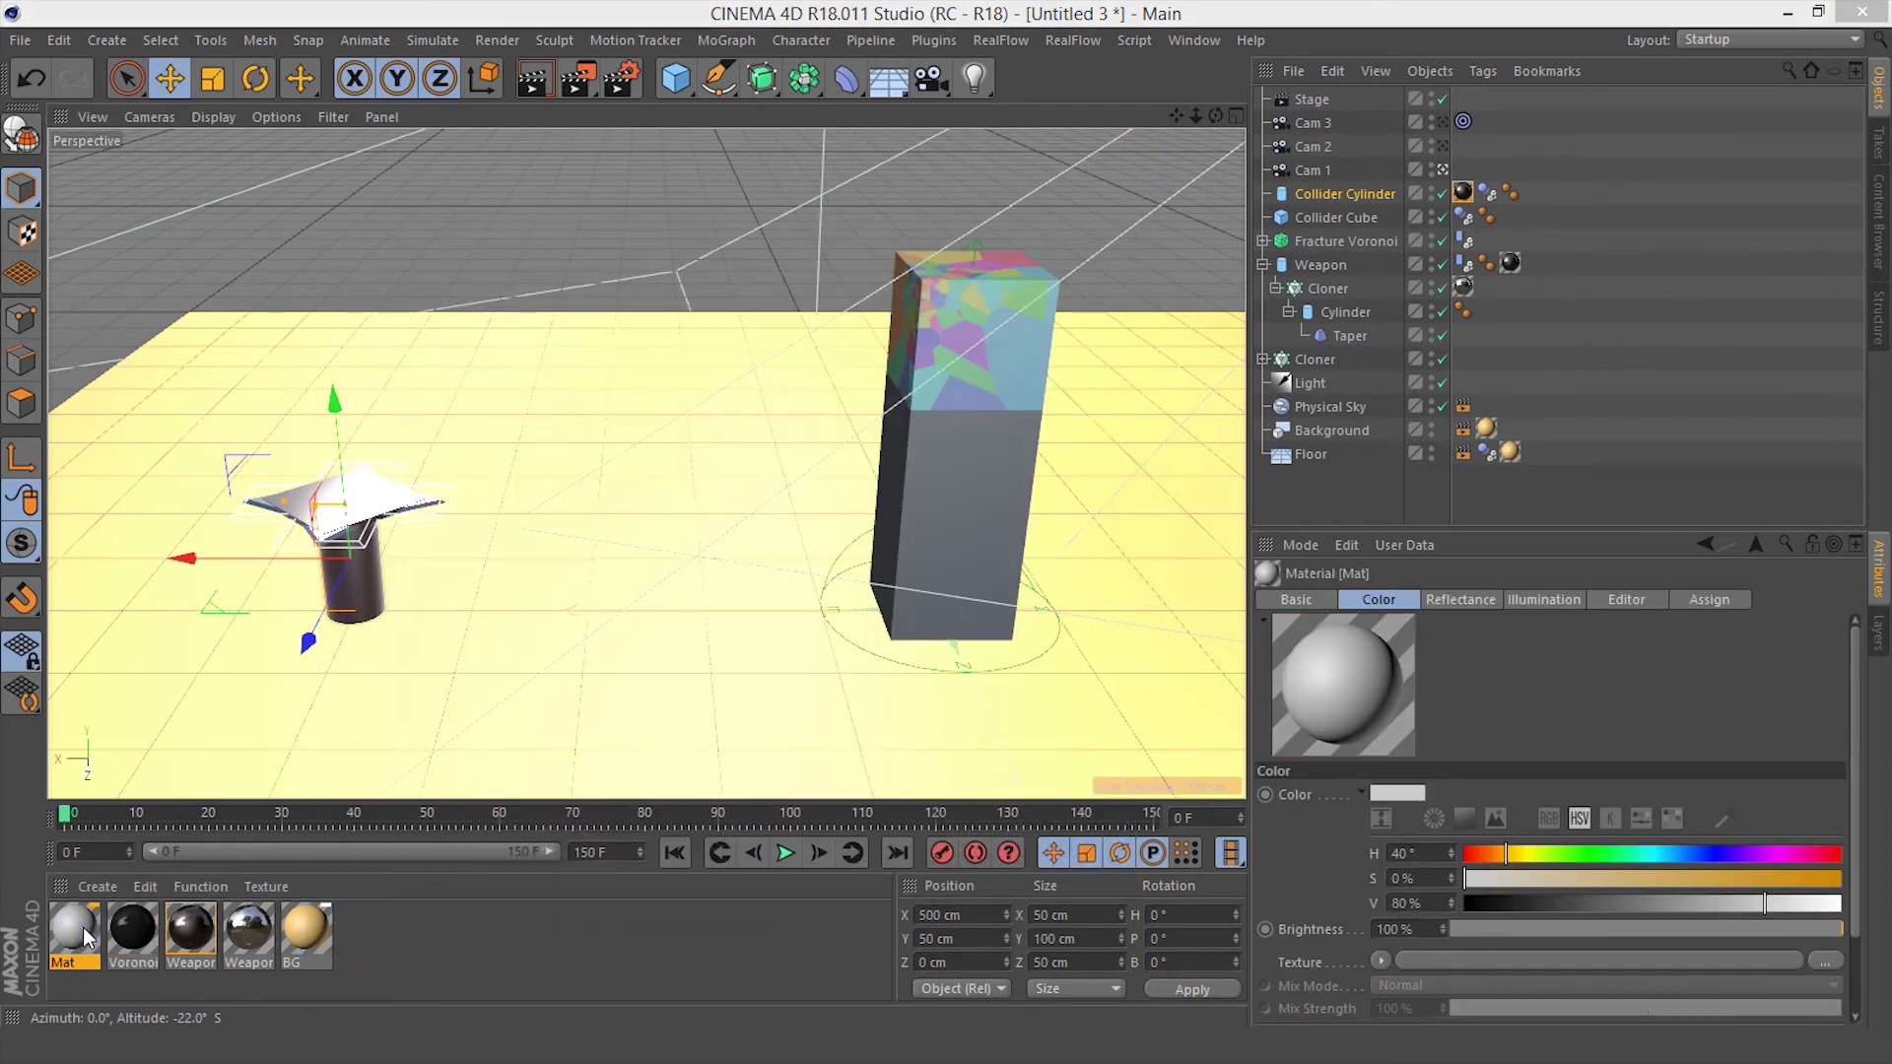
pyautogui.write('V')
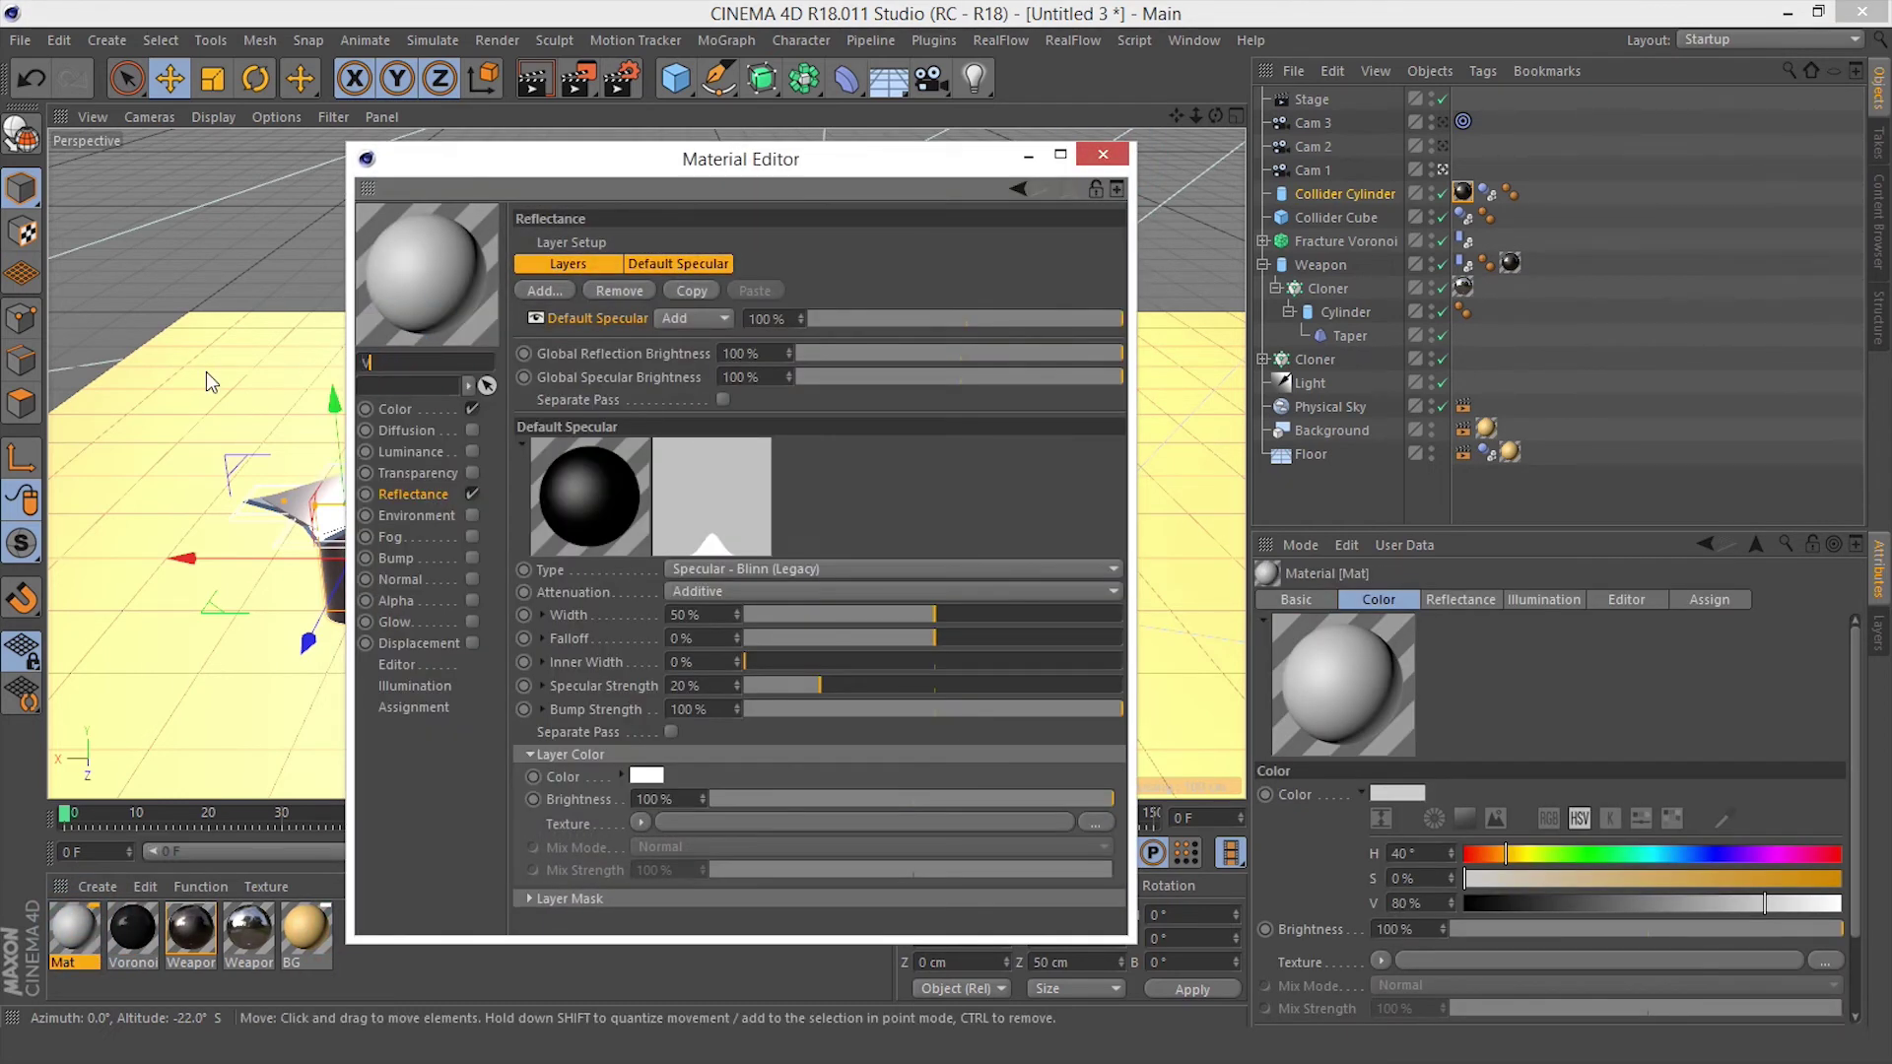
pyautogui.write('oronoi Outside')
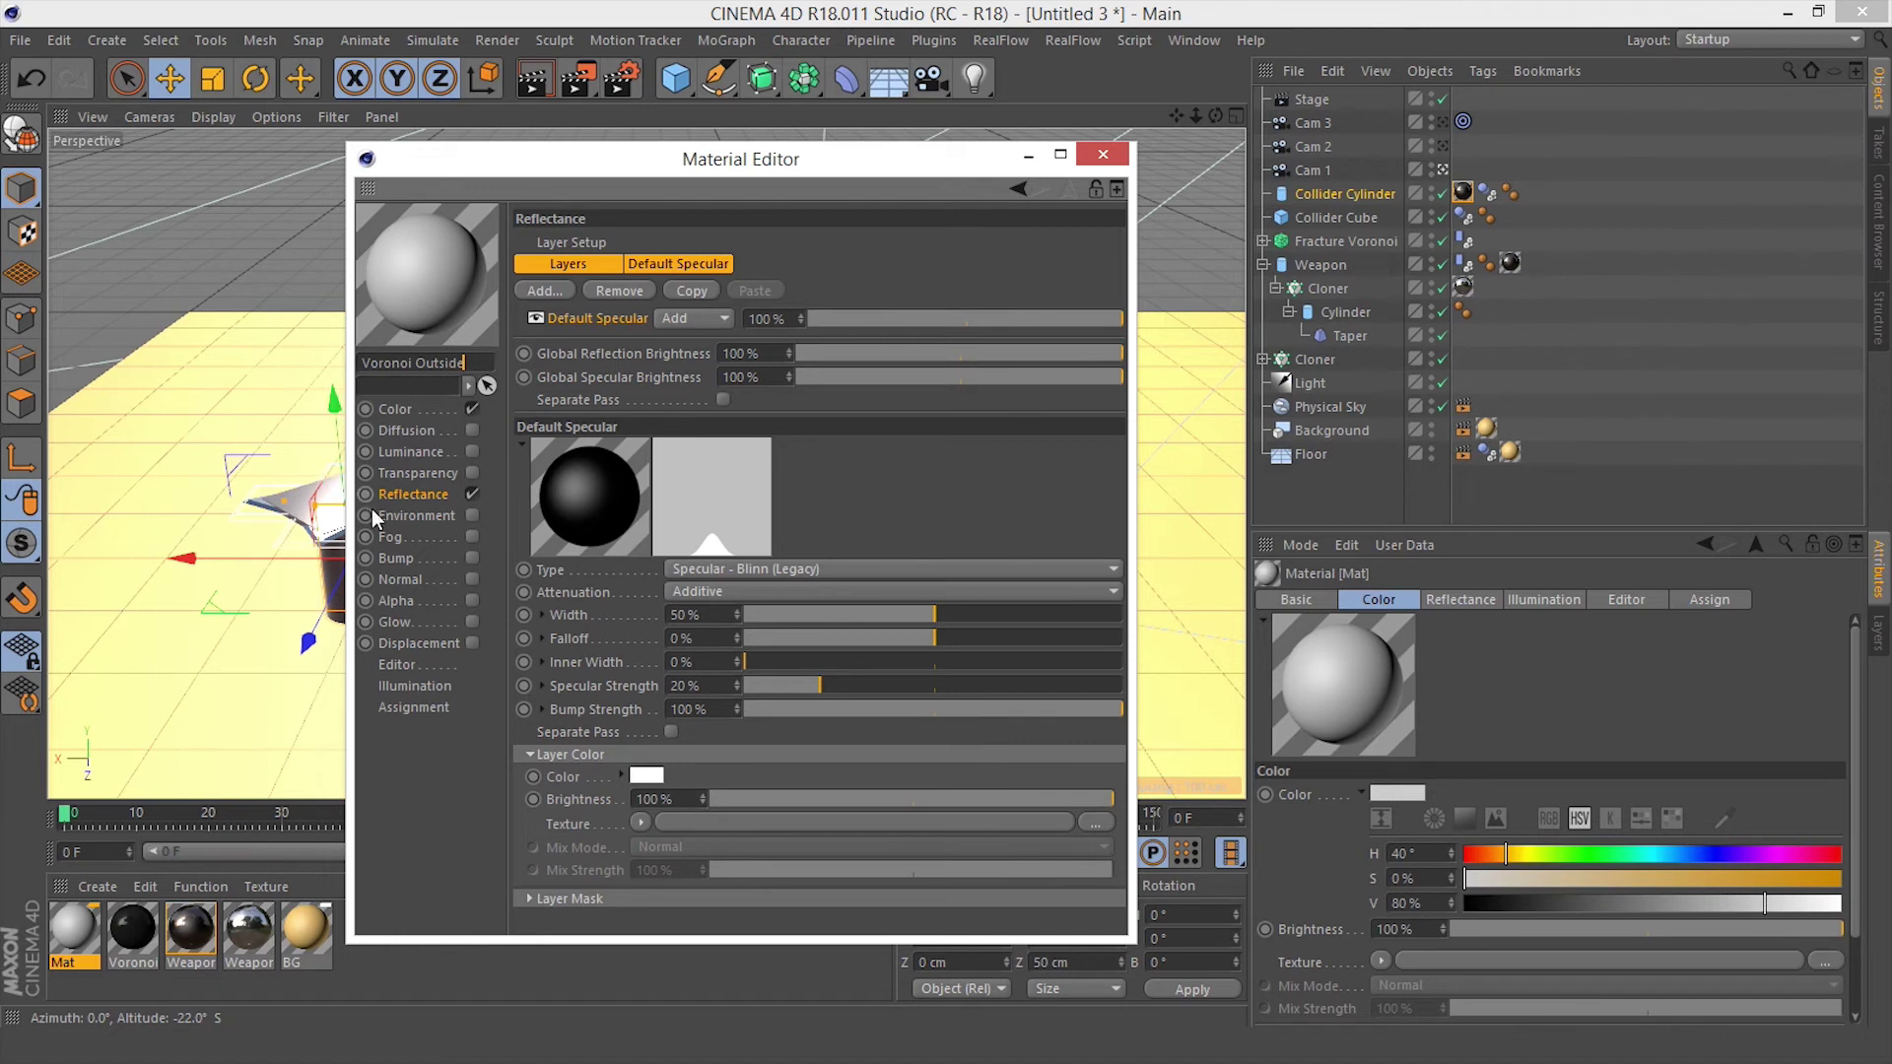
# Set the Voronoi Outside material's color to H 40°, S 75% and V 100%
pyautogui.click(465, 409)
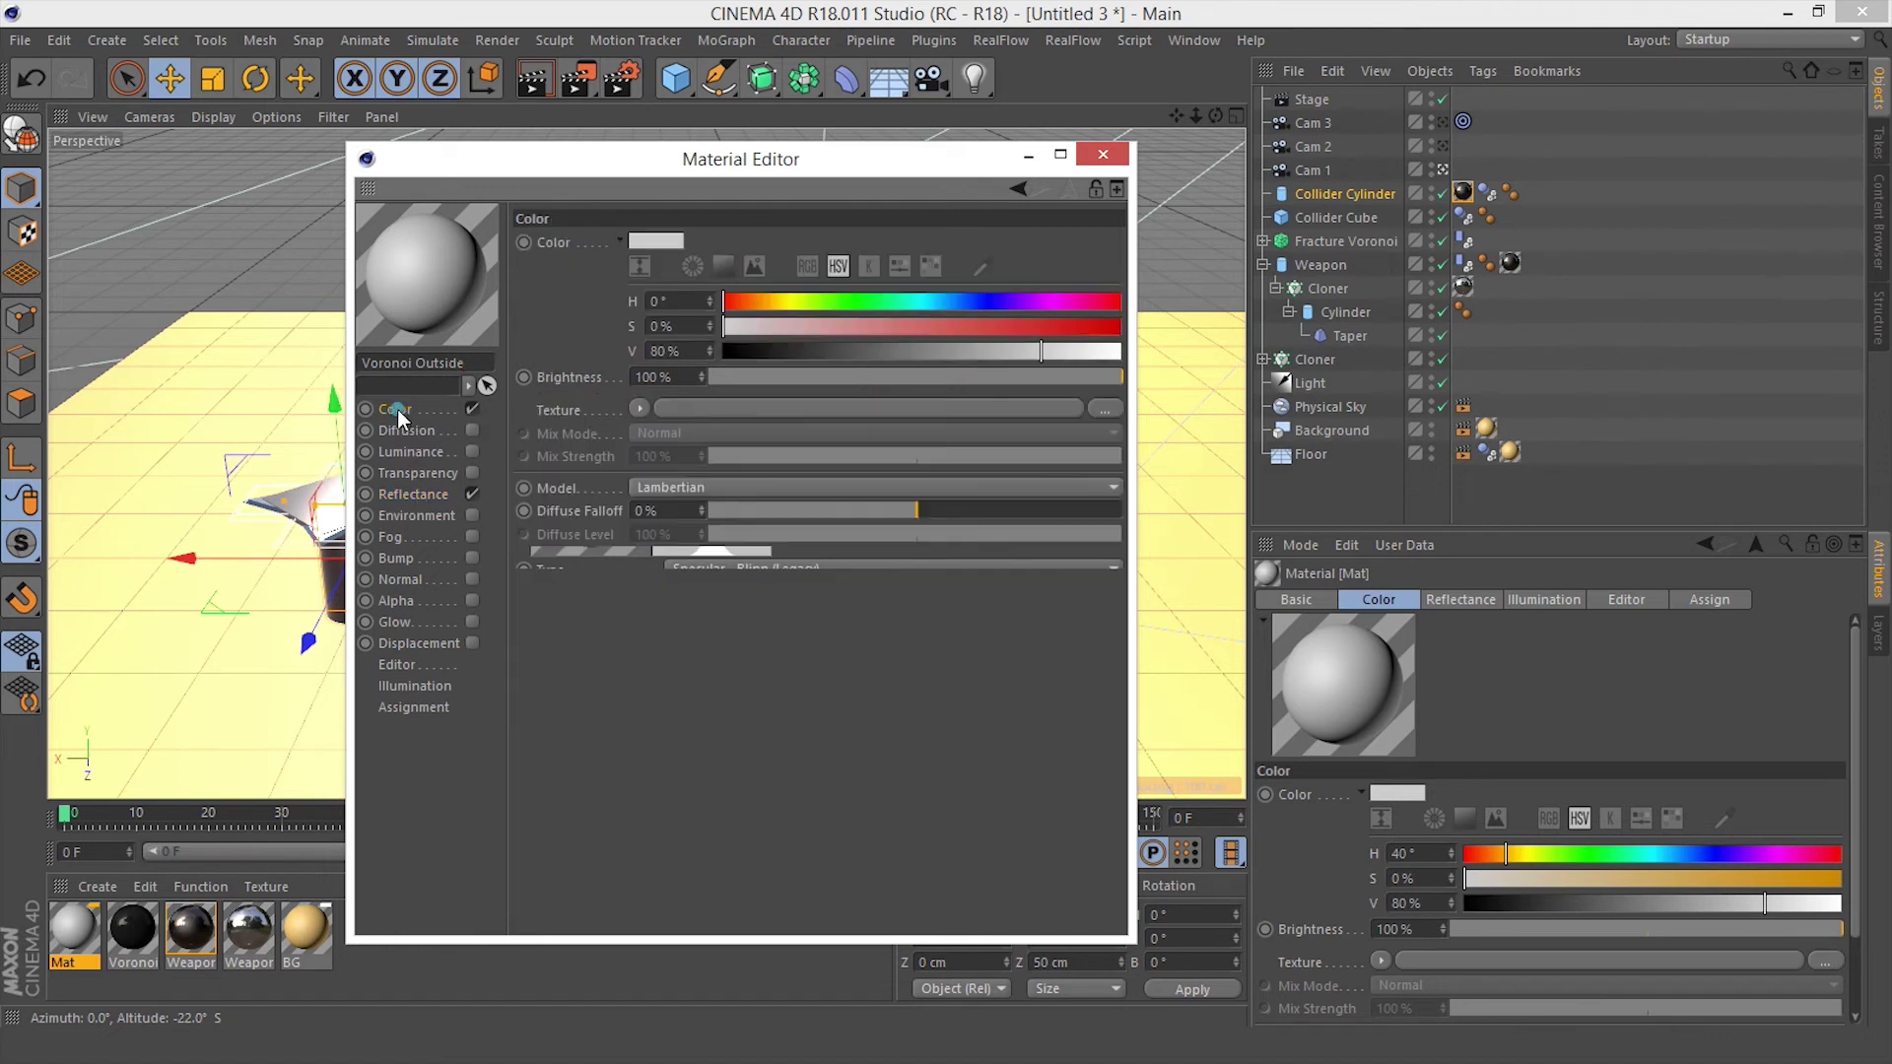
pyautogui.click(471, 406)
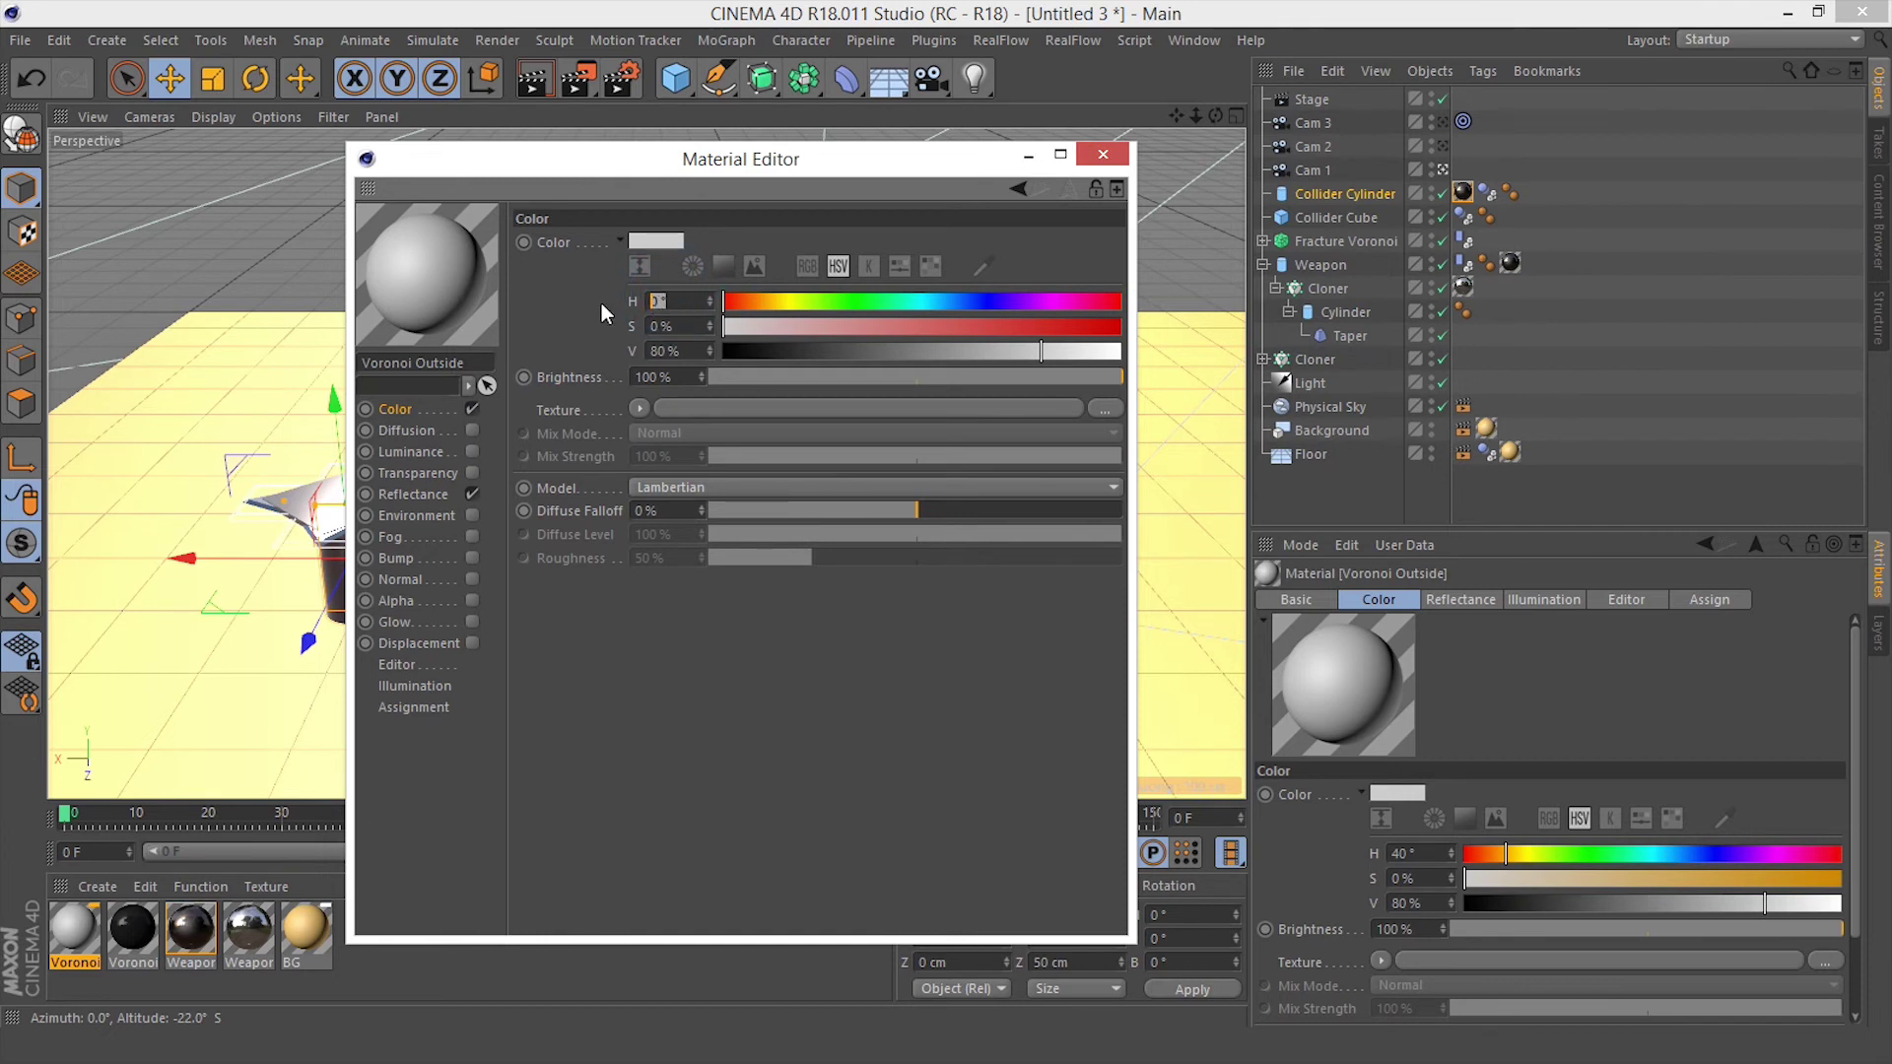
pyautogui.write('40')
pyautogui.moveTo(684, 322); pyautogui.dragTo(587, 328)
pyautogui.write('75')
pyautogui.press('Tab')
pyautogui.write('1')
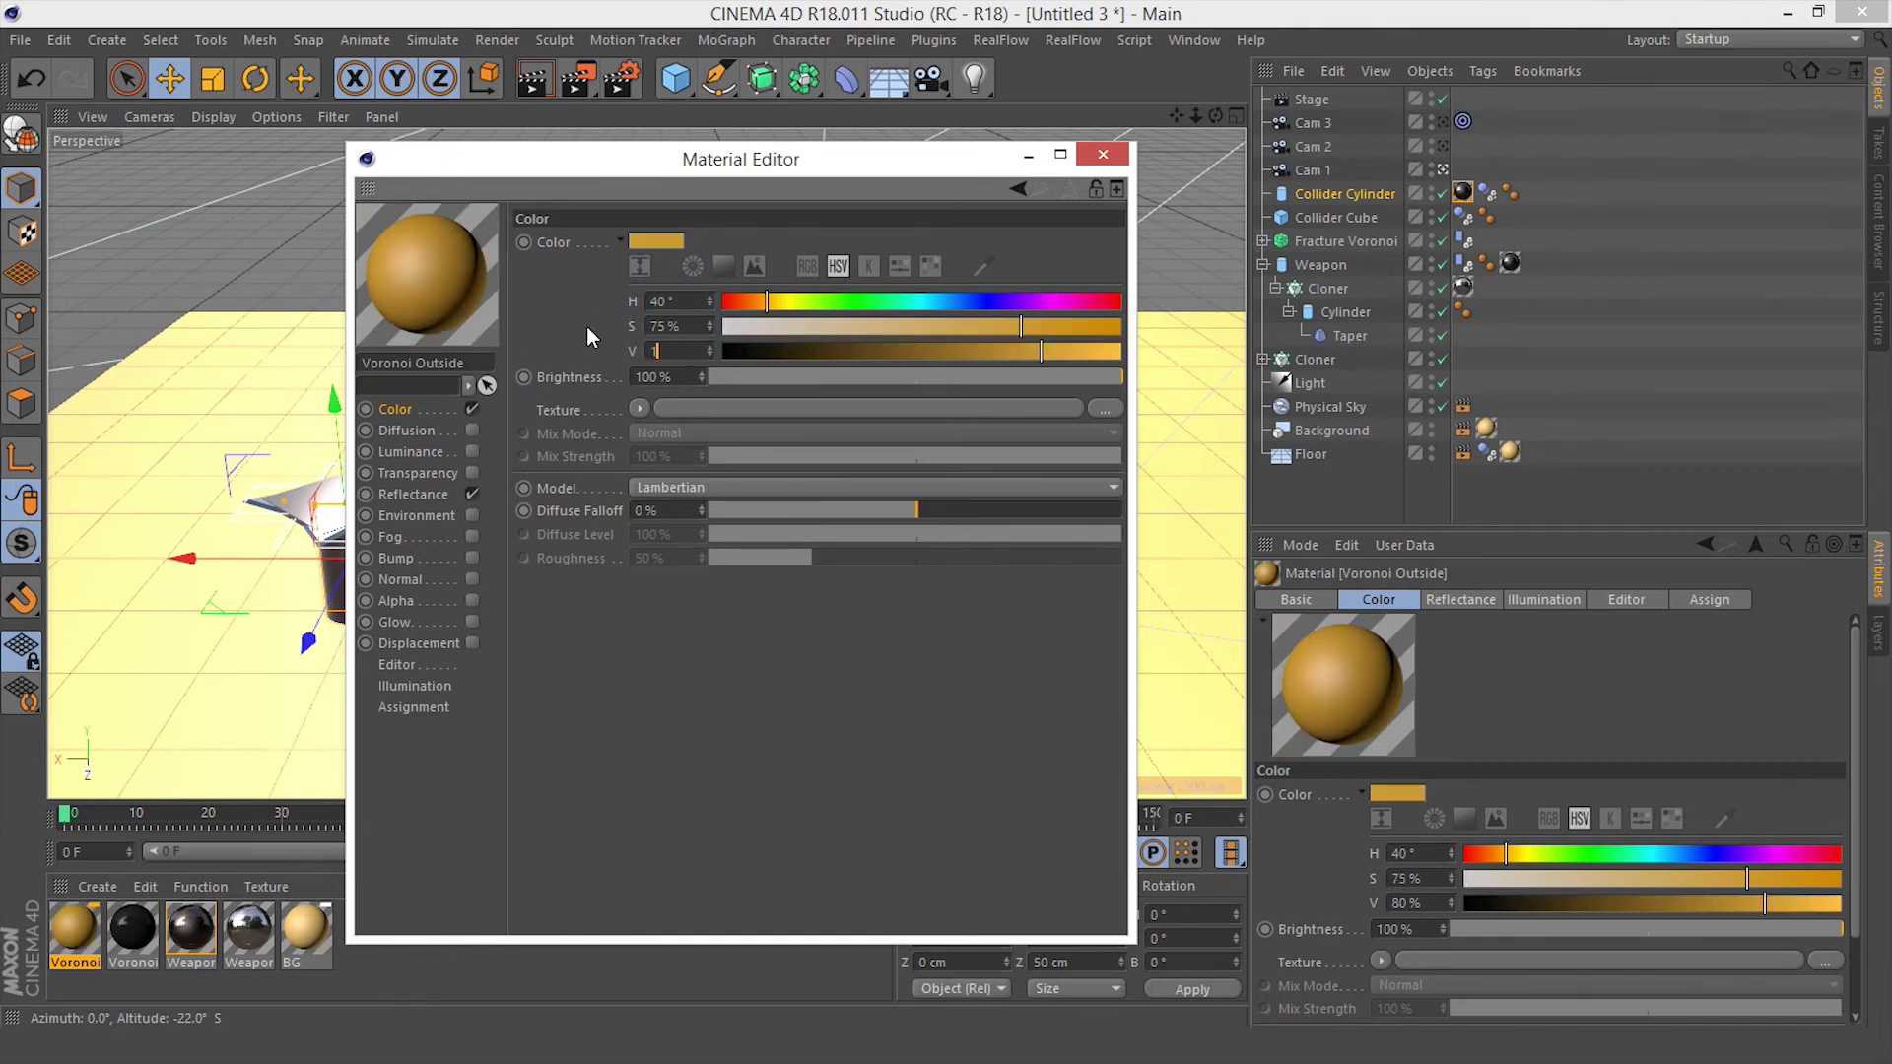
pyautogui.write('00')
pyautogui.press('Return')
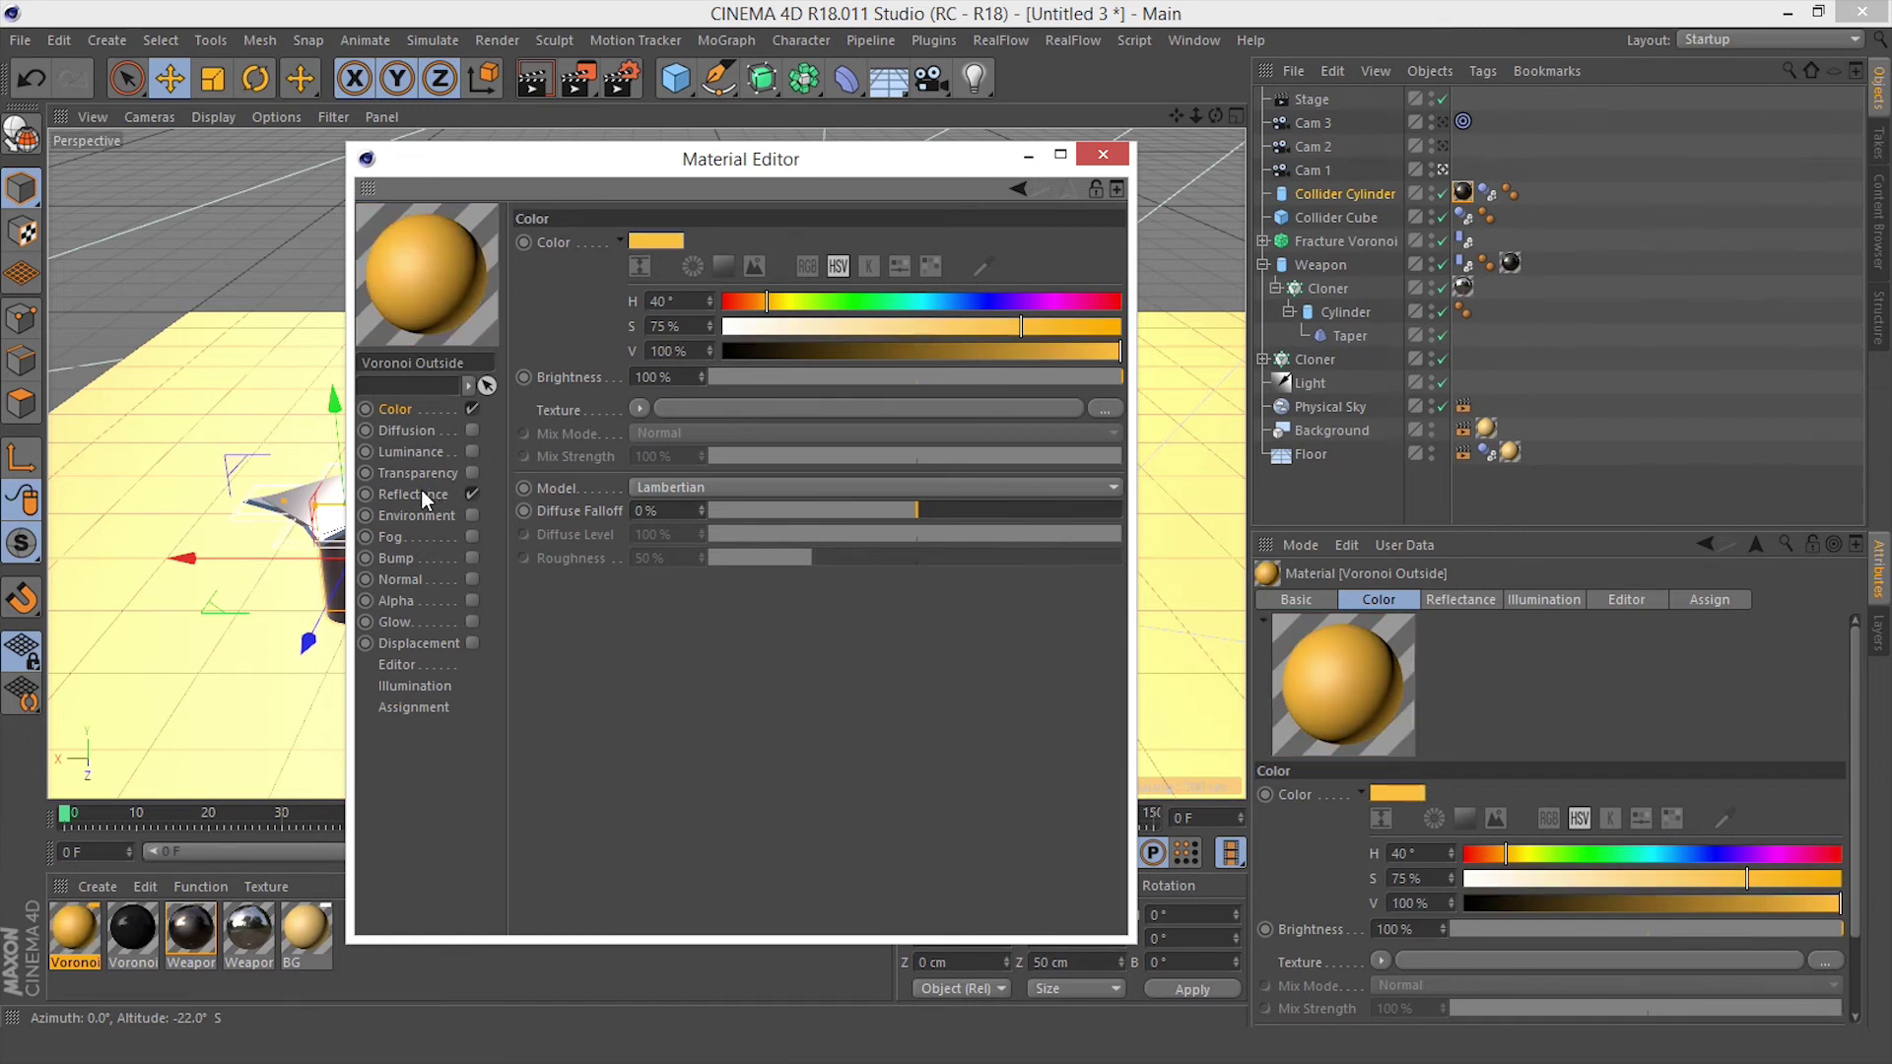
# Add a Reflection (Legacy) layer with 10% layer color brightness to Voronoi Outside and close the material
pyautogui.click(423, 495)
pyautogui.click(550, 292)
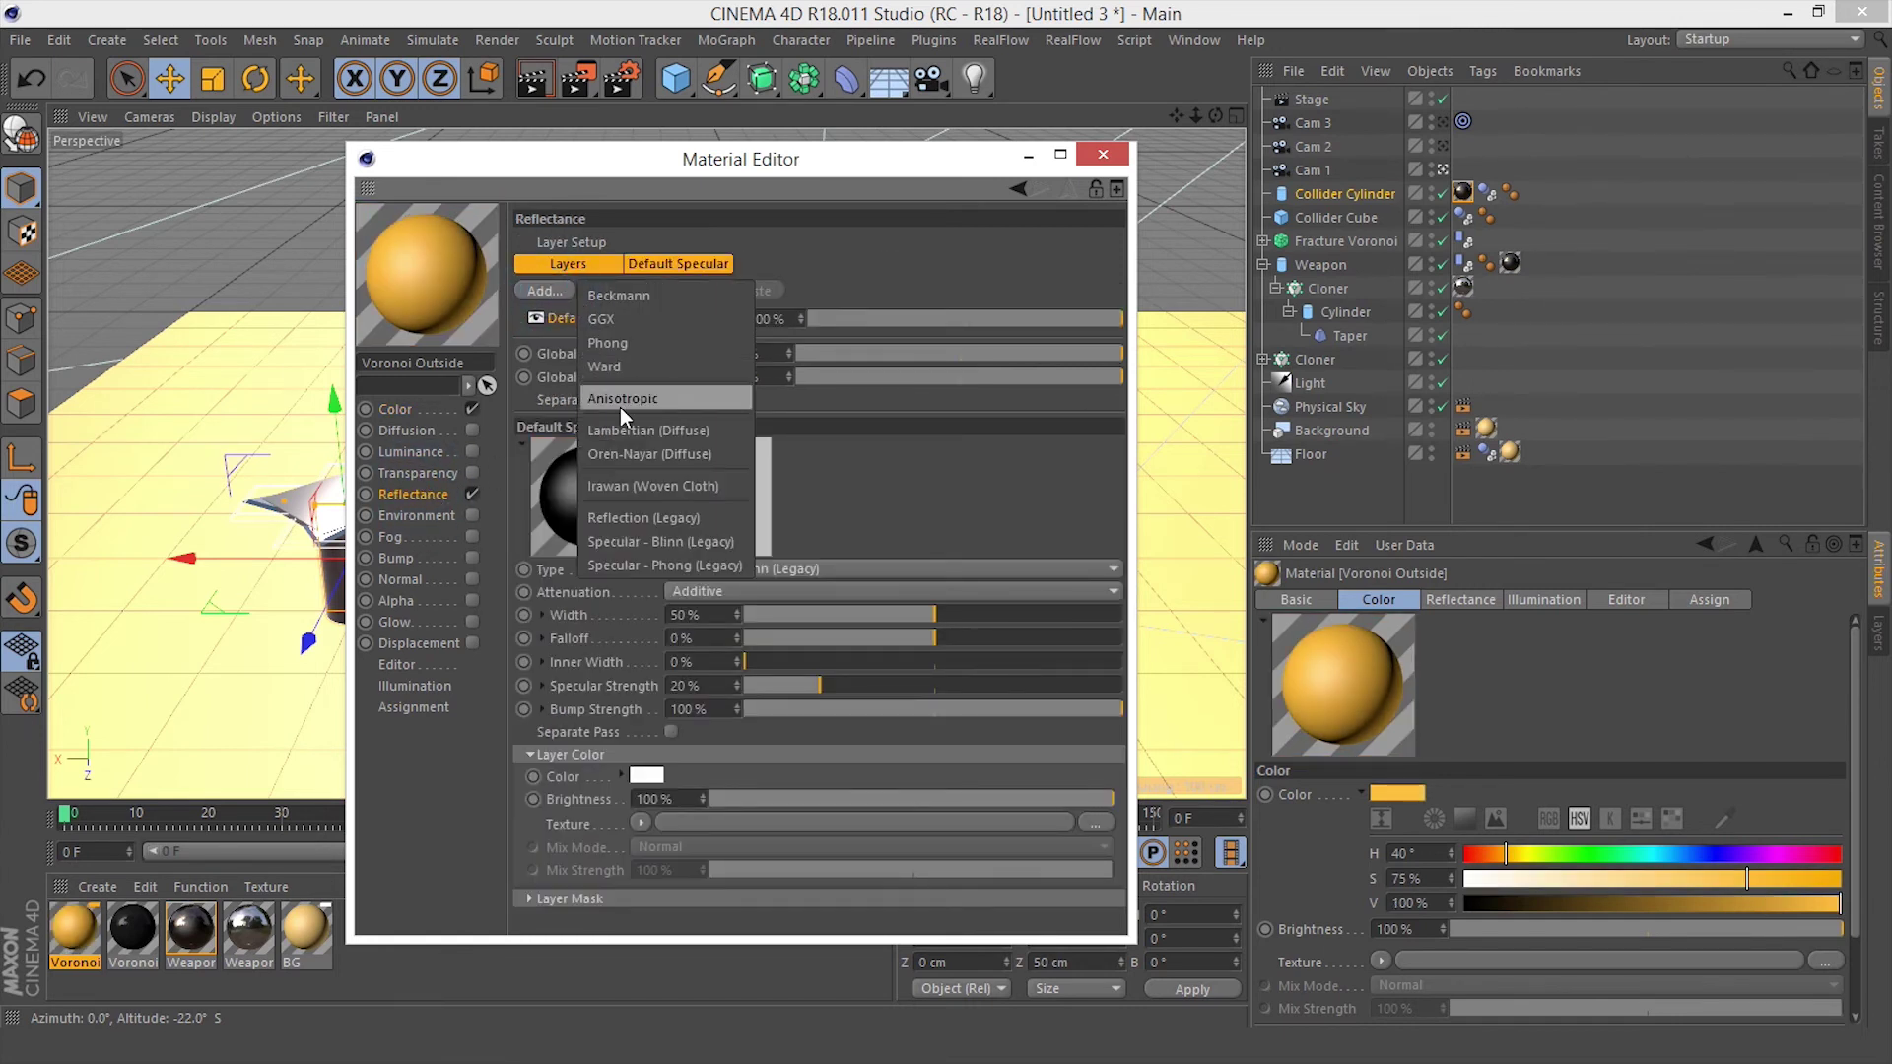
pyautogui.click(666, 506)
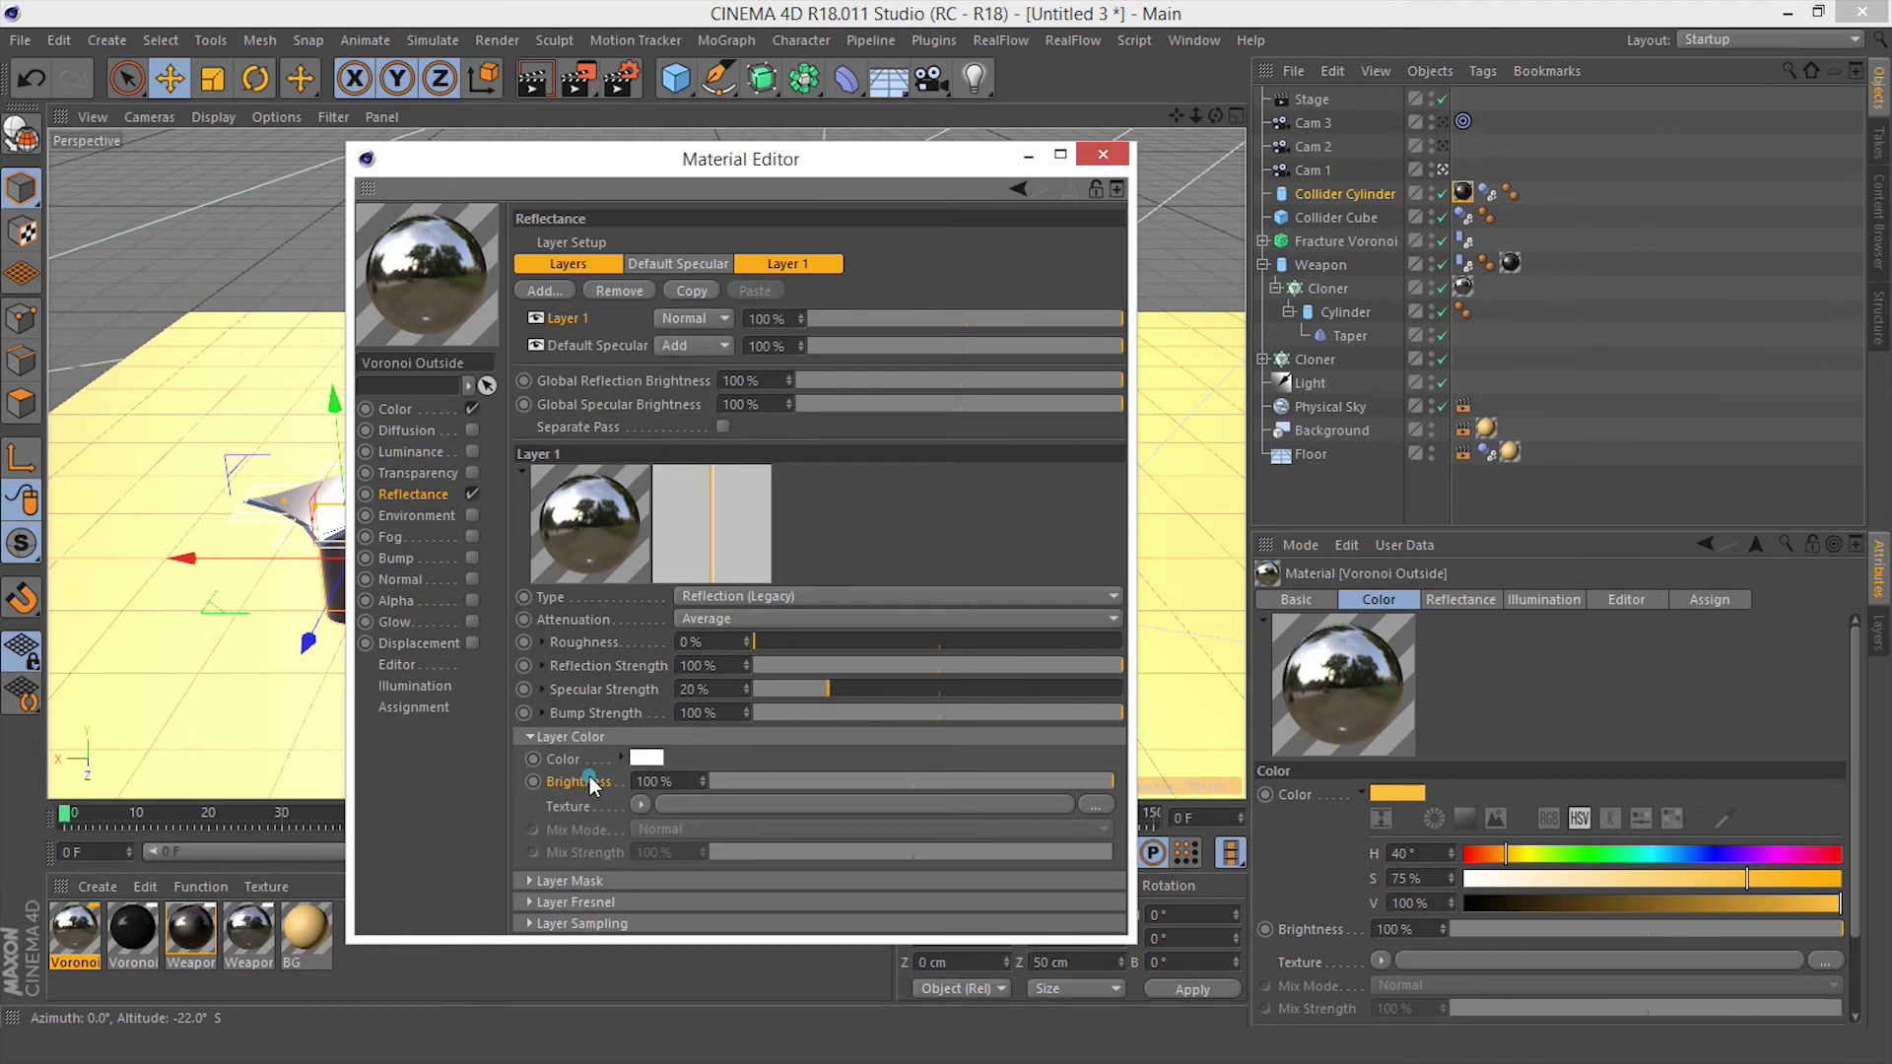
pyautogui.moveTo(680, 778); pyautogui.dragTo(538, 757)
pyautogui.write('10')
pyautogui.press('Return')
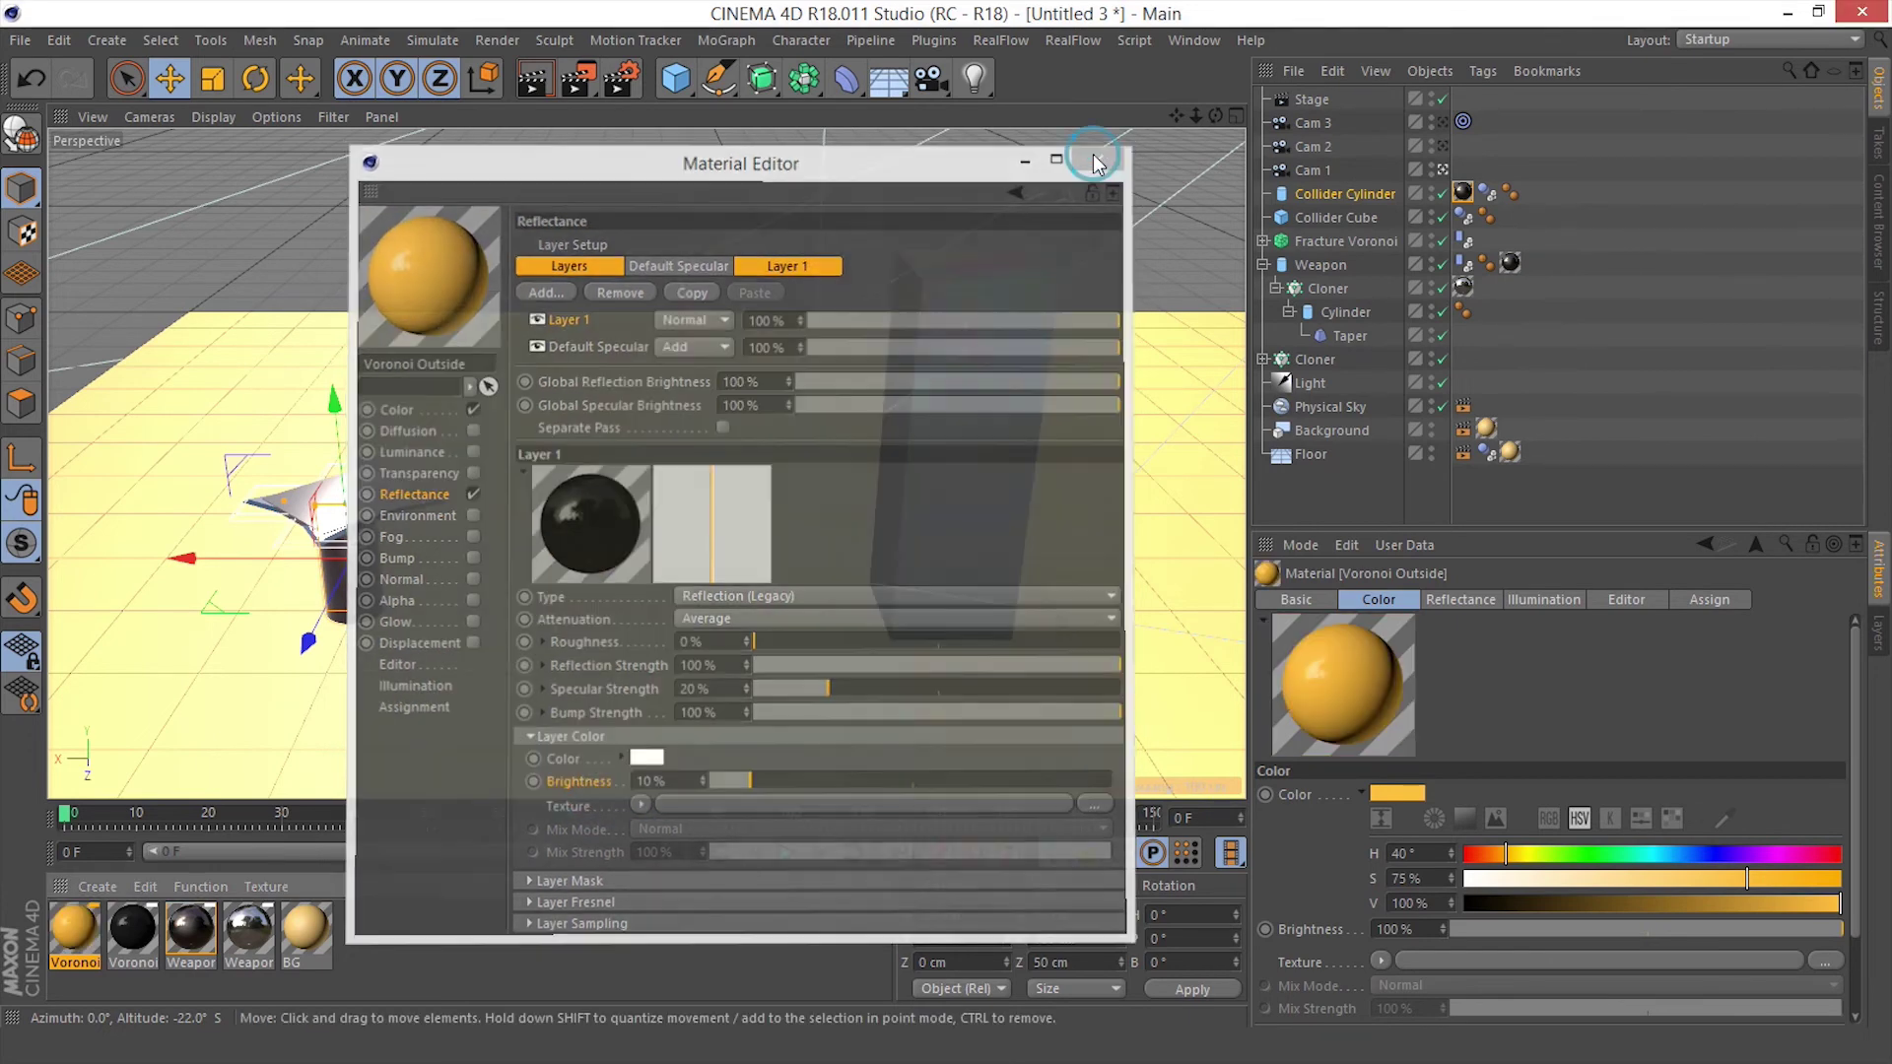
pyautogui.click(1102, 154)
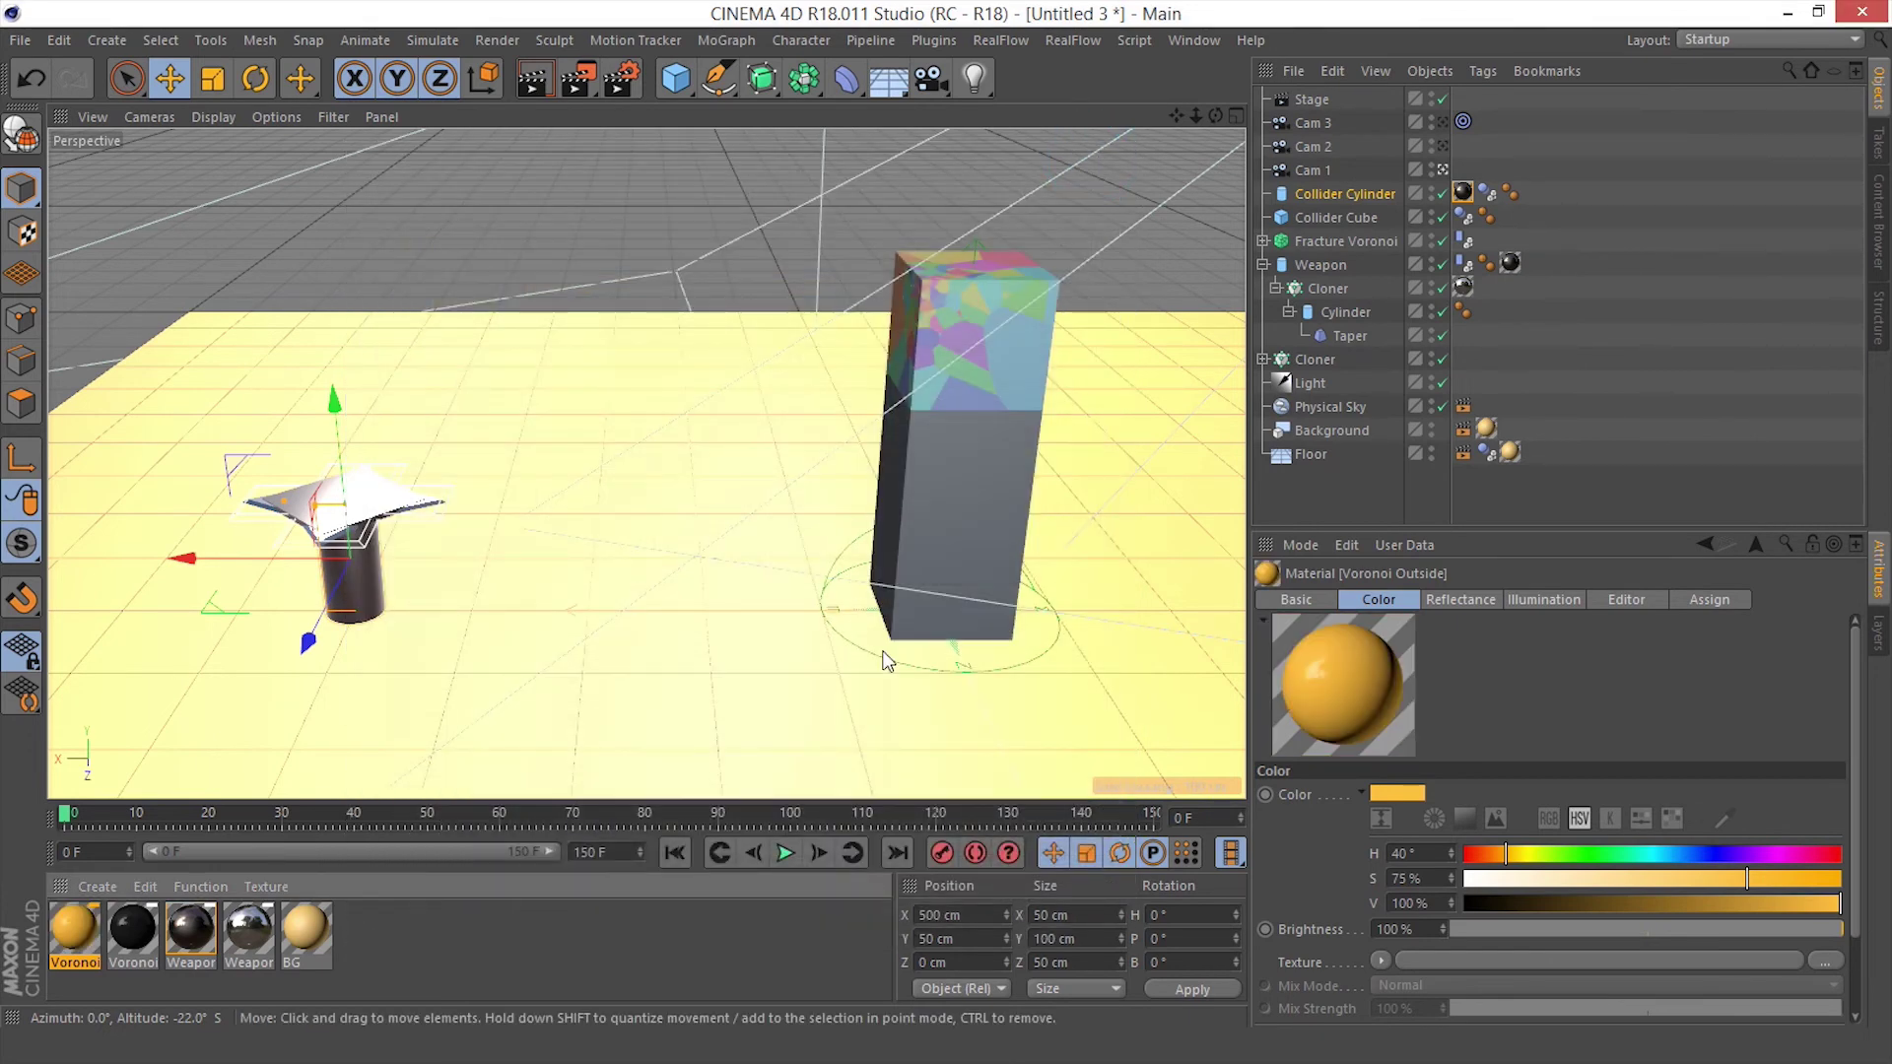
# Enable the Inside Faces selection on the Fracture Voronoi object
pyautogui.click(1342, 241)
pyautogui.click(1729, 601)
pyautogui.click(1799, 603)
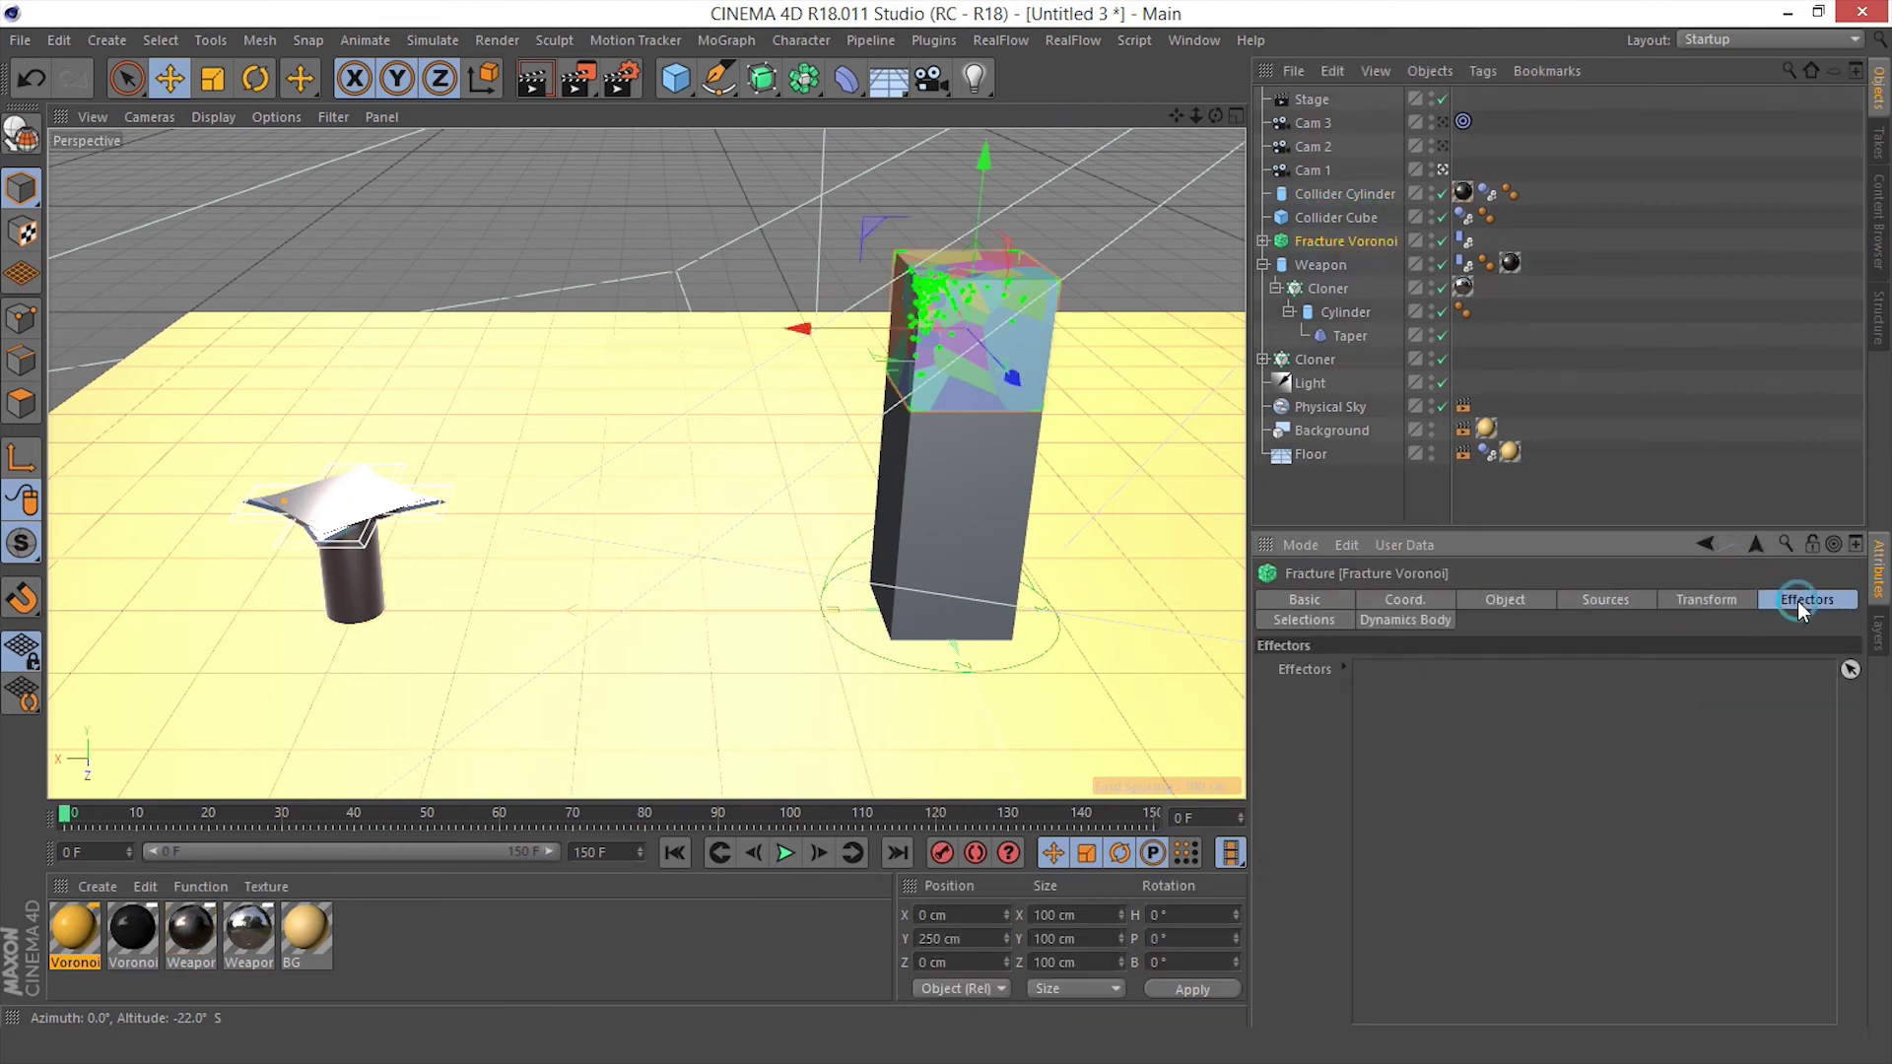
pyautogui.click(1308, 622)
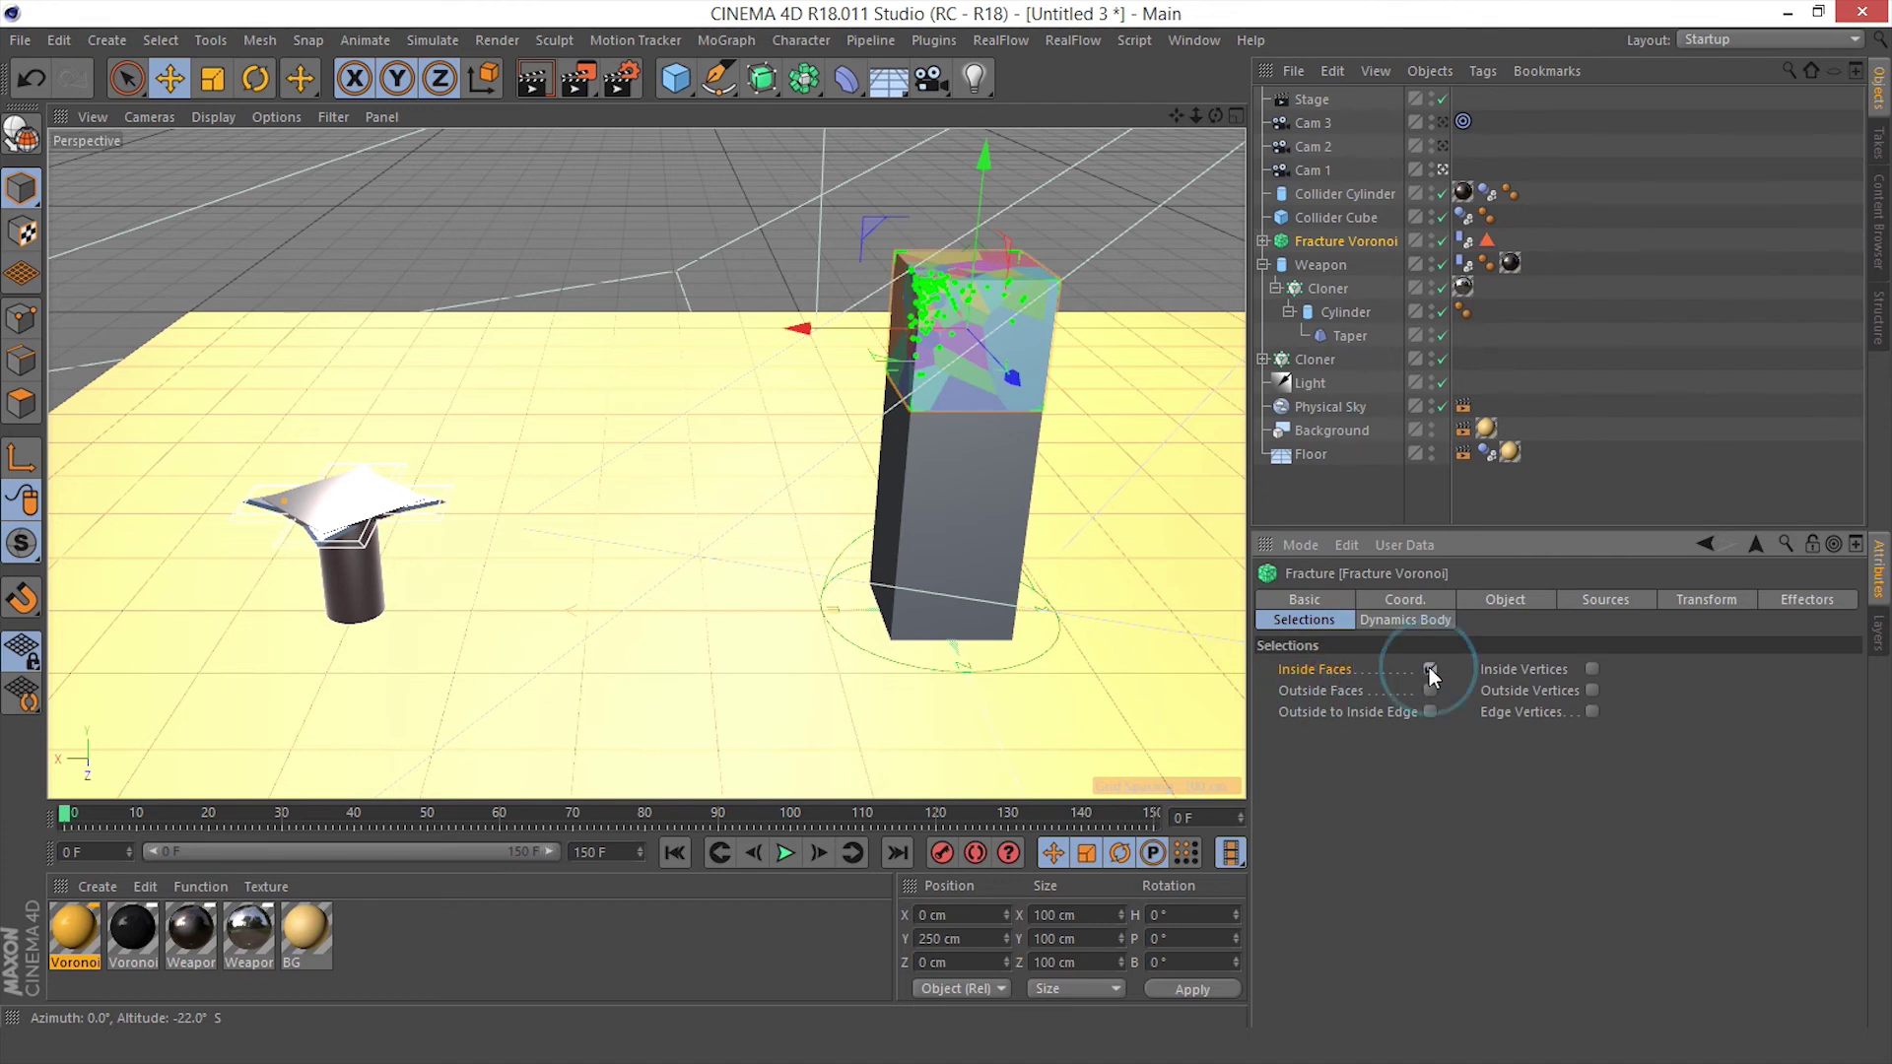
# Enable the Outside Faces selection on Fracture Voronoi and apply the Voronoi Outside and Voronoi Inside materials to it
pyautogui.click(1334, 689)
pyautogui.click(1509, 240)
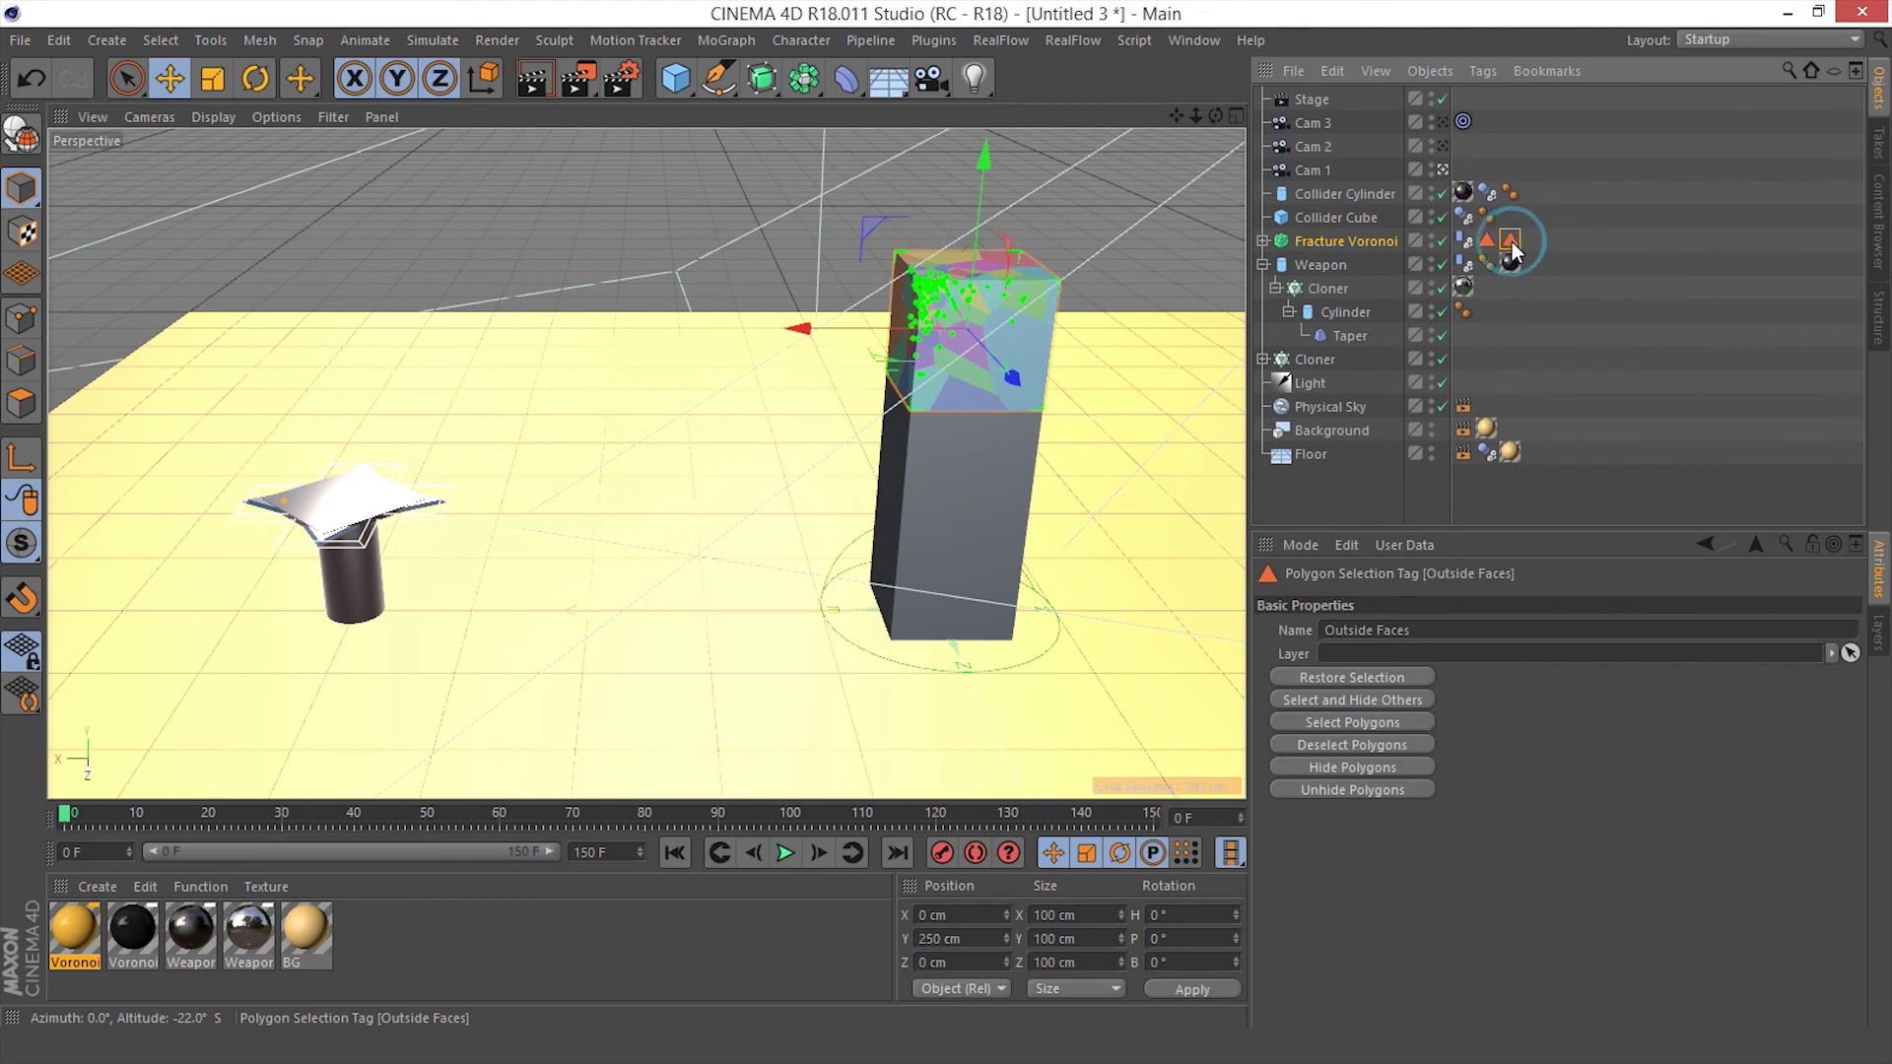
pyautogui.click(74, 928)
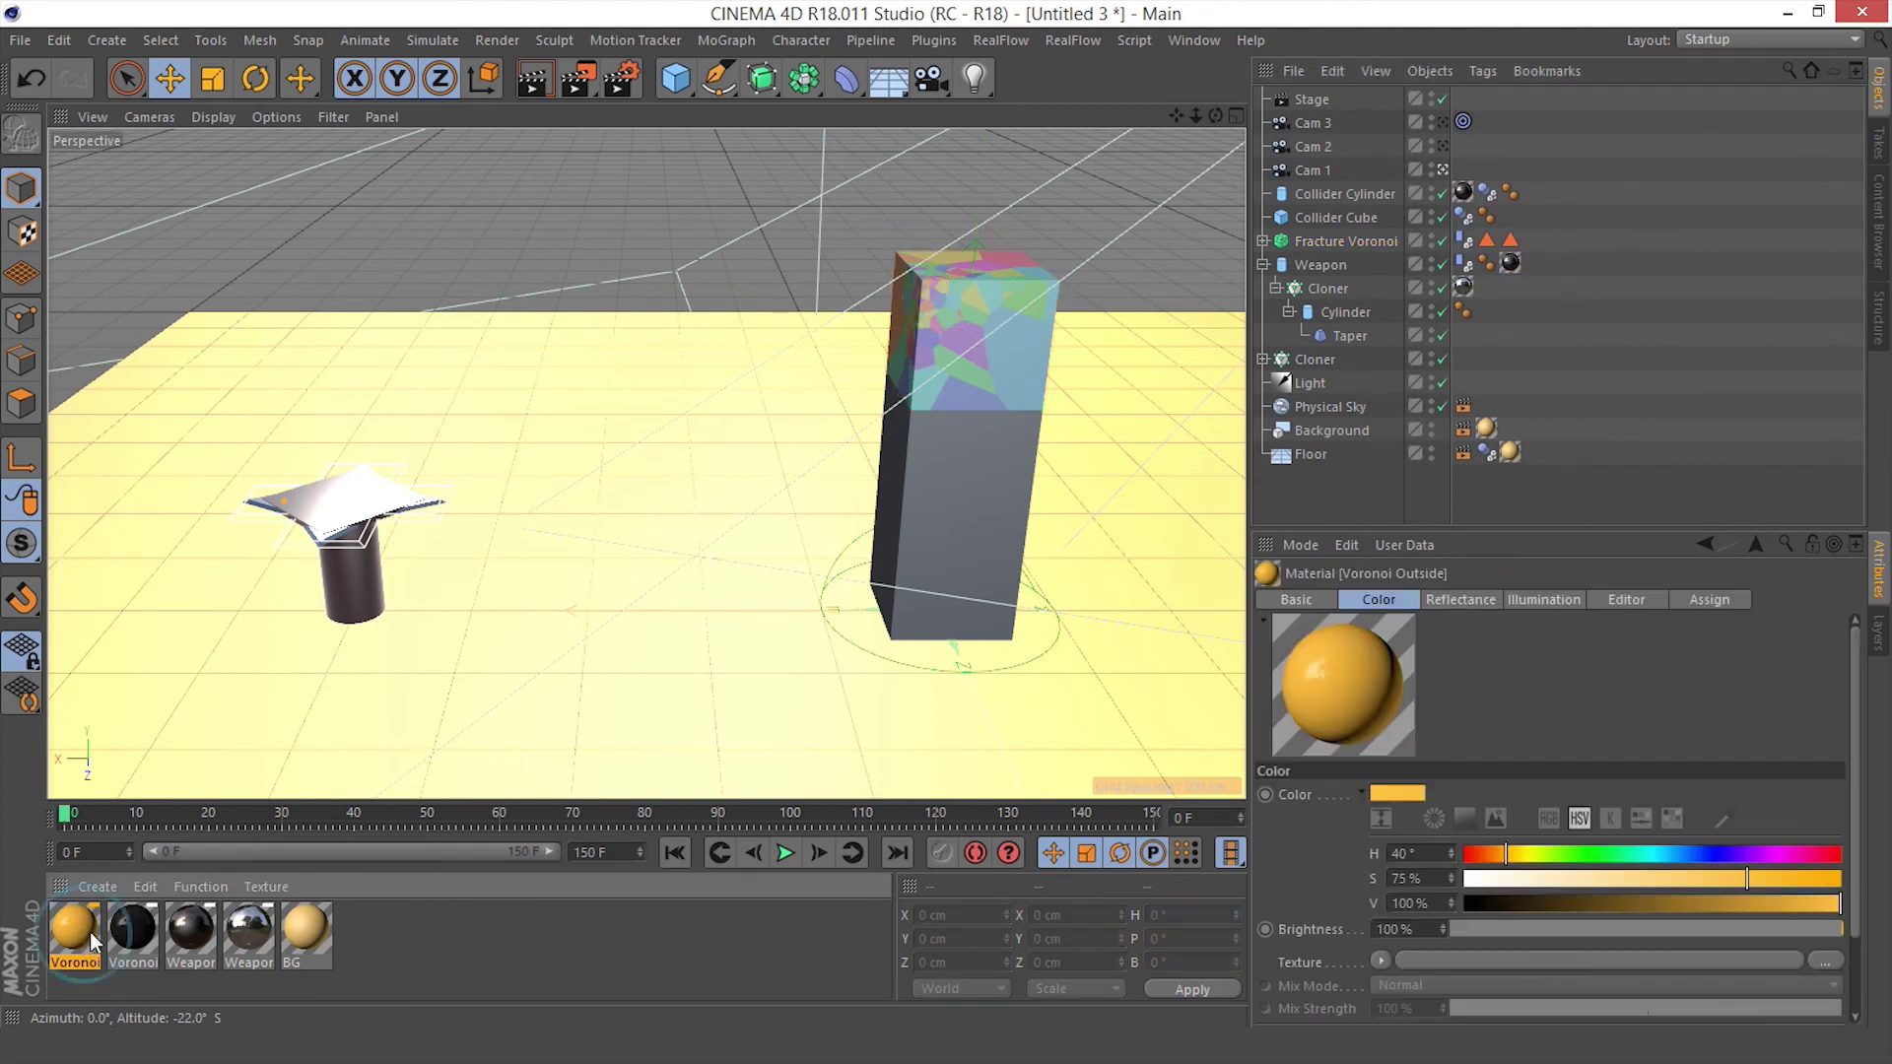
pyautogui.moveTo(83, 941); pyautogui.dragTo(1350, 237)
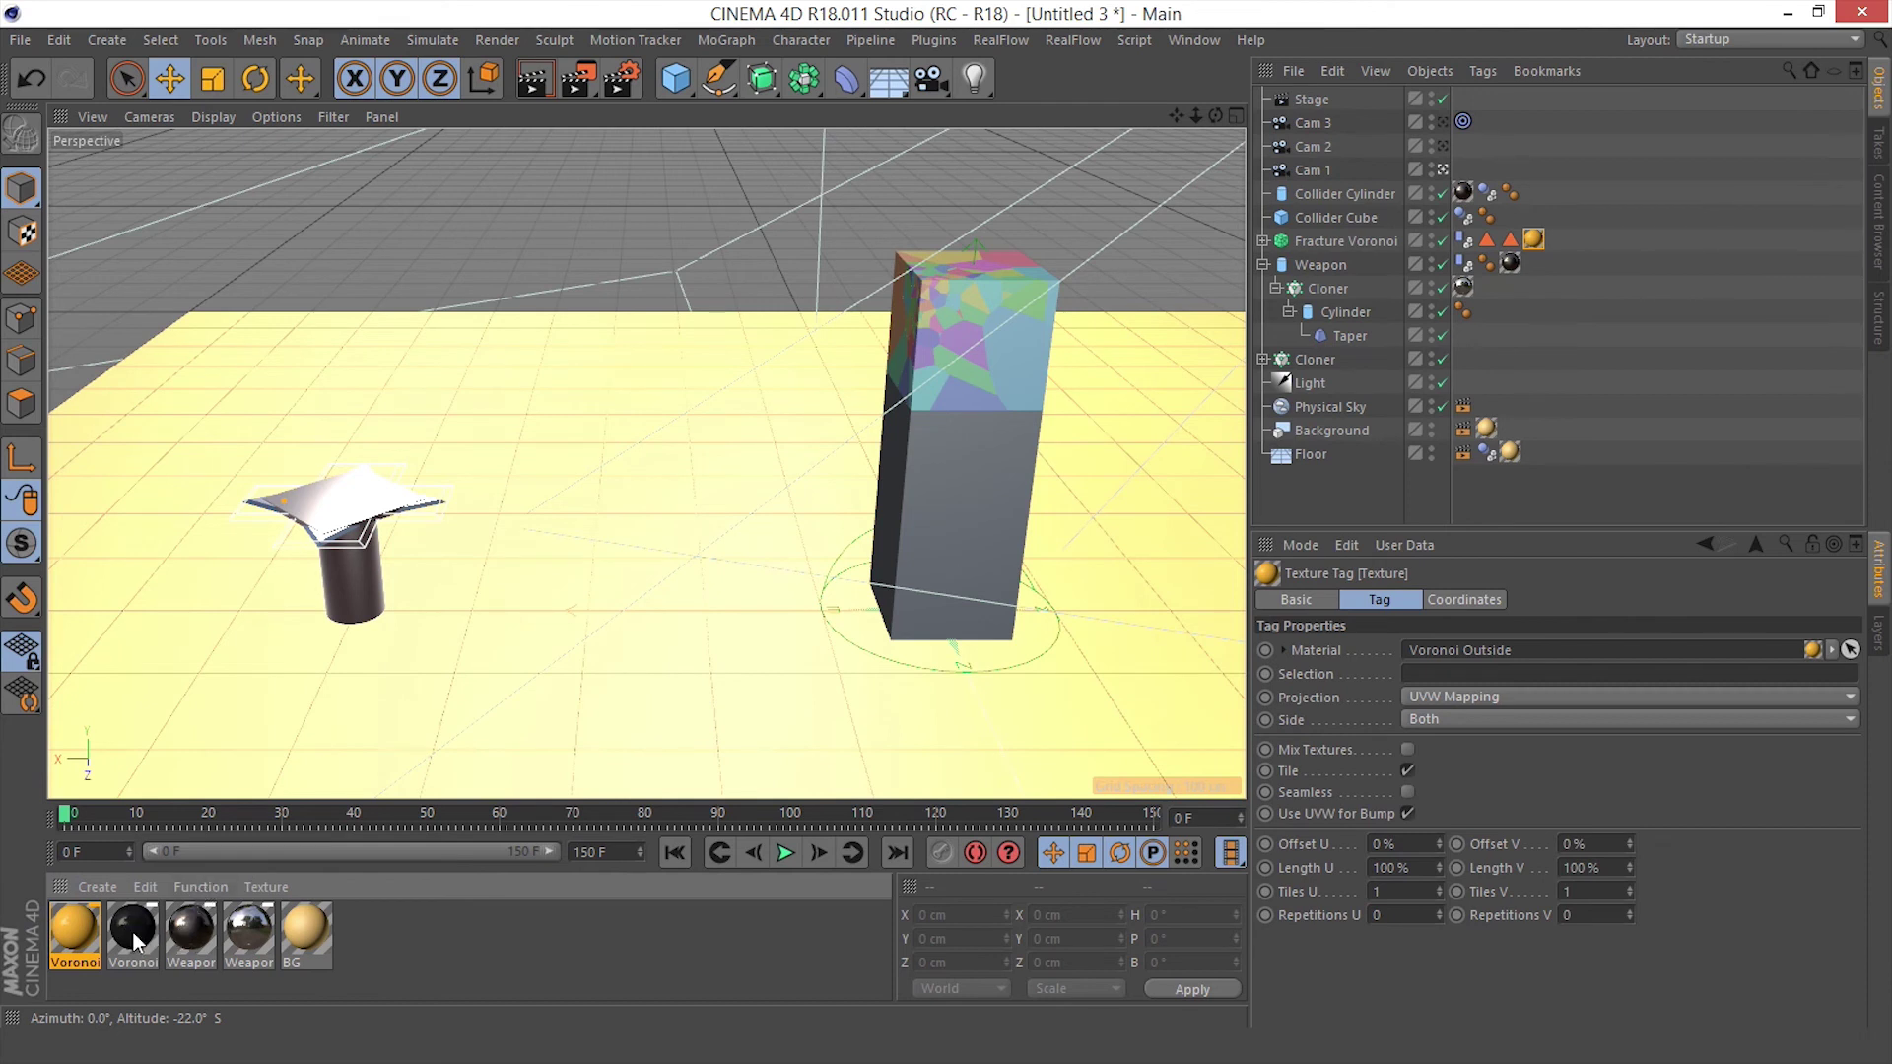
pyautogui.moveTo(132, 936); pyautogui.dragTo(1347, 245)
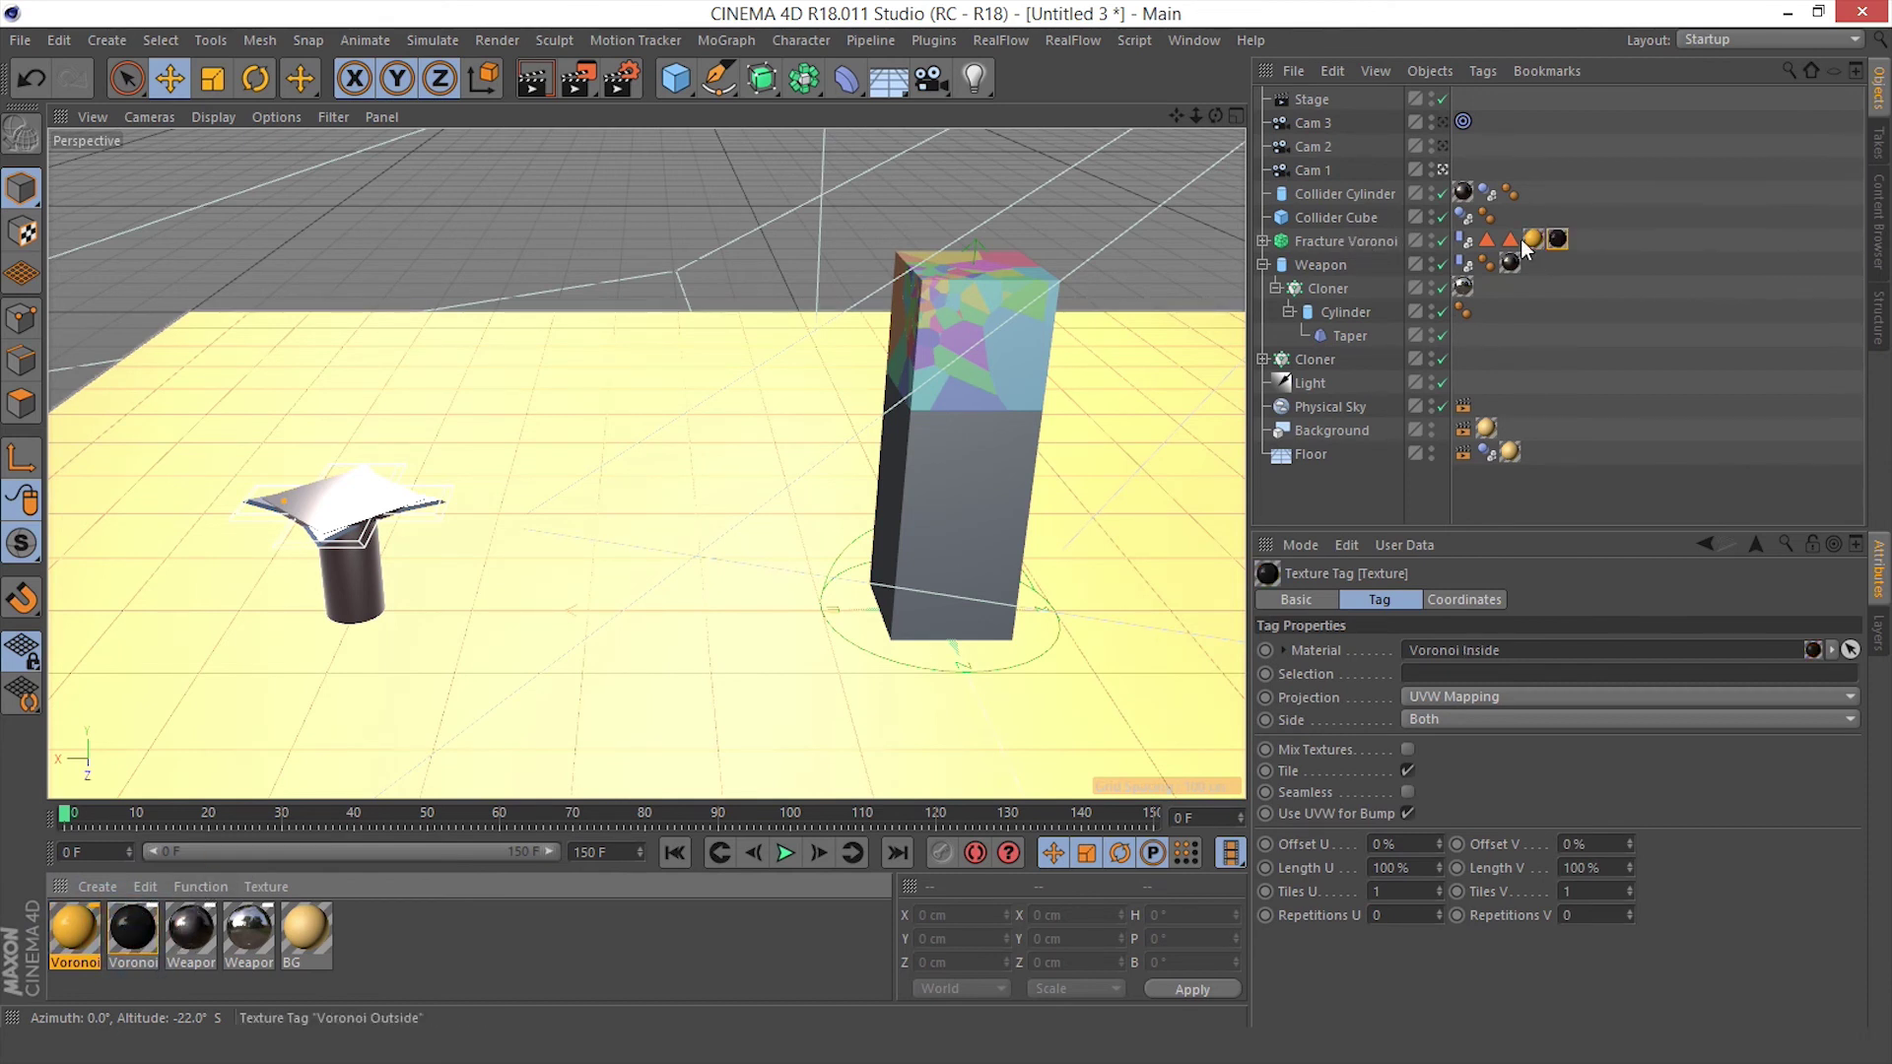
# Restrict the Voronoi Inside texture tag on Fracture Voronoi to the Inside Faces selection, copying the name from its selection tag
pyautogui.click(1487, 239)
pyautogui.hotkey('ctrl', 'c')
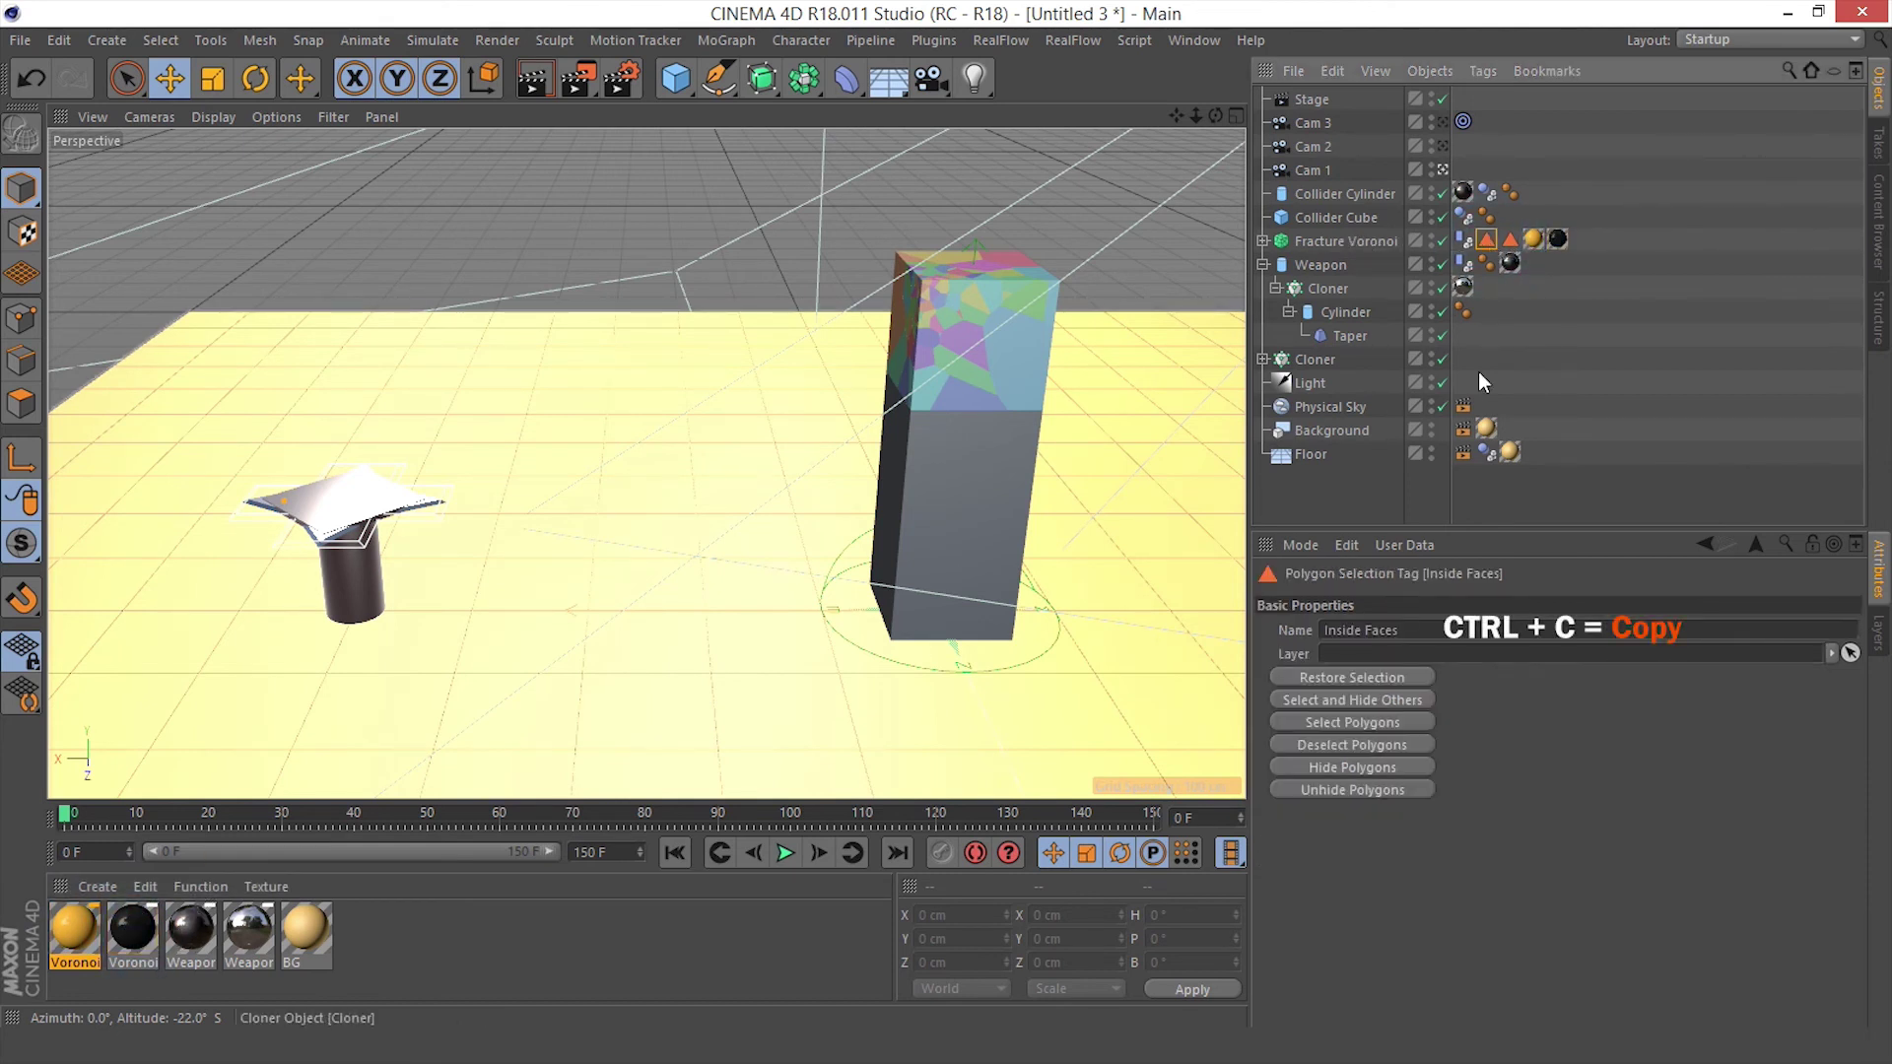
pyautogui.click(1297, 631)
pyautogui.moveTo(1398, 629); pyautogui.dragTo(1325, 629)
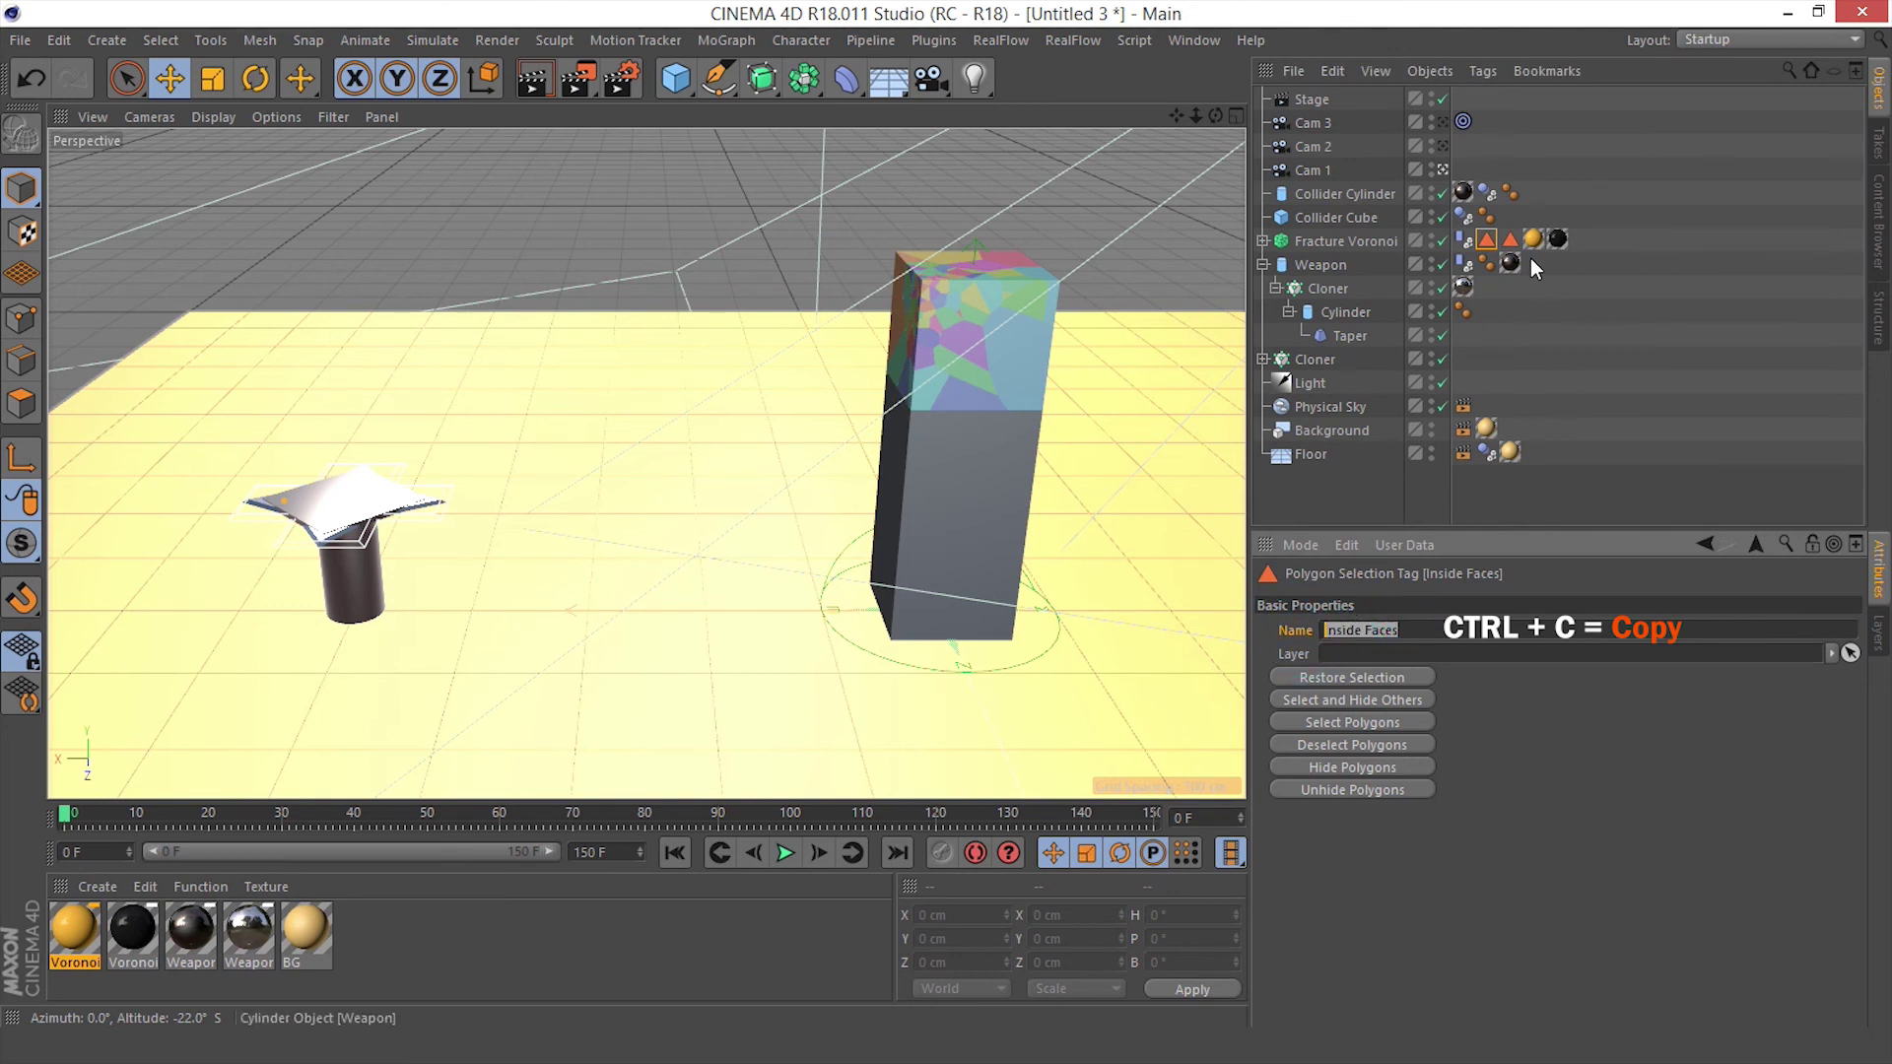
pyautogui.click(1558, 239)
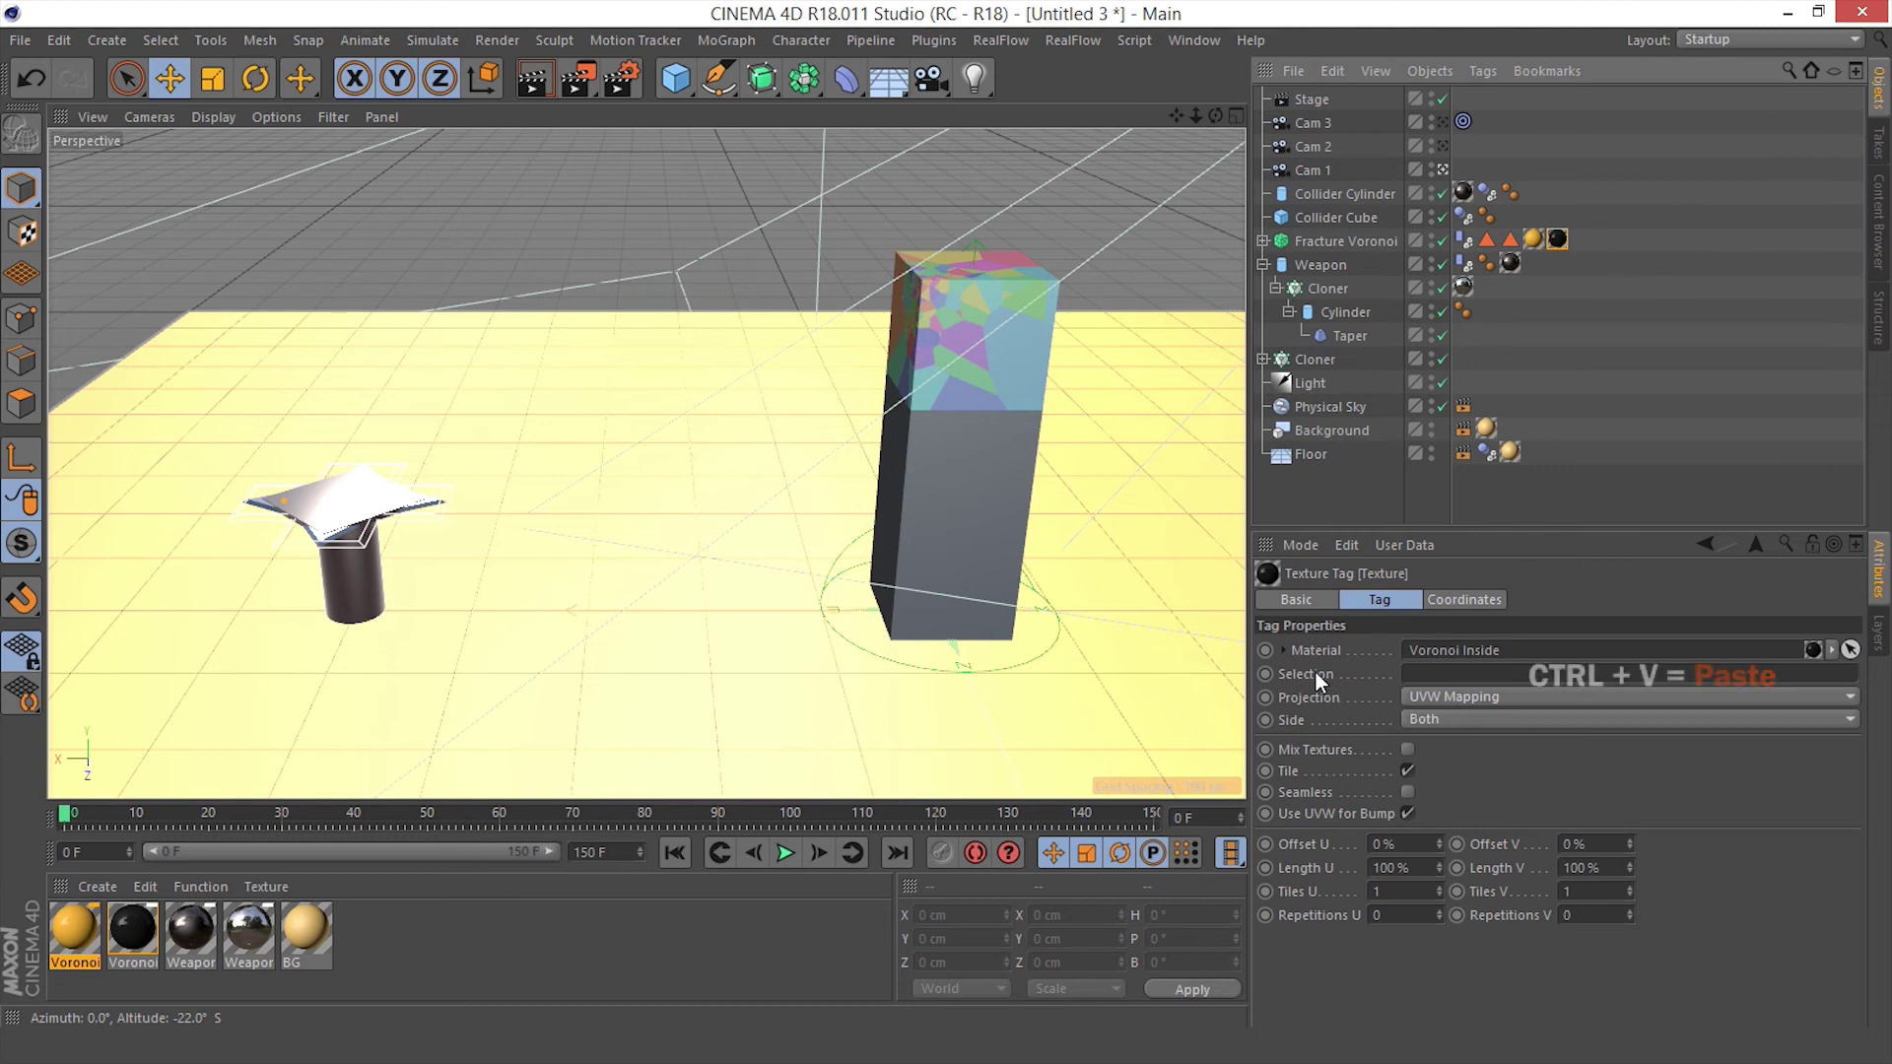
pyautogui.click(1315, 672)
pyautogui.click(1418, 673)
pyautogui.hotkey('ctrl', 'v')
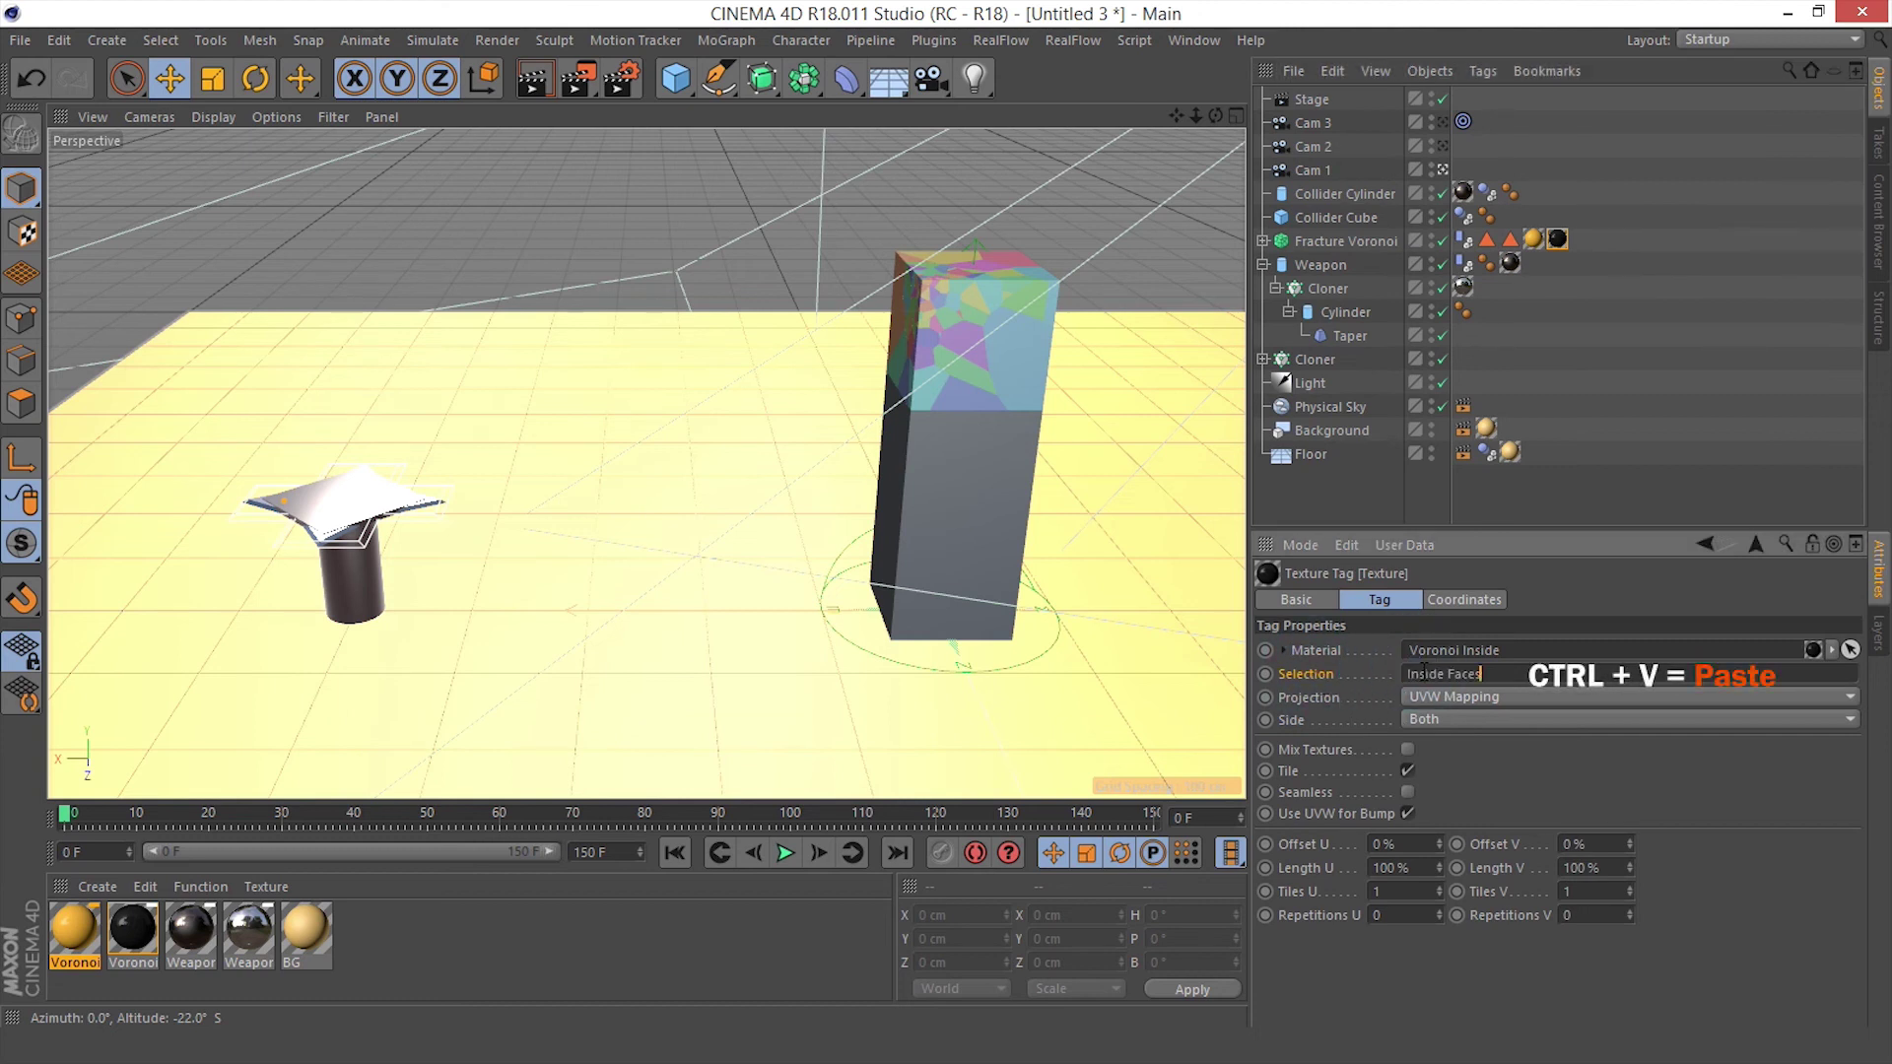
# Restrict the Voronoi Outside texture tag on Fracture Voronoi to the Outside Faces selection, copying the name from its selection tag
pyautogui.click(1509, 239)
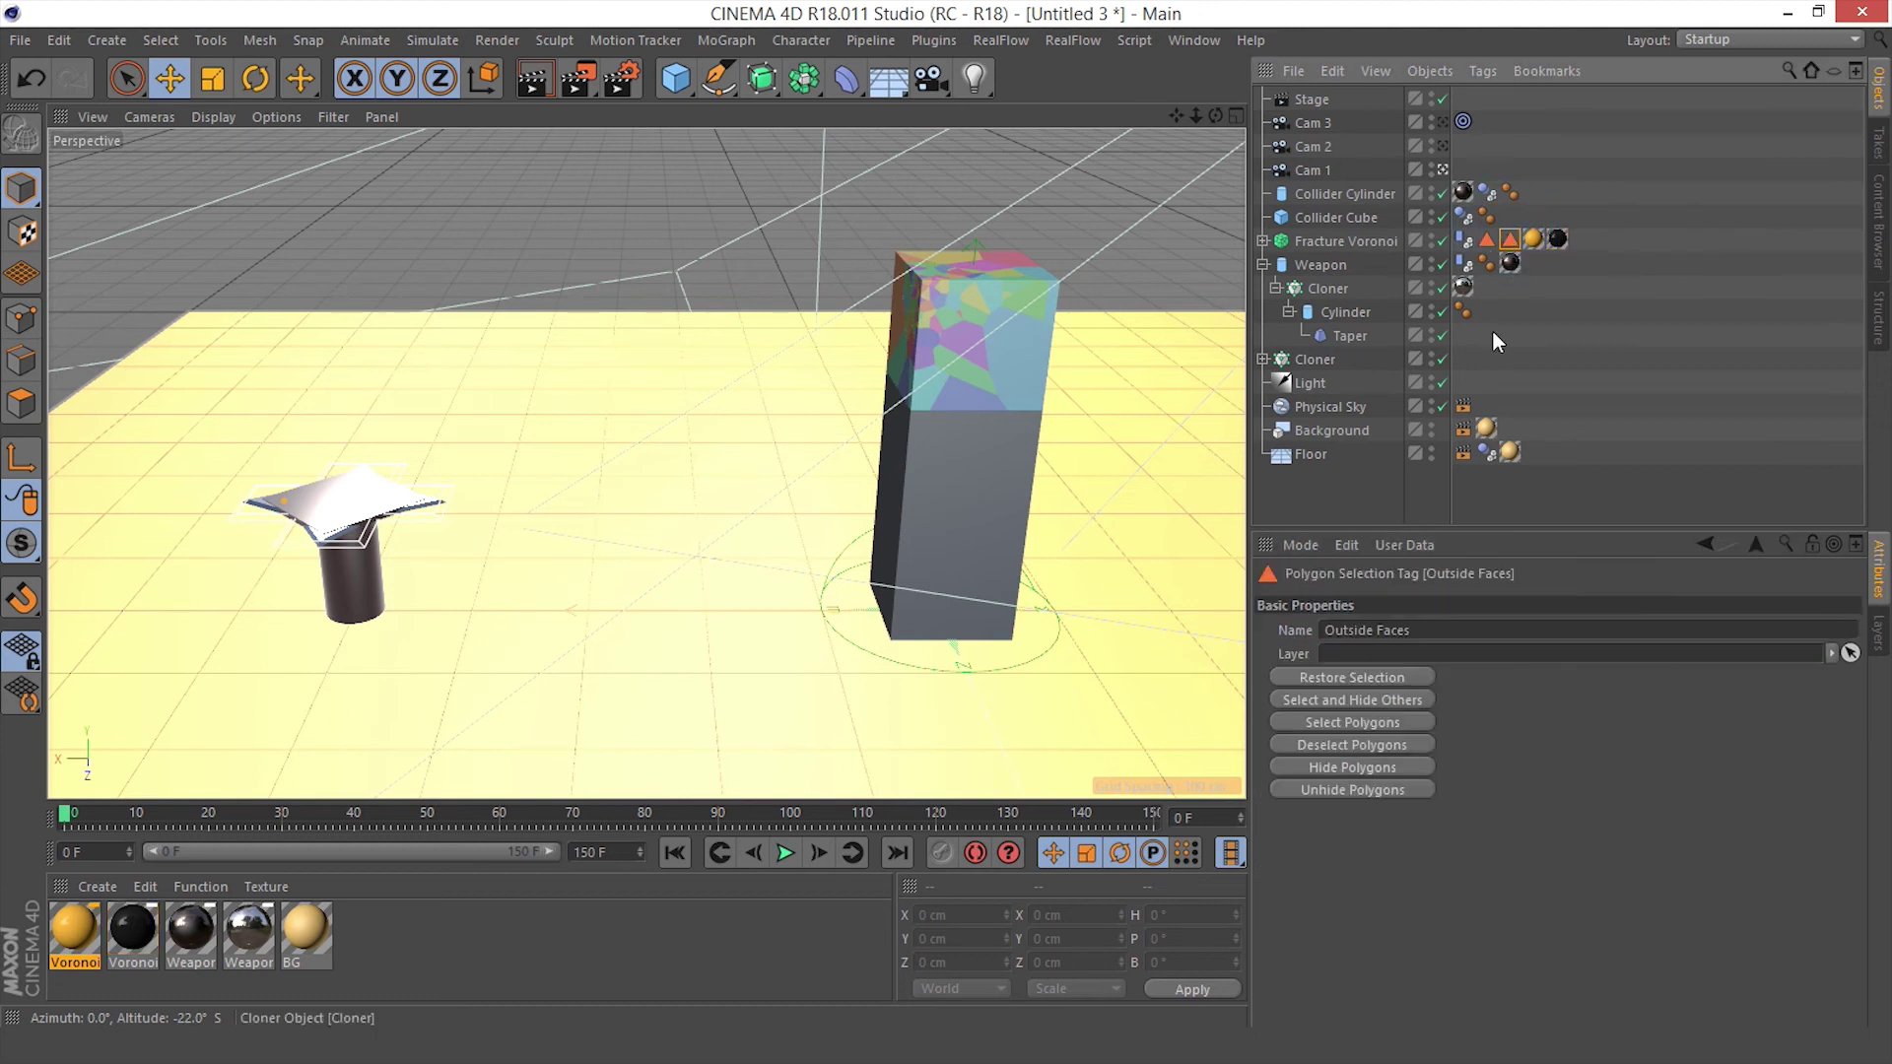
pyautogui.click(1294, 632)
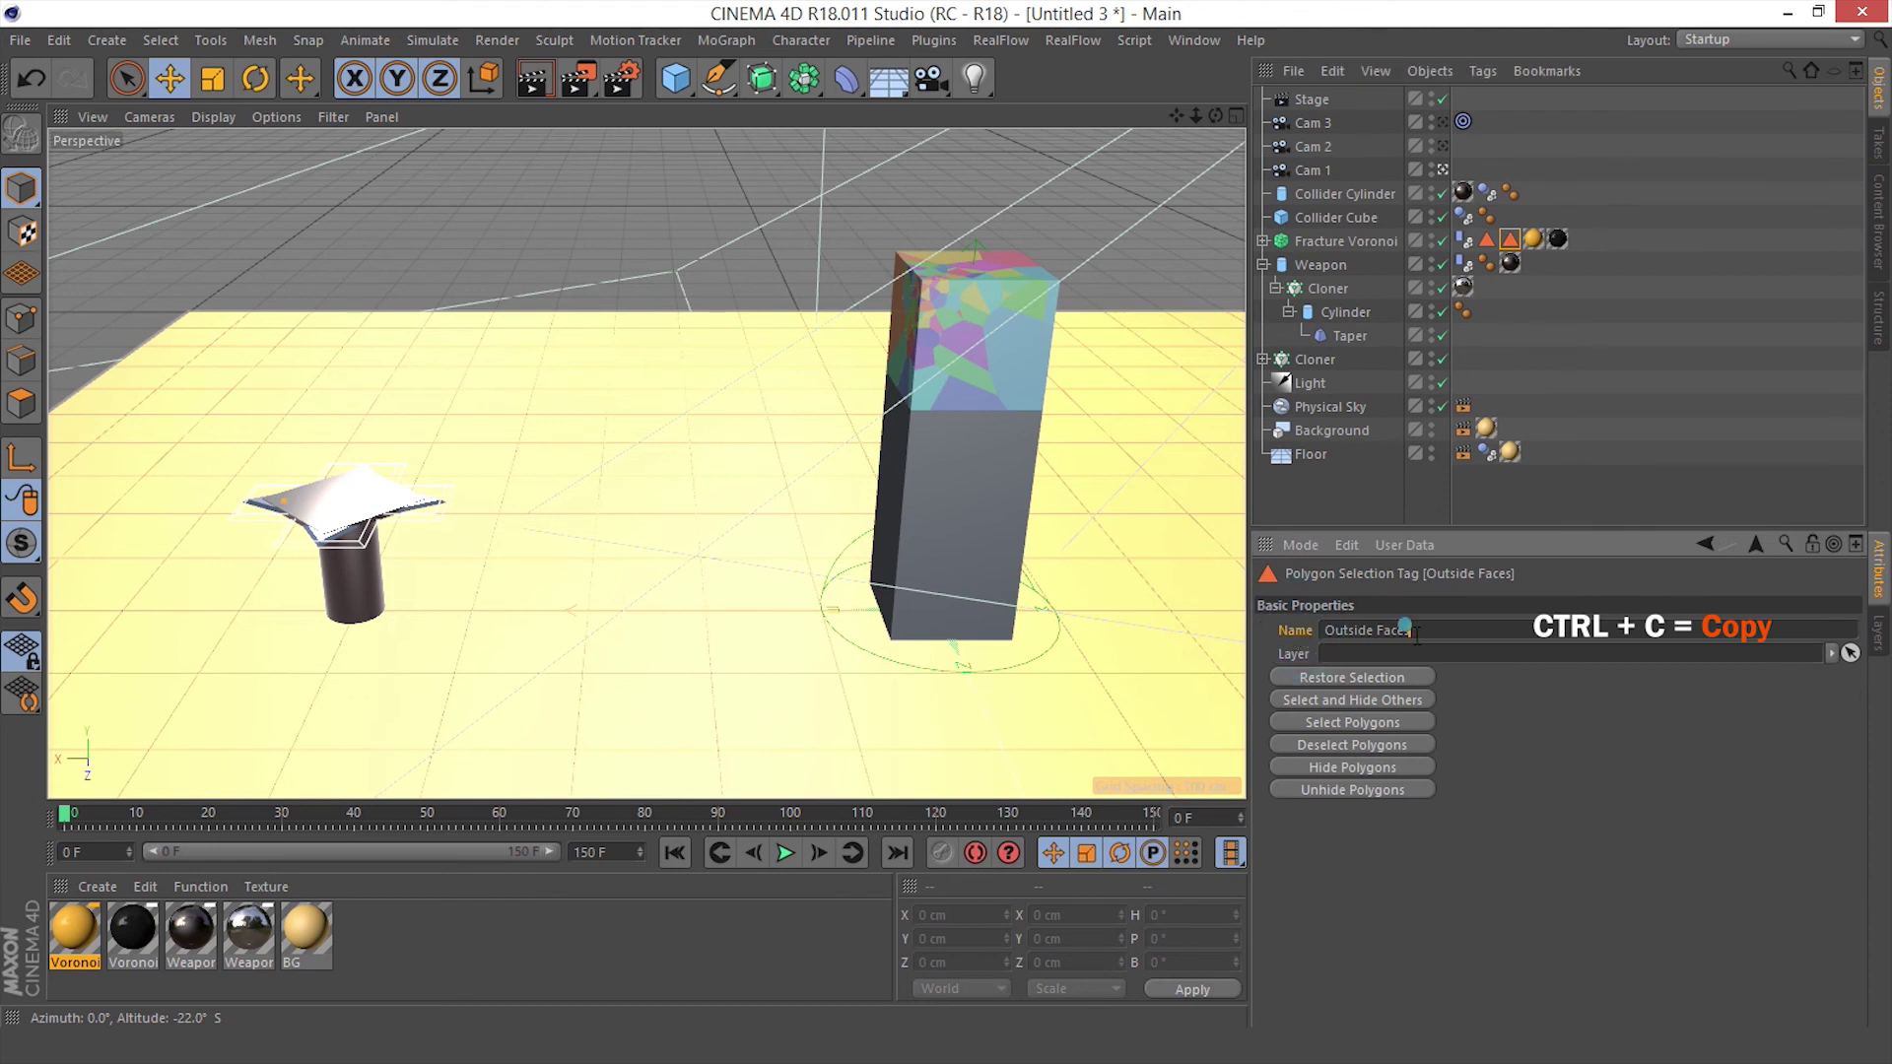
pyautogui.moveTo(1411, 630); pyautogui.dragTo(1306, 649)
pyautogui.hotkey('ctrl', 'c')
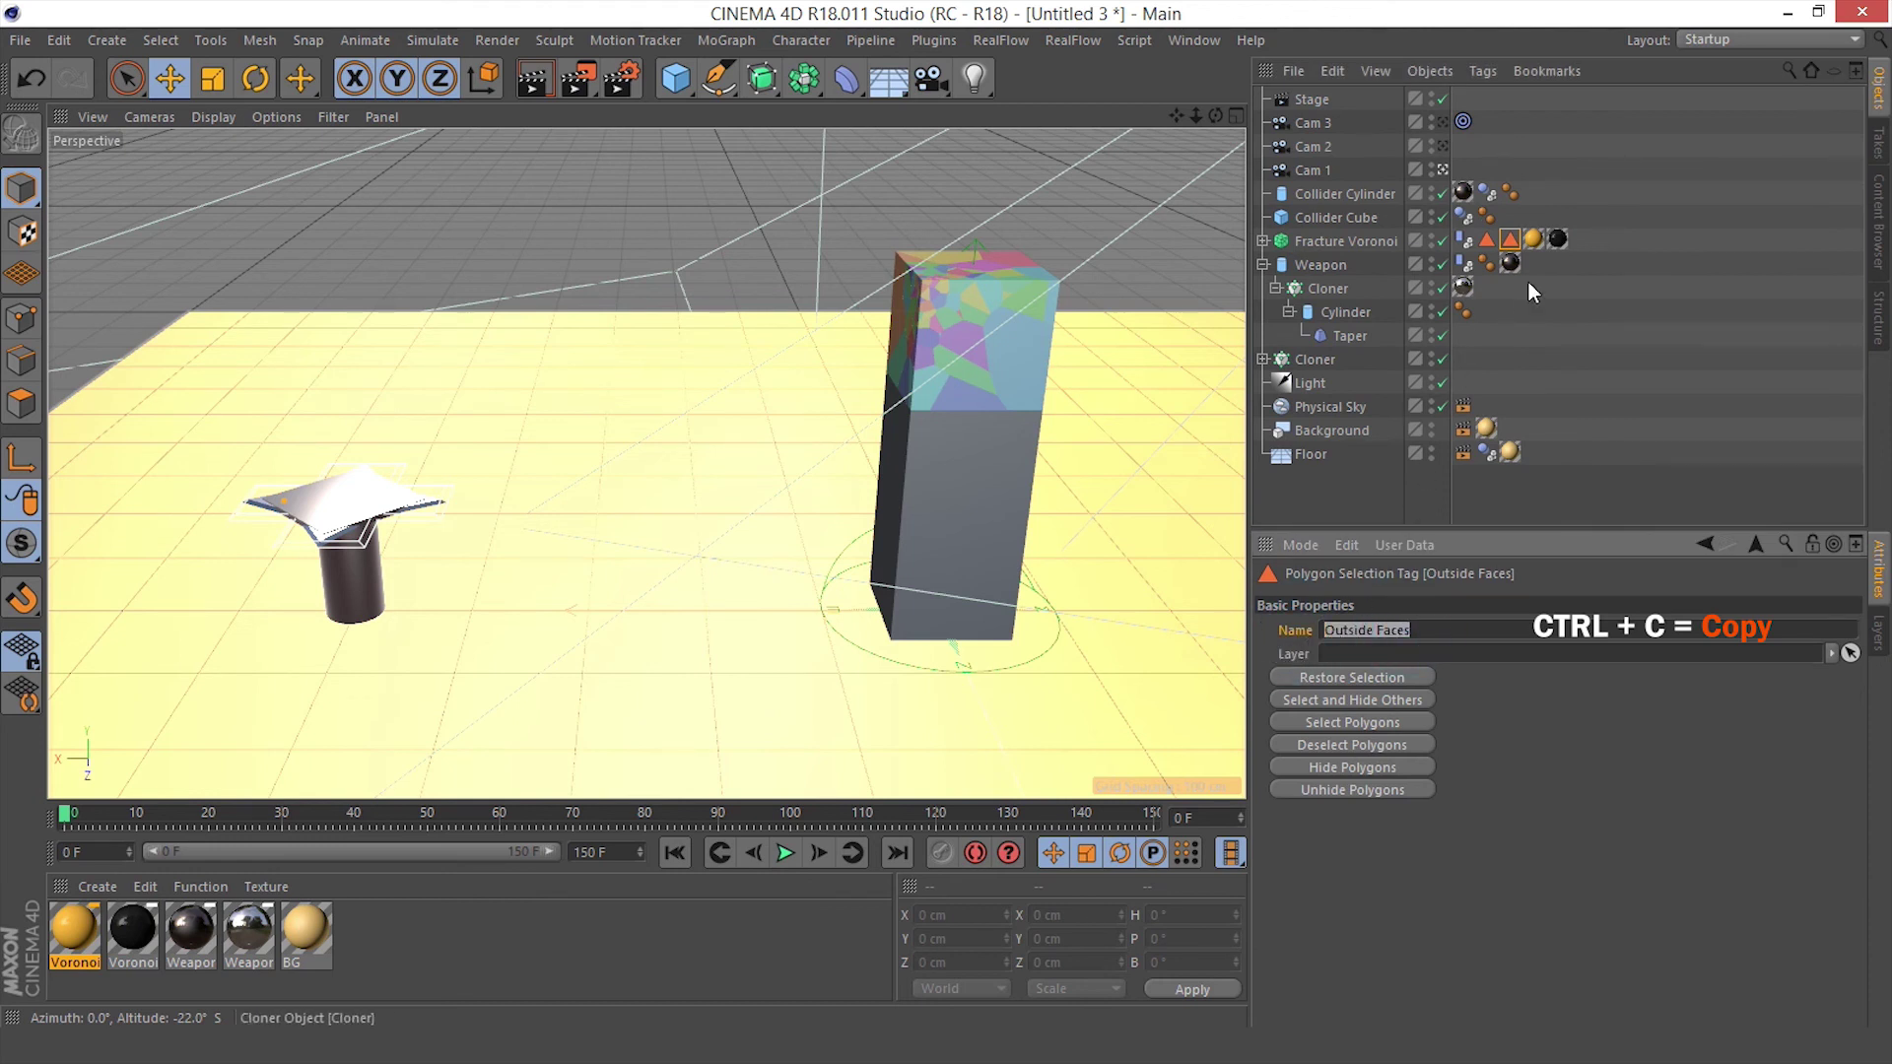
pyautogui.click(1533, 239)
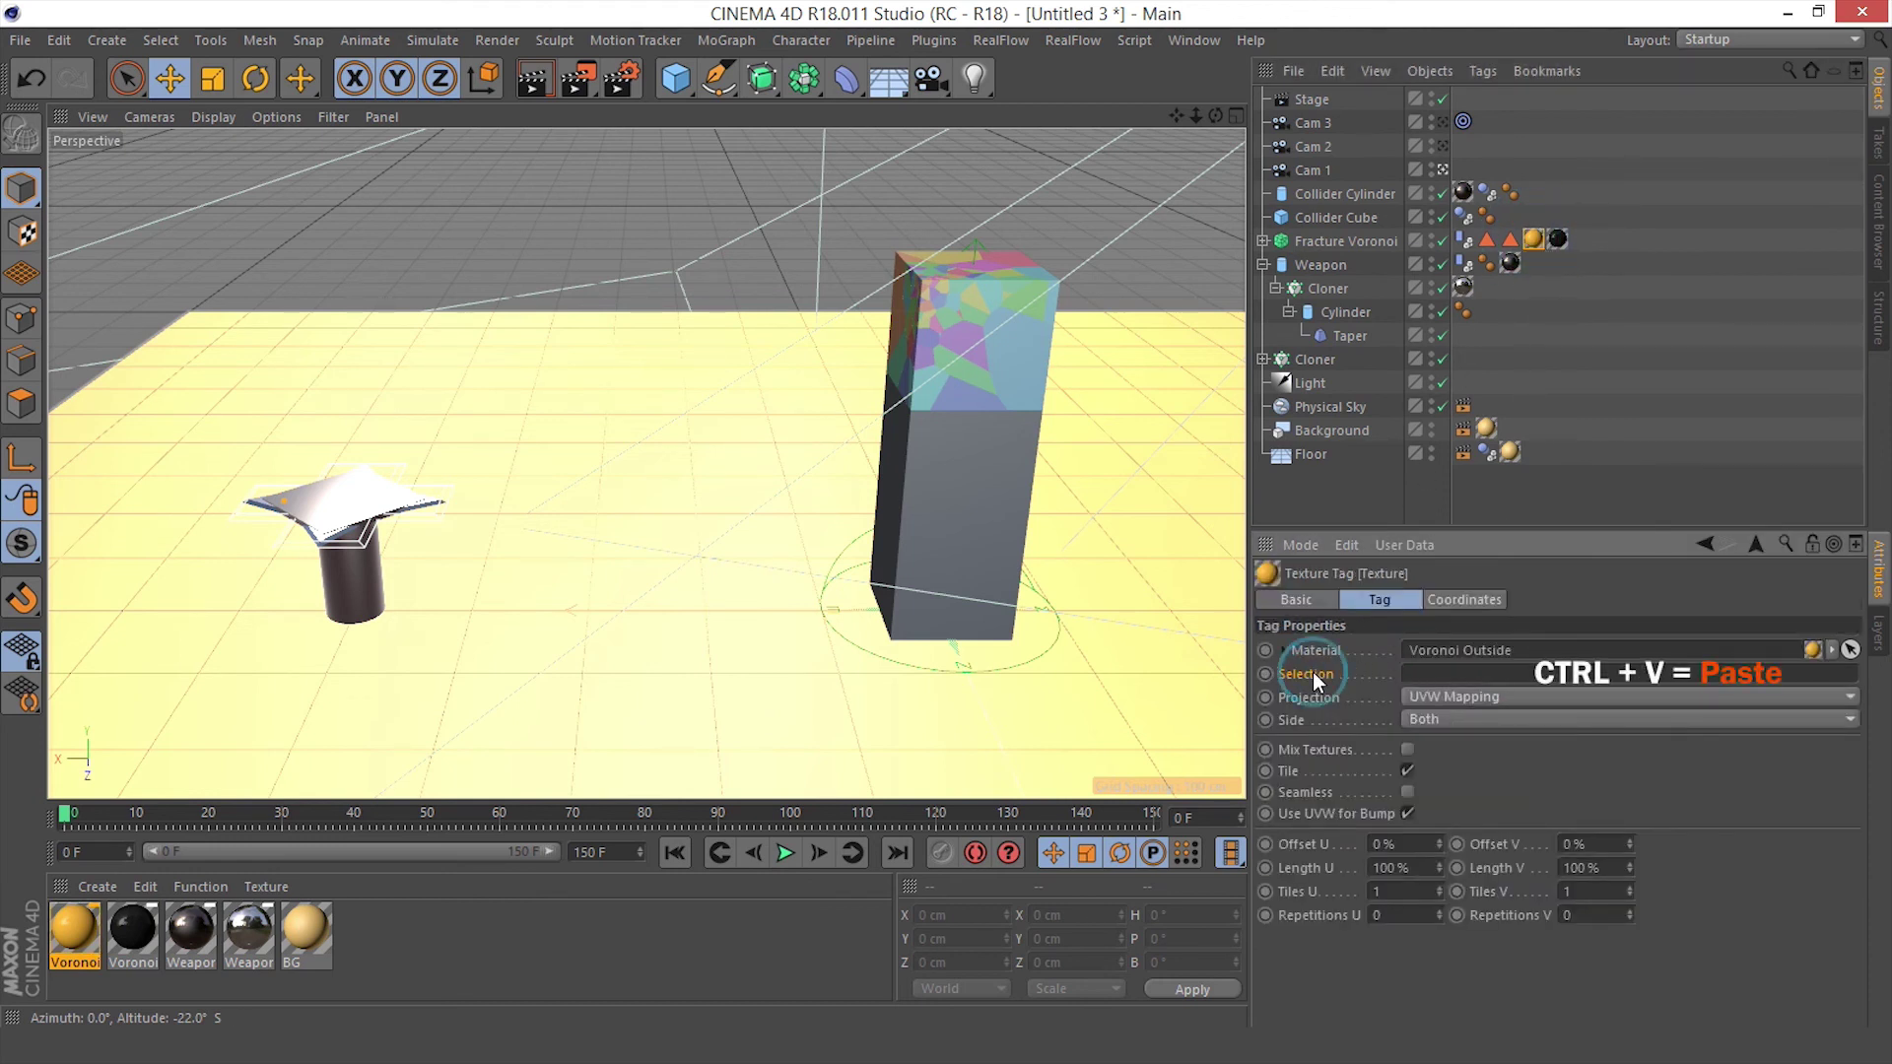
pyautogui.click(1421, 674)
pyautogui.hotkey('ctrl', 'v')
pyautogui.click(1549, 366)
# Turn off Colorize Fragments on Fracture Voronoi and apply the Voronoi Outside material to Collider Cube
pyautogui.click(1360, 244)
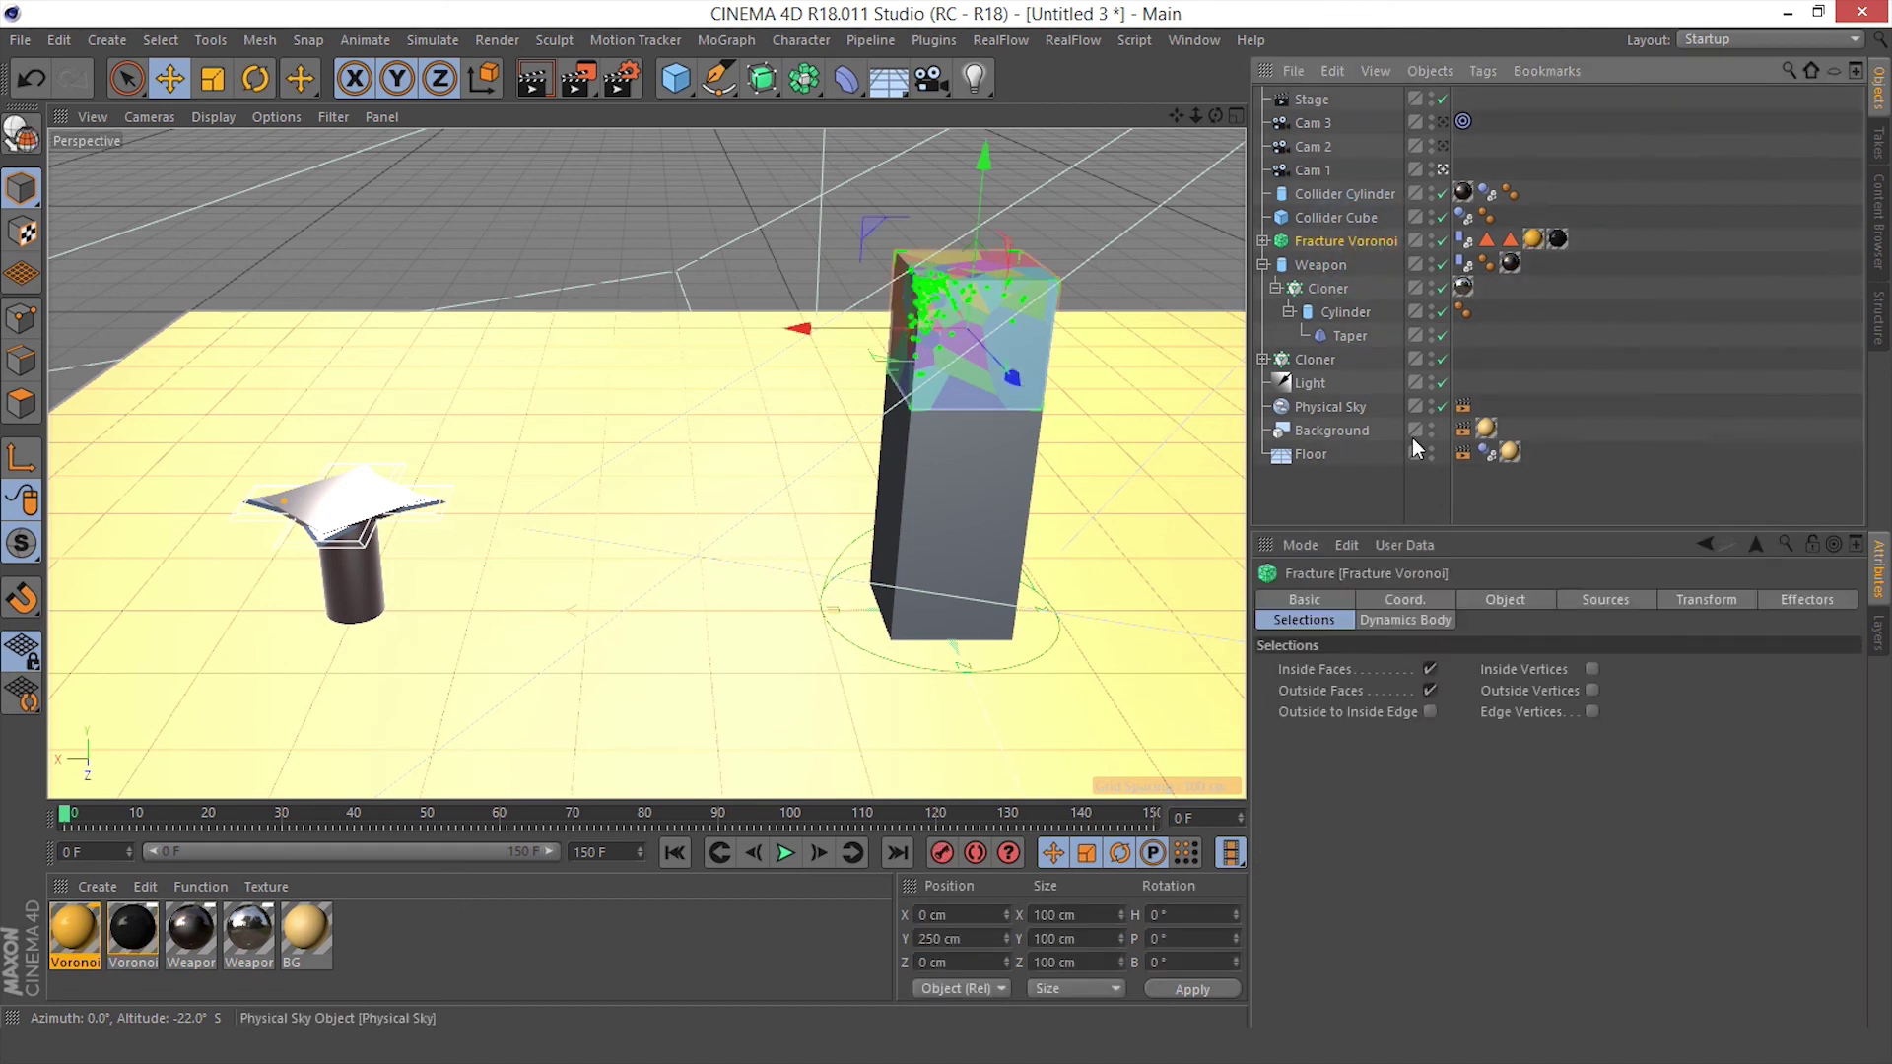
pyautogui.click(1499, 599)
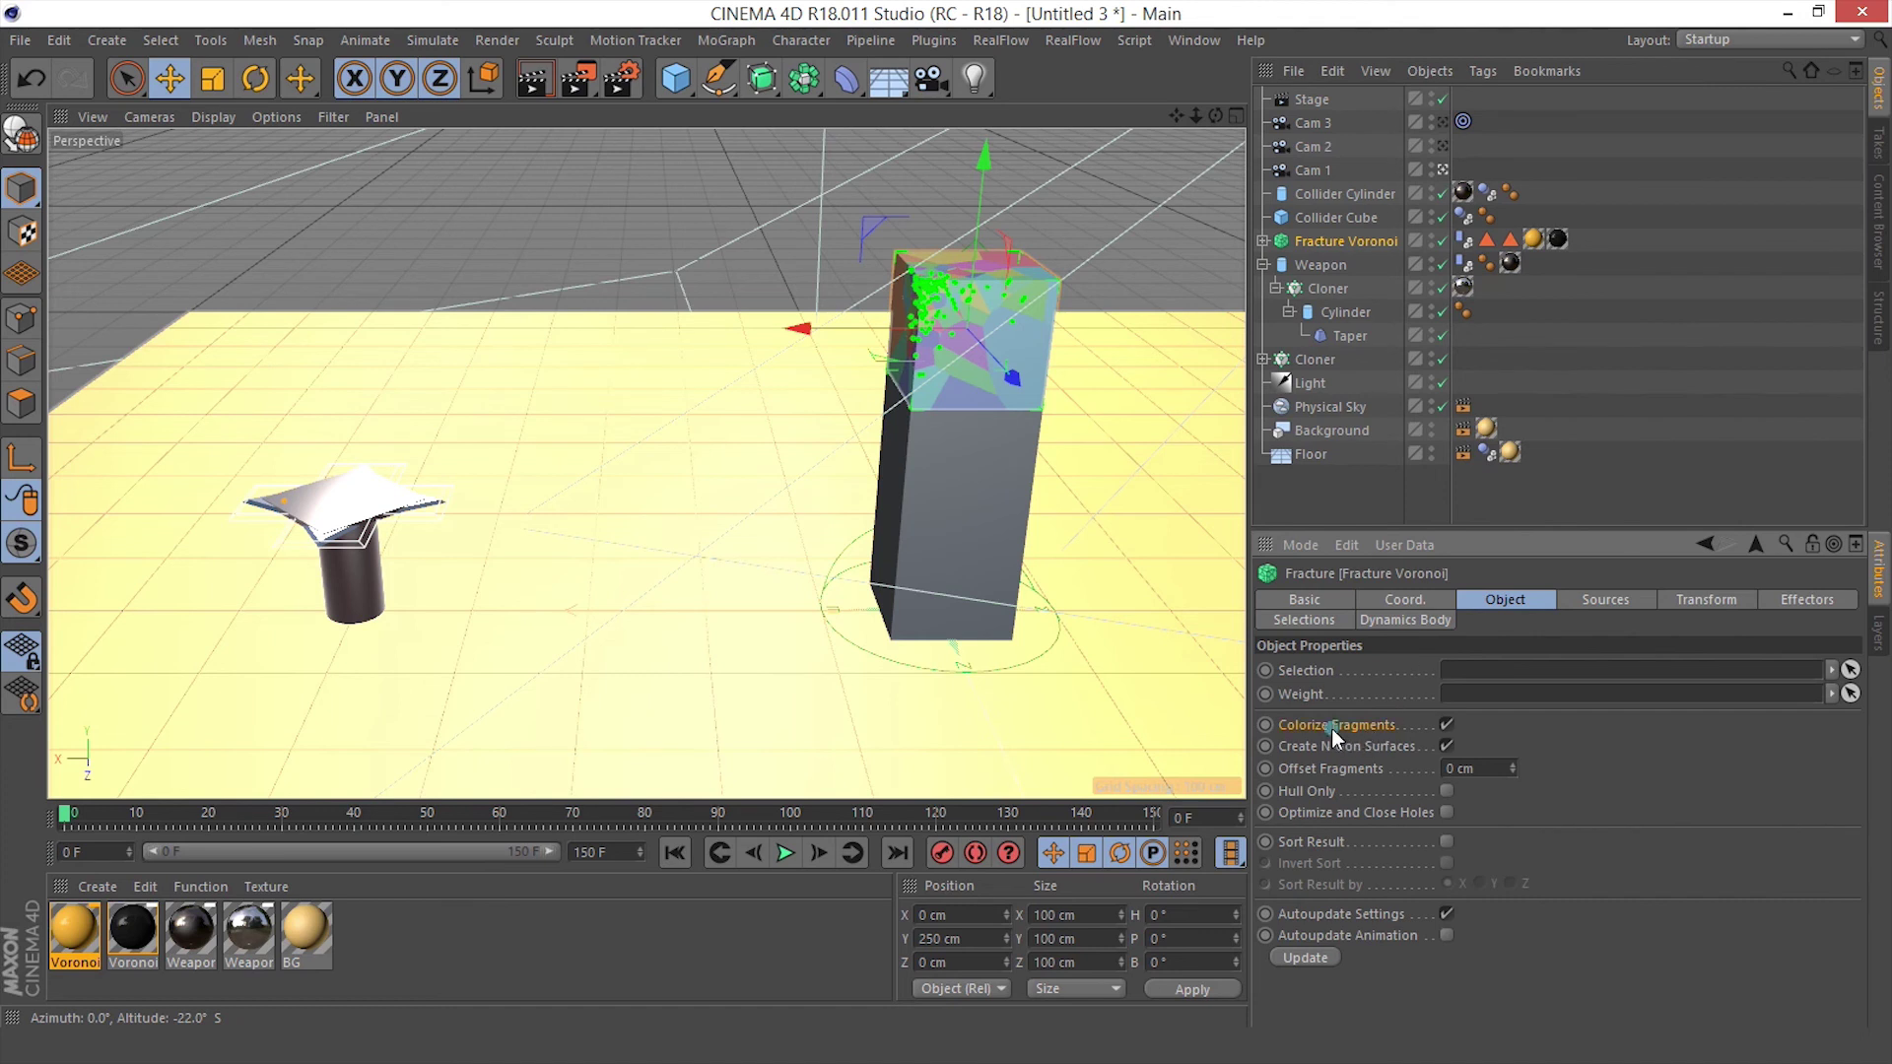
pyautogui.click(1446, 725)
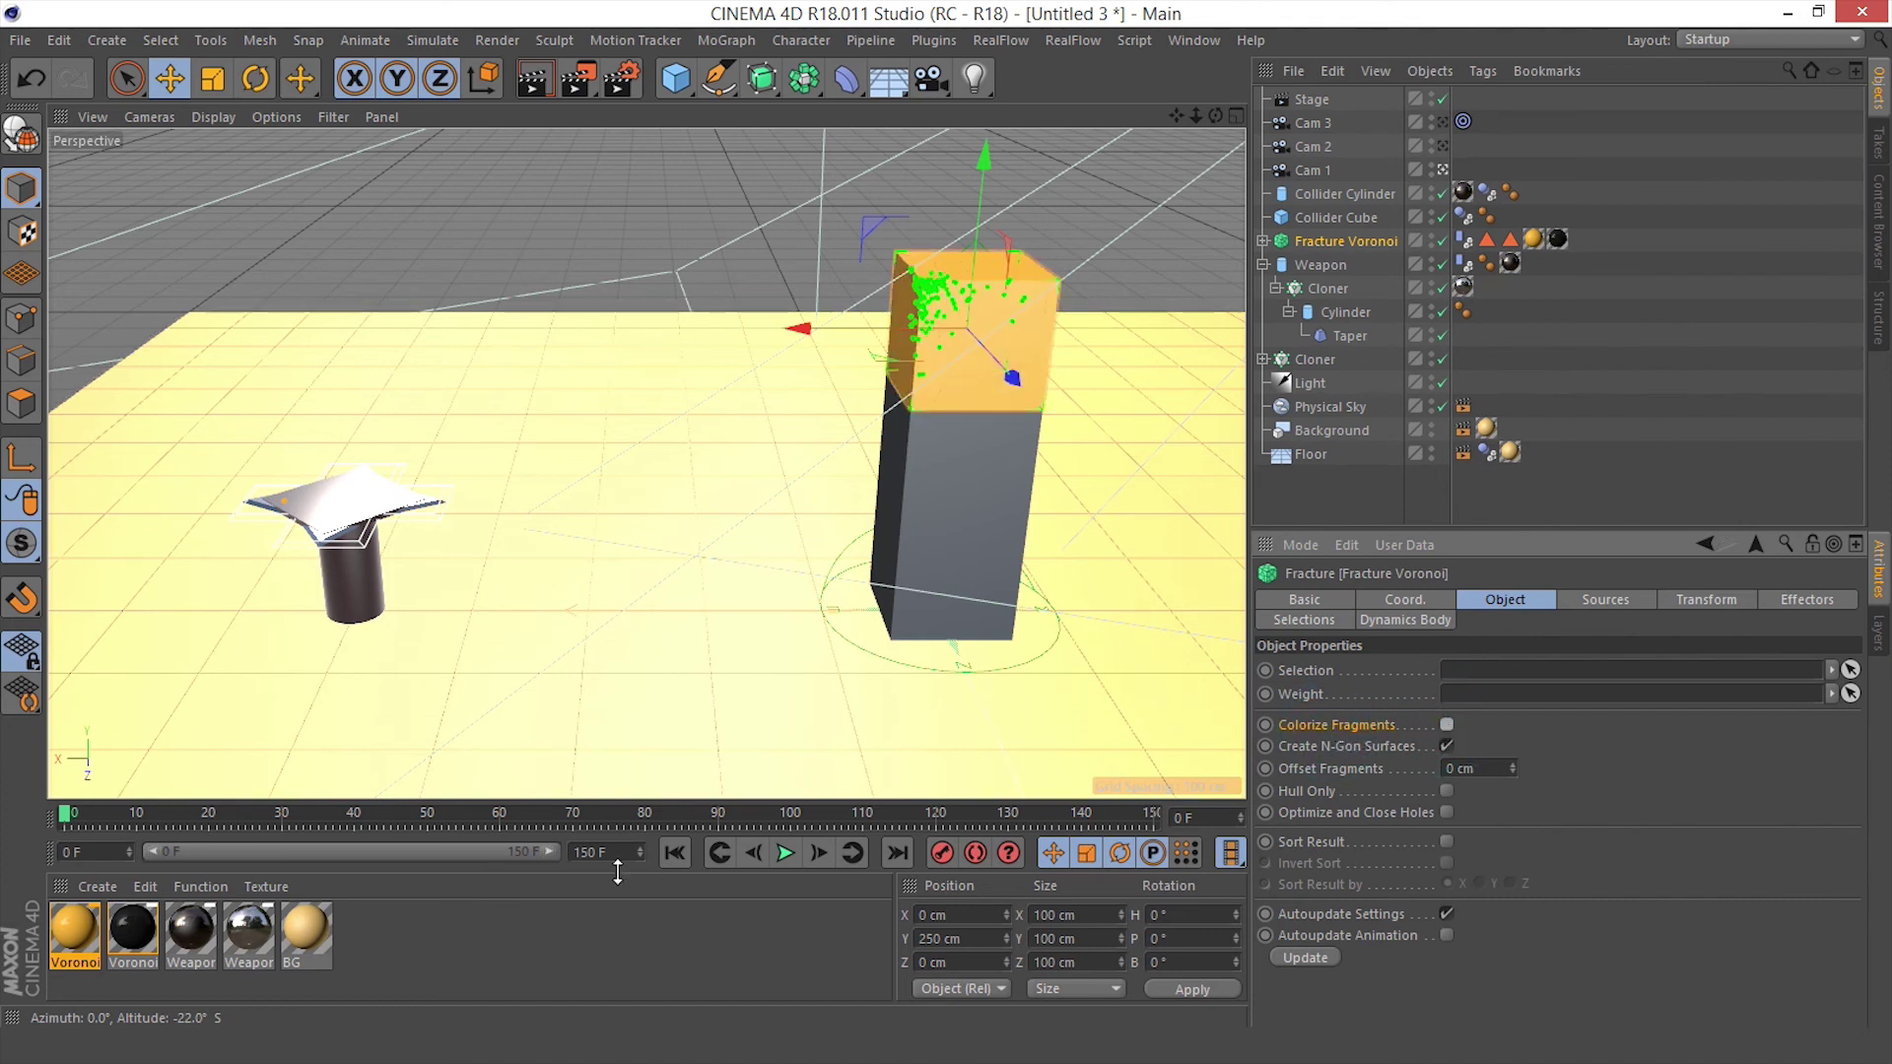
pyautogui.moveTo(65, 922); pyautogui.dragTo(1352, 212)
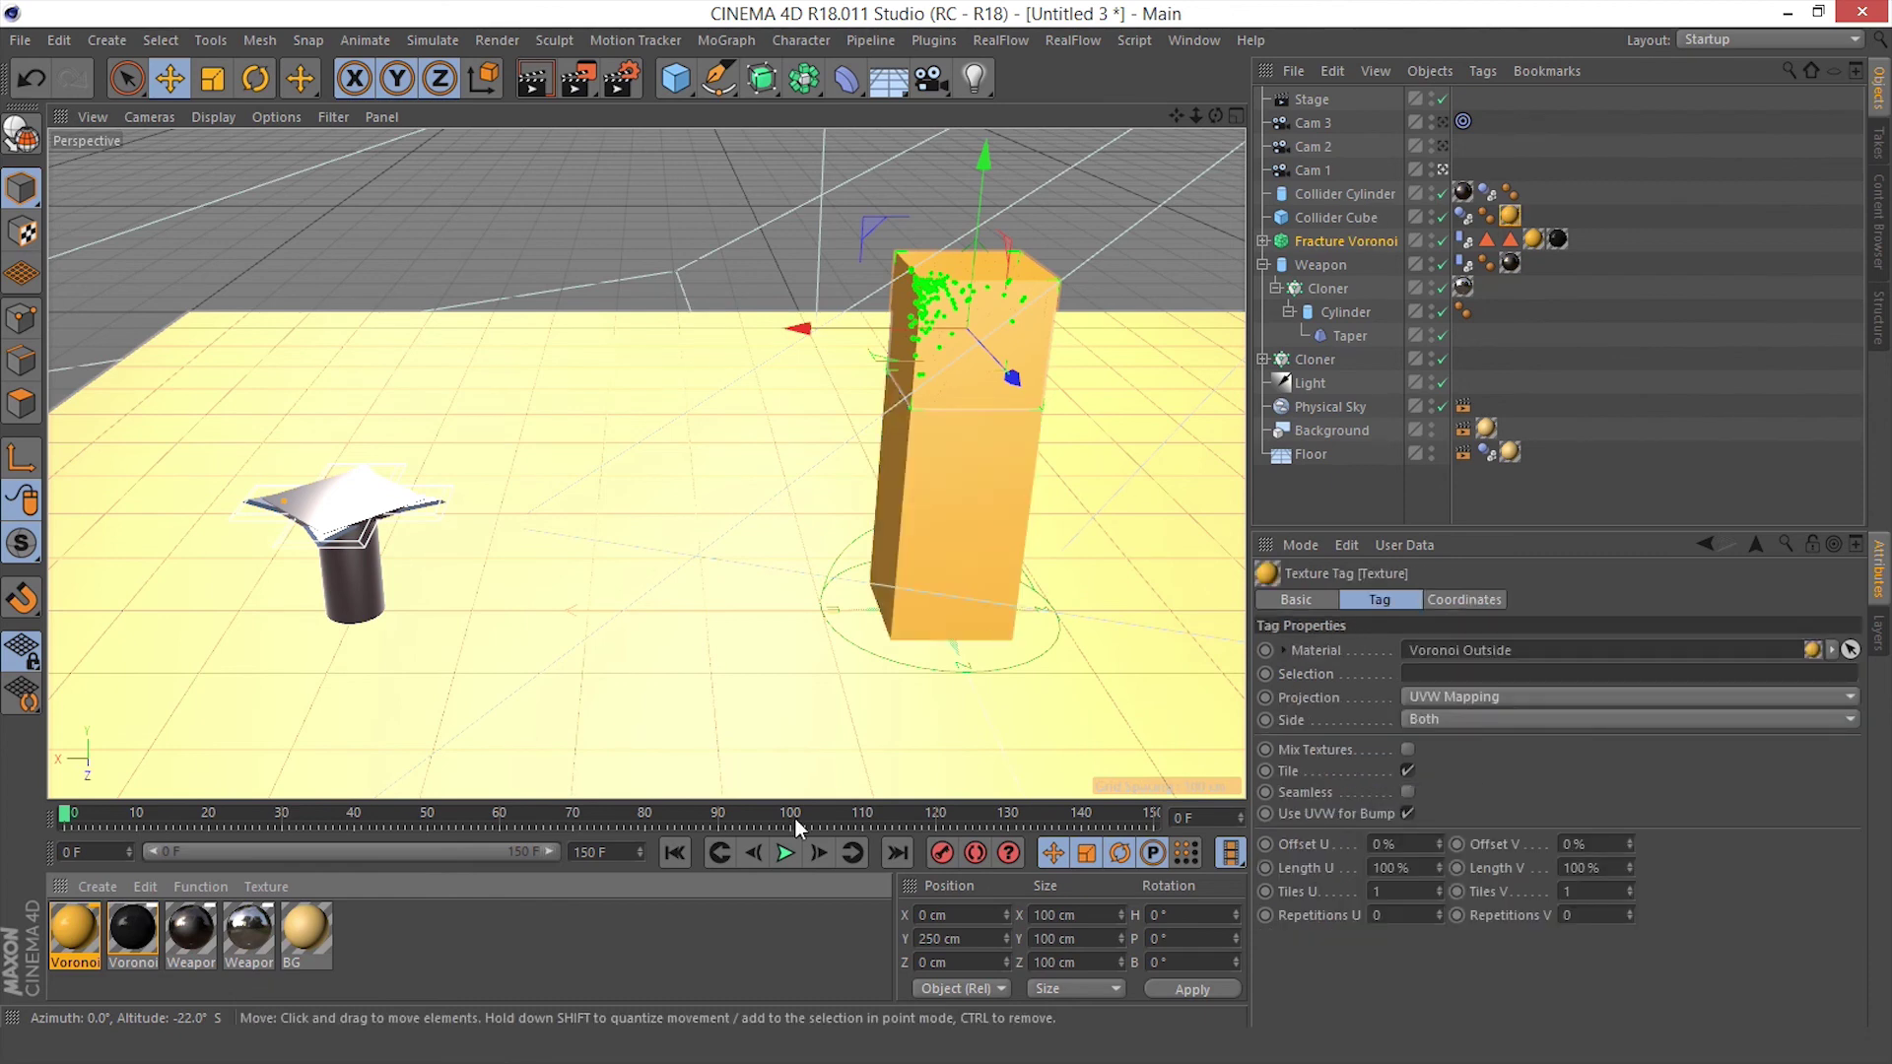
# Play the simulation from the start and stop it at frame 57, during the cube's shattering
pyautogui.click(785, 853)
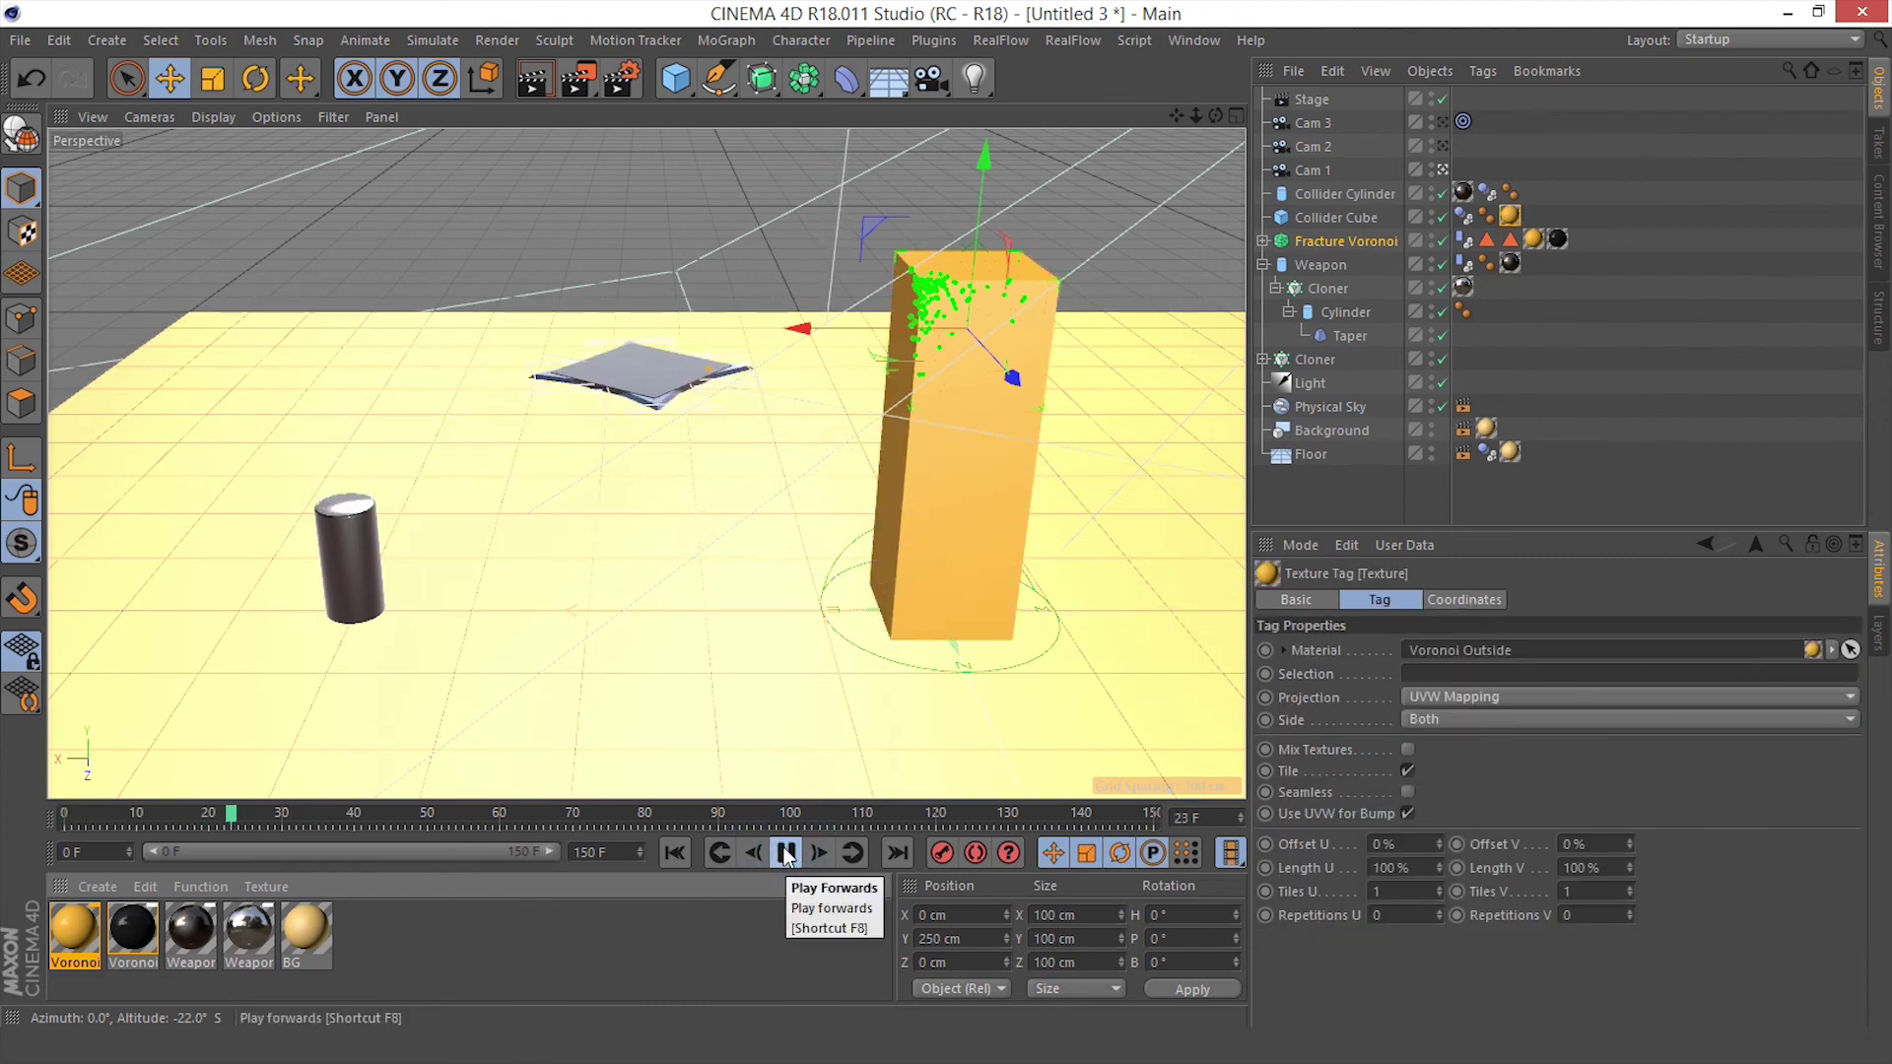
pyautogui.click(785, 853)
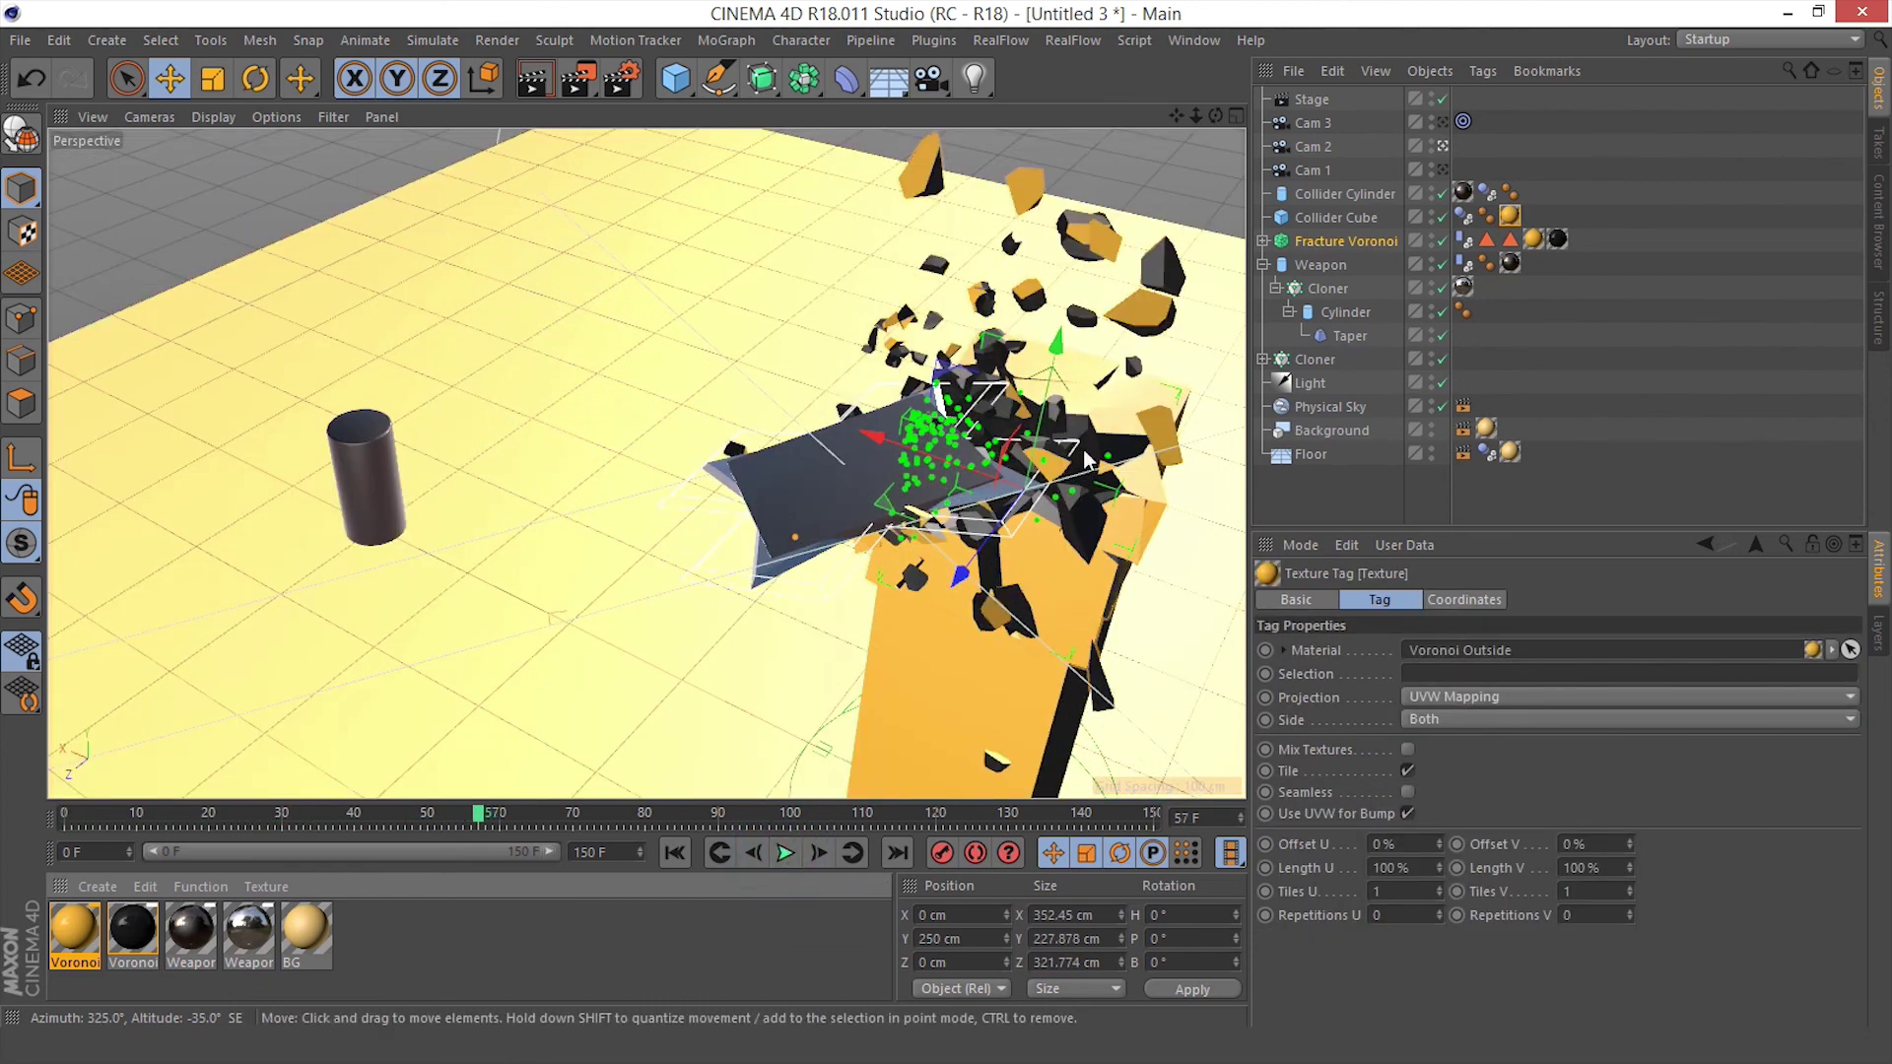
# Add the Ambient Occlusion and Global Illumination effects to the render settings and close them
pyautogui.click(628, 79)
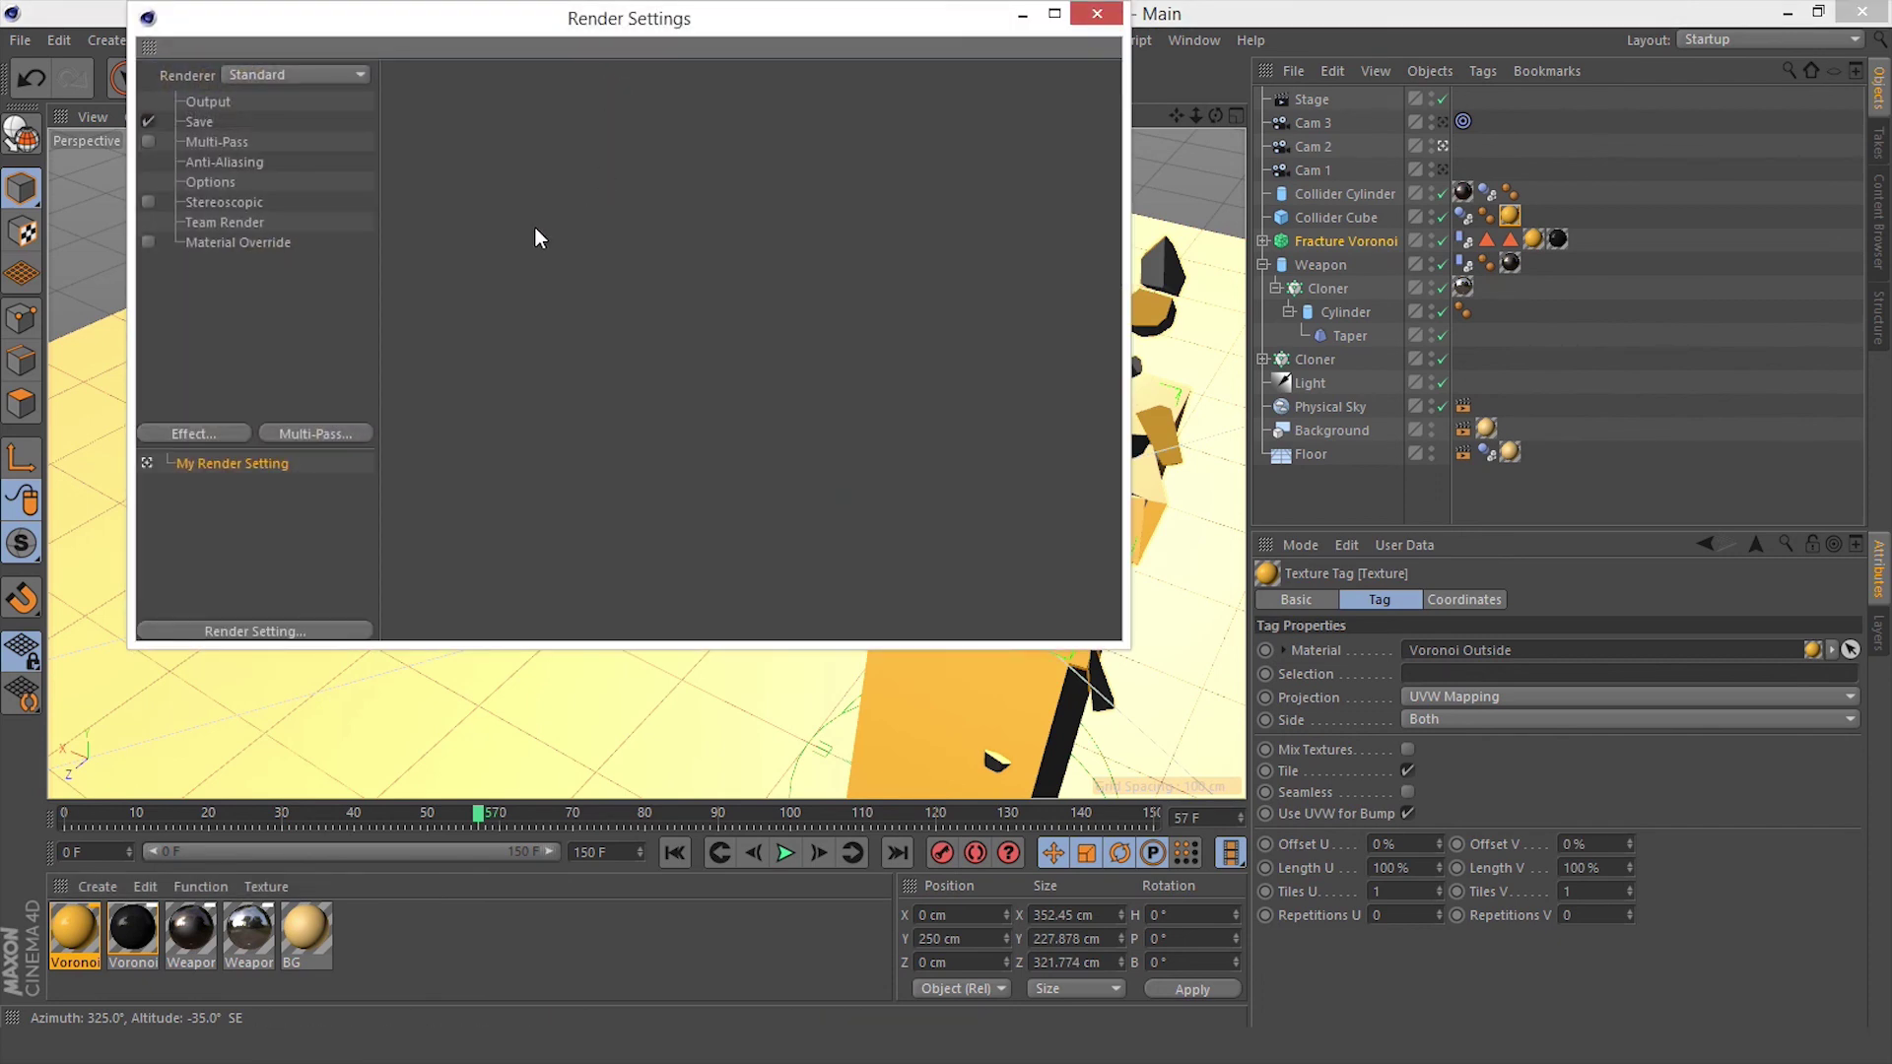
pyautogui.click(211, 430)
pyautogui.click(280, 441)
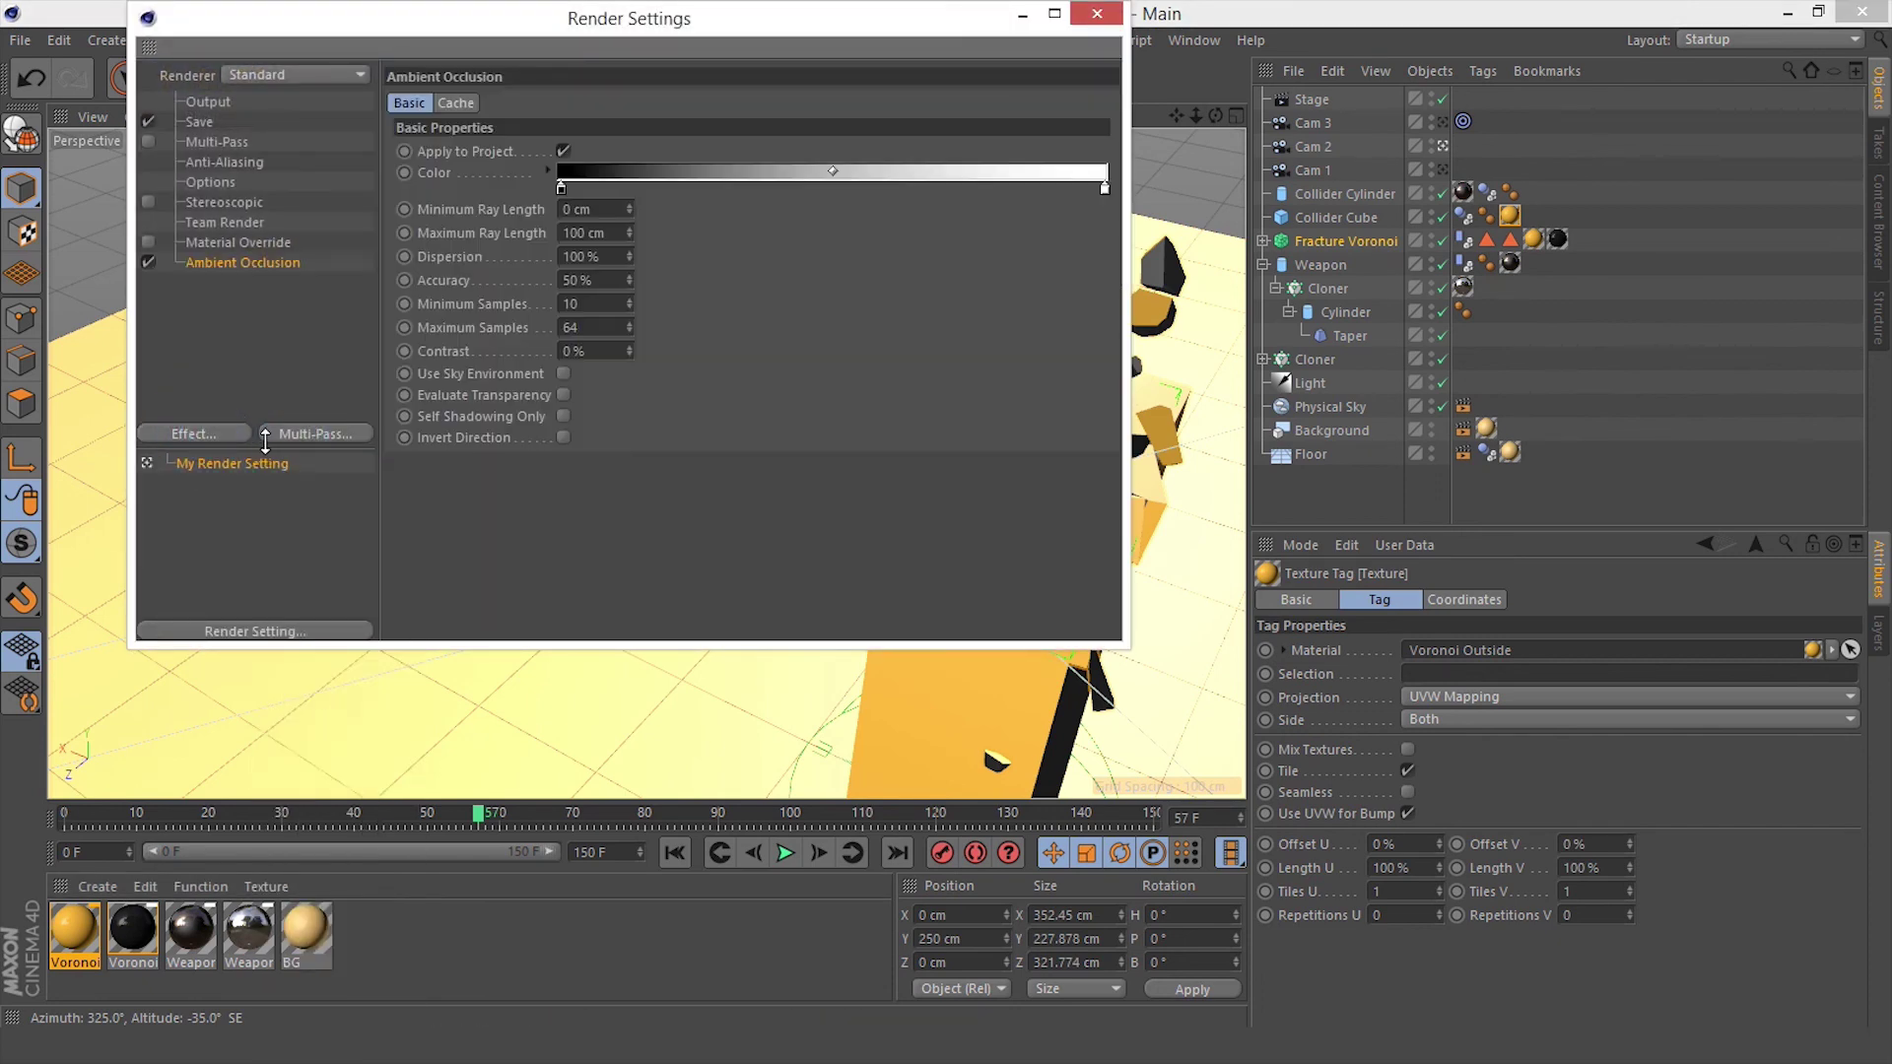
pyautogui.click(205, 436)
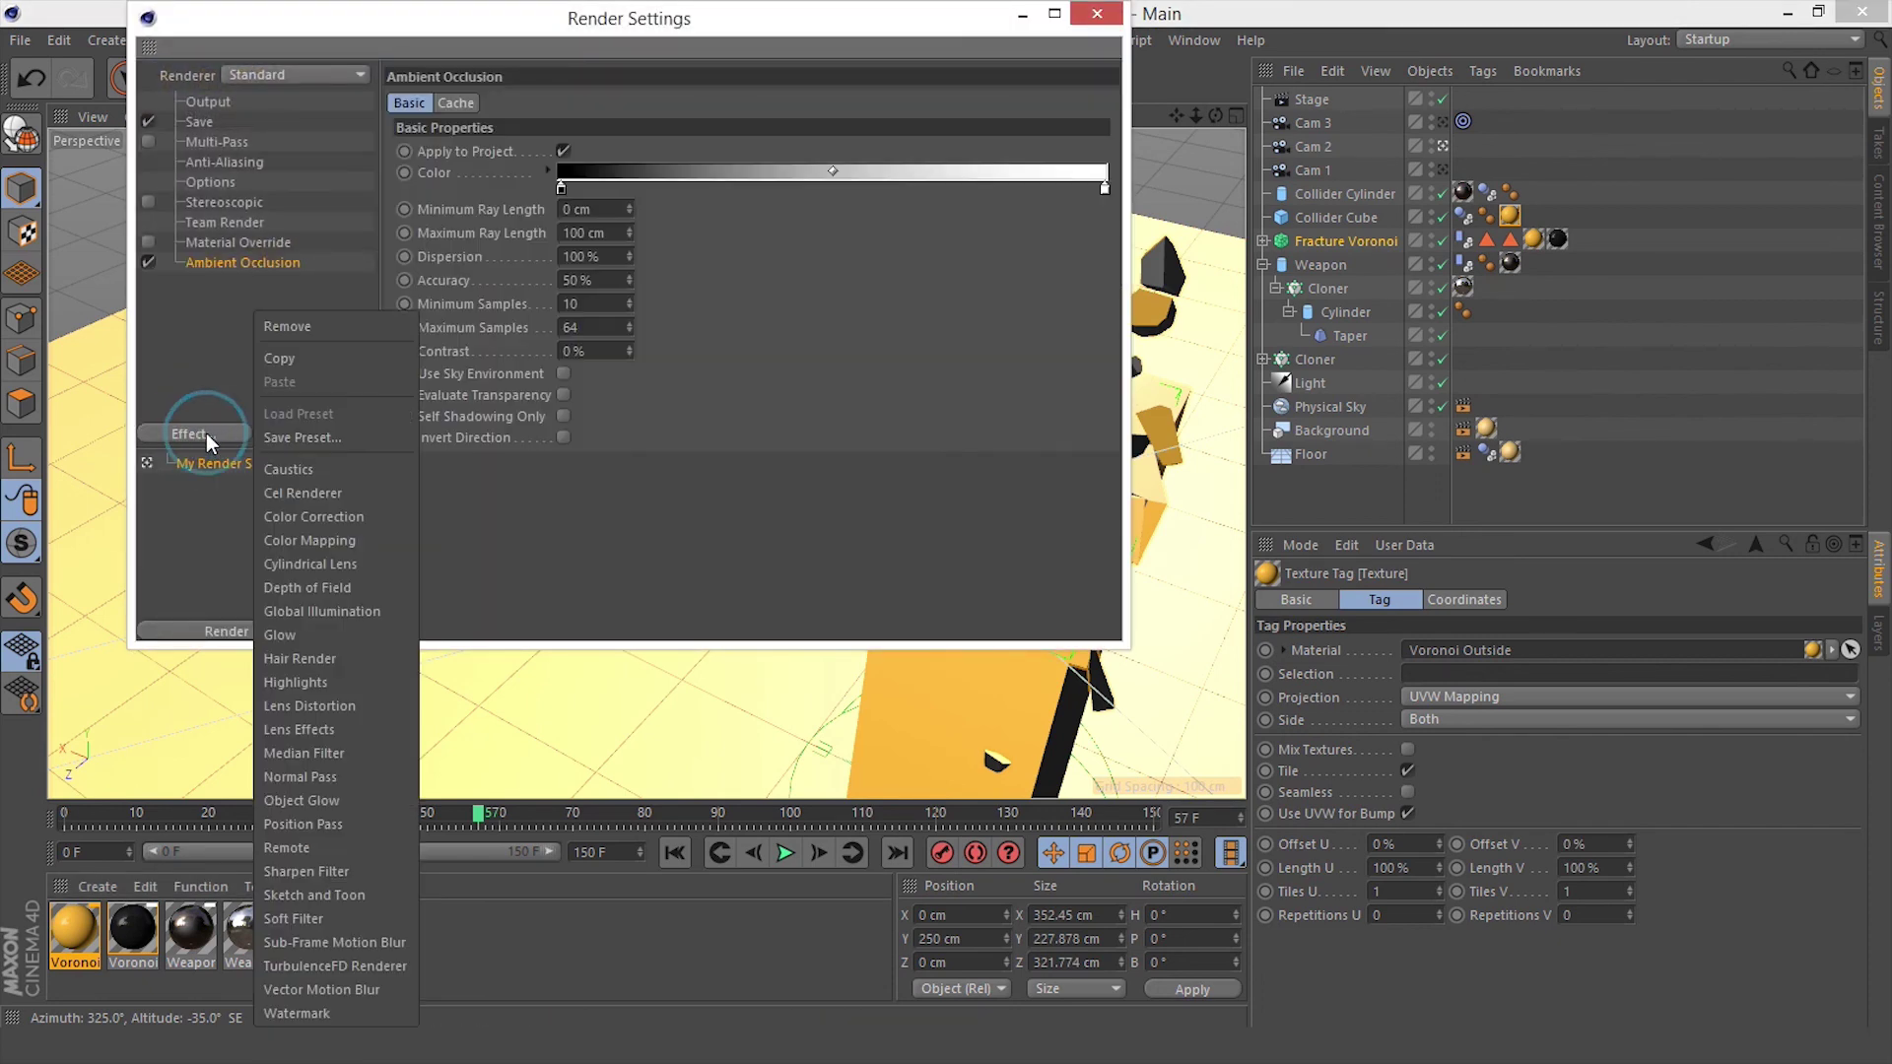
pyautogui.click(310, 604)
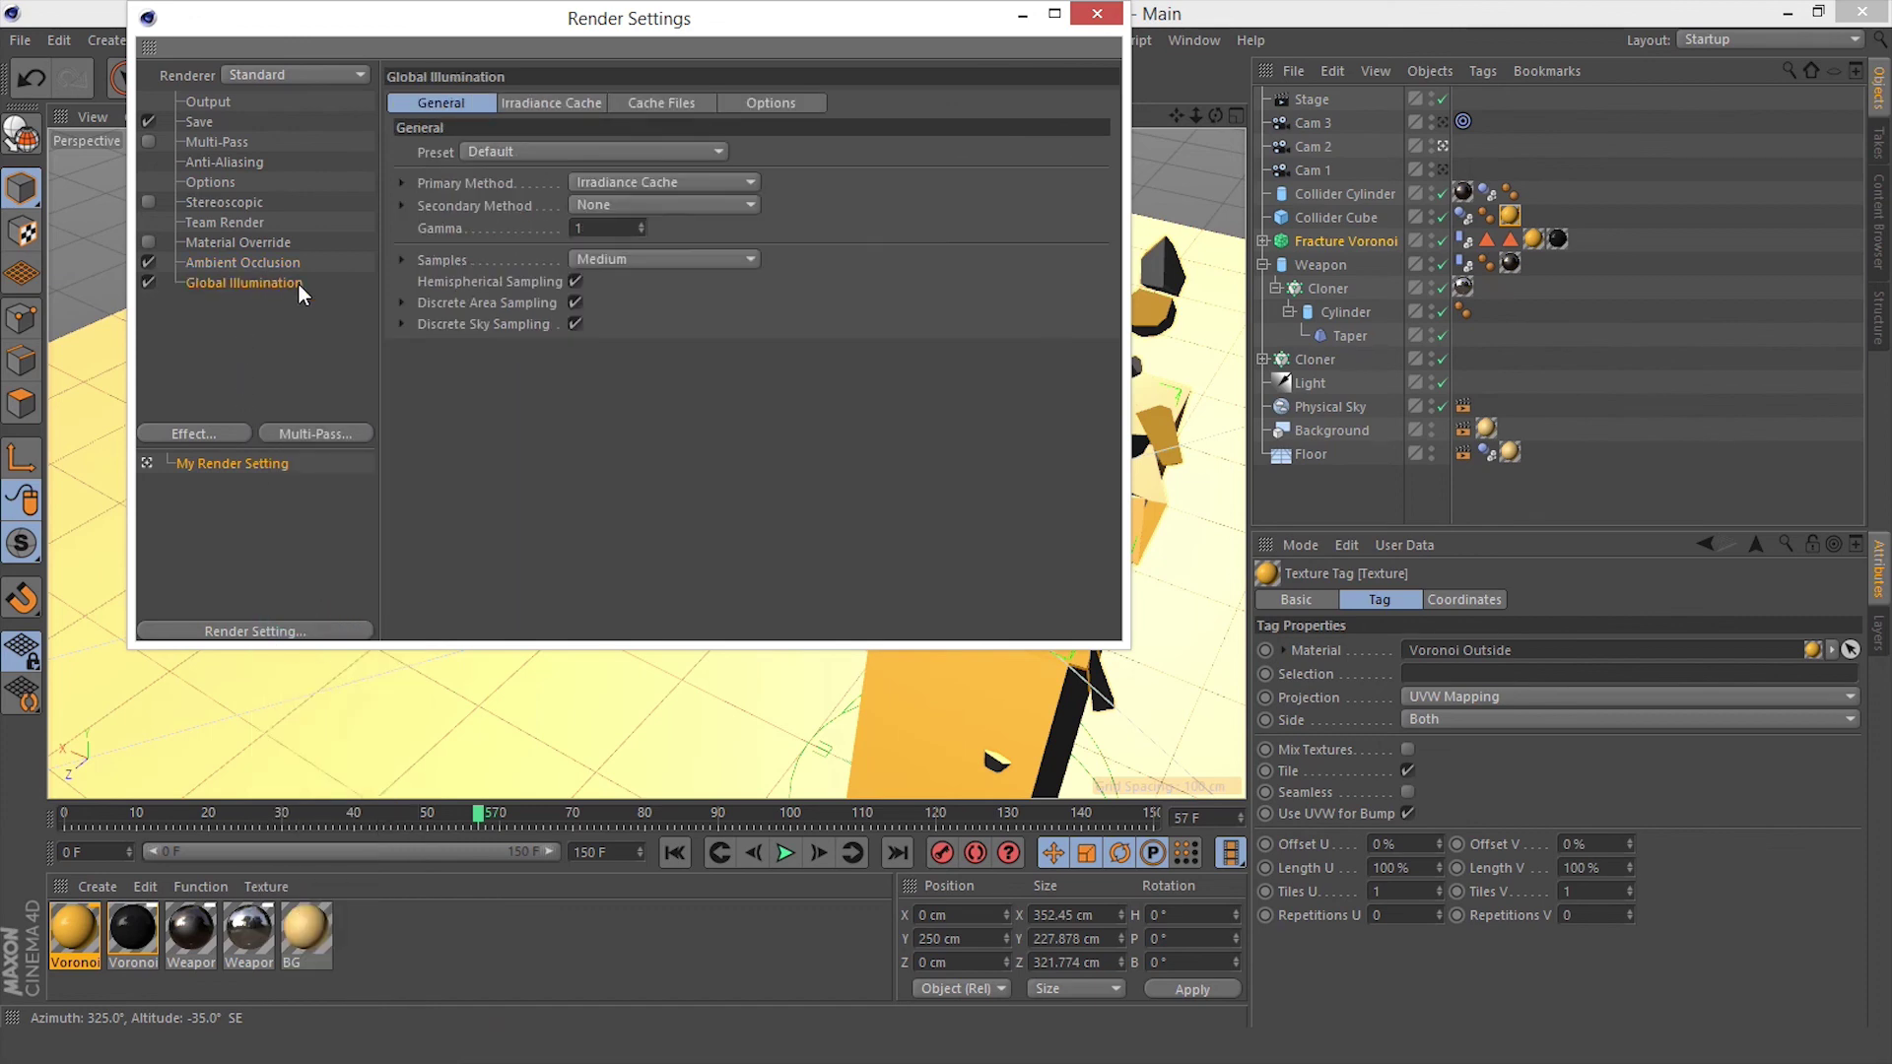
pyautogui.click(1097, 13)
# Render previews of the scene in the viewport at frame 57 and at frame 129
pyautogui.click(537, 82)
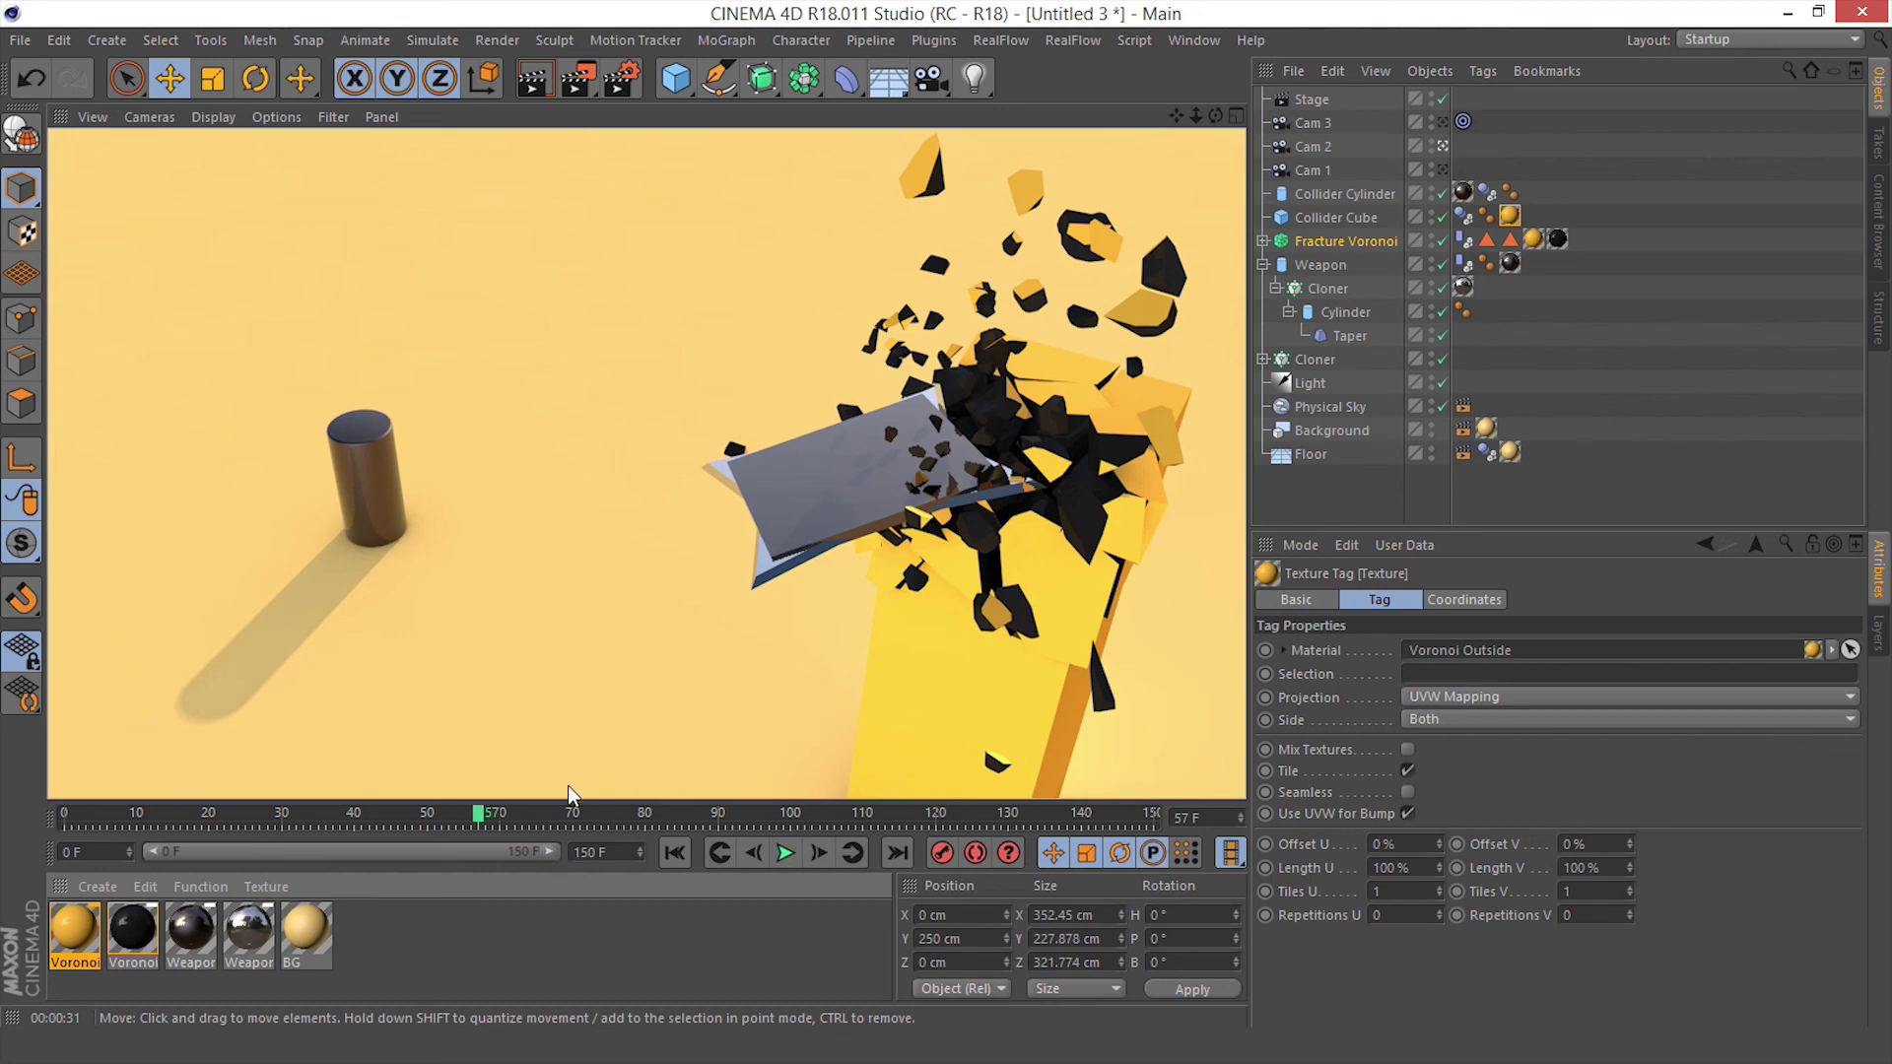
pyautogui.moveTo(483, 814); pyautogui.dragTo(1001, 835)
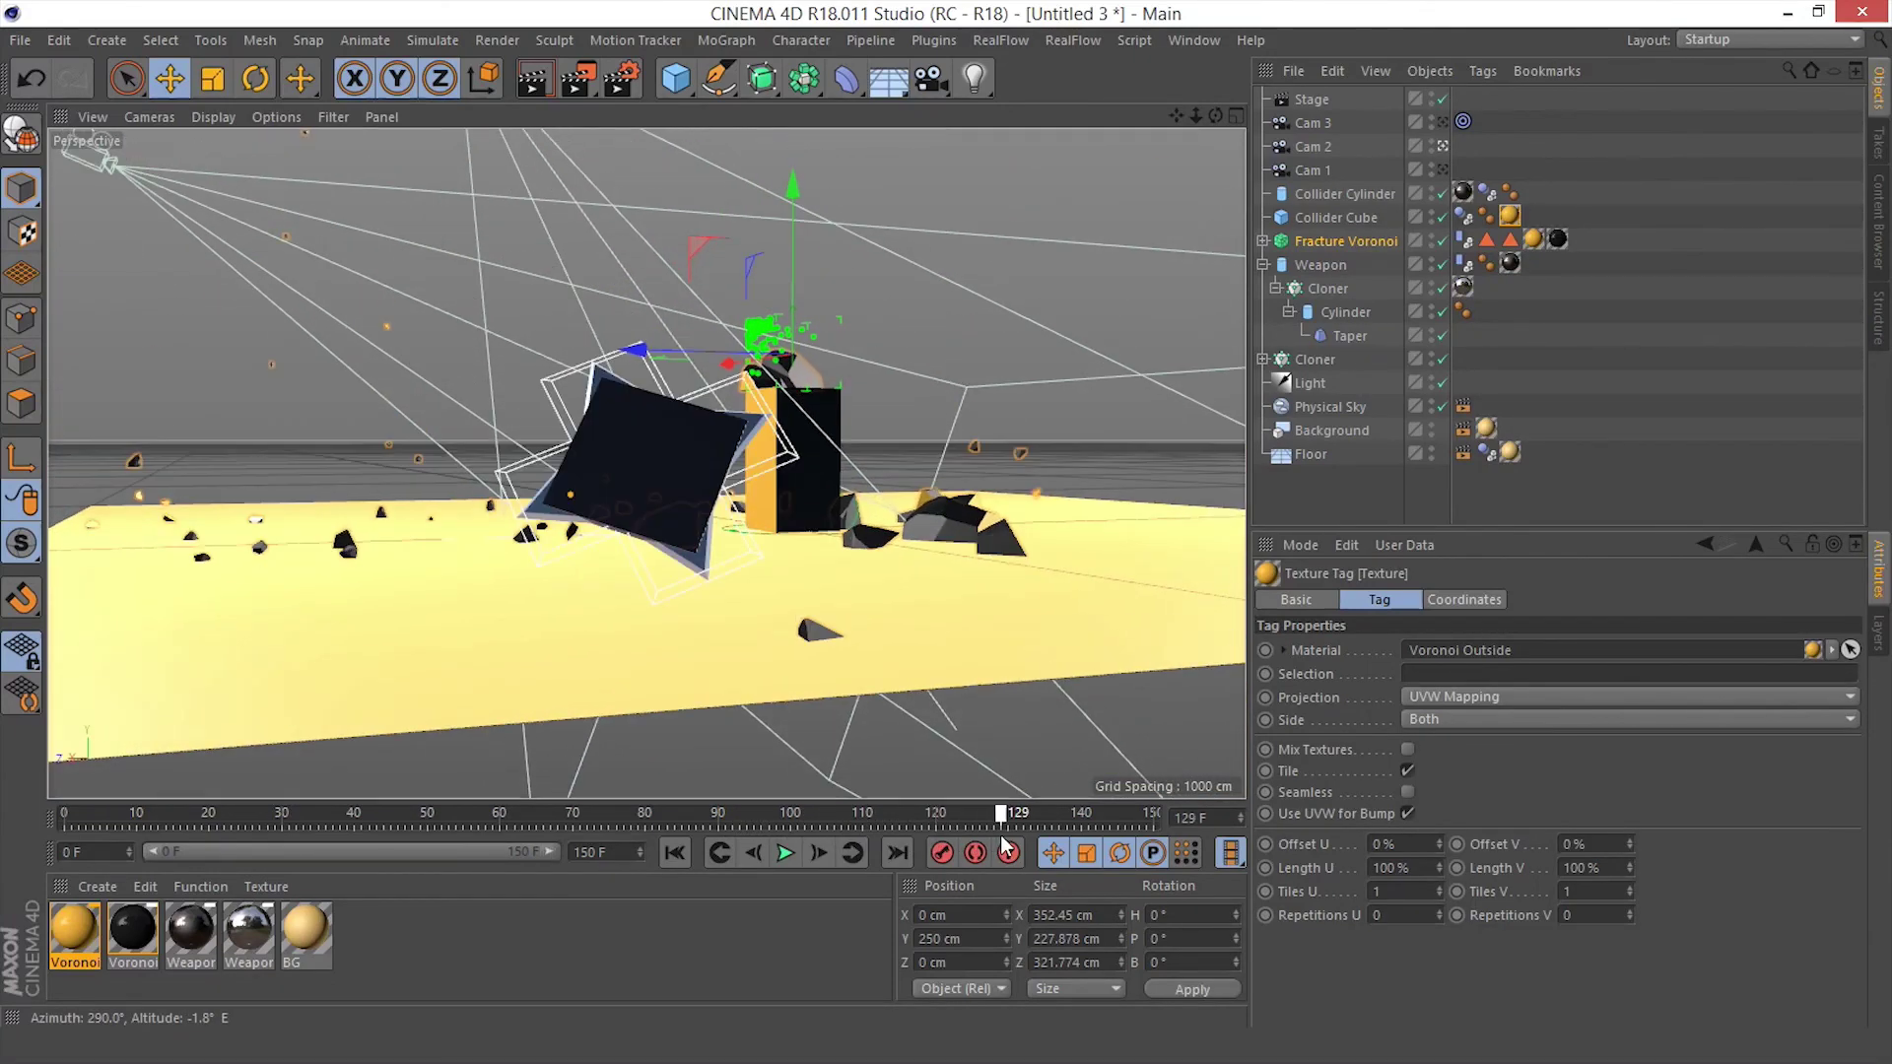
pyautogui.click(545, 89)
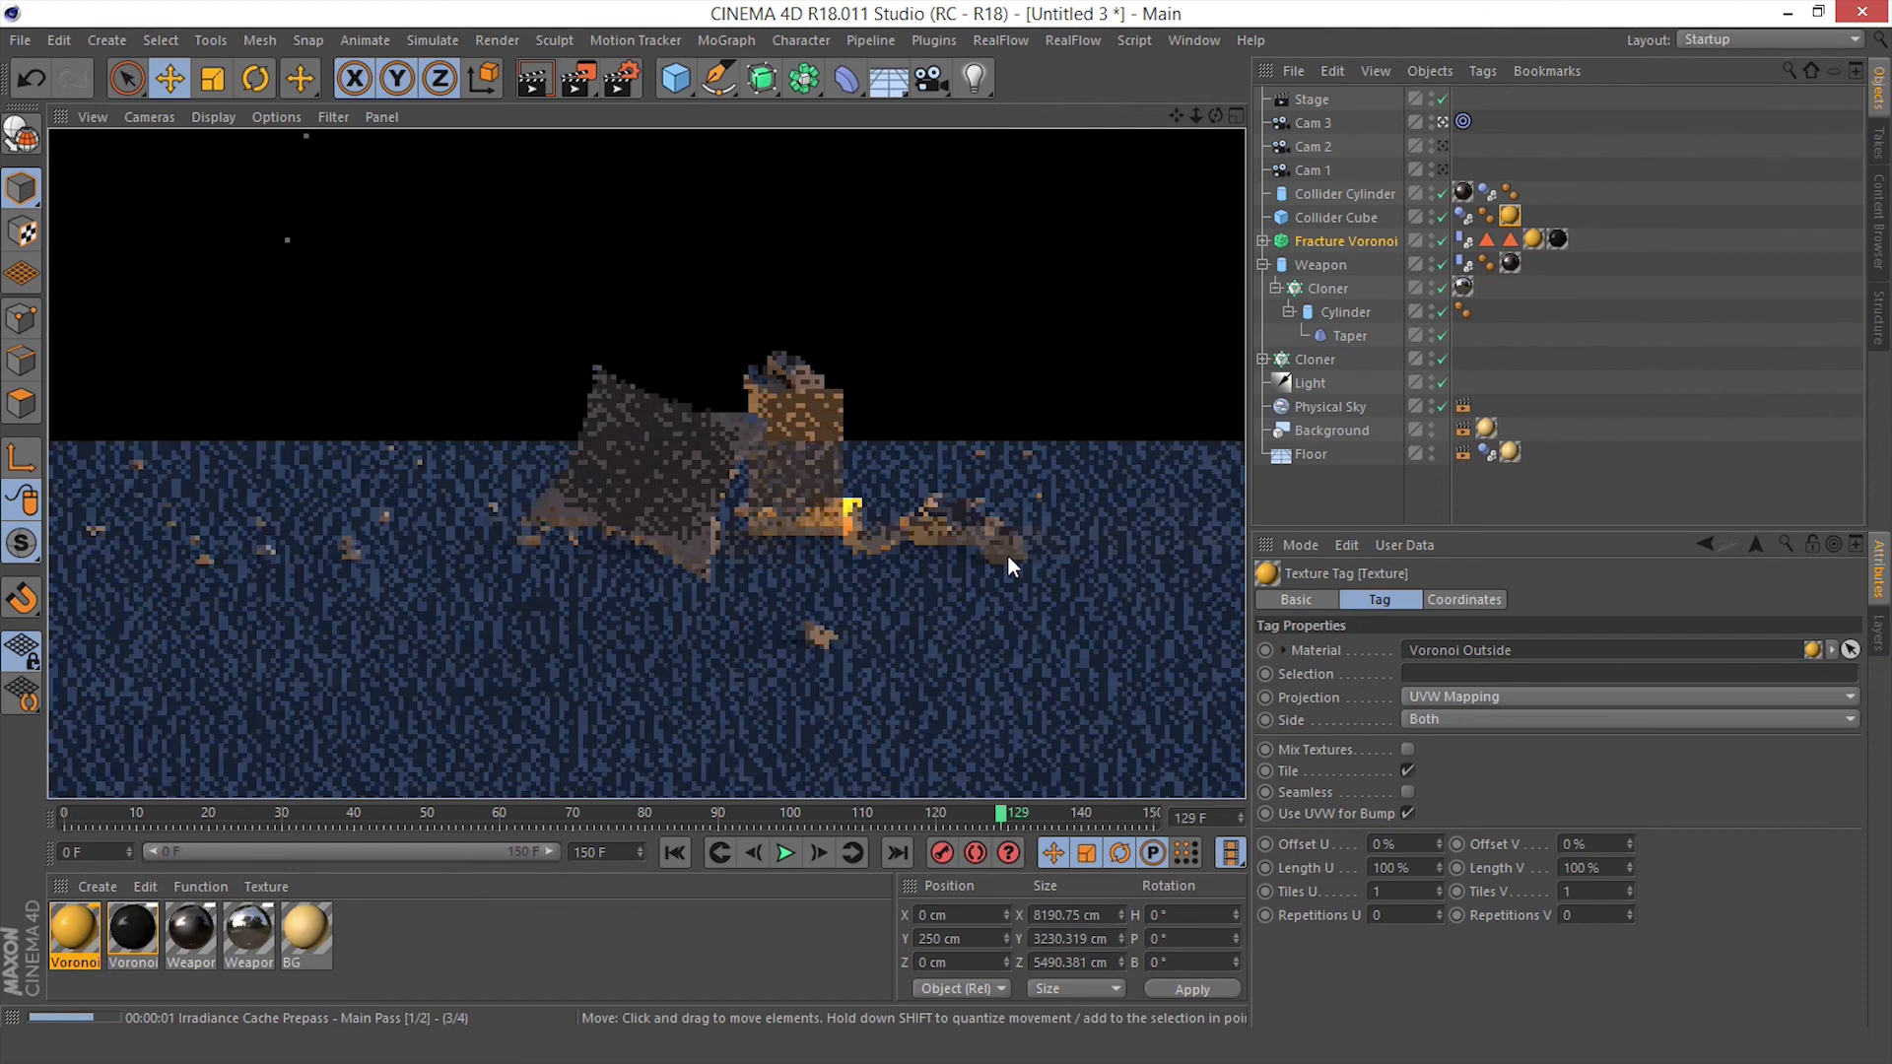